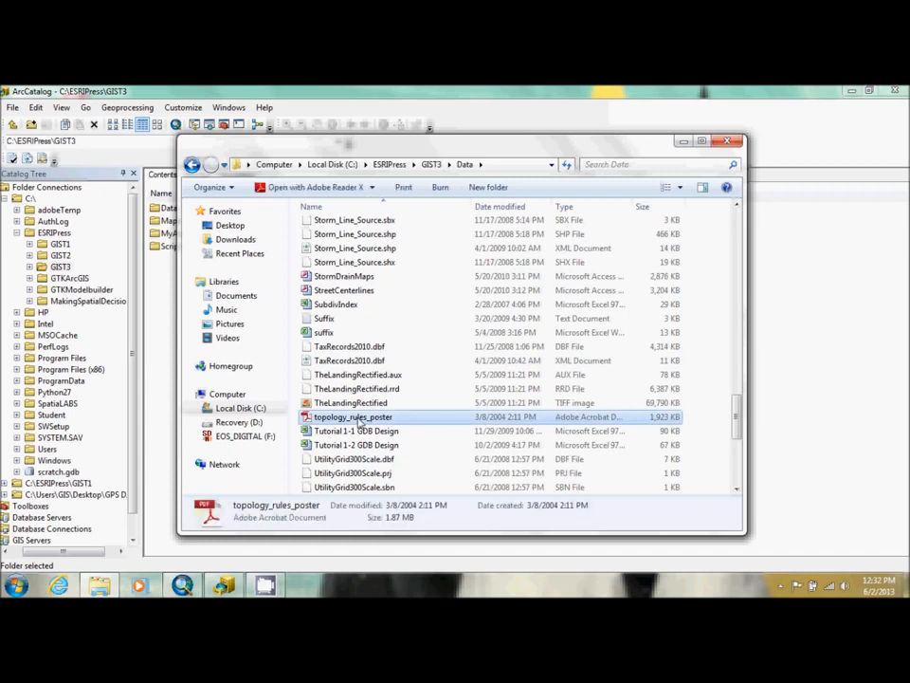
Step: Review the polygon and point rules in the topology_rules_poster PDF, and close the poster and its folder window
double_click(359, 421)
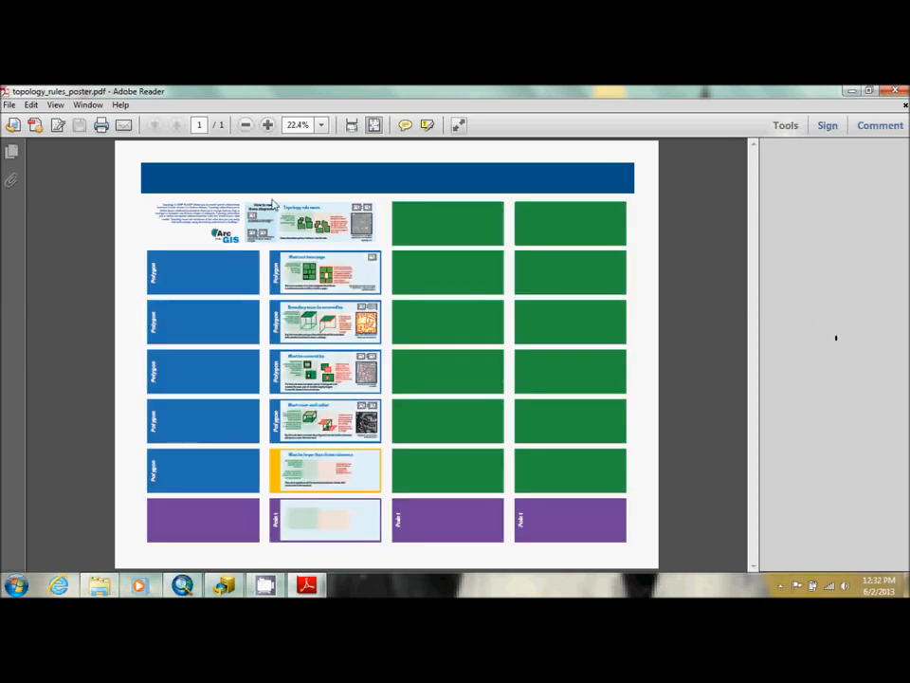
left_click(270, 124)
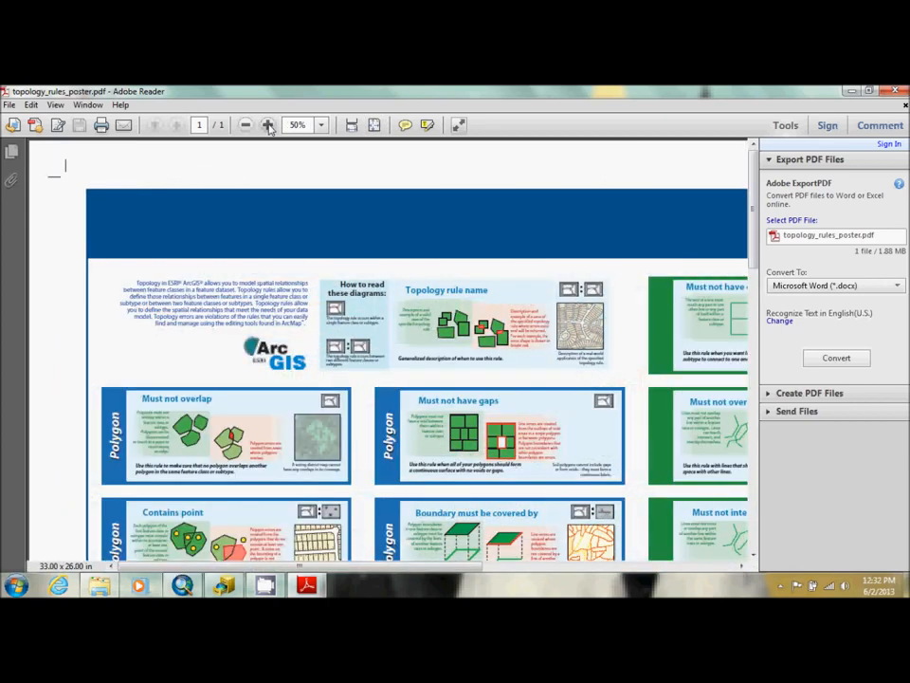
left_click(269, 124)
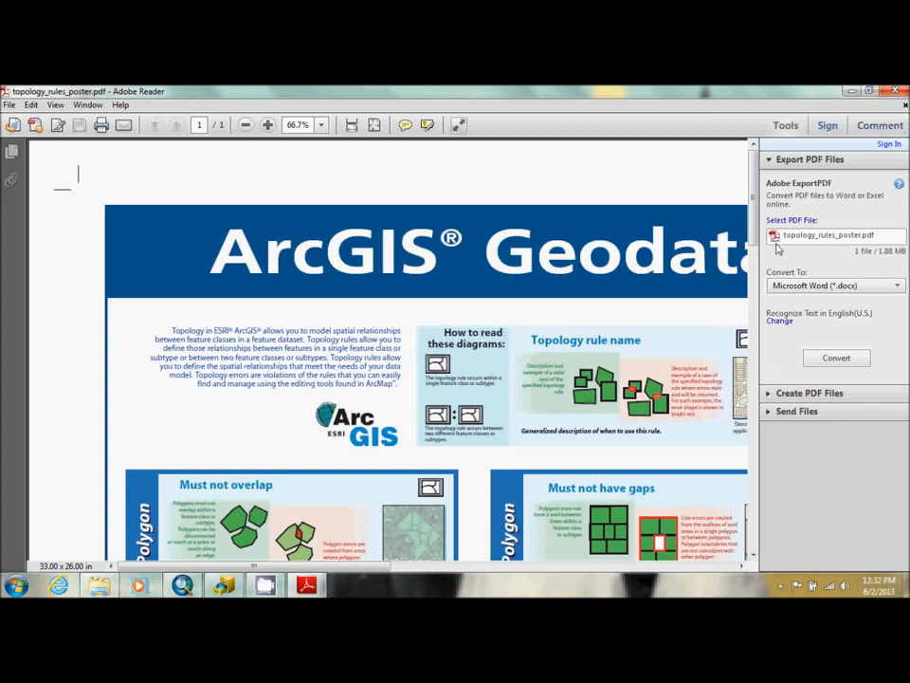
left_click(788, 129)
left_click_drag(907, 196, 907, 269)
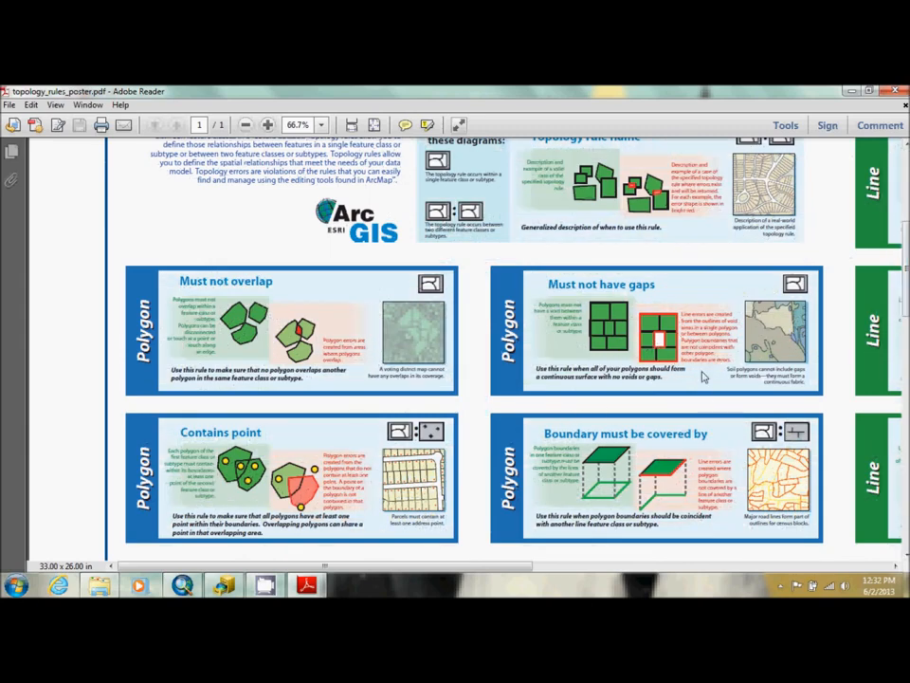
left_click_drag(907, 269, 907, 480)
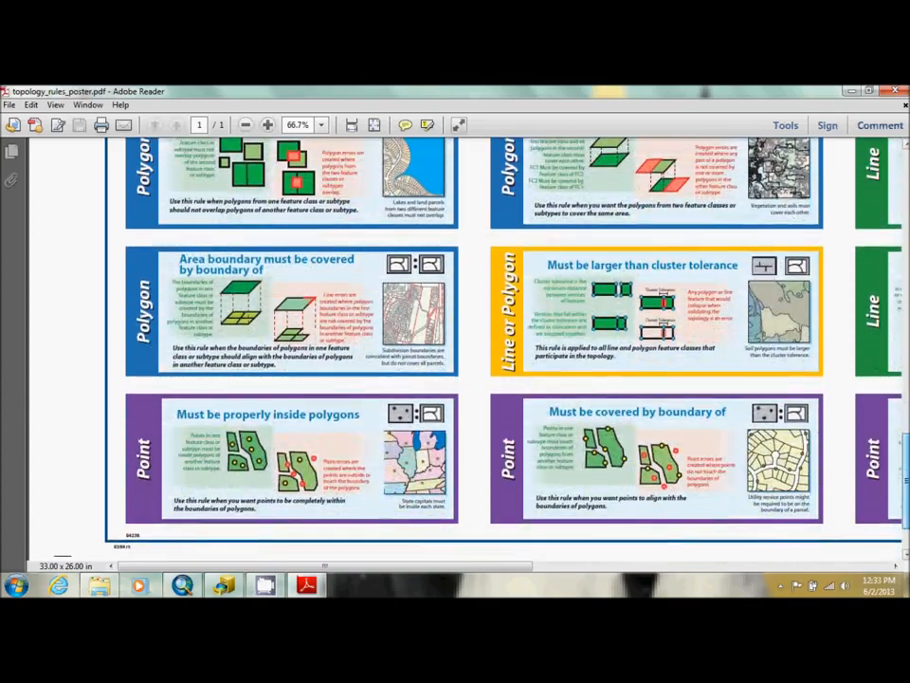
left_click(896, 92)
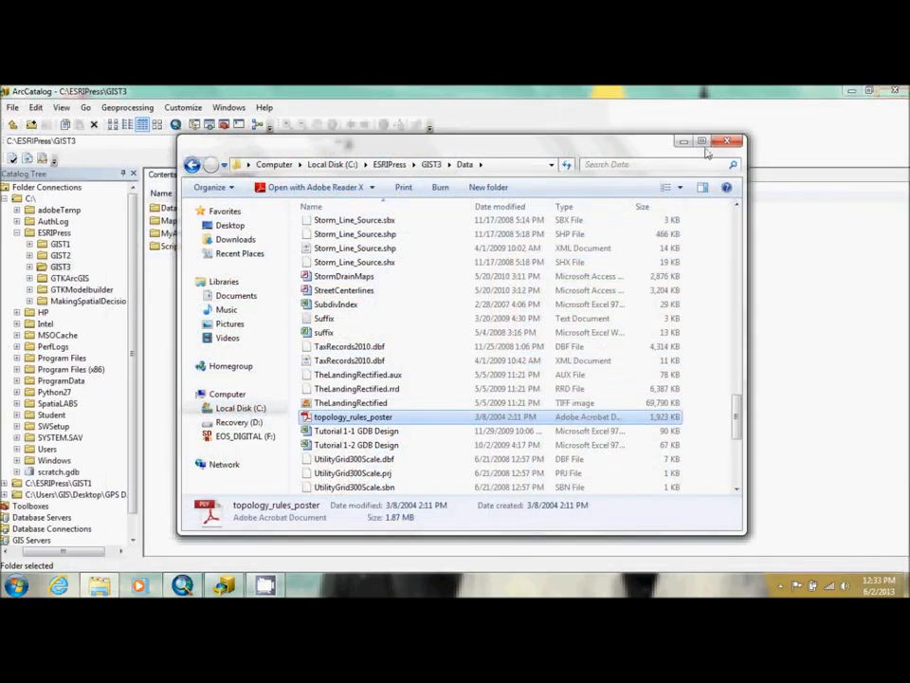
left_click(726, 141)
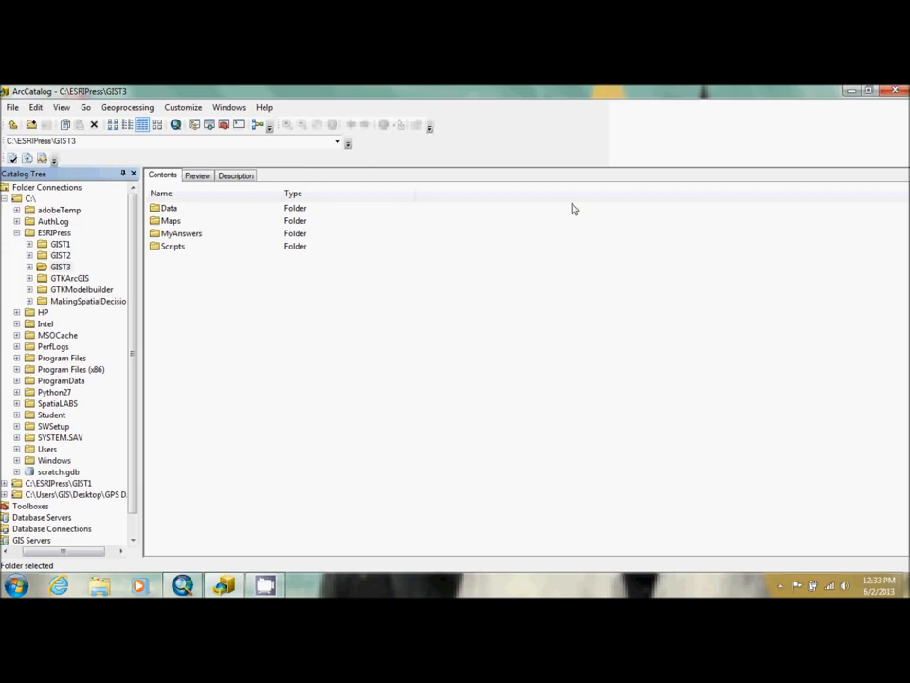
Step: Copy the CityOfOleander.mdb geodatabase from the GIST3 Data folder into the MyAnswers folder
left_click(29, 269)
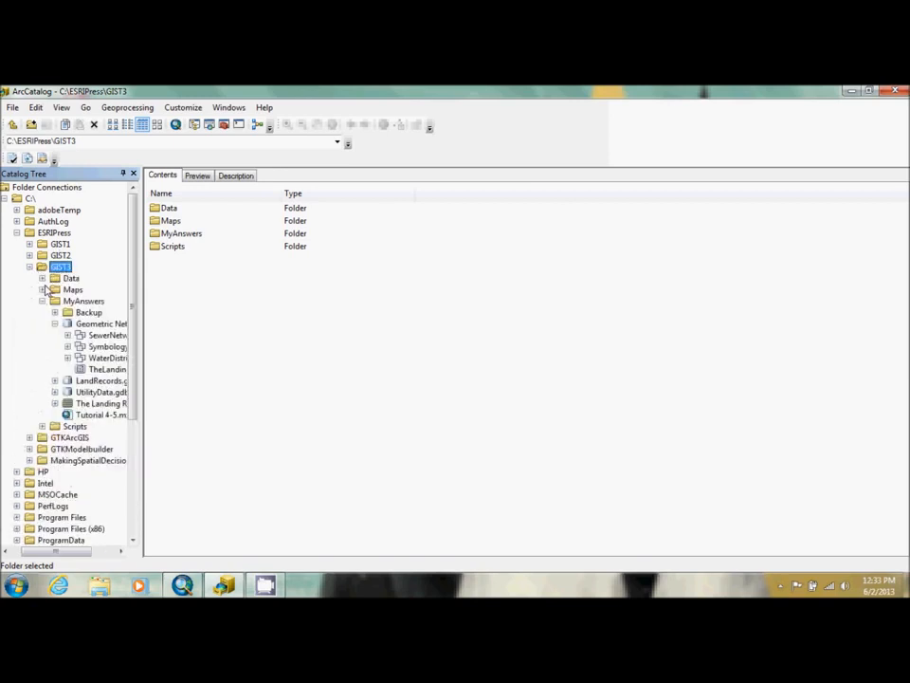
left_click(42, 278)
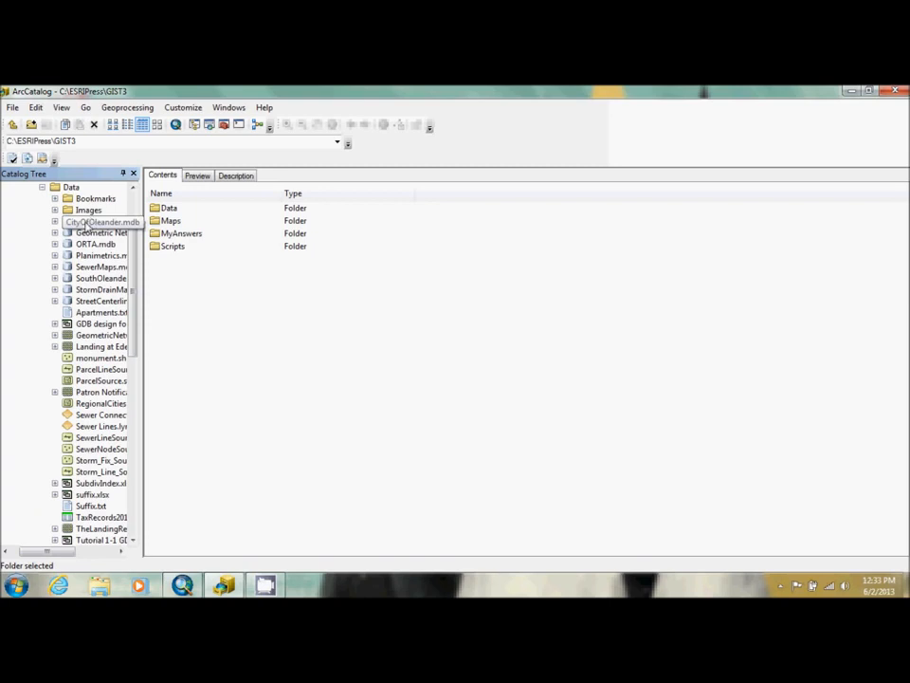
right_click(90, 224)
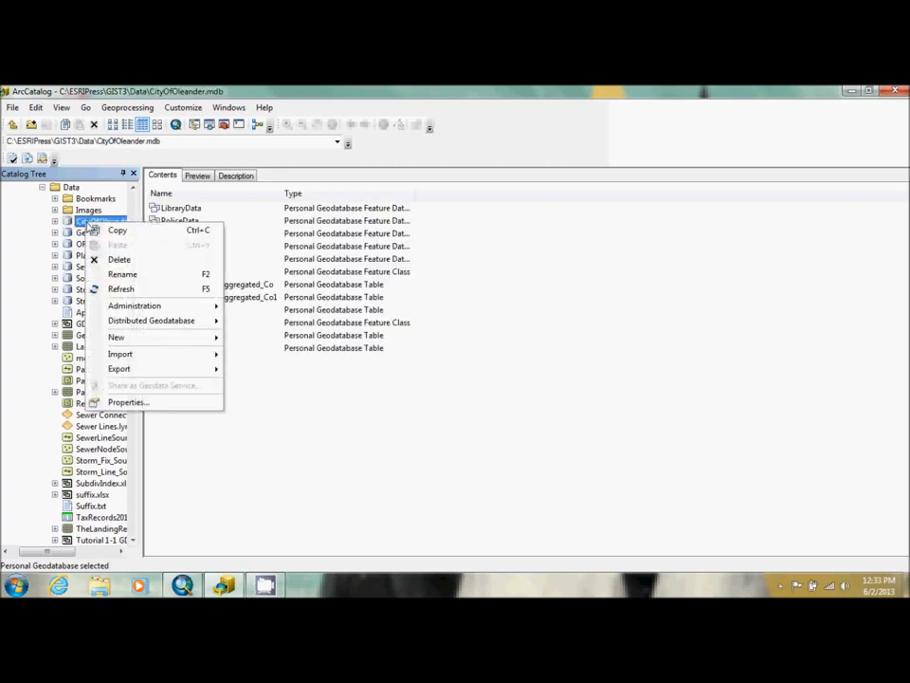
left_click(103, 230)
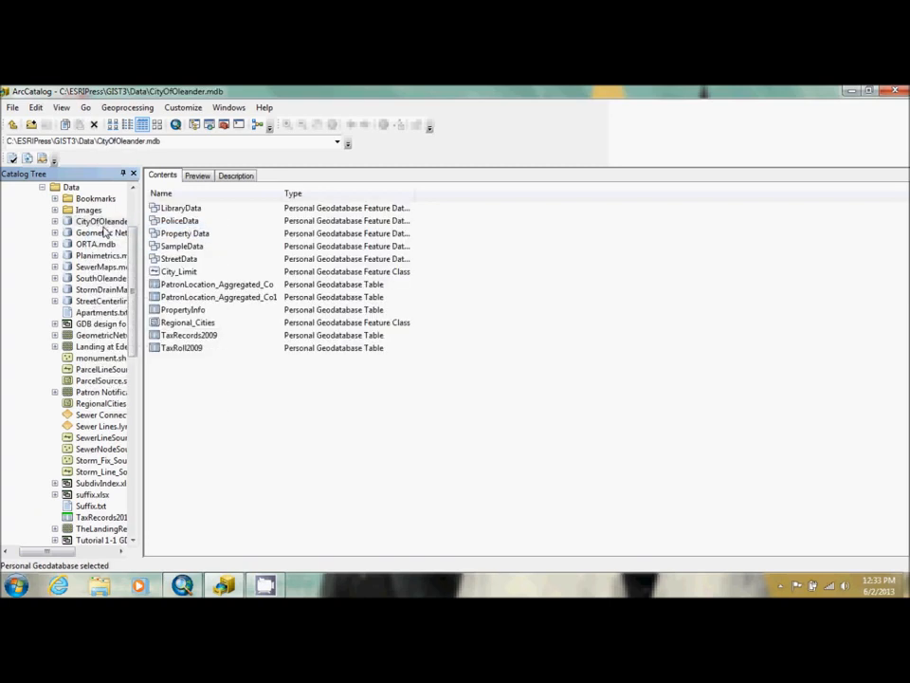
left_click(42, 188)
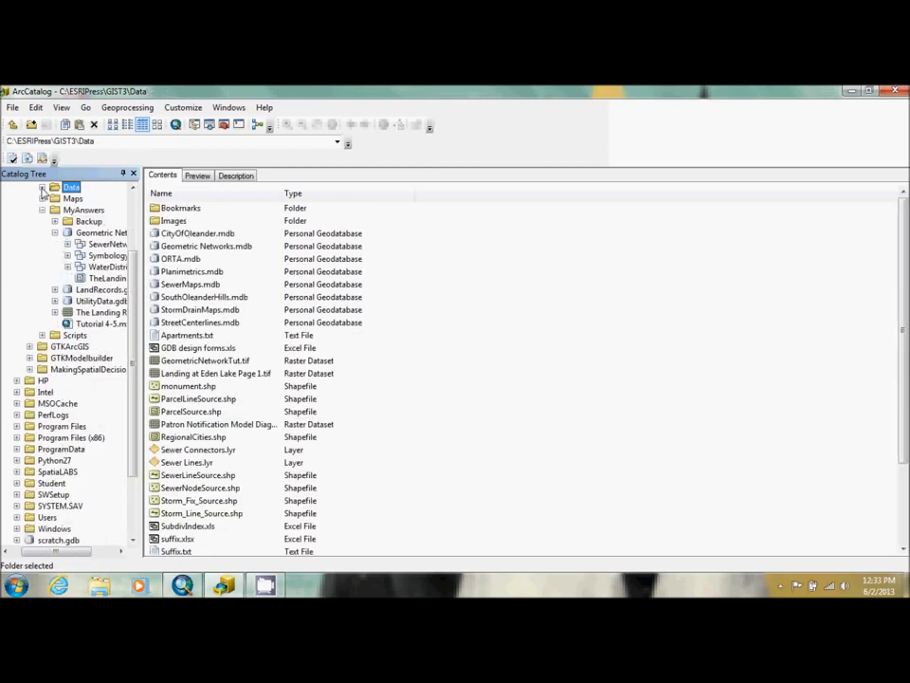
right_click(83, 211)
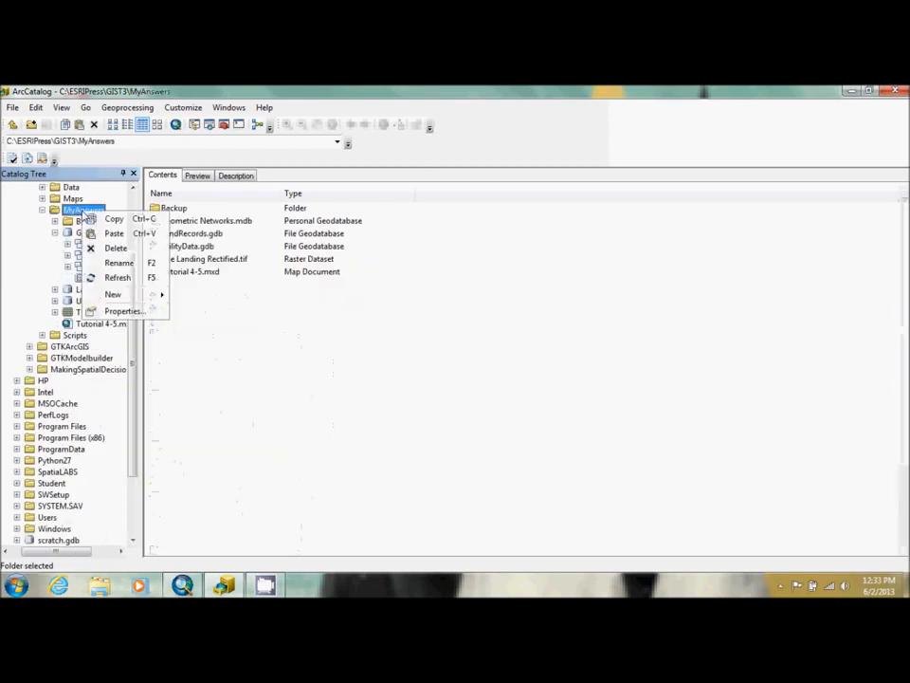
left_click(102, 235)
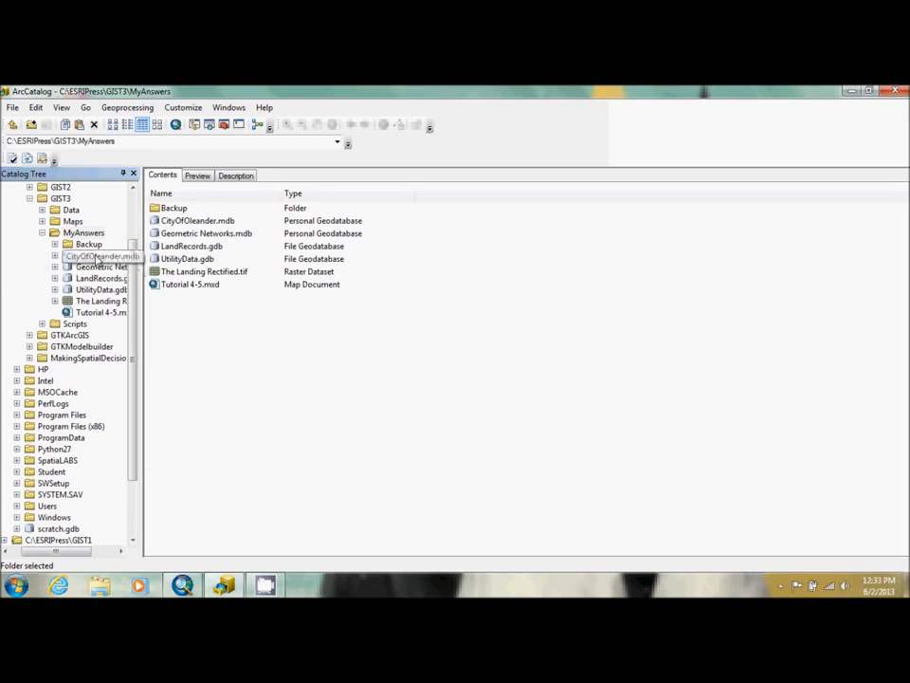
Step: Start a new topology in the Property Data feature dataset of the CityOfOleander geodatabase in MyAnswers
left_click(55, 256)
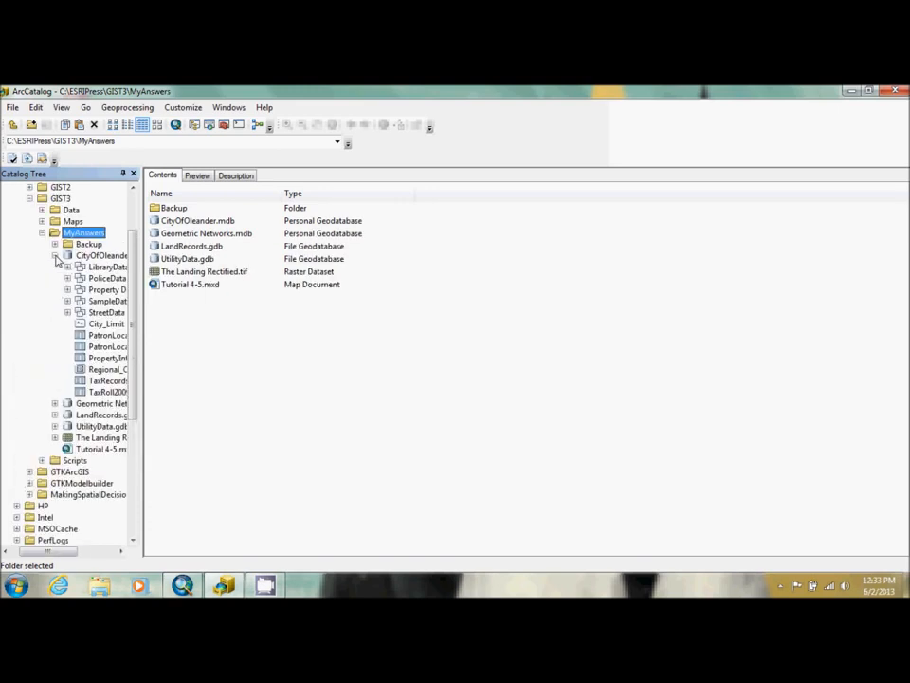
left_click(121, 551)
left_click(121, 551)
left_click(120, 551)
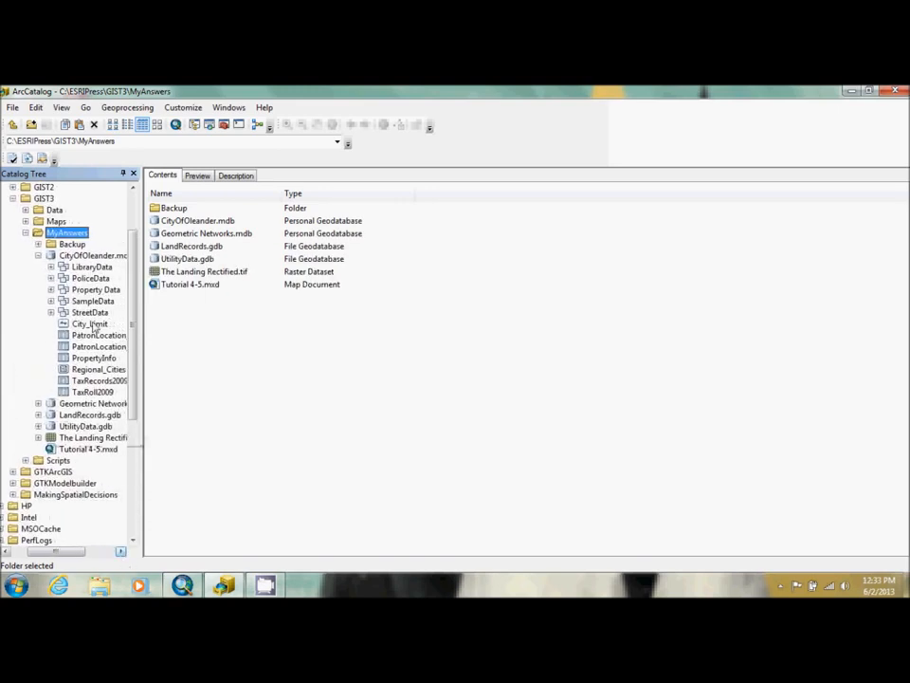
left_click(78, 291)
right_click(78, 294)
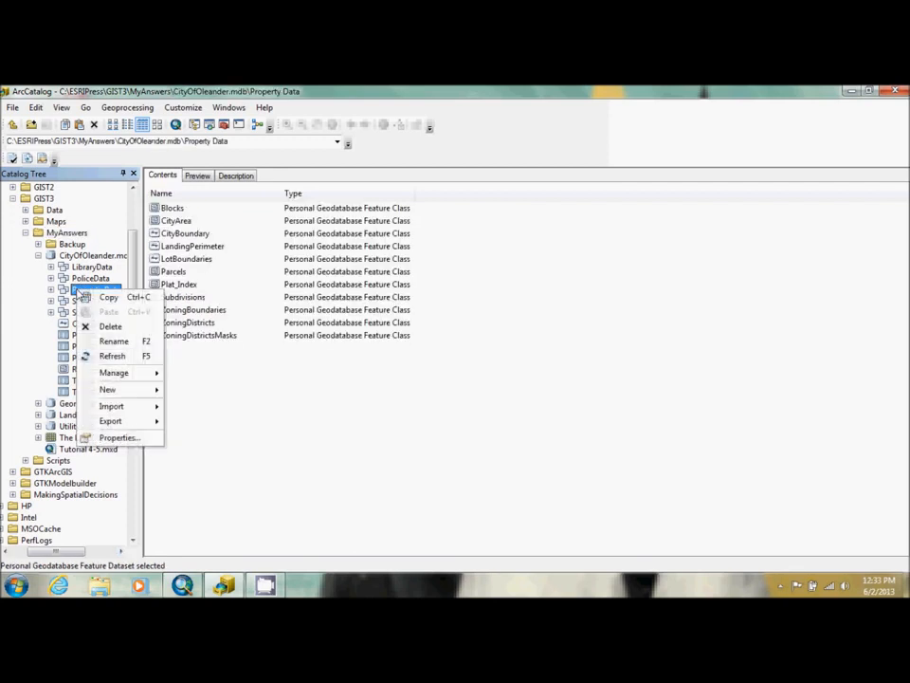
mouse_move(124, 392)
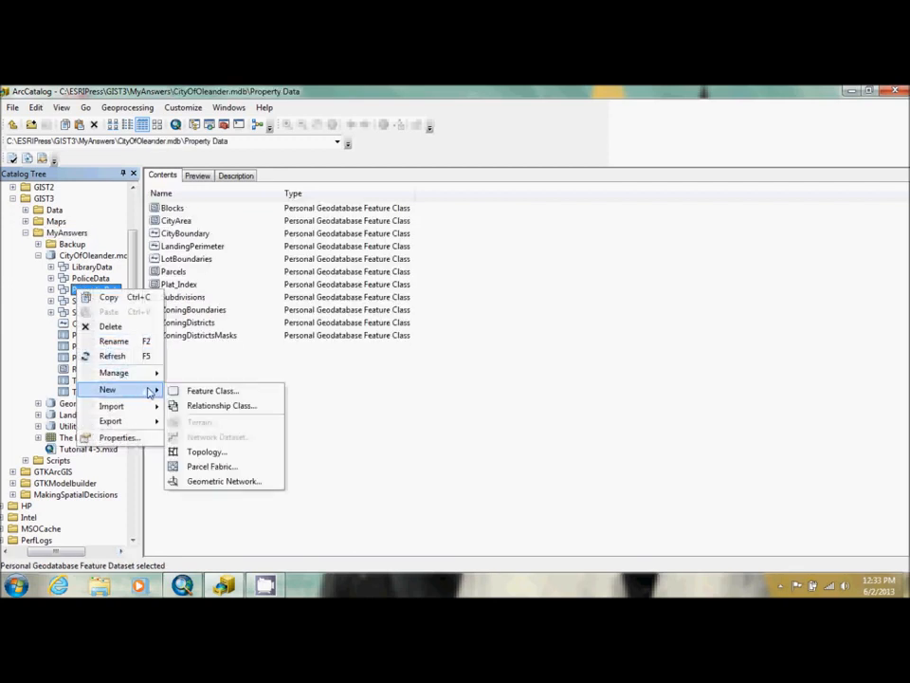
left_click(204, 452)
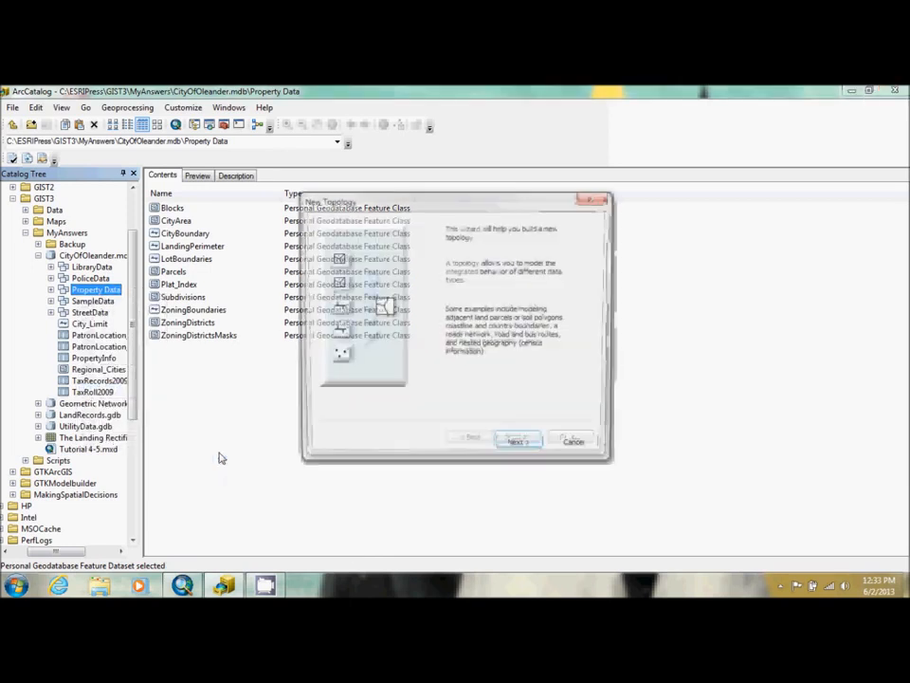
left_click(519, 447)
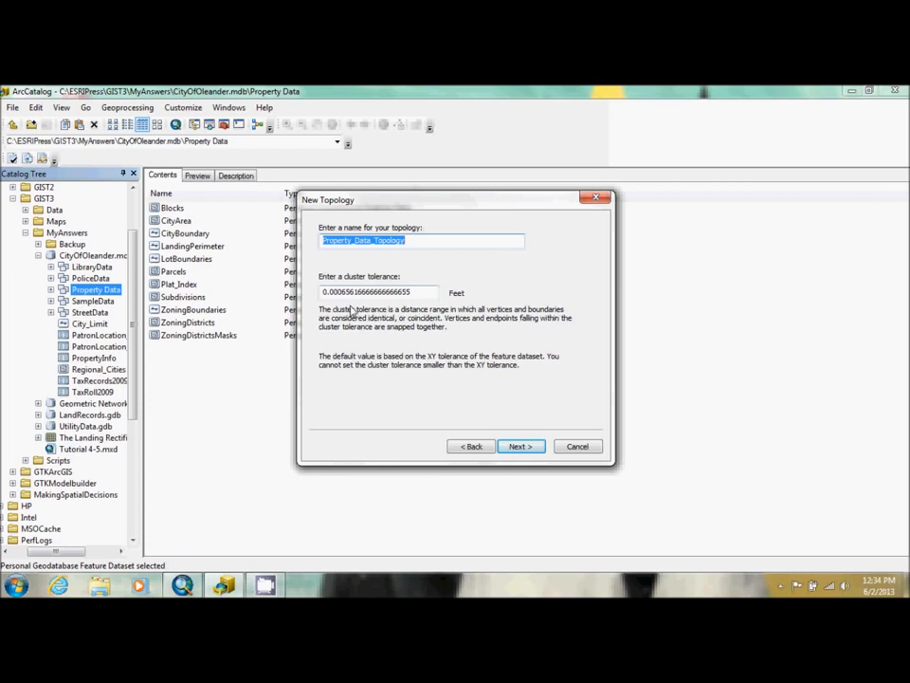
Step: Set the topology's cluster tolerance to about 0.0656 feet by removing two zeros after the decimal point
left_click(339, 291)
key("BackSpace")
key("BackSpace")
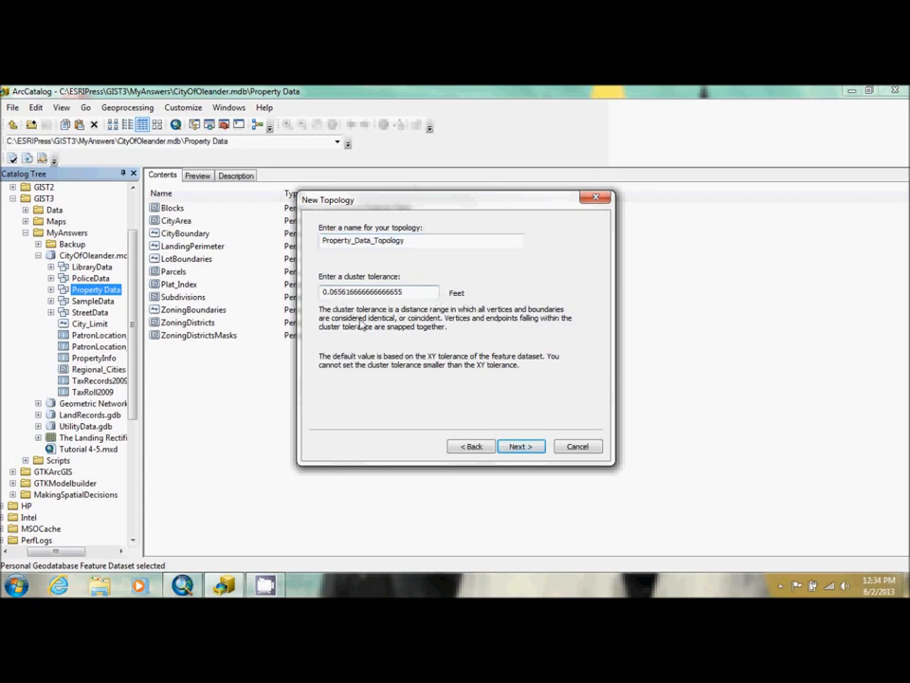
left_click(523, 447)
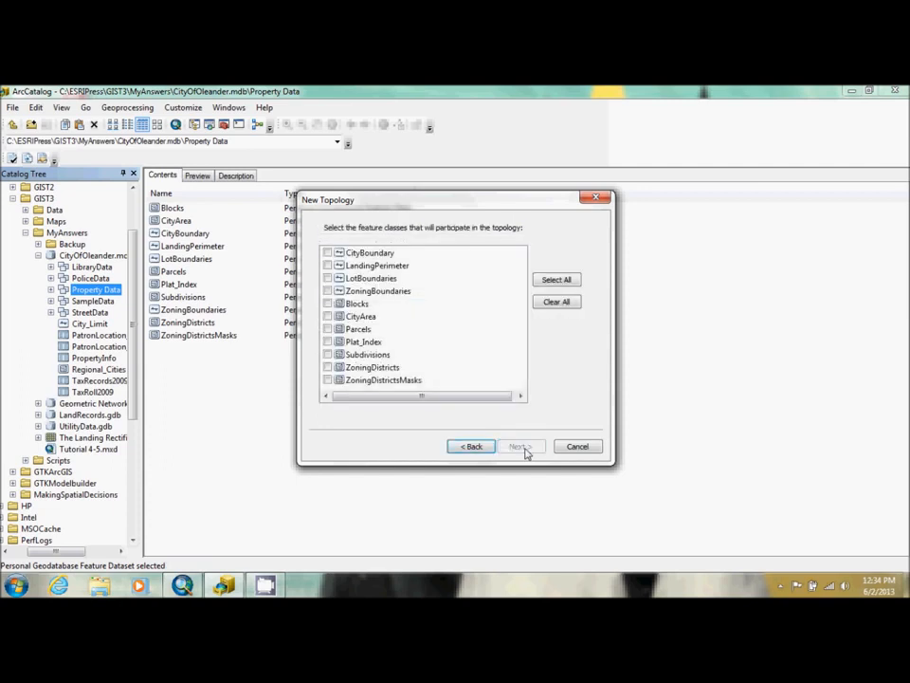
Step: Include all feature classes in the topology except LandingPerimeter and ZoningDistrictsMasks
left_click(559, 281)
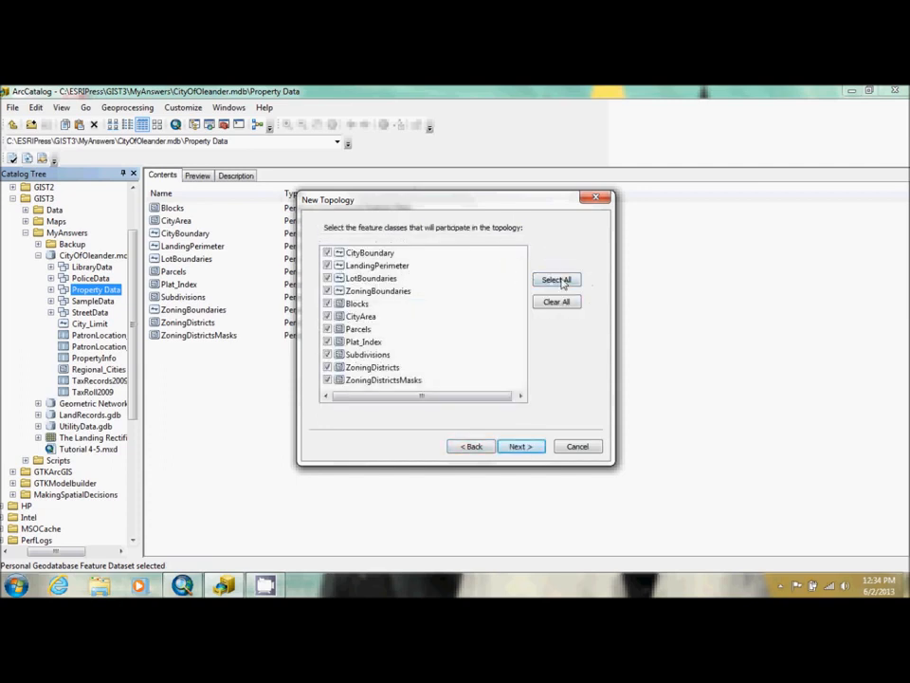
left_click(327, 267)
left_click(327, 380)
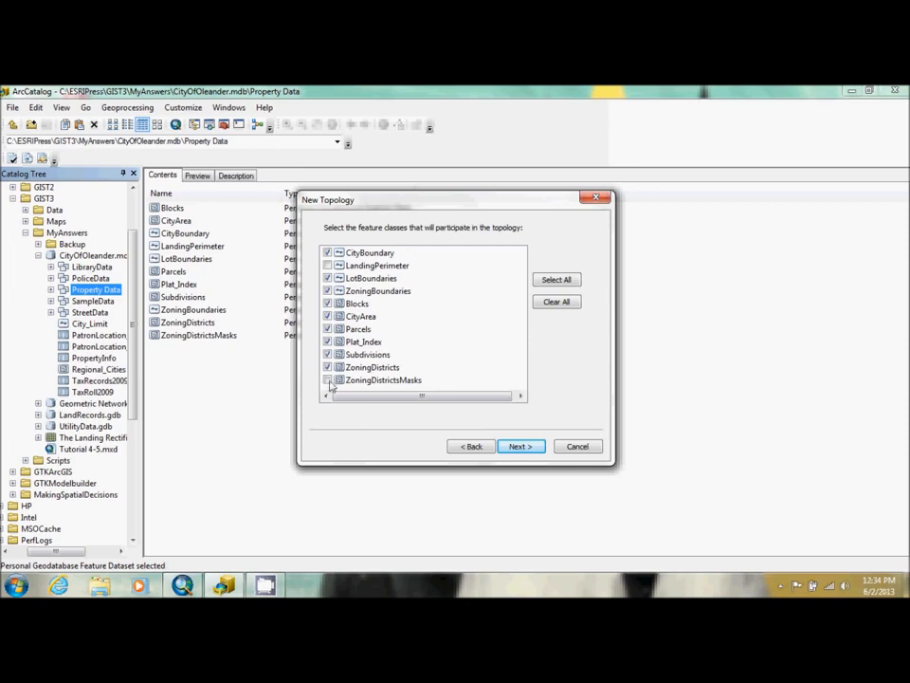
left_click(525, 449)
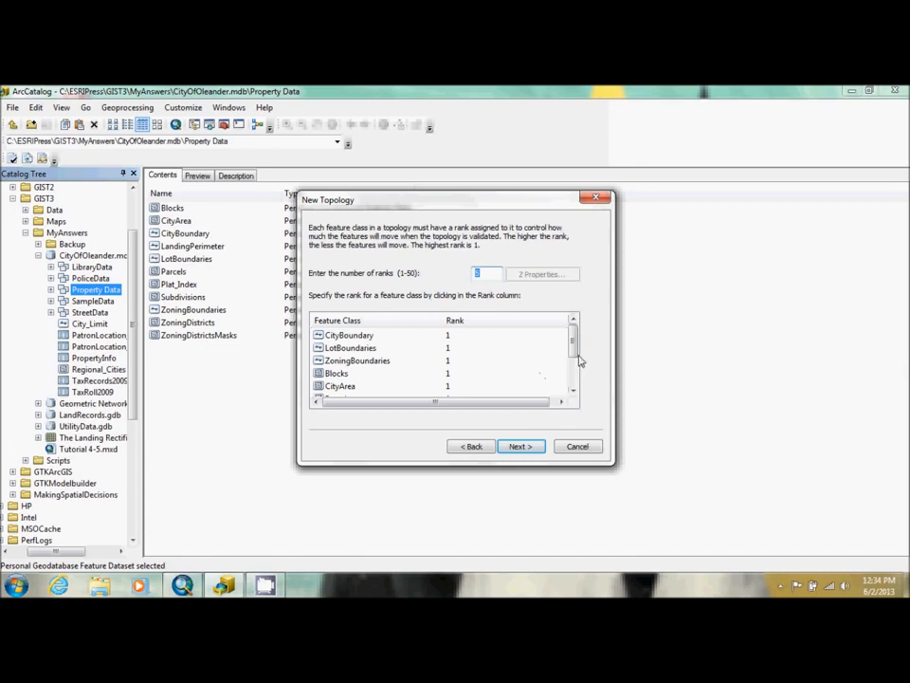
Step: Assign topology rank 2 to Parcels and CityArea and rank 5 to Subdivisions, and lower the rank of Blocks
left_click_drag(574, 350, 576, 370)
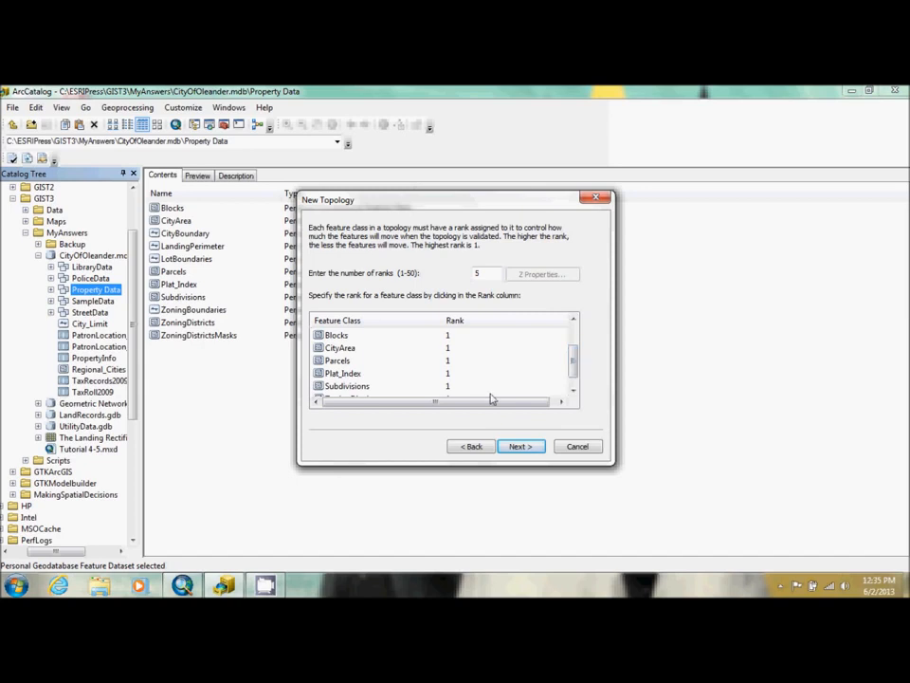
left_click(452, 364)
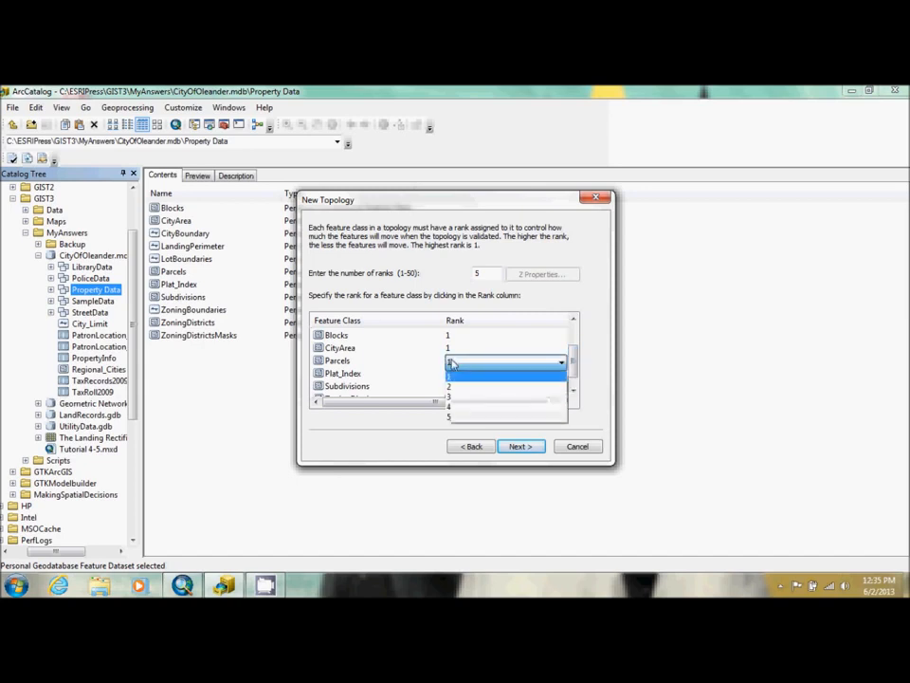
left_click(465, 386)
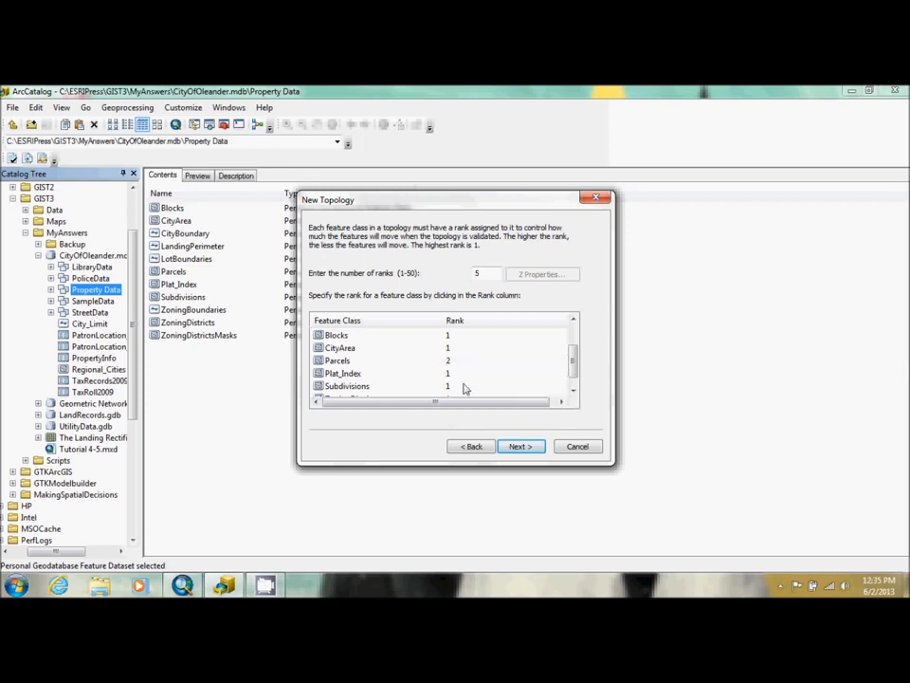
left_click(449, 350)
left_click(459, 375)
left_click(451, 340)
left_click(461, 383)
scroll(453, 379, "down", 1)
left_click(451, 377)
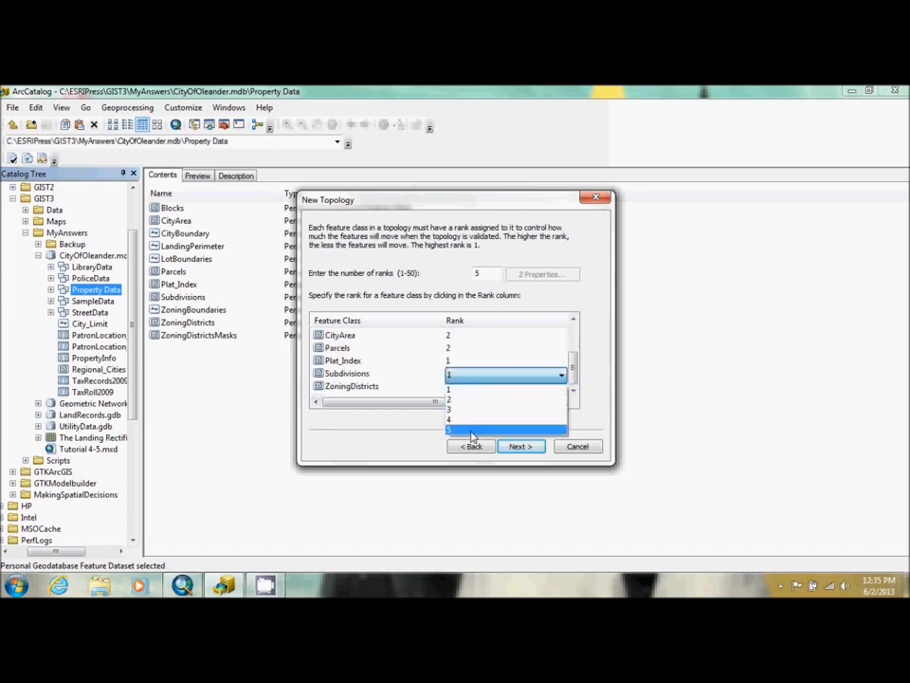
left_click(464, 430)
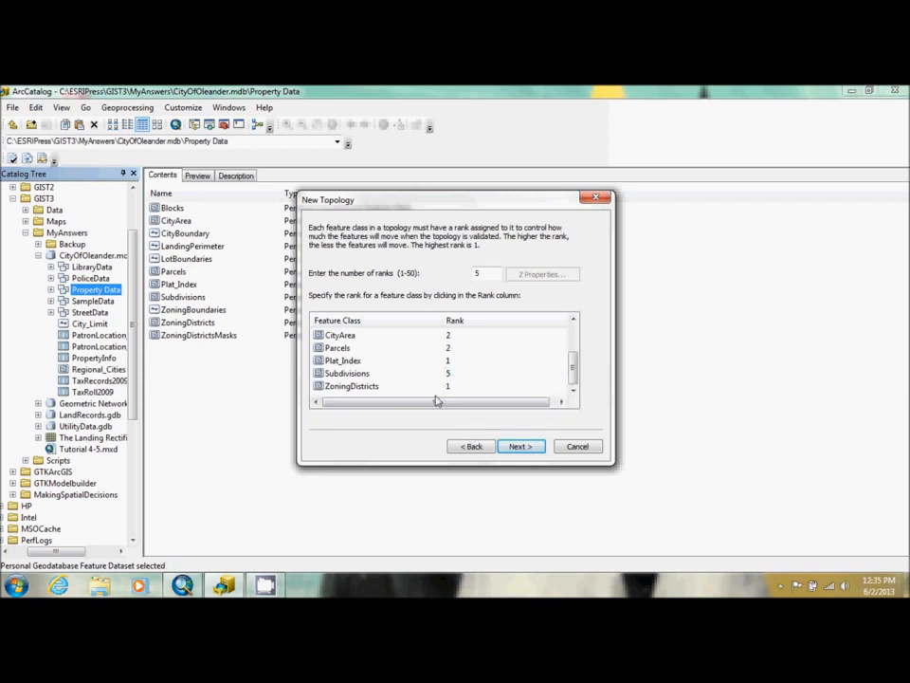
left_click(520, 446)
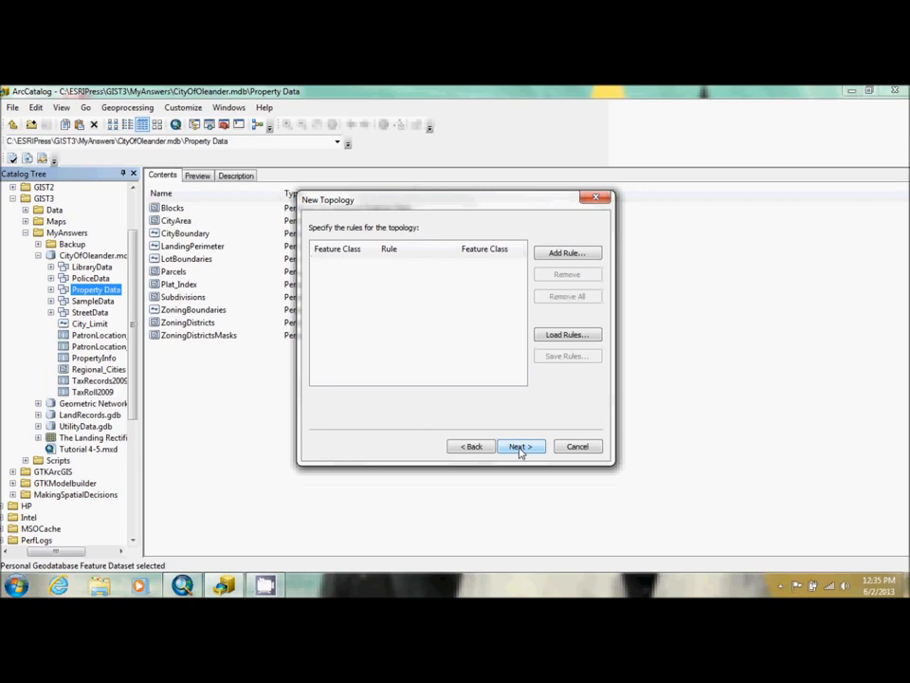
Step: Add a Must Not Overlap topology rule for the whole Parcels feature class
left_click(568, 254)
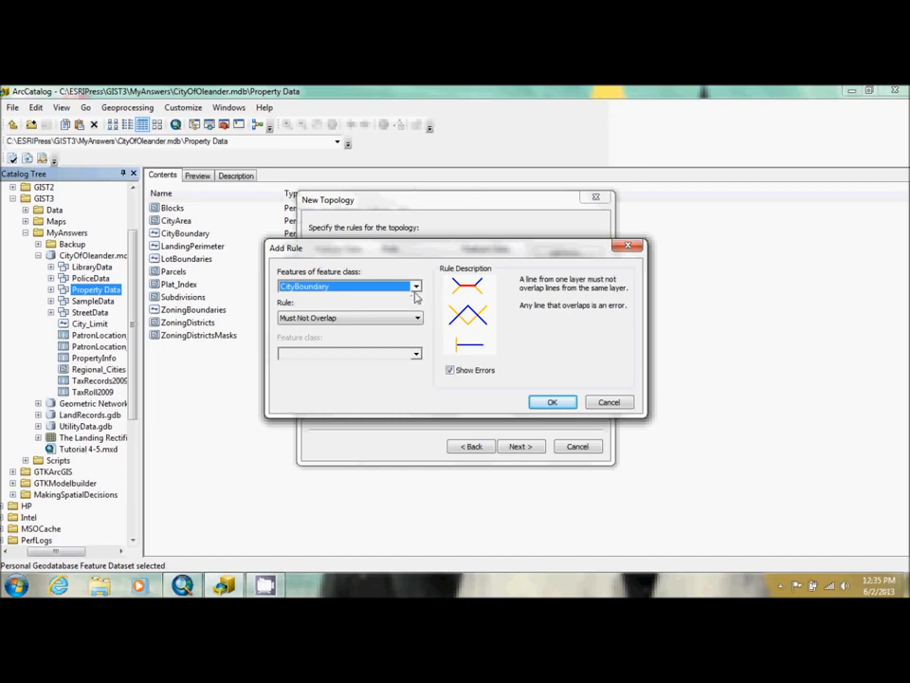
left_click(416, 288)
left_click(287, 361)
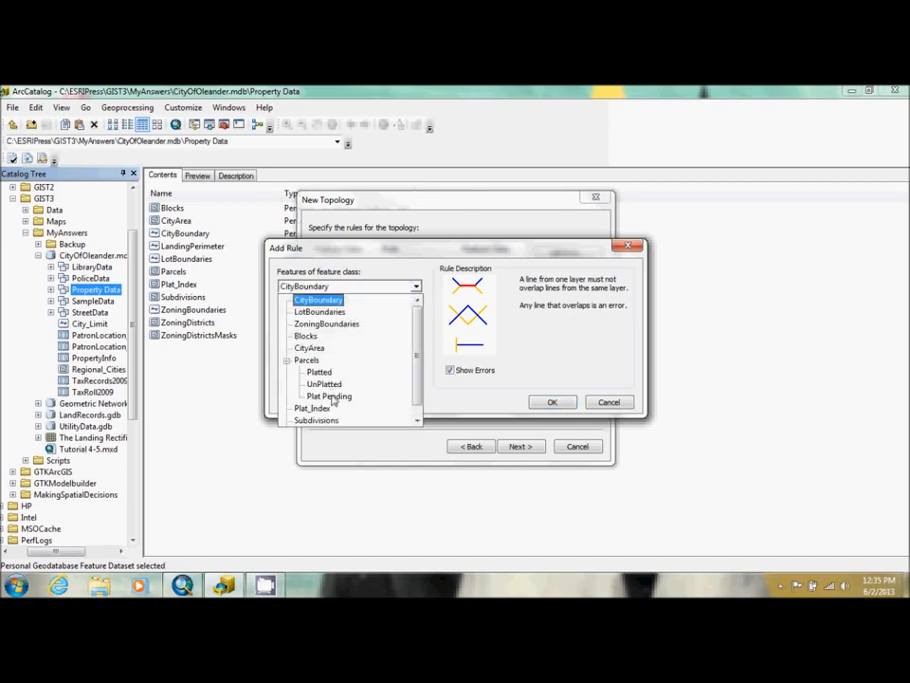
left_click(302, 362)
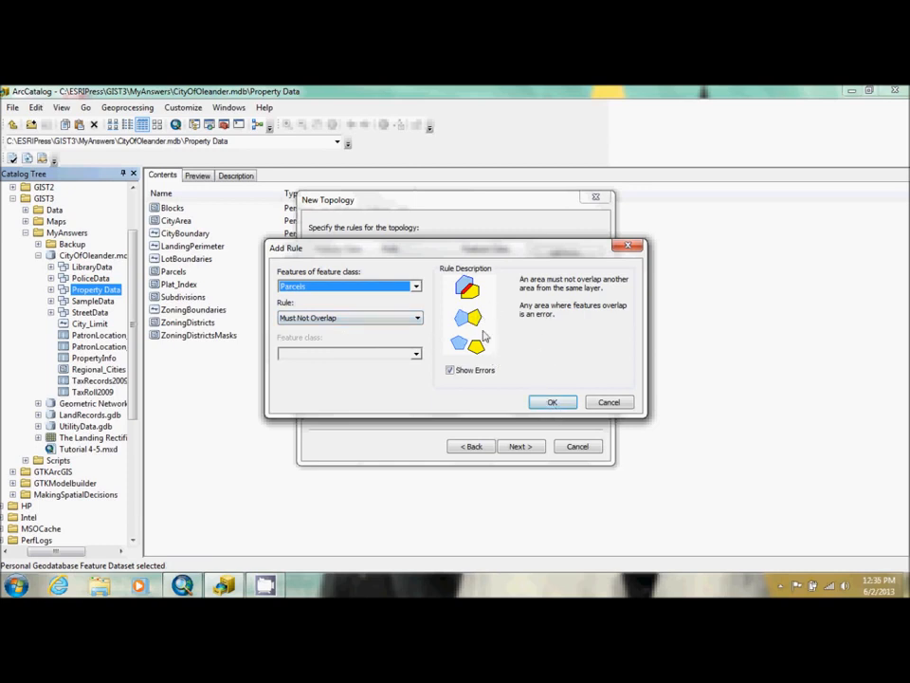
left_click(553, 402)
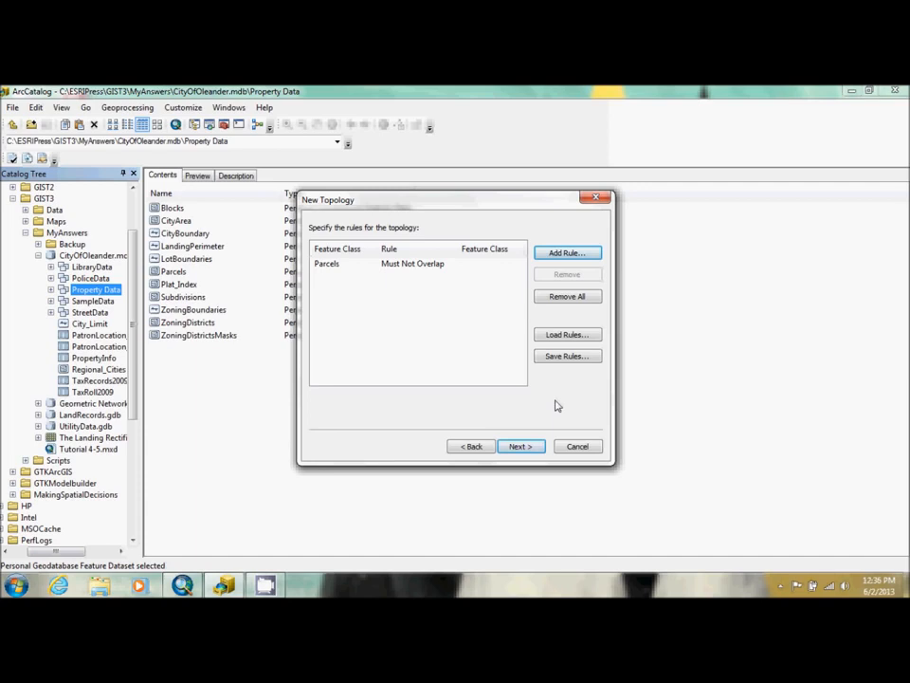
Step: Add Must Not Overlap topology rules for the Blocks and Subdivisions feature classes
left_click(573, 254)
left_click(415, 287)
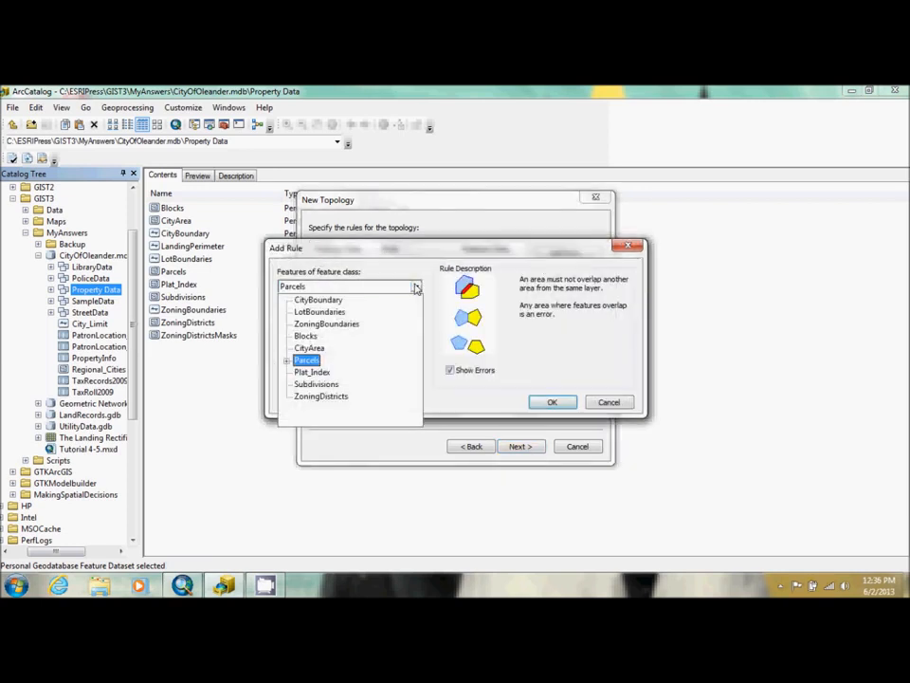
left_click(306, 337)
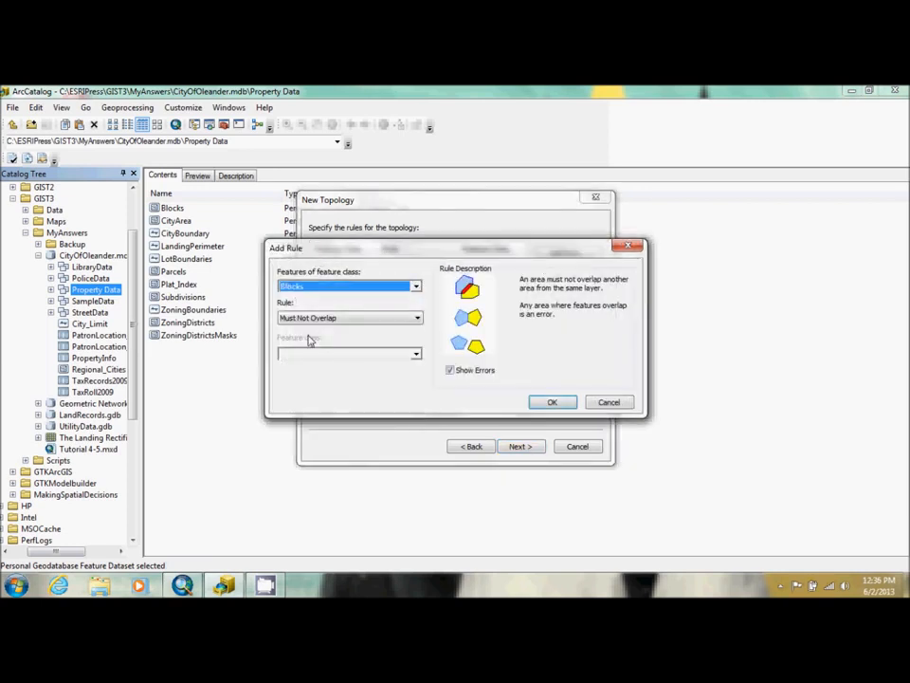
left_click(552, 402)
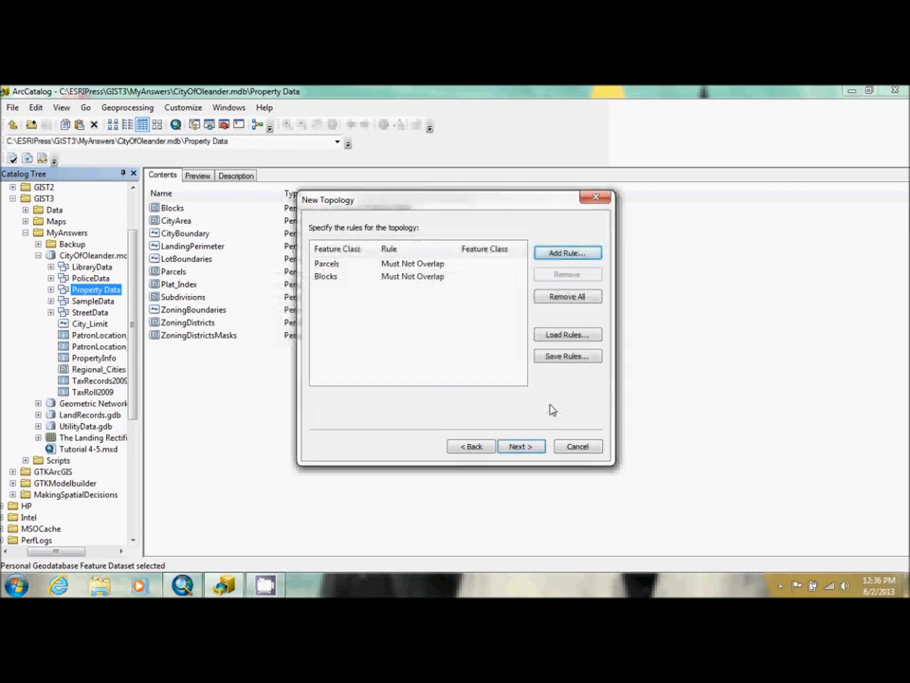
left_click(569, 254)
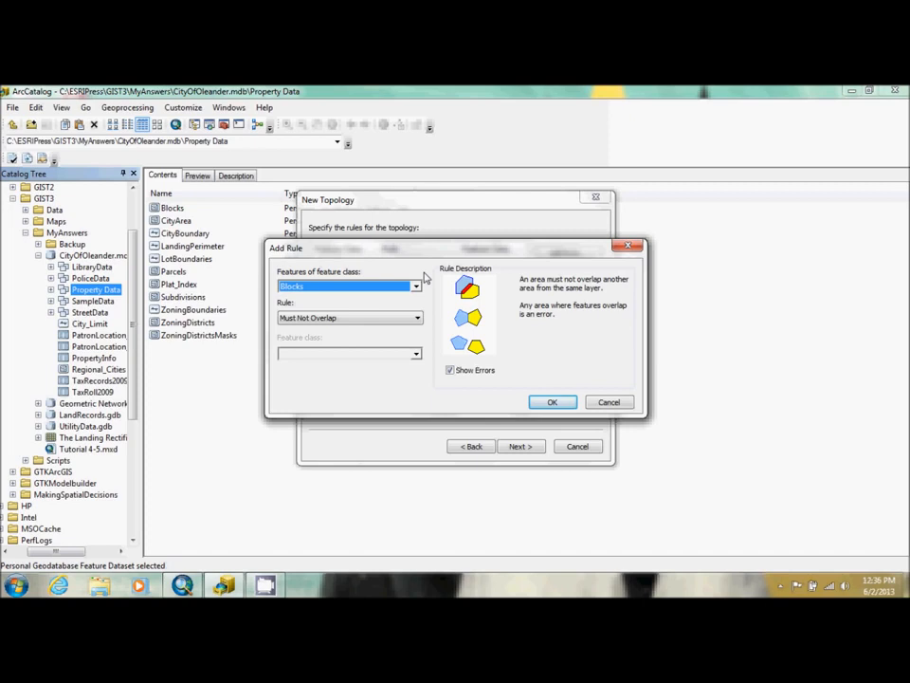
left_click(415, 286)
left_click(330, 390)
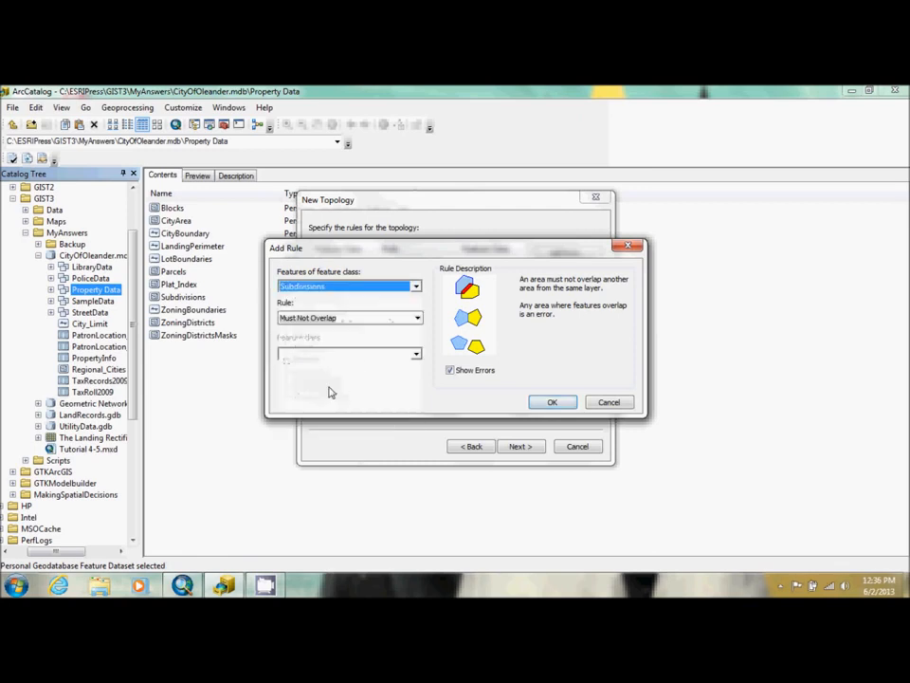
left_click(552, 402)
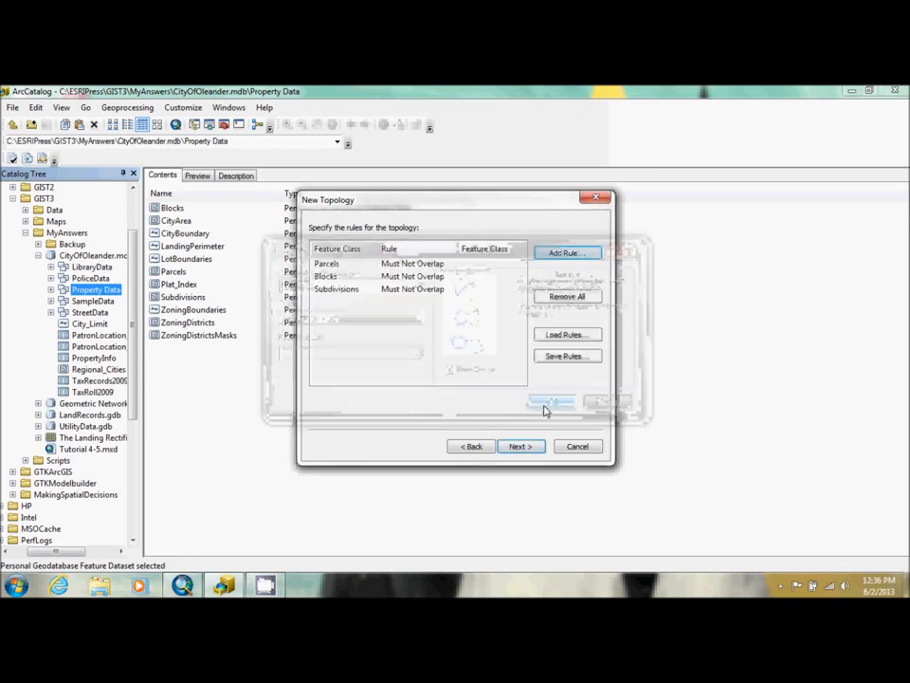
Step: Add a topology rule that Parcels Must Be Covered By CityArea
left_click(572, 253)
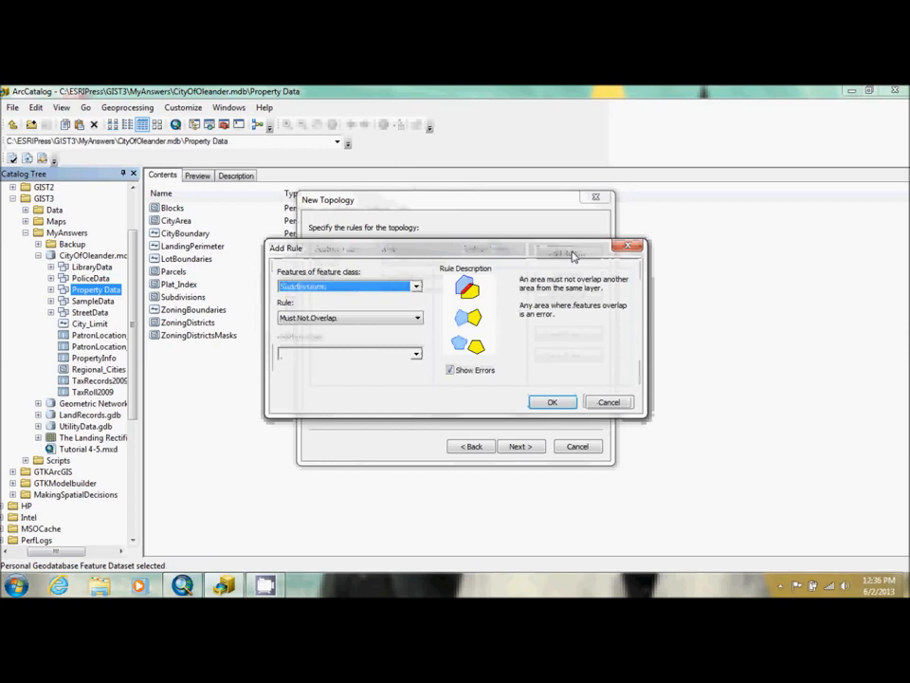
left_click(415, 287)
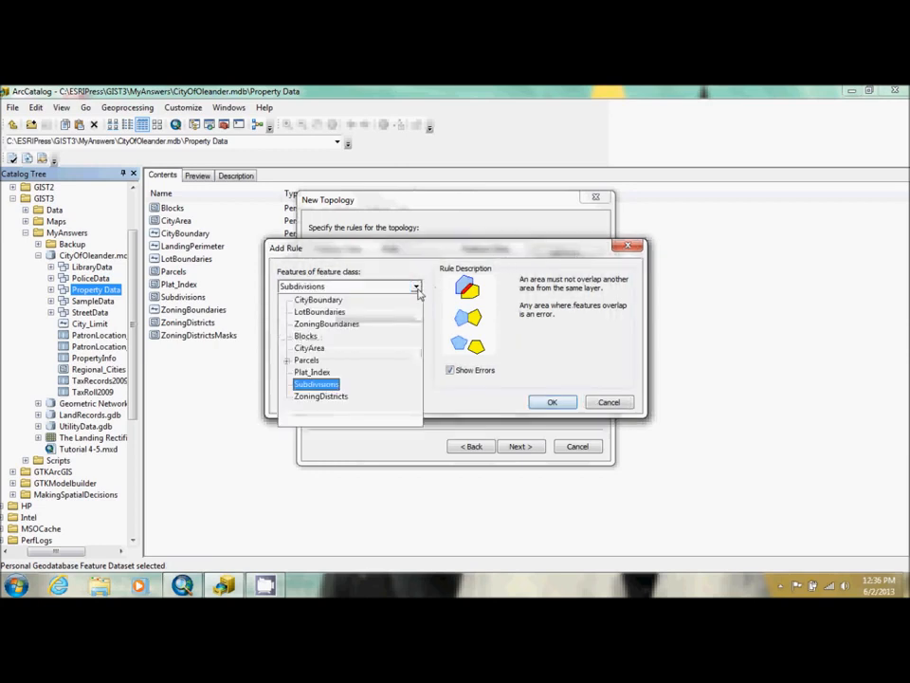
left_click(315, 361)
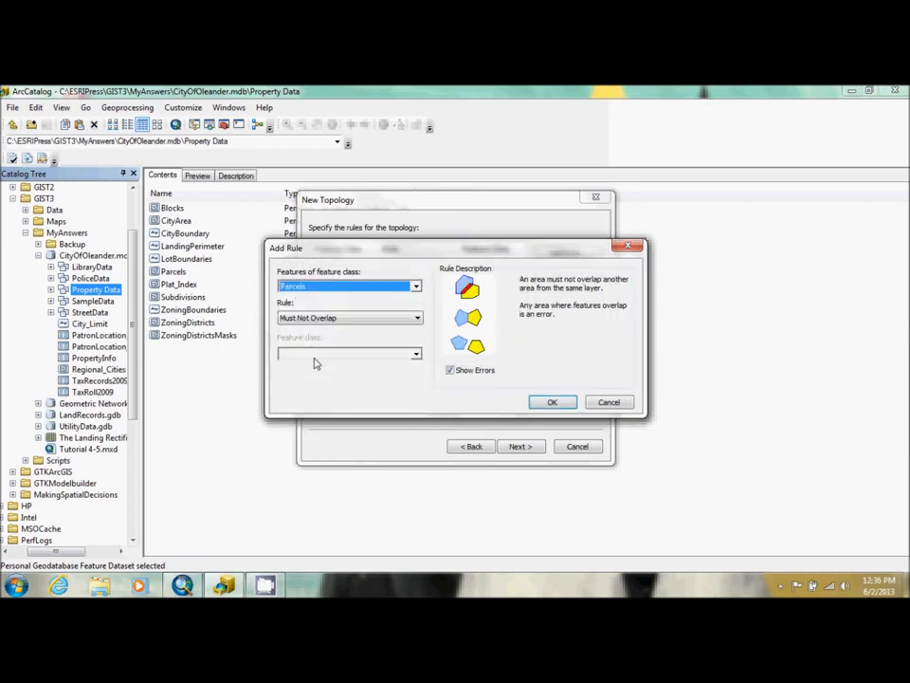
left_click(366, 320)
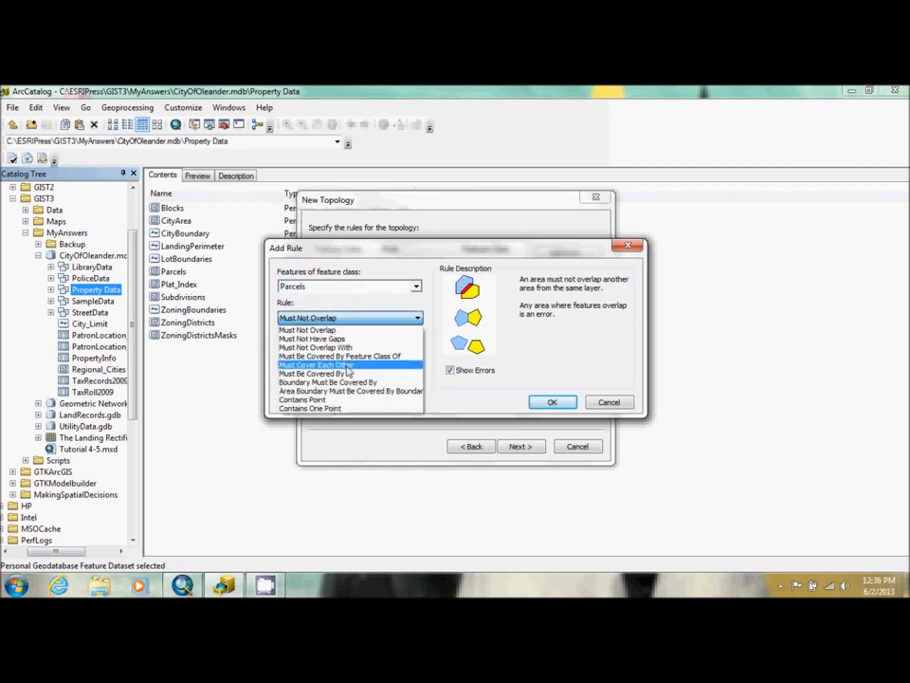
left_click(353, 373)
left_click(371, 357)
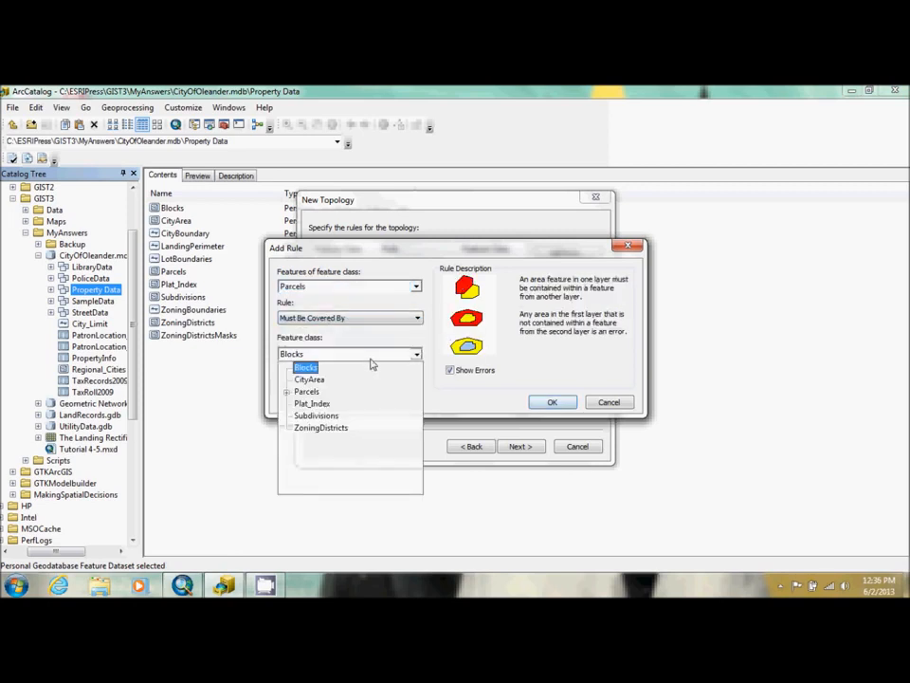
left_click(309, 380)
left_click(541, 402)
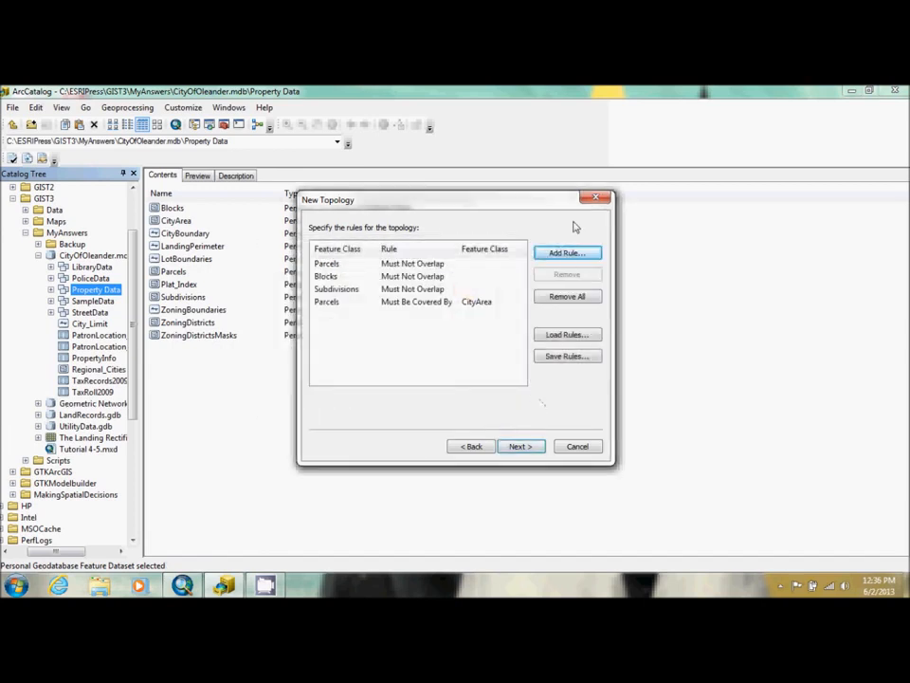
Step: Add Must Be Covered By rules that require CityArea to cover both Blocks and Subdivisions
left_click(570, 253)
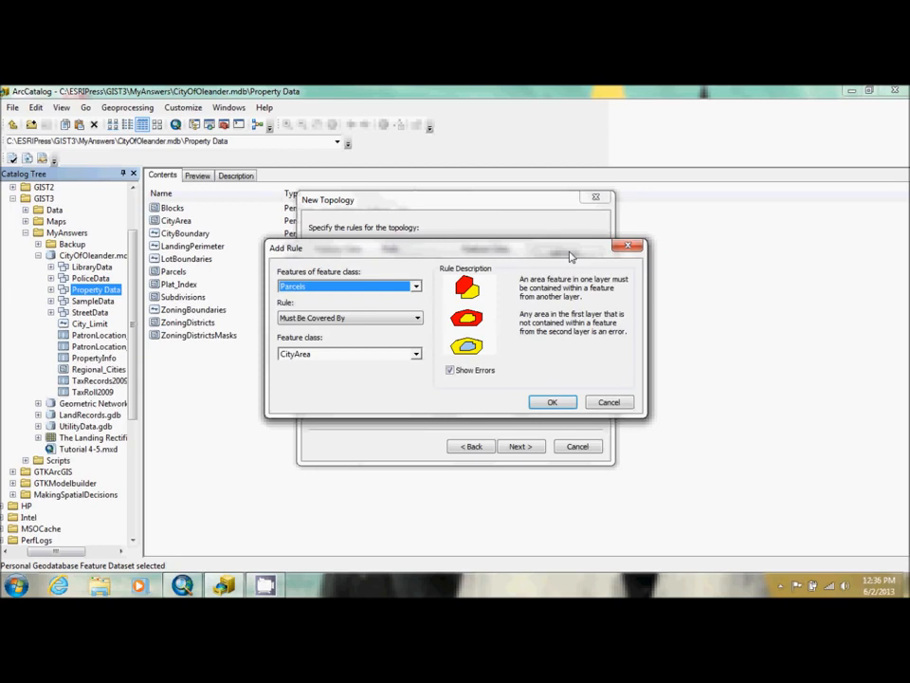
left_click(400, 285)
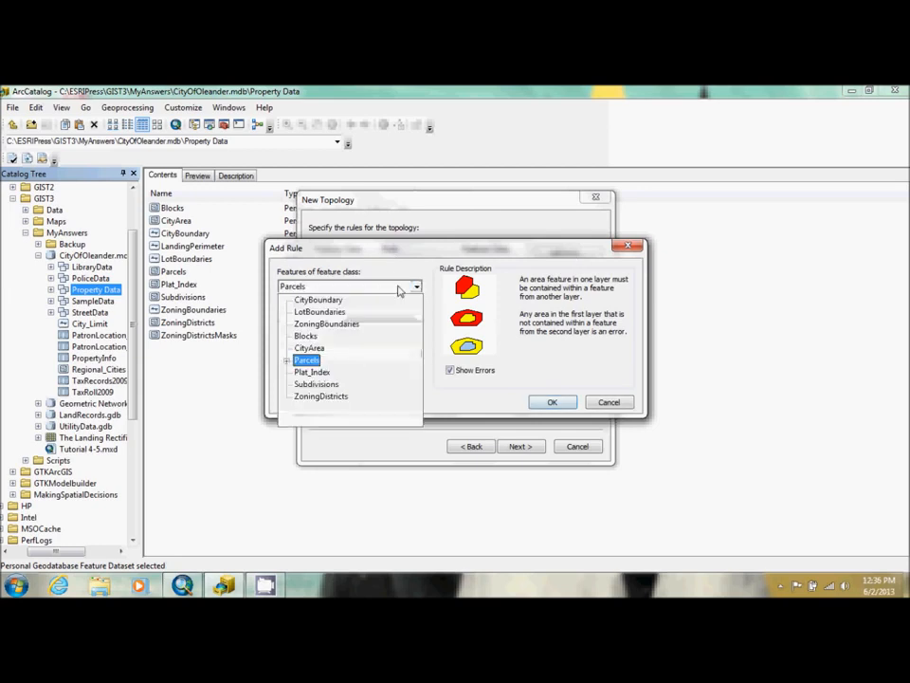
left_click(306, 333)
left_click(548, 403)
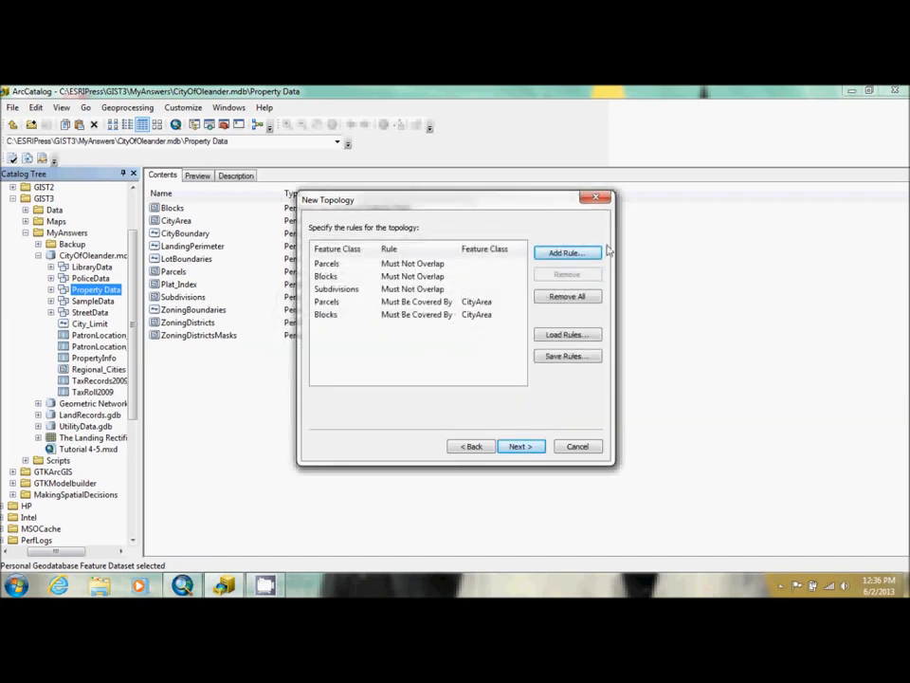
left_click(566, 254)
left_click(381, 286)
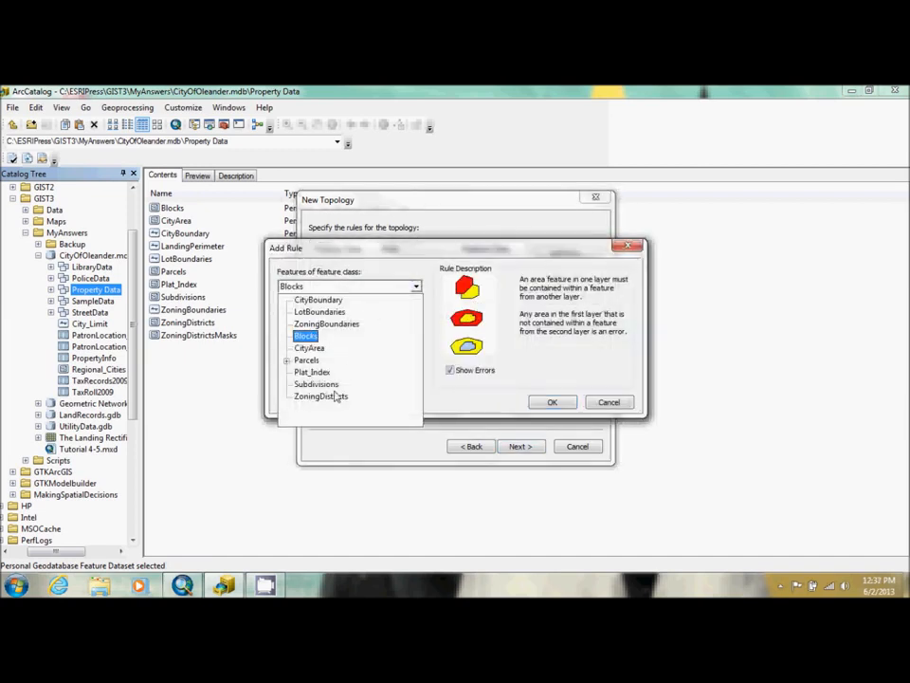
left_click(316, 384)
left_click(551, 402)
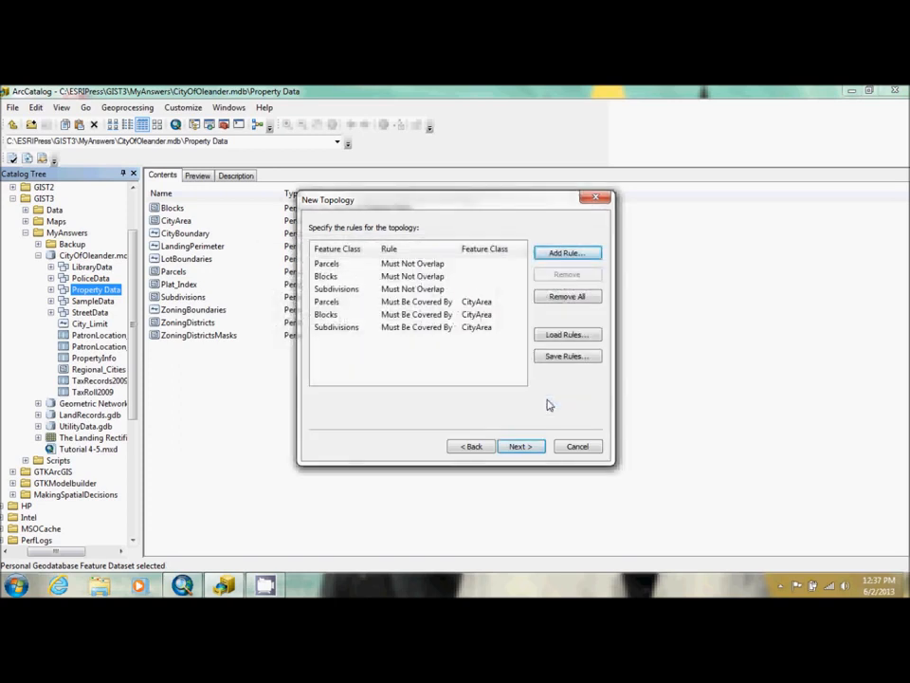
Step: Add a Must Not Have Gaps topology rule for the Parcels feature class
left_click(566, 253)
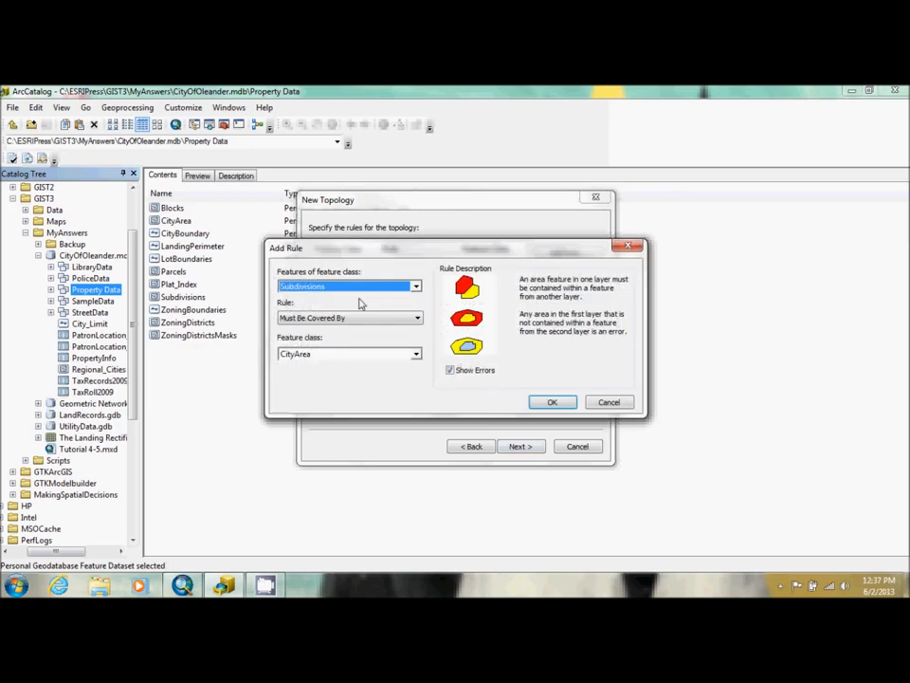
left_click(370, 293)
left_click(308, 360)
left_click(376, 318)
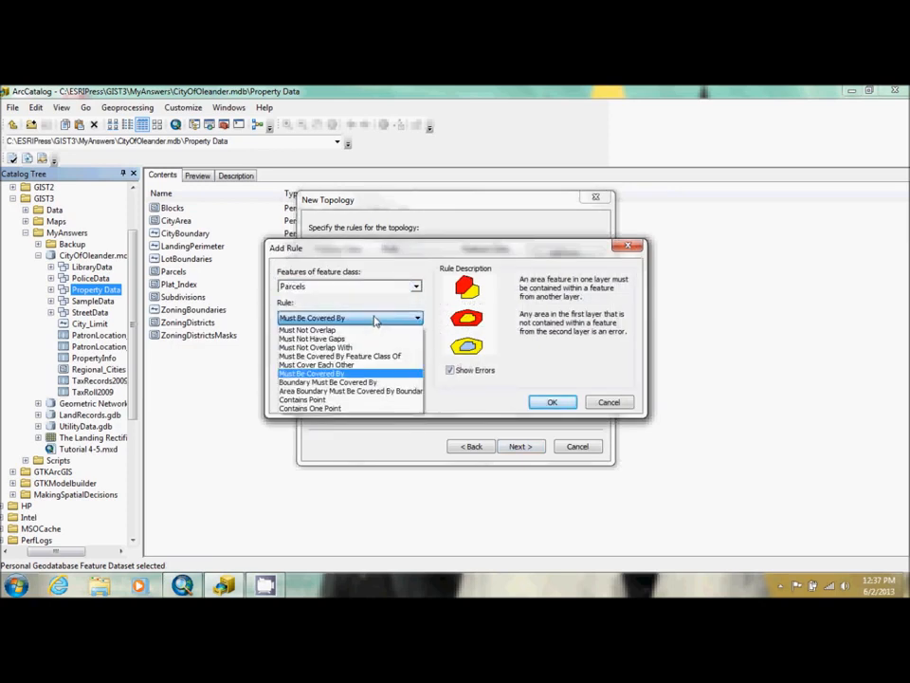
left_click(354, 341)
left_click(553, 402)
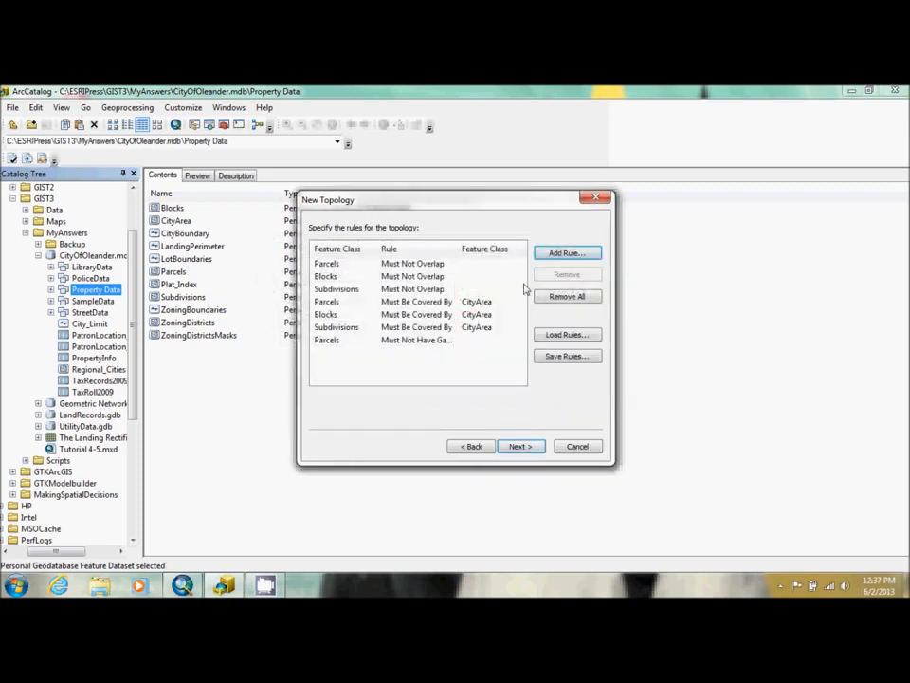
Step: Add a Boundary Must Be Covered By rule for CityArea with CityBoundary as the covering feature class
left_click(566, 252)
left_click(415, 286)
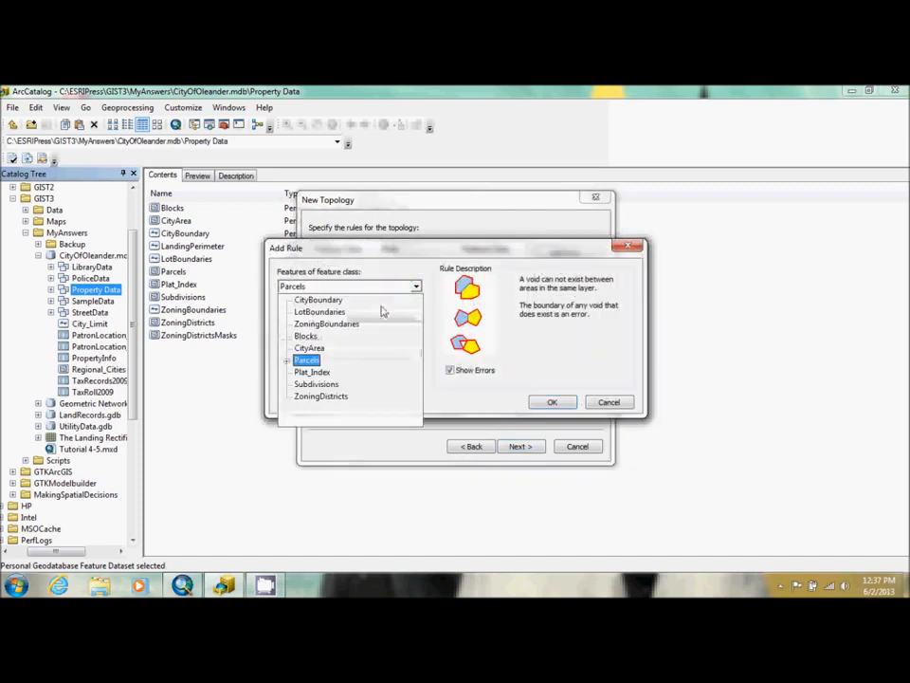
left_click(309, 348)
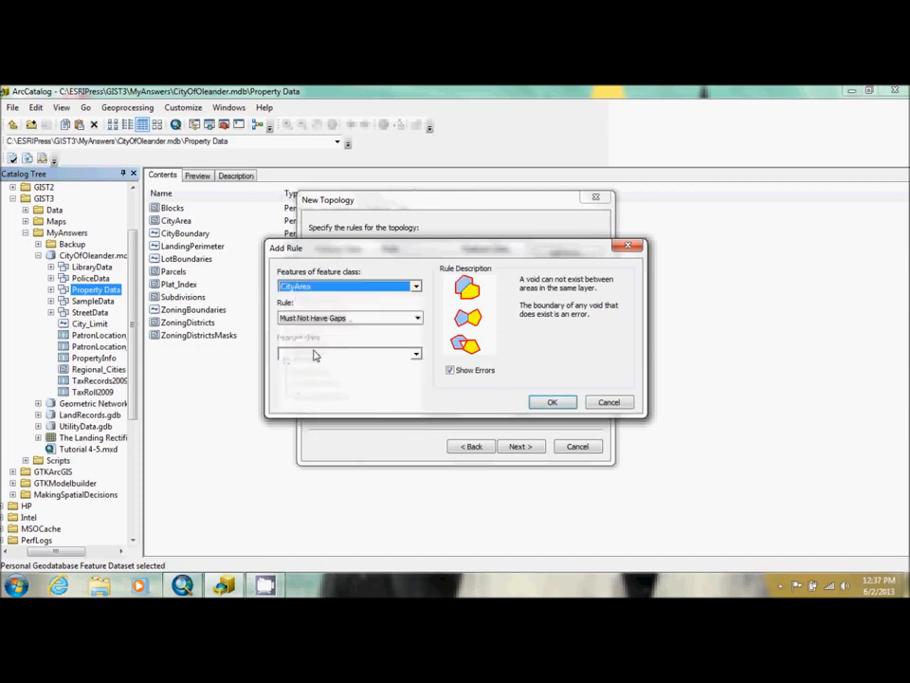
left_click(343, 320)
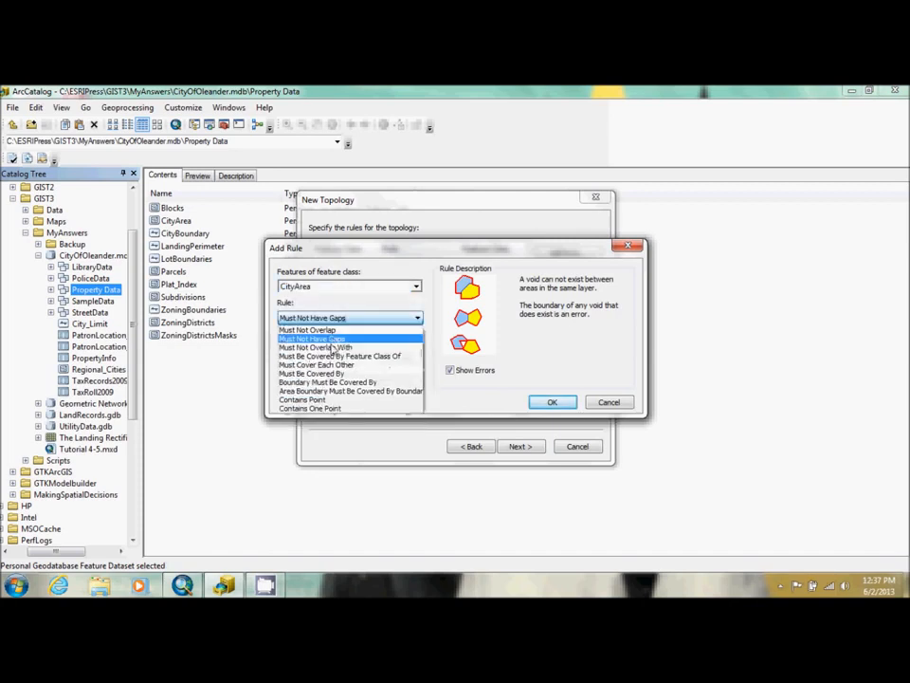
left_click(322, 383)
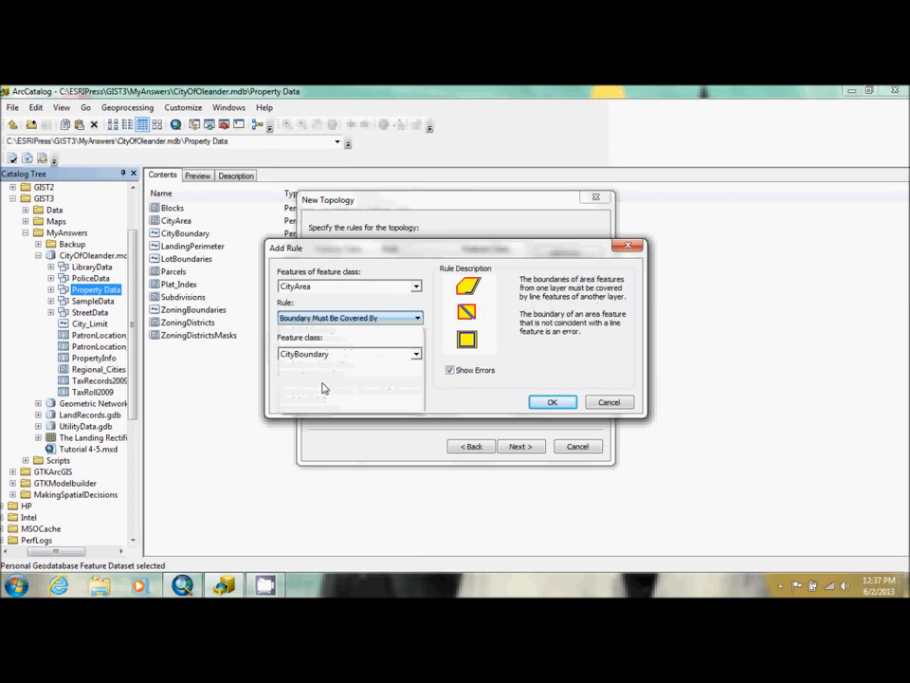
left_click(550, 402)
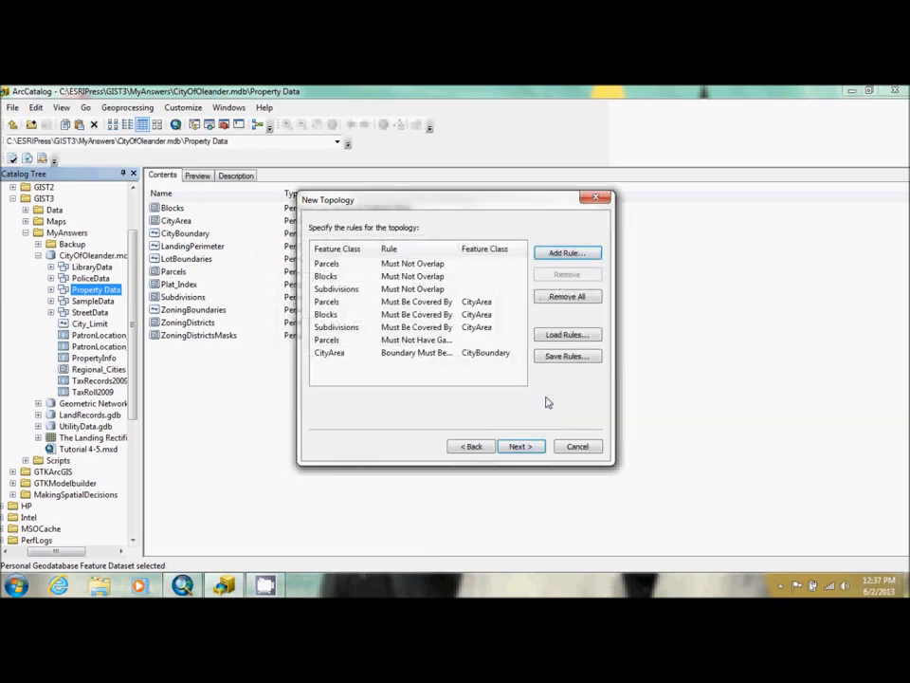
Step: Add an Area Boundary Must Be Covered By Boundary Of rule for Blocks against the Platted subtype of Parcels
left_click(565, 254)
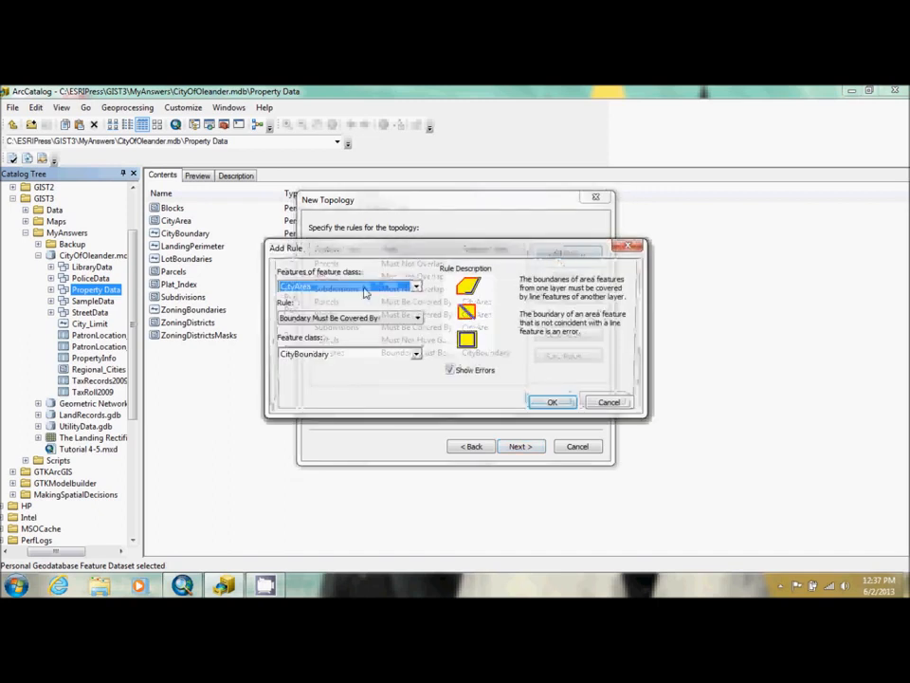
left_click(364, 288)
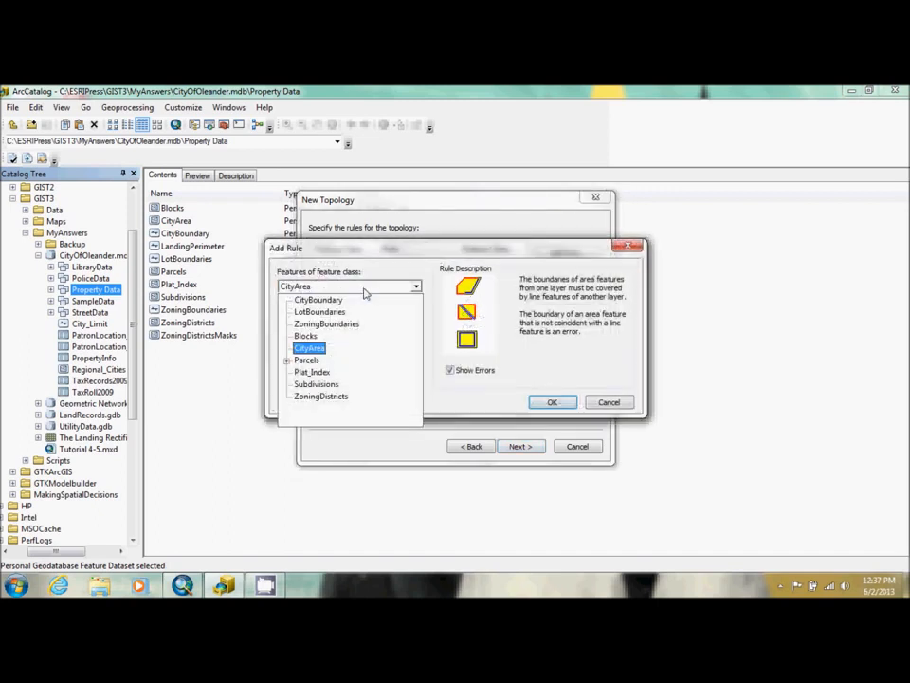
left_click(306, 336)
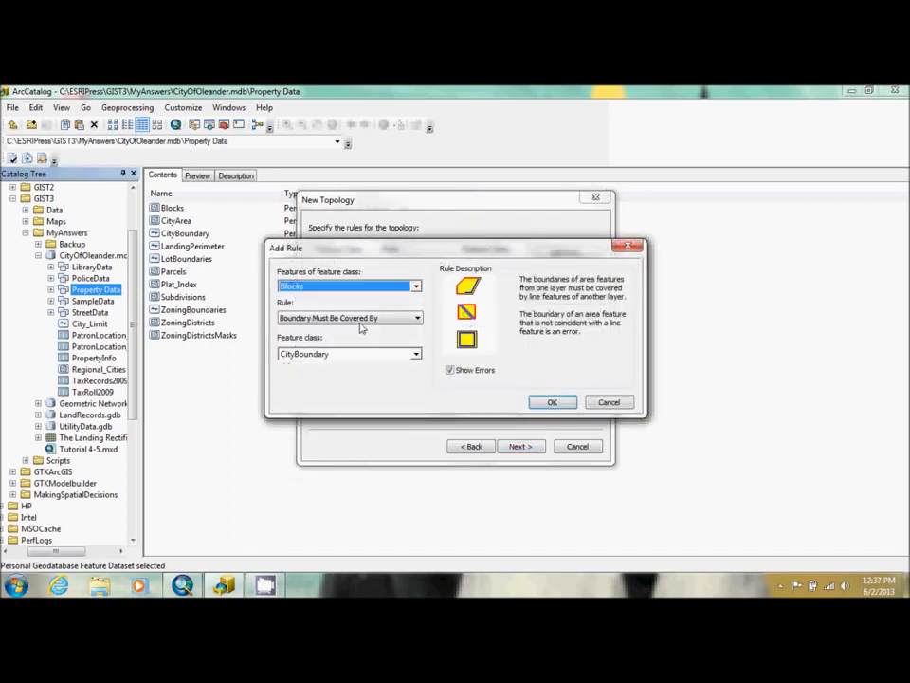
left_click(361, 325)
left_click(325, 389)
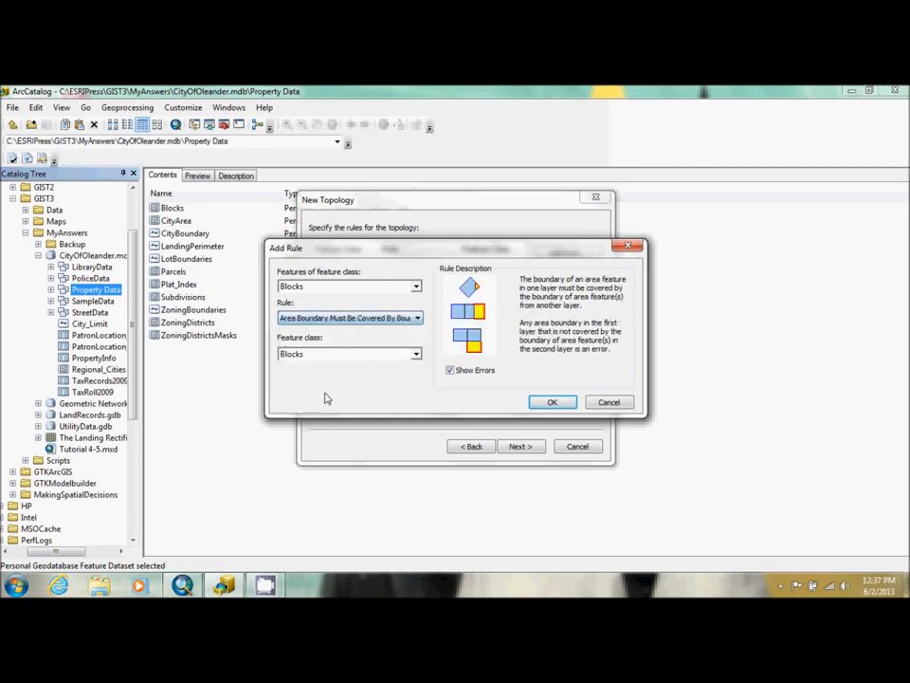
left_click(368, 357)
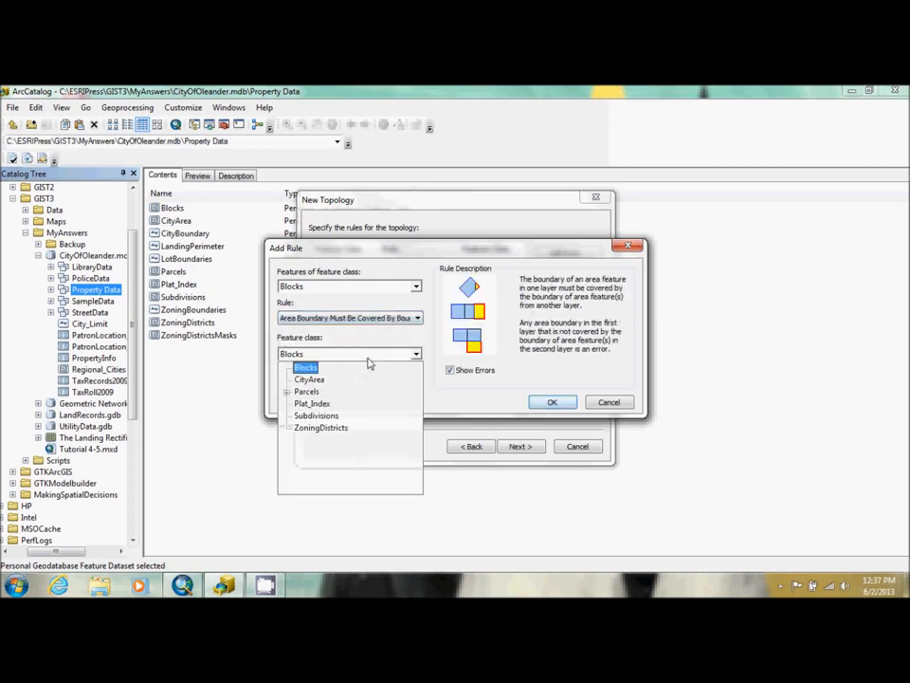
left_click(288, 393)
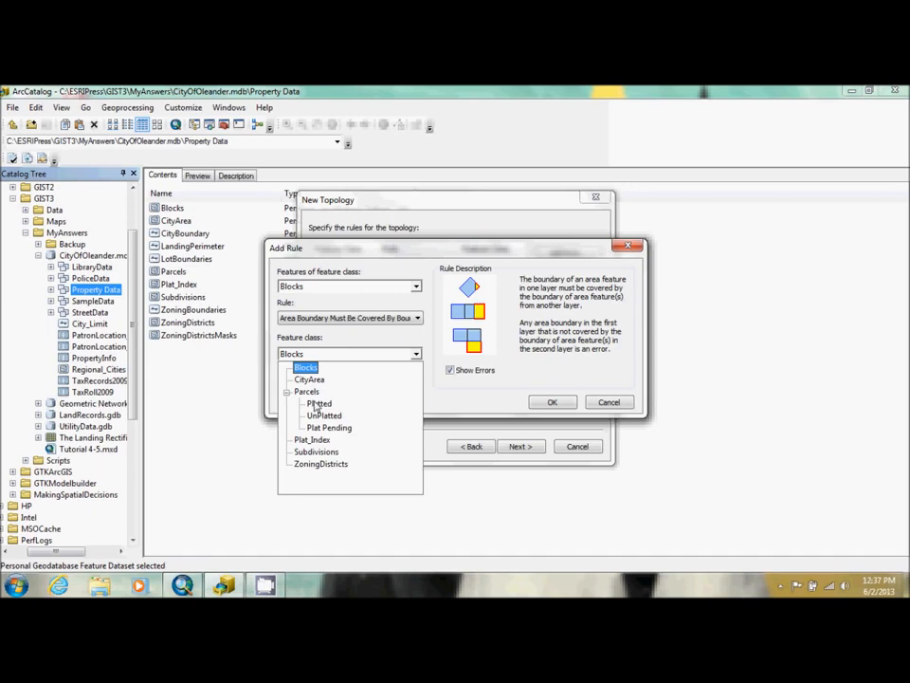
left_click(320, 404)
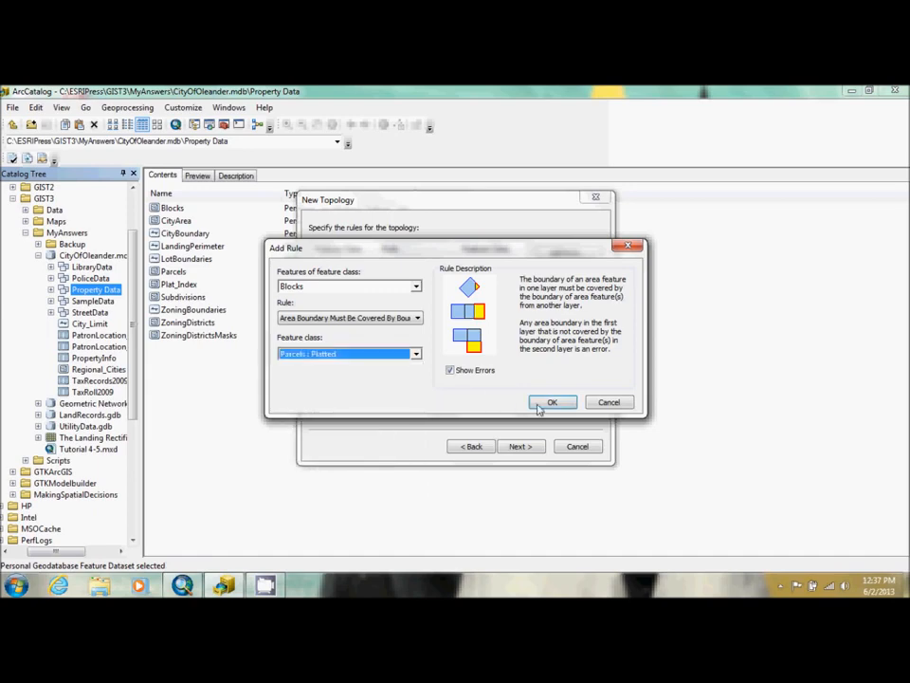
left_click(541, 403)
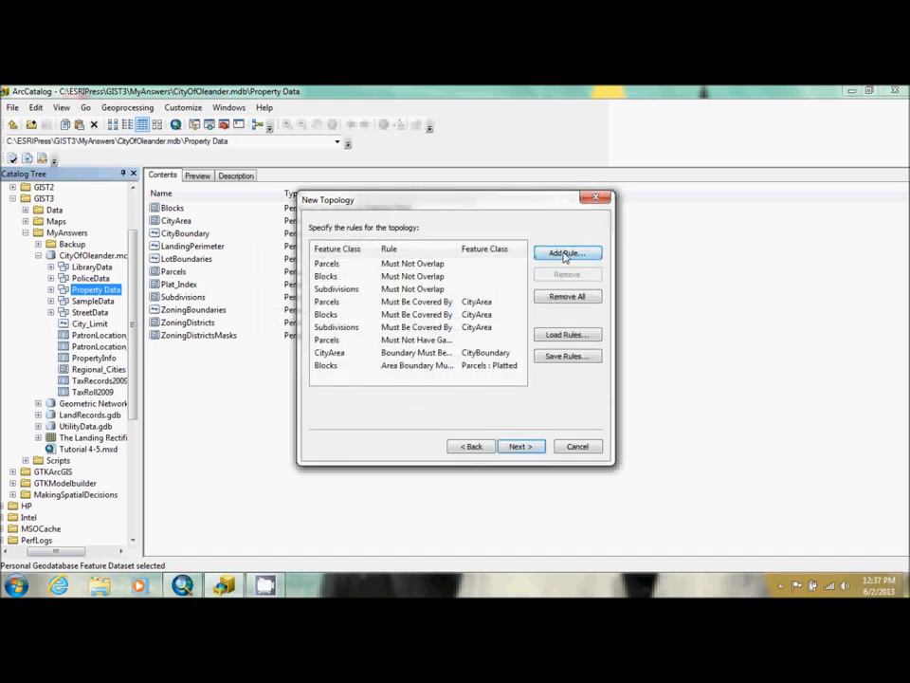
Step: Add an Area Boundary Must Be Covered By Boundary Of rule for Subdivisions against the Platted subtype of Parcels
left_click(564, 254)
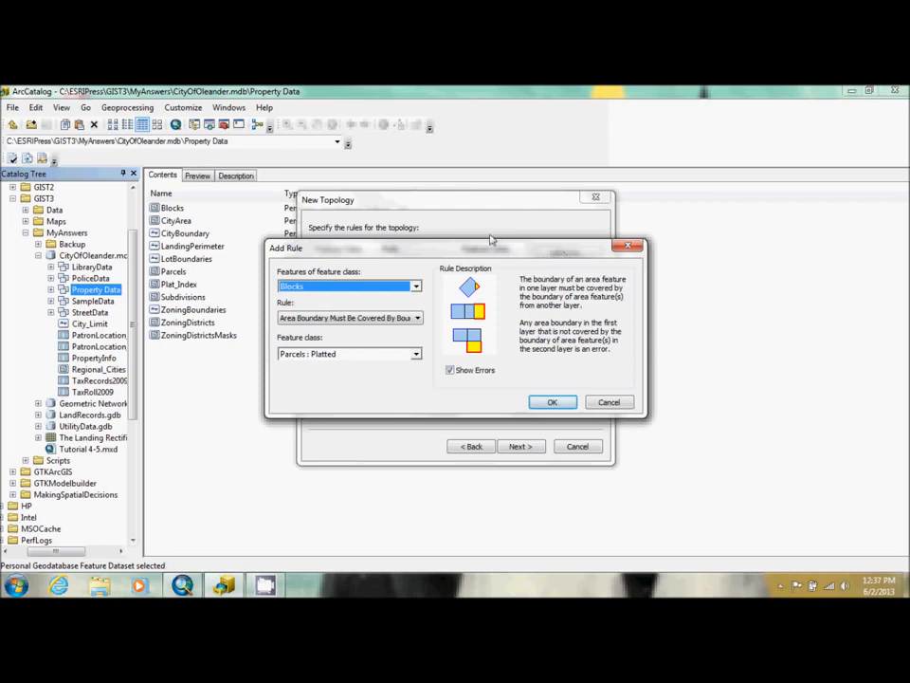
left_click(414, 286)
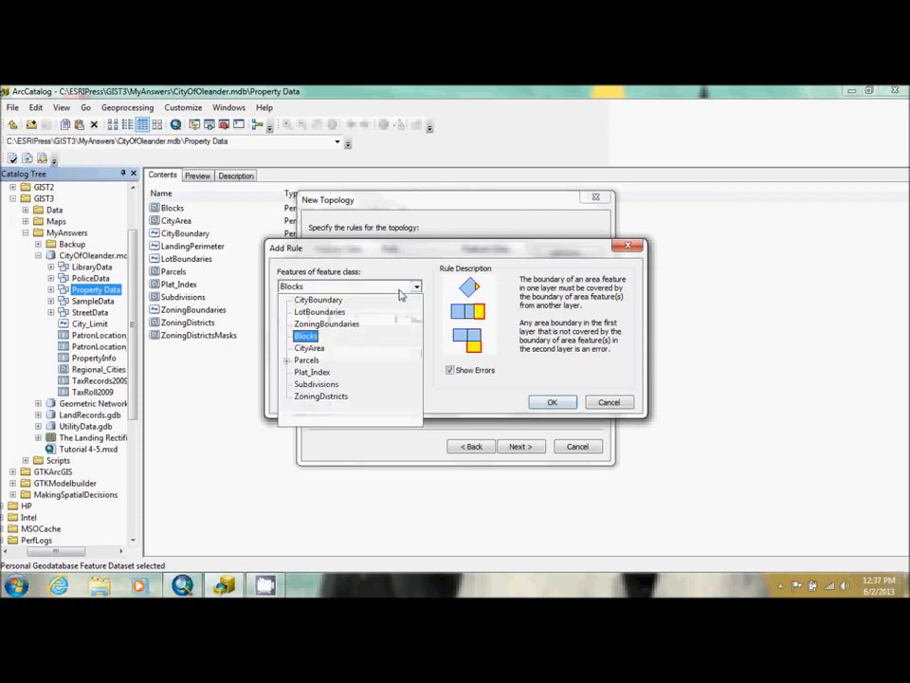
left_click(319, 385)
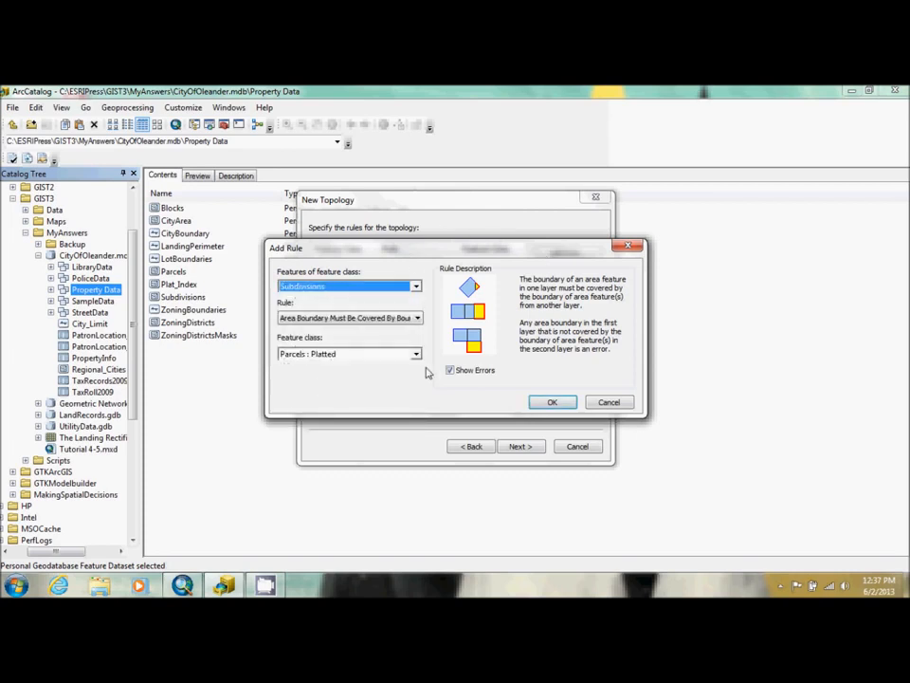
left_click(551, 402)
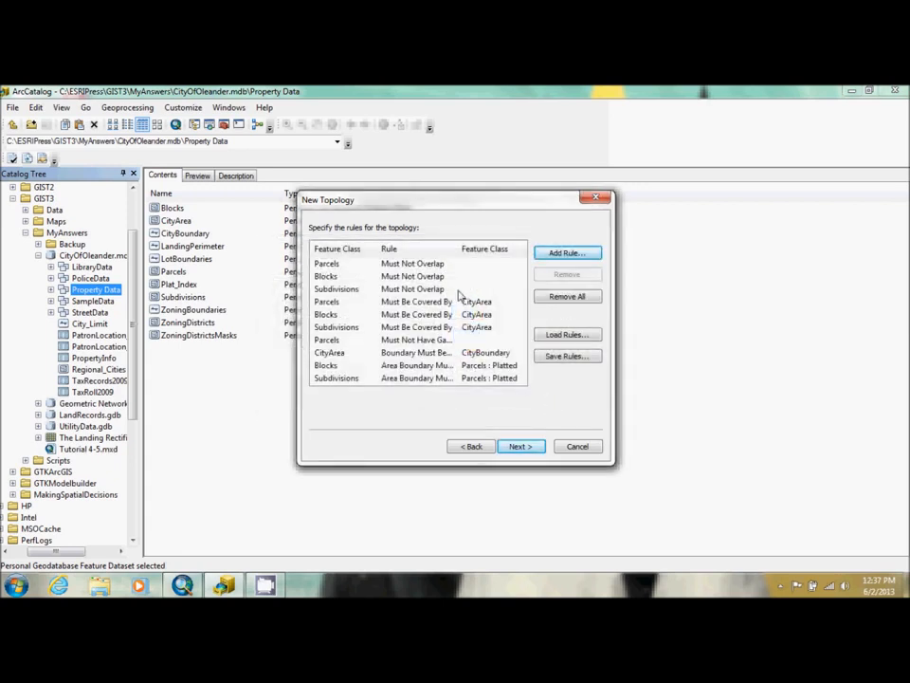
Step: Add a Must Not Have Dangles topology rule for the LotBoundaries feature class
left_click(588, 253)
left_click(396, 290)
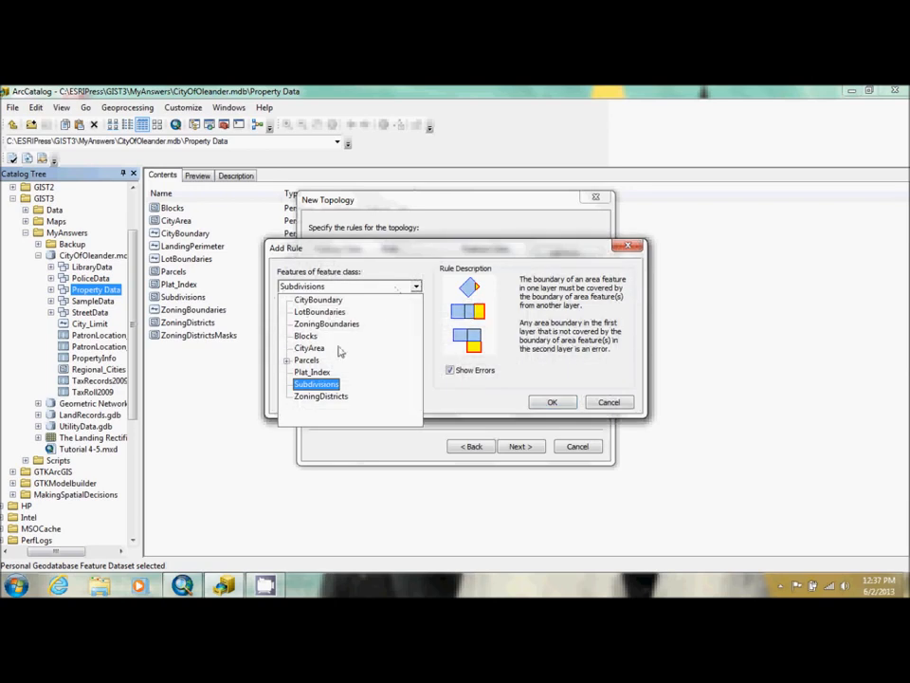
left_click(319, 312)
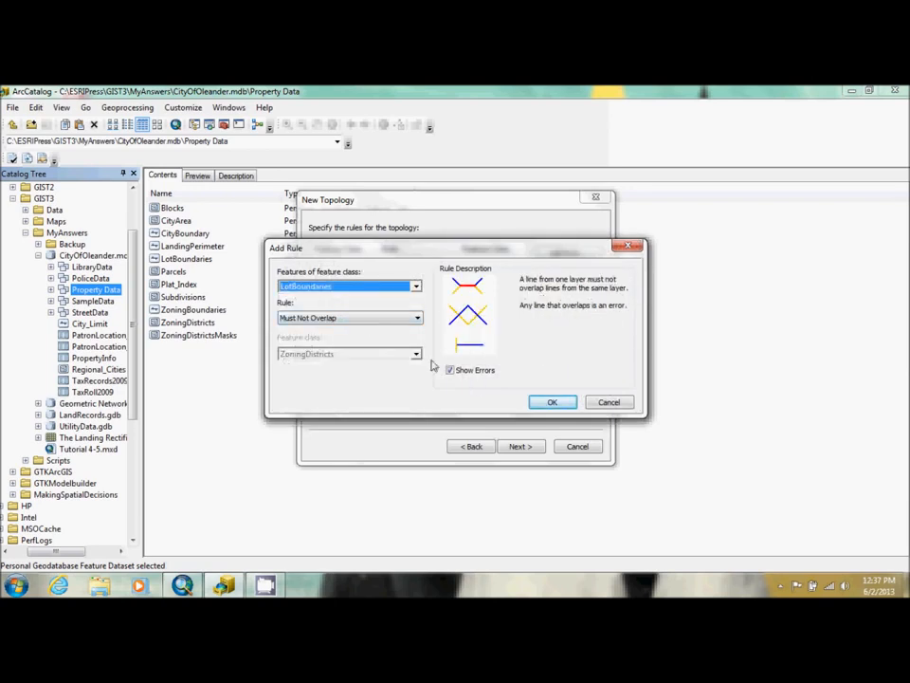
left_click(416, 317)
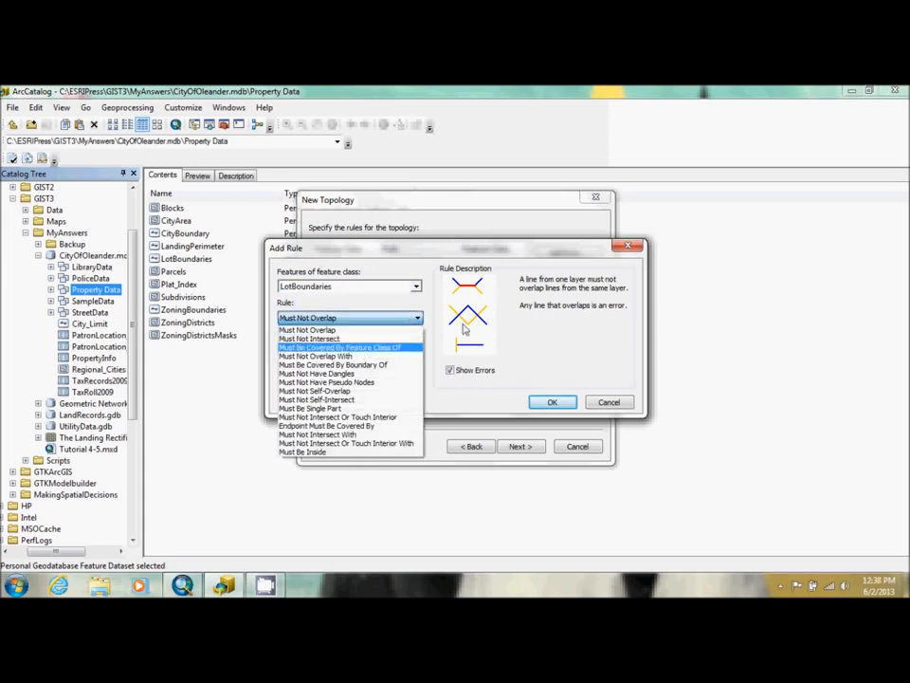
left_click(322, 374)
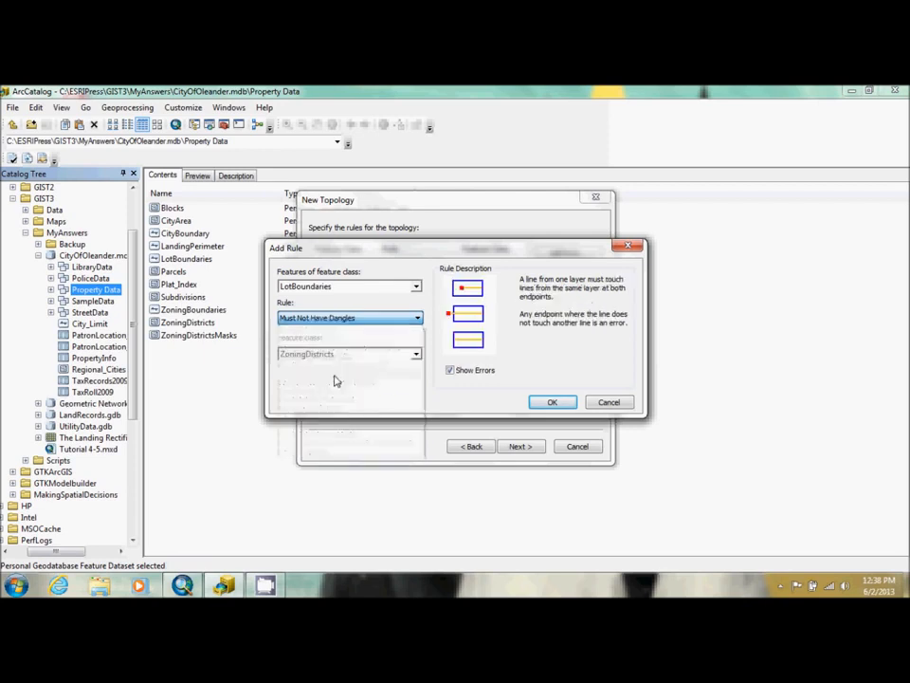
left_click(552, 402)
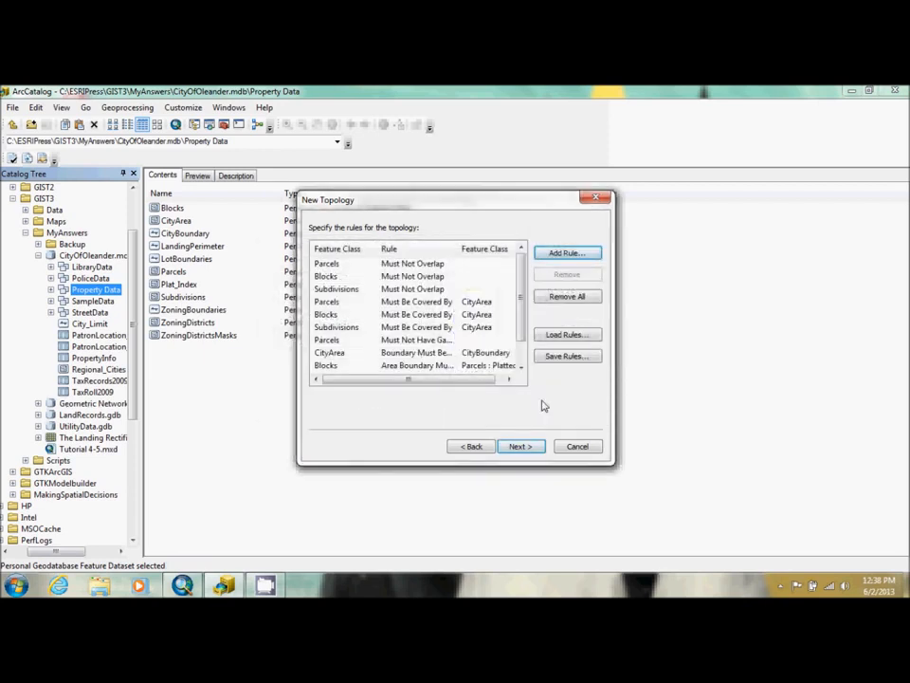
Step: Add a Must Not Have Dangles topology rule for the CityBoundary feature class
left_click(581, 253)
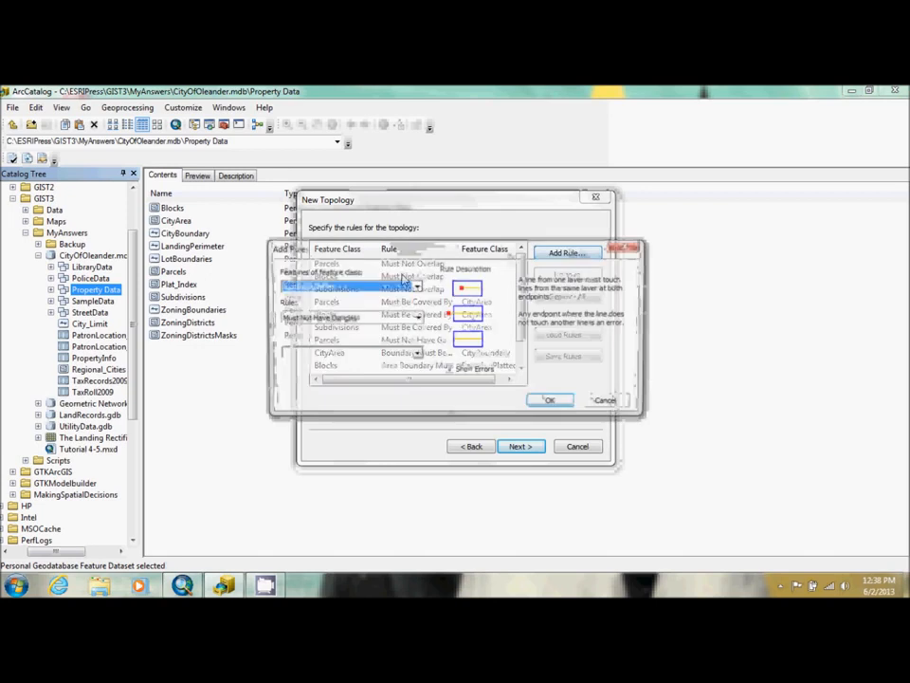
left_click(398, 287)
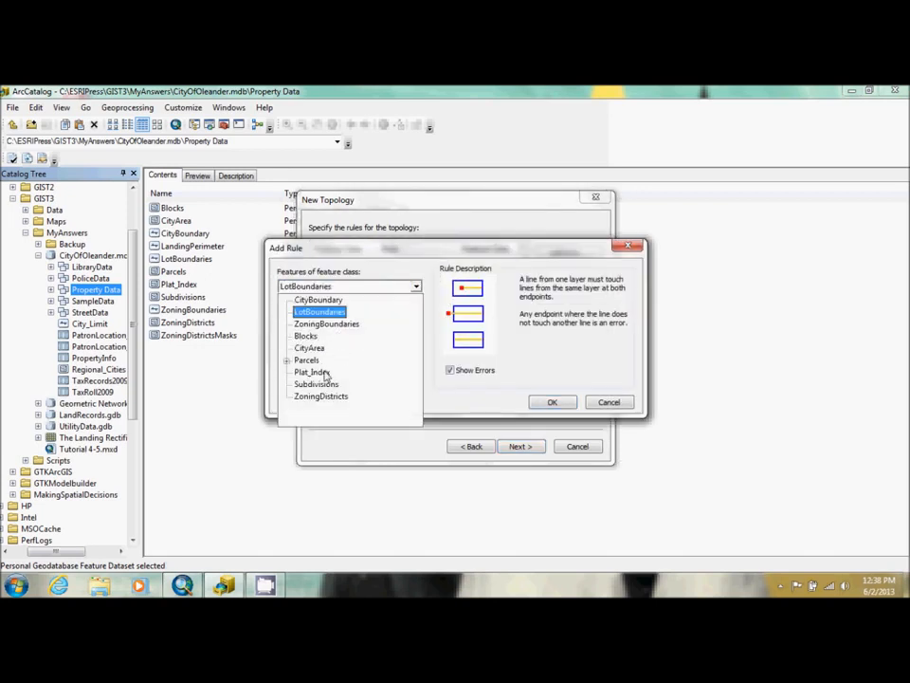
left_click(317, 299)
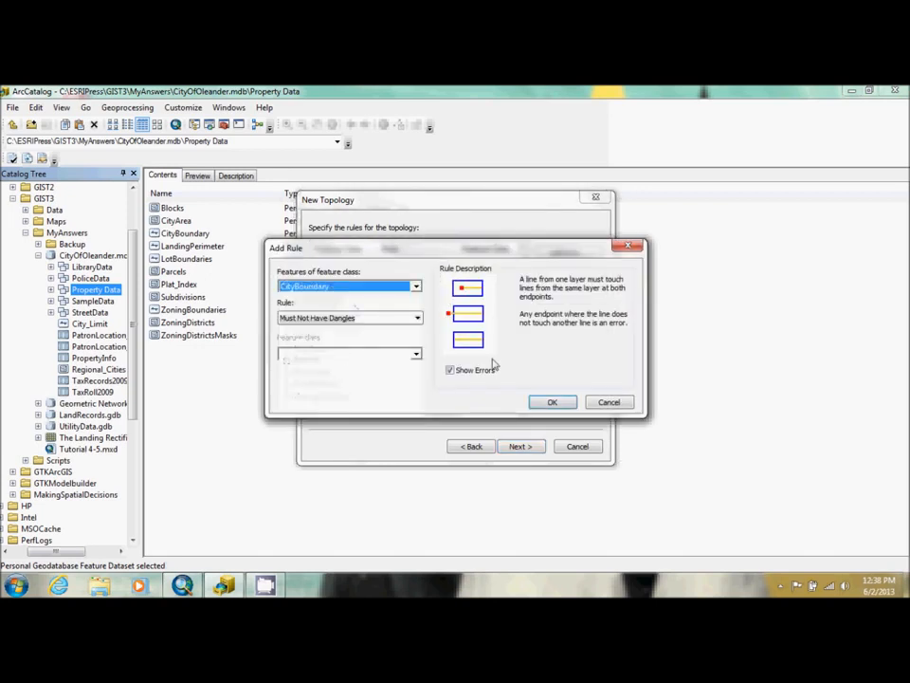
left_click(547, 404)
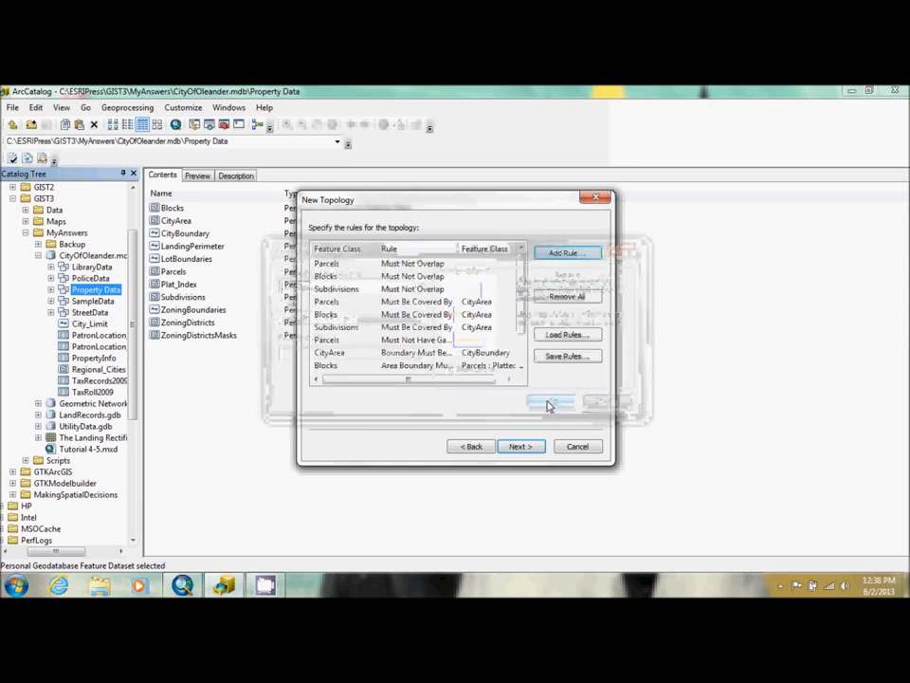
Step: Add a Must Not Overlap topology rule for the LotBoundaries feature class
left_click(572, 261)
left_click(410, 285)
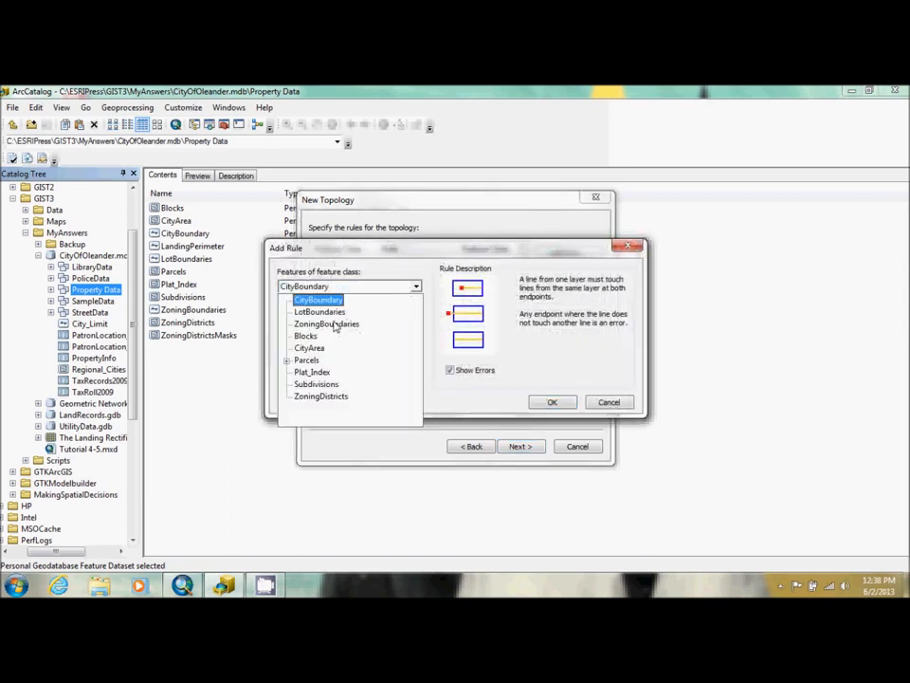
left_click(321, 311)
left_click(354, 320)
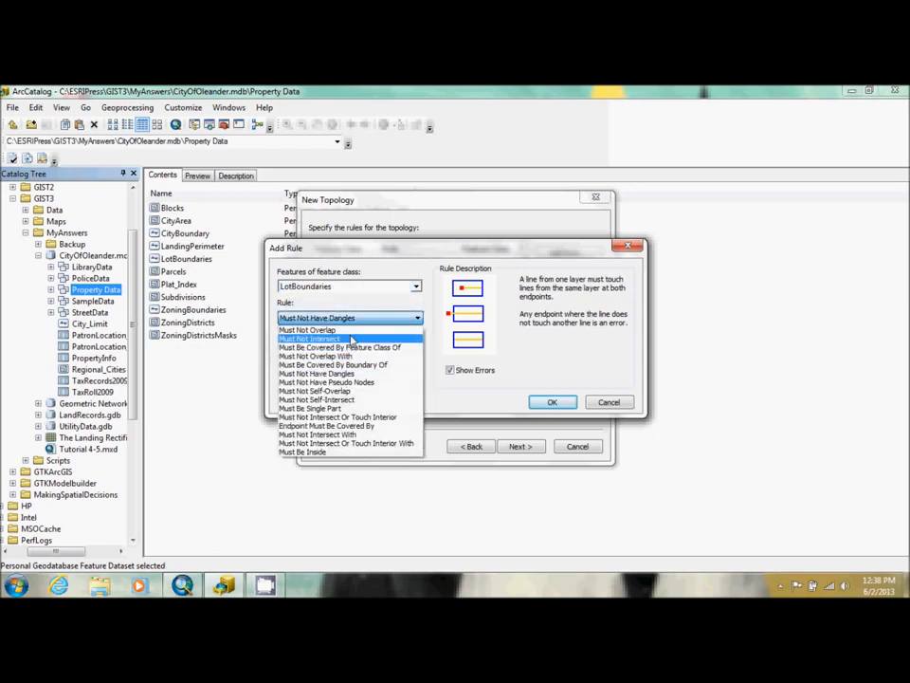
left_click(347, 330)
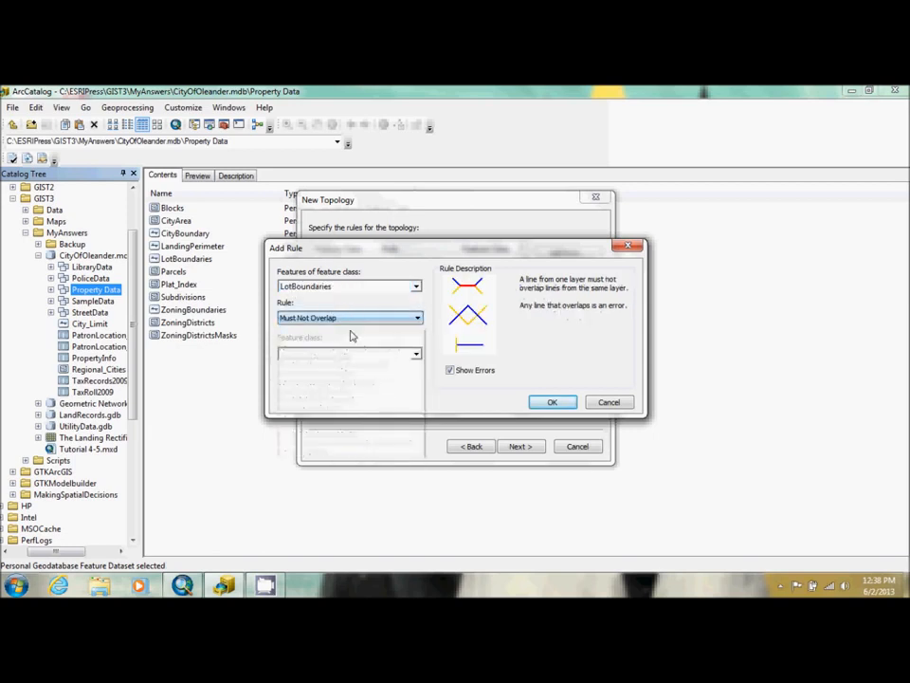
left_click(553, 403)
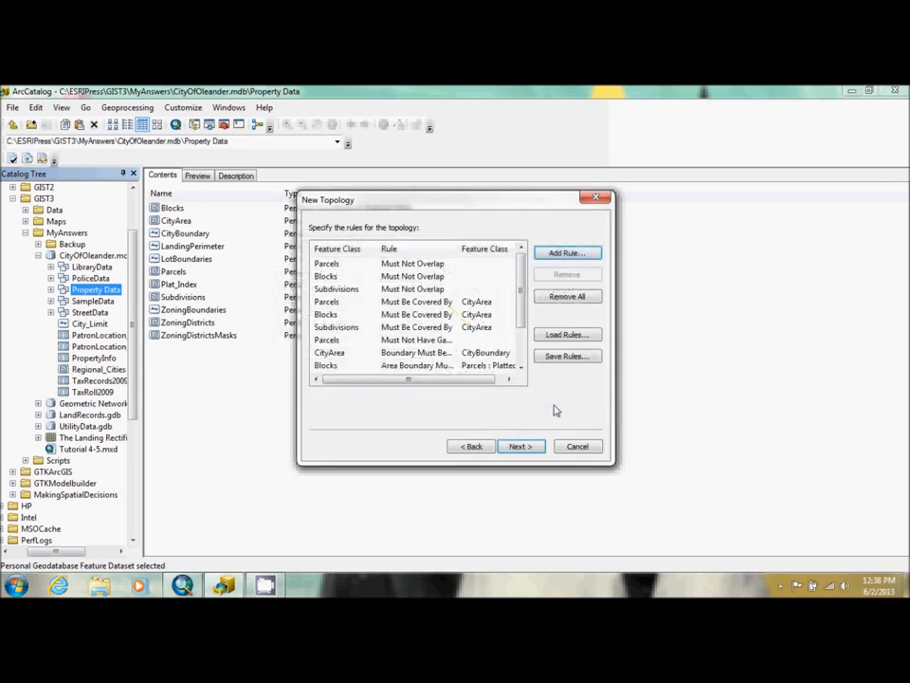
Step: Add a Must Not Overlap topology rule for the CityBoundary feature class
left_click(551, 254)
left_click(399, 287)
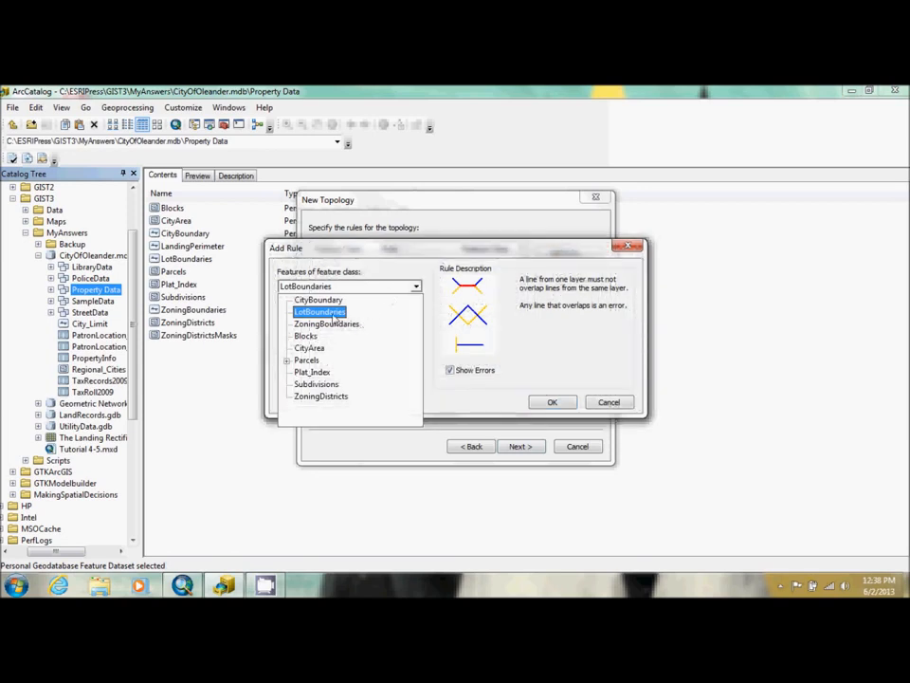
left_click(330, 305)
left_click(550, 402)
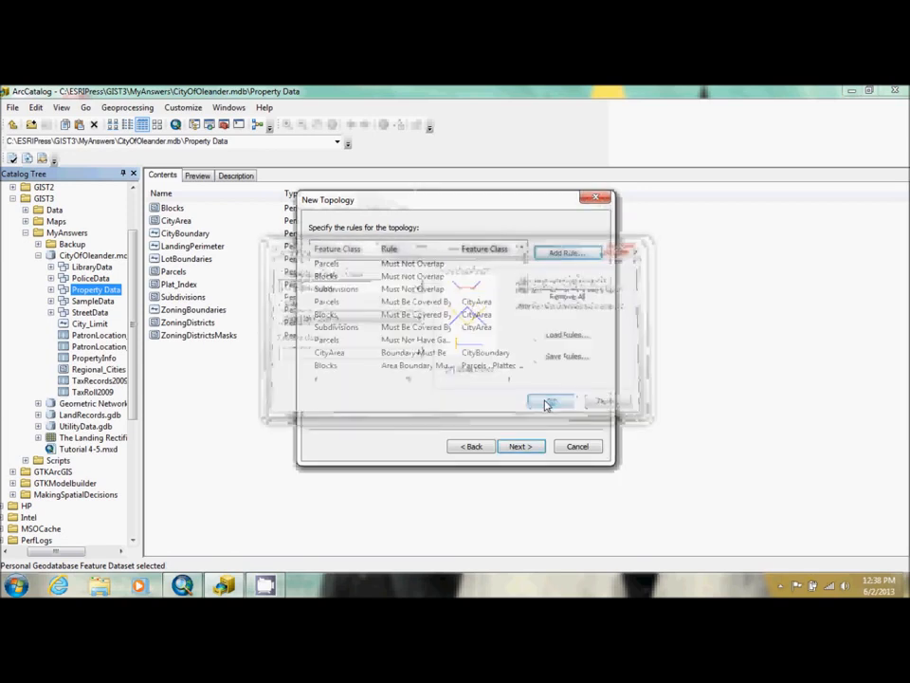
Step: Add a Must Not Self-Overlap topology rule for the LotBoundaries feature class
left_click(562, 255)
left_click(397, 286)
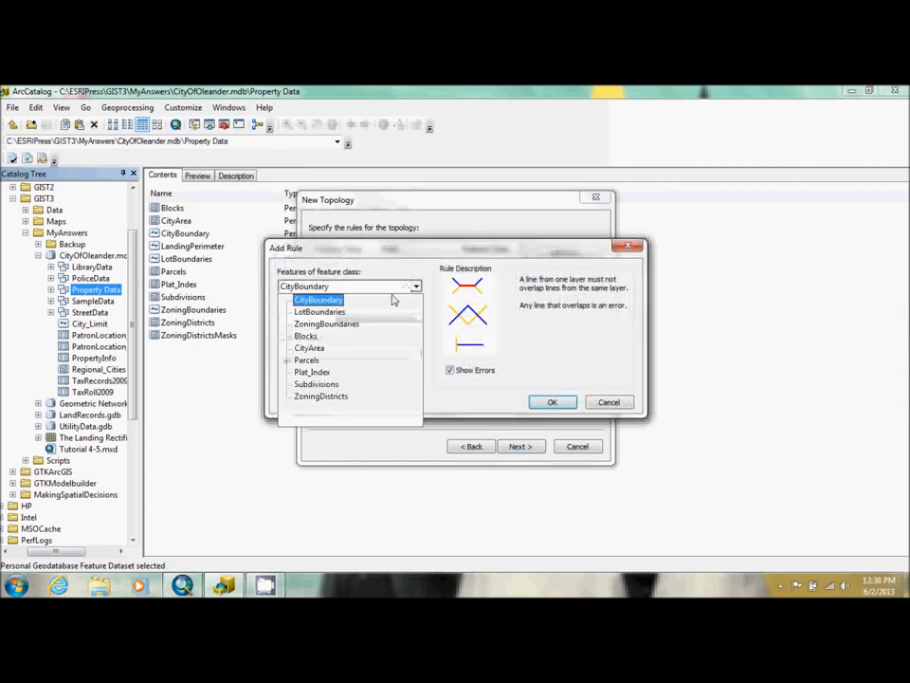
left_click(321, 312)
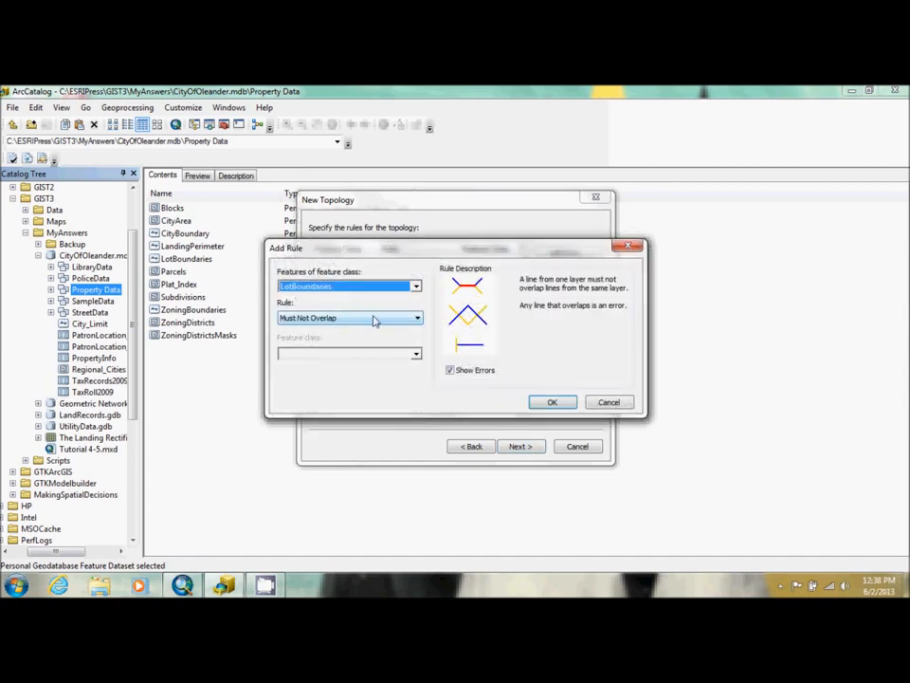
left_click(327, 318)
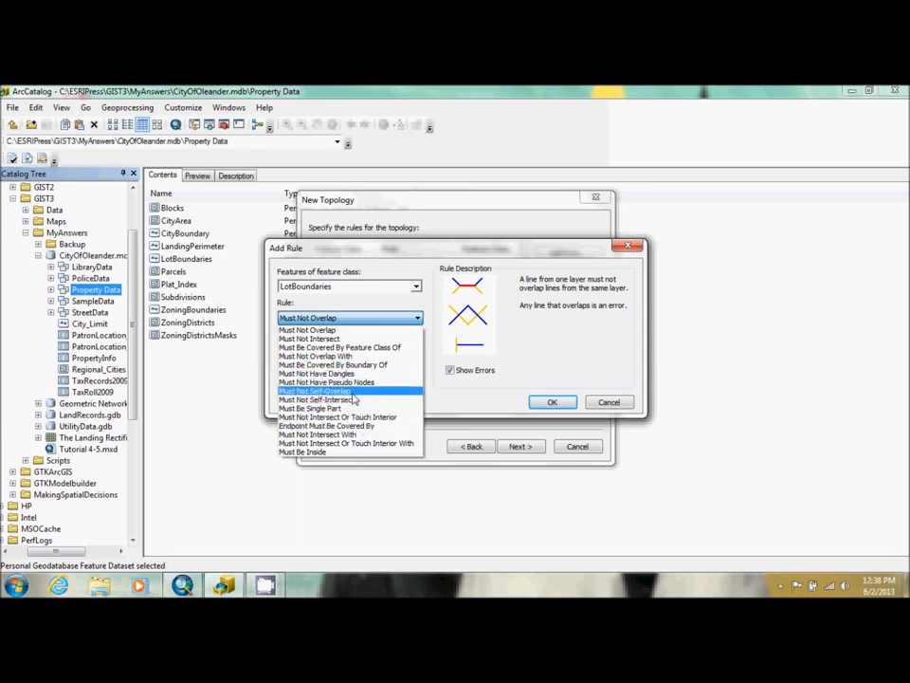
left_click(323, 391)
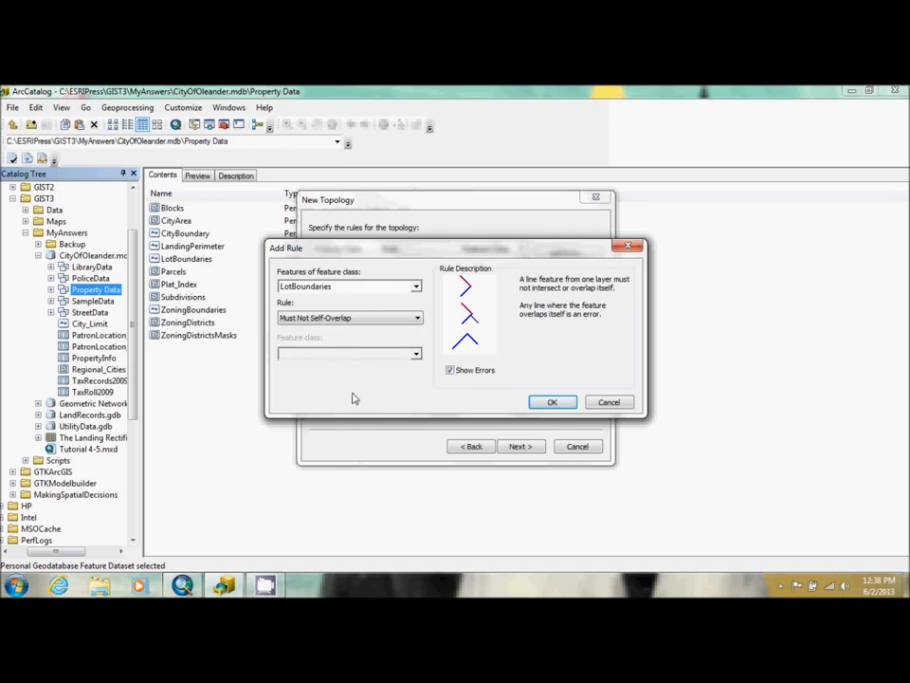
left_click(552, 402)
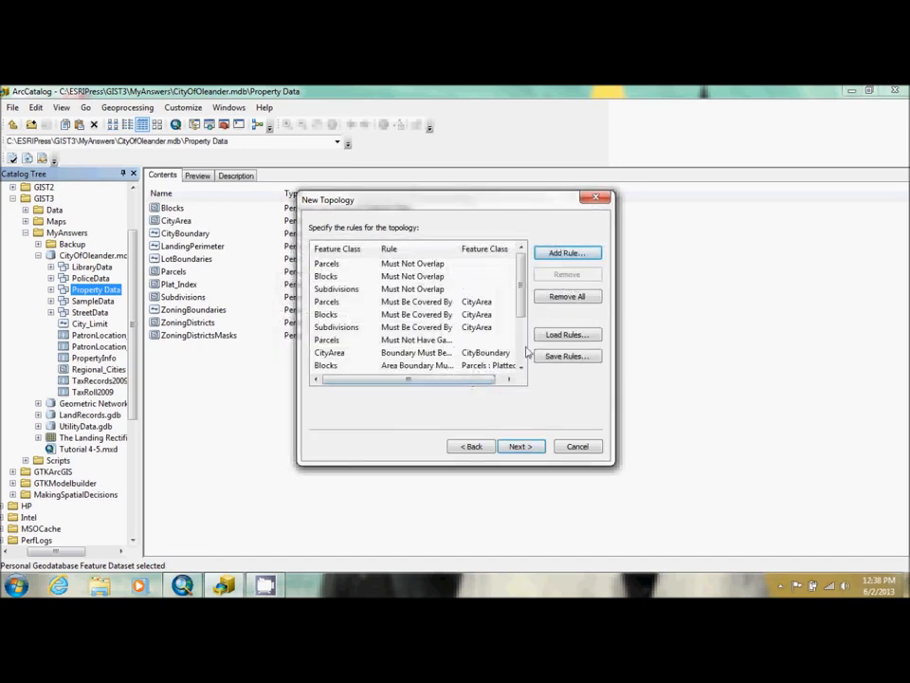
Step: Add a Must Not Self-Overlap topology rule for the CityBoundary feature class
left_click(567, 254)
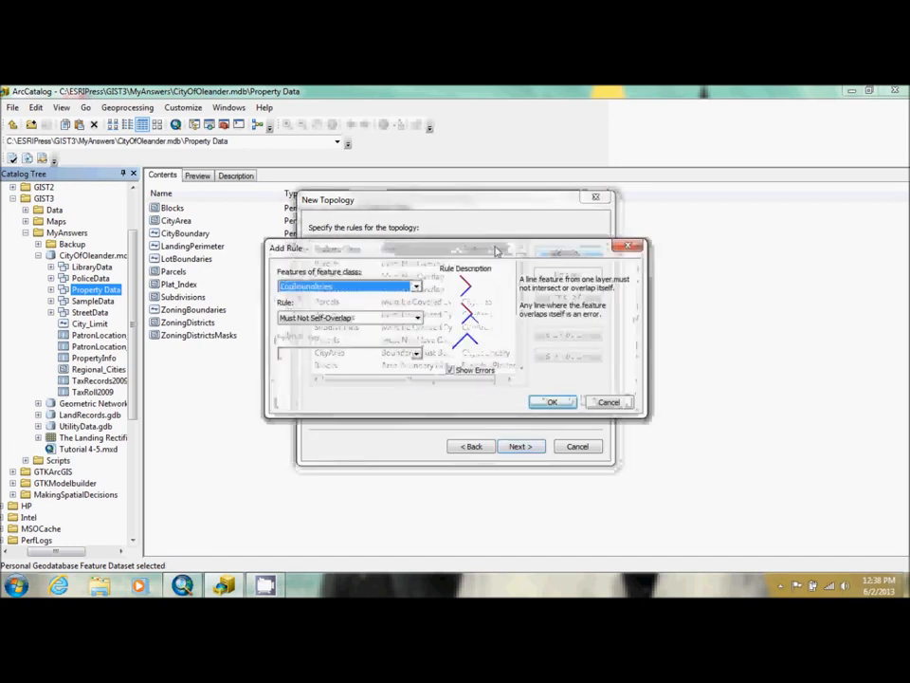
left_click(405, 289)
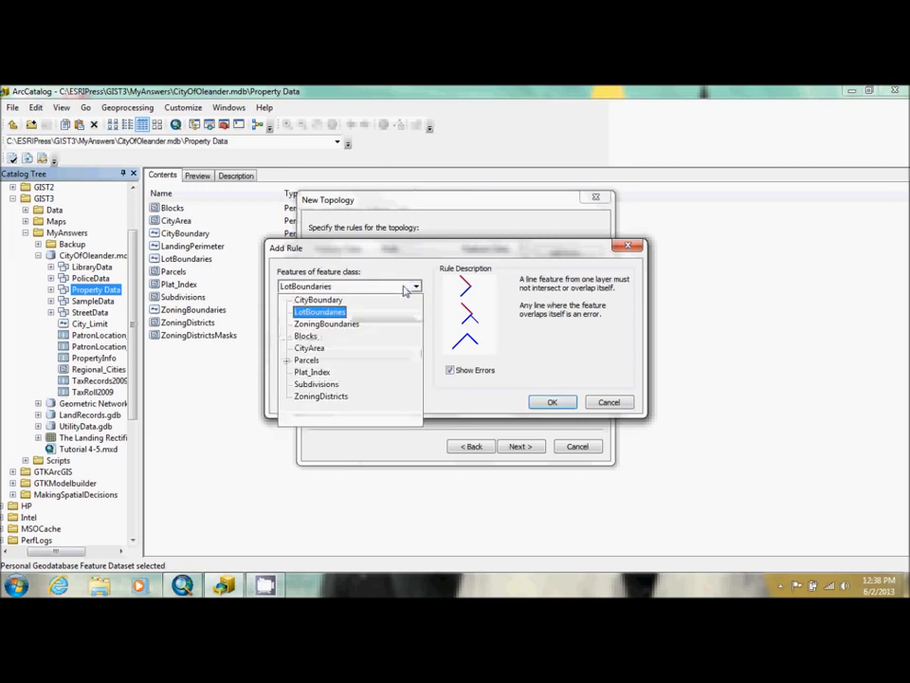
left_click(325, 301)
left_click(561, 402)
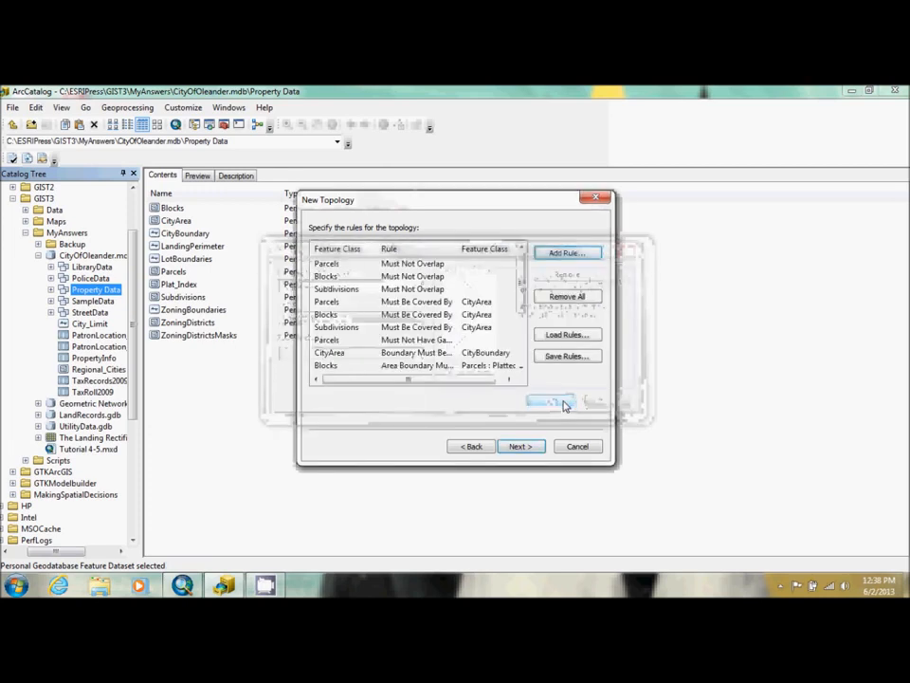
Step: Add a Must Be Covered By Boundary Of rule for LotBoundaries against Parcels and continue to the topology summary
left_click(582, 255)
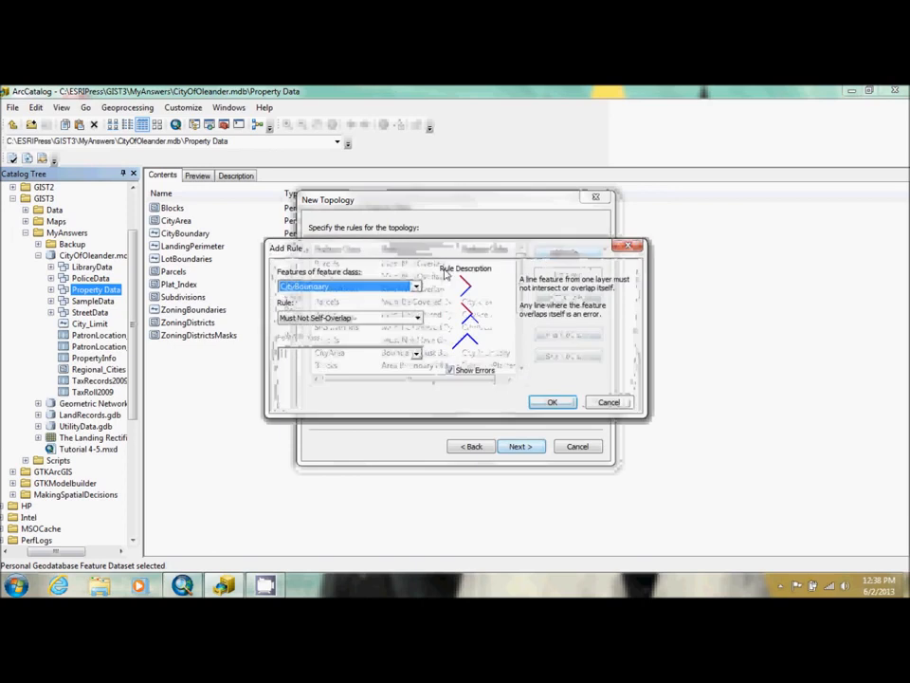
left_click(401, 287)
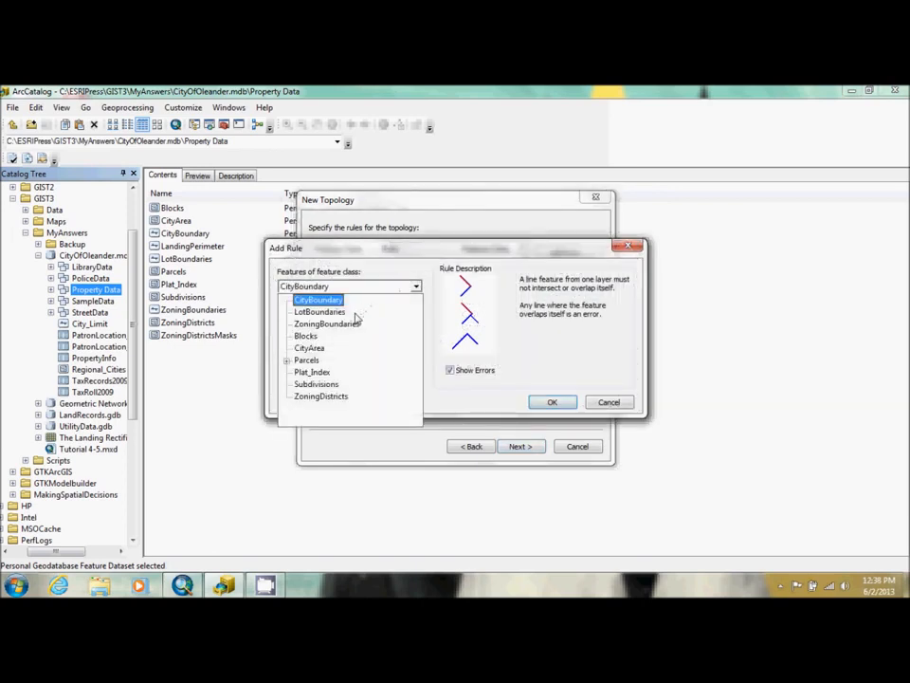
left_click(353, 312)
left_click(356, 318)
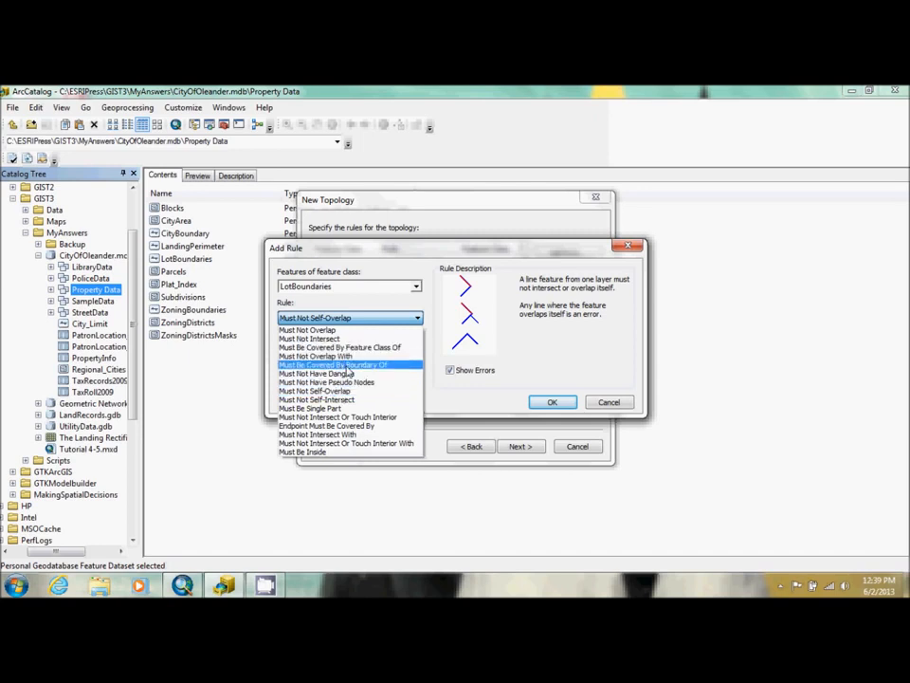
left_click(348, 368)
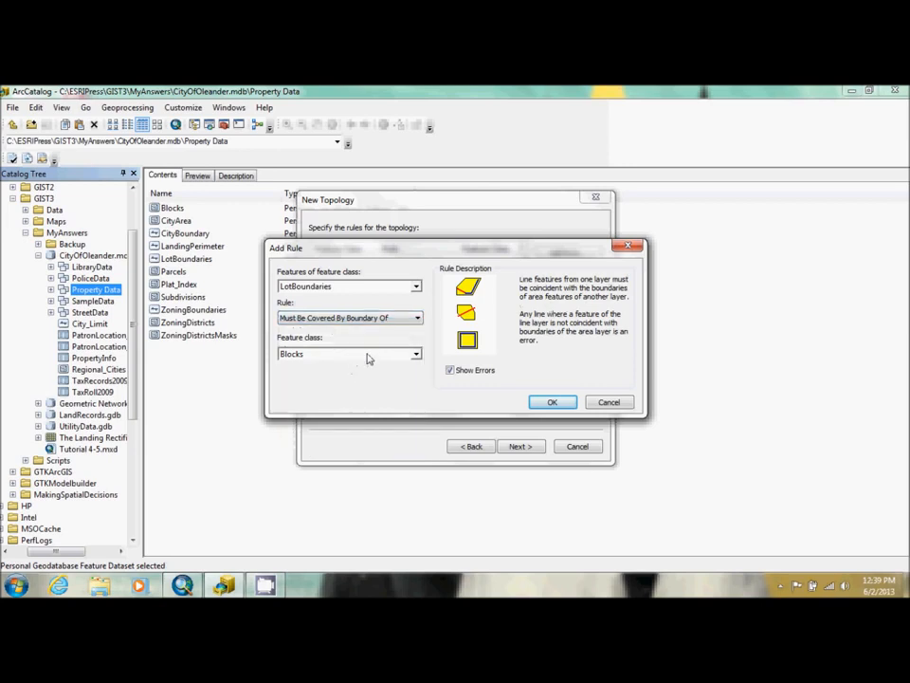
left_click(368, 359)
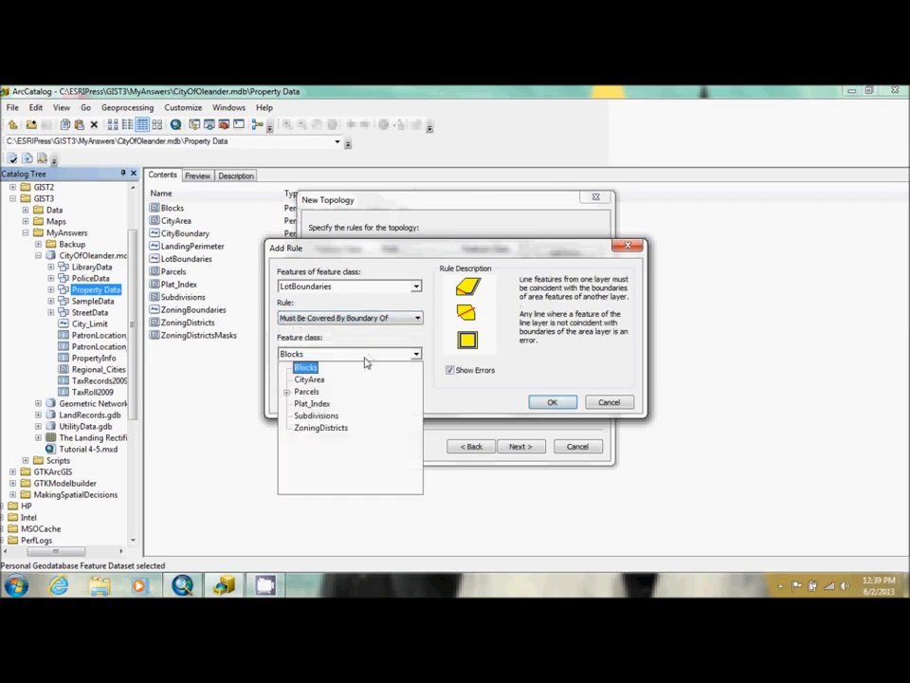
left_click(308, 393)
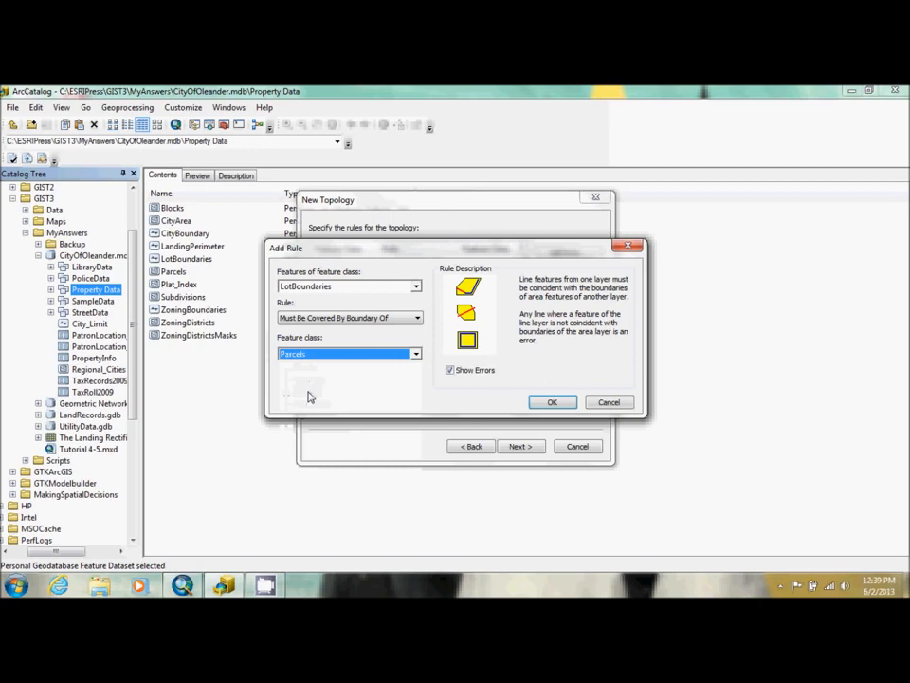
left_click(552, 401)
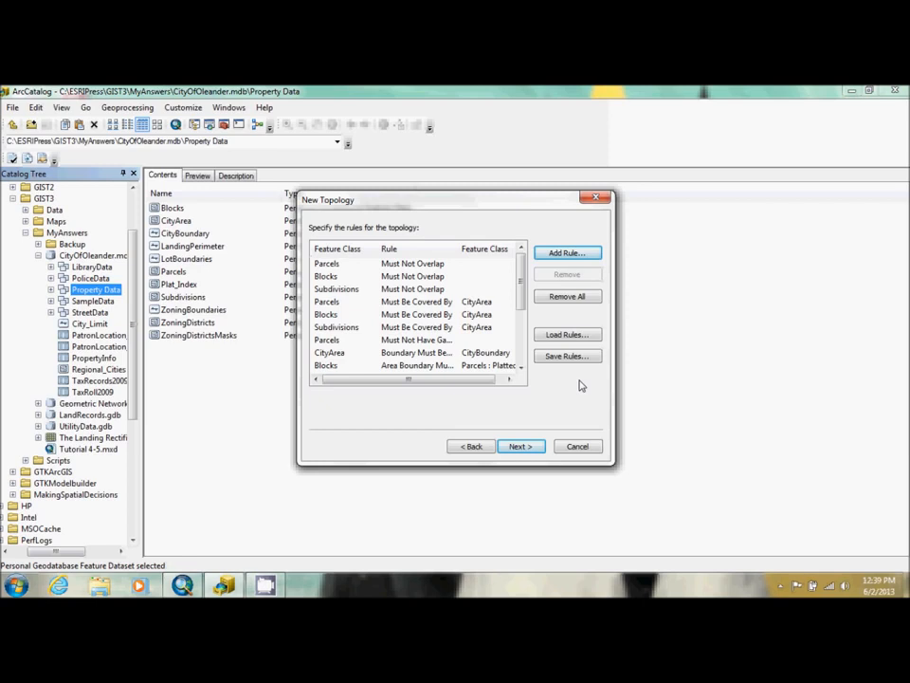
left_click(518, 447)
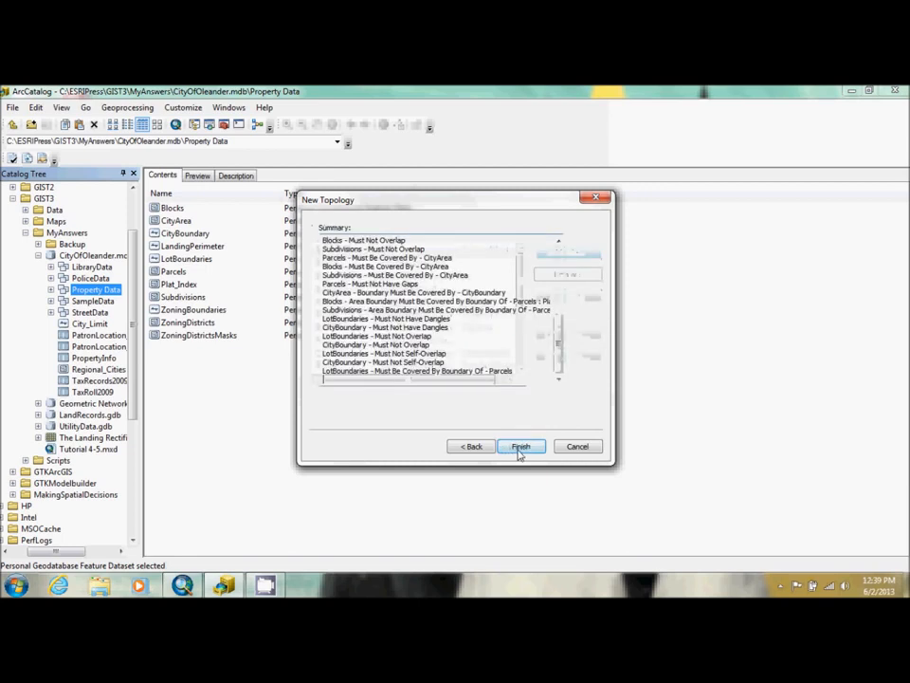
Step: Review the topology rule summary, create the topology for the Property Data feature dataset and validate it
mouse_move(559, 357)
left_mouse_down()
mouse_move(559, 257)
mouse_move(559, 355)
left_mouse_up()
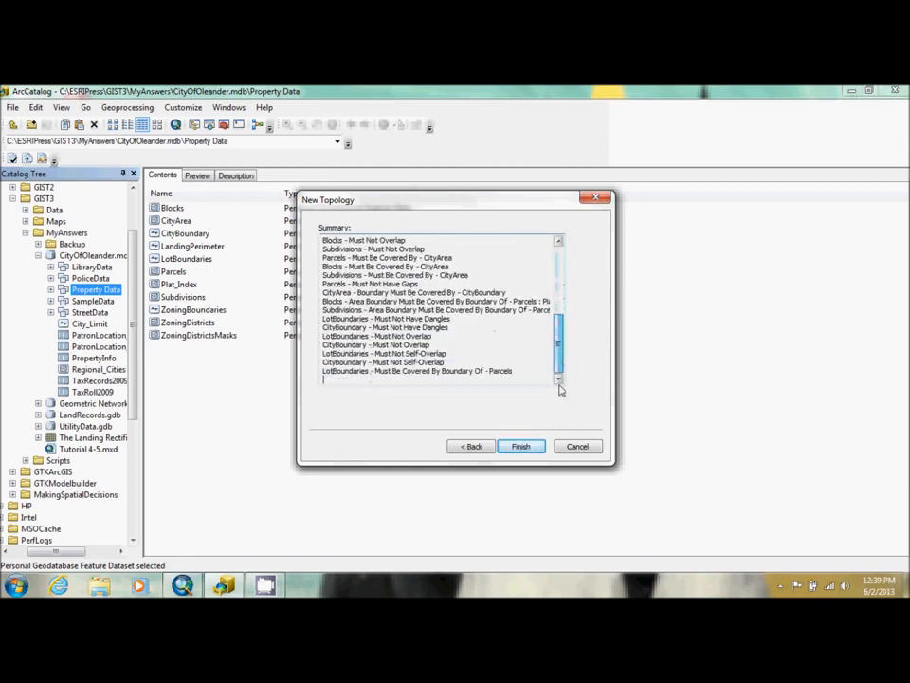
left_click(526, 445)
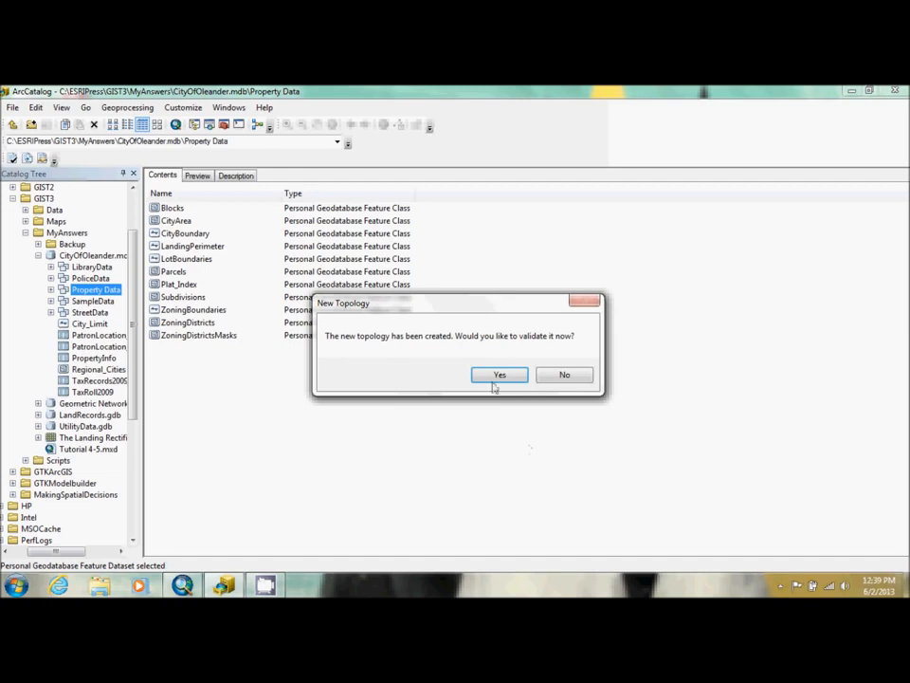
left_click(498, 378)
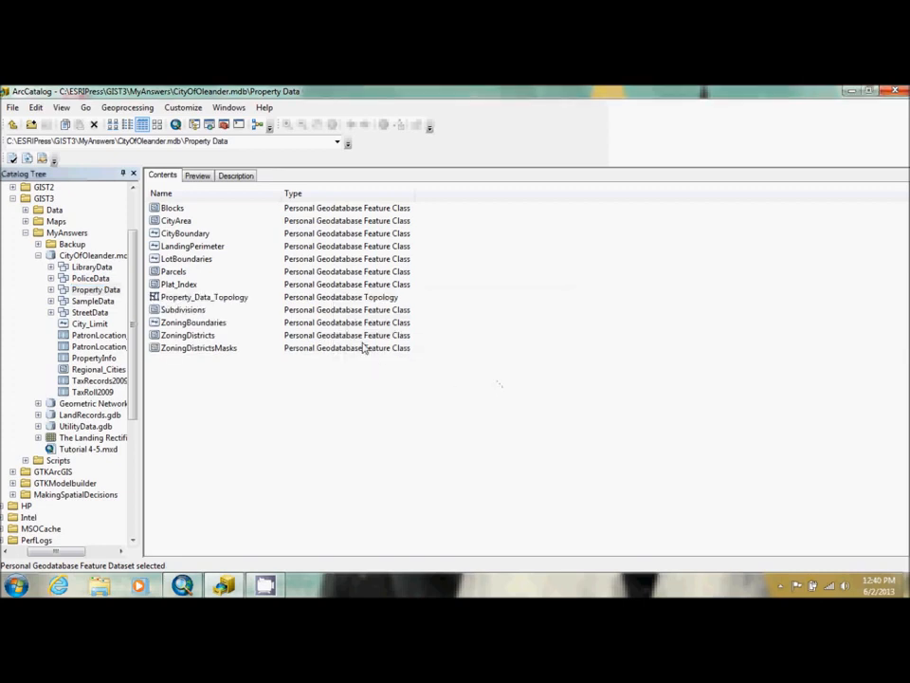
Step: Preview the geography of Property_Data_Topology in the Property Data dataset and examine the errors in its northern part close up
left_click(50, 289)
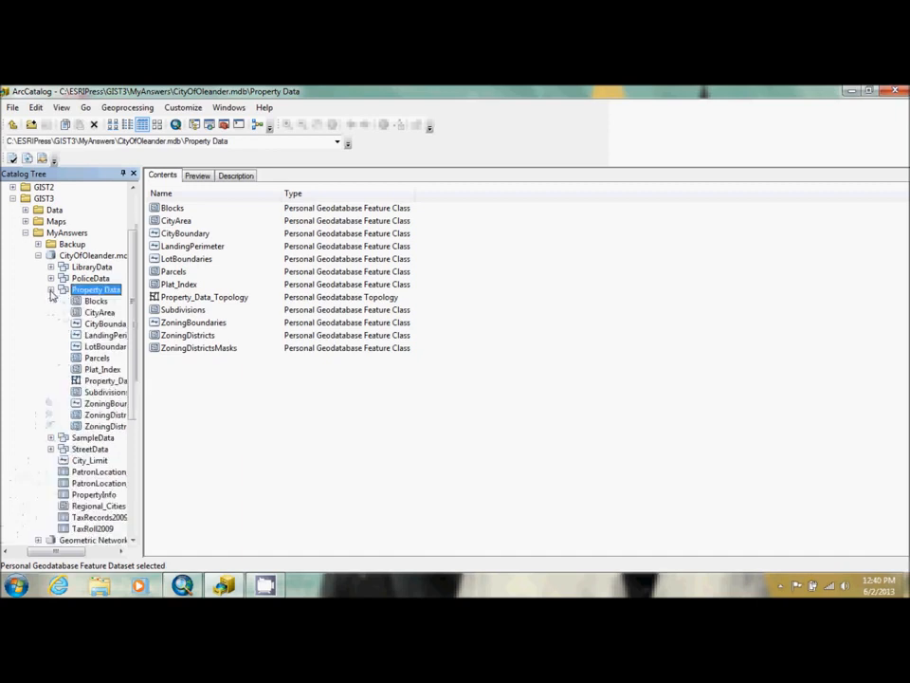
left_click(97, 381)
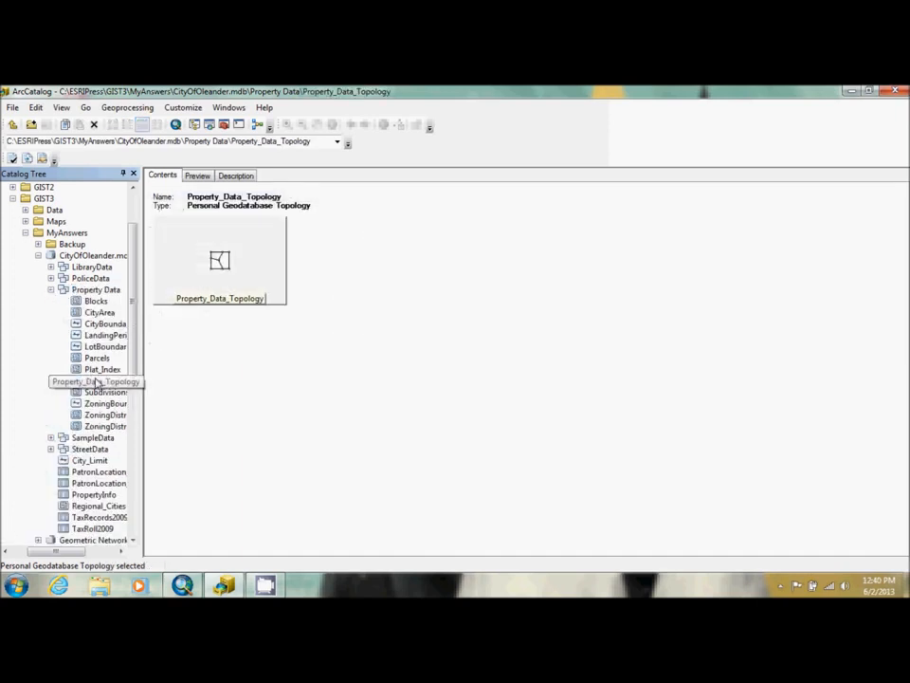
left_click(195, 177)
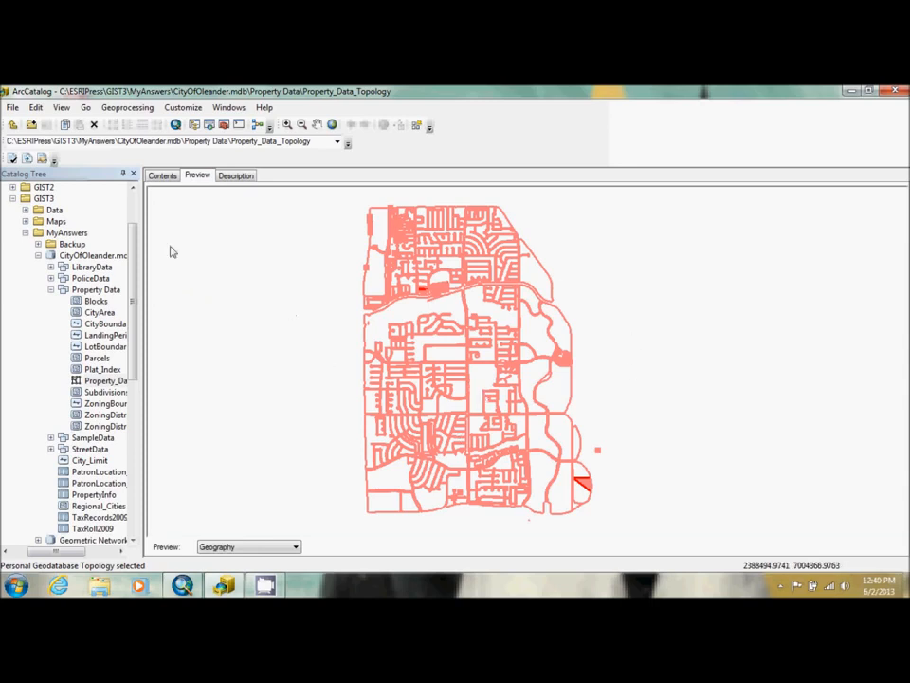
left_click(286, 124)
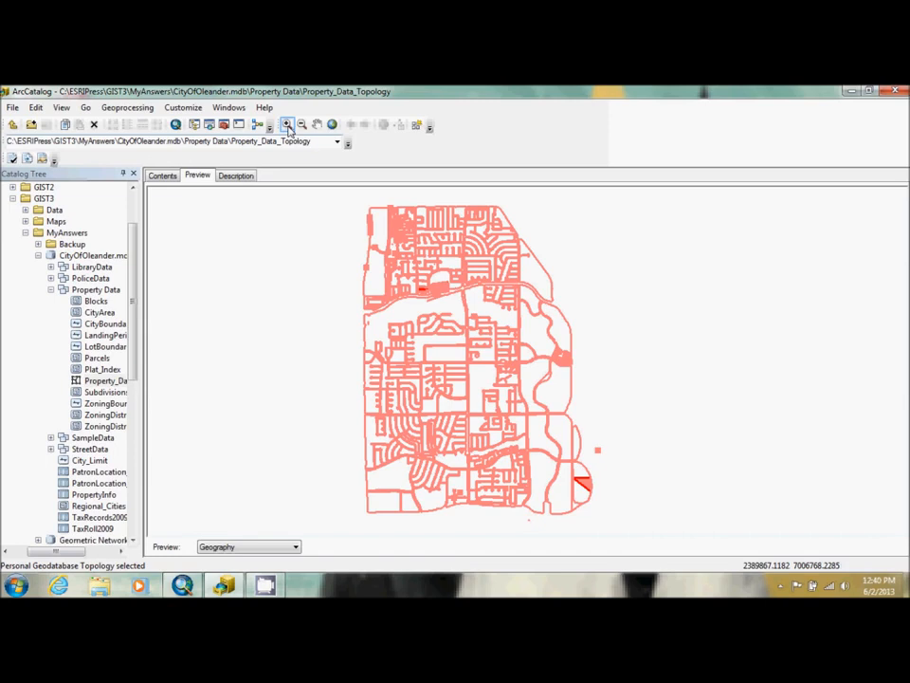
left_click(437, 297)
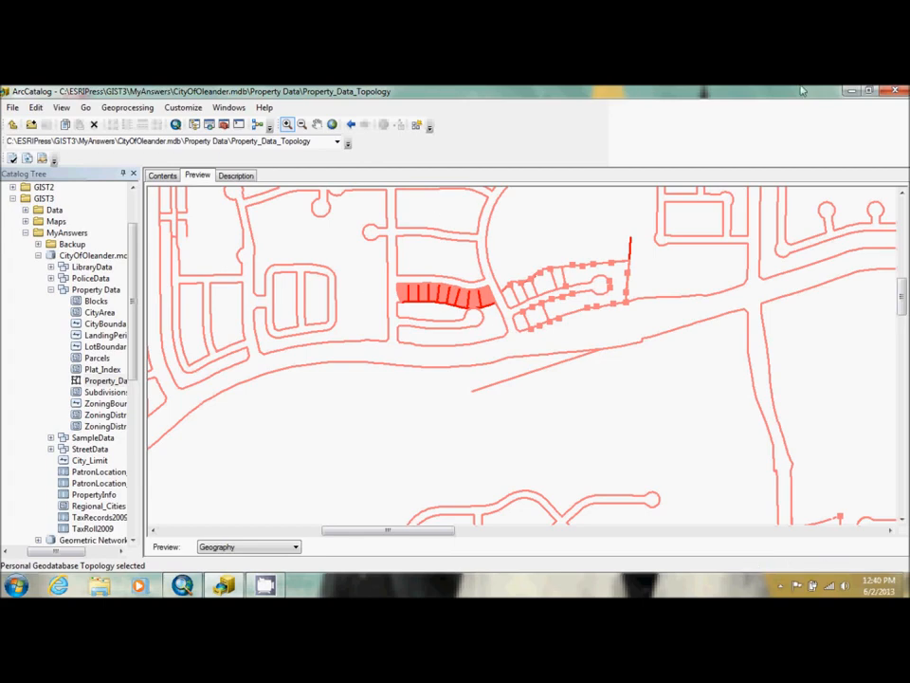
Step: Close ArcCatalog, switch to ArcMap, and add Property_Data_Topology from MyAnswers\CityOfOleander.mdb with all its participating feature classes
left_click(893, 91)
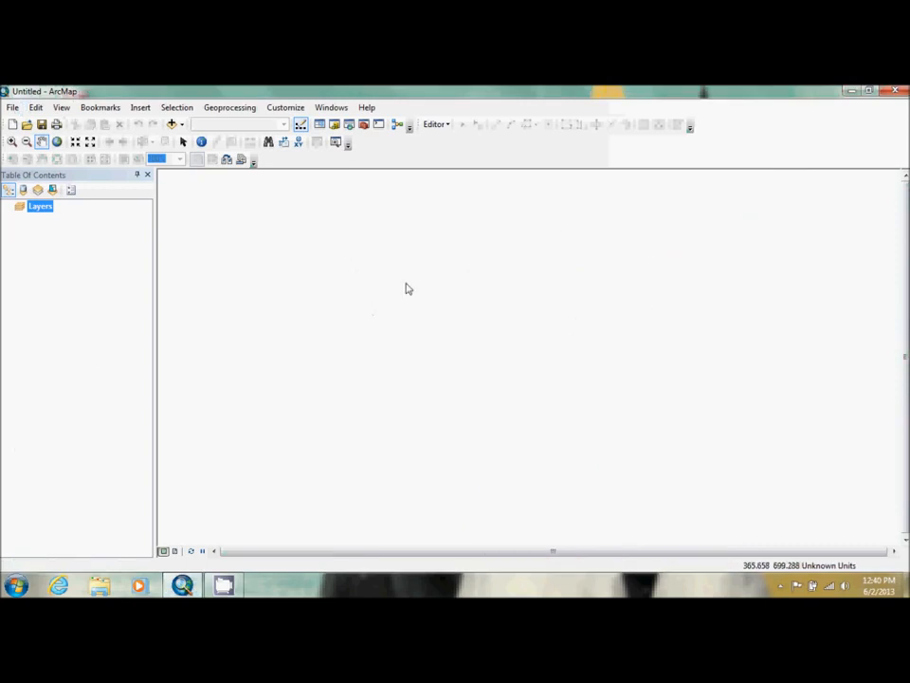
left_click(172, 124)
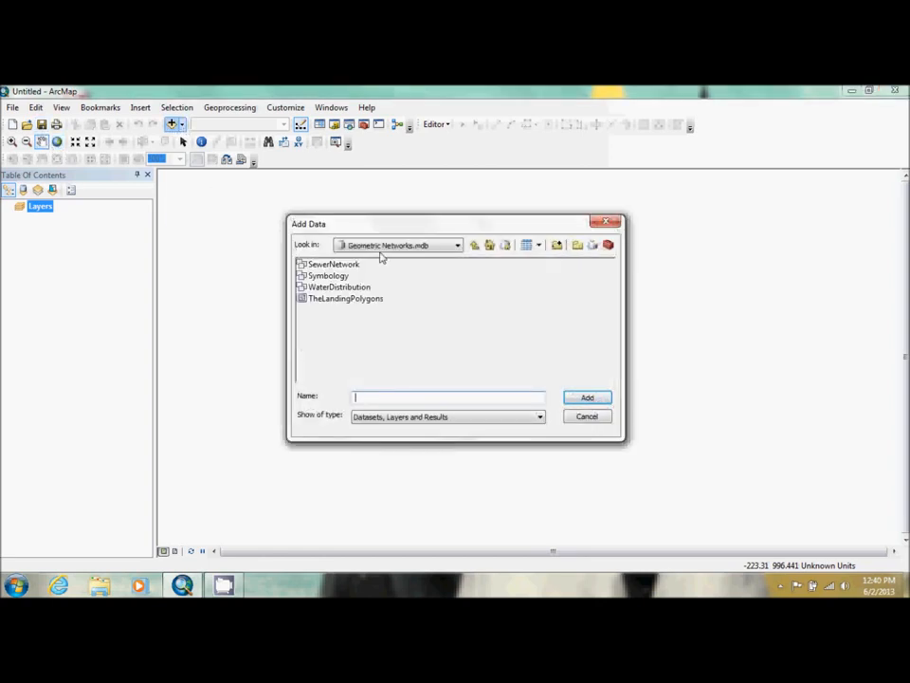
left_click(475, 244)
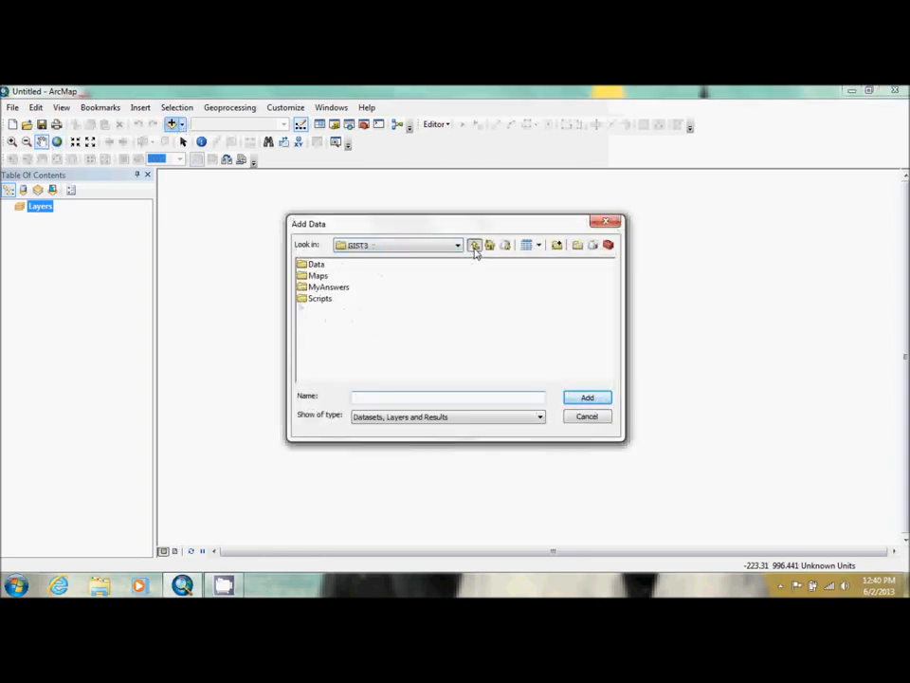
left_click(325, 287)
double_click(324, 287)
double_click(343, 274)
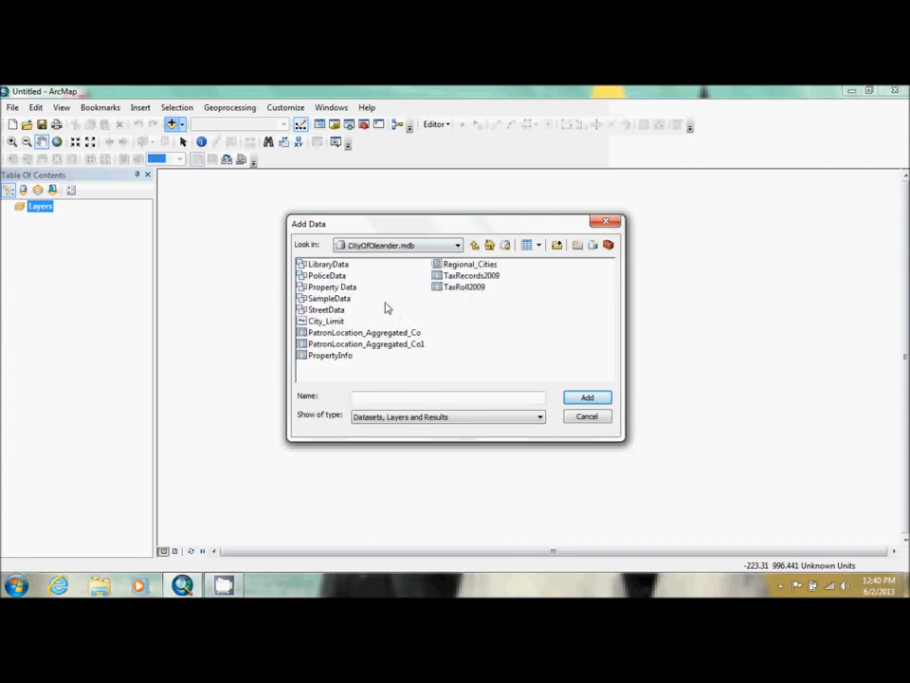
double_click(332, 287)
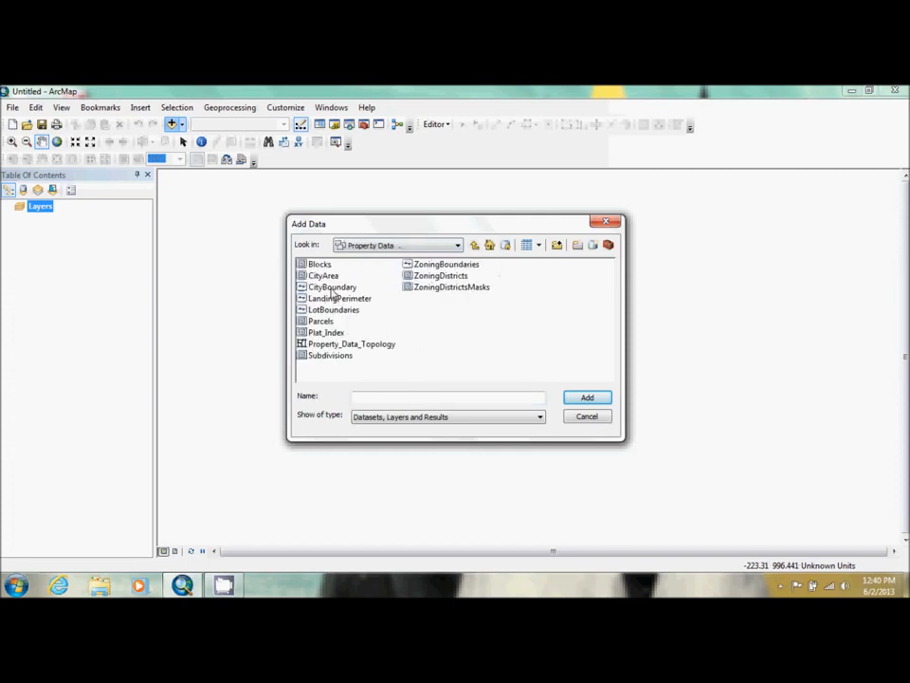
double_click(358, 346)
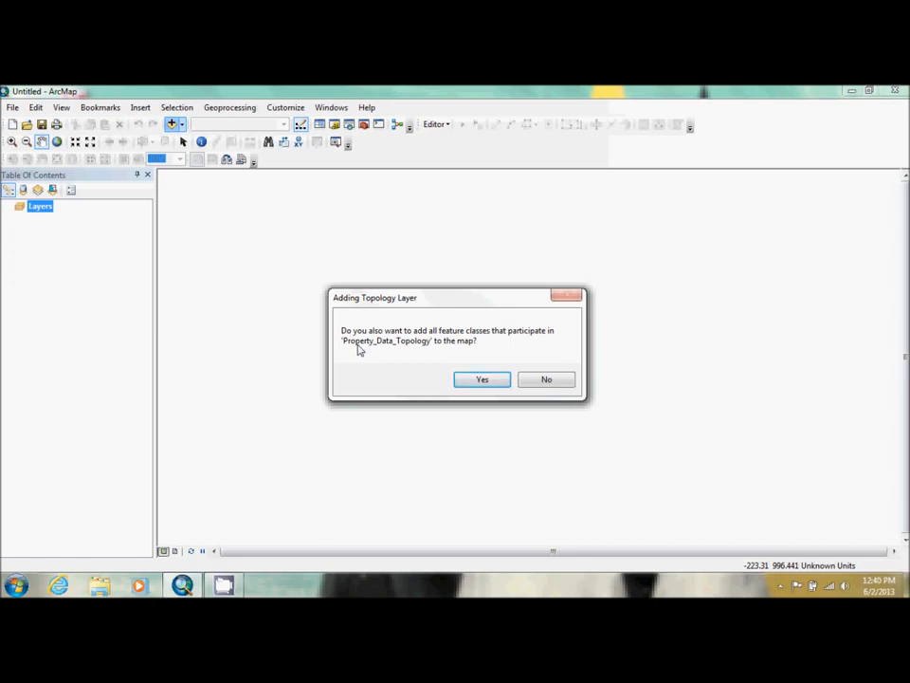
left_click(481, 380)
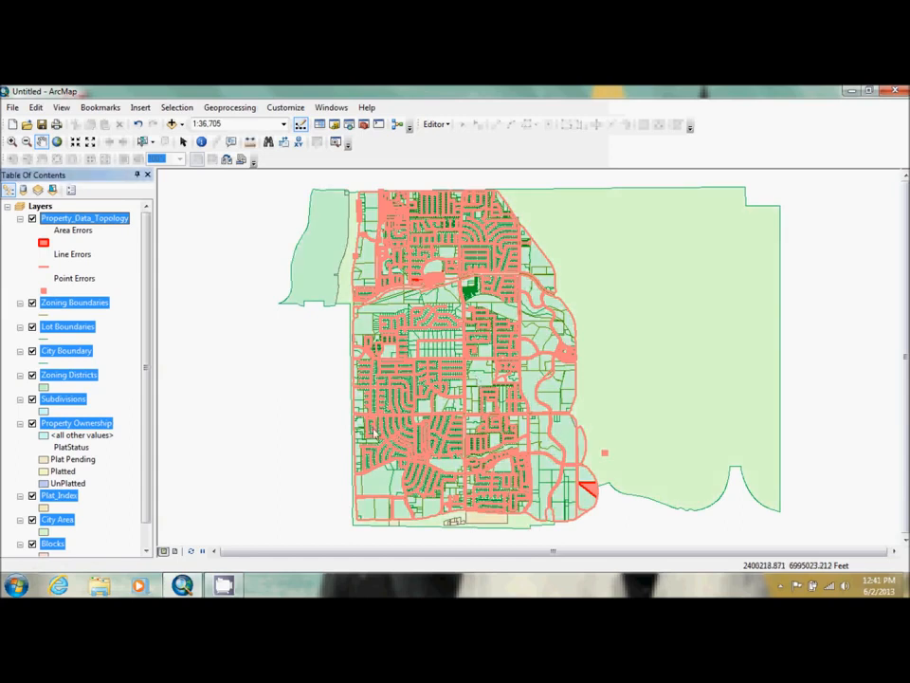
left_click(129, 372)
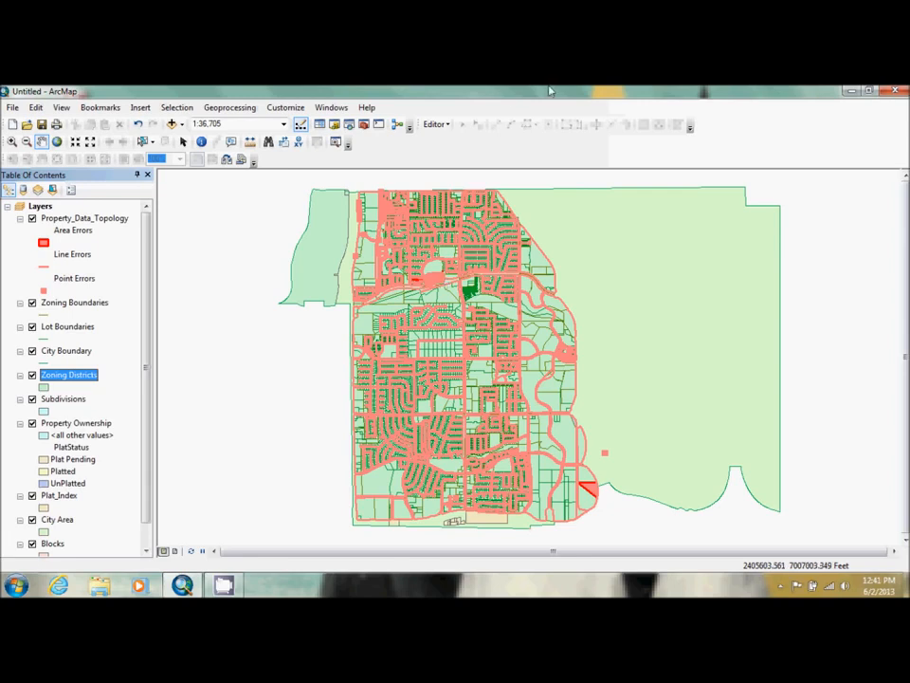
Step: Start an edit session and display the Topology toolbar
left_click(435, 125)
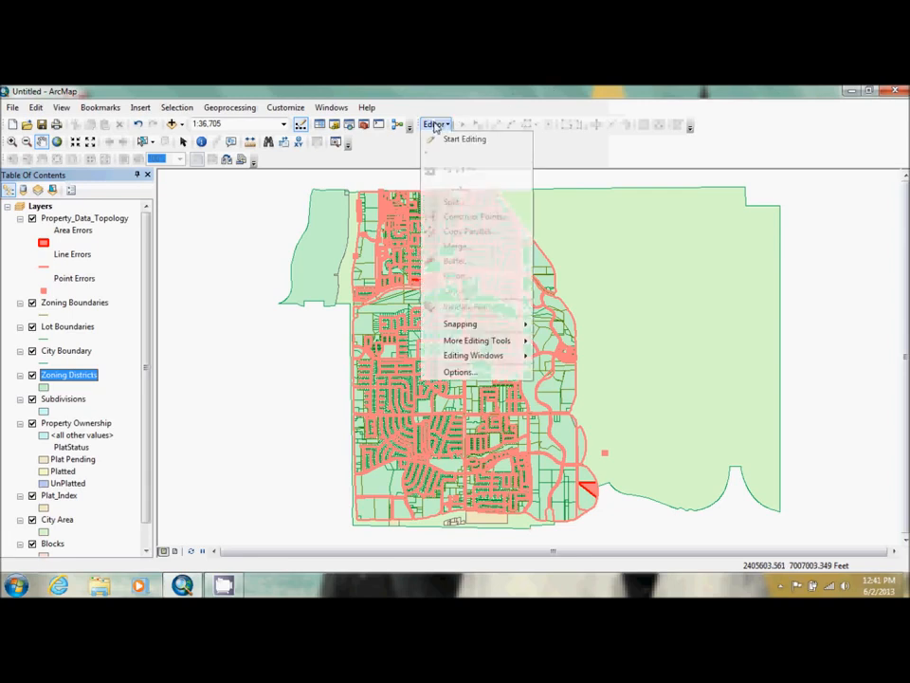
left_click(441, 138)
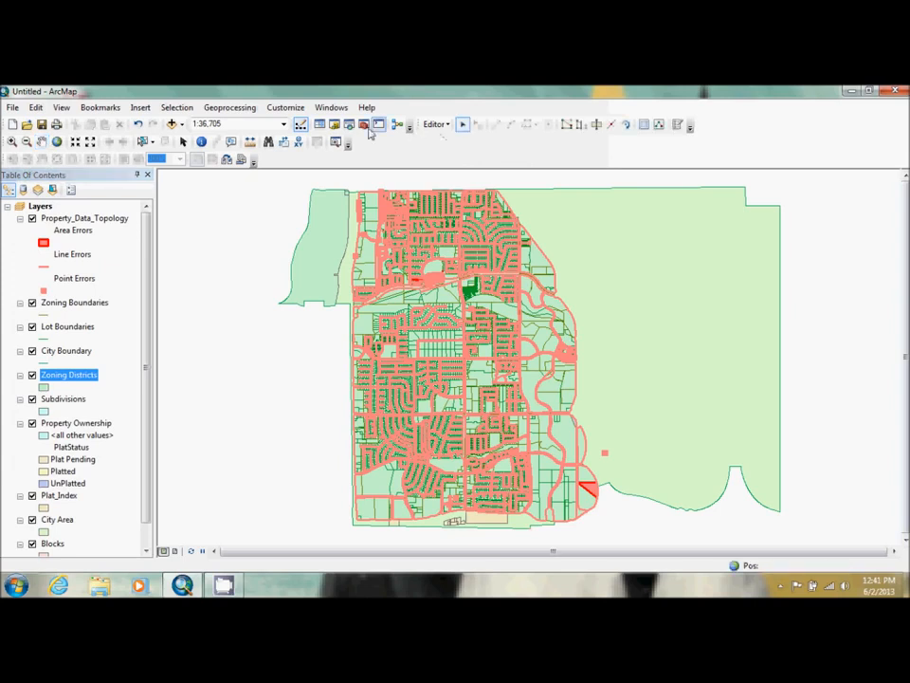
left_click(282, 108)
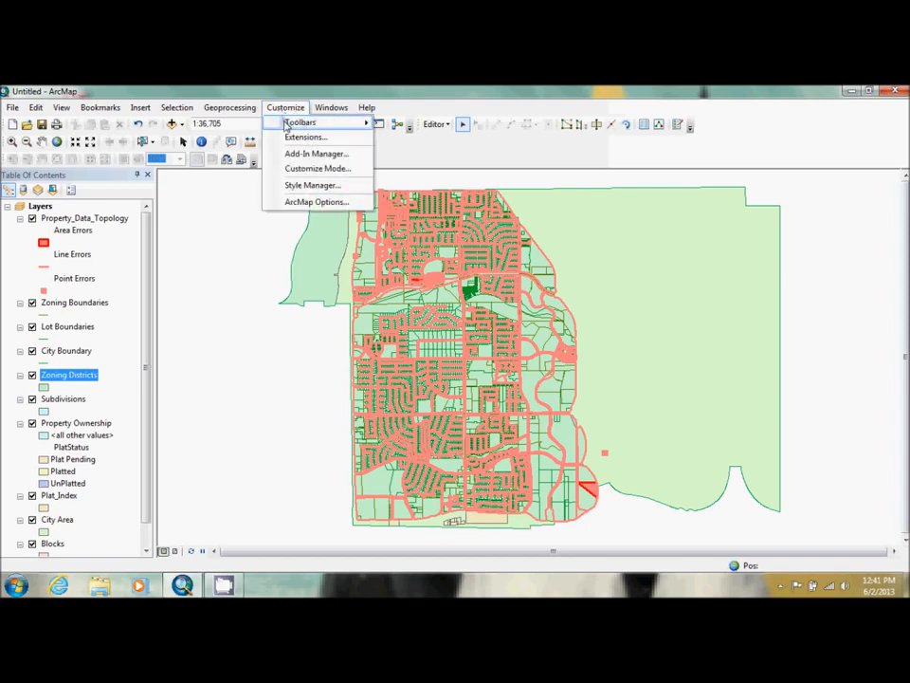
mouse_move(287, 123)
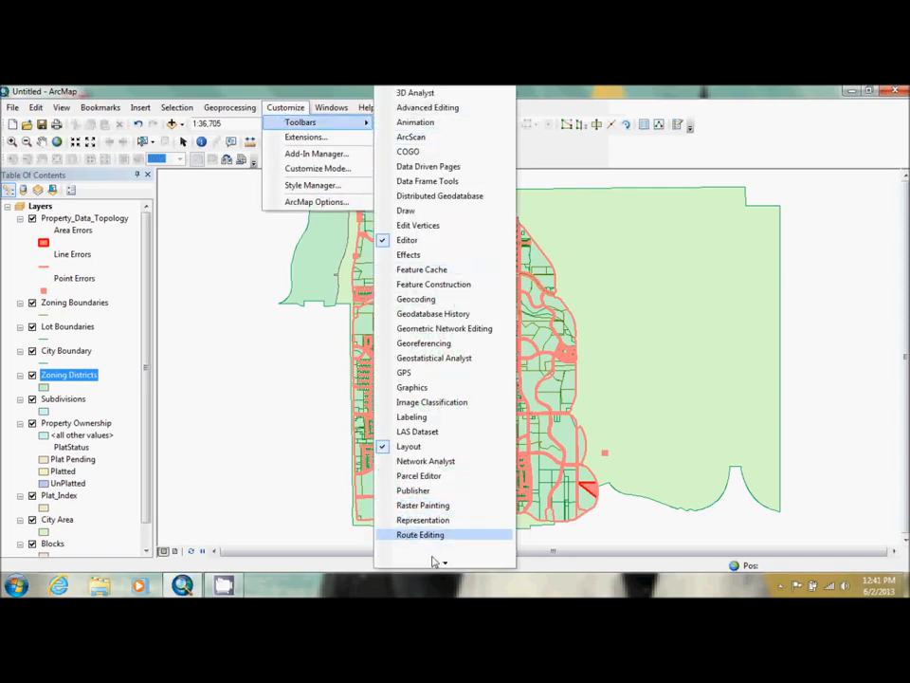
mouse_move(441, 562)
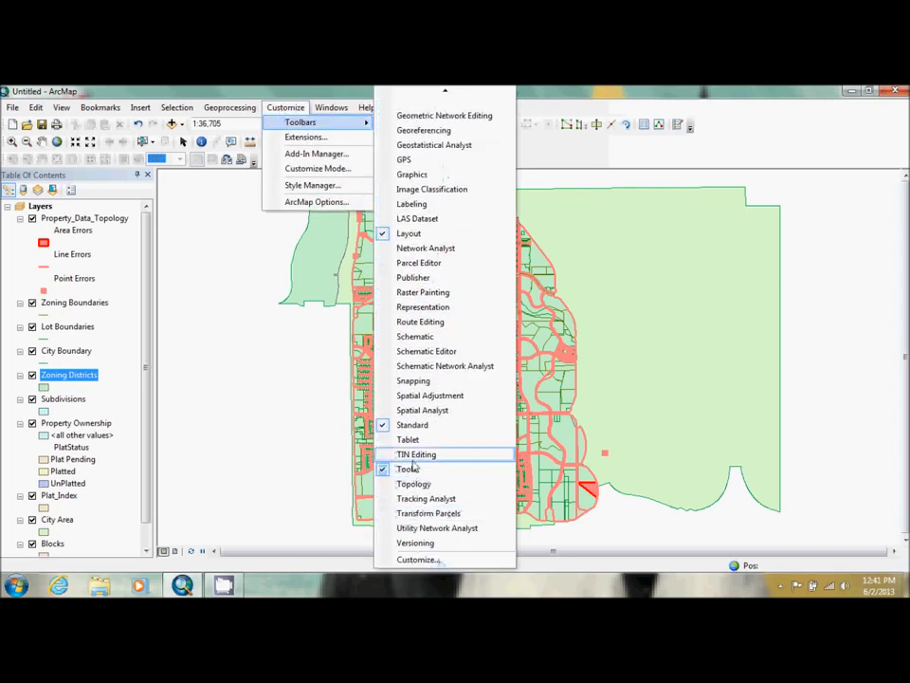
left_click(418, 484)
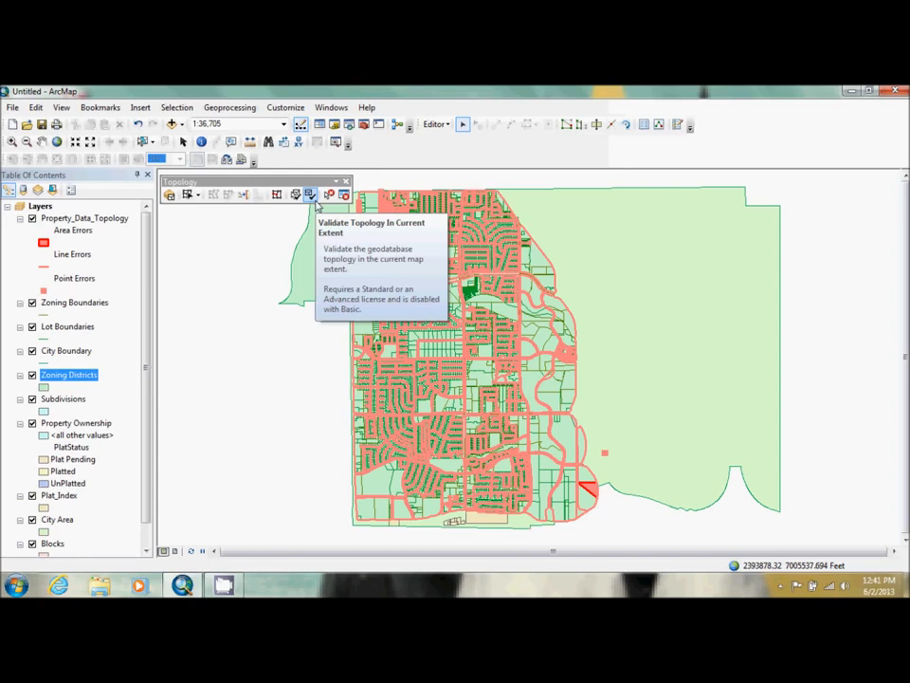
Step: Open the Error Inspector as a floating window beside the city's parcels and make it taller
left_click(345, 196)
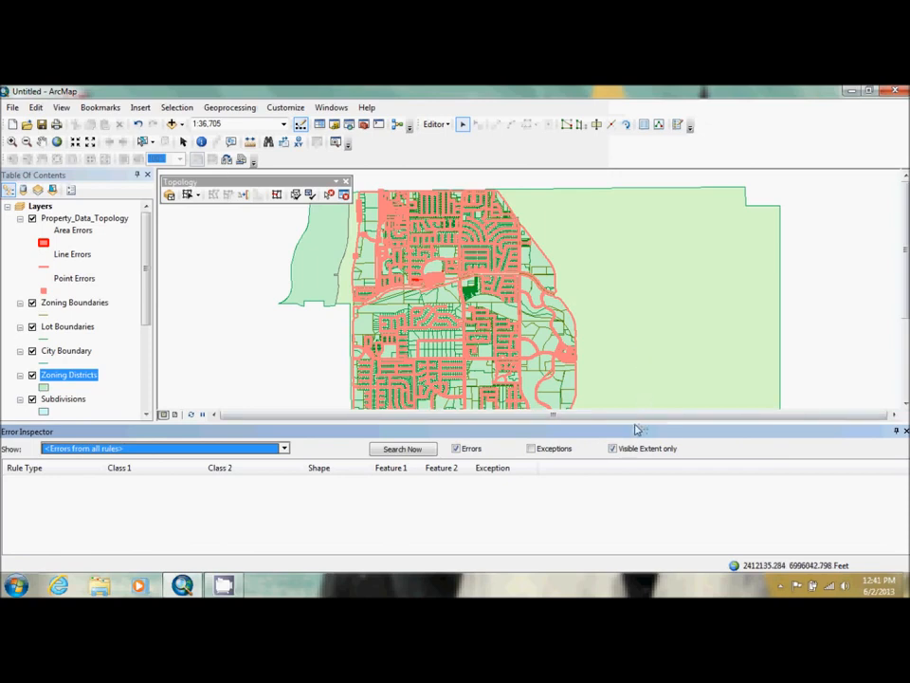
left_click_drag(642, 427, 610, 325)
left_click_drag(610, 410, 579, 410)
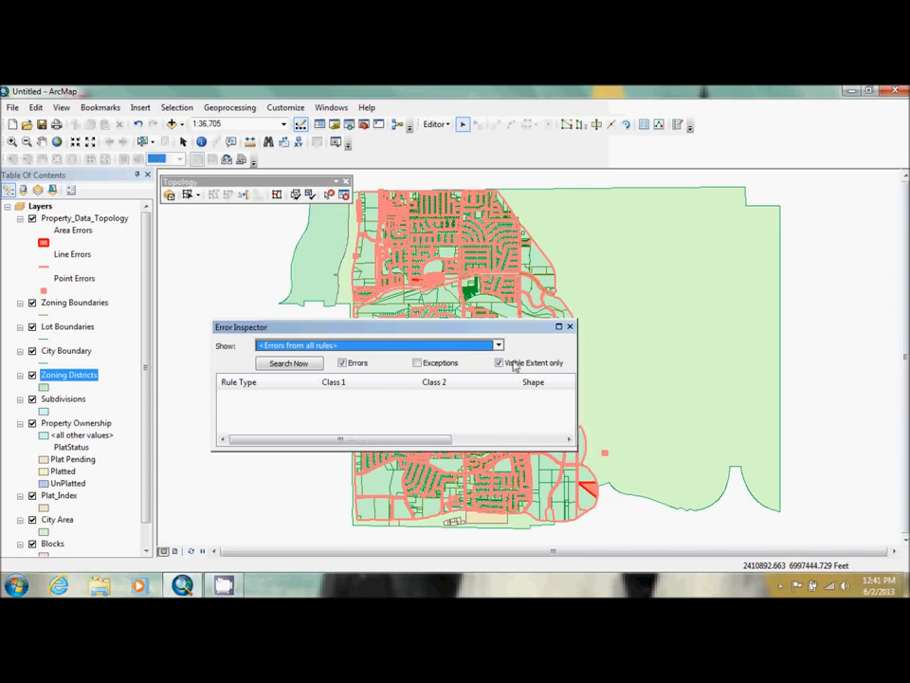
left_click_drag(461, 328, 799, 221)
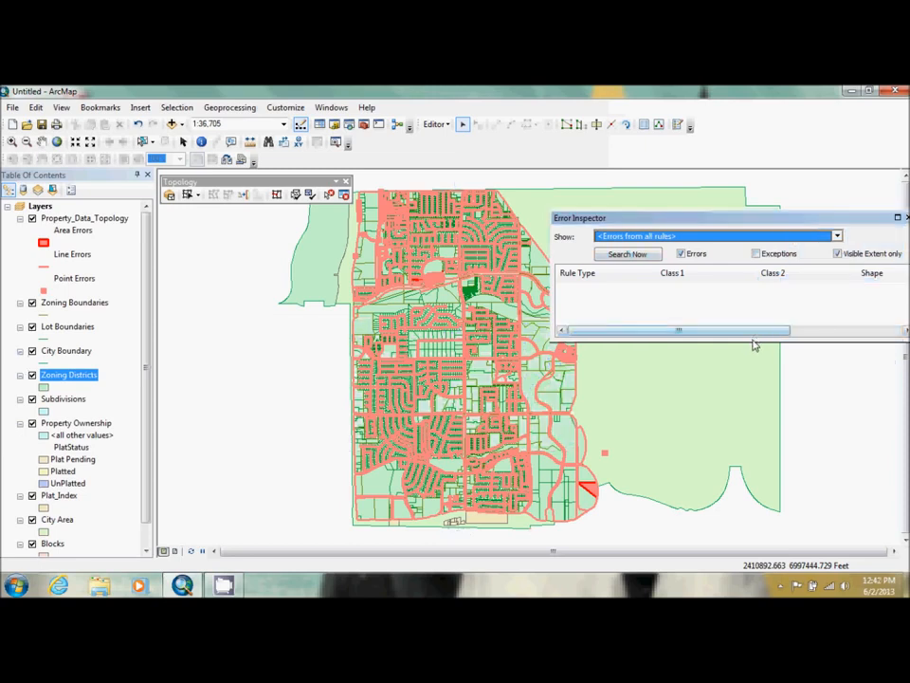
left_click_drag(755, 343, 772, 527)
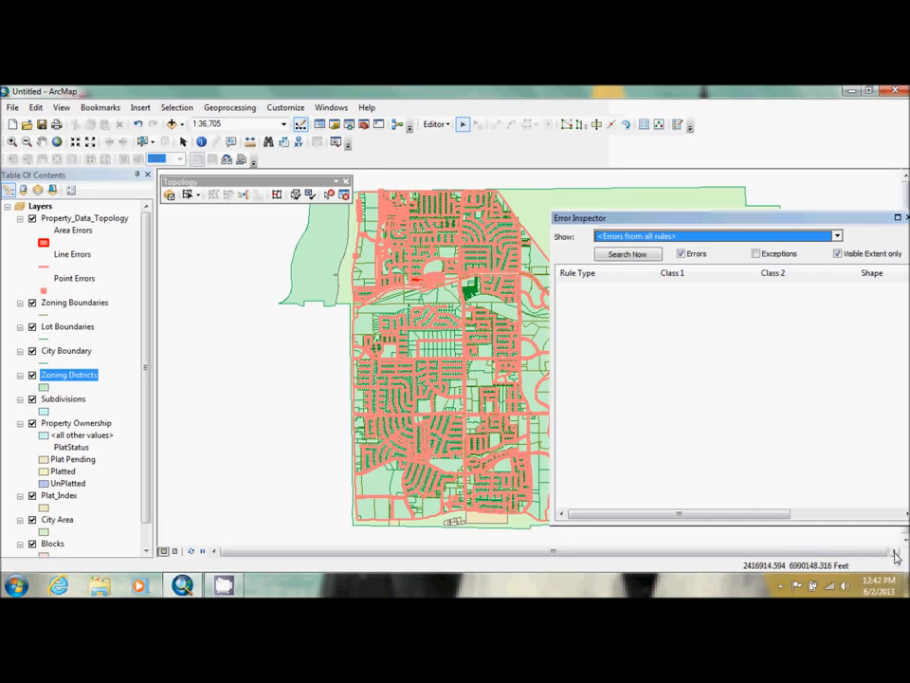
Step: Move the Topology toolbar off the map features and search for errors from all rules within the visible extent
left_click(894, 550)
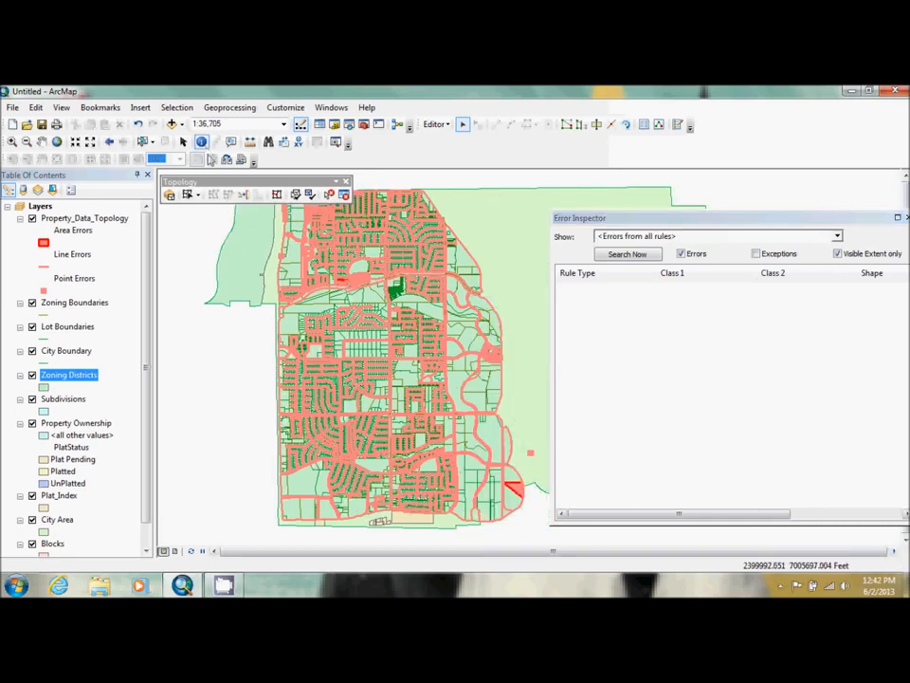
left_click_drag(238, 182, 153, 187)
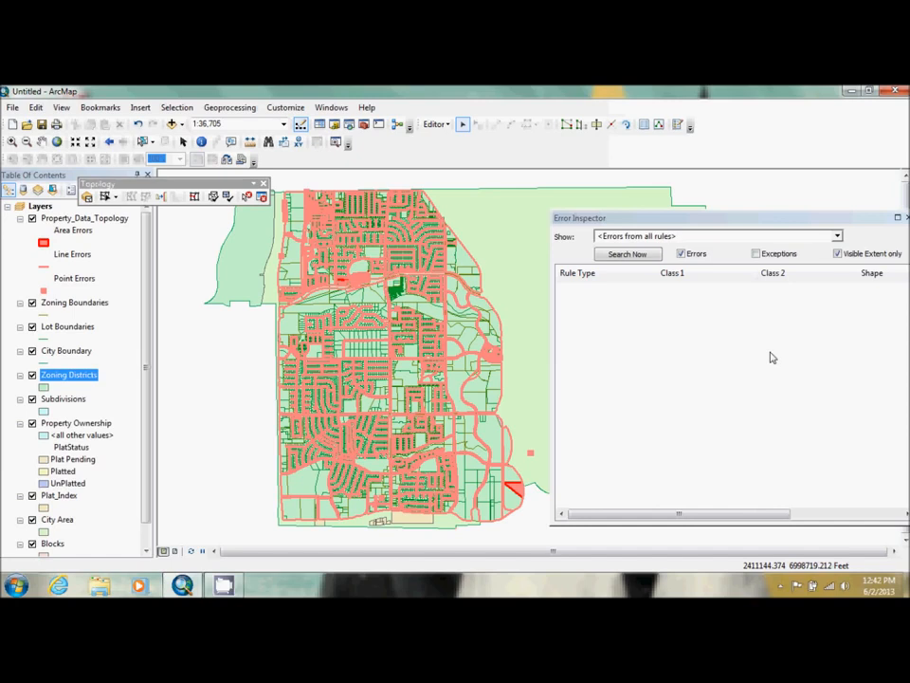
left_click(640, 258)
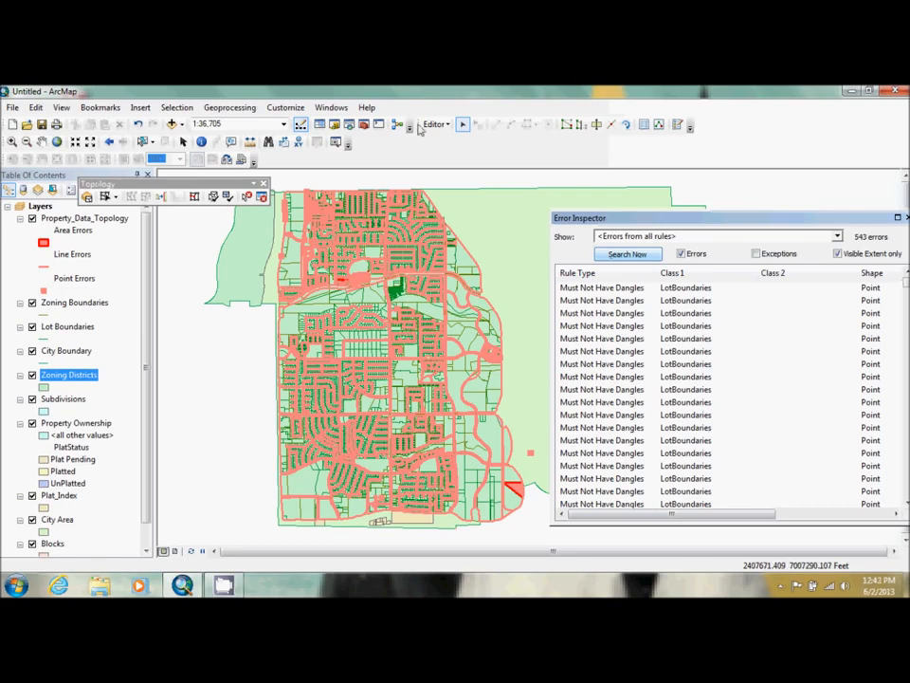
Step: Load the Topology1 bookmark file into the map and zoom to that bookmark
left_click(110, 111)
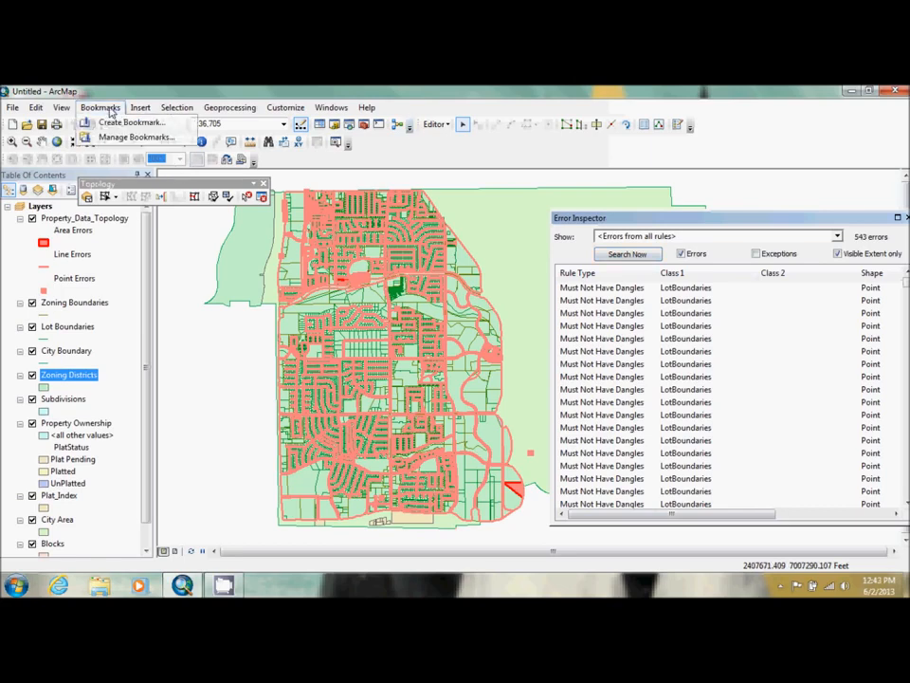
left_click(120, 138)
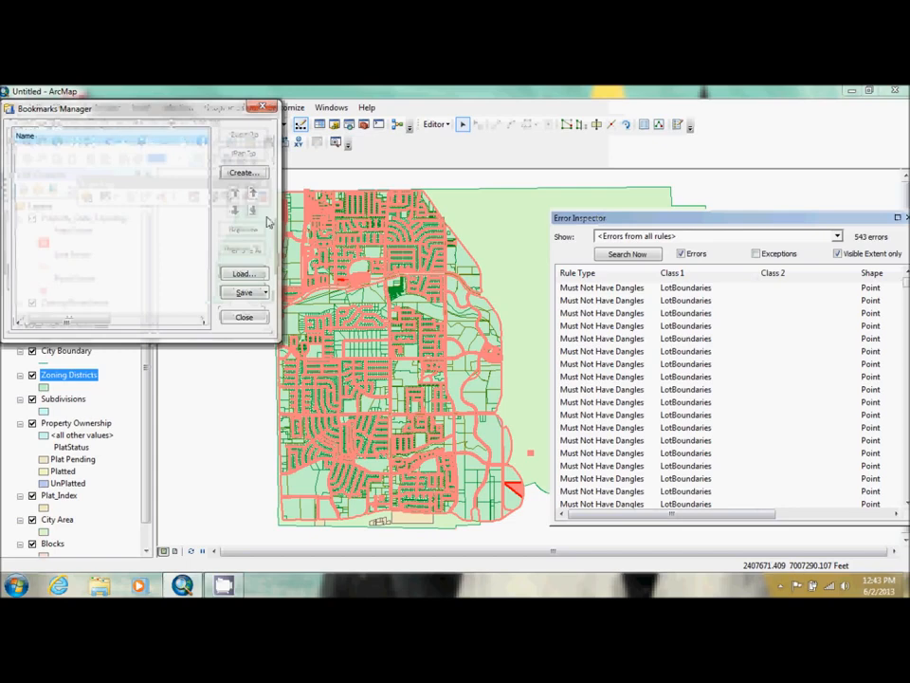
left_click(245, 275)
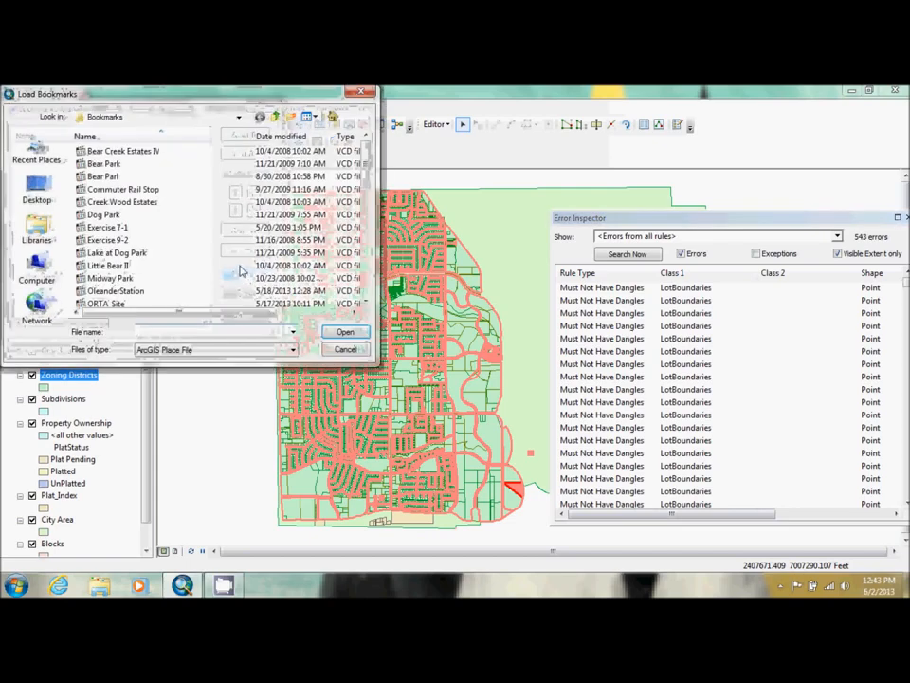
left_click_drag(367, 181, 367, 285)
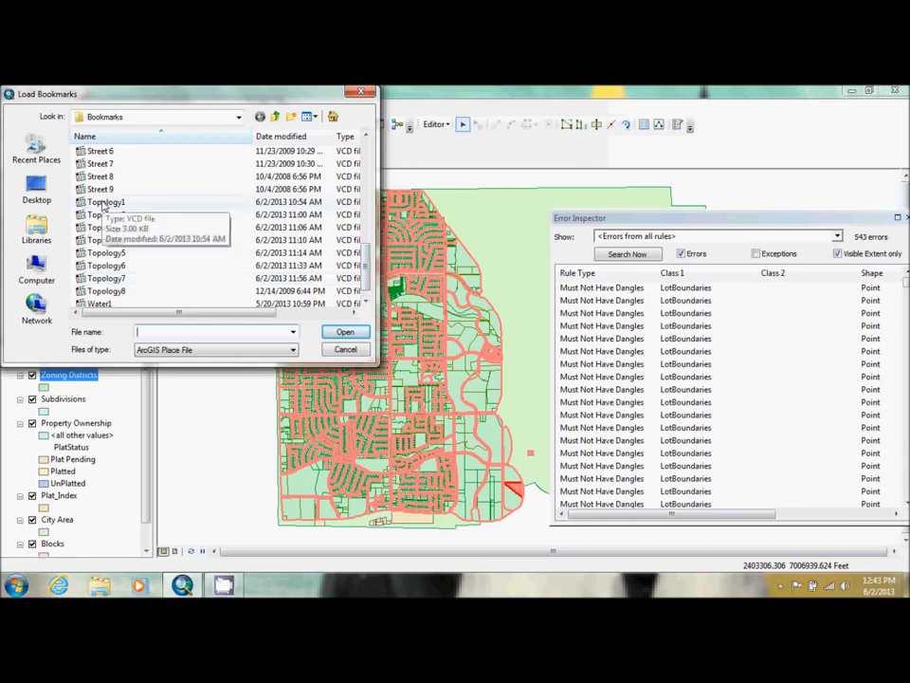
double_click(104, 205)
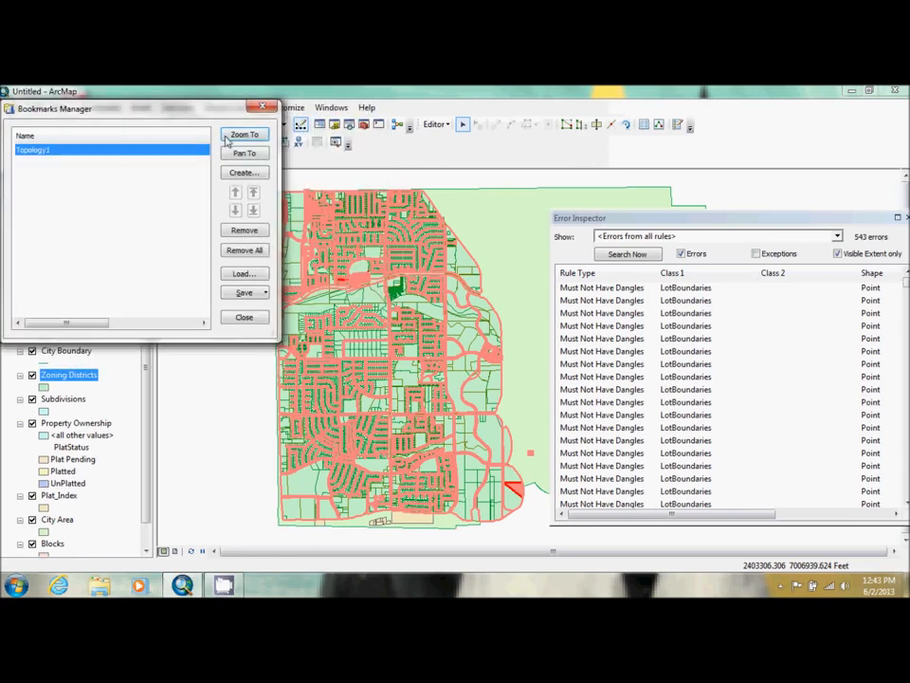
left_click(228, 137)
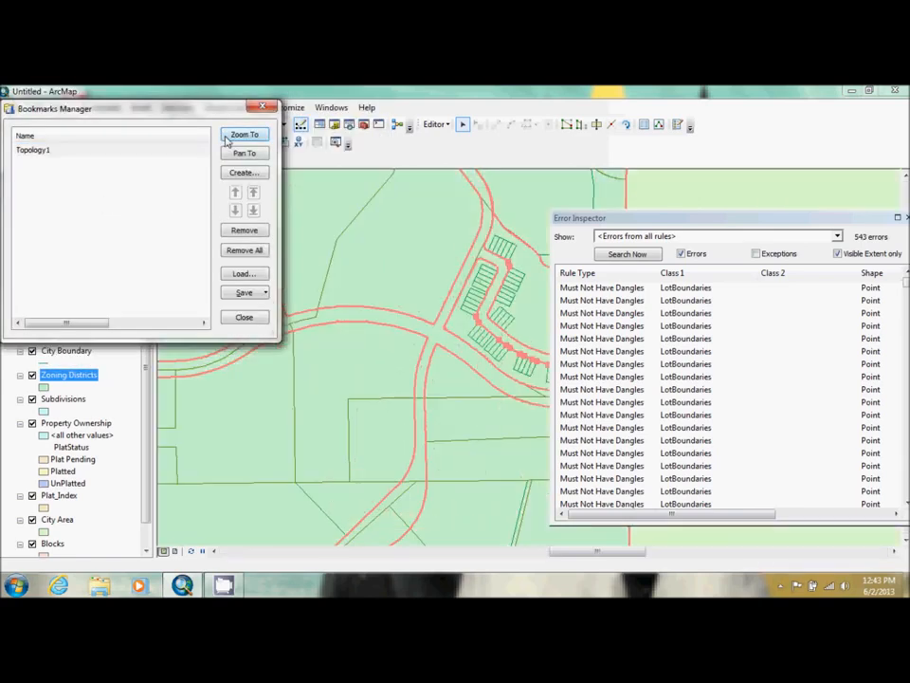
Step: Close the Bookmarks Manager and shift the map so the subdivision with the dangling lot lines is clear of the Error Inspector
left_click(262, 106)
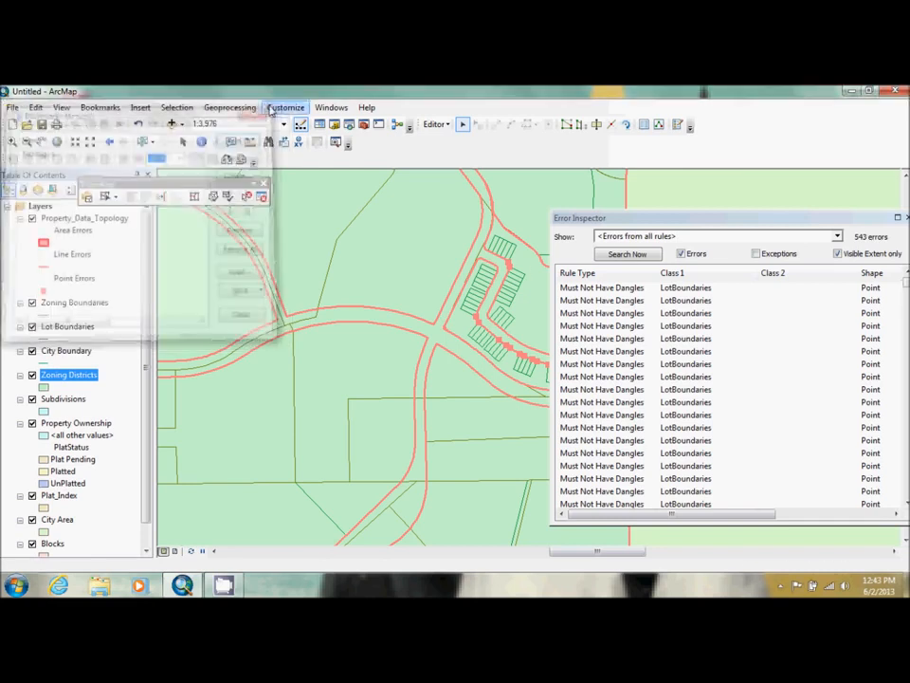
left_click(896, 553)
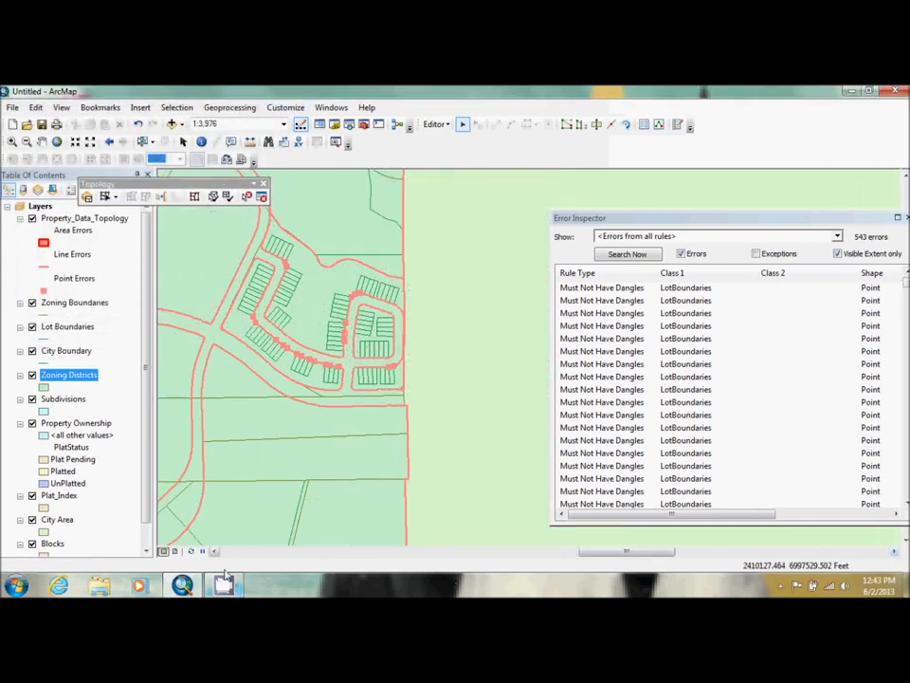
left_click(215, 553)
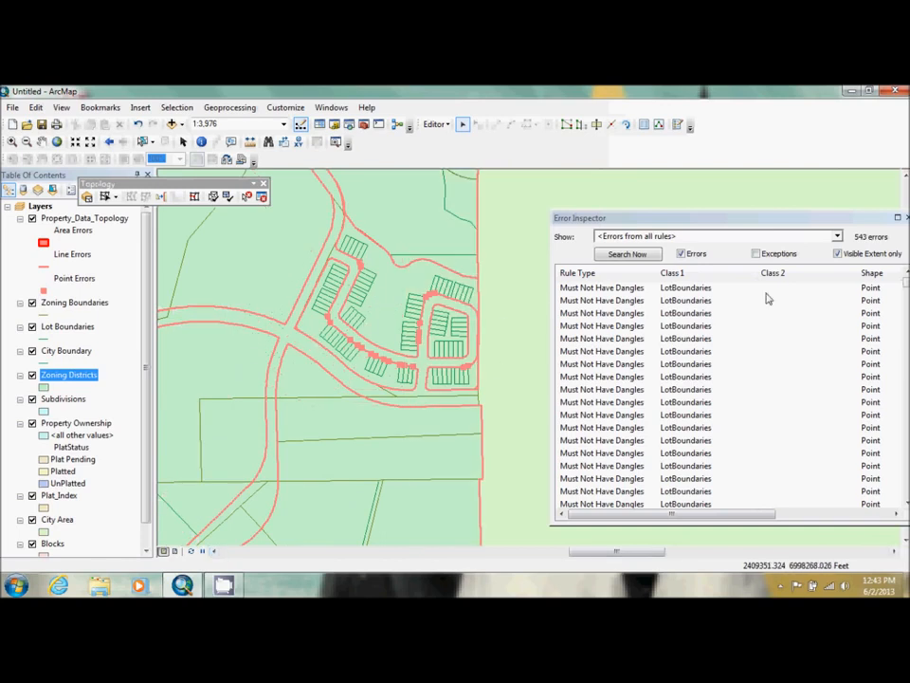
Step: Limit the error search to the rule LotBoundaries - Must Not Have Dangles and run it on the visible extent
left_click(837, 237)
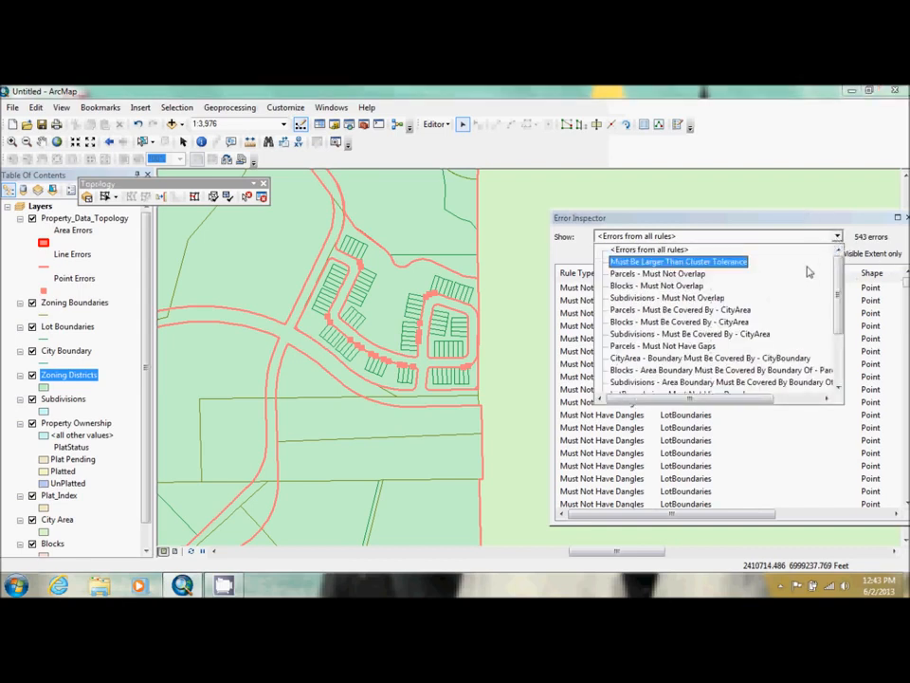
left_click(838, 388)
left_click(839, 388)
left_click(838, 388)
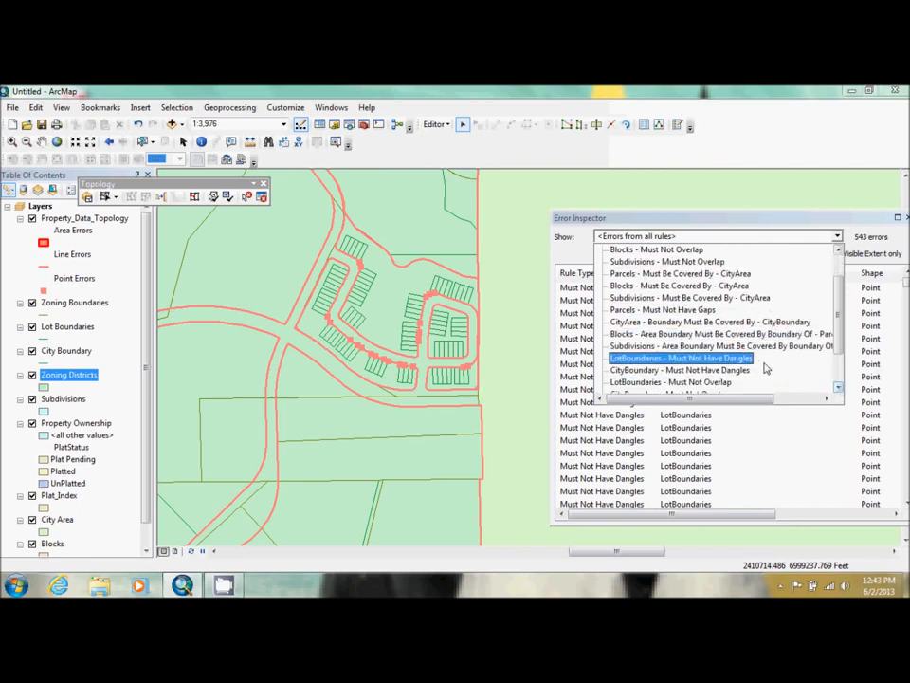
left_click(766, 368)
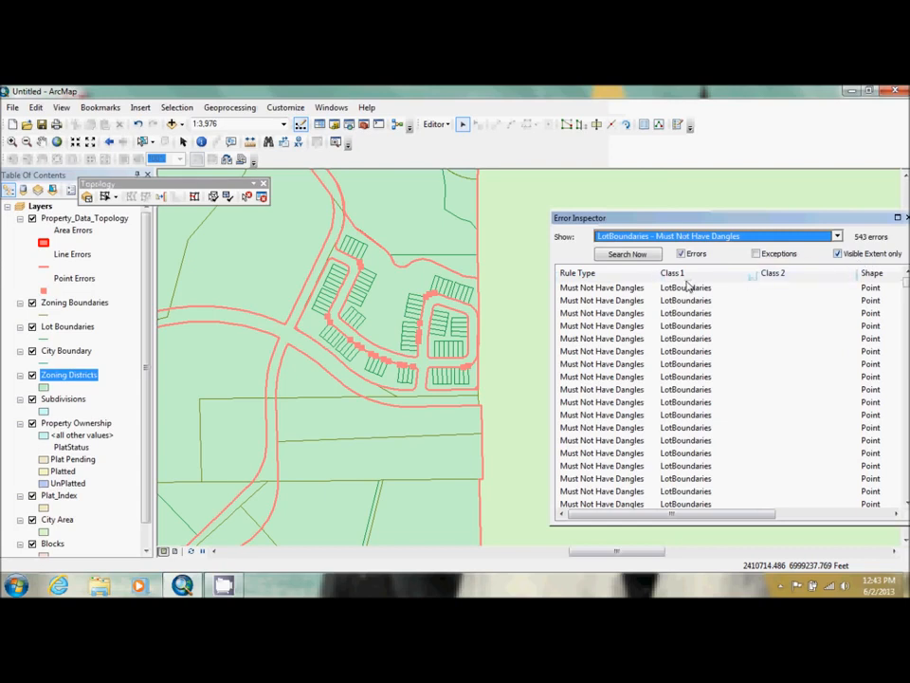
left_click(636, 254)
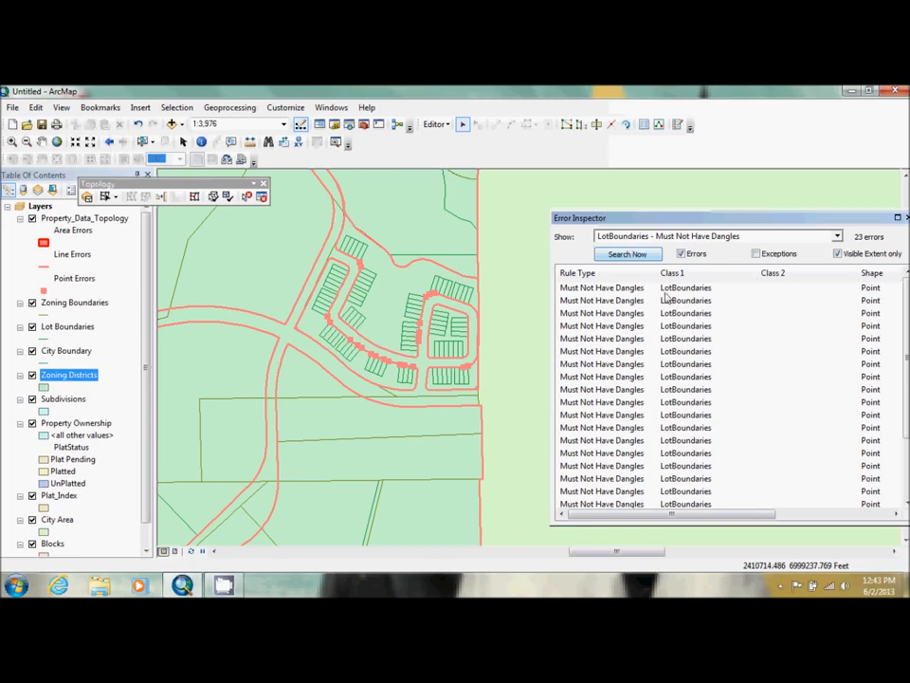
Step: Select all the listed LotBoundaries dangle errors and fix them with Extend, using a maximum distance of 10
left_click(636, 288)
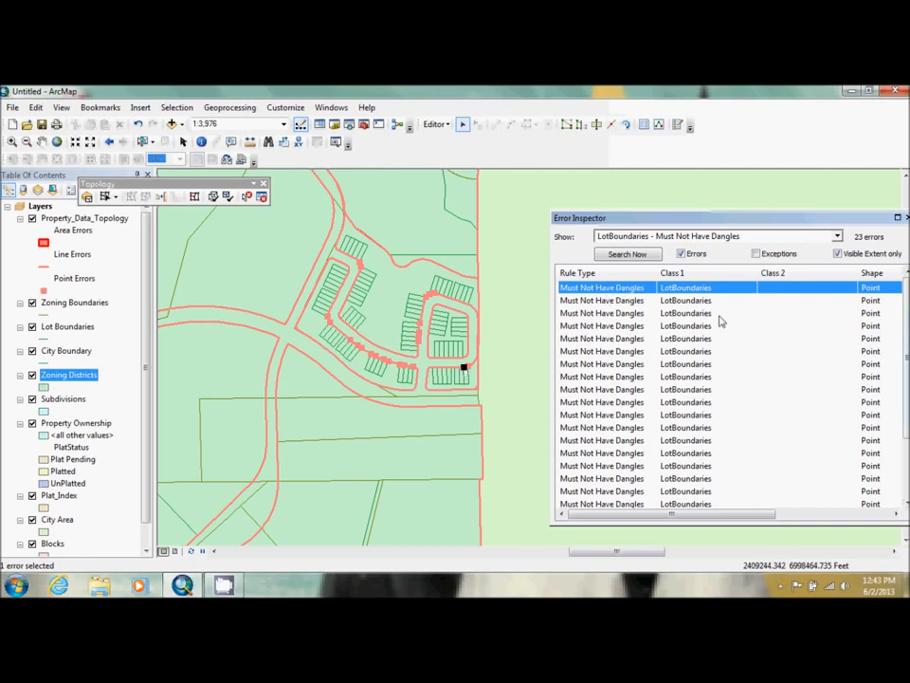
left_click(902, 412)
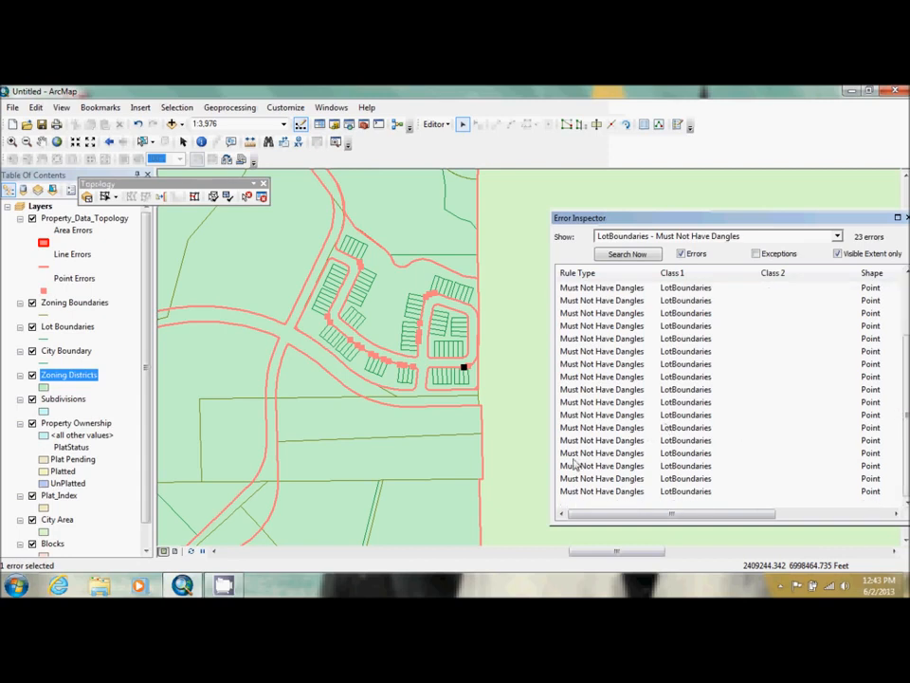
left_click(597, 492, "shift")
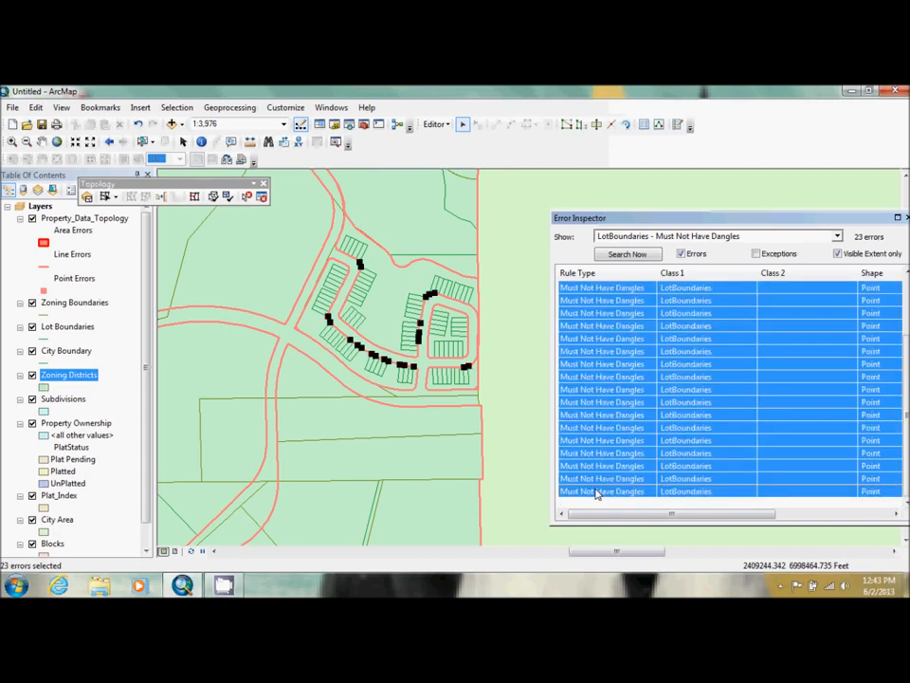
scroll(892, 348, "up", 1)
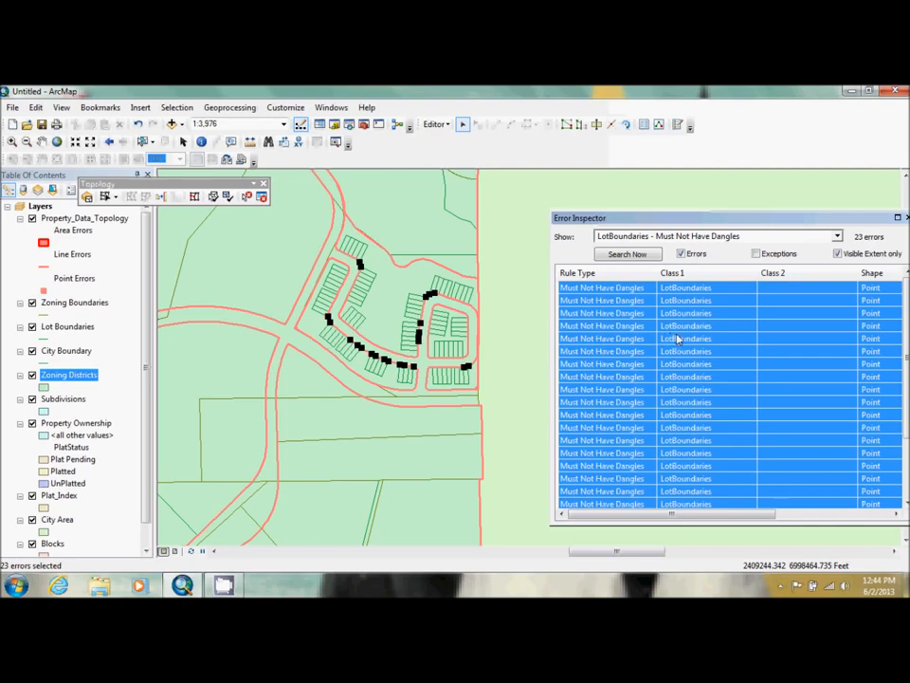
right_click(681, 341)
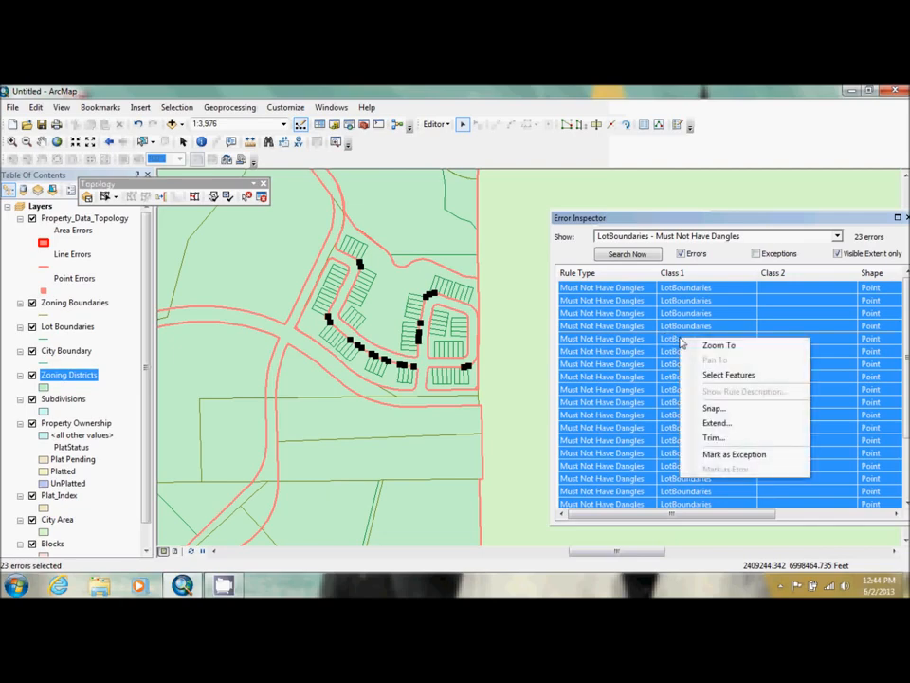
left_click(727, 423)
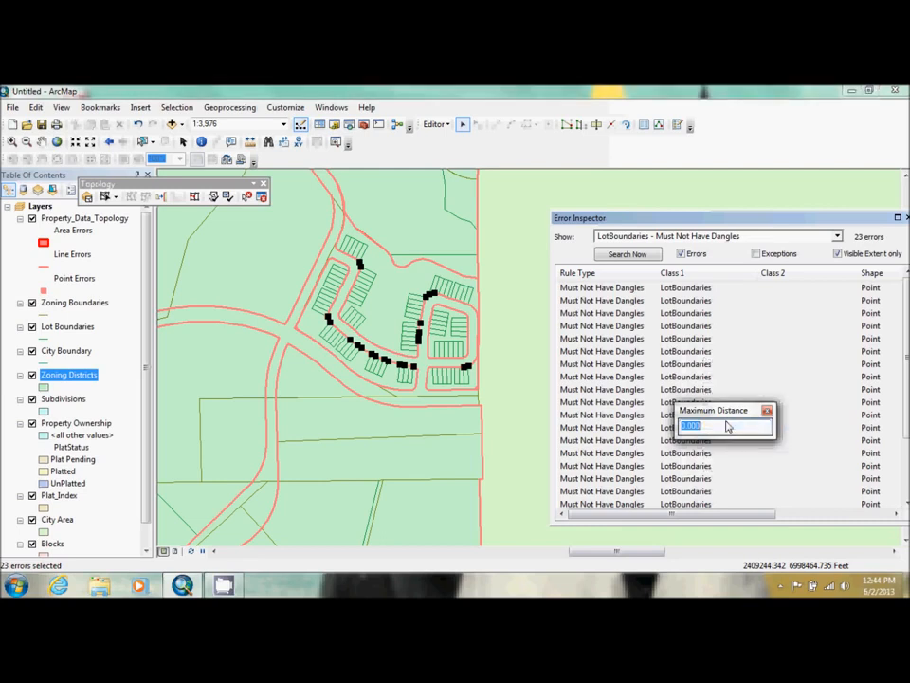
type("10")
key("Return")
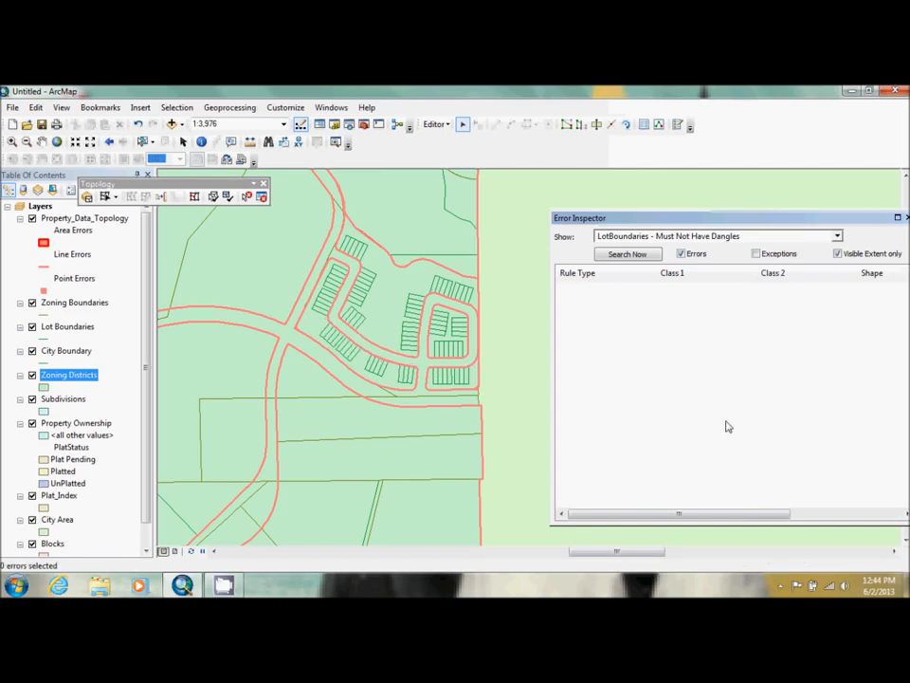
Step: Repeat the LotBoundaries dangle search, then turn off the visible-extent restriction and search the entire dataset
left_click(628, 254)
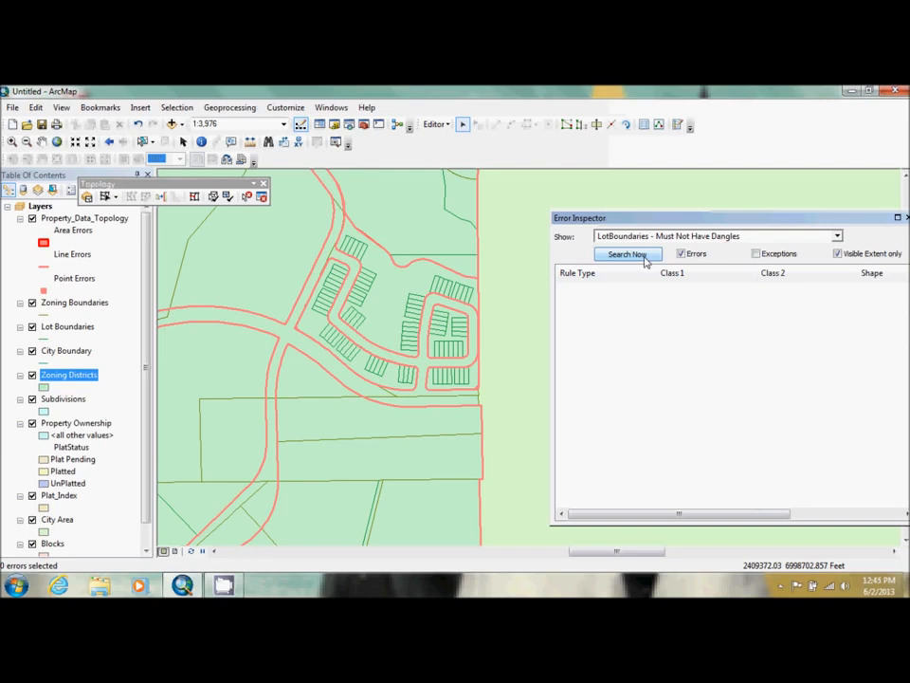
left_click(839, 254)
left_click(643, 254)
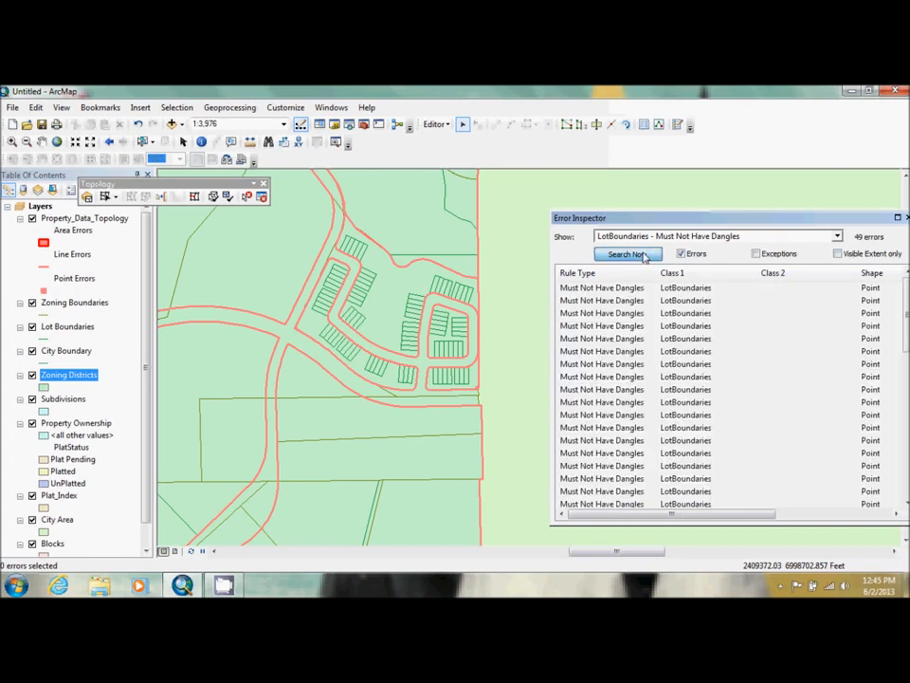
Step: Pan the map to two of the listed LotBoundaries dangle errors to examine where they occur
left_click(603, 314)
right_click(619, 311)
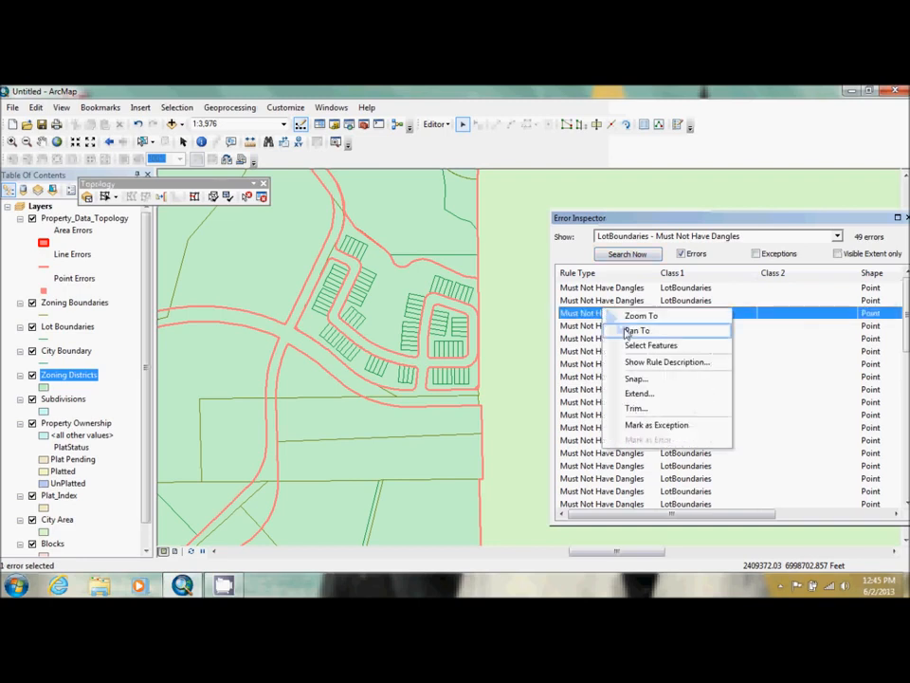
left_click(627, 331)
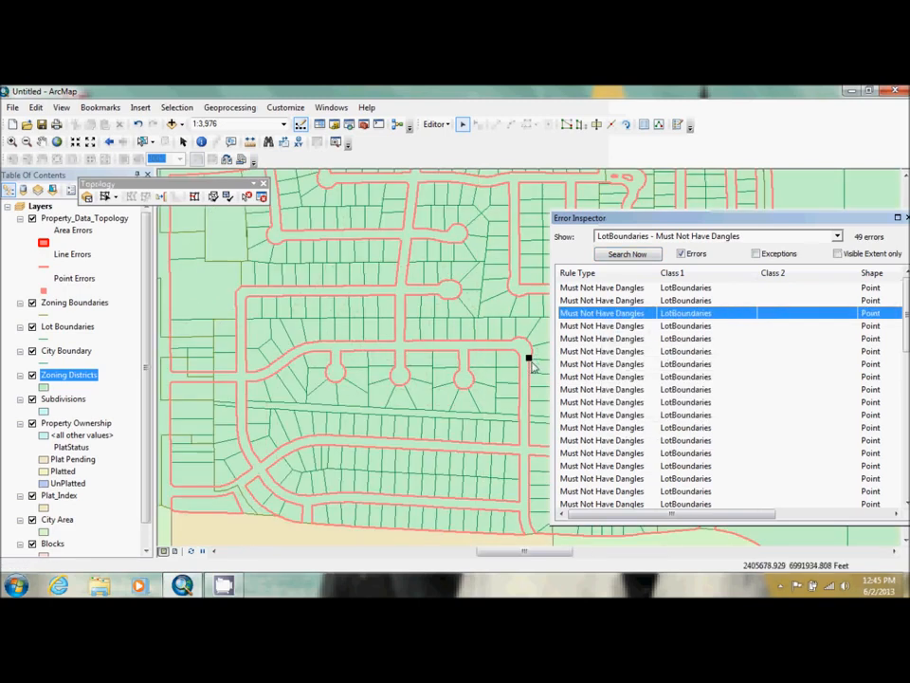
right_click(648, 440)
left_click(684, 325)
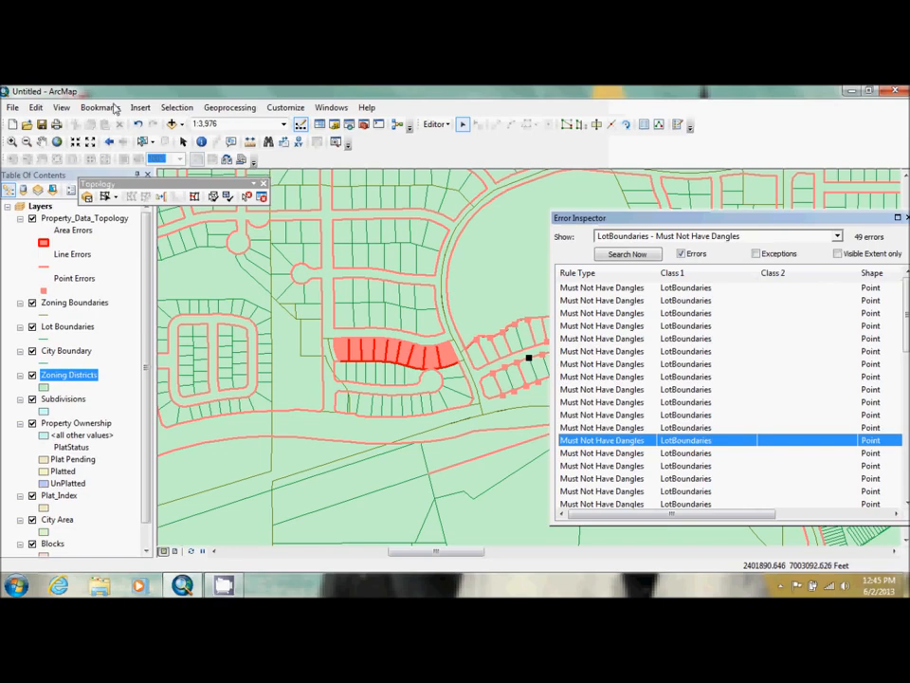
Step: Show the whole city, select every LotBoundaries dangle error in the dataset and extend the lines with a maximum distance of 10
left_click(58, 143)
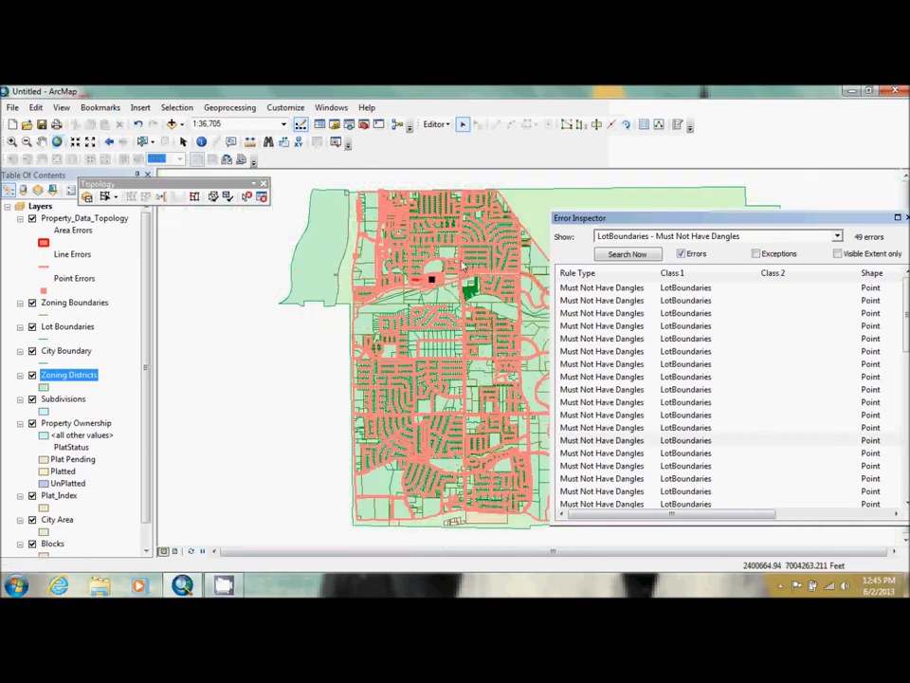
left_click(896, 552)
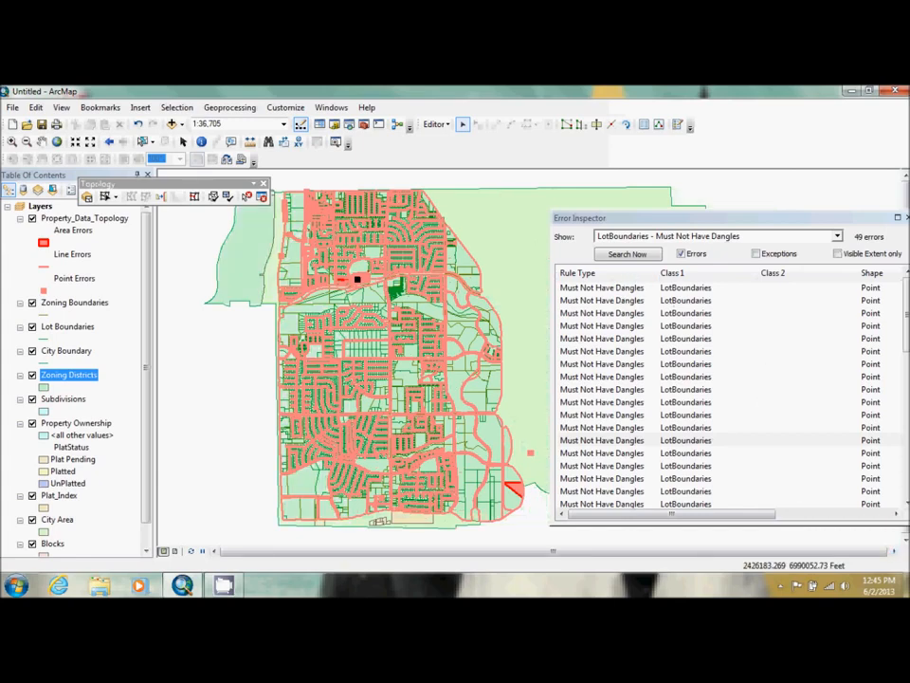
left_click(907, 341)
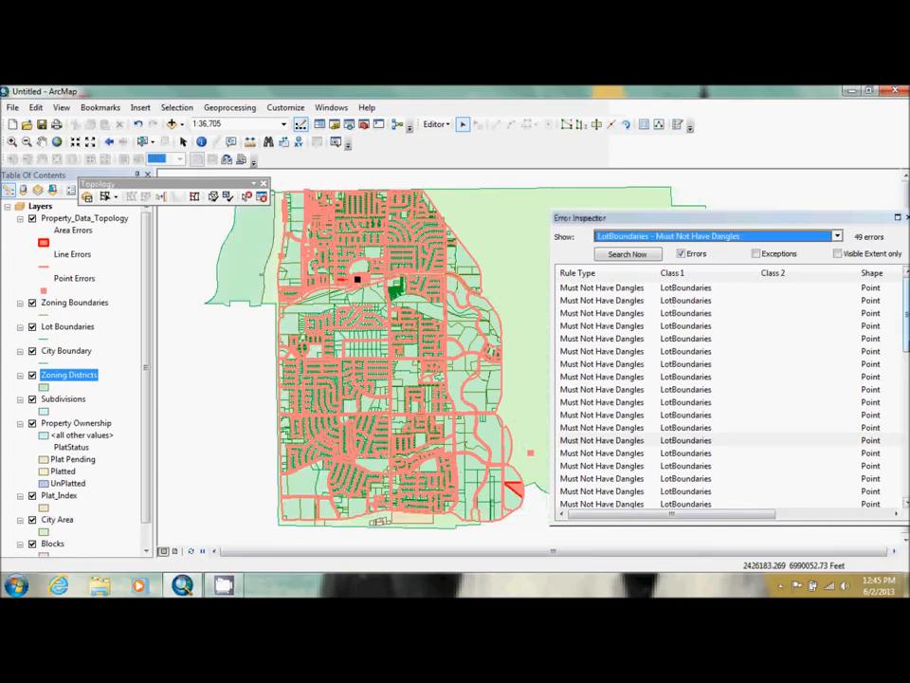
left_click(616, 289)
left_click_drag(908, 316, 908, 477)
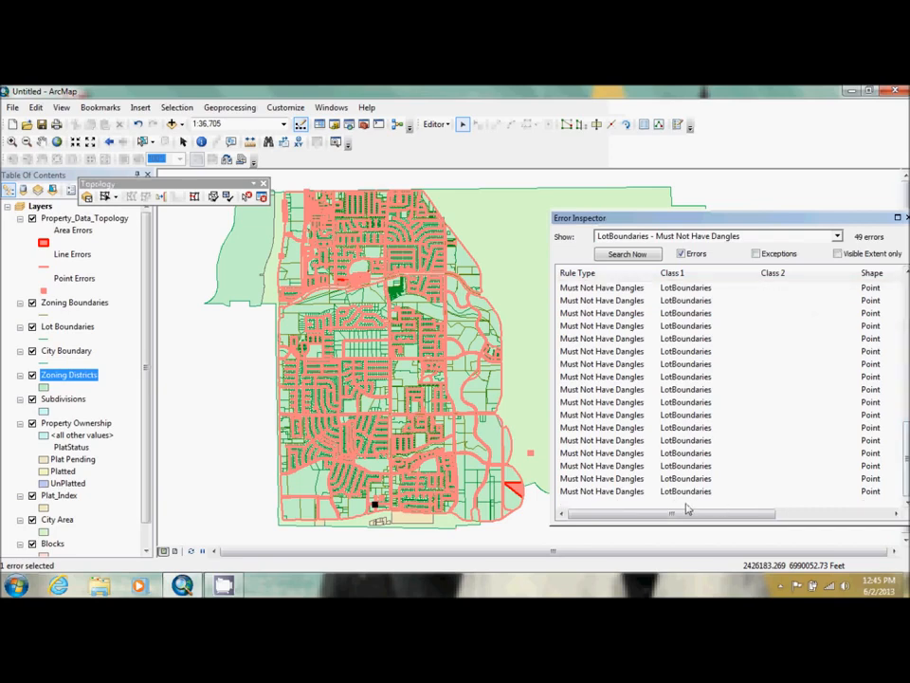
left_click(636, 492, "shift")
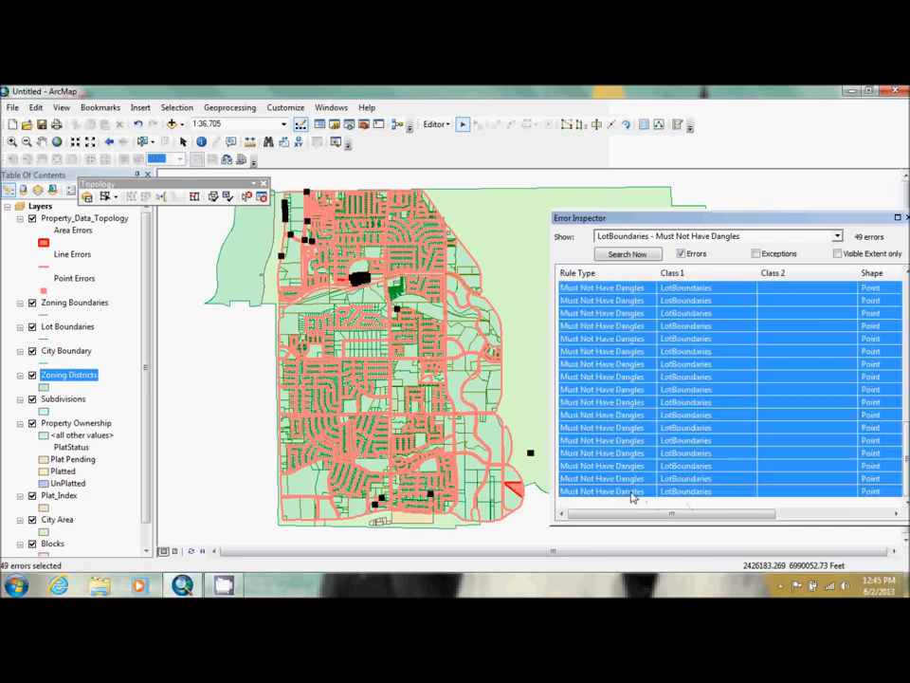
right_click(644, 358)
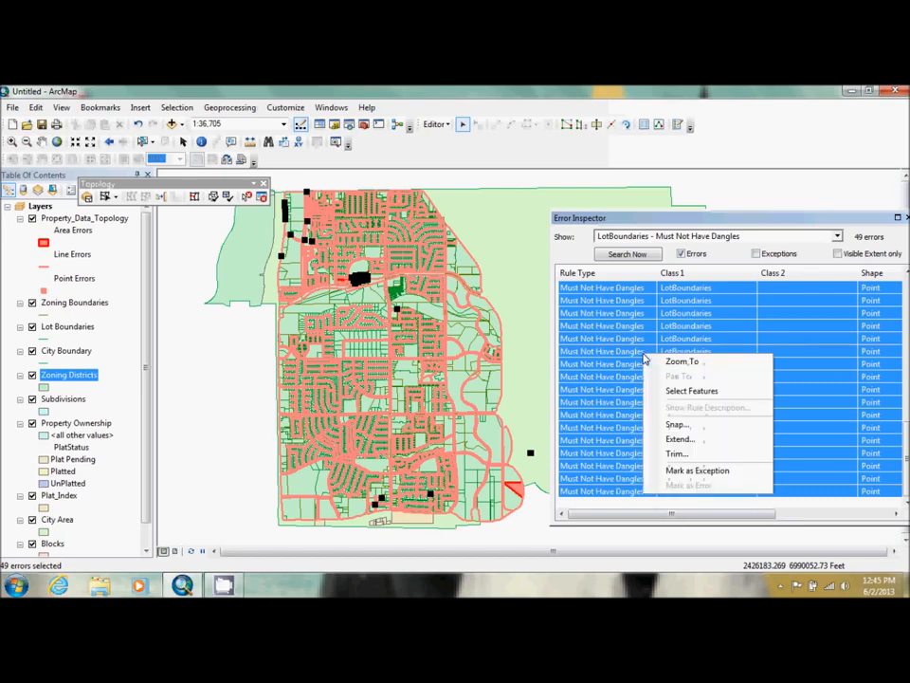
left_click(699, 439)
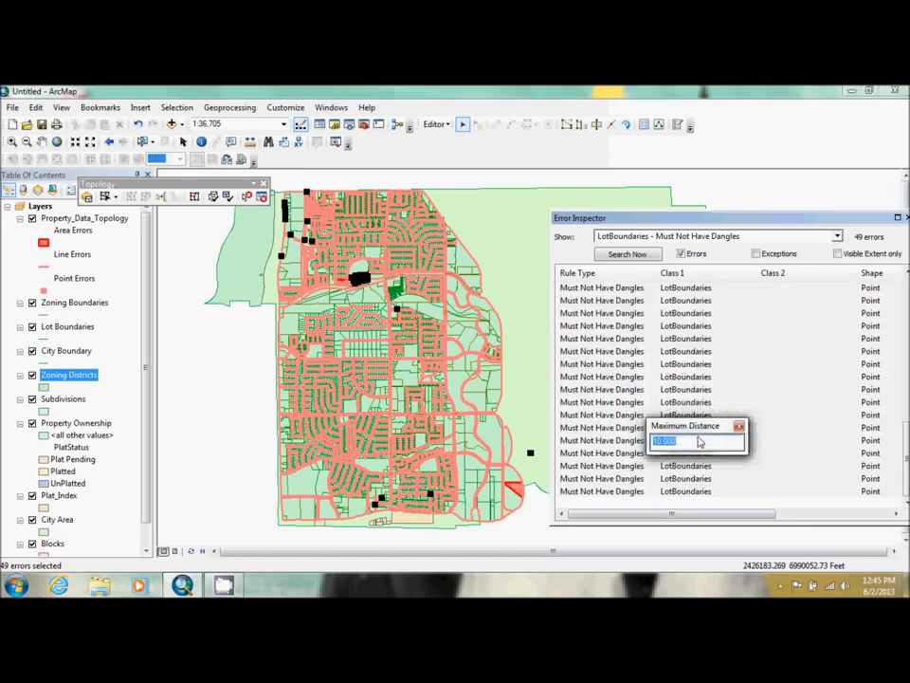
key("Return")
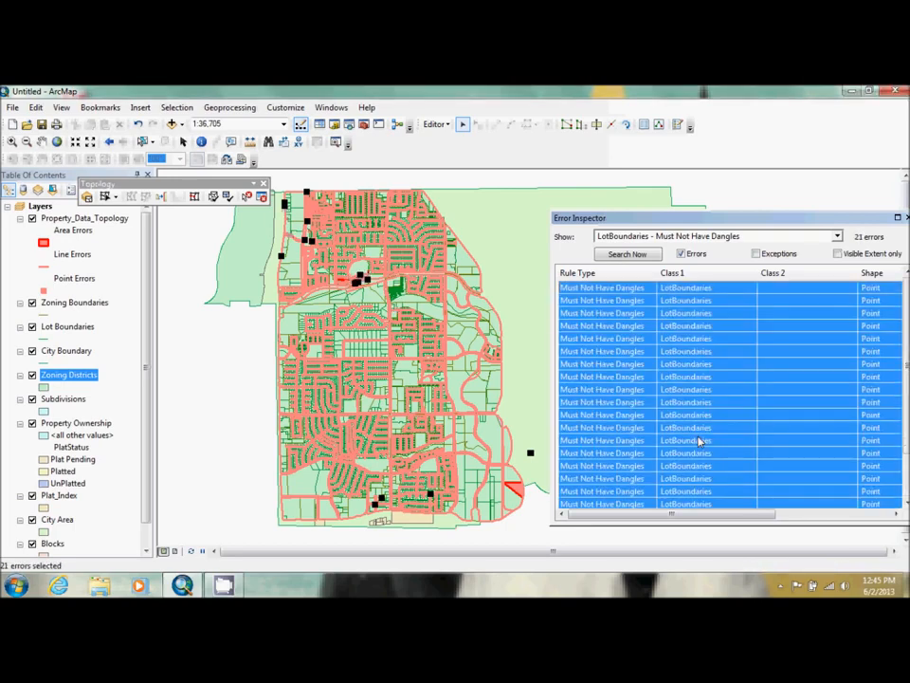
Step: Rerun the LotBoundaries dangle search, select all remaining errors and fix them with Trim, using a maximum distance of 10
left_click(662, 365)
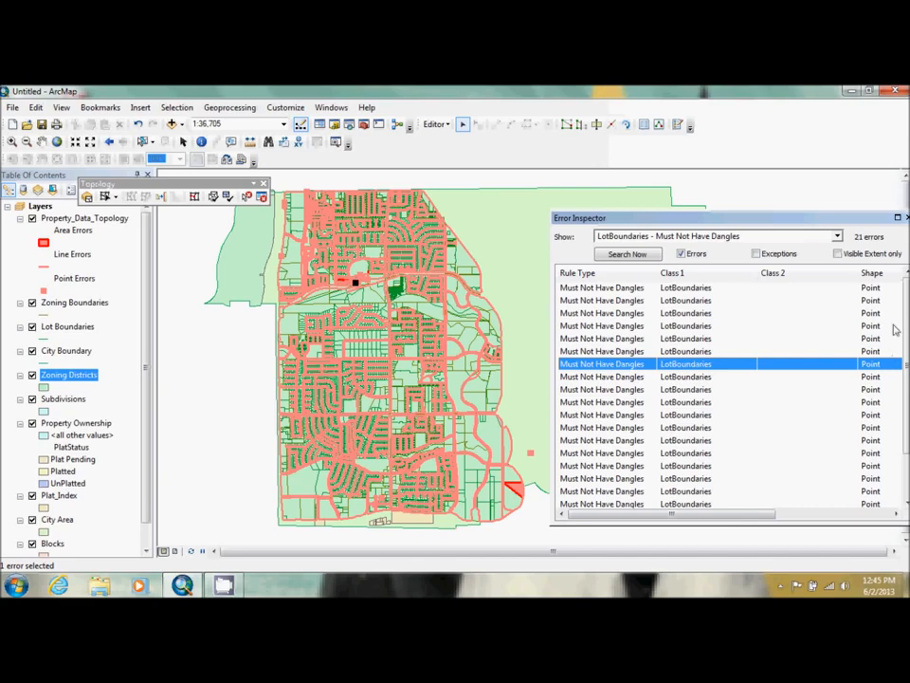
left_click(643, 256)
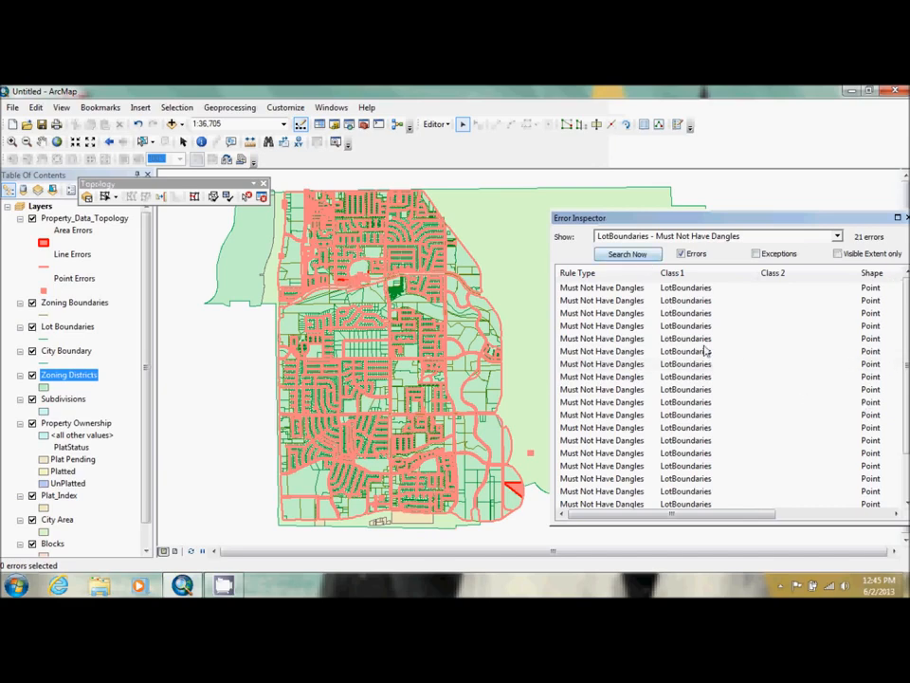
left_click(617, 287)
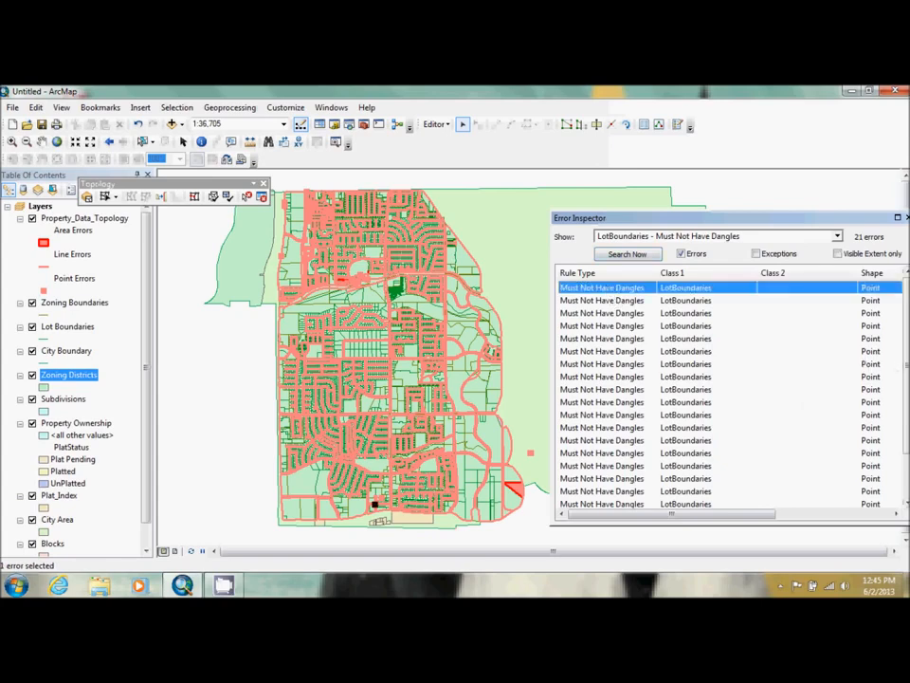
scroll(834, 398, "down", 2)
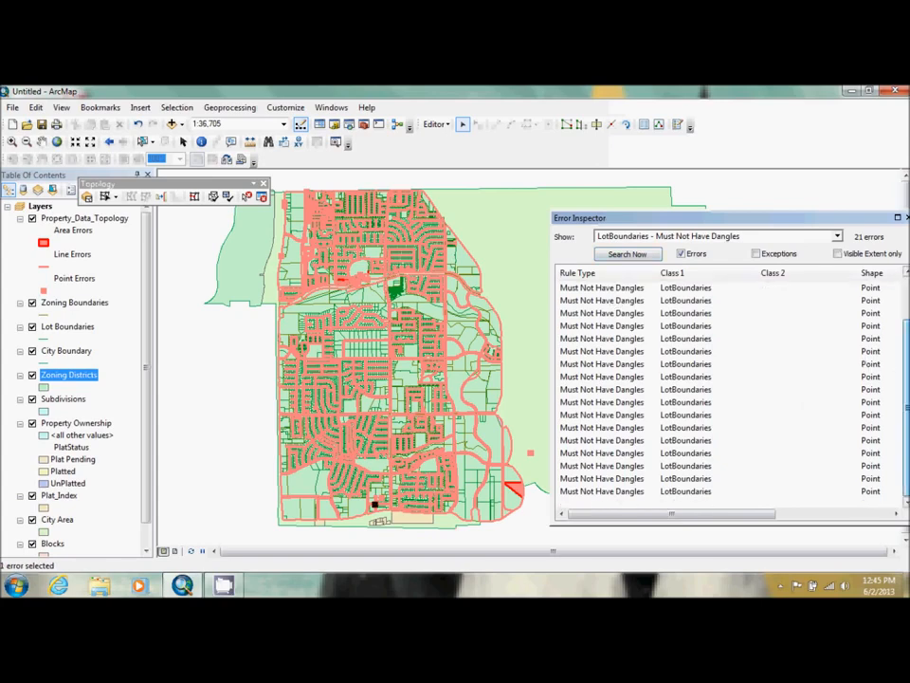
left_click(602, 492, "shift")
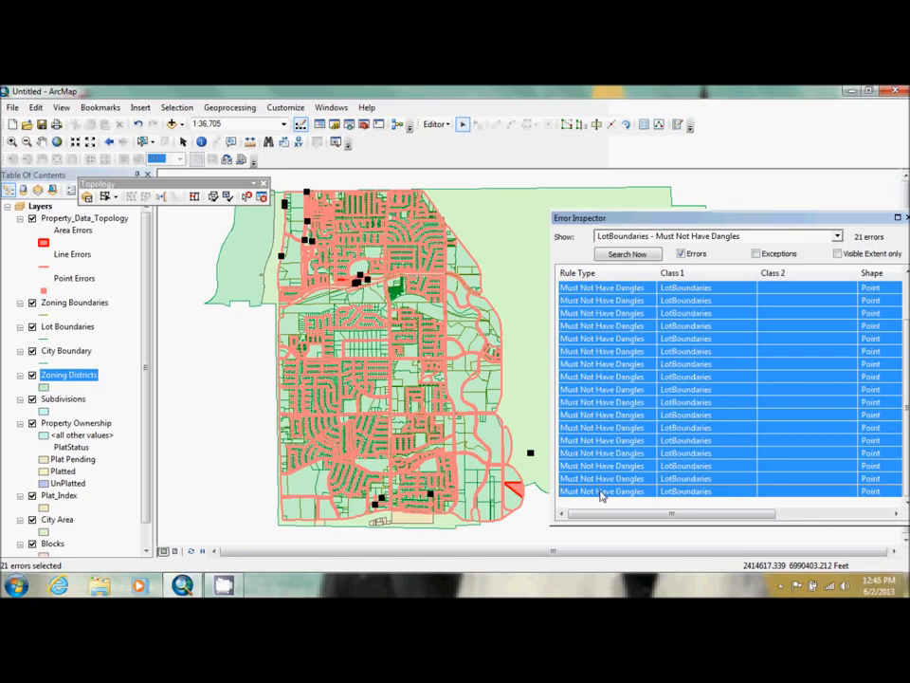
right_click(640, 378)
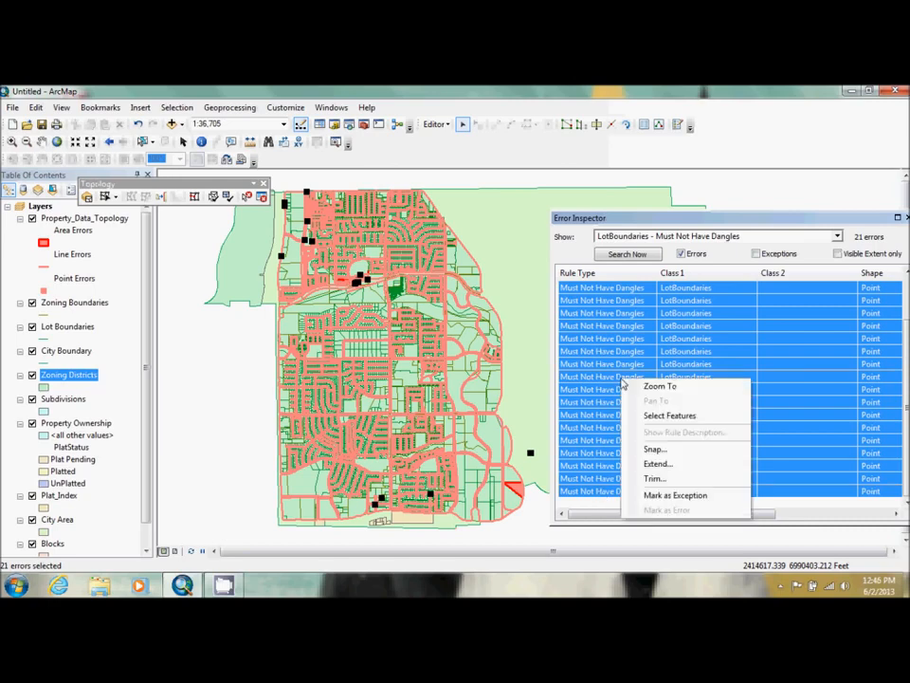
left_click(673, 479)
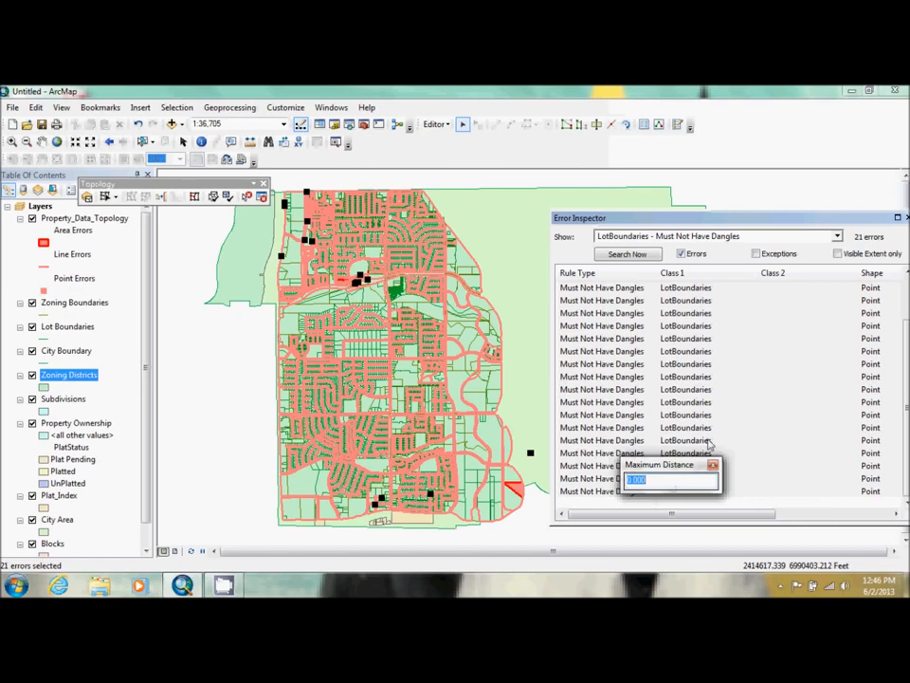
type("10")
key("Return")
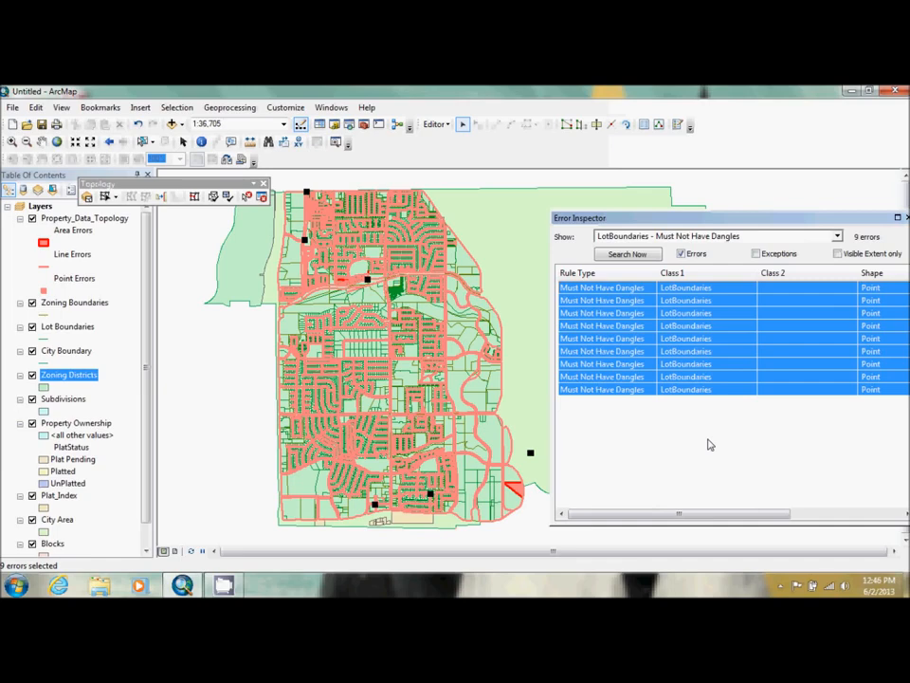
Step: Select the short overshooting line behind the first listed LotBoundaries dangle error and delete it
left_click(654, 404)
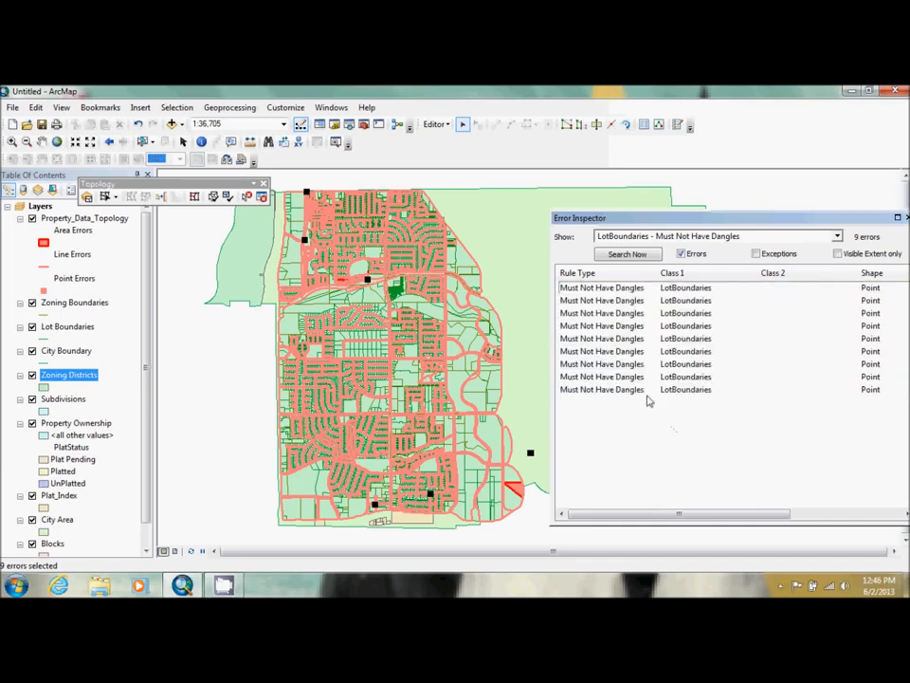
left_click(627, 288)
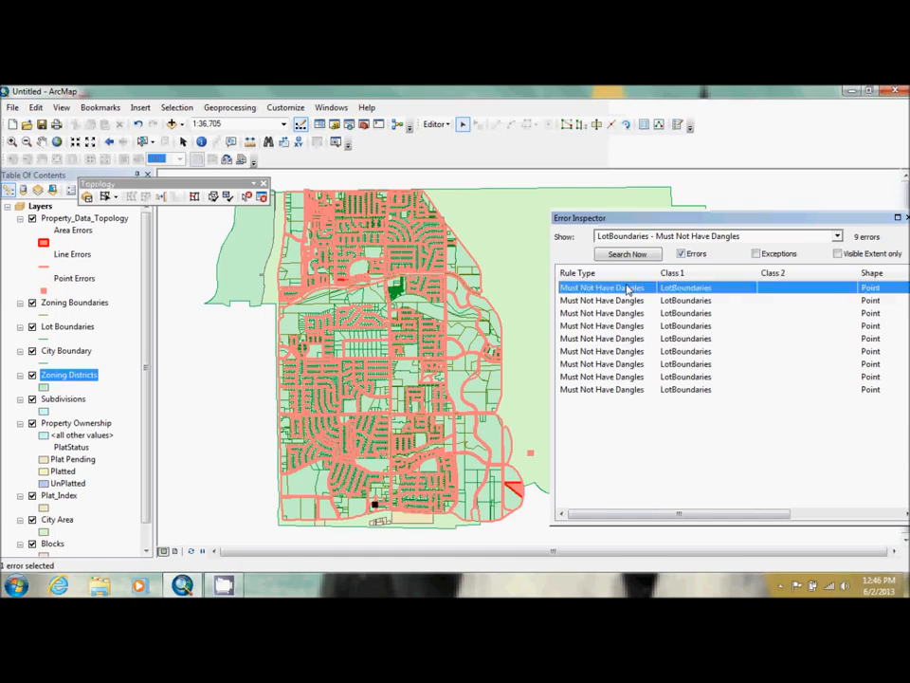
right_click(627, 288)
left_click(640, 294)
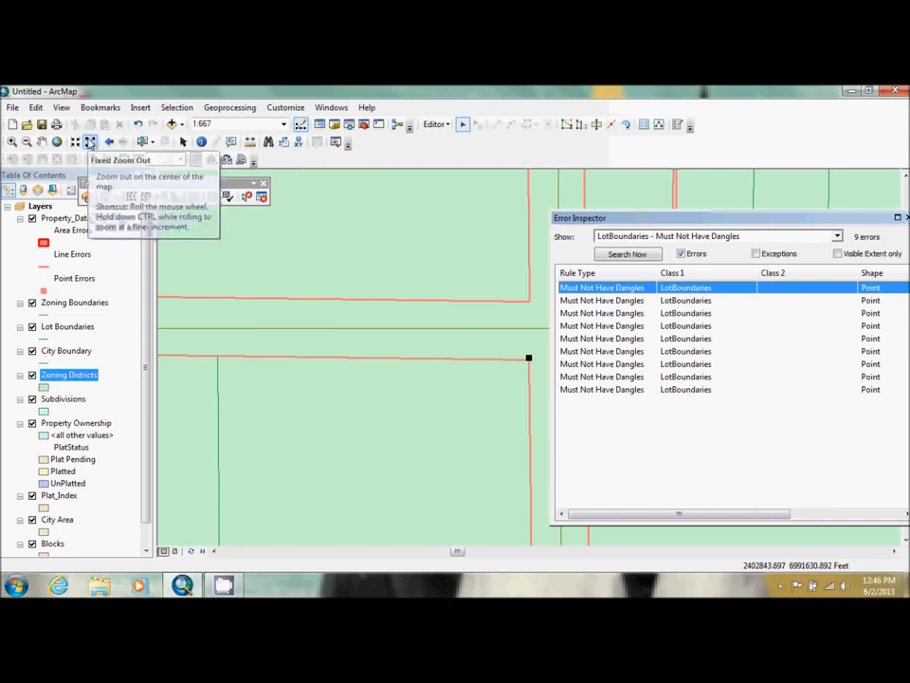
left_click(77, 142)
left_click(77, 143)
left_click(78, 143)
left_click(78, 144)
left_click(78, 143)
left_click(78, 143)
left_click(78, 143)
left_click(78, 143)
left_click(77, 143)
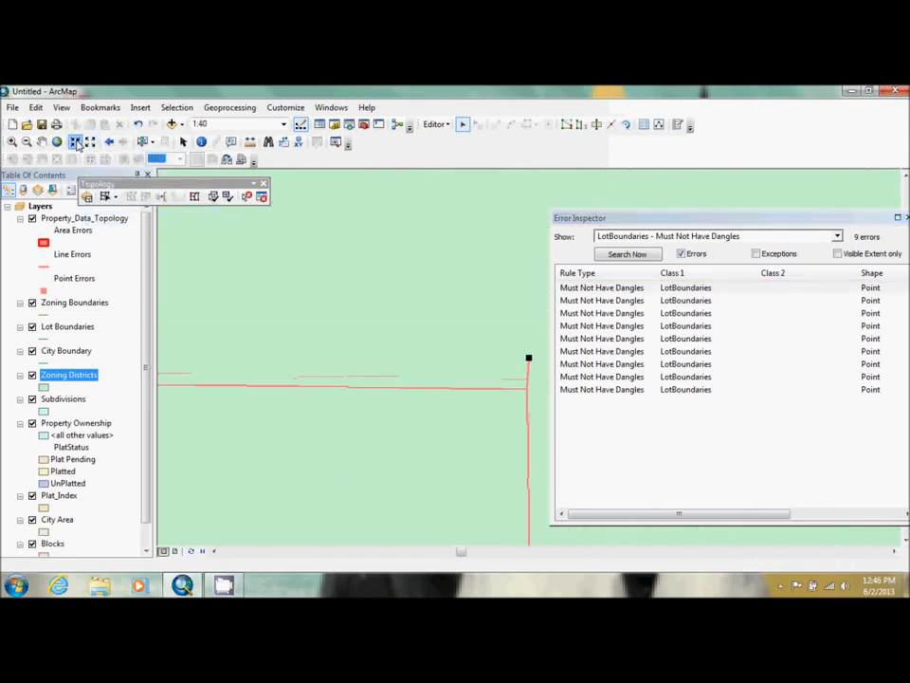
left_click(78, 143)
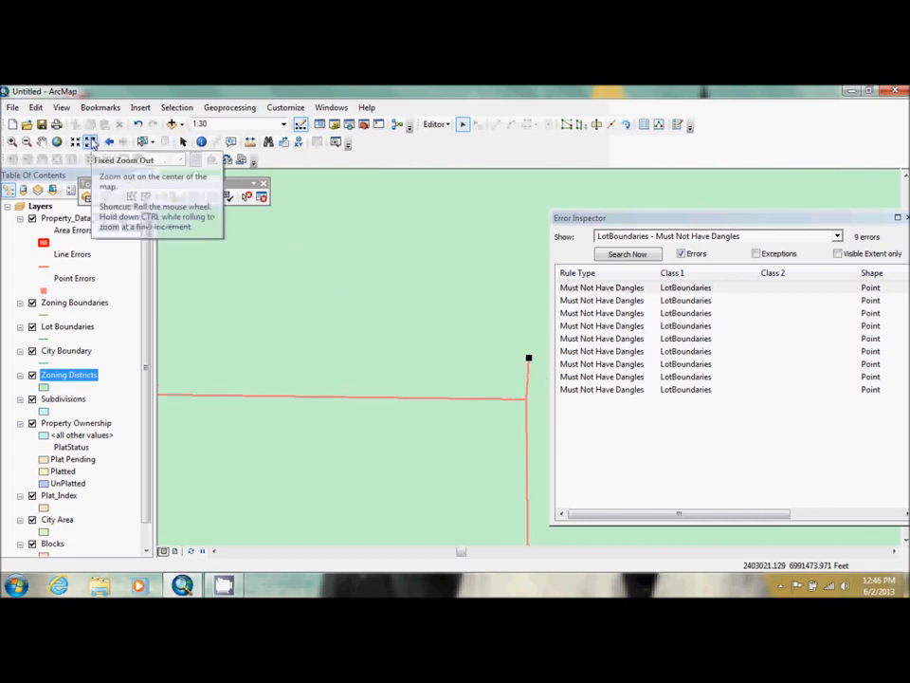
left_click(91, 143)
left_click(92, 142)
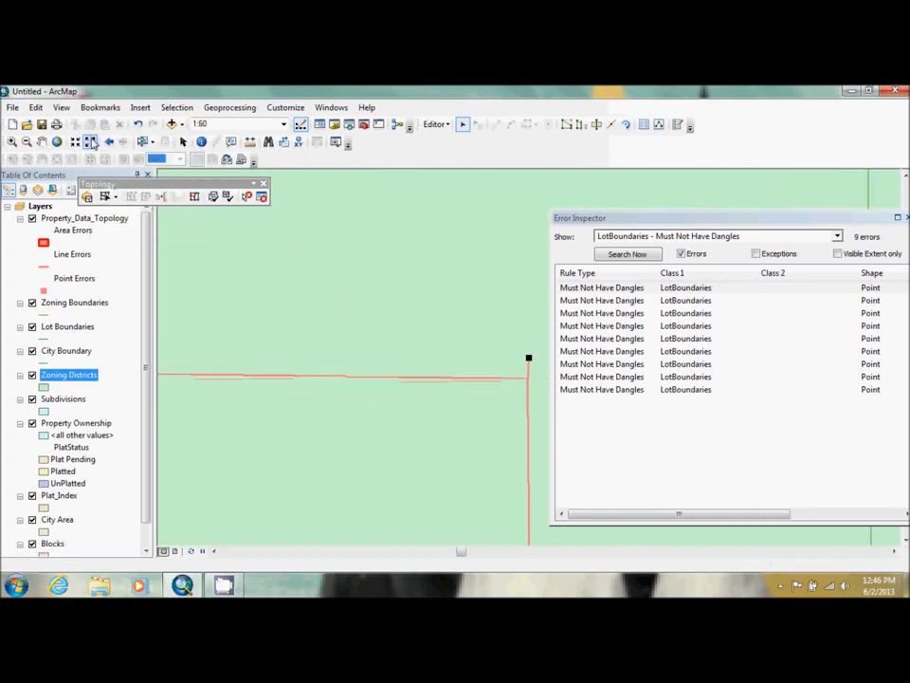
left_click(599, 290)
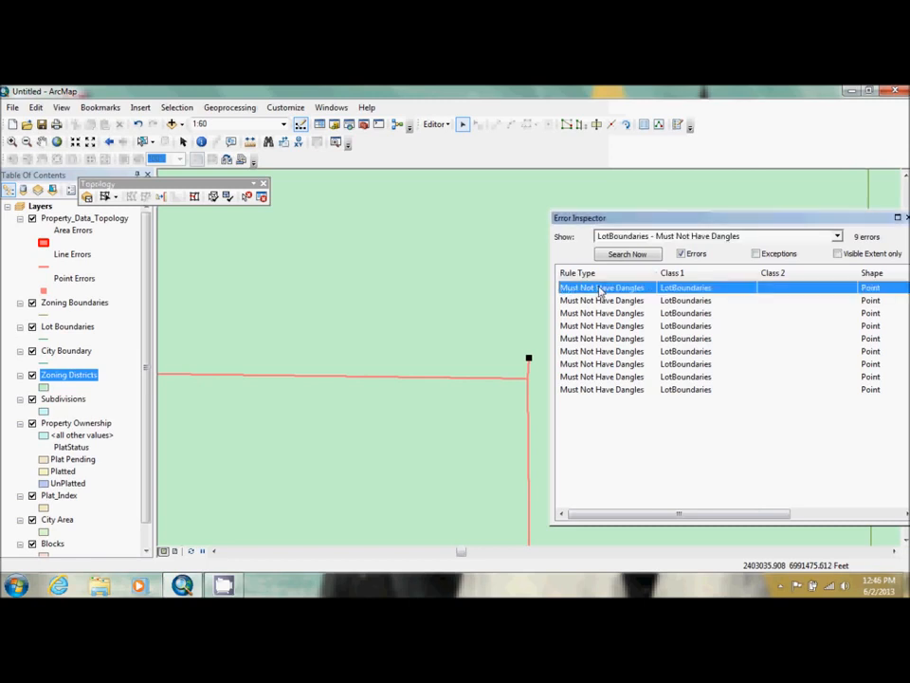
right_click(599, 291)
left_click(631, 324)
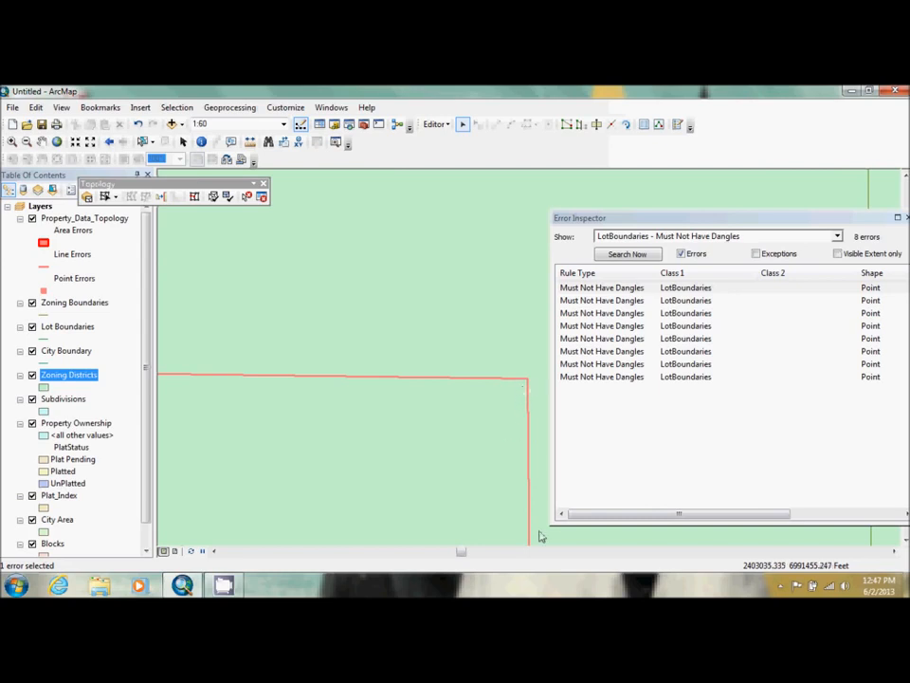
Step: Go to the dangle error that is first in the updated list and delete the short stub line causing it
right_click(621, 288)
left_click(633, 313)
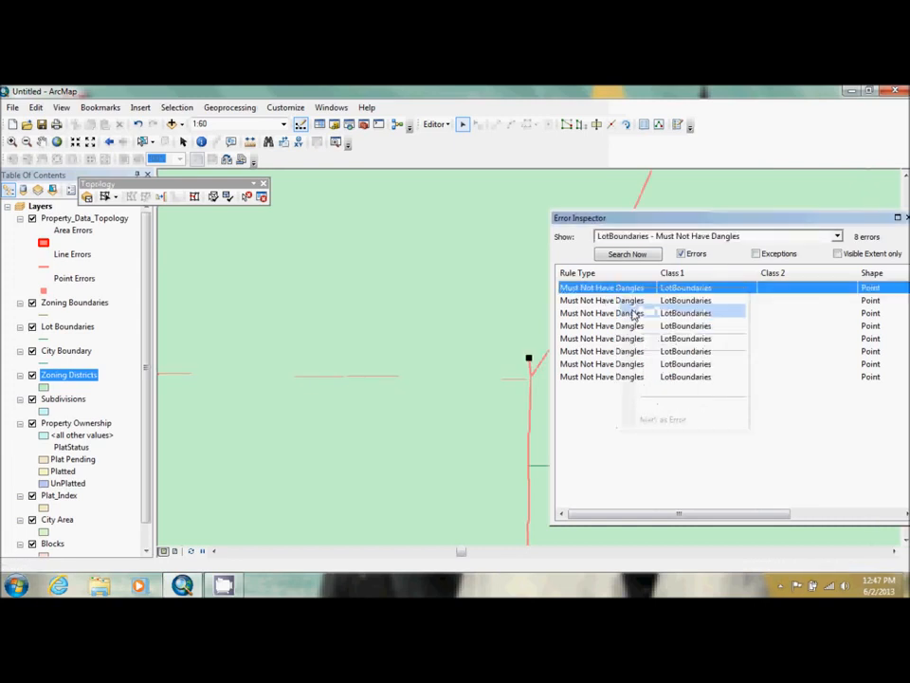
right_click(621, 288)
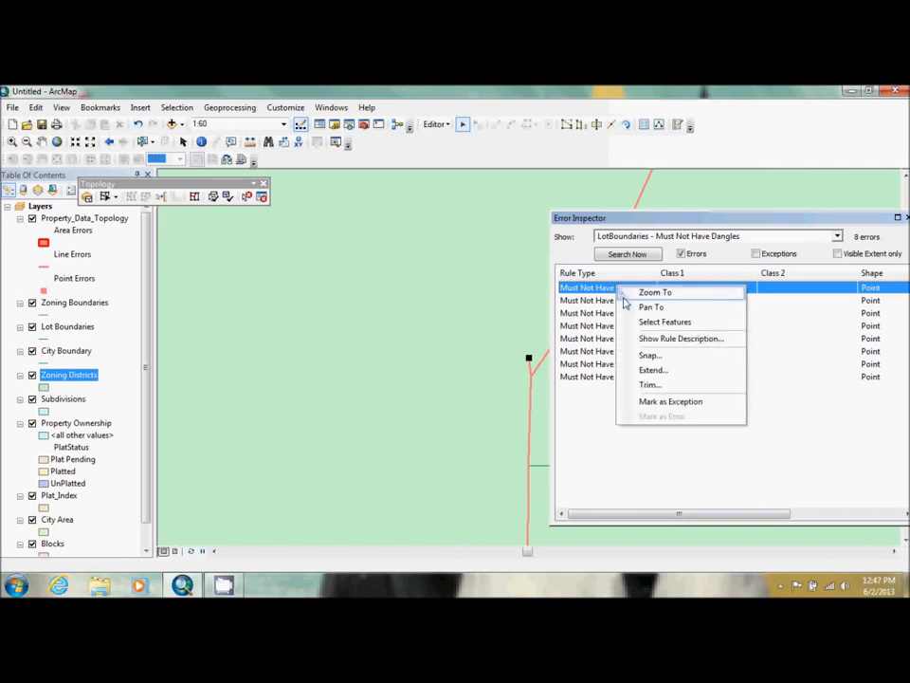
left_click(664, 321)
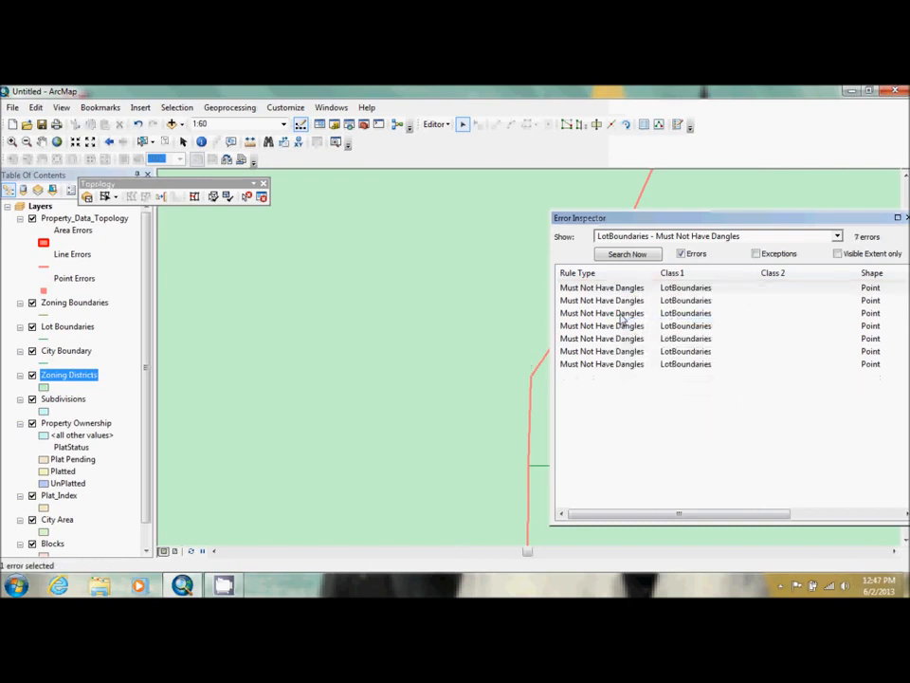
Step: Go to the first remaining dangle error and delete the isolated lot line that dangles at both ends
right_click(620, 289)
left_click(626, 308)
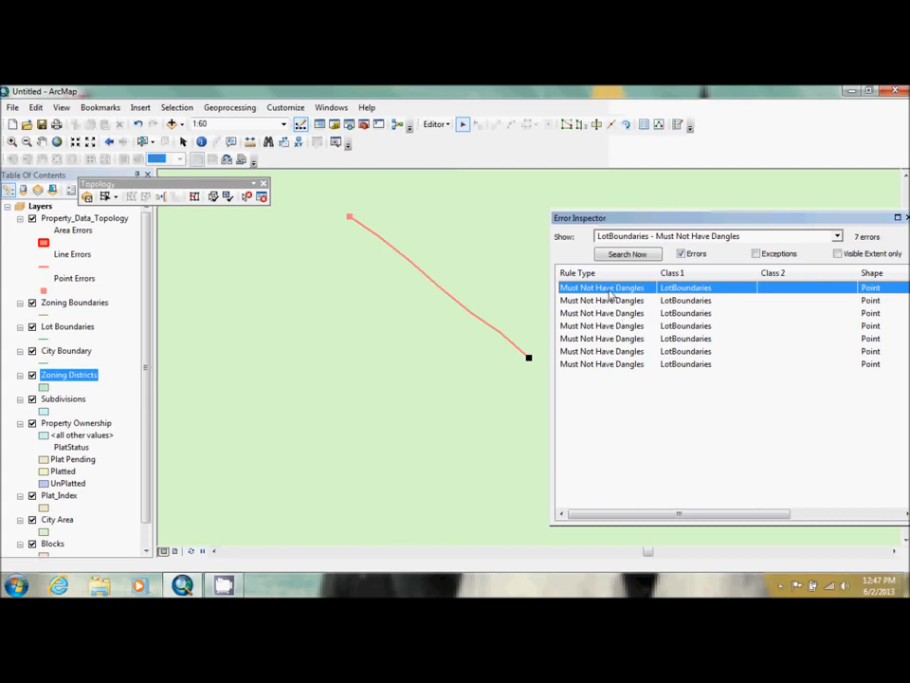
right_click(610, 290)
left_click(631, 327)
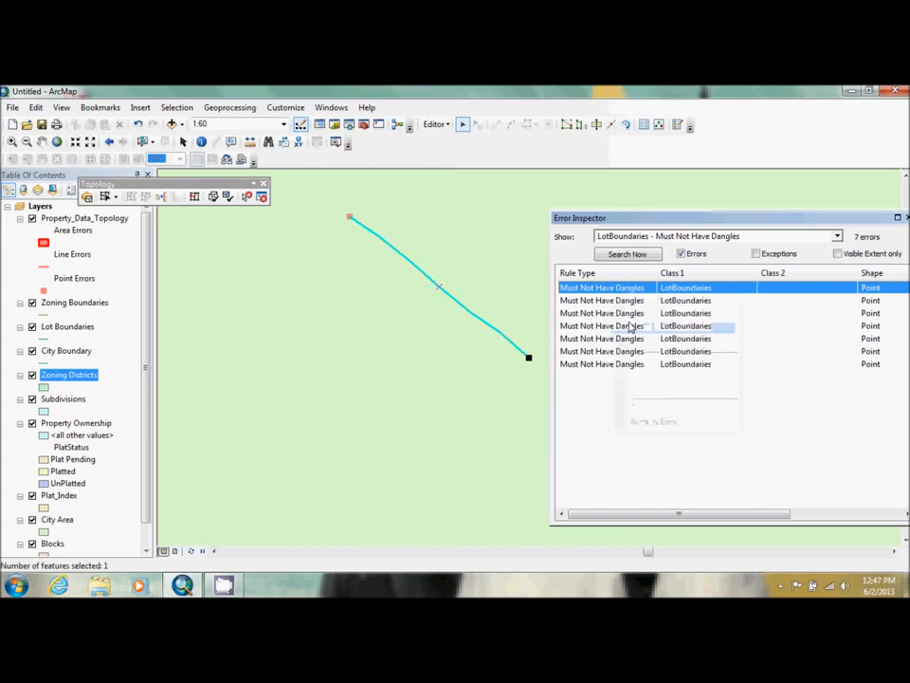
key("Delete")
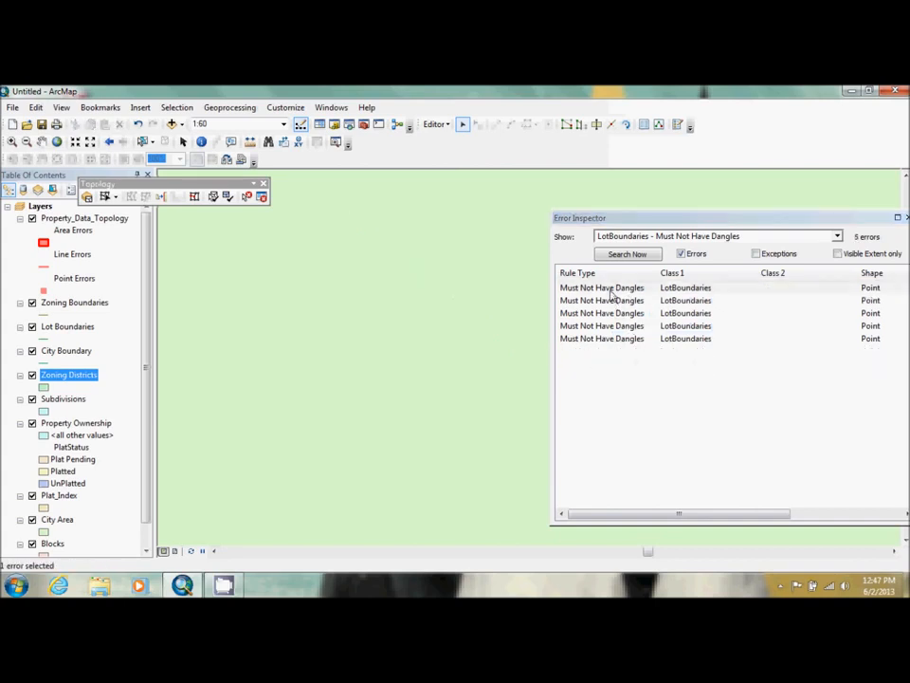
Step: Pan to each of the five remaining LotBoundaries dangle errors in turn to examine how their lines end
right_click(611, 289)
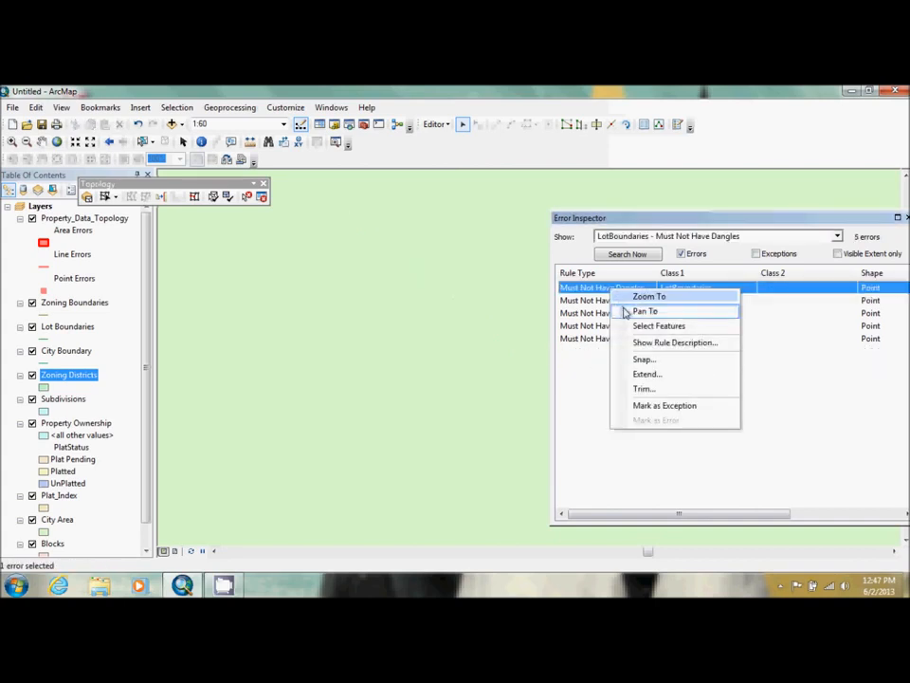
left_click(639, 312)
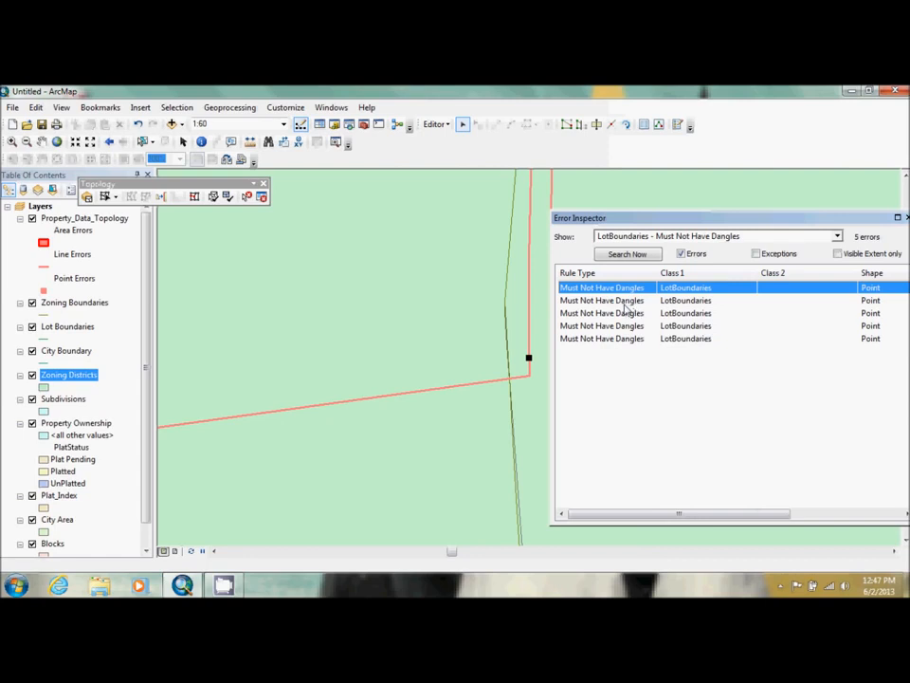
right_click(620, 301)
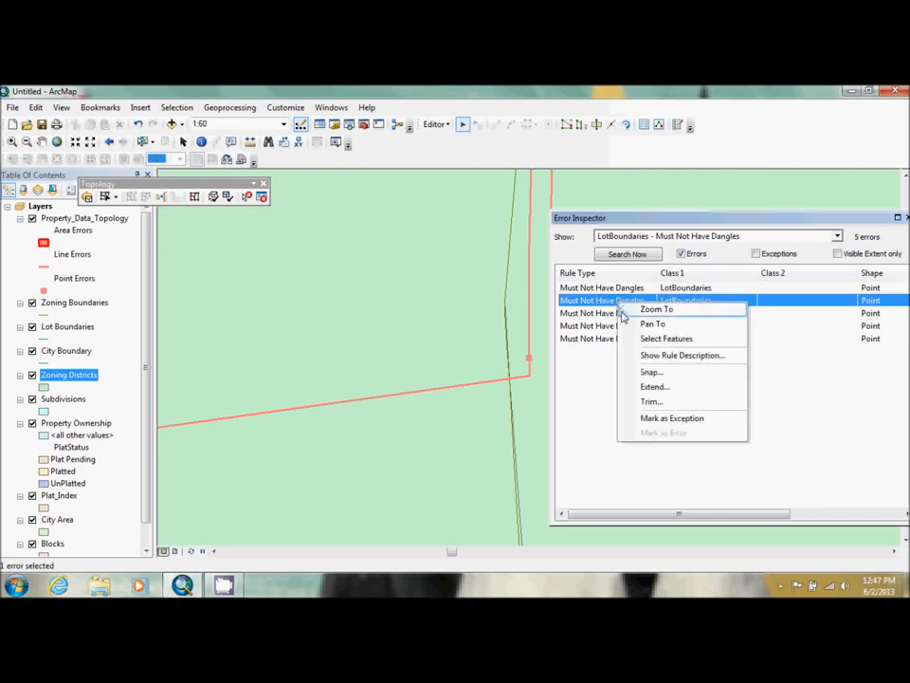
left_click(628, 324)
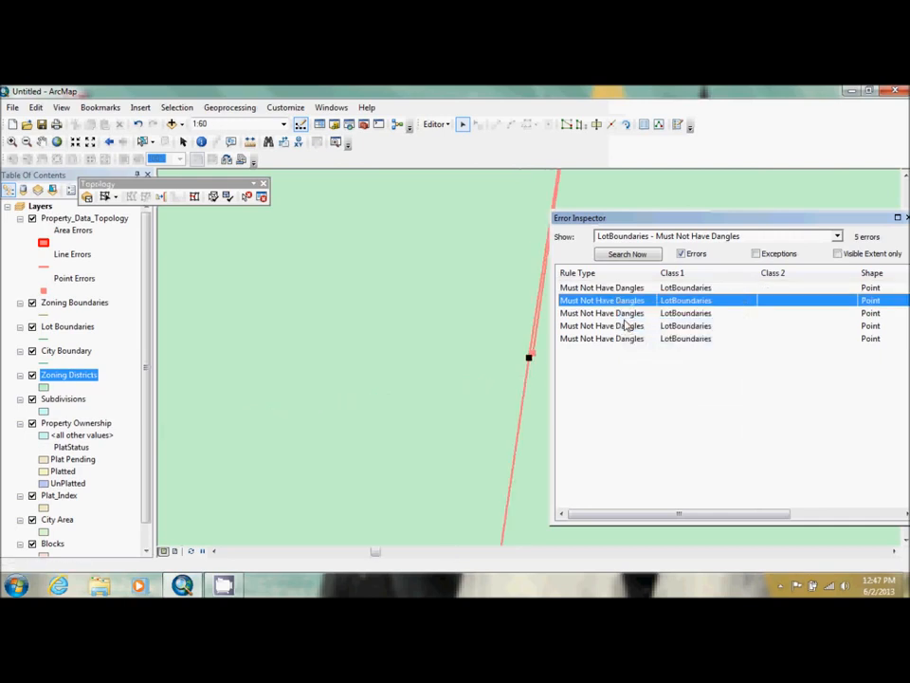
left_click(616, 314)
right_click(616, 314)
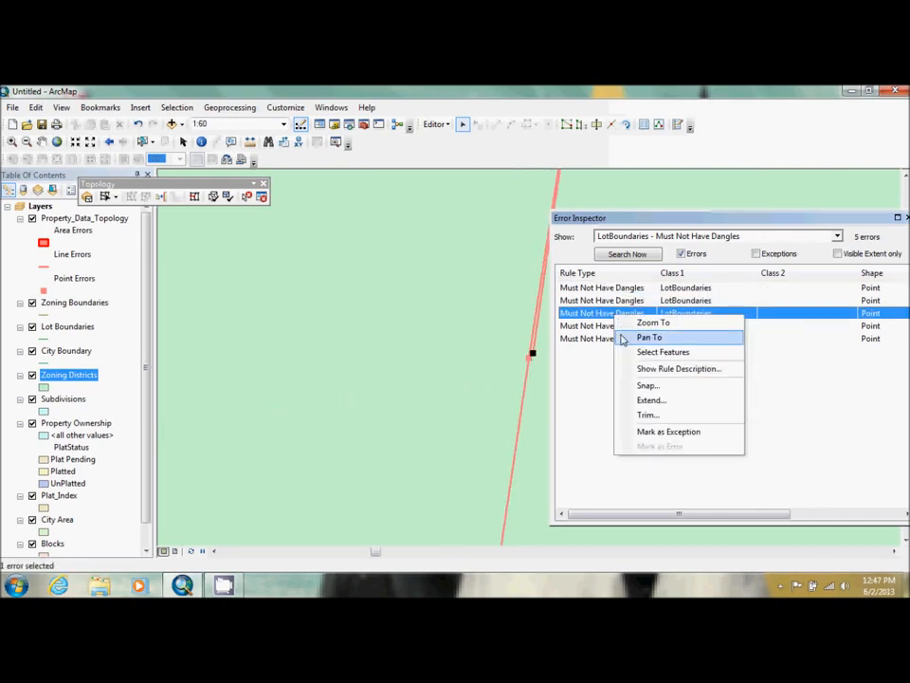
left_click(626, 337)
left_click(617, 327)
right_click(617, 326)
left_click(626, 348)
left_click(618, 339)
right_click(618, 340)
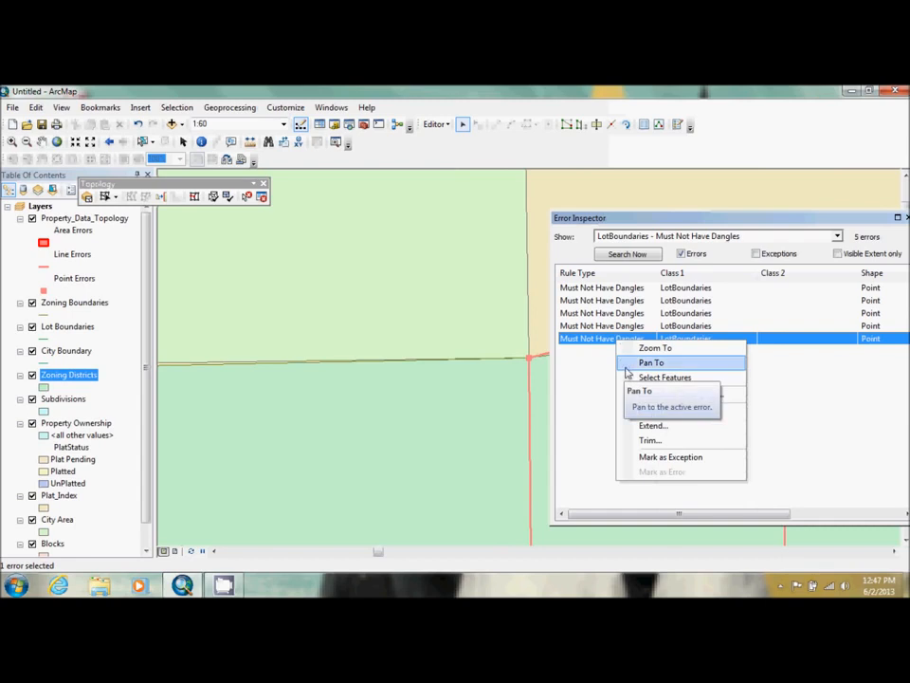
left_click(626, 366)
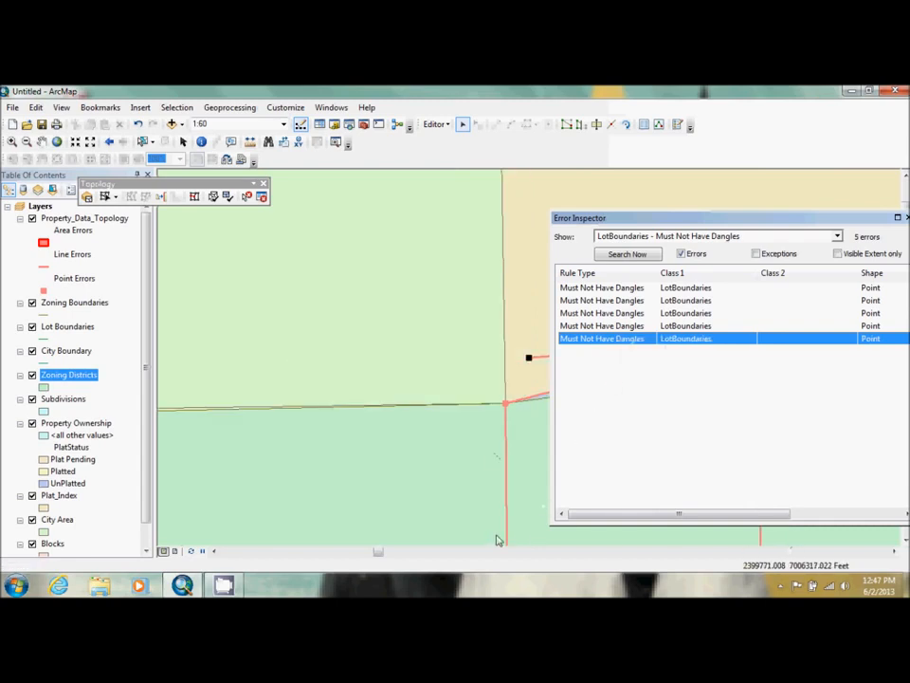
Step: Select the lot boundary line belonging to the last listed dangle error to see which line it concerns
left_click(893, 555)
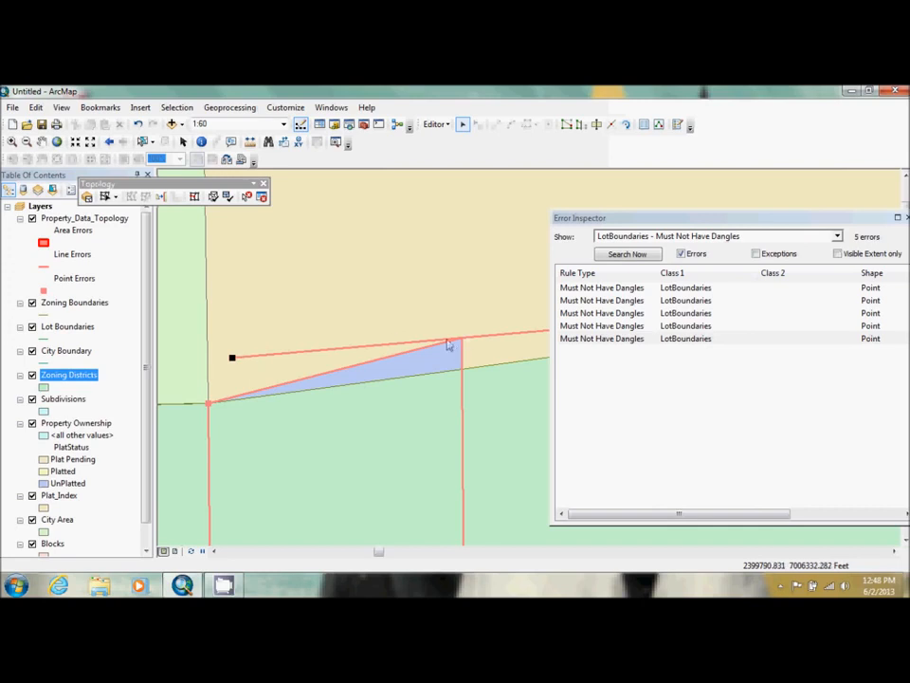
right_click(587, 342)
left_click(610, 377)
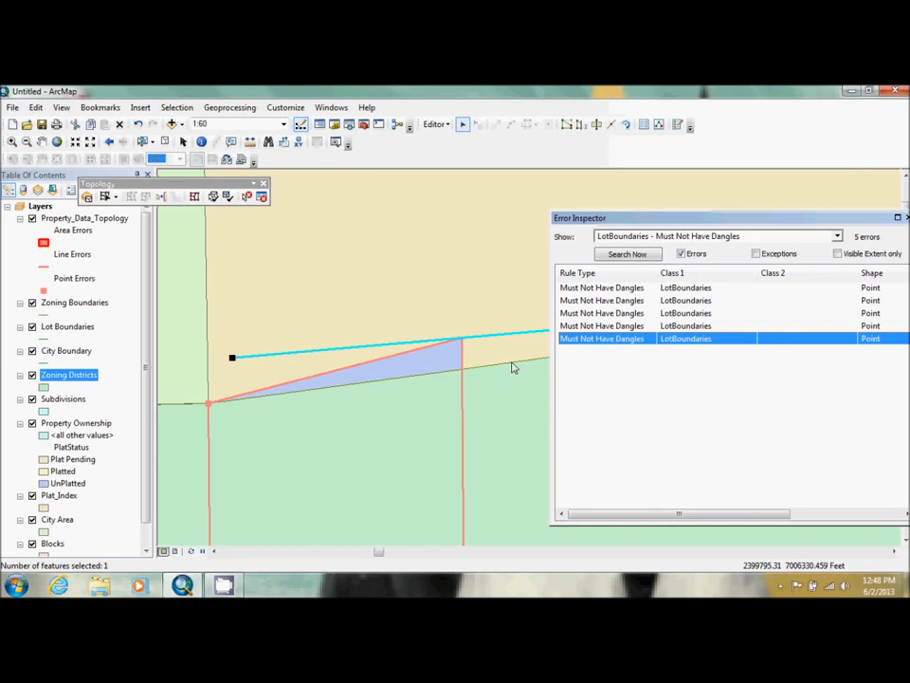
Step: Load the Topology2 bookmark file, zoom the map to that bookmark and close the Bookmarks Manager
left_click(102, 111)
left_click(132, 138)
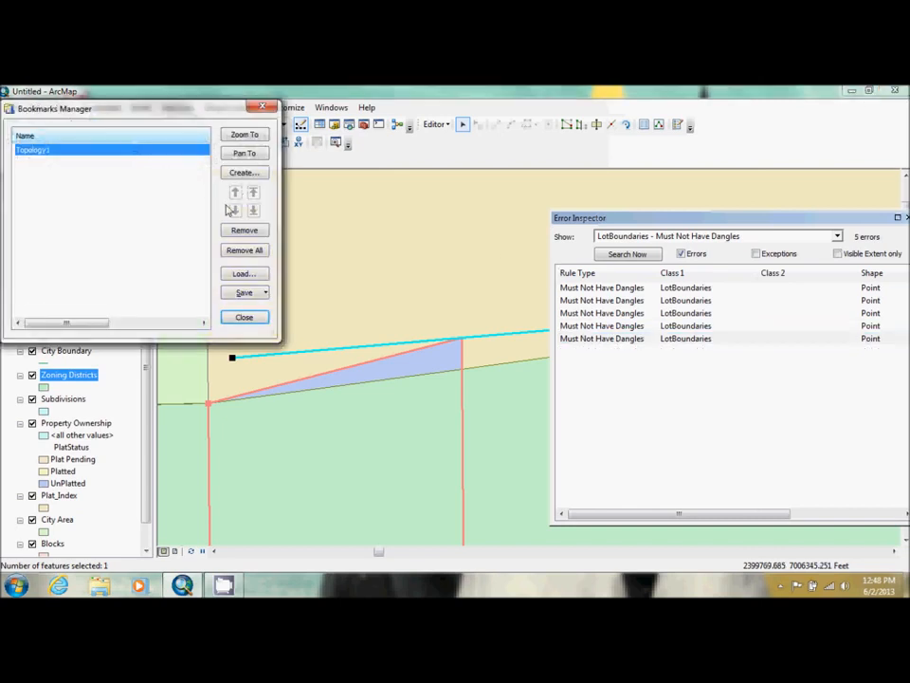
left_click(244, 273)
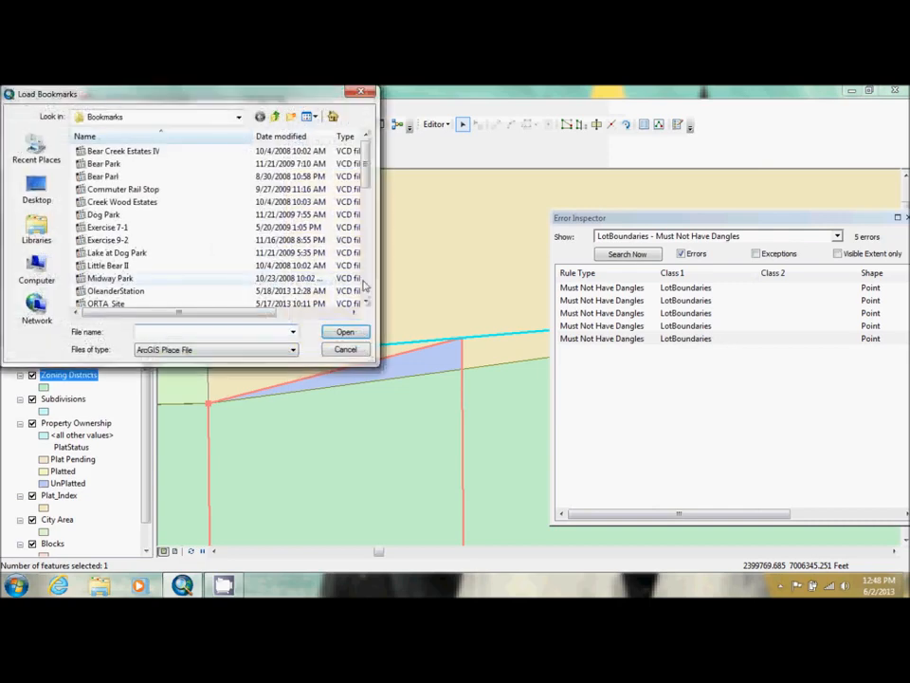
scroll(363, 284, "down", 15)
double_click(121, 231)
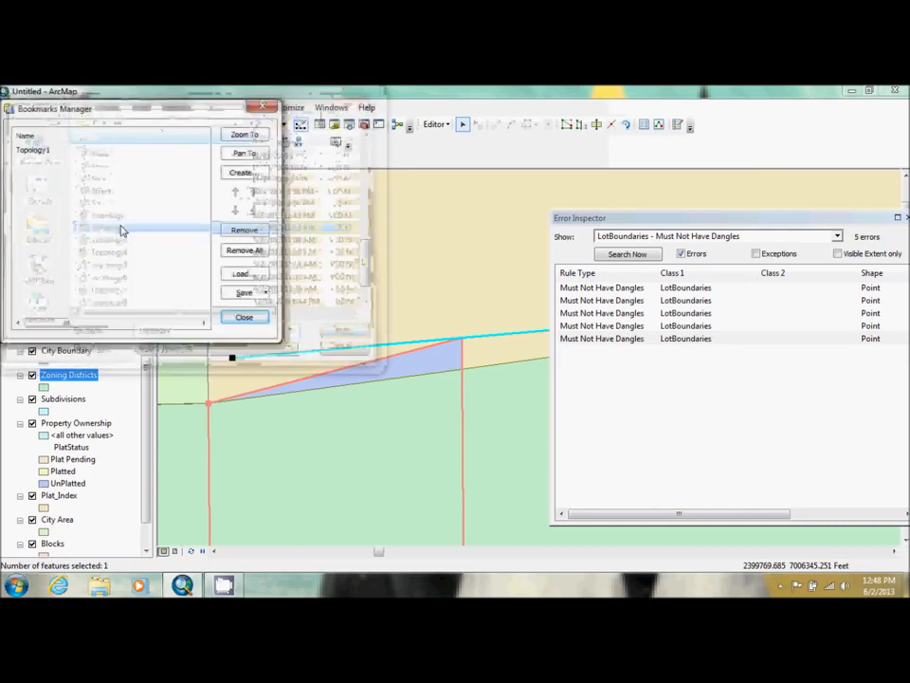
left_click(250, 138)
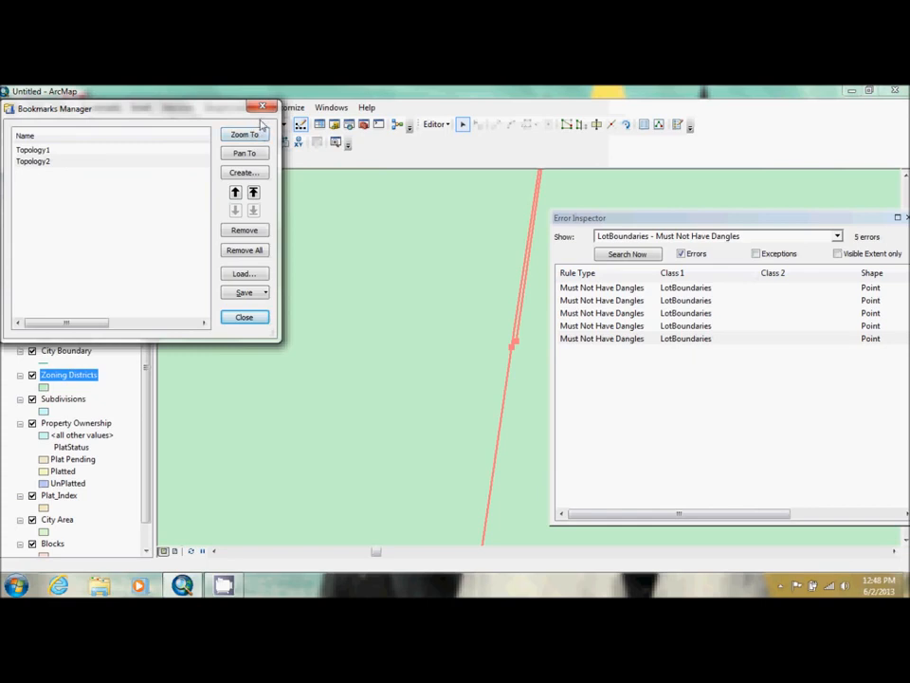
left_click(265, 109)
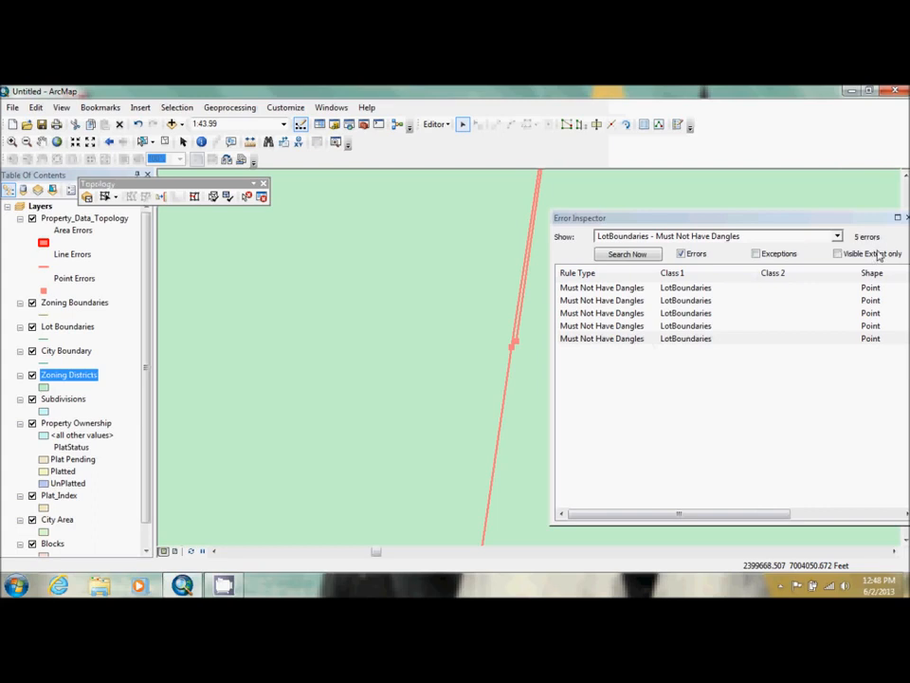
Step: Restrict the LotBoundaries dangle search to the visible extent, rerun it and highlight the first listed error
left_click(838, 253)
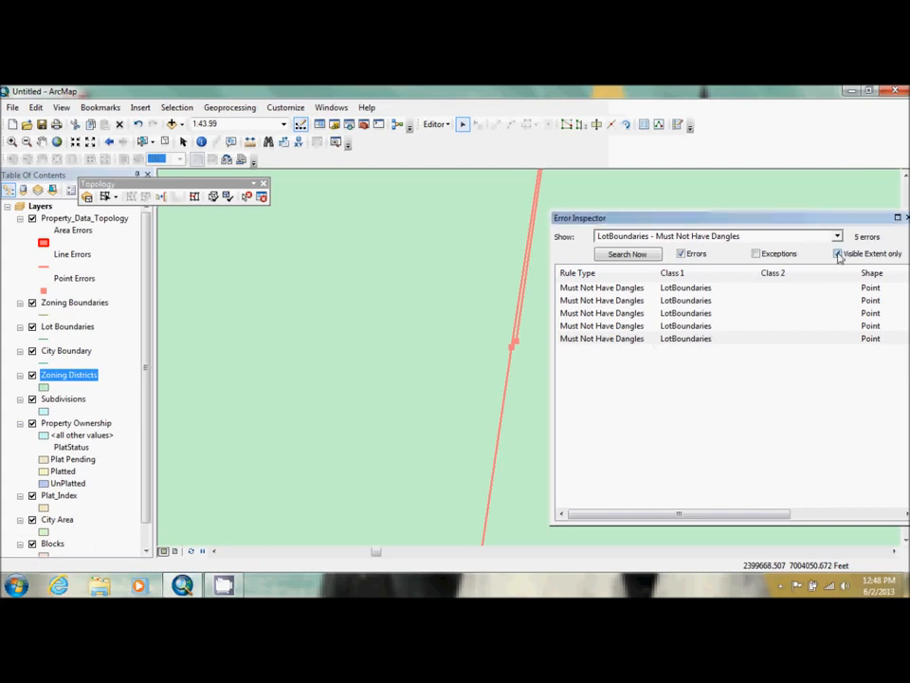
left_click(641, 258)
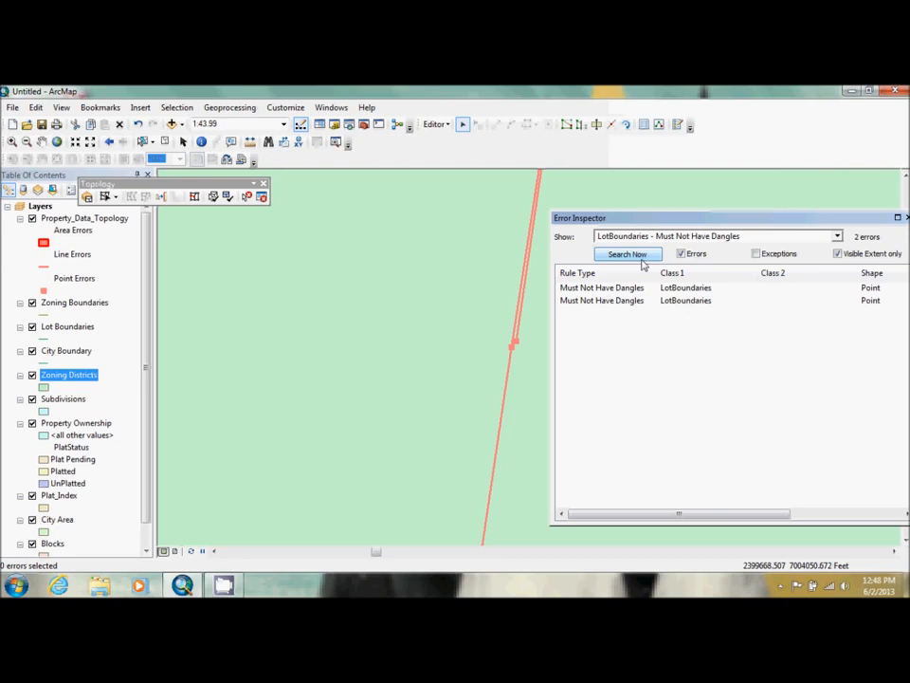
left_click(626, 289)
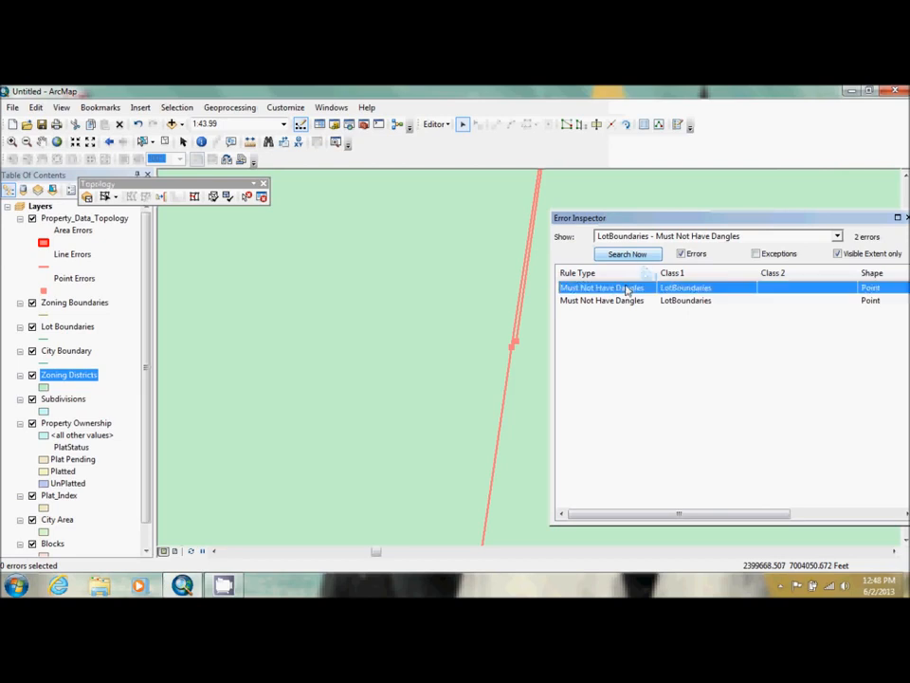
Step: Snap the second listed LotBoundaries dangle with a snap tolerance of 1 and validate the topology in the current extent
left_click(626, 300)
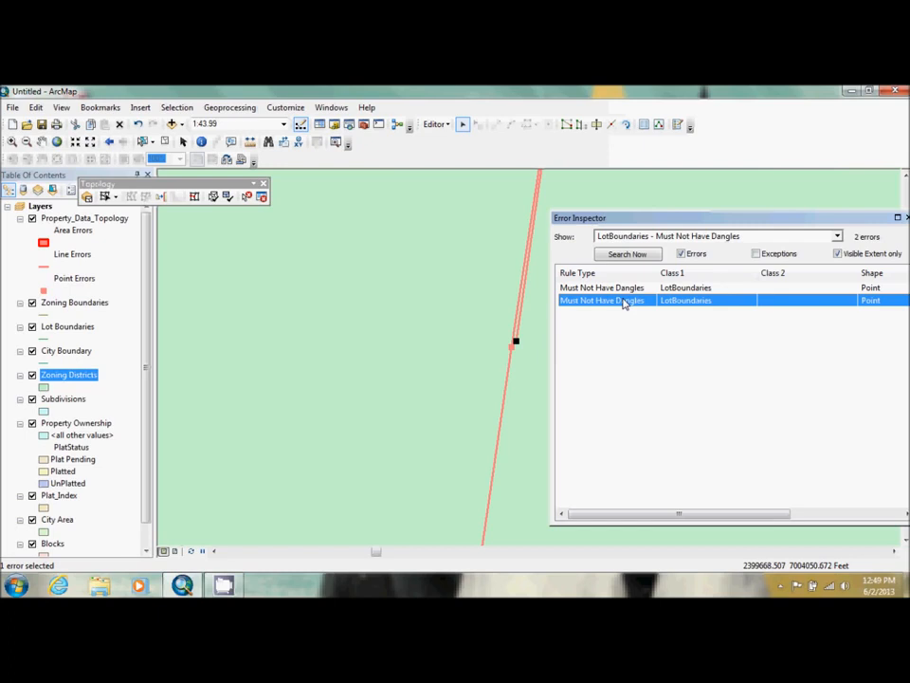
right_click(624, 304)
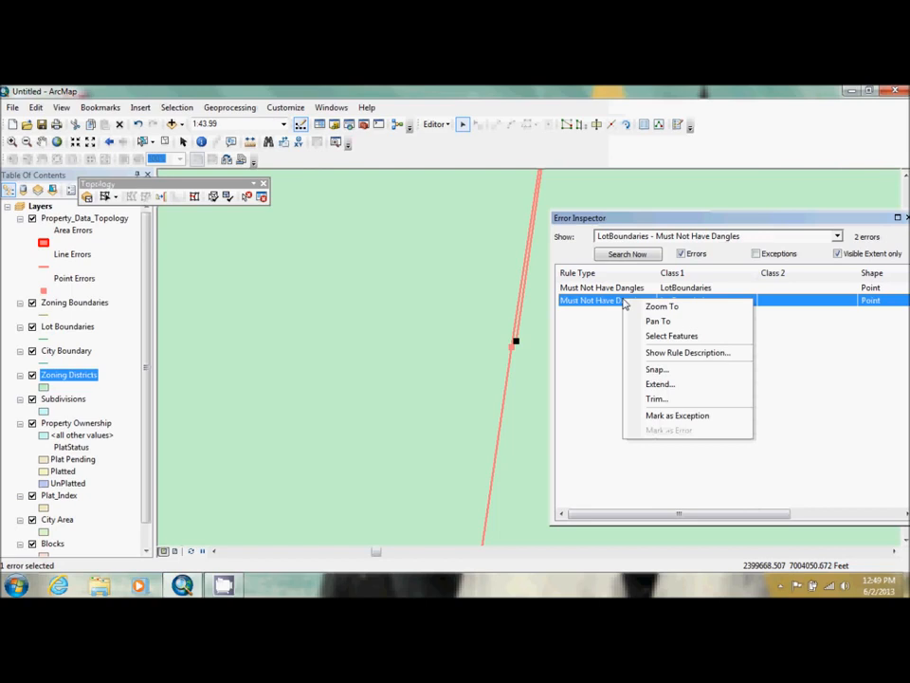
left_click(706, 370)
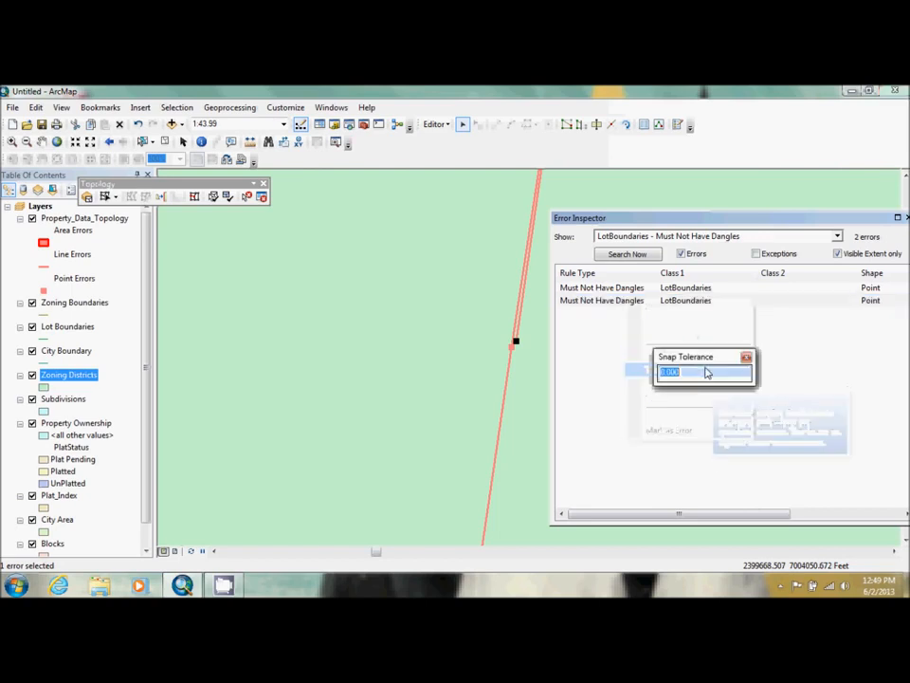
type("1")
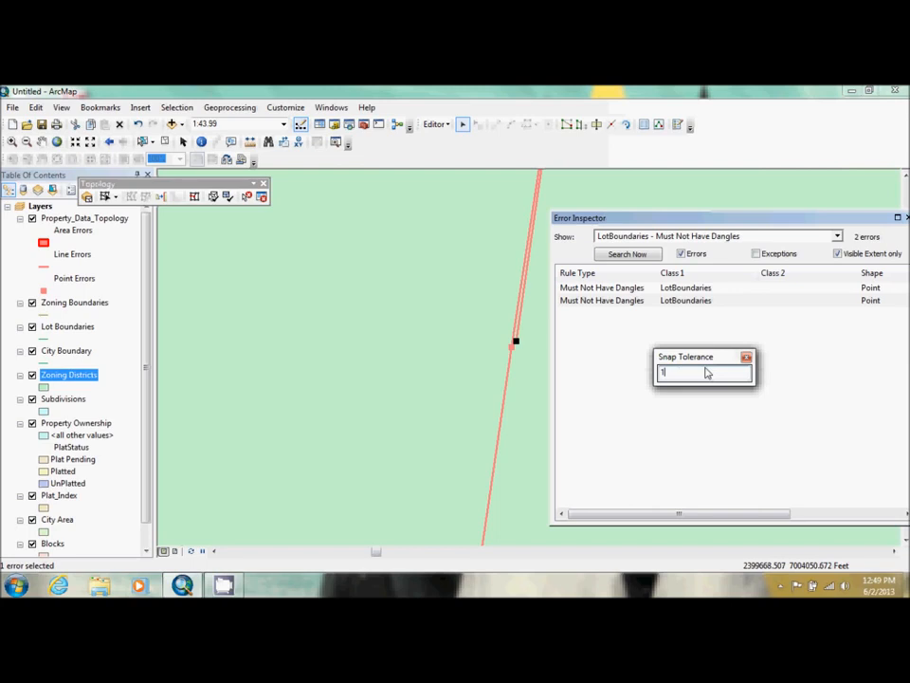
key("Return")
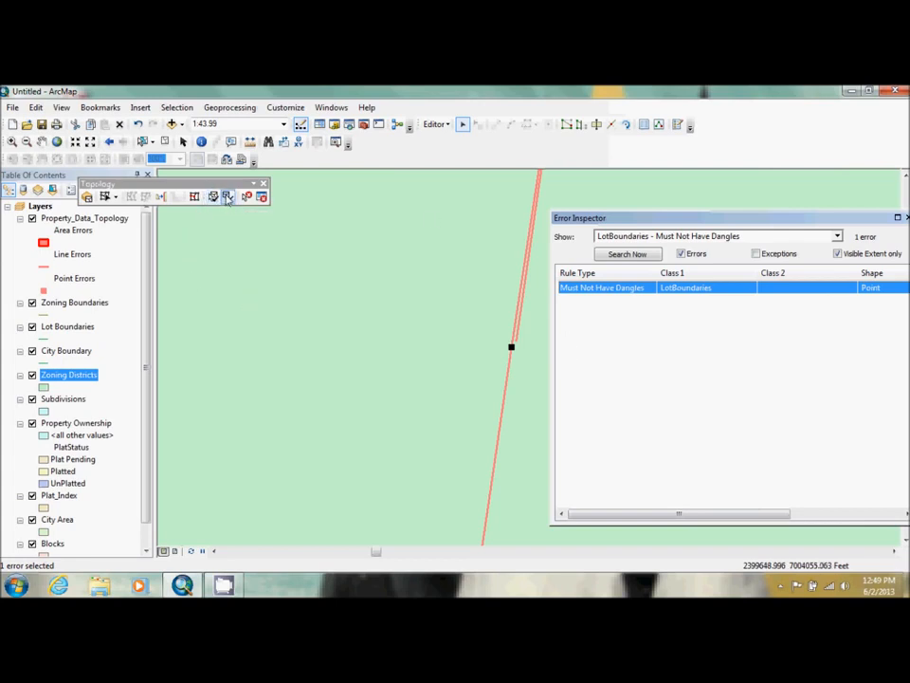
left_click(227, 196)
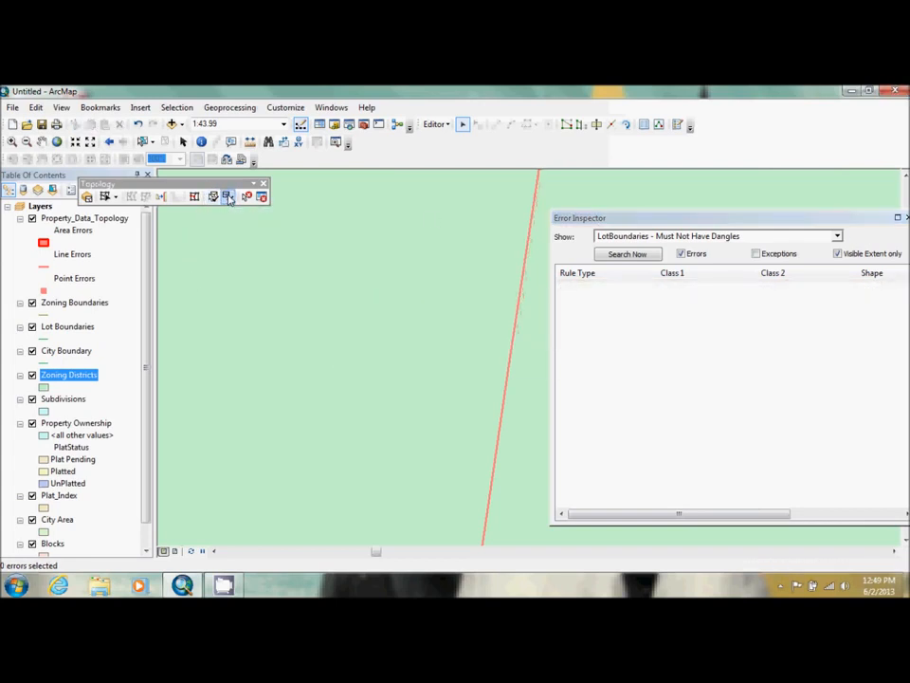
Step: Search for LotBoundaries dangles beyond the visible extent, then examine the first two listed errors on the map
left_click(631, 255)
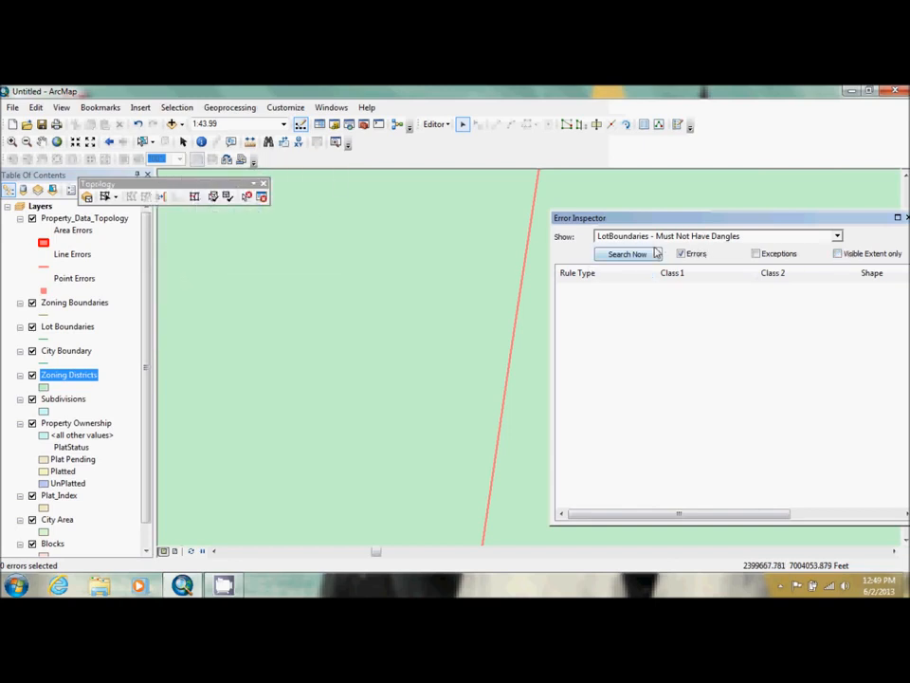
left_click(611, 255)
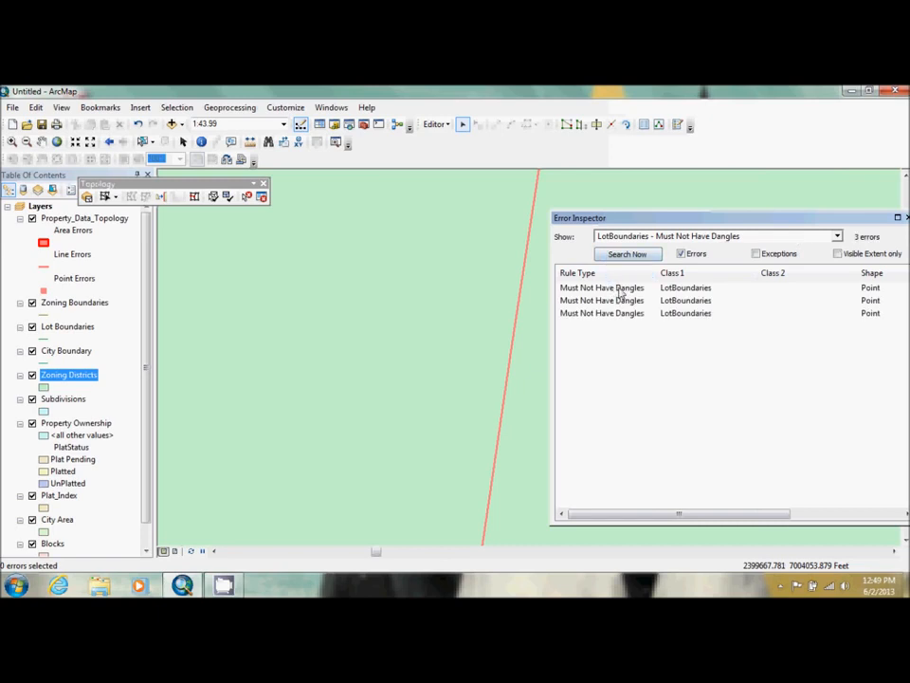
left_click(622, 289)
right_click(619, 293)
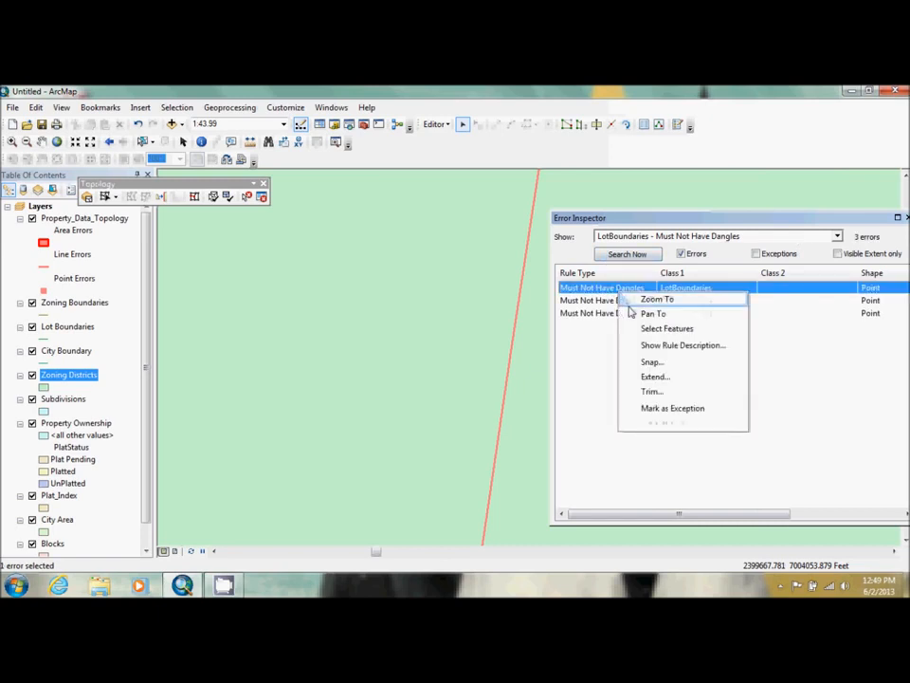
left_click(634, 314)
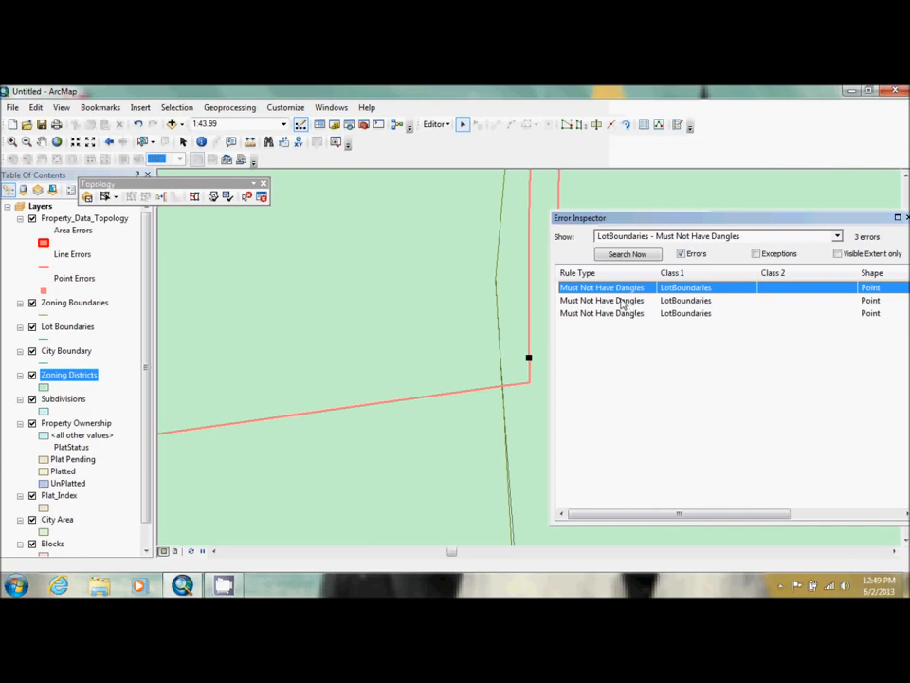
right_click(623, 303)
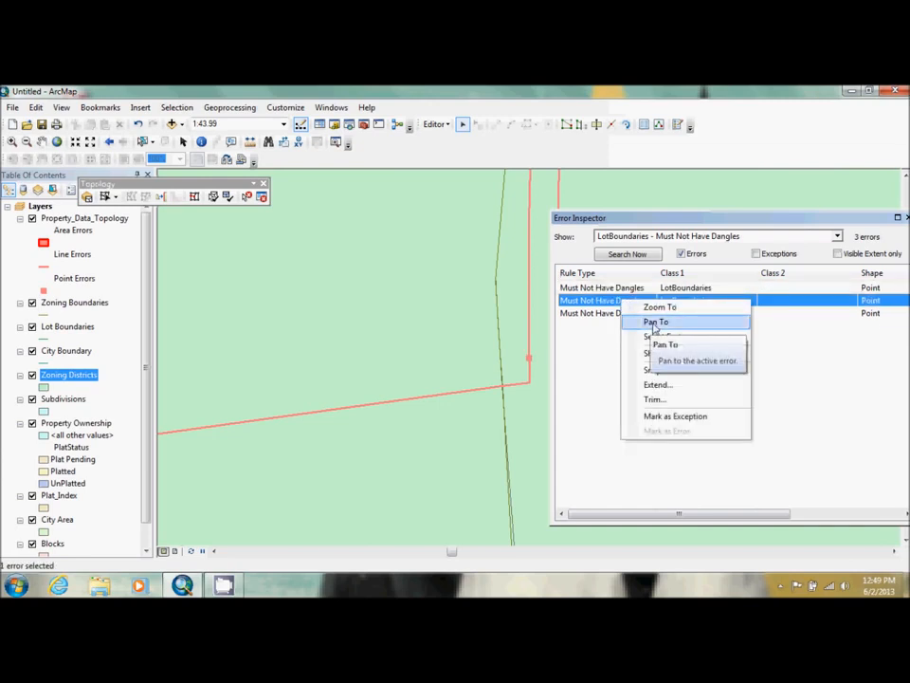
left_click(654, 323)
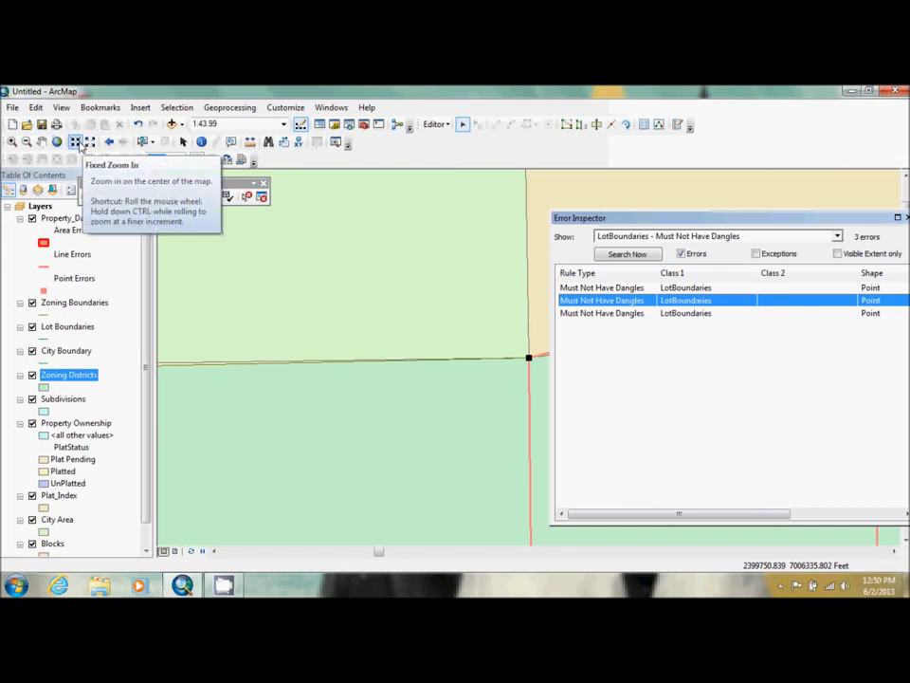
left_click(76, 142)
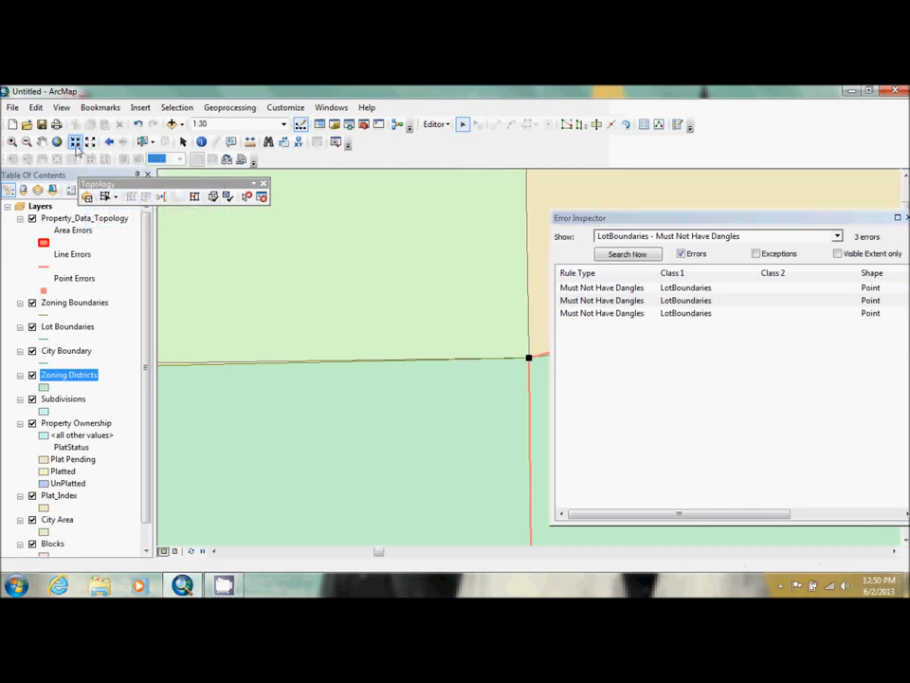
left_click(75, 144)
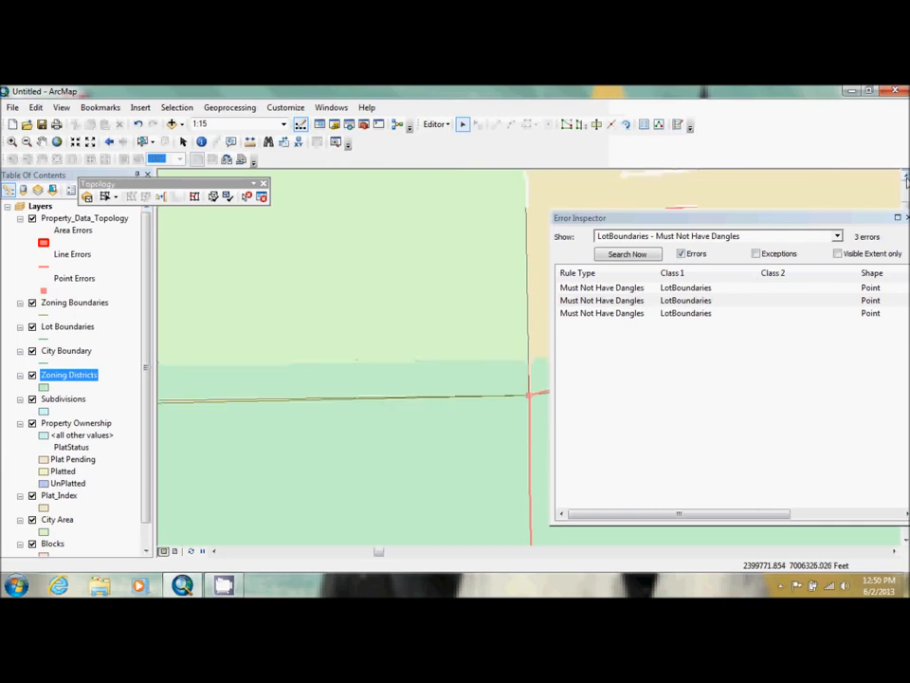
left_click_drag(819, 222, 309, 234)
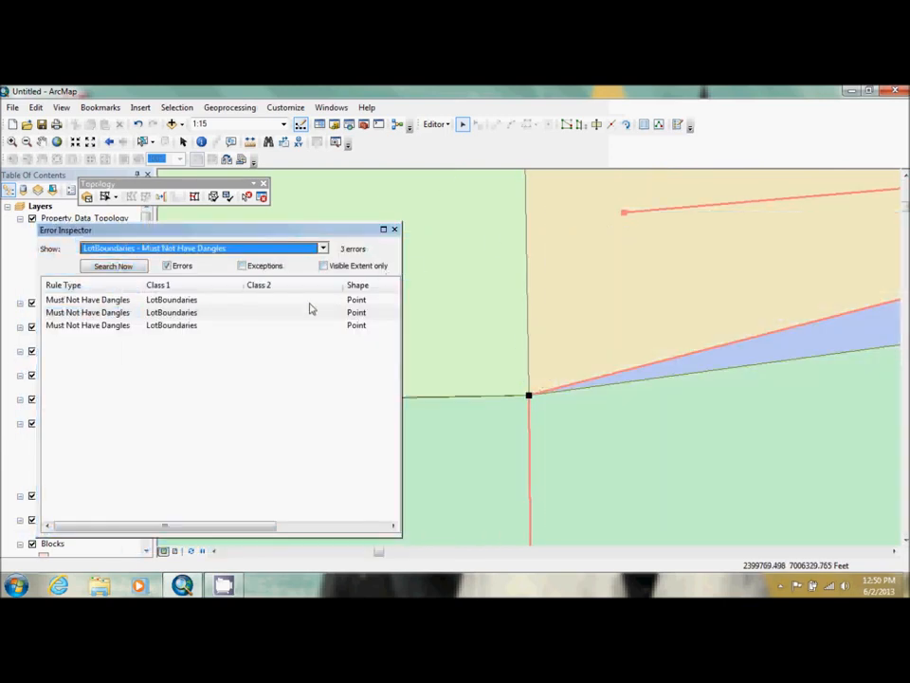
Step: Try to snap the third listed LotBoundaries dangle with a snap tolerance of 1
left_click(163, 327)
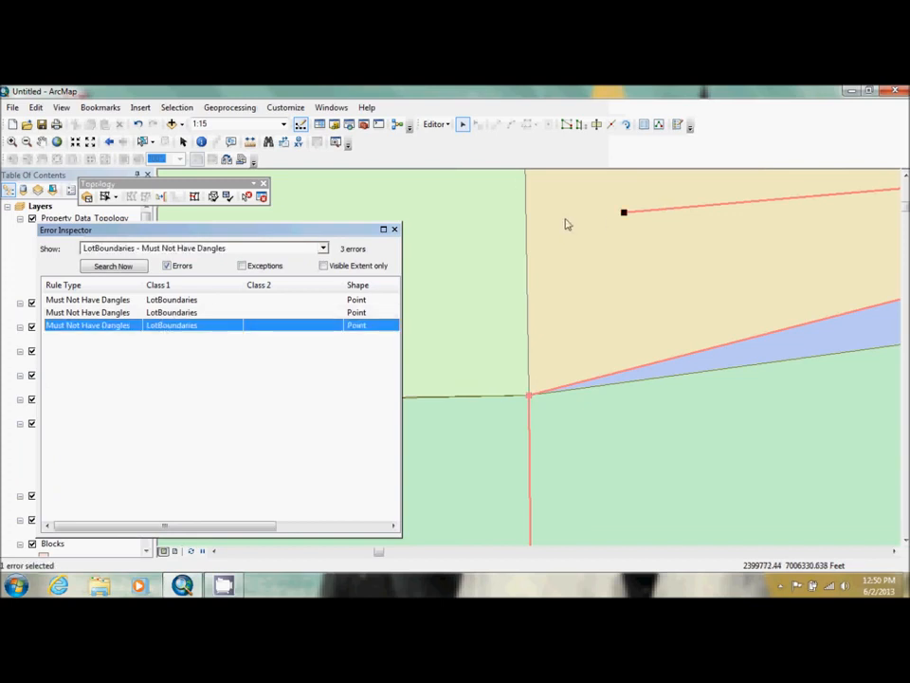
right_click(177, 325)
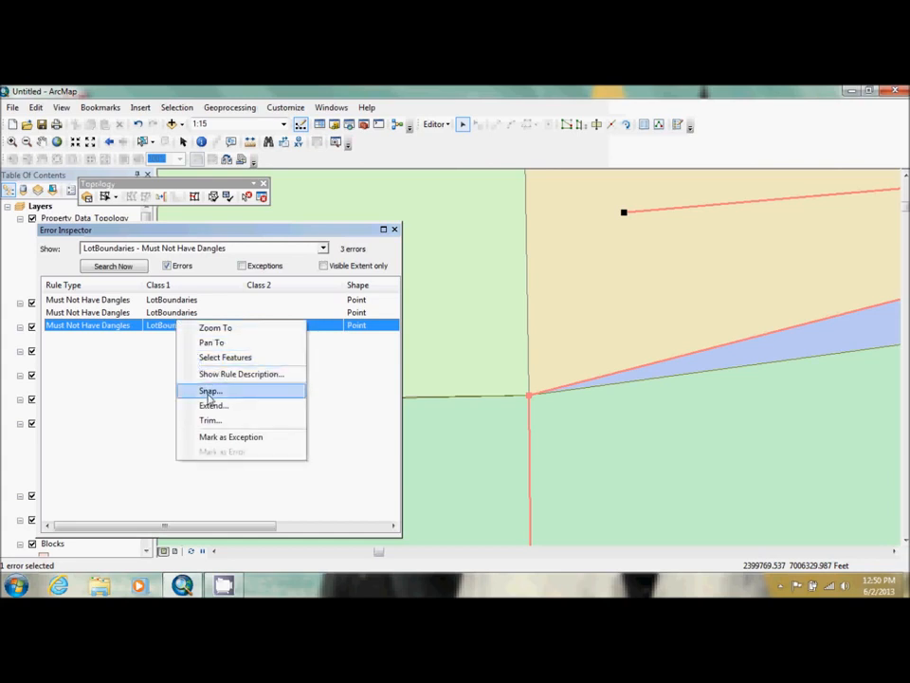
left_click(213, 391)
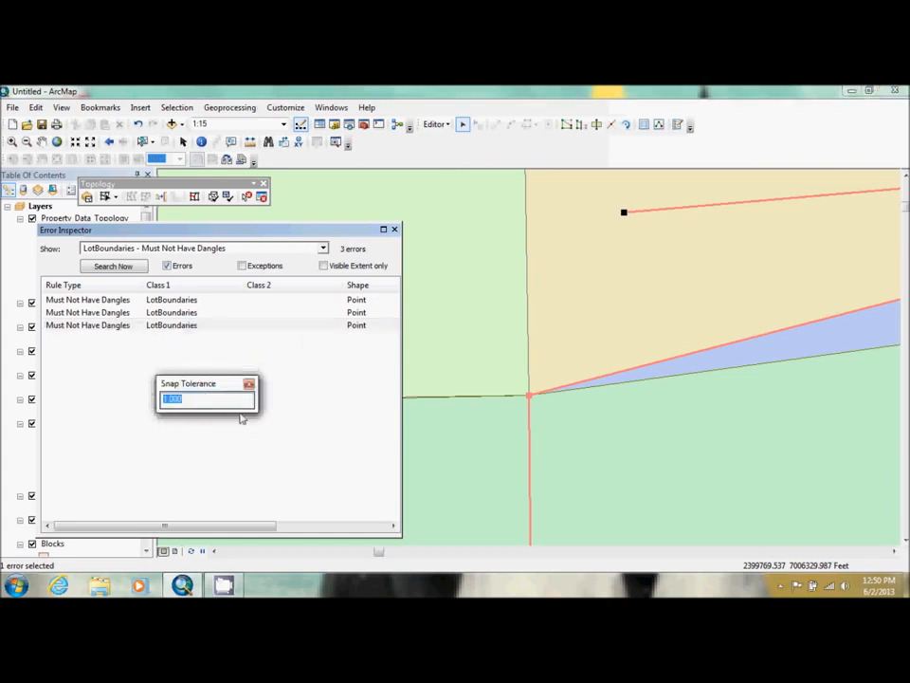
key("Return")
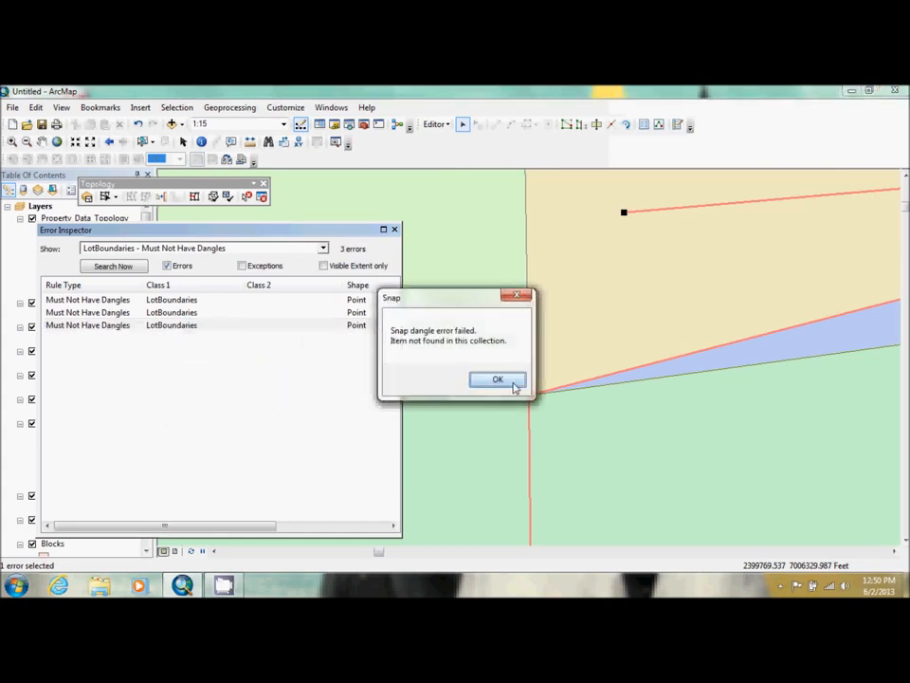
left_click(510, 382)
Step: Measure the gap between the third dangle's line end and the nearby zoning boundary endpoint
left_click(249, 141)
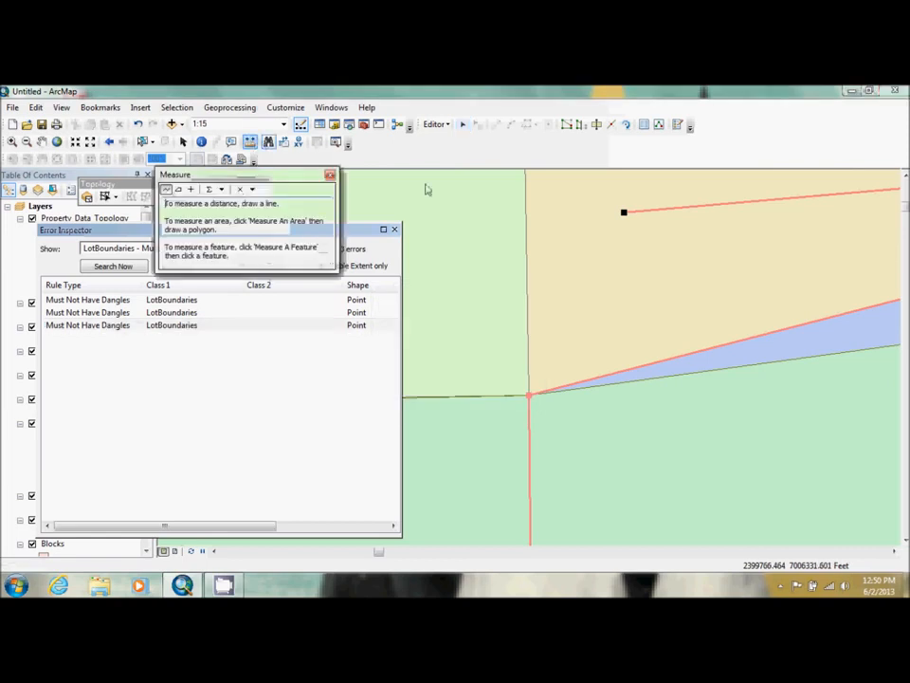
left_click(624, 212)
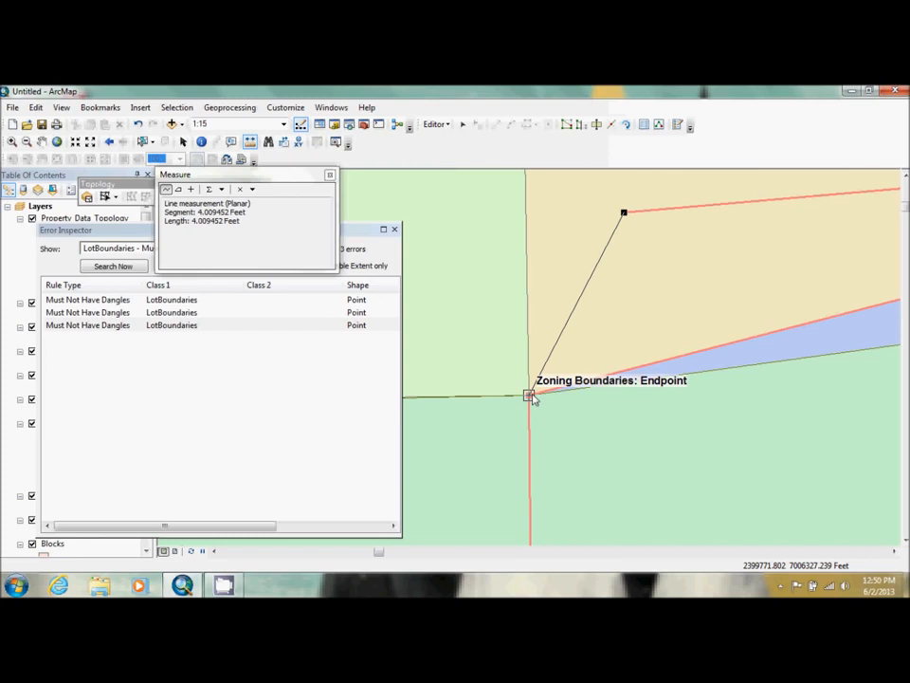
double_click(596, 270)
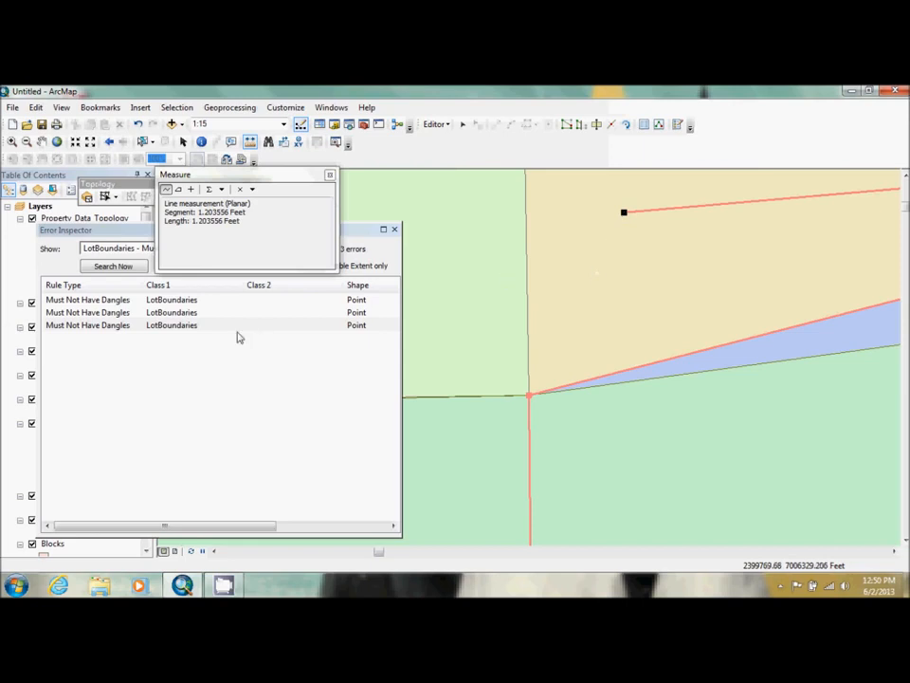
left_click(329, 174)
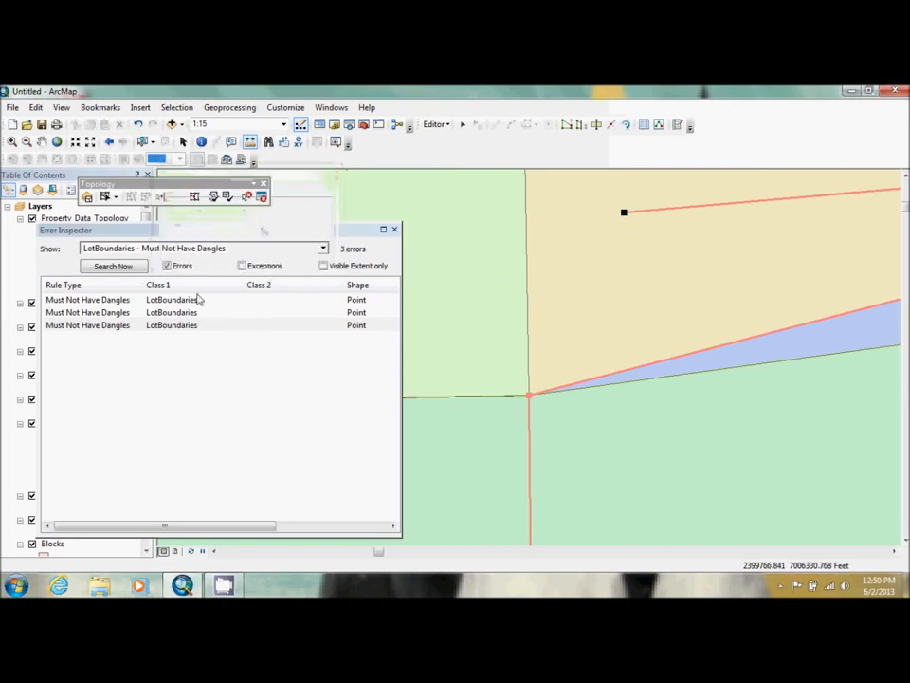
Step: Try to snap the third listed LotBoundaries dangle with a snap tolerance of 4
right_click(171, 325)
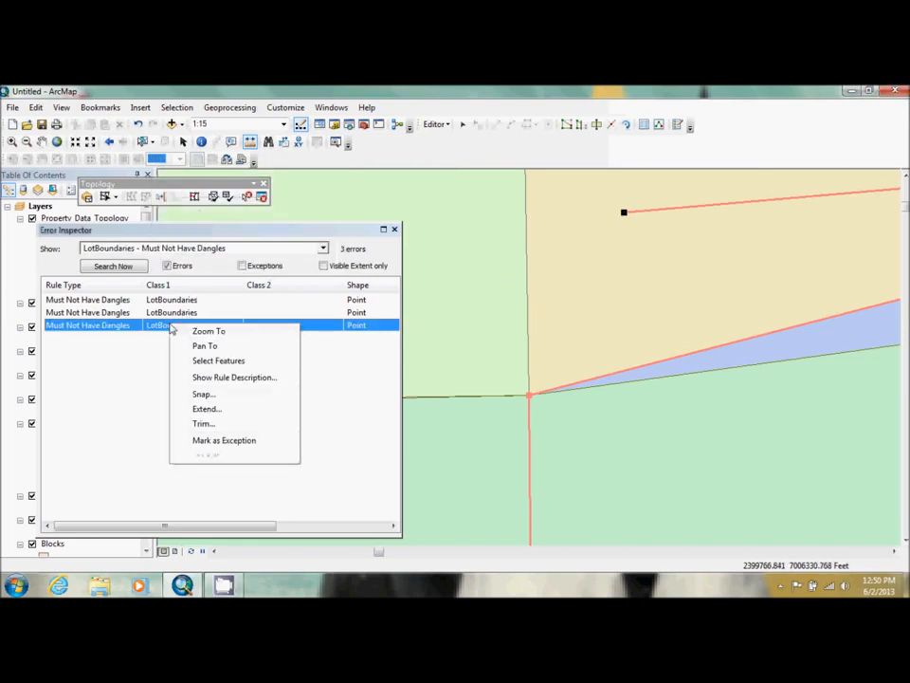
left_click(216, 398)
type("4")
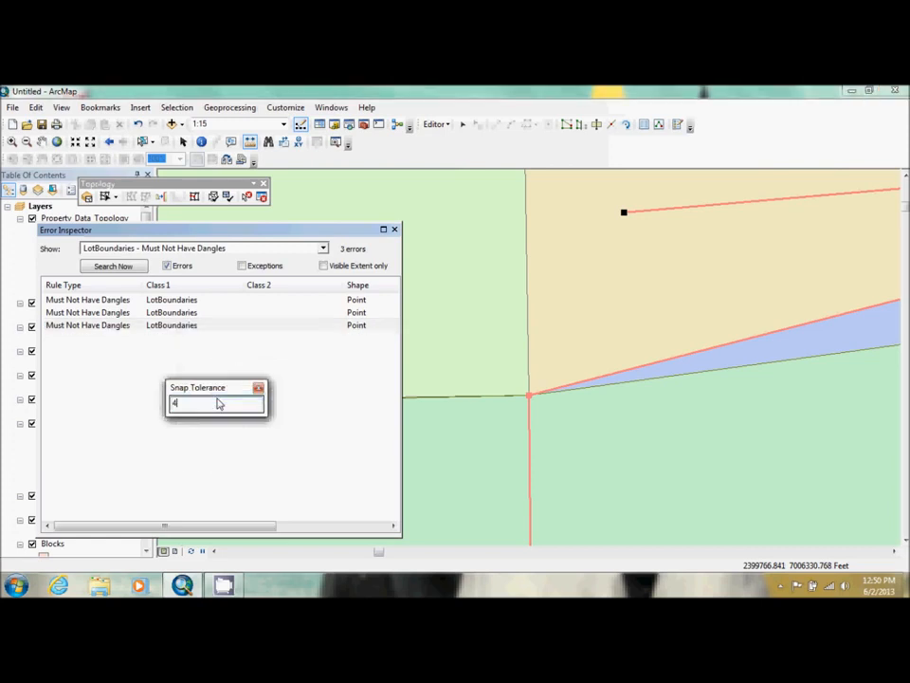
key("Return")
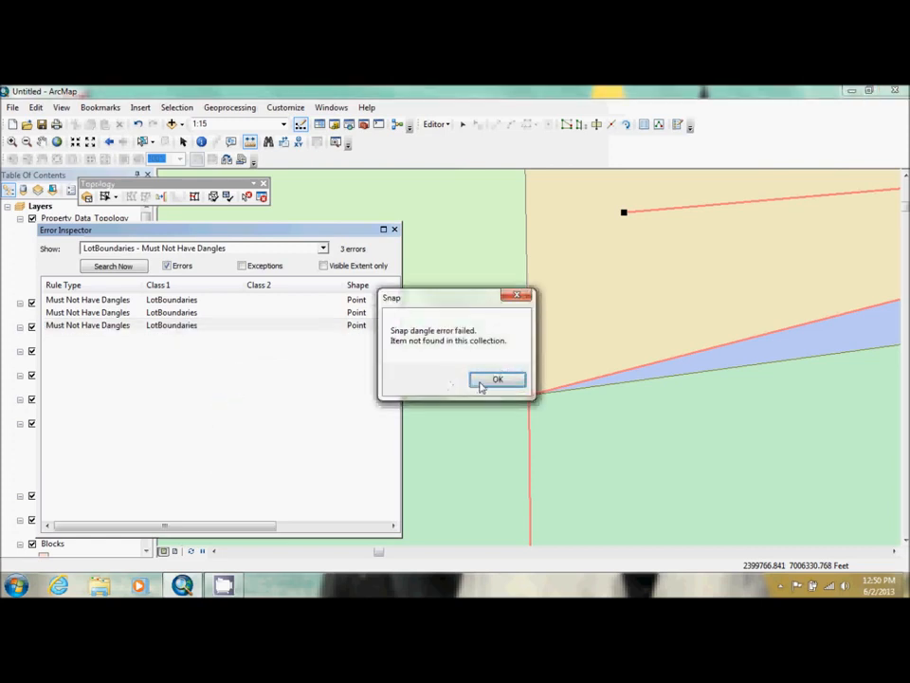
left_click(495, 379)
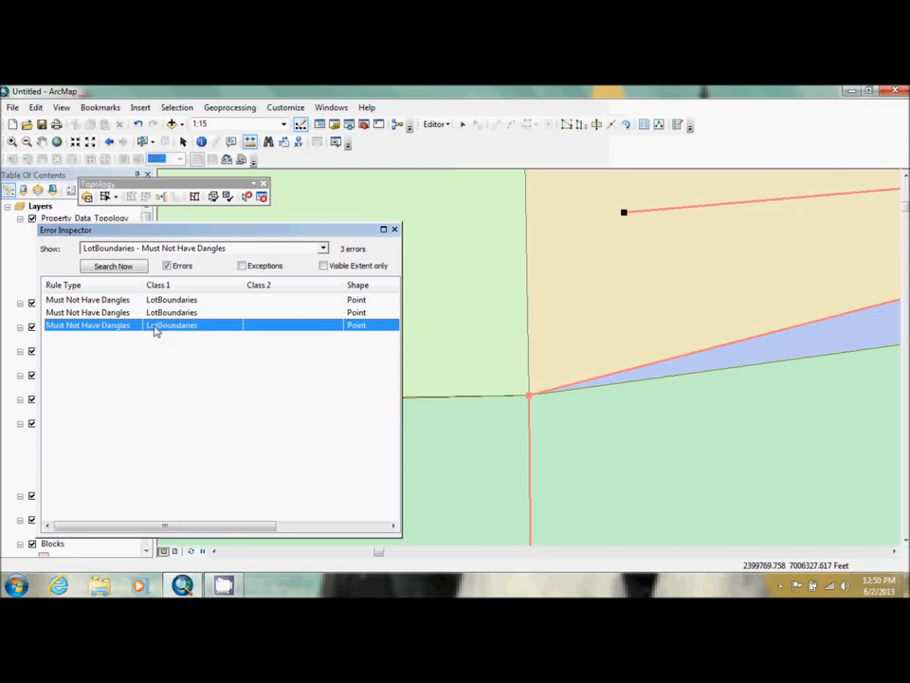
Step: Snap the third listed LotBoundaries dangle with a snap tolerance of 5 and validate the topology in the current extent
right_click(153, 330)
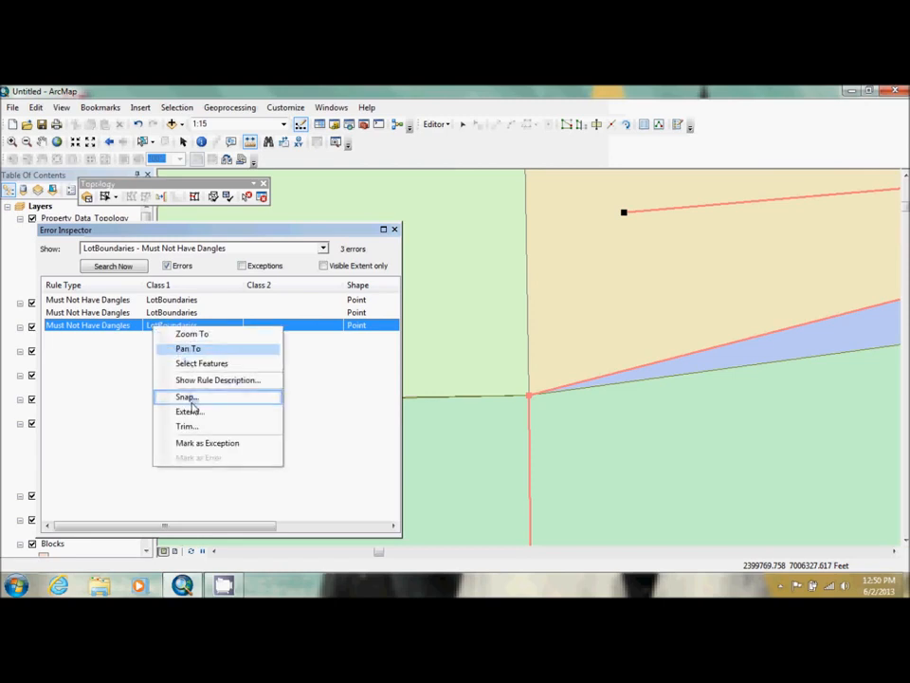
left_click(190, 396)
type("5")
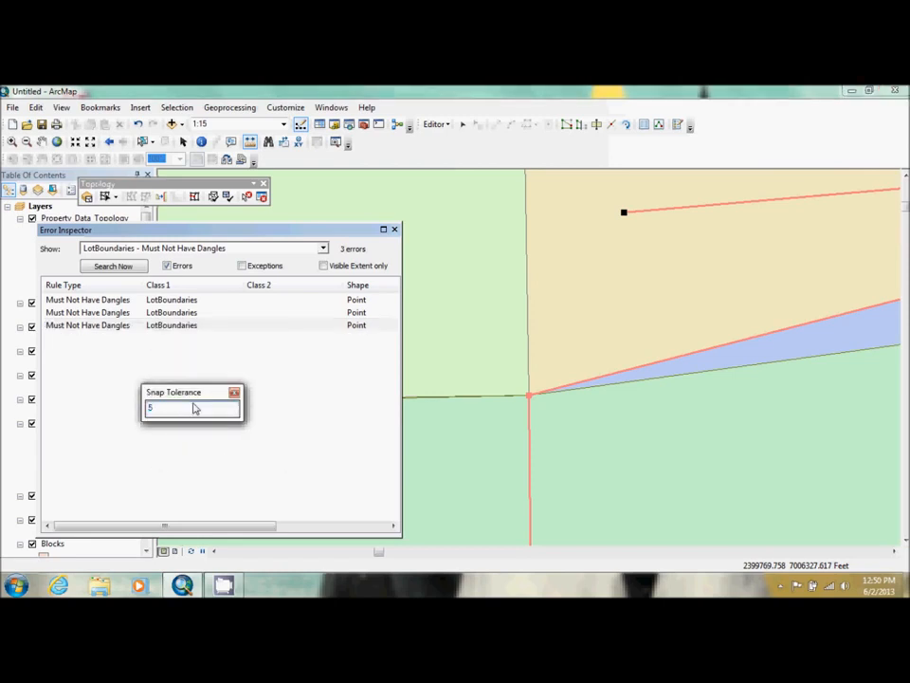
key("Return")
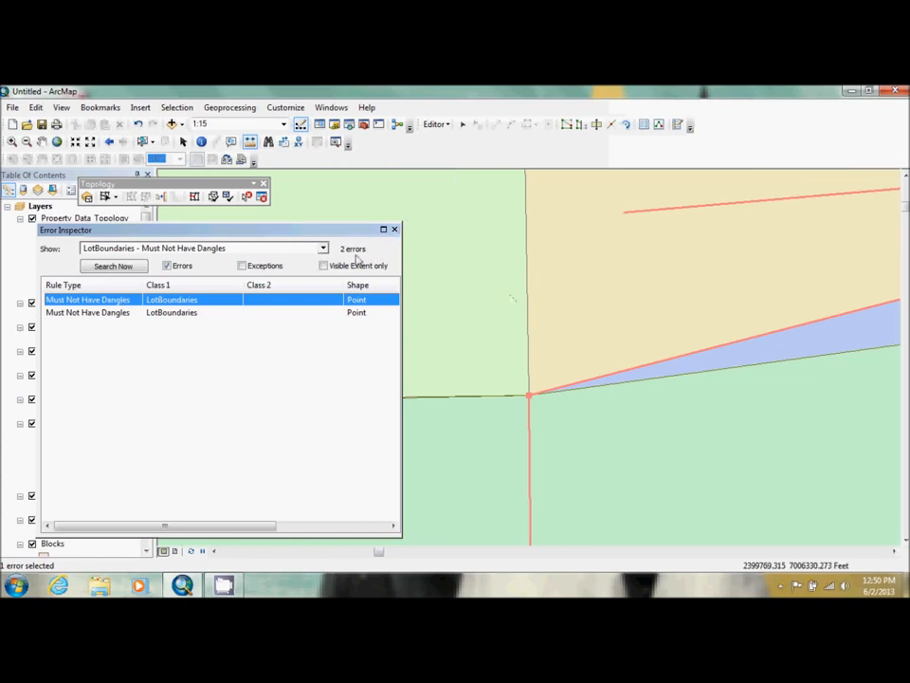
left_click(226, 197)
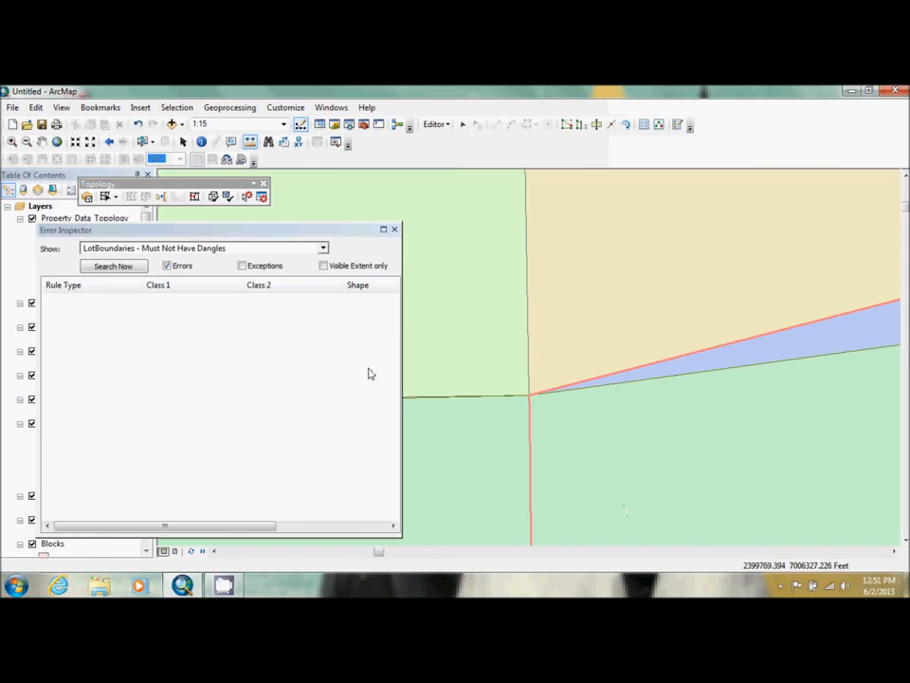
Step: Restrict the dangle error search to the visible extent and validate the topology around the snapped lot line at a scale of 1:60
left_click(90, 141)
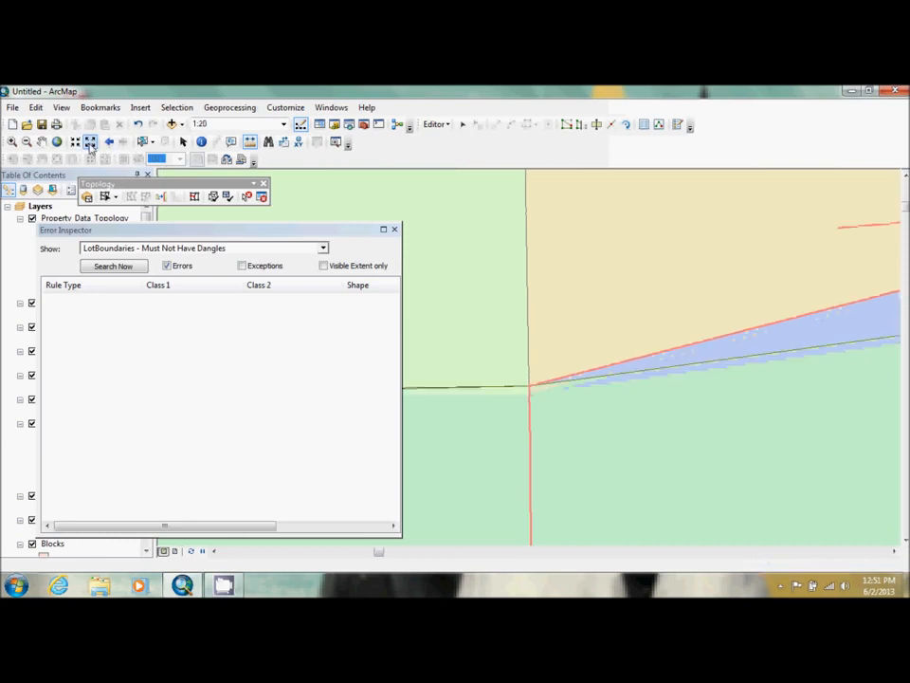
left_click(91, 144)
left_click(91, 144)
left_click(92, 144)
left_click(91, 144)
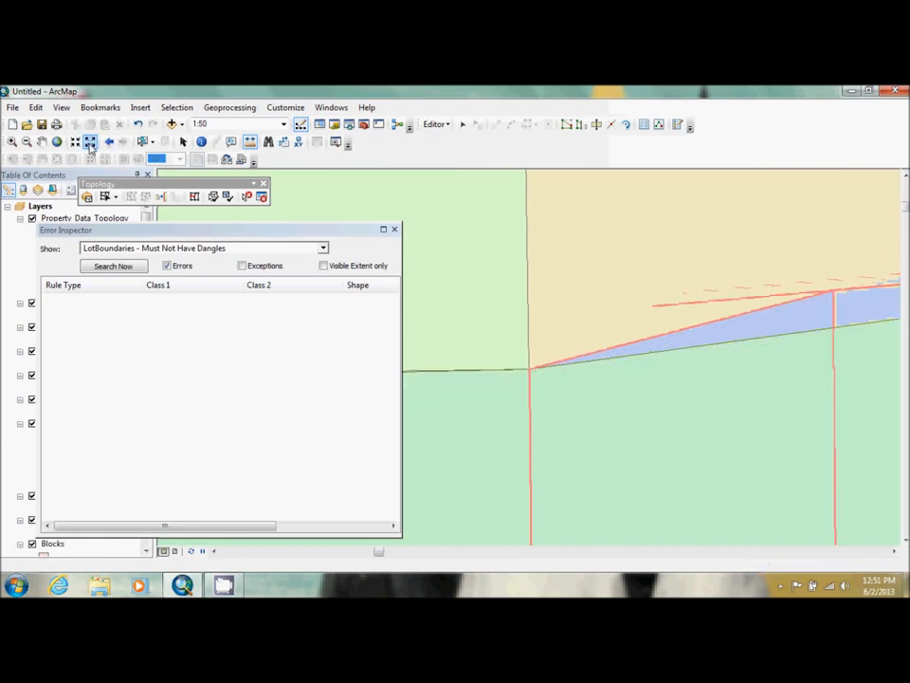
left_click(91, 144)
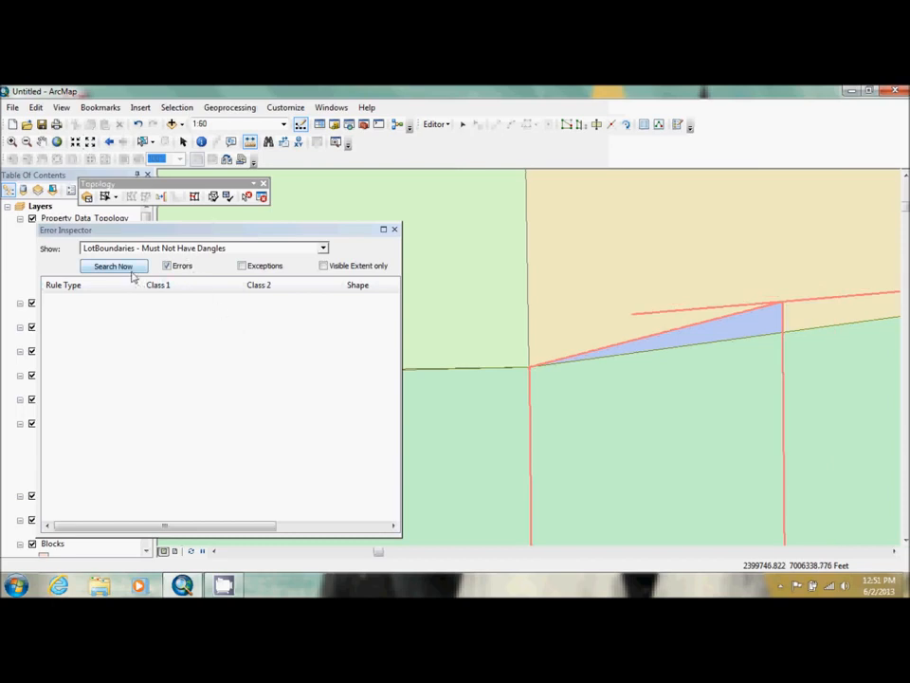
left_click(324, 266)
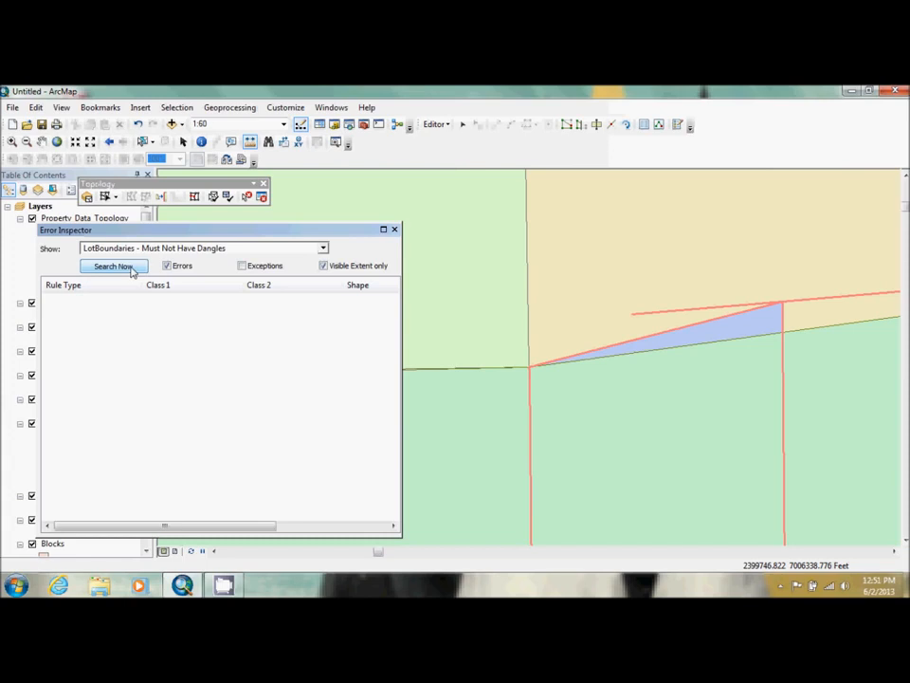
left_click(230, 198)
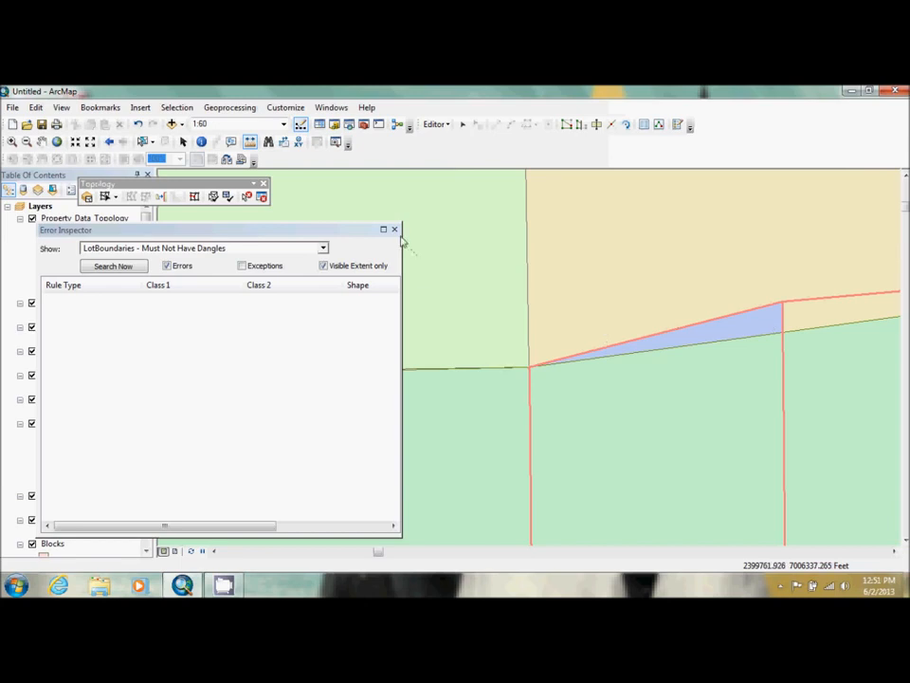
Step: Search for LotBoundaries Must Not Have Dangles errors without limiting the search to the visible extent
left_click_drag(317, 233, 814, 219)
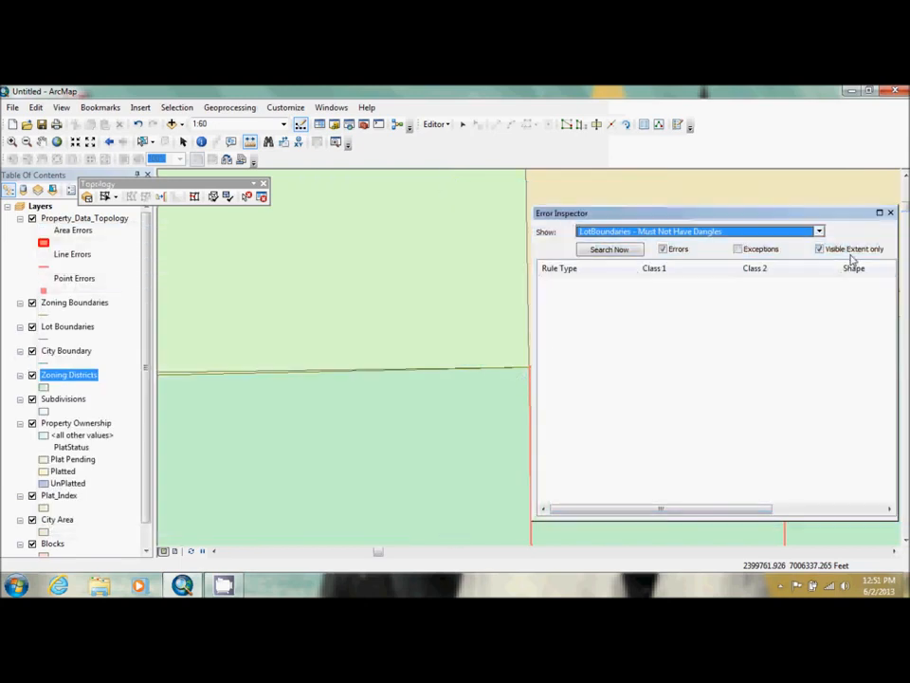
left_click(820, 249)
left_click(627, 252)
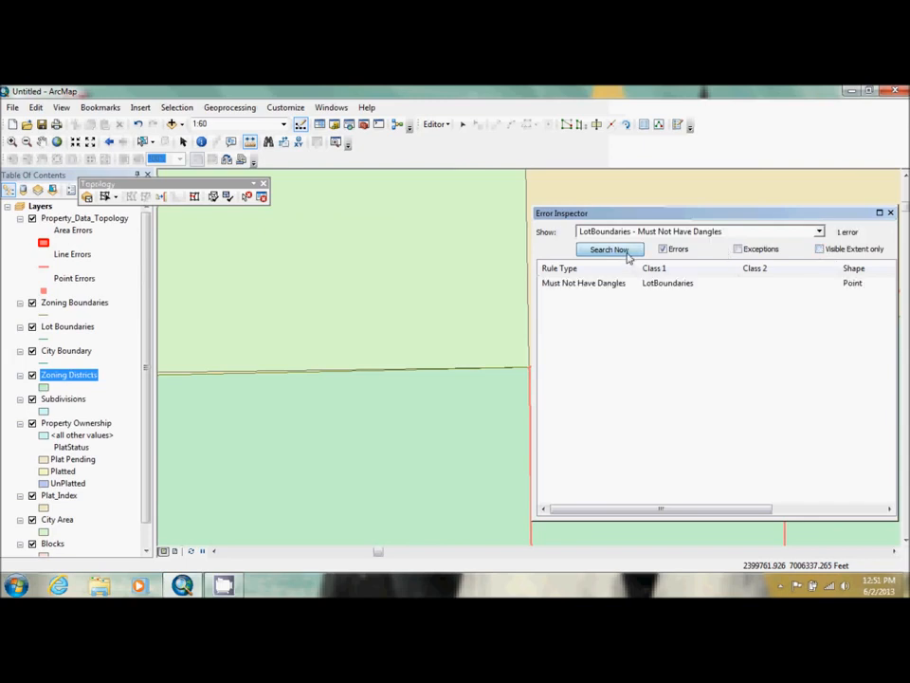
Step: Pan to the remaining LotBoundaries dangle error and mark it as an exception
left_click(650, 287)
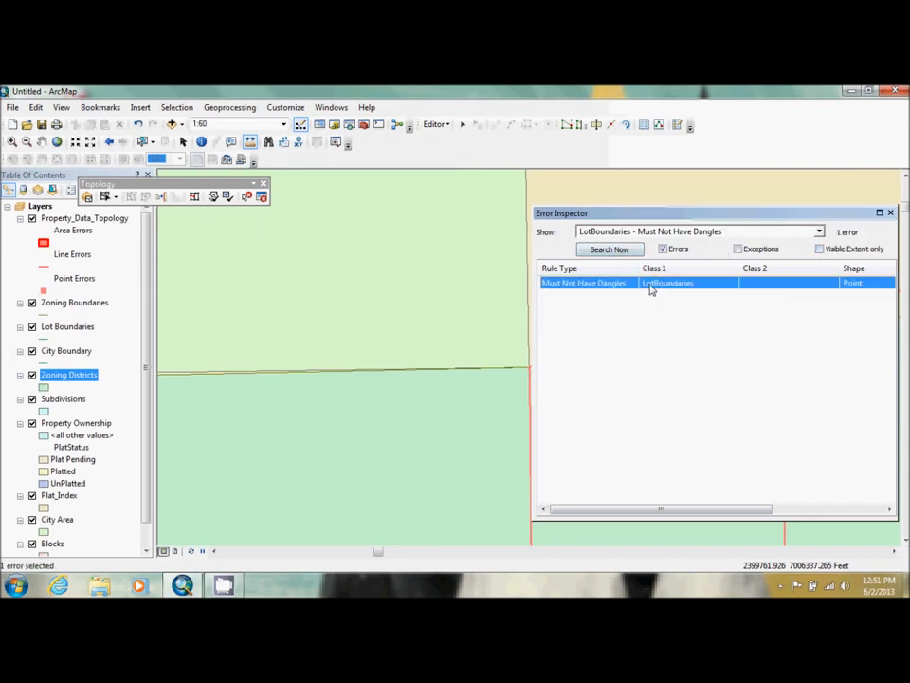
right_click(651, 291)
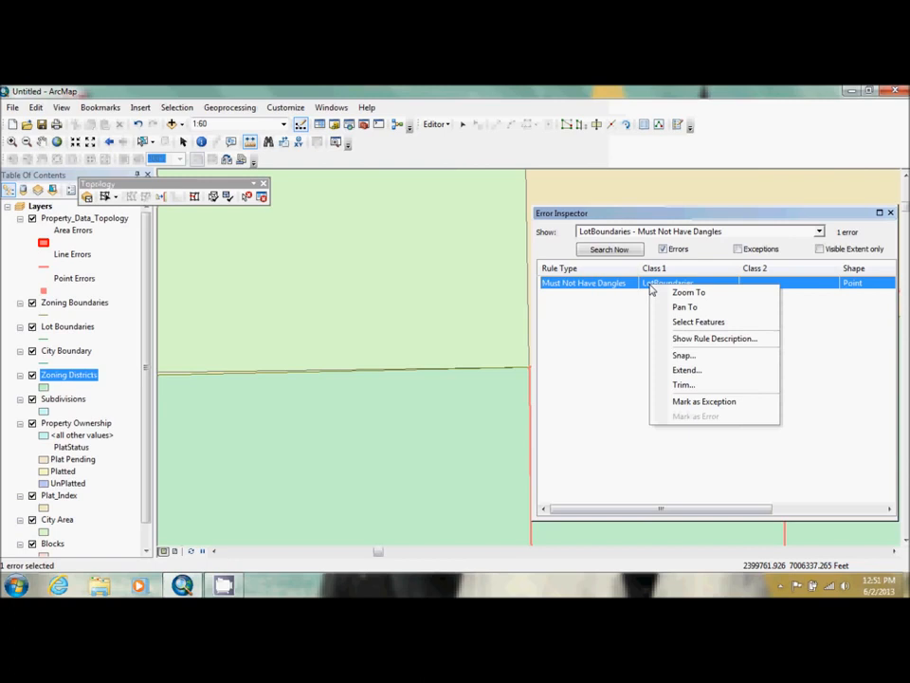
left_click(699, 308)
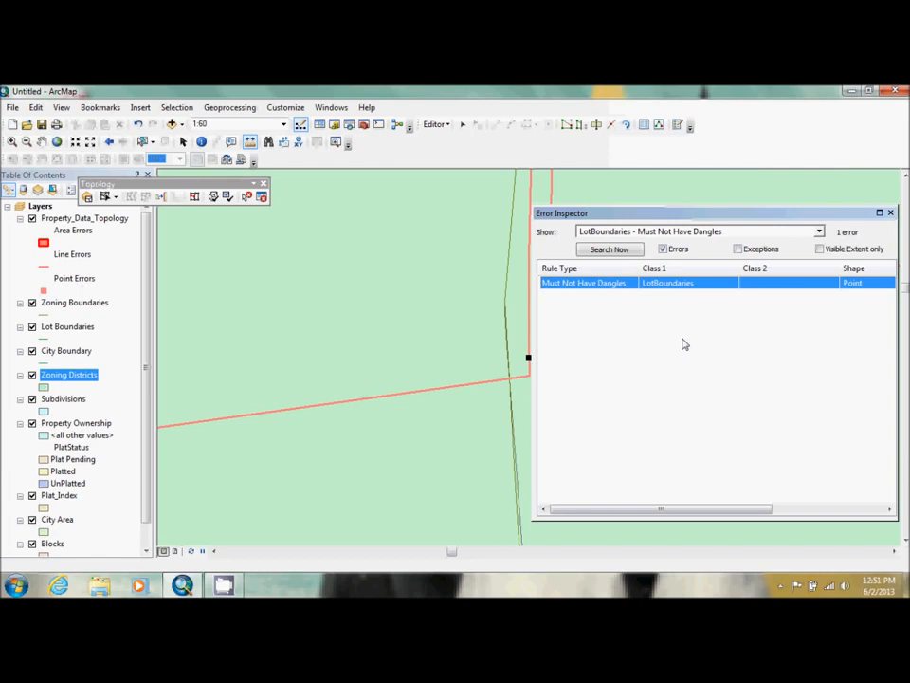
right_click(622, 290)
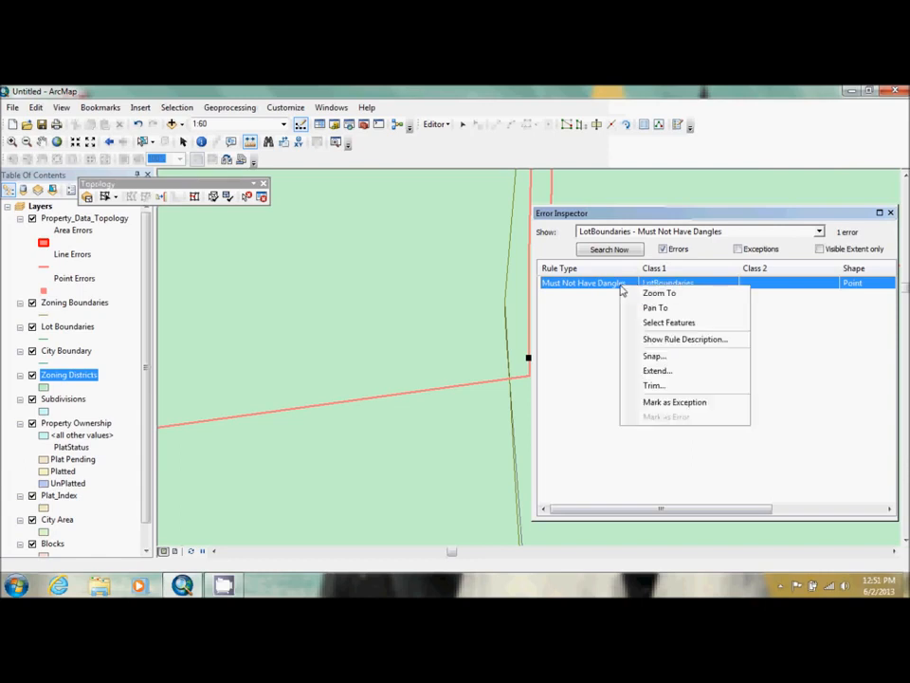
left_click(690, 411)
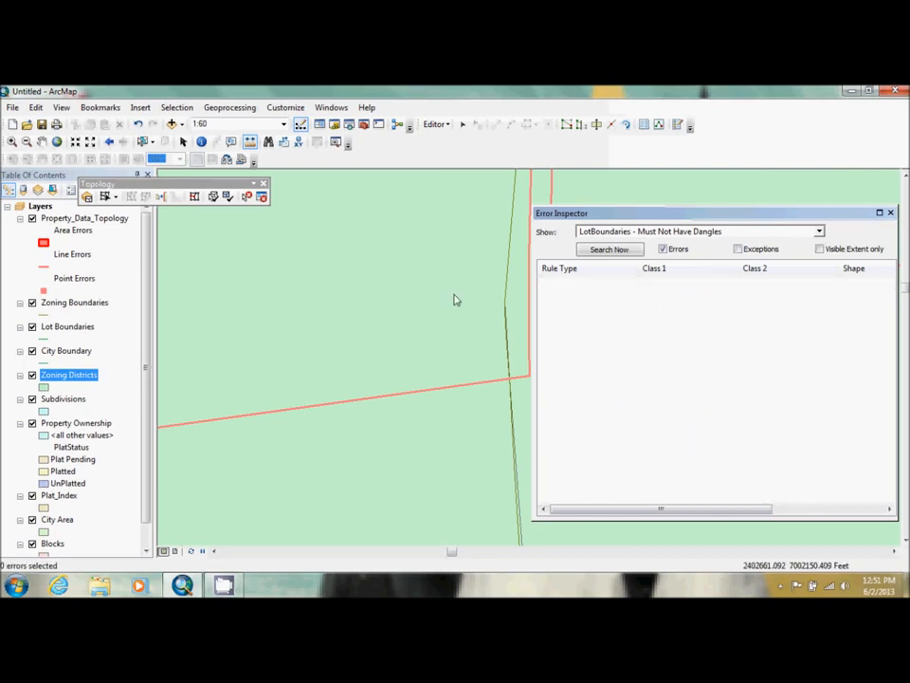
Step: Show the full extent of the map and search for topology errors from all rules
left_click(58, 143)
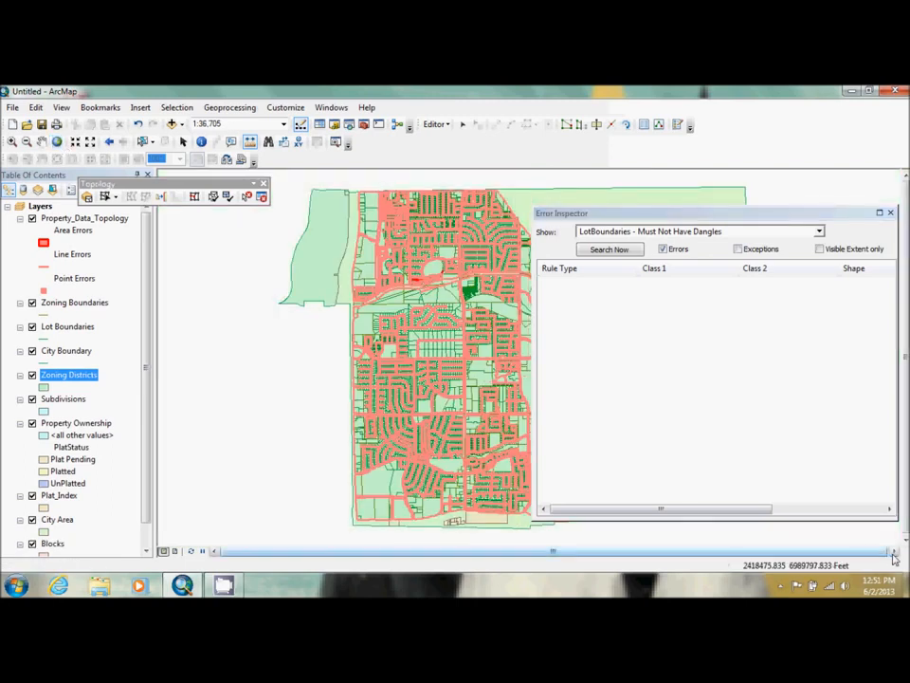
left_click(893, 553)
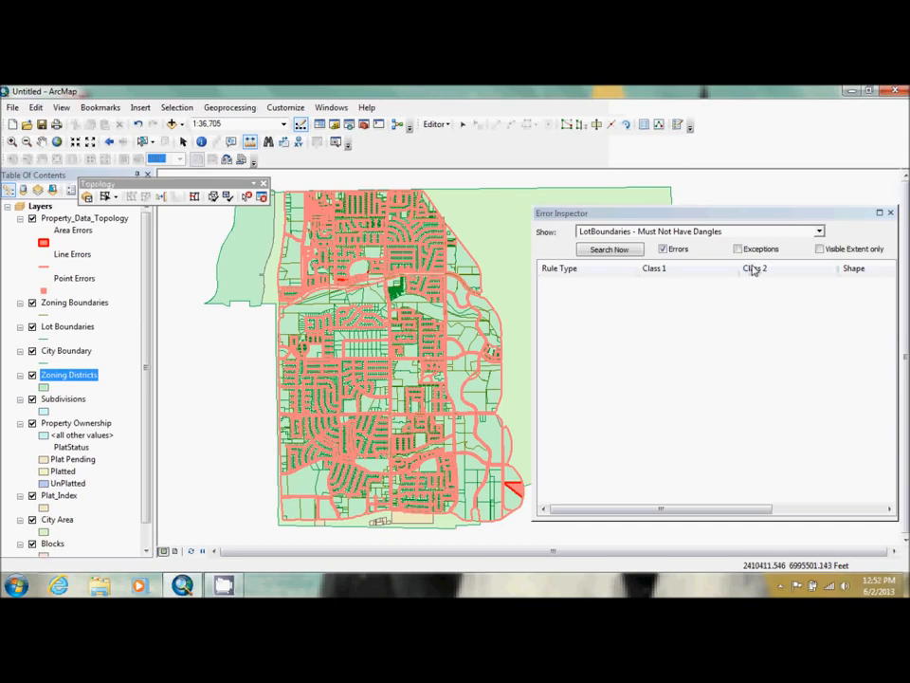
left_click(801, 231)
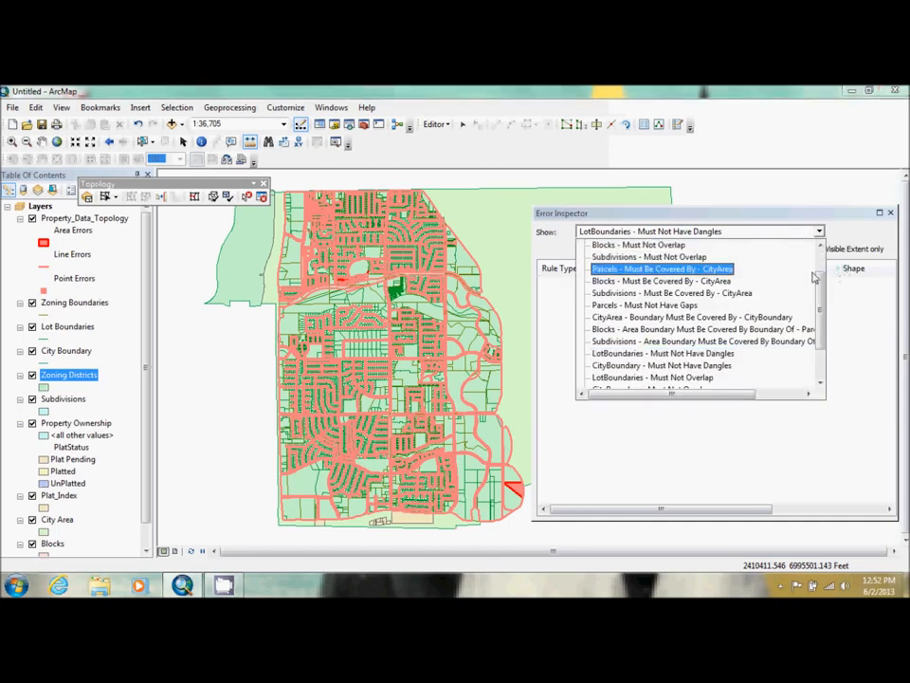
scroll(685, 248, "up", 1)
left_click(685, 244)
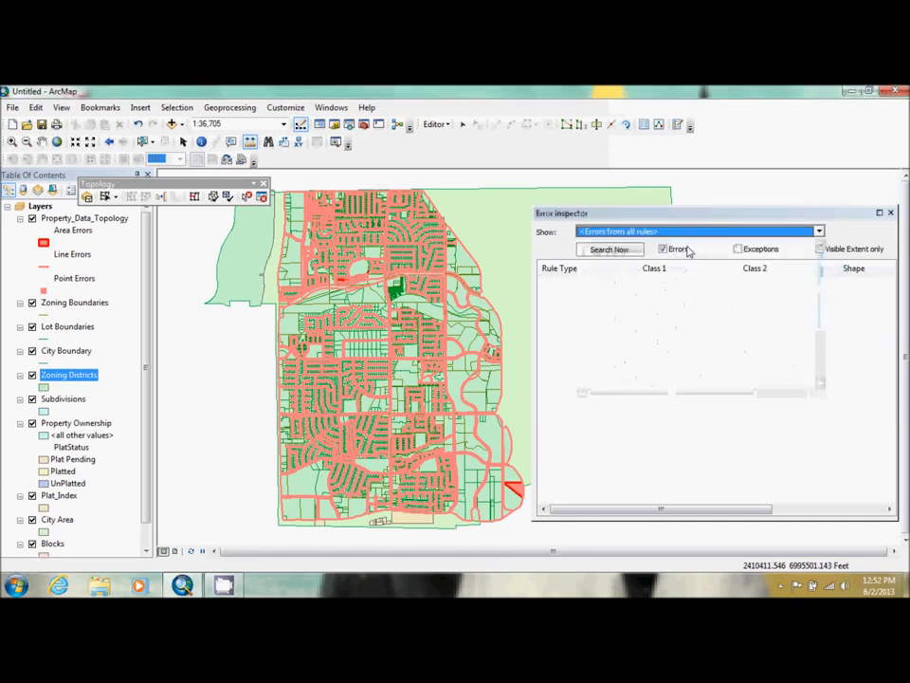
left_click(627, 251)
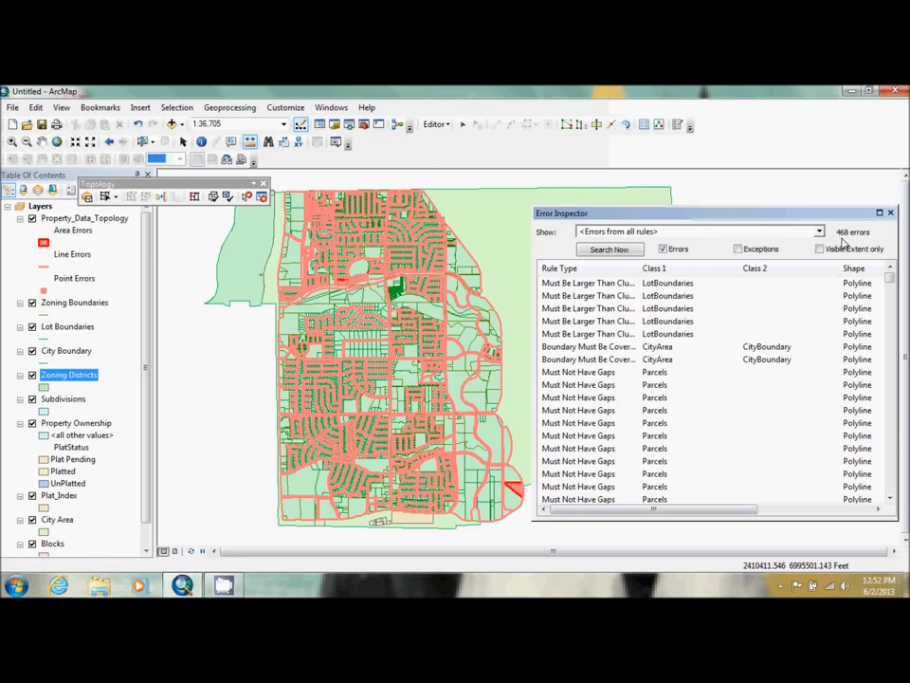
Step: Search for errors of the LotBoundaries - Must Not Overlap rule within the visible extent
left_click(757, 235)
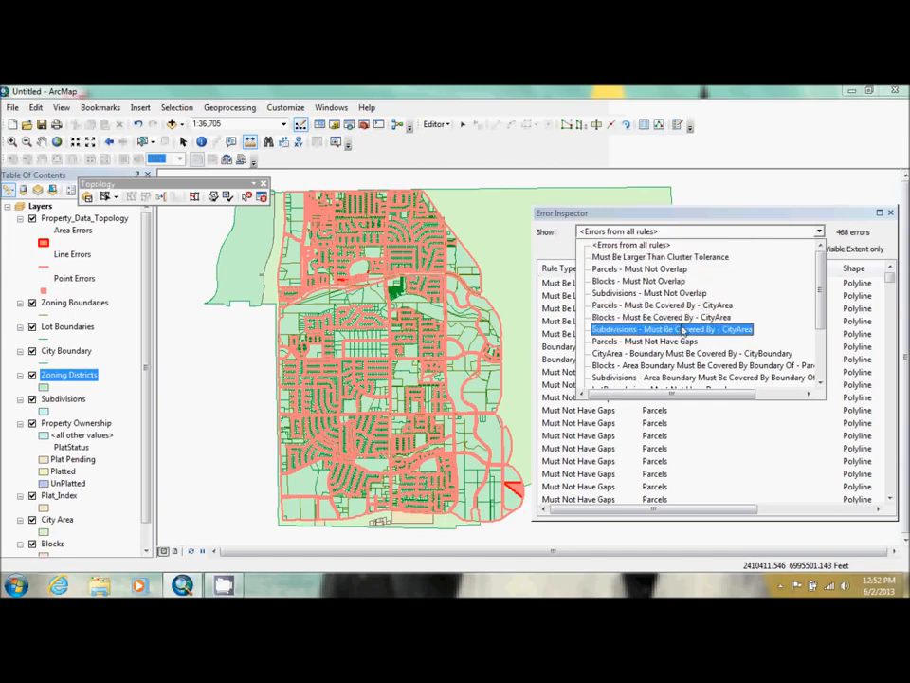
scroll(683, 330, "down", 2)
left_click(669, 342)
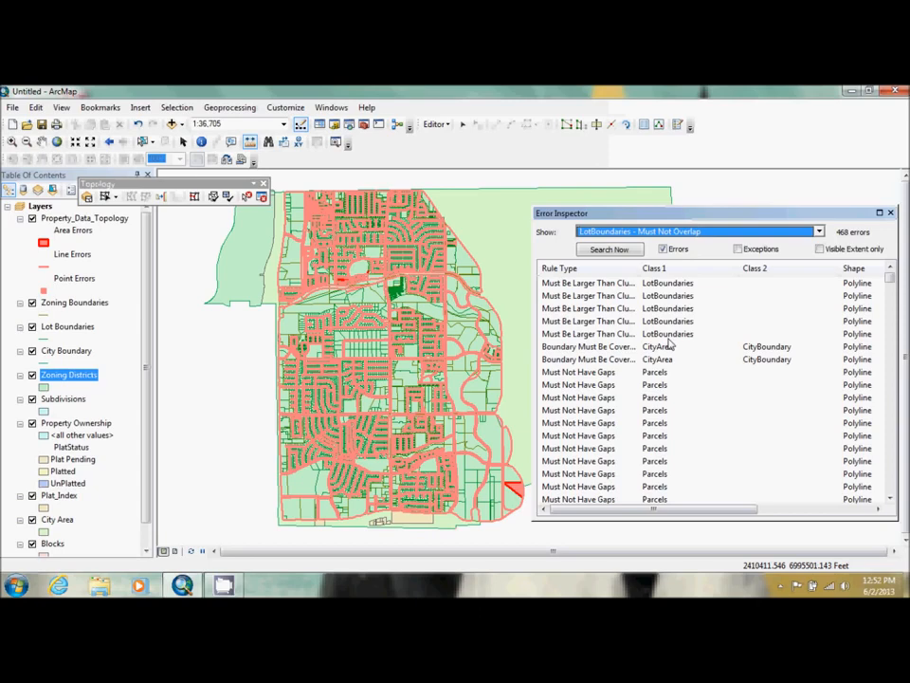
left_click(611, 250)
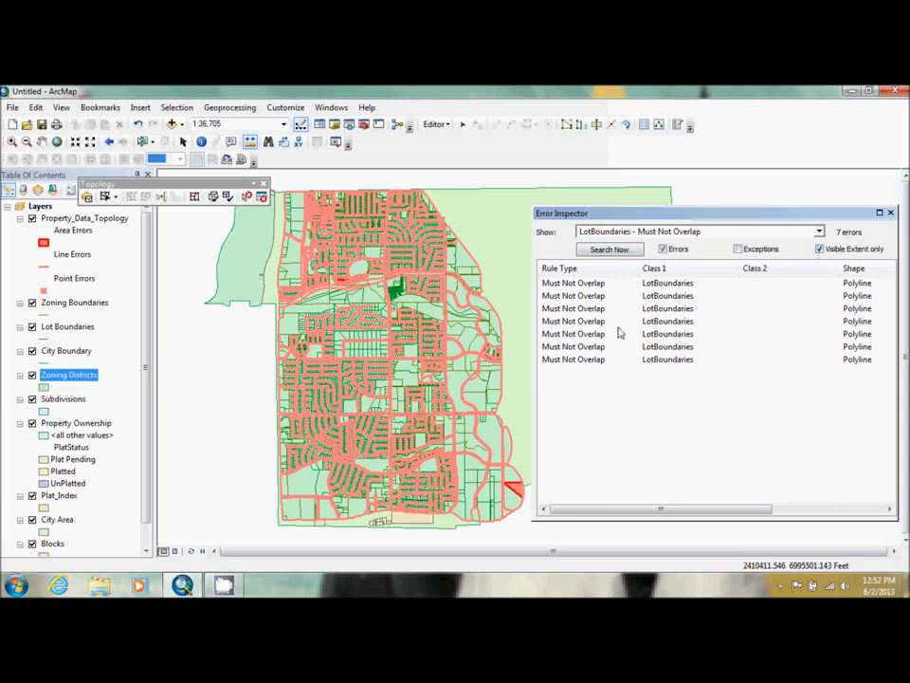
left_click(607, 253)
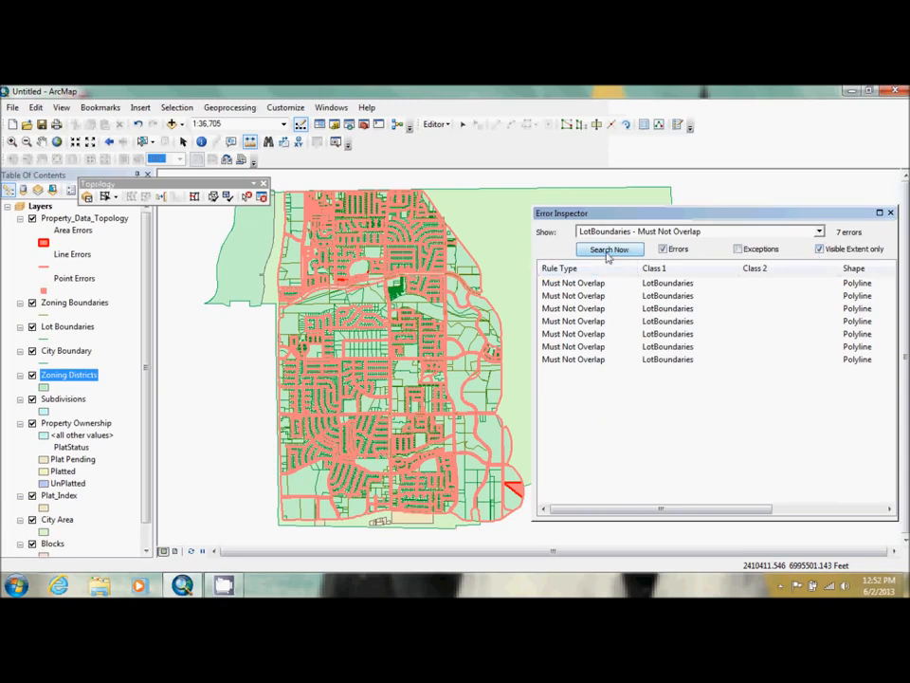
Step: Load the Topology3 bookmark file and zoom the map to that bookmark
left_click(99, 107)
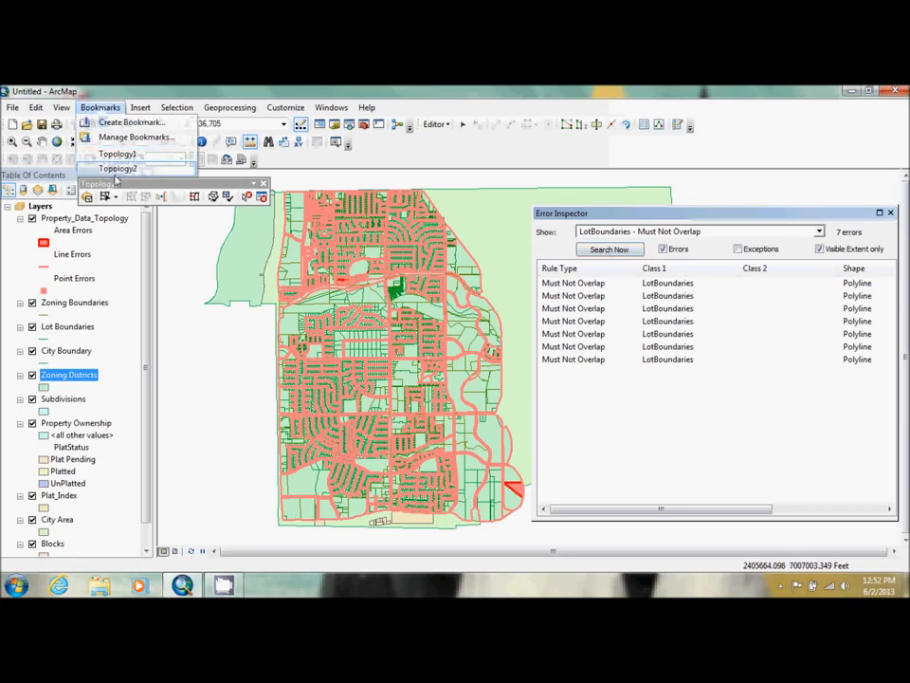
left_click(137, 137)
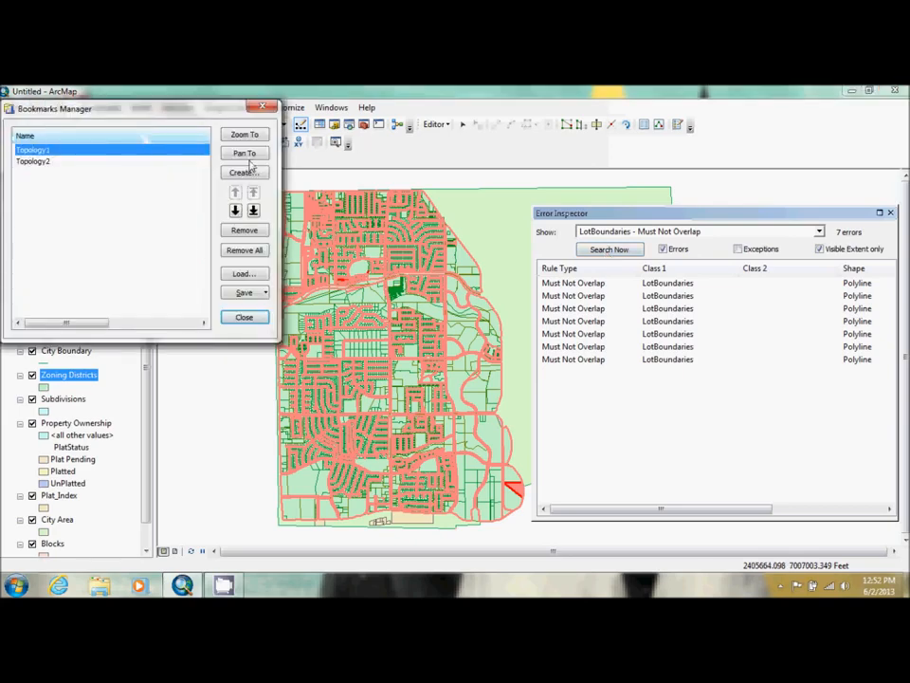
left_click(244, 273)
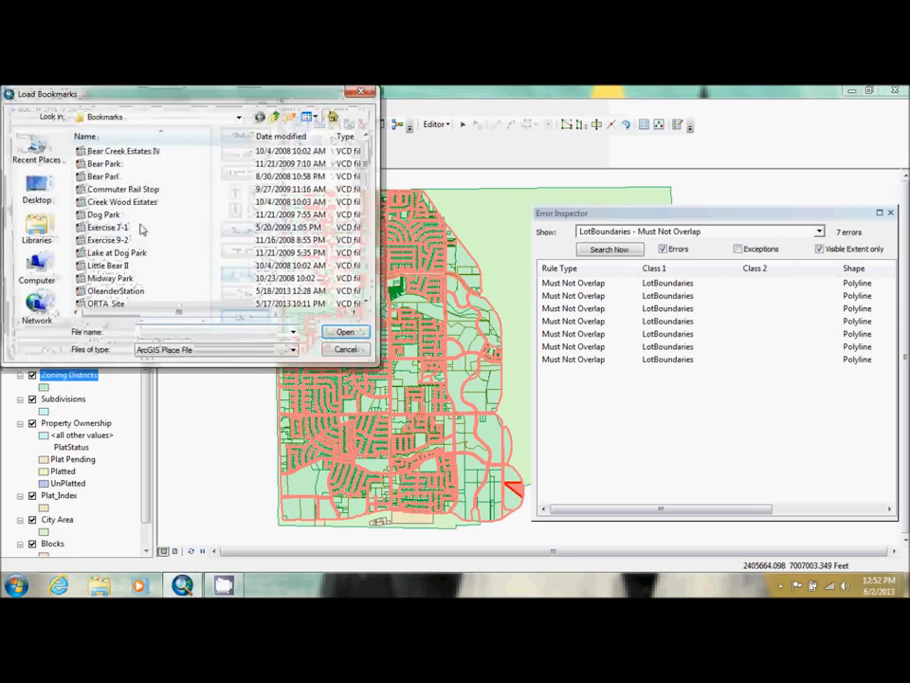
scroll(143, 237, "down", 4)
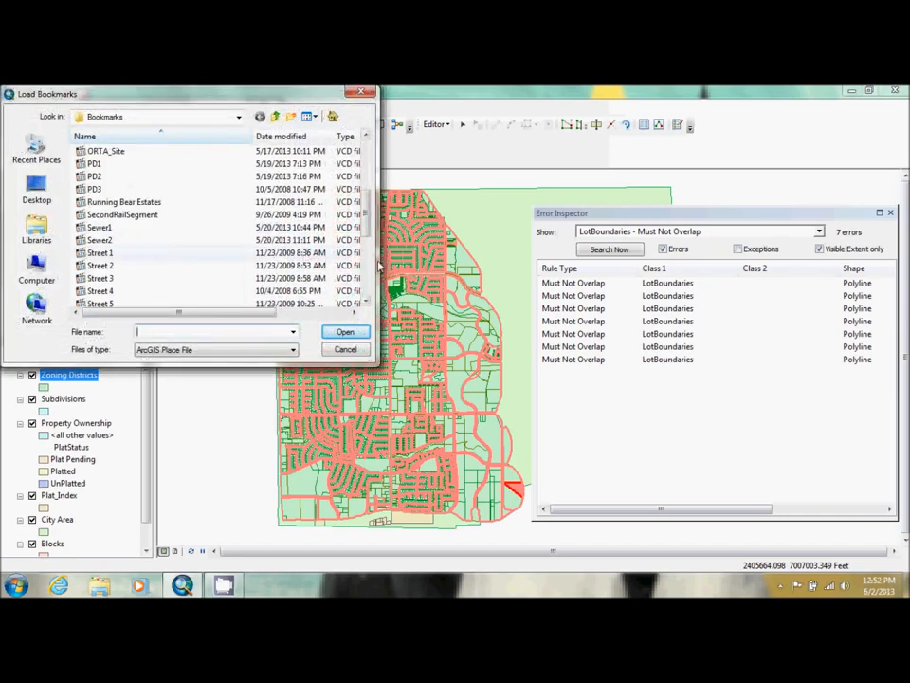
scroll(368, 210, "down", 5)
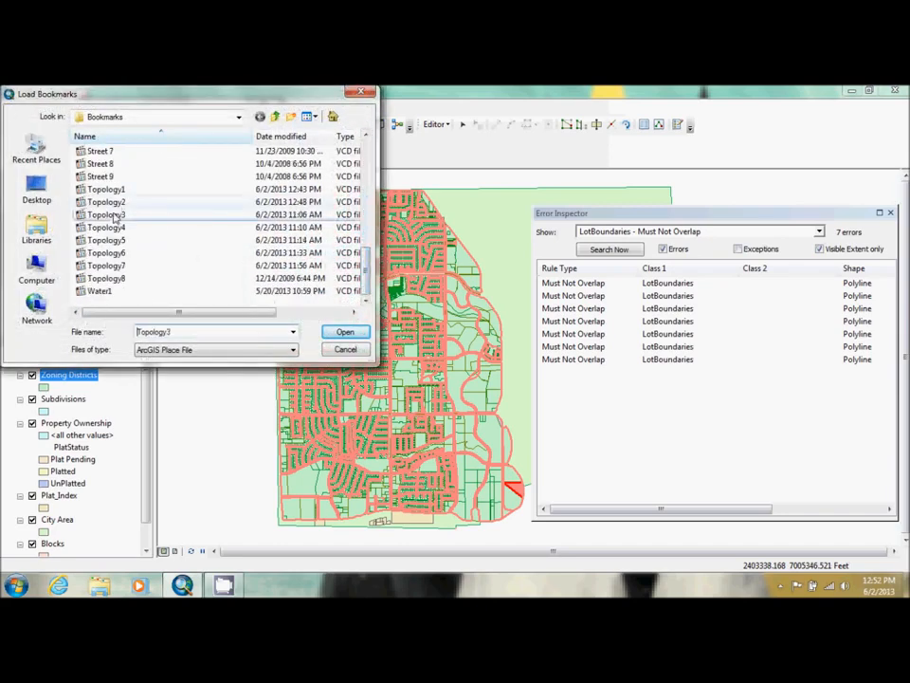
double_click(116, 219)
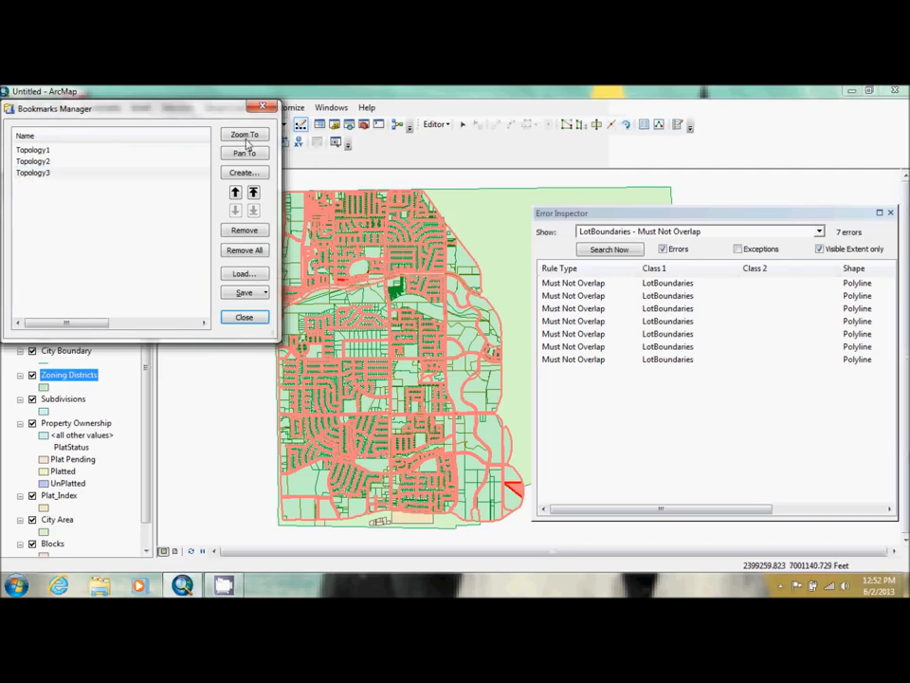
left_click(244, 135)
left_click(262, 105)
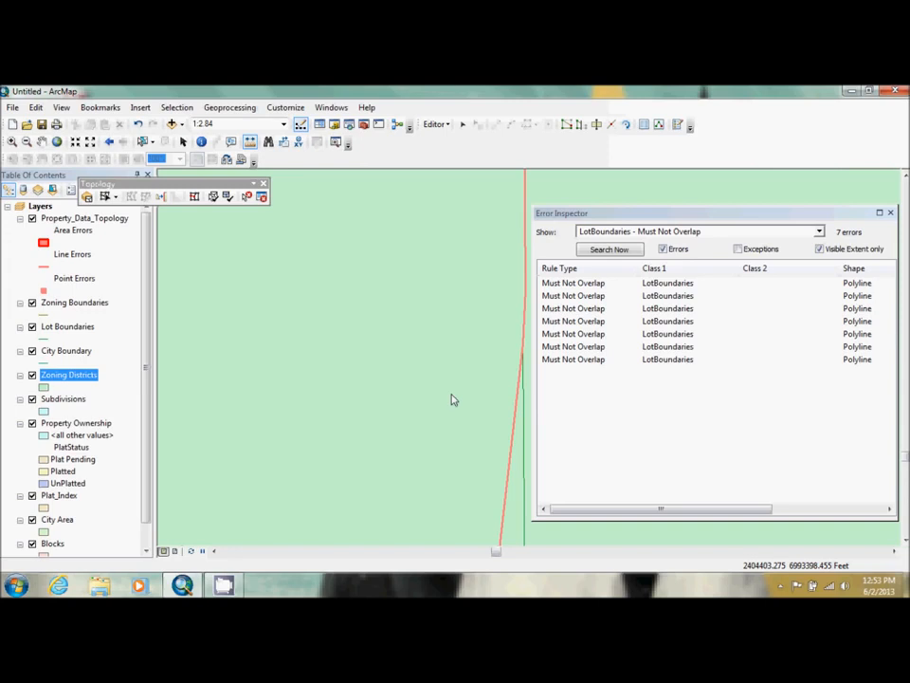
Step: Examine the Lot Line and Right of Way candidates for subtracting the first listed LotBoundaries overlap, leaving both features unmodified
left_click(656, 286)
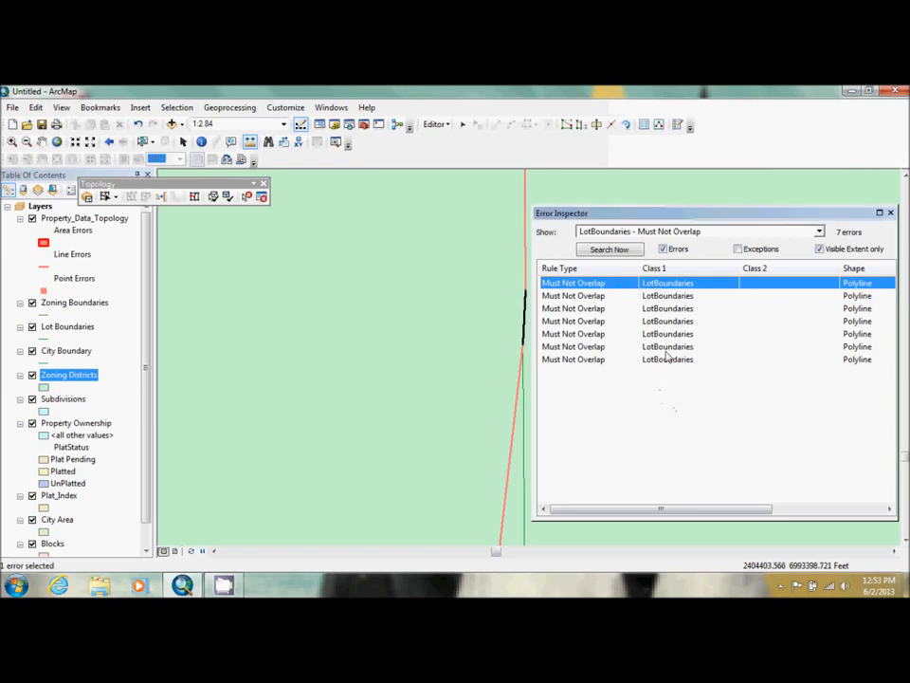
right_click(657, 288)
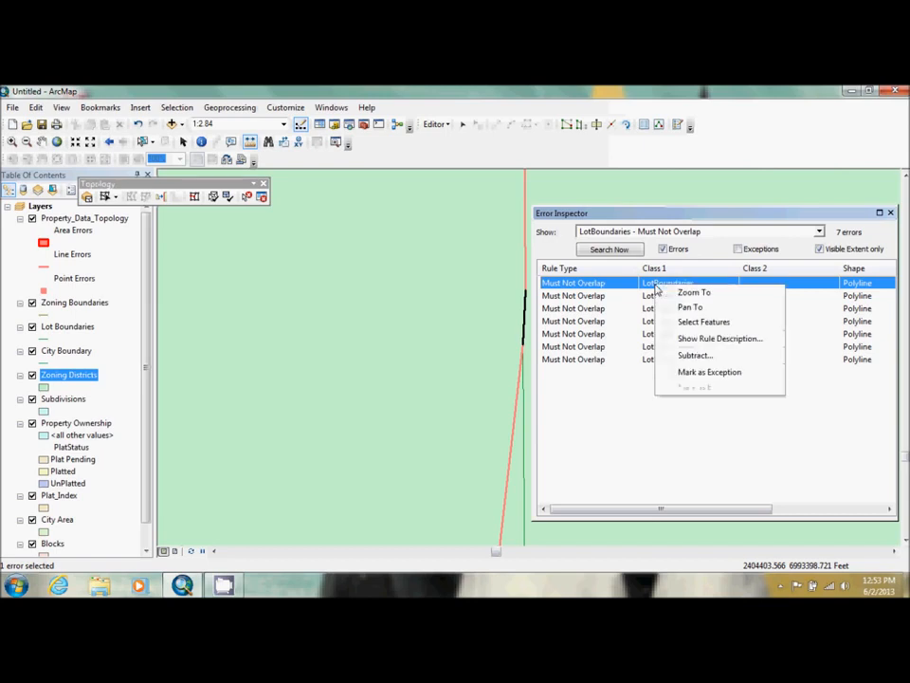
left_click(695, 355)
left_click_drag(480, 272, 217, 245)
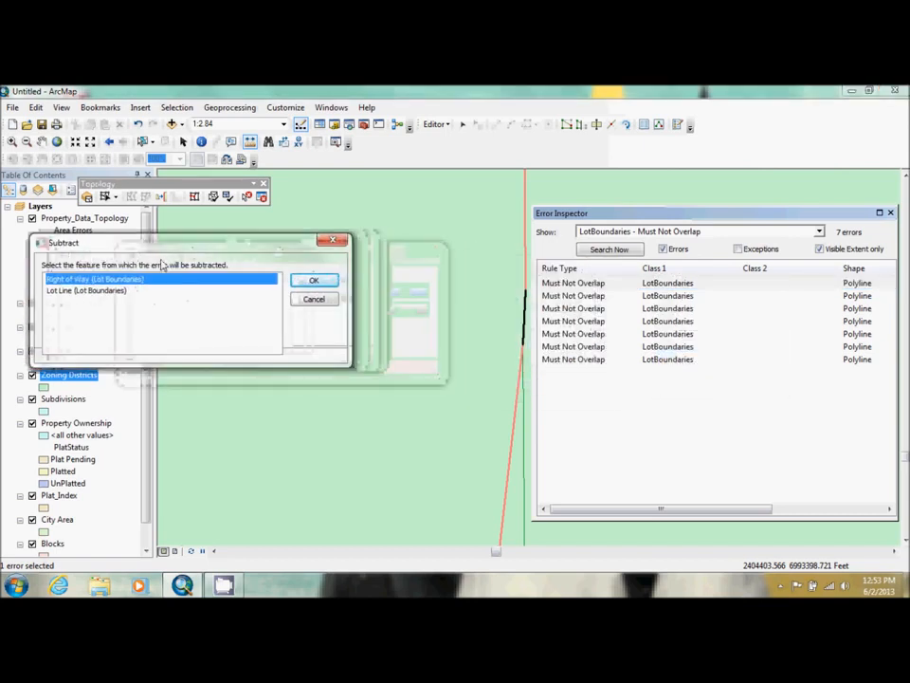
left_click(108, 291)
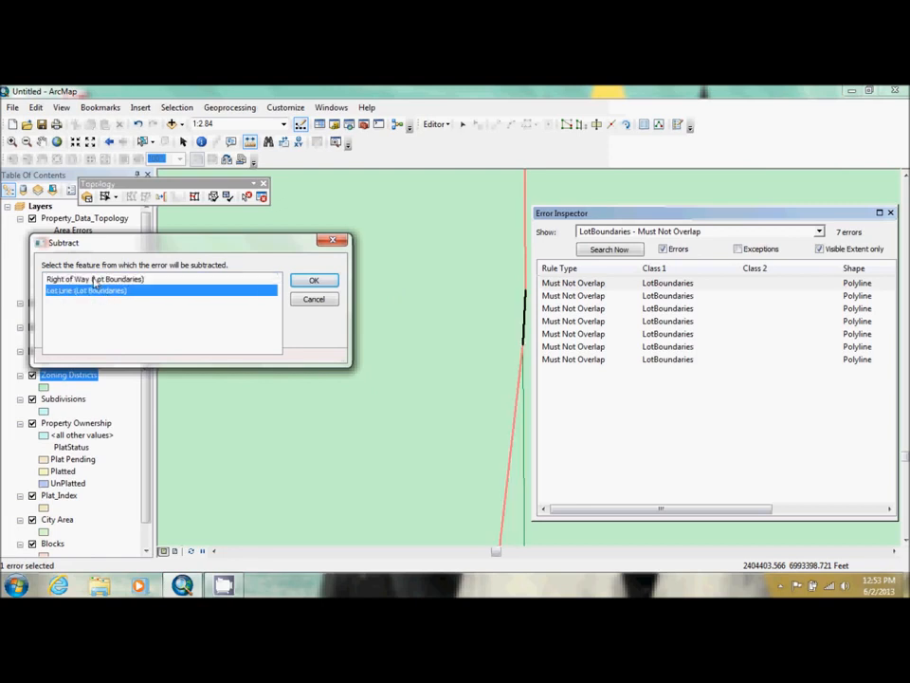
left_click(94, 280)
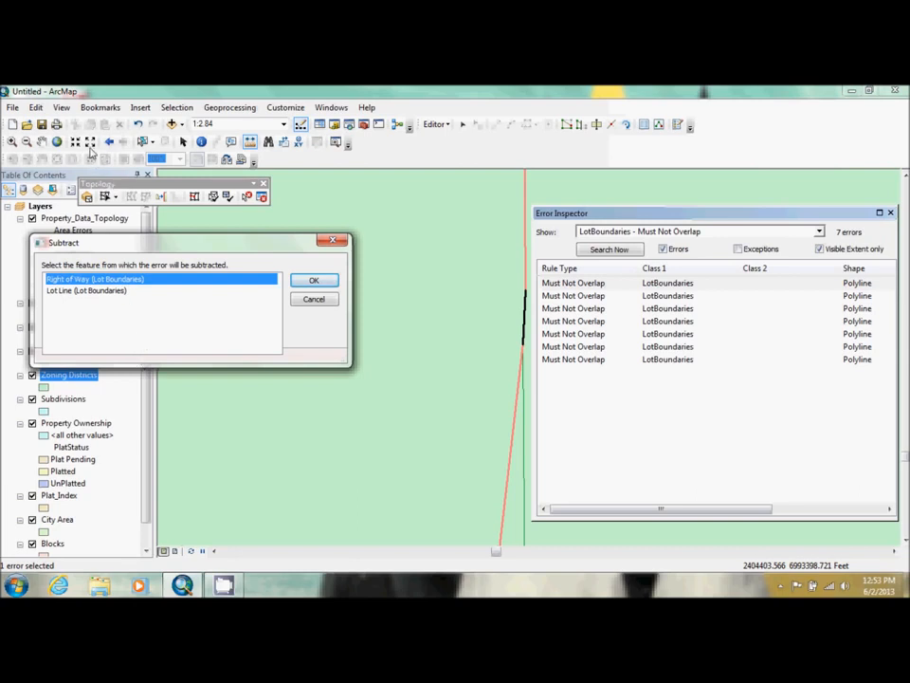
left_click(314, 299)
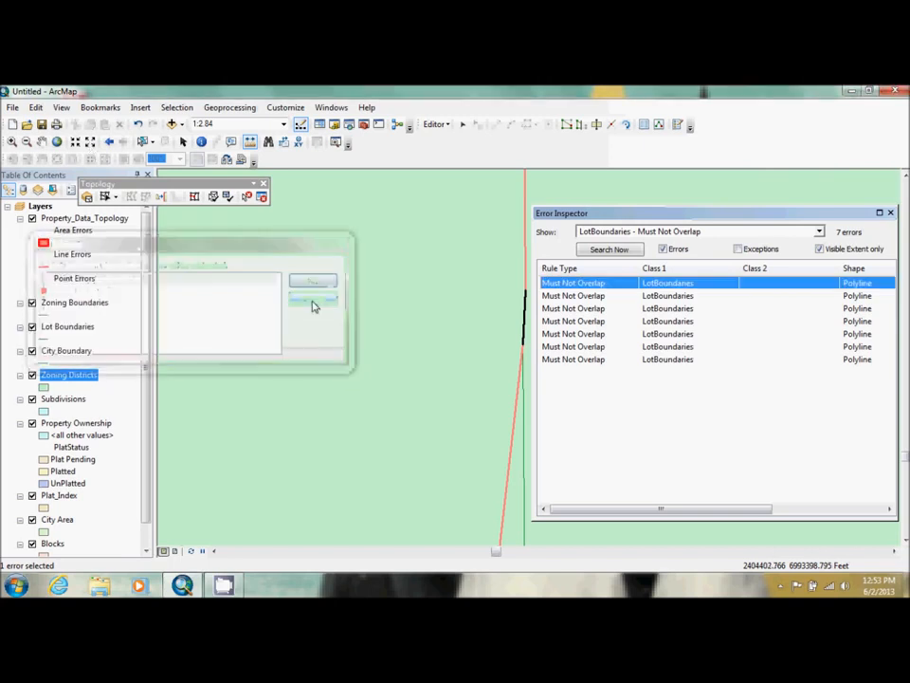
Step: Examine the lot boundaries surrounding the first listed overlap error at a scale of 1:500
left_click(92, 142)
left_click(92, 142)
left_click(92, 143)
left_click(92, 142)
left_click(92, 142)
left_click(92, 142)
left_click(92, 142)
left_click(92, 142)
left_click(92, 142)
left_click(92, 143)
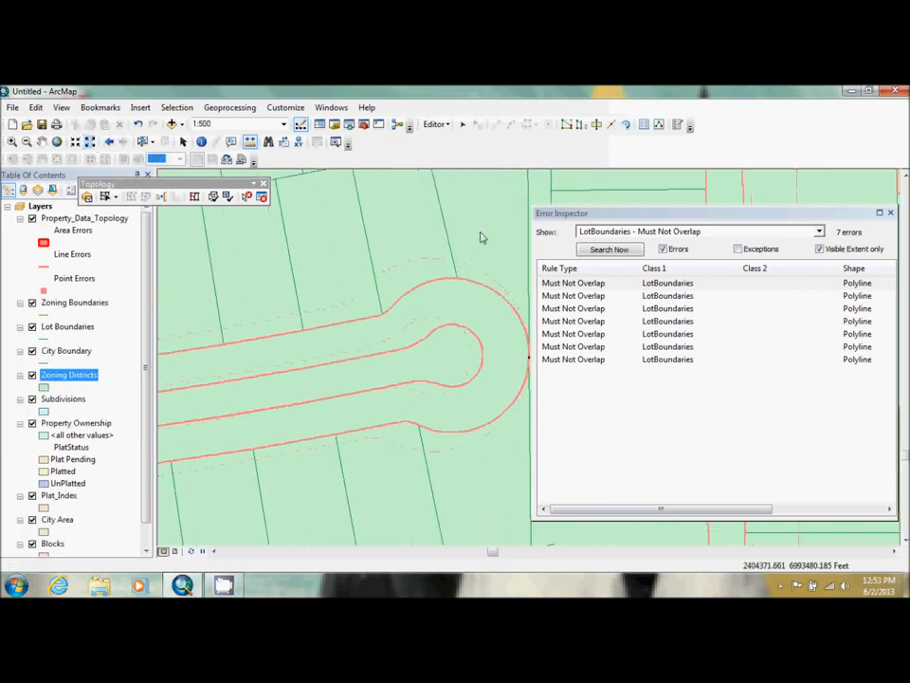
Step: Compare the Right of Way and Lot Line features offered for subtracting the first listed overlap on the map, and cancel the subtraction
left_click(595, 217)
left_click_drag(594, 216, 619, 215)
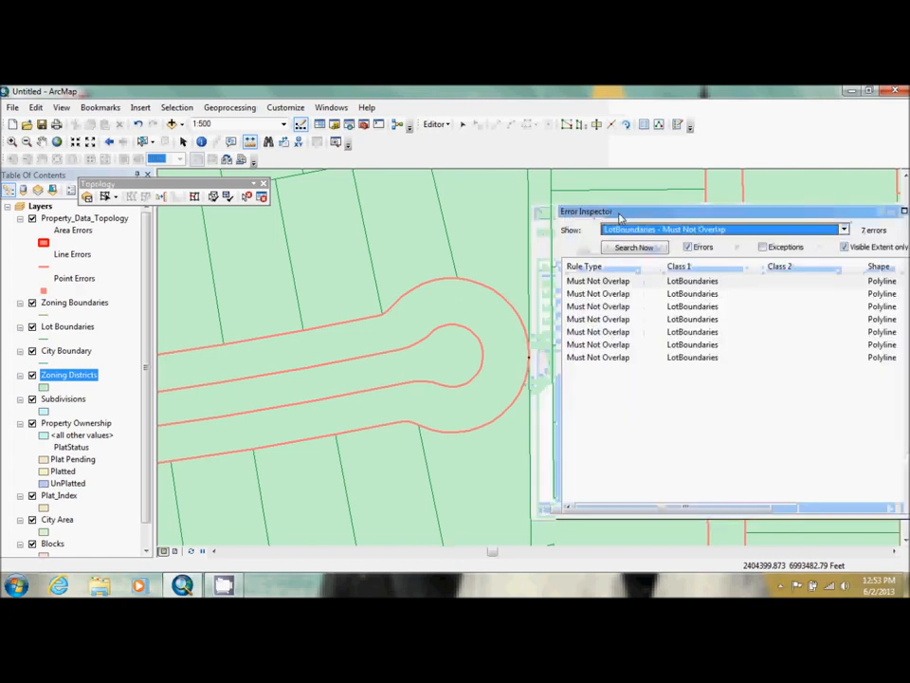
right_click(629, 285)
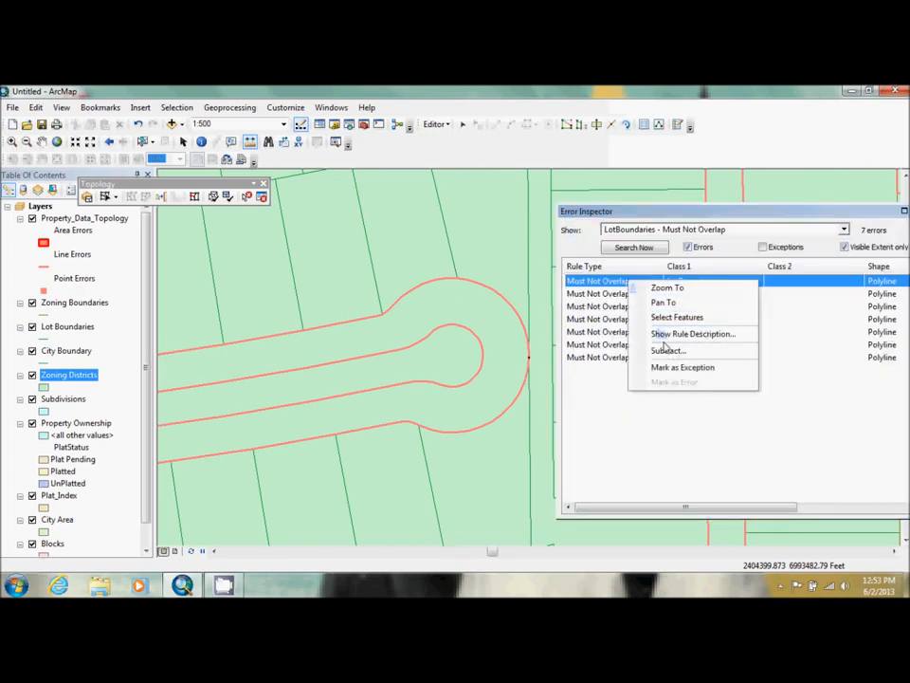
left_click(669, 349)
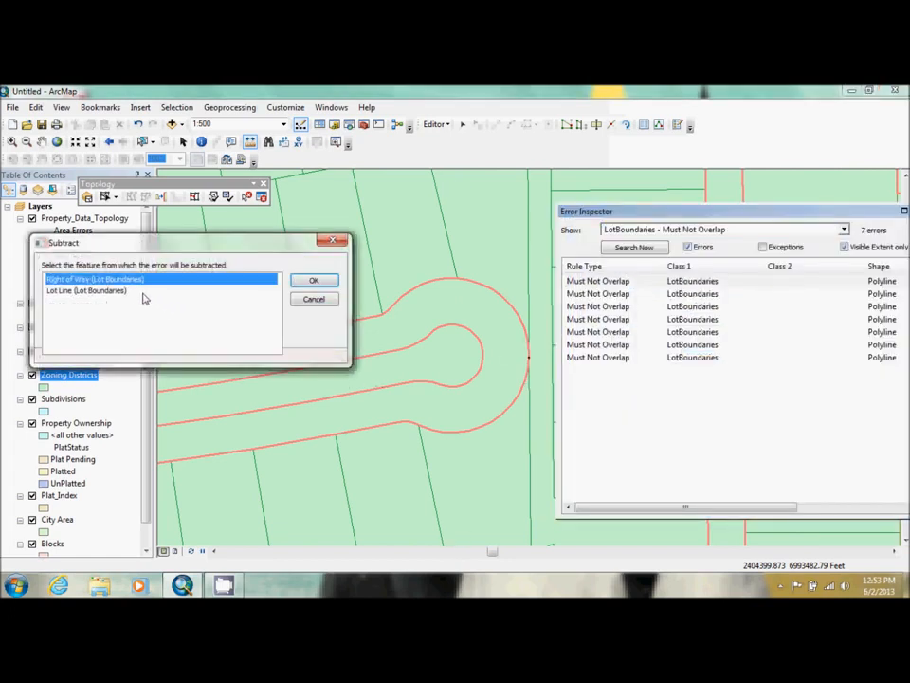
left_click(114, 284)
left_click(114, 285)
left_click(114, 284)
key("Down")
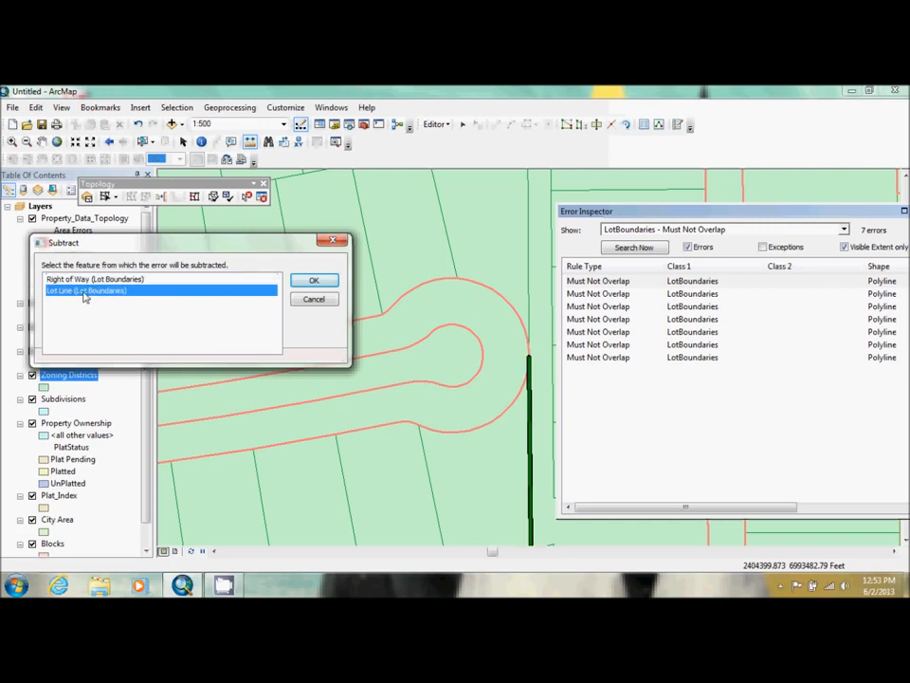
left_click(314, 300)
Step: Subtract the first listed overlap error, at the eastern tip of the cul-de-sac, from the Lot Line feature at a scale of 1:1,000
left_click(91, 142)
left_click(92, 142)
left_click(91, 142)
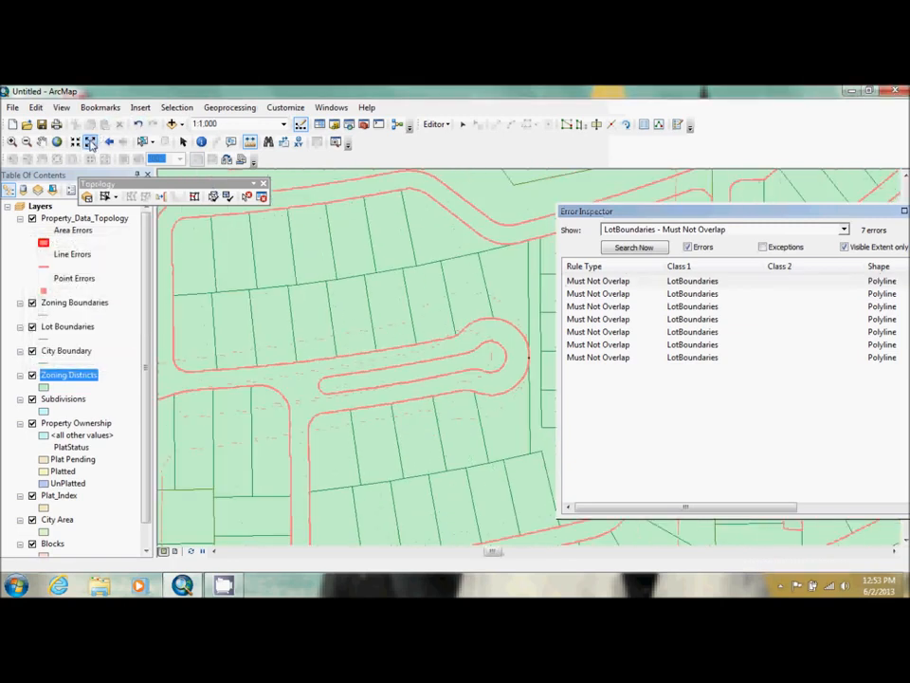
right_click(699, 282)
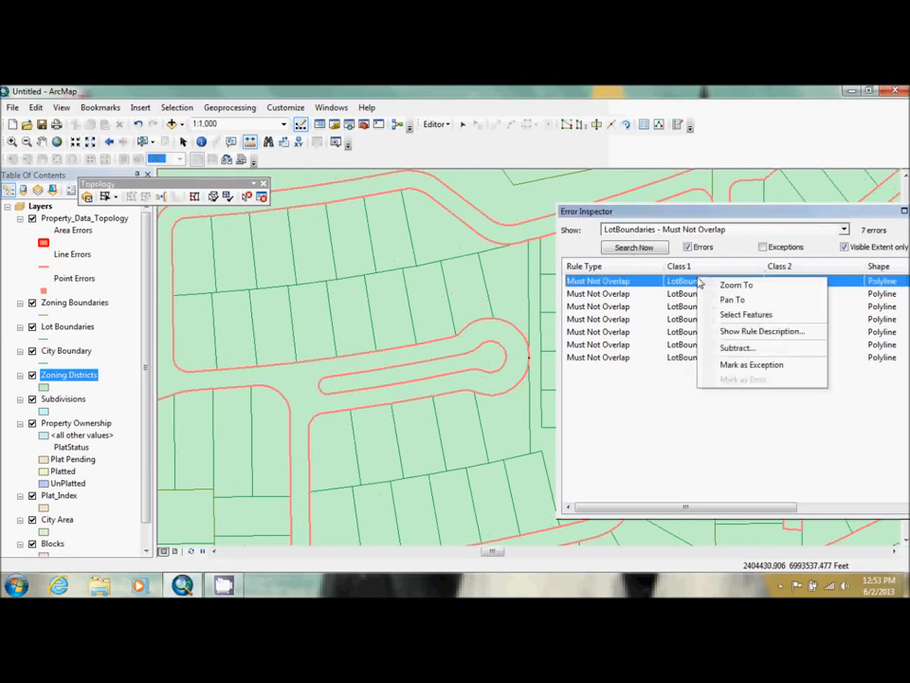
left_click(730, 348)
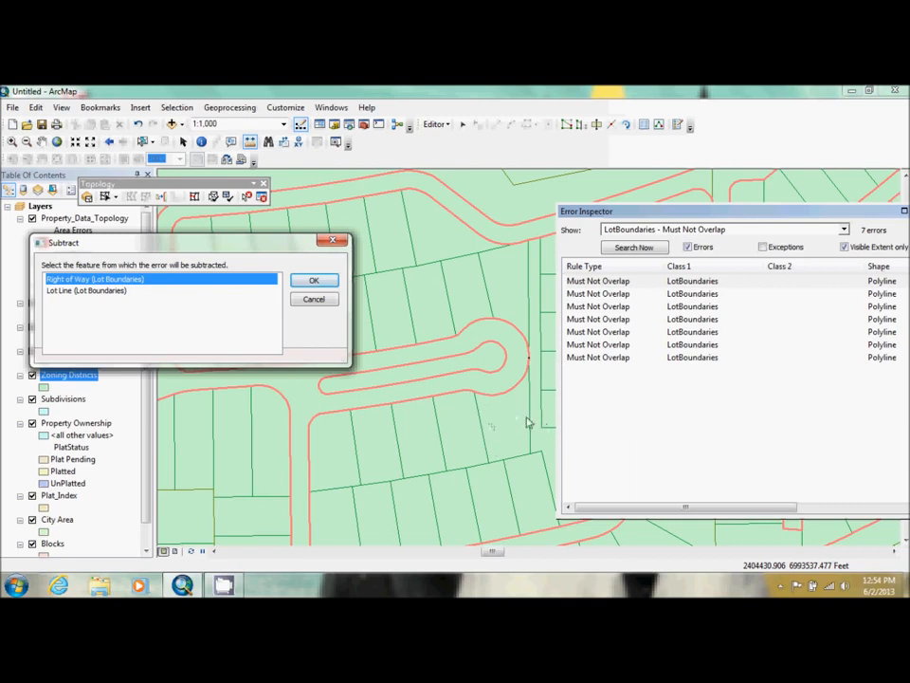
left_click(87, 290)
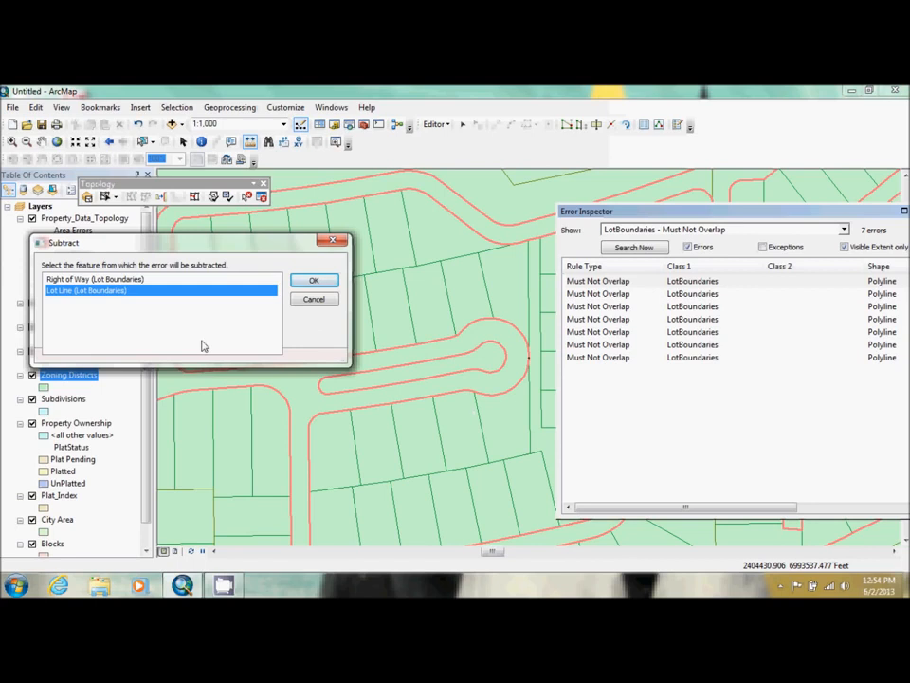
left_click(315, 282)
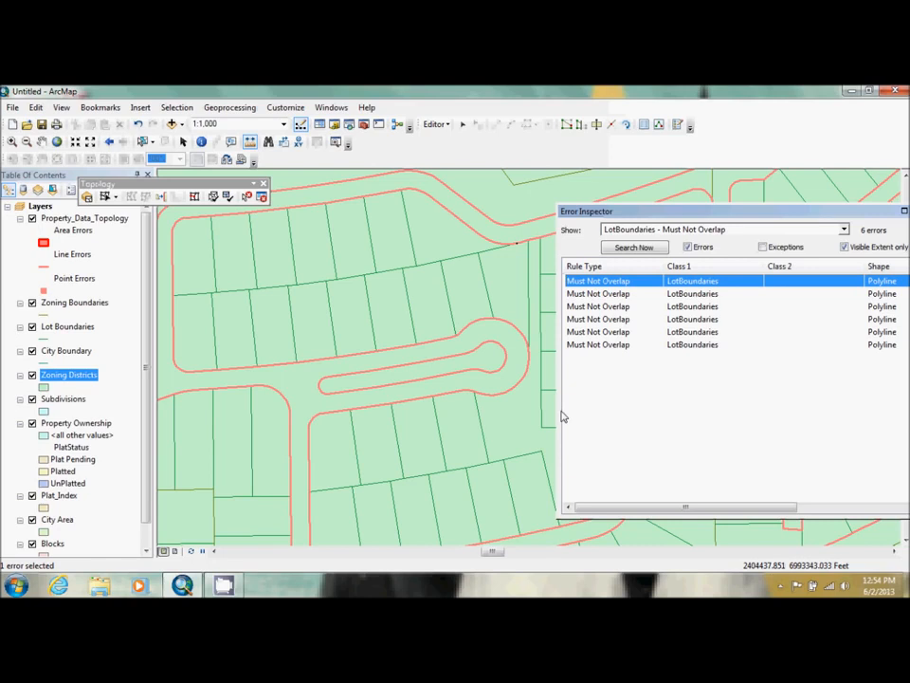
Step: Pan to the next listed overlap, where the rear lot line meets the curved street, and subtract it from the Lot Line feature
right_click(646, 283)
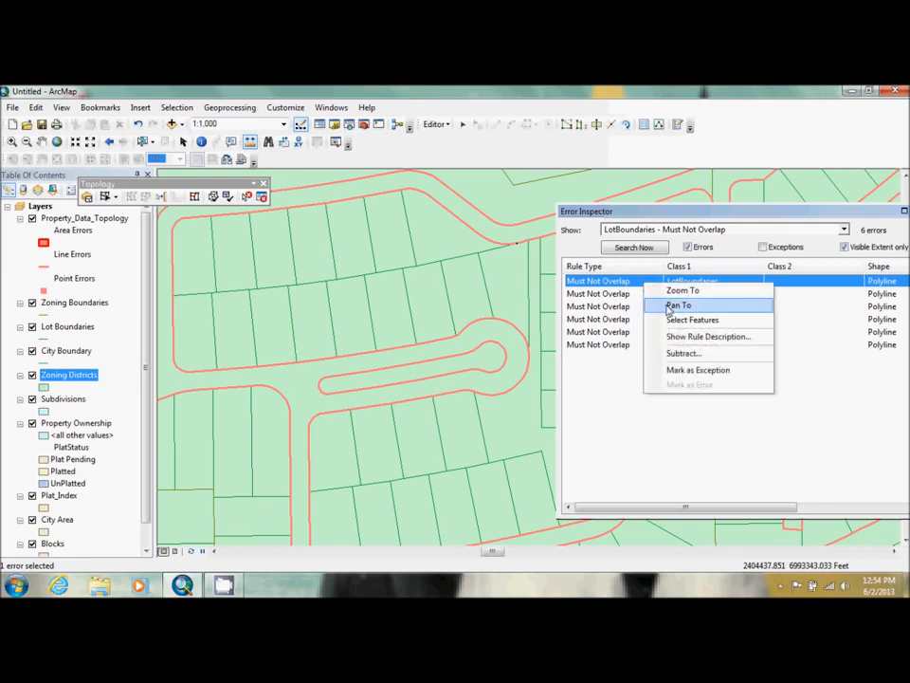
left_click(678, 306)
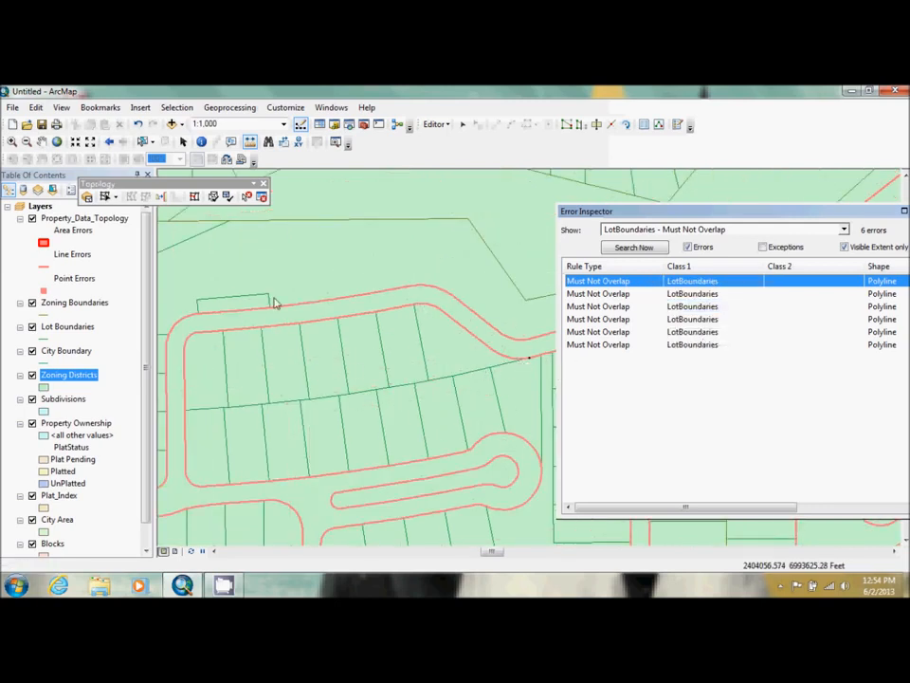
right_click(603, 286)
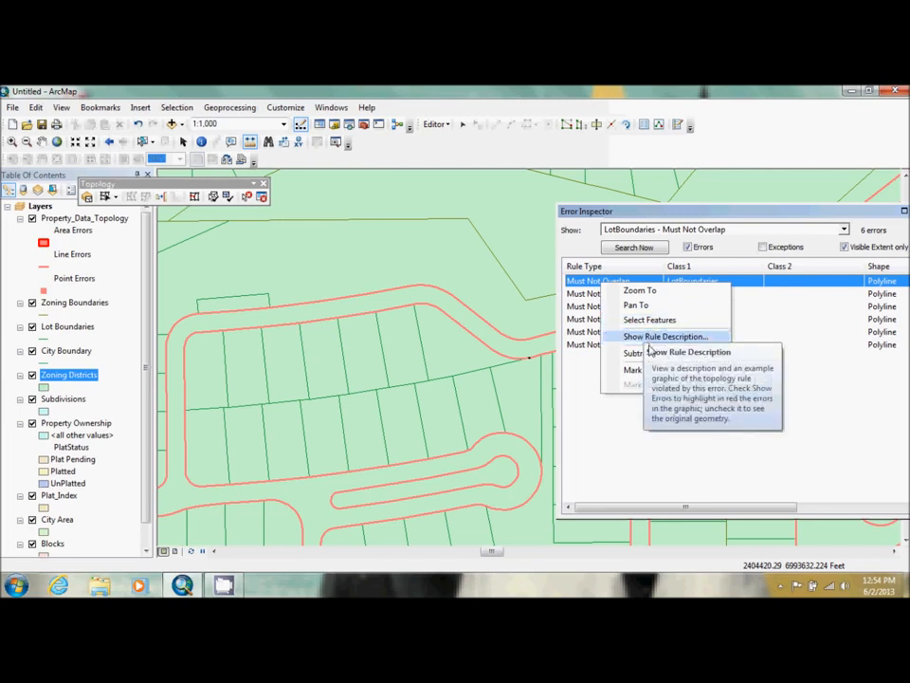
left_click(652, 353)
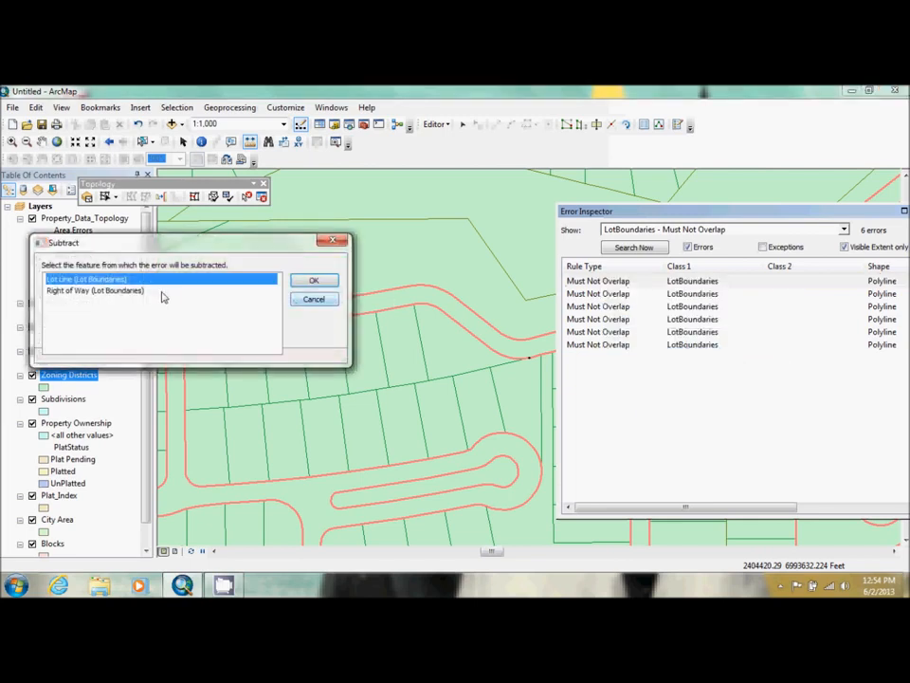
left_click(98, 292)
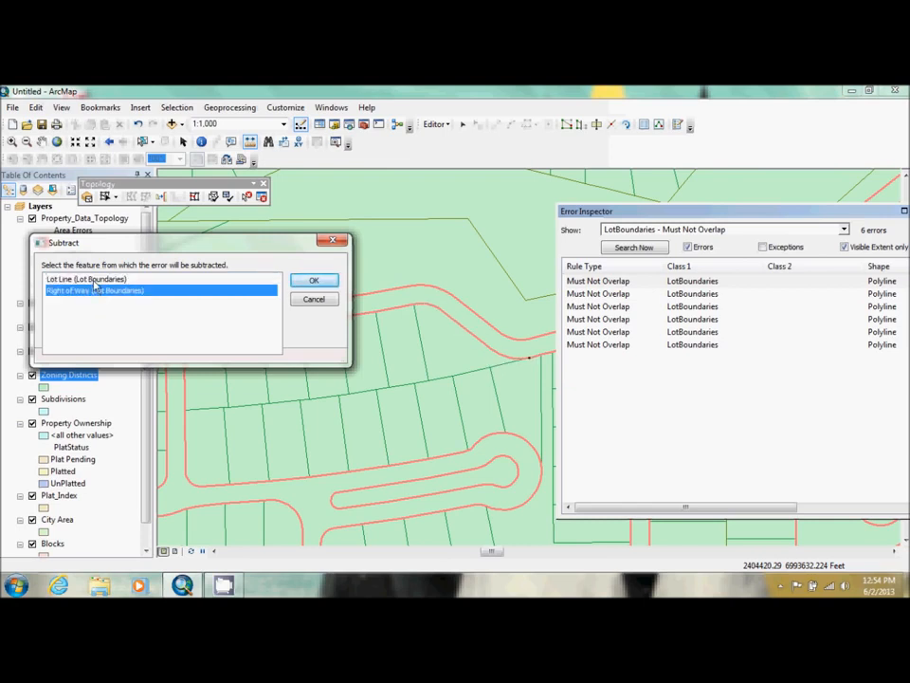
left_click(94, 279)
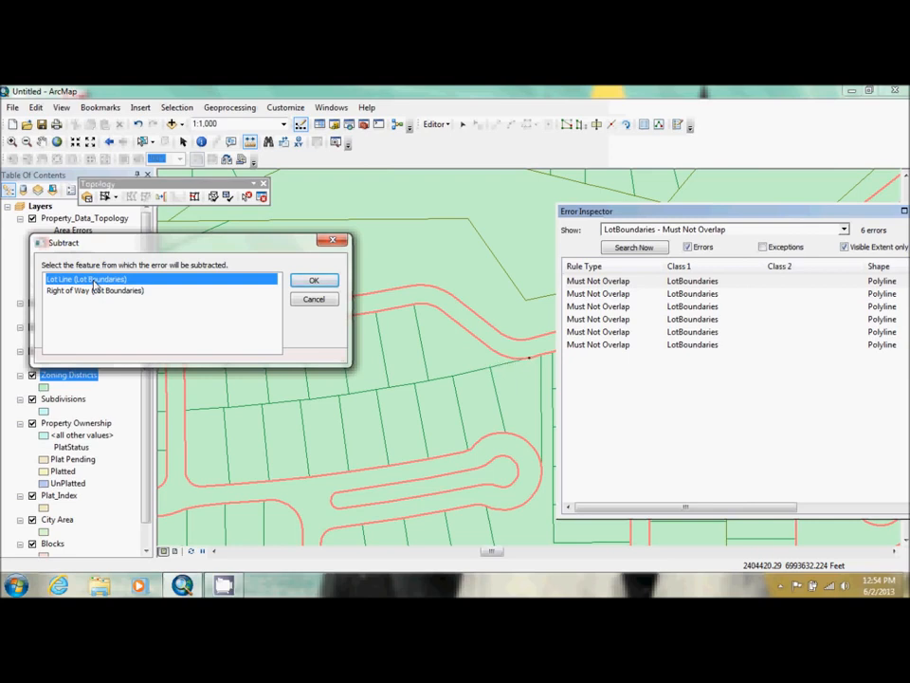
left_click(319, 281)
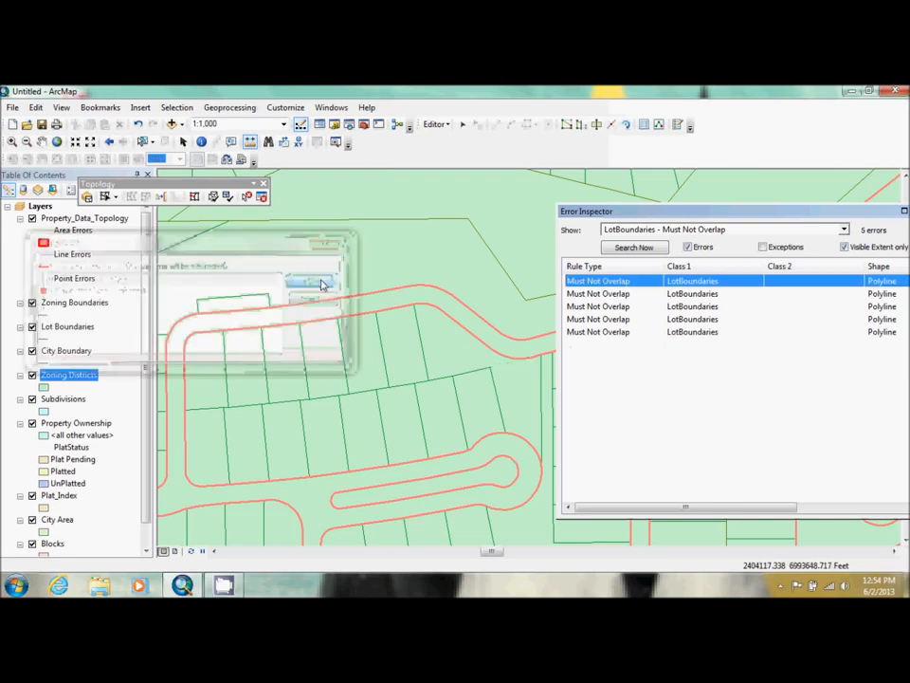
Step: Examine the next listed overlap at a scale of 1:1,500, including its Right of Way subtraction candidate, without modifying either feature
right_click(682, 283)
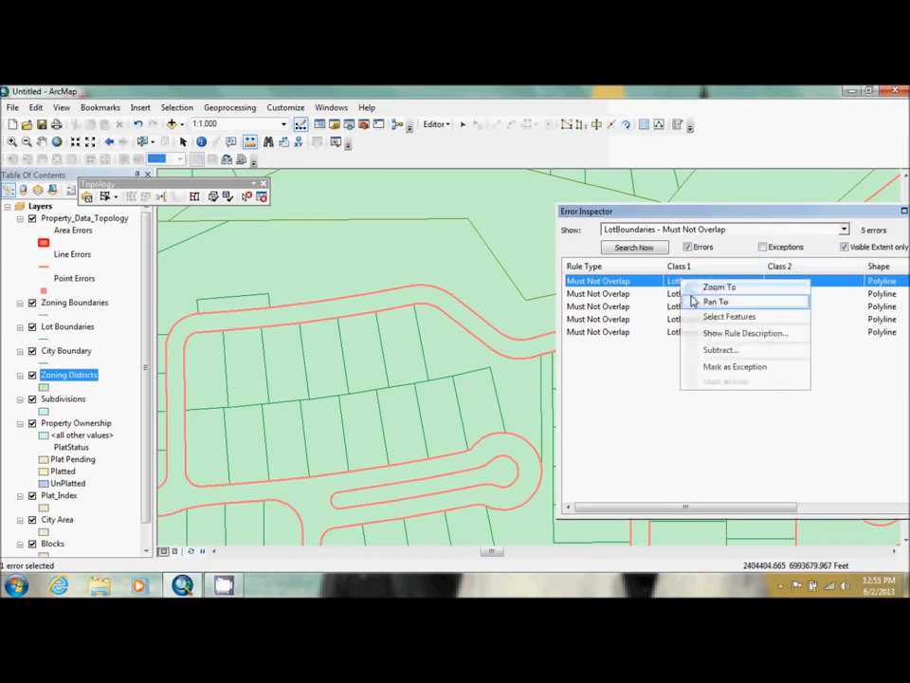
left_click(695, 302)
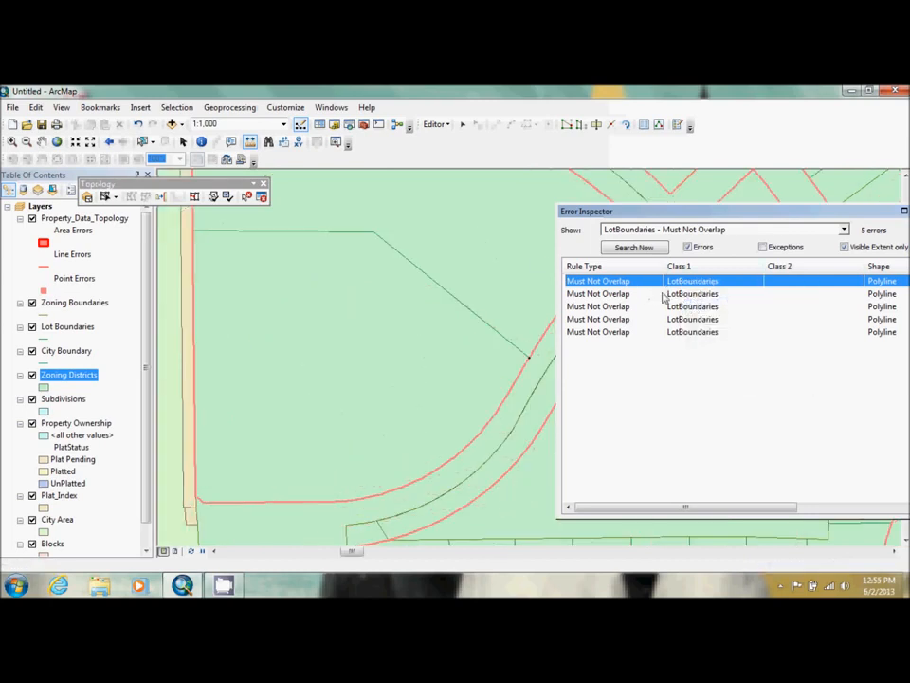
left_click(91, 140)
left_click(91, 140)
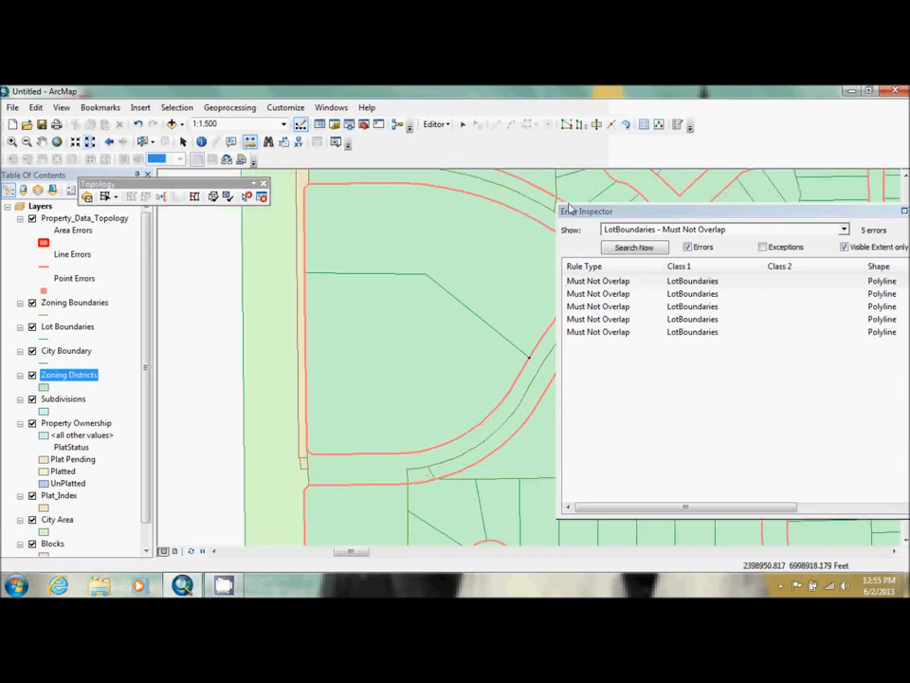
right_click(628, 282)
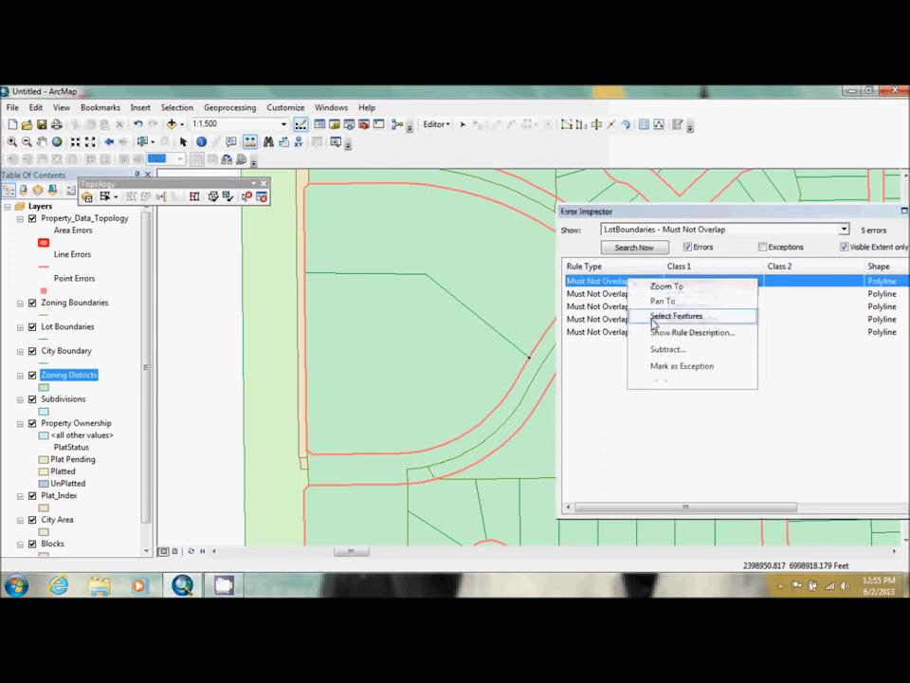
left_click(680, 355)
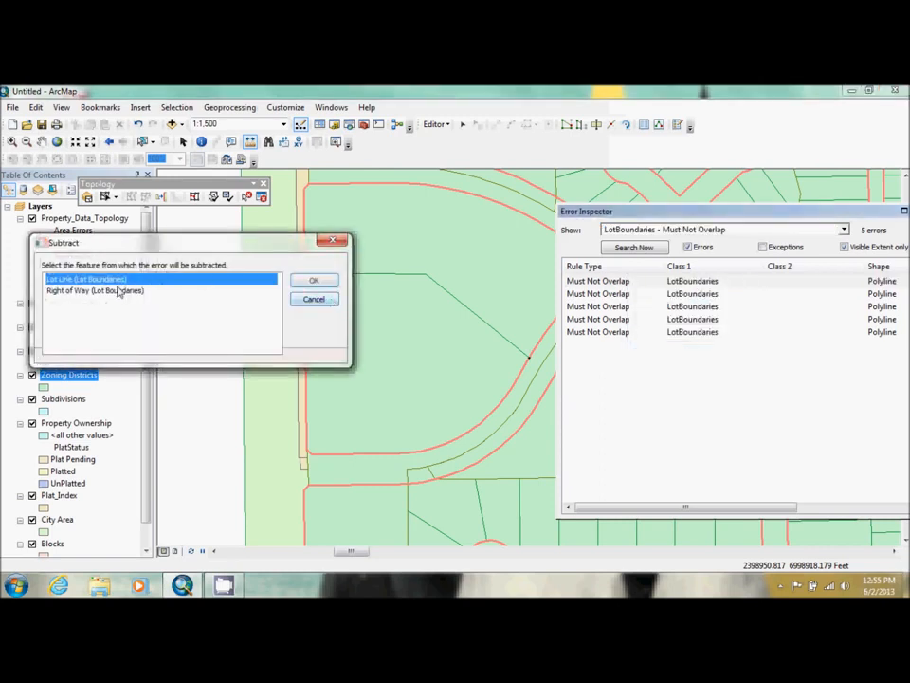
left_click(118, 291)
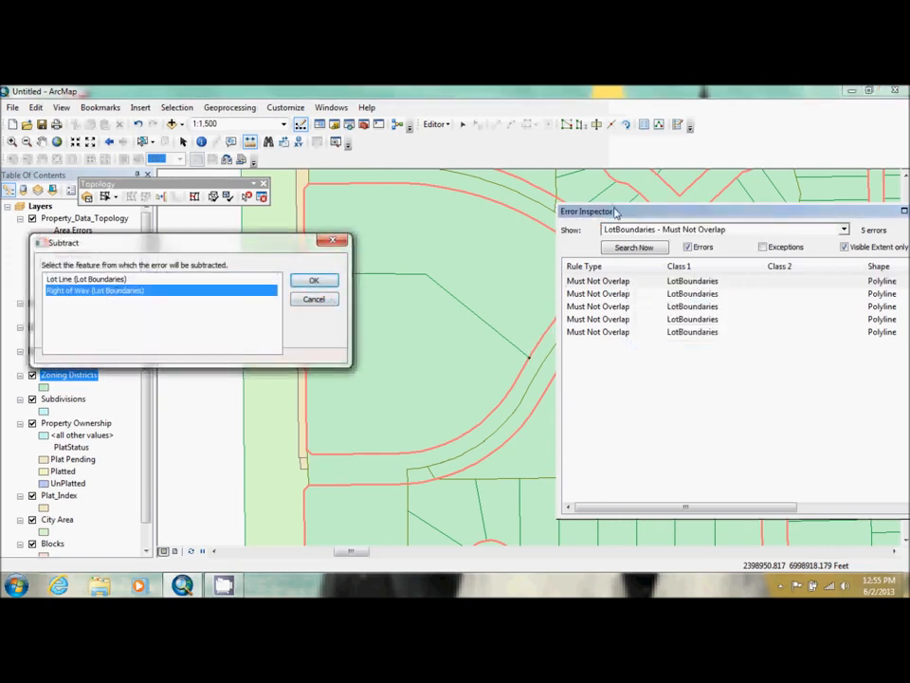
left_click(314, 301)
Step: Subtract the overlap error beside the large curved right of way from the angled Lot Line feature after comparing both candidates
left_click_drag(678, 213, 733, 217)
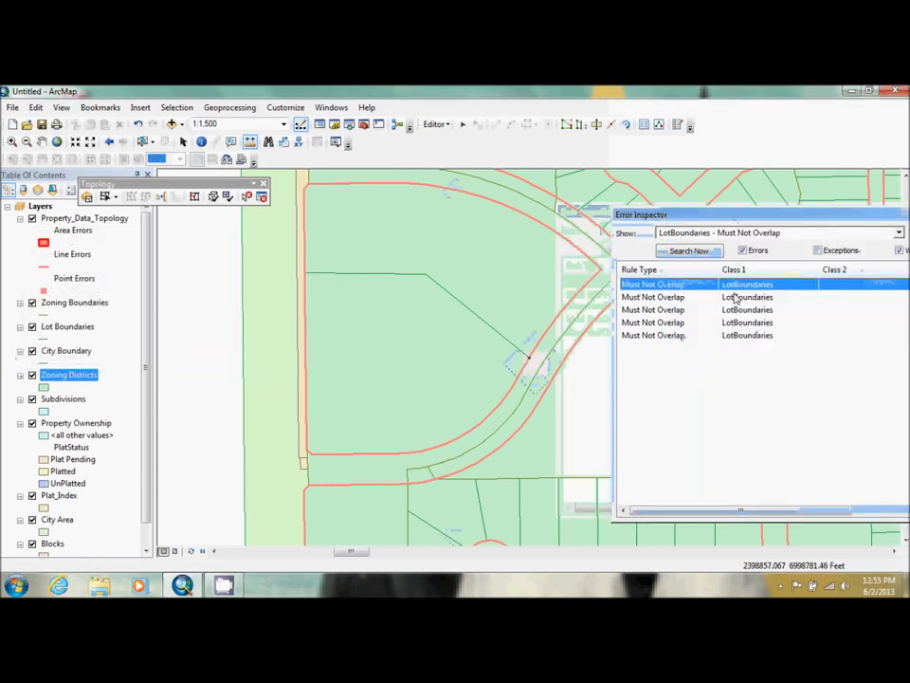
right_click(681, 286)
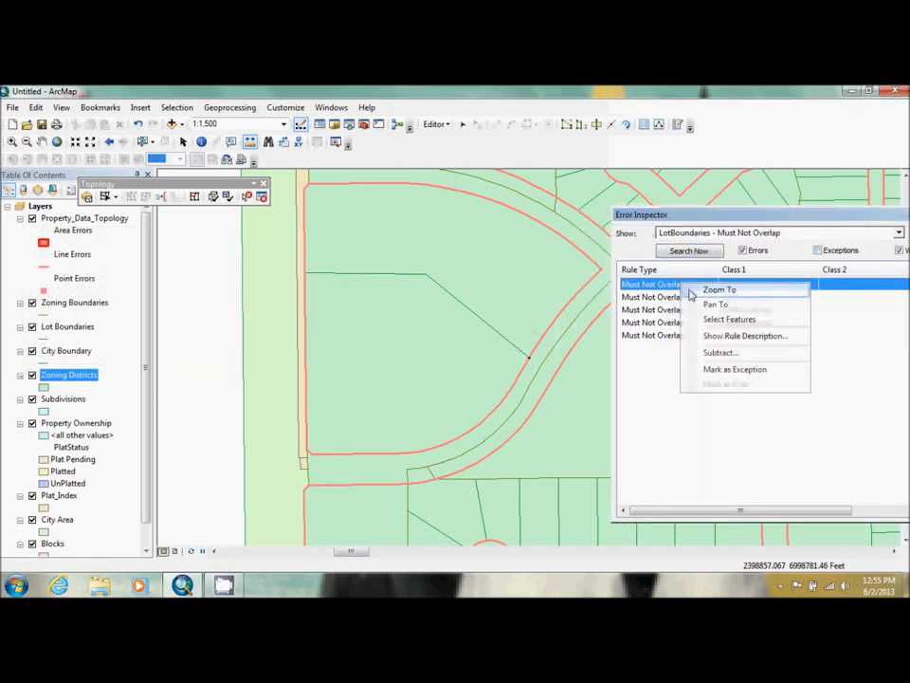
left_click(717, 353)
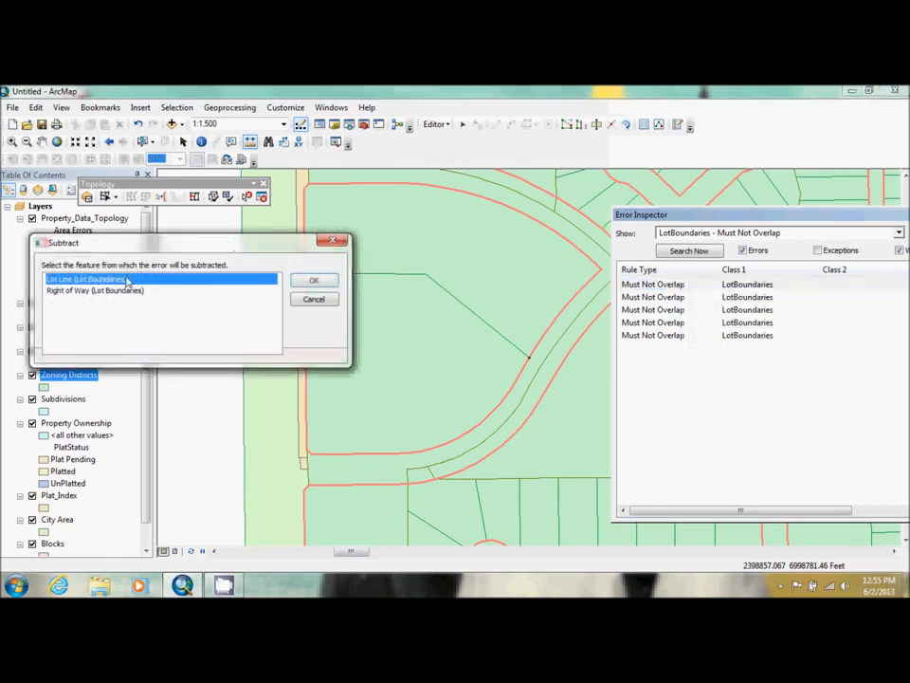
left_click(99, 291)
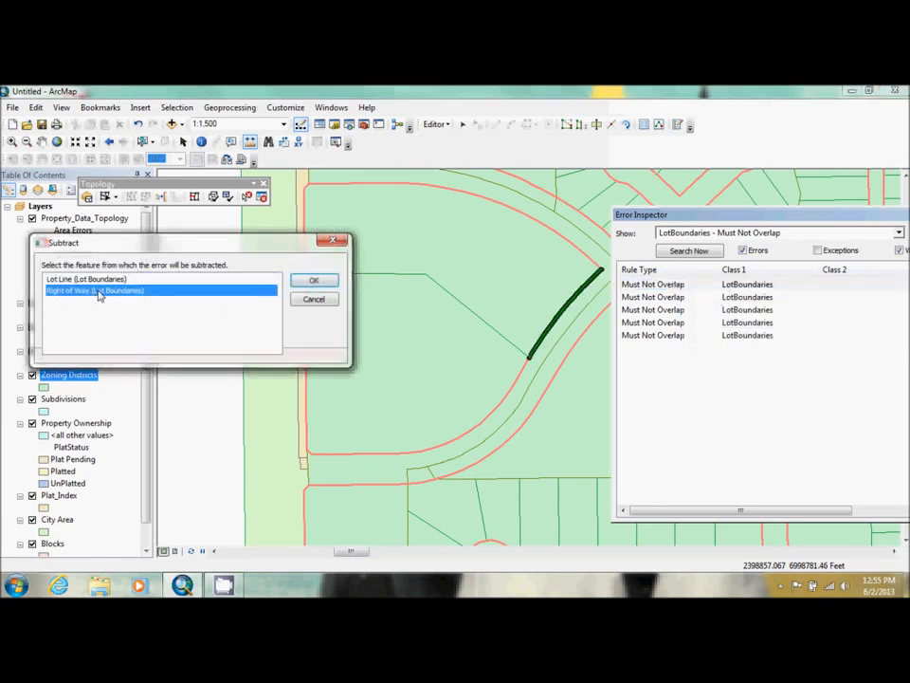
left_click(98, 280)
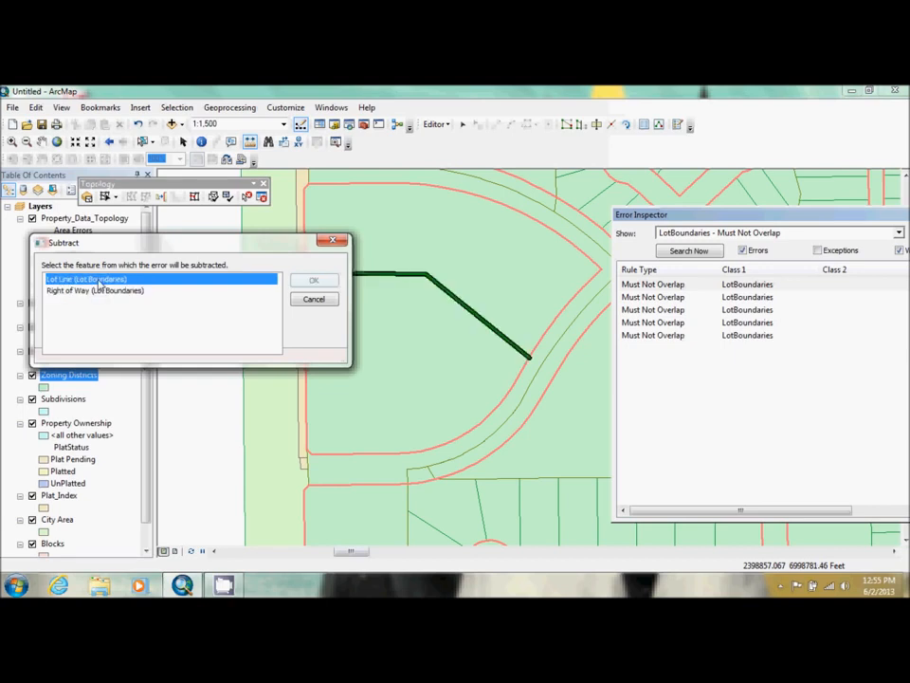
left_click(100, 283)
left_click(100, 282)
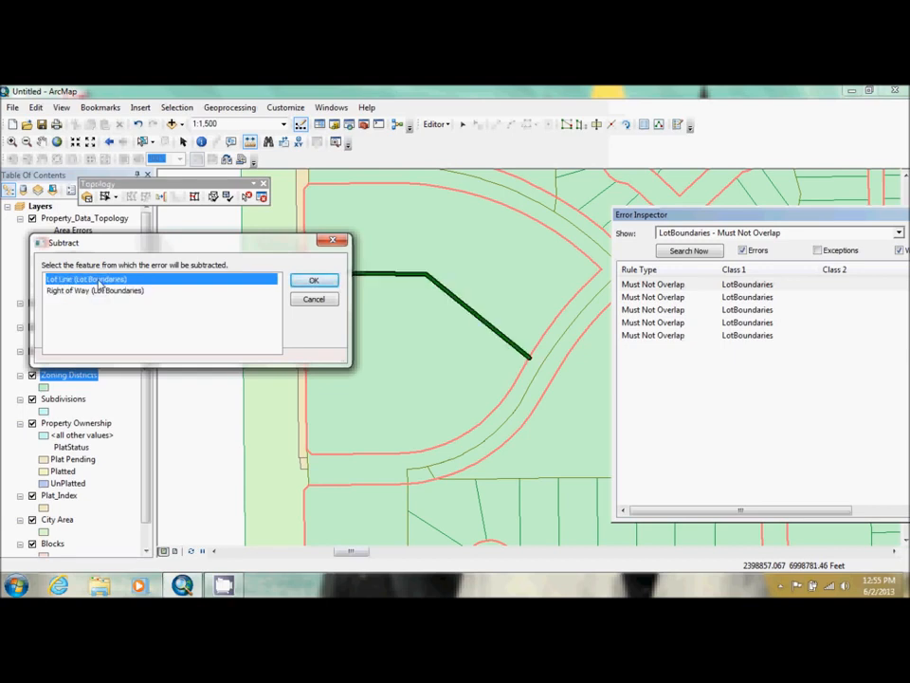
left_click(323, 281)
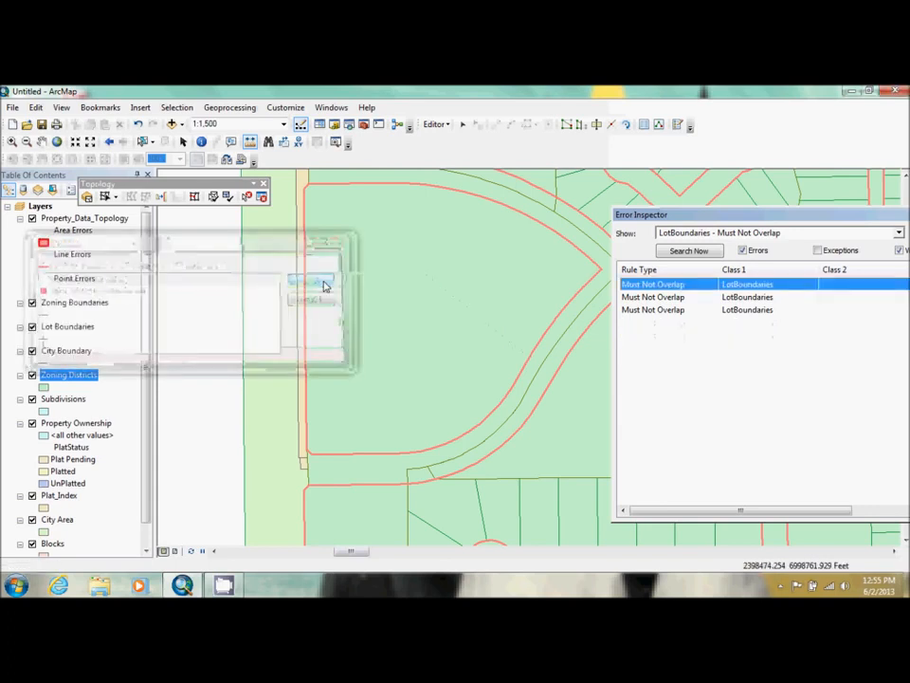
Step: Pan to the first listed LotBoundaries overlap at the cul-de-sac's southern end and try subtracting it from the Lot Line feature
right_click(660, 287)
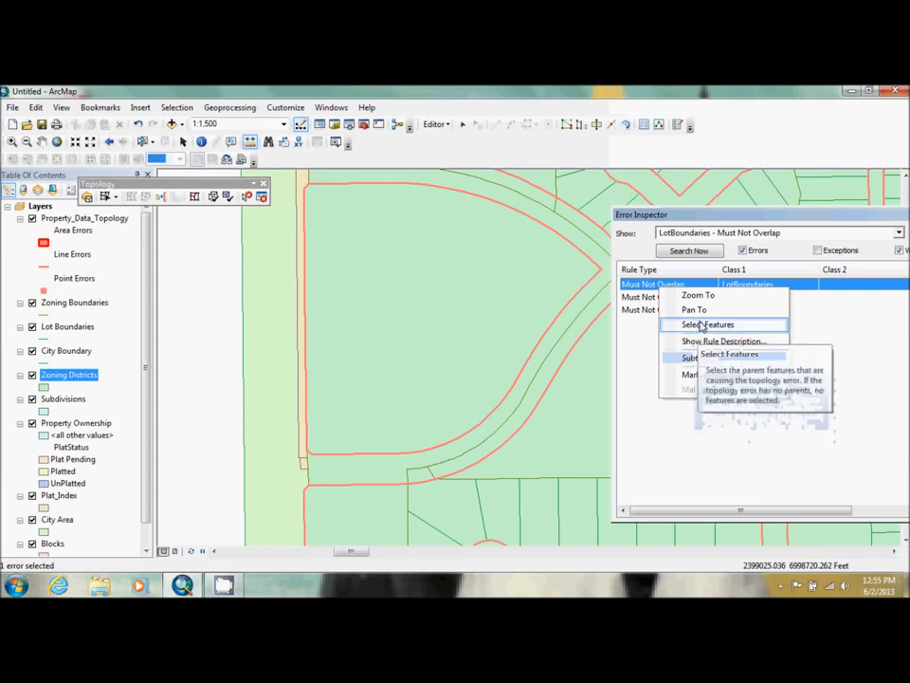
left_click(700, 310)
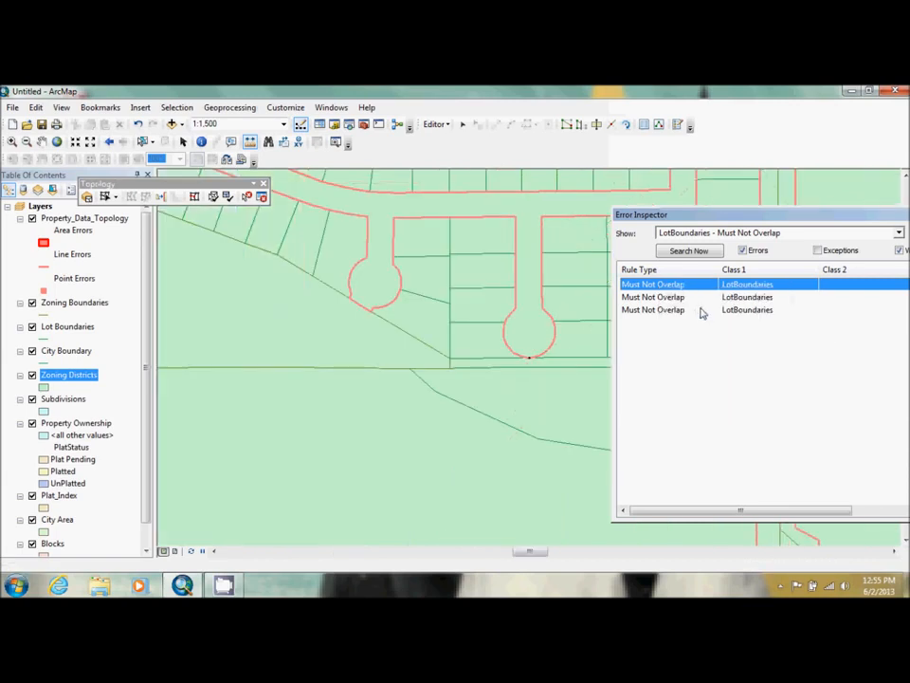
right_click(684, 290)
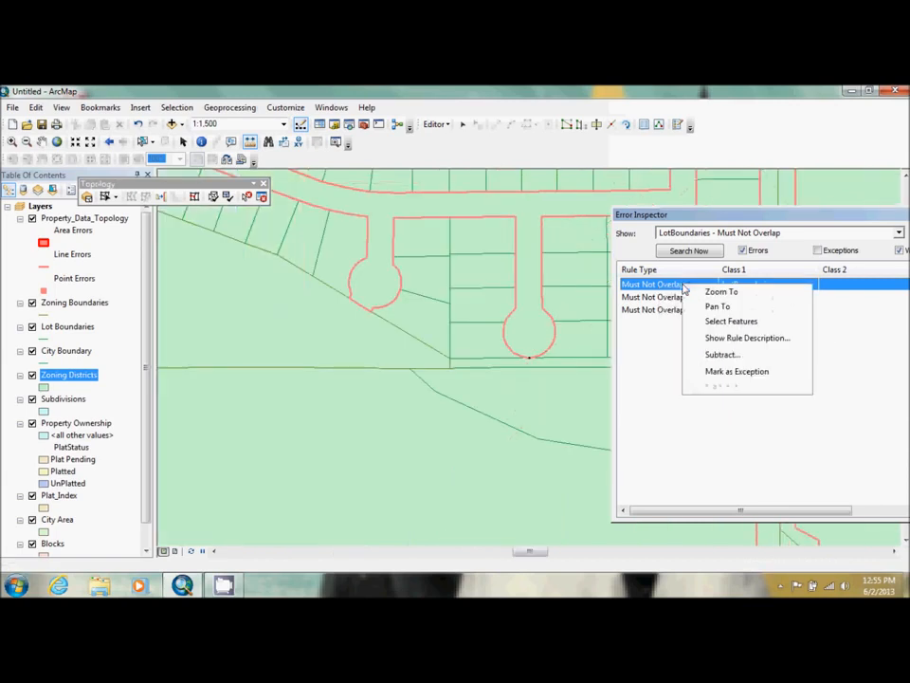
left_click(724, 356)
left_click(109, 291)
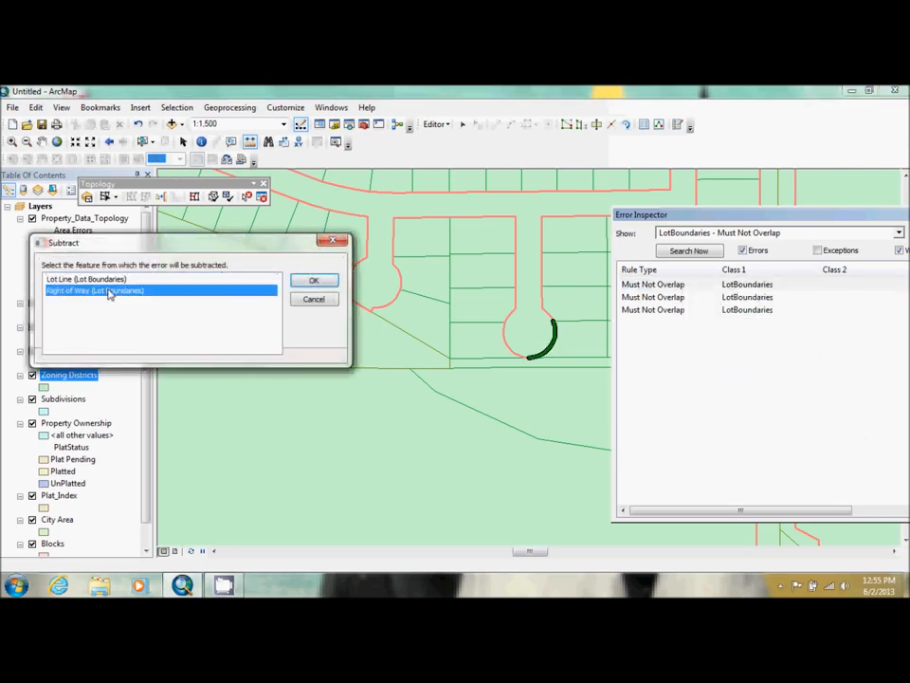
left_click(106, 280)
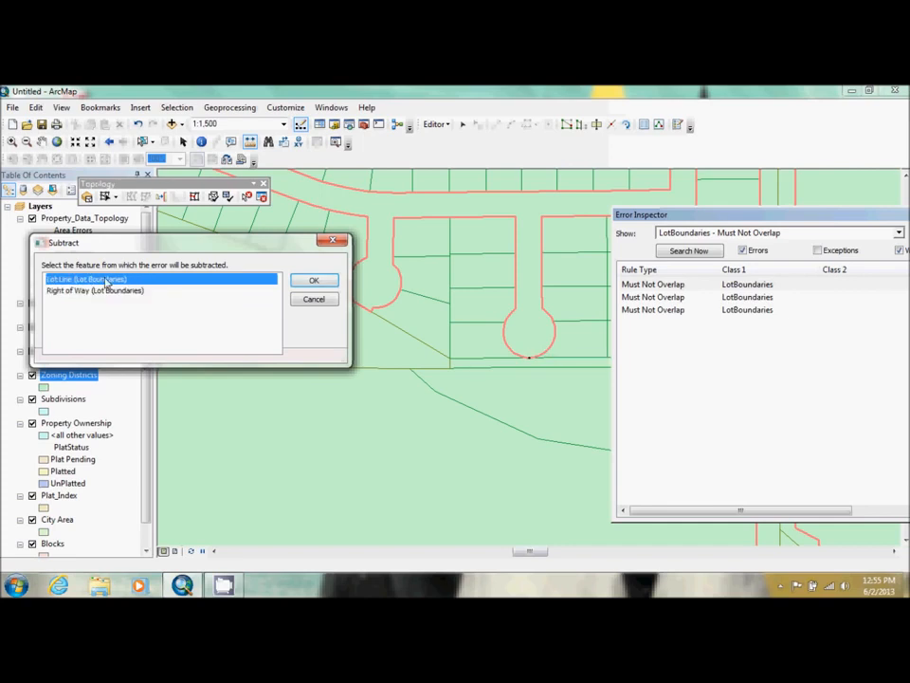
left_click(109, 292)
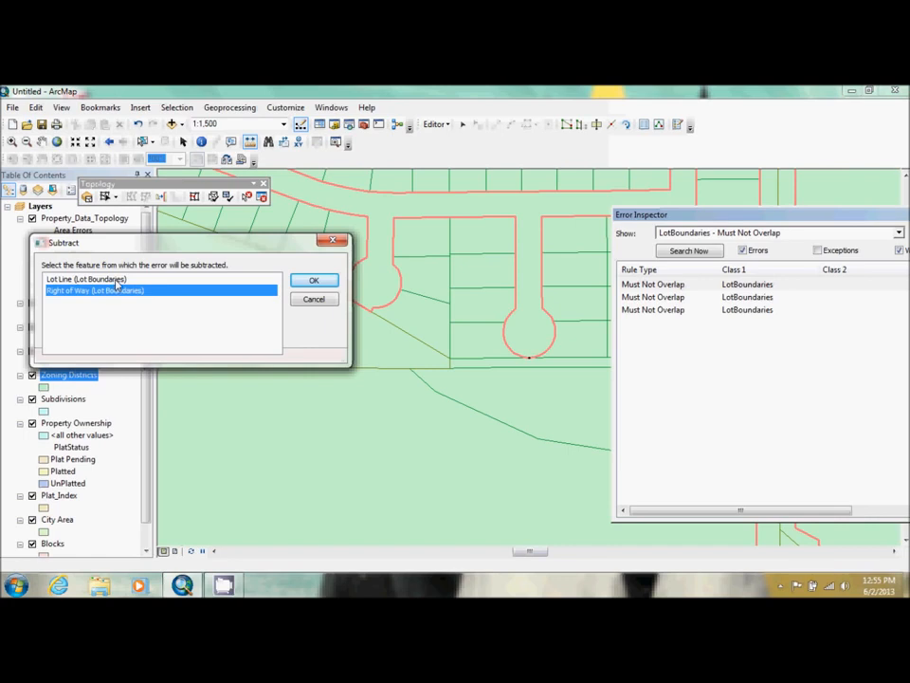
left_click(117, 281)
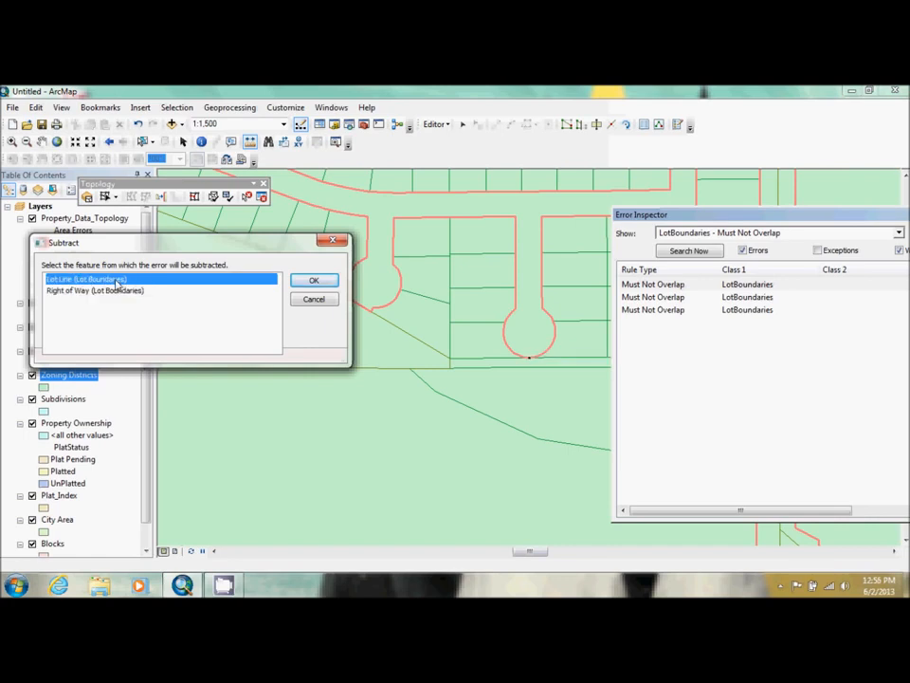
left_click(310, 282)
Step: Hide the Property_Data_Topology layer and try subtracting the cul-de-sac overlap from the Right of Way feature instead
left_click(32, 219)
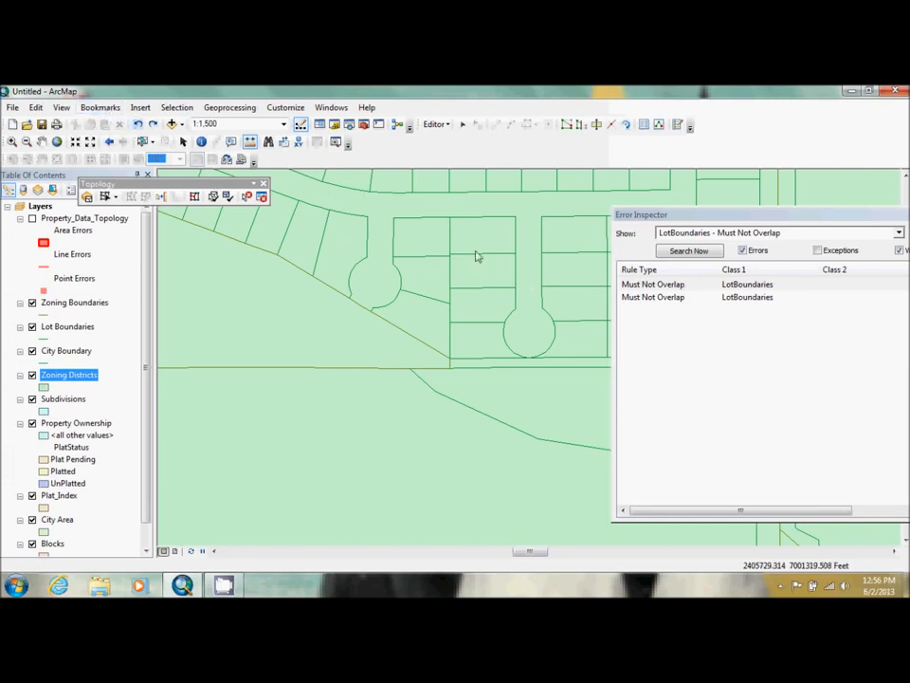
left_click(687, 252)
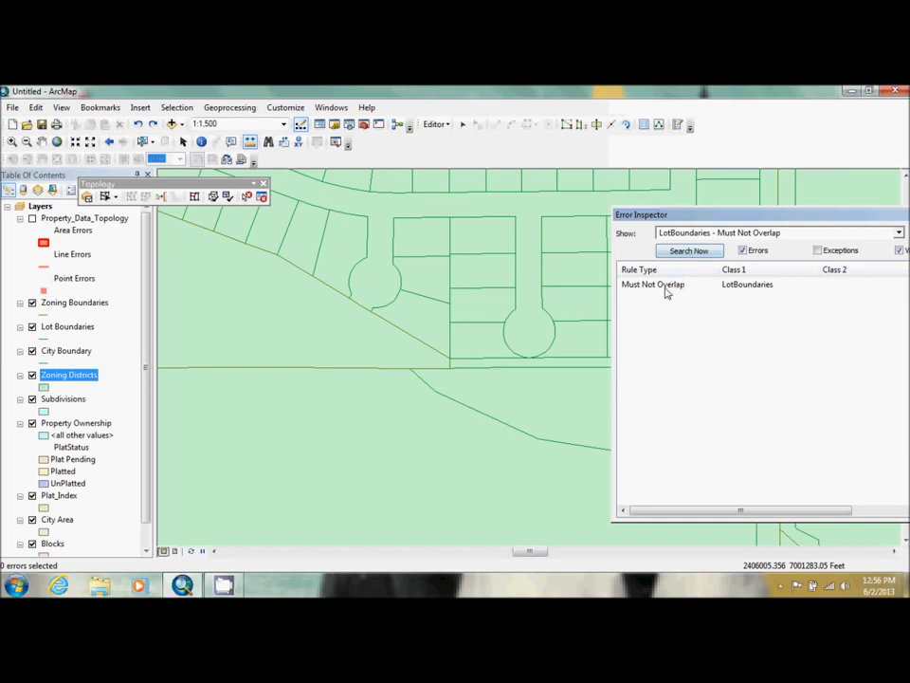
left_click(667, 288)
right_click(667, 287)
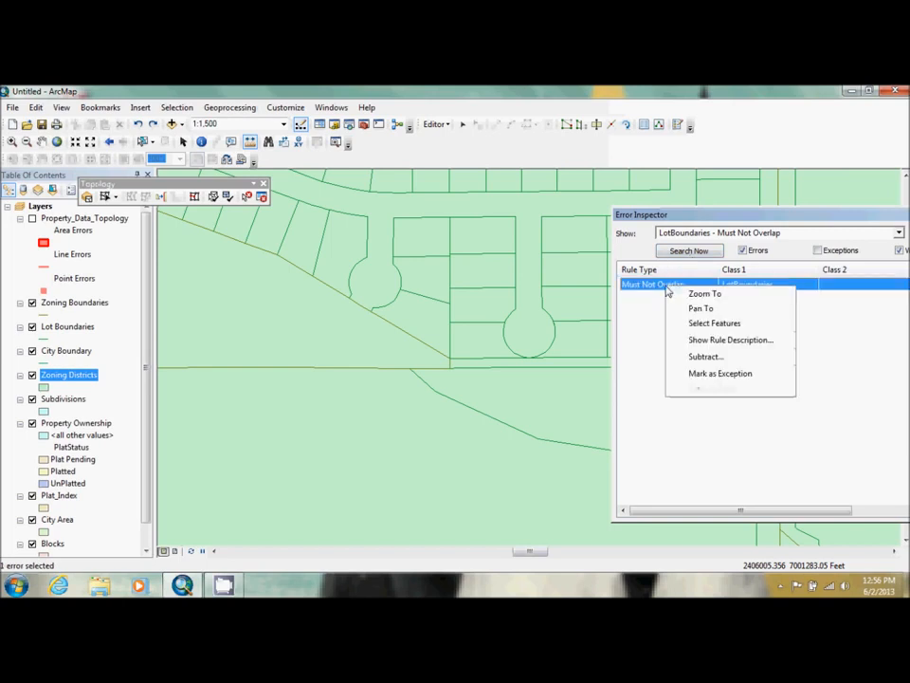
left_click(696, 358)
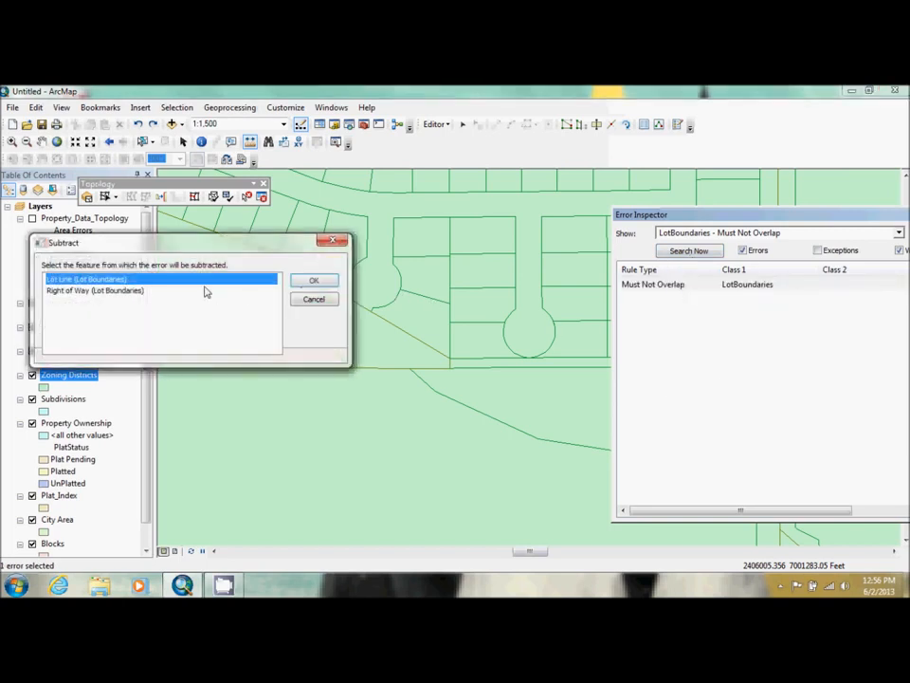
left_click(116, 291)
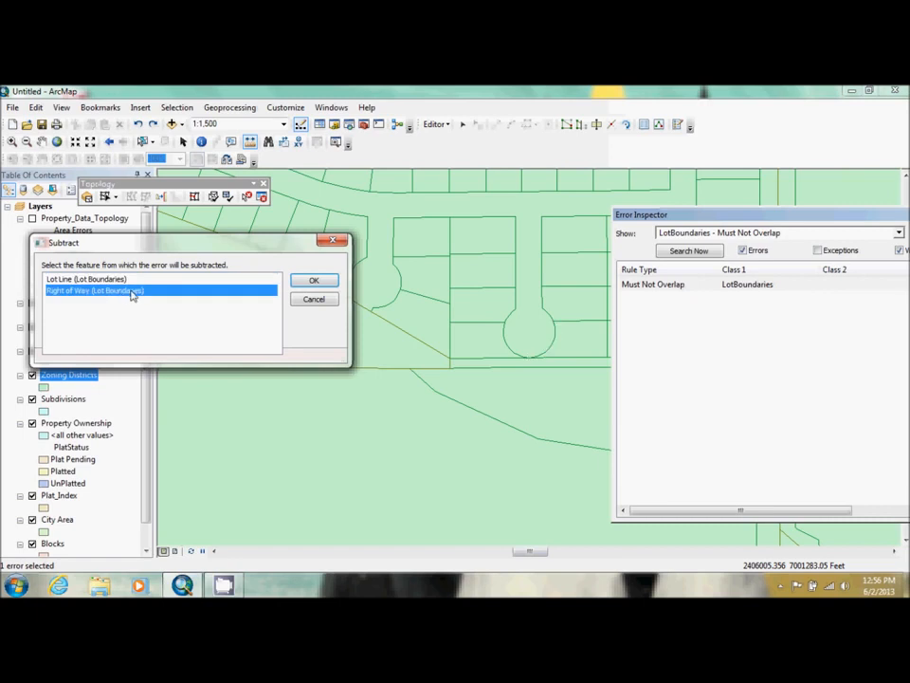
left_click(308, 281)
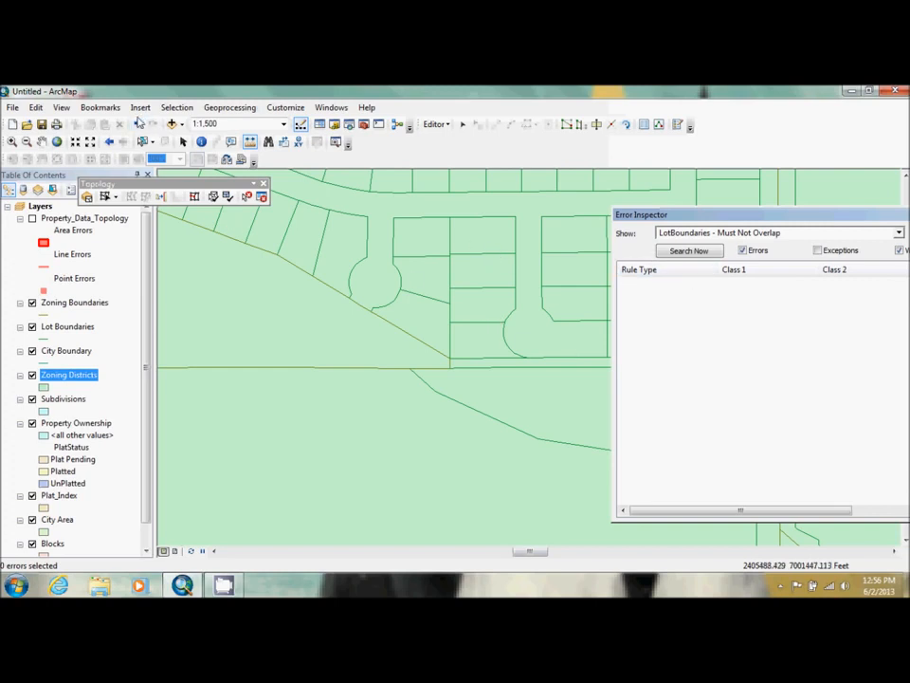
Step: Undo the Right of Way subtraction and search for the overlaps again with the Property_Data_Topology layer redisplayed
left_click(137, 124)
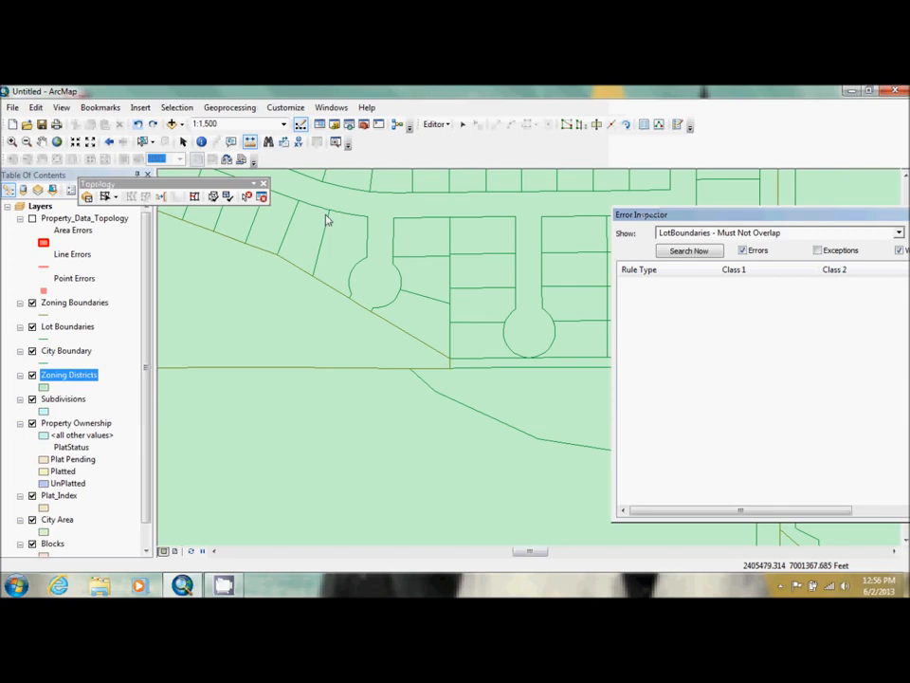
left_click(32, 218)
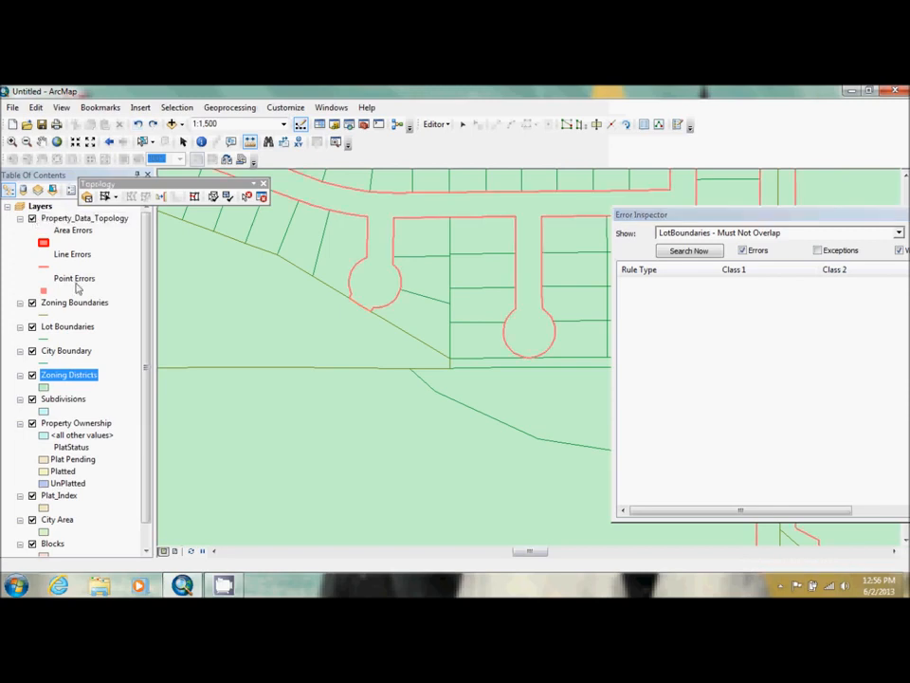
left_click(700, 252)
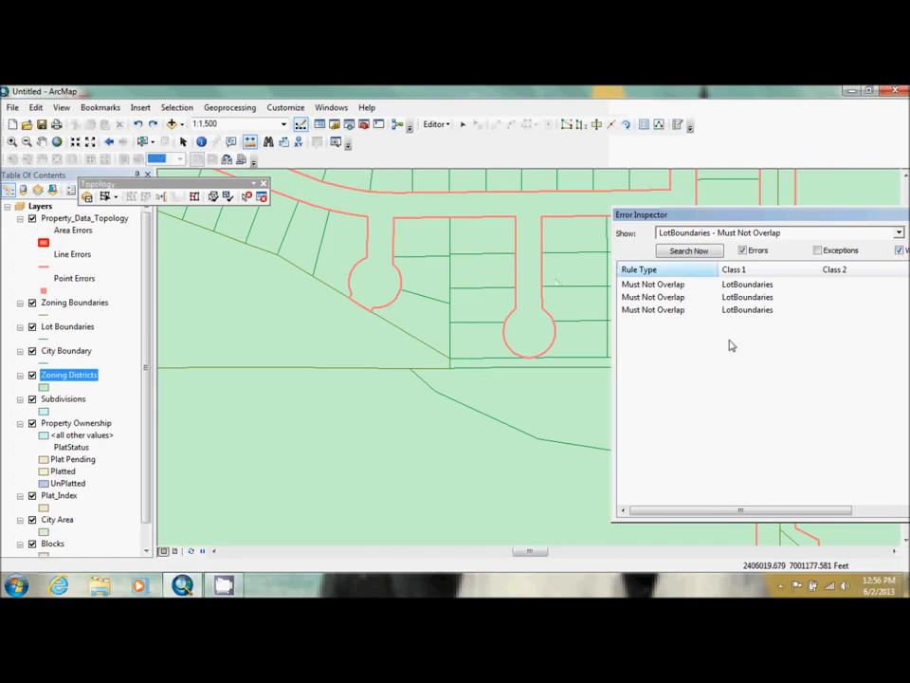
Step: Select the third listed overlap, at the cul-de-sac's southern end, and subtract it from the Lot Line feature
left_click(681, 284)
left_click(682, 297)
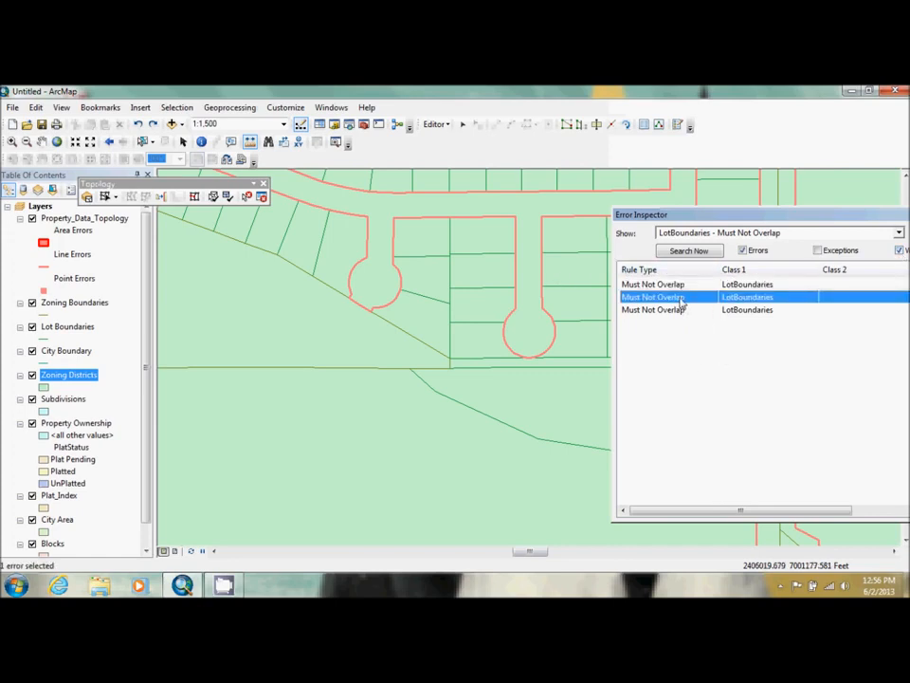
left_click(679, 310)
right_click(679, 310)
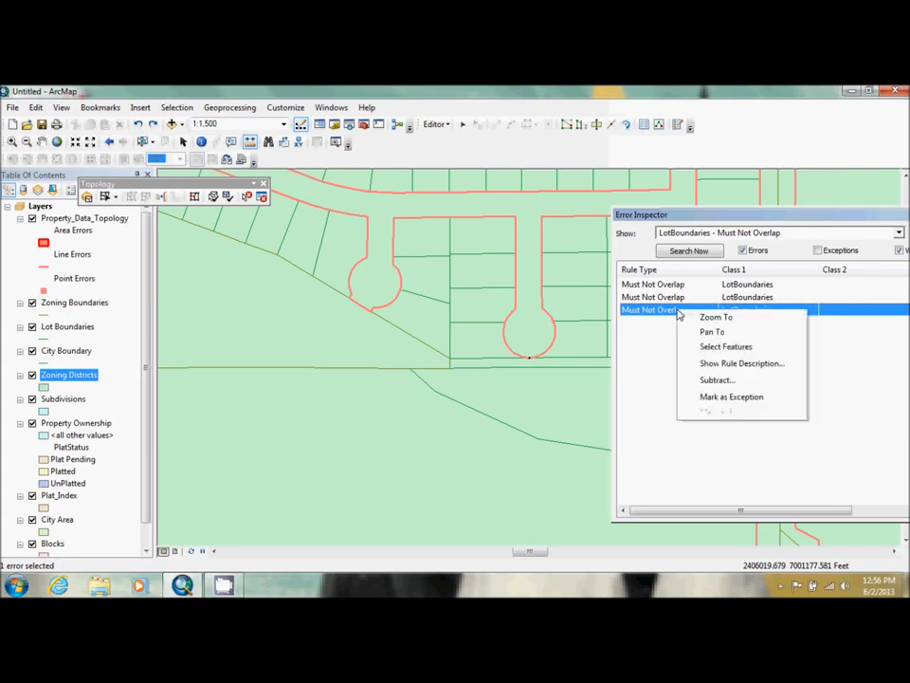
left_click(707, 379)
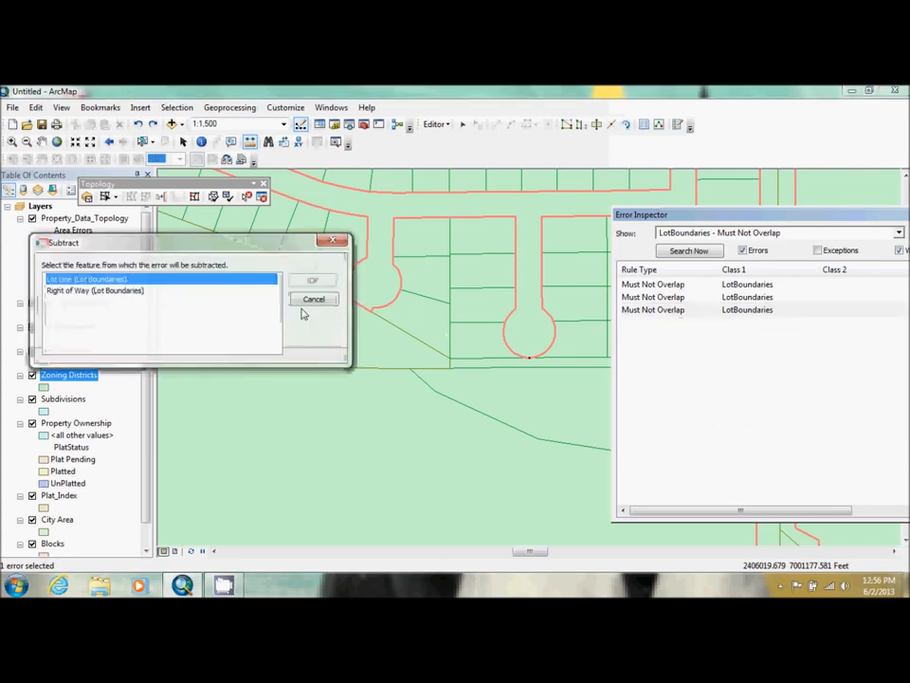
left_click(129, 291)
left_click(127, 279)
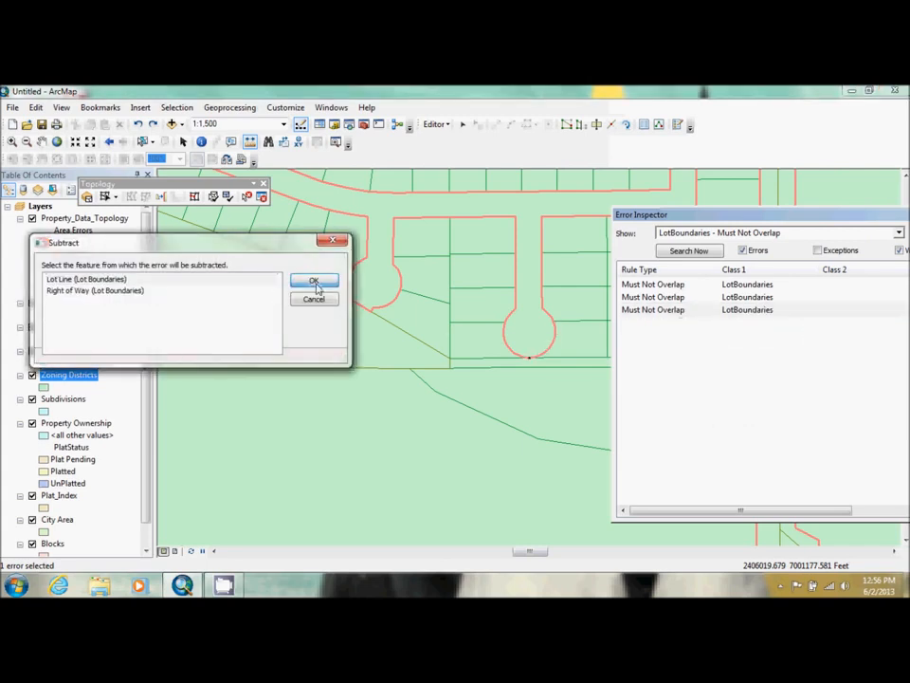
left_click(314, 282)
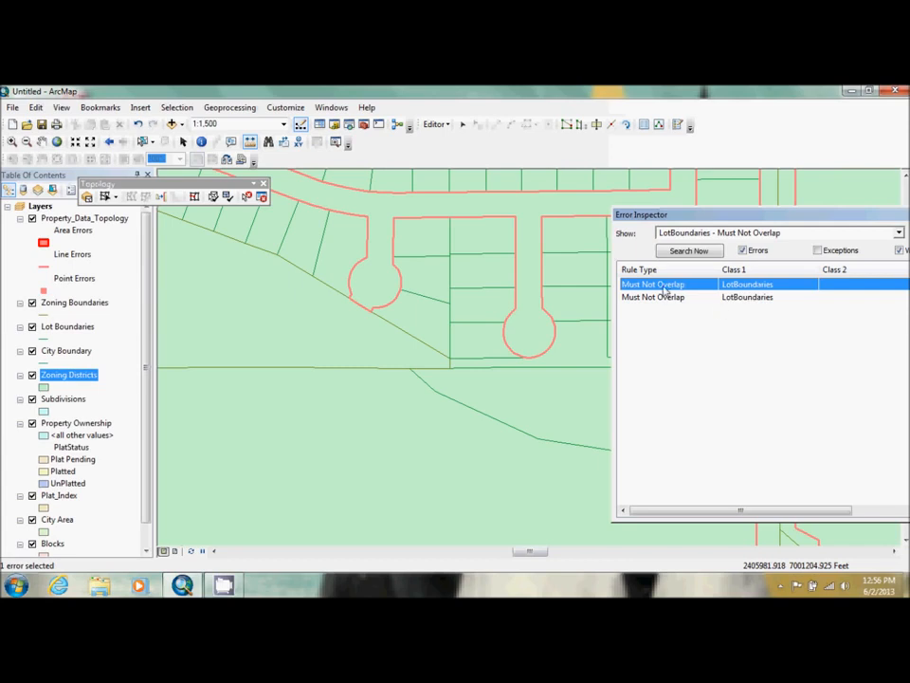
Step: Pan to the next overlap, at the lot corner northeast of the small cul-de-sac, and subtract it from the first listed Lot Line
right_click(666, 290)
left_click(691, 310)
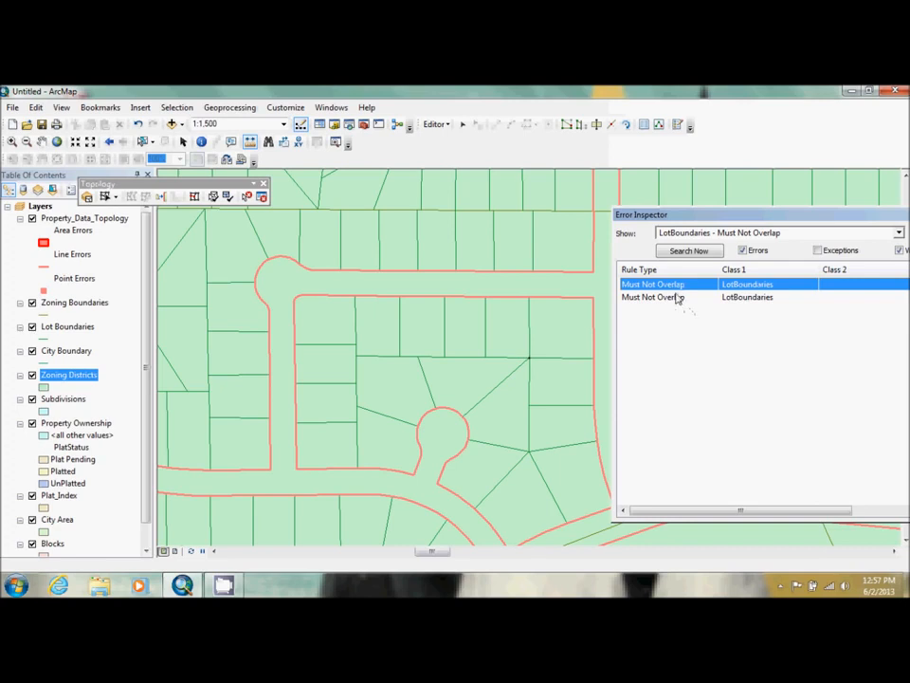
right_click(679, 292)
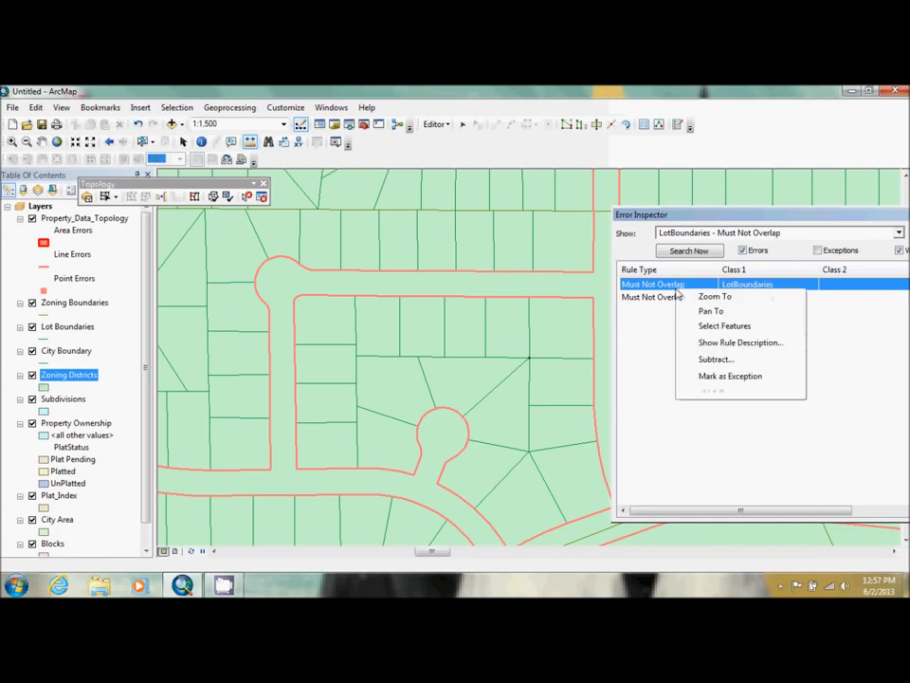
left_click(707, 358)
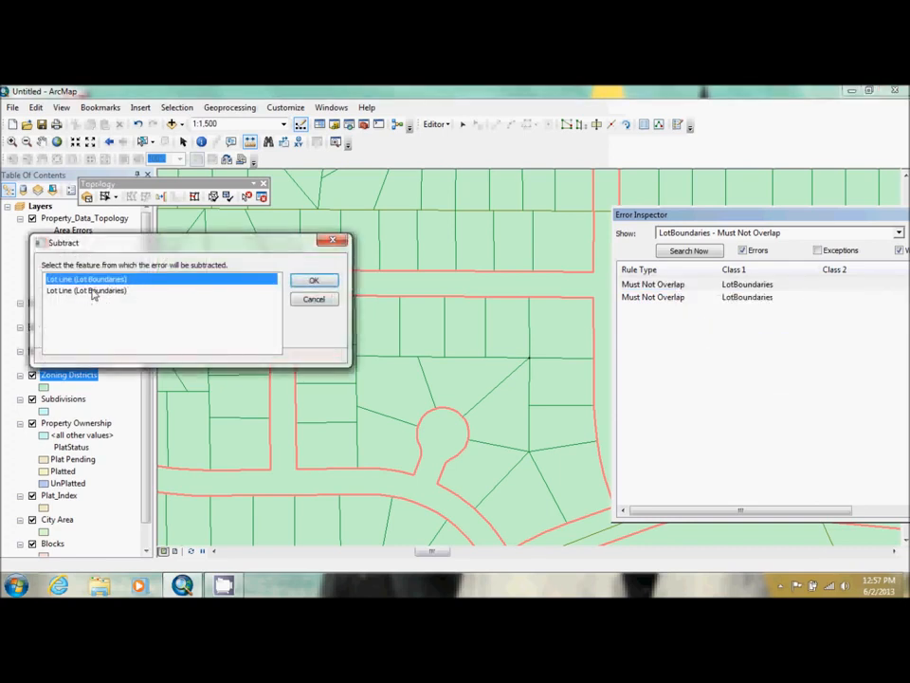
left_click(93, 291)
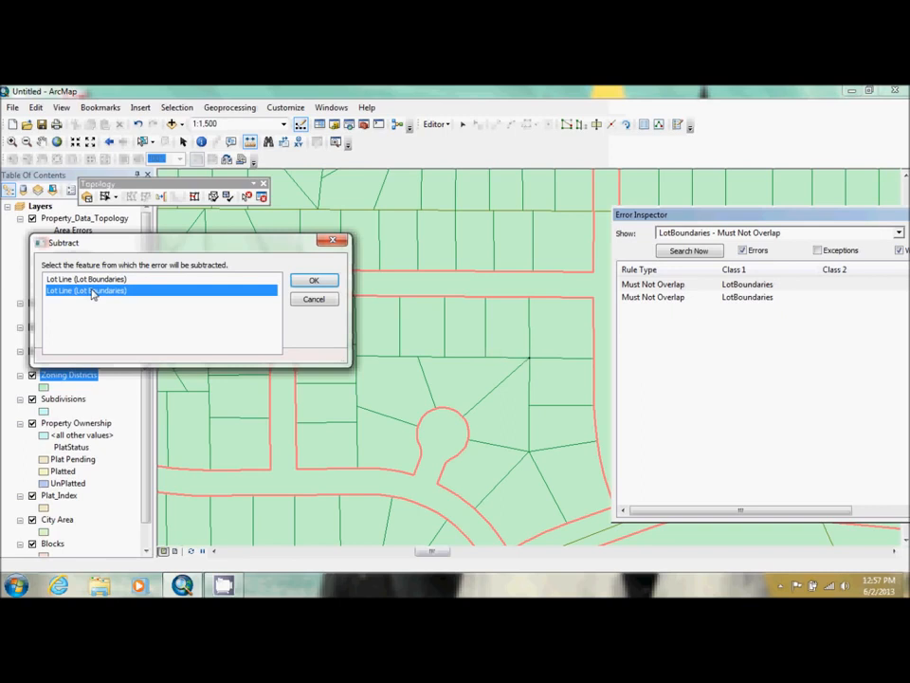
left_click(93, 280)
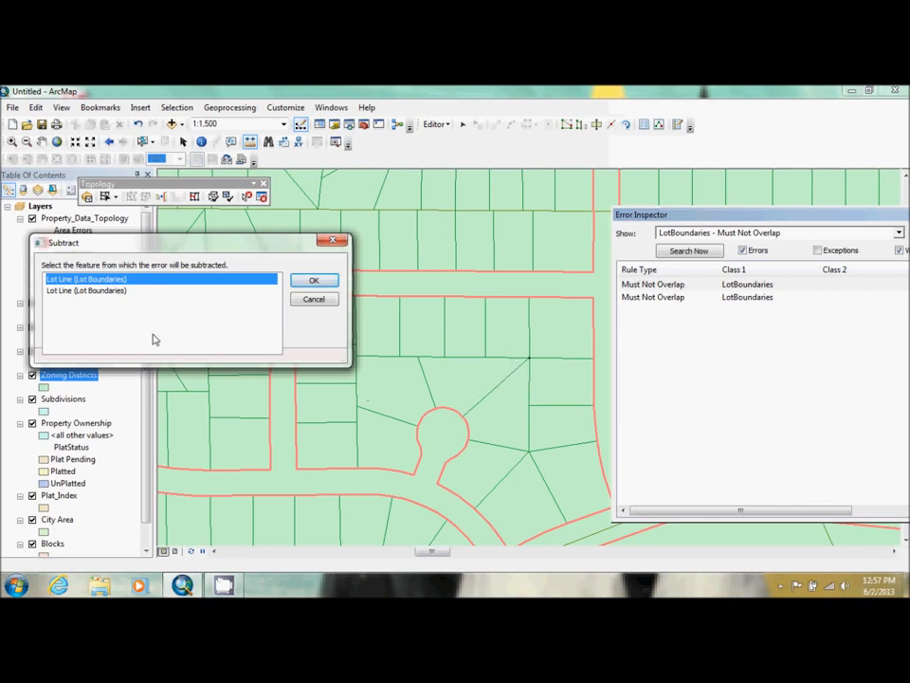
left_click(179, 282)
left_click(311, 281)
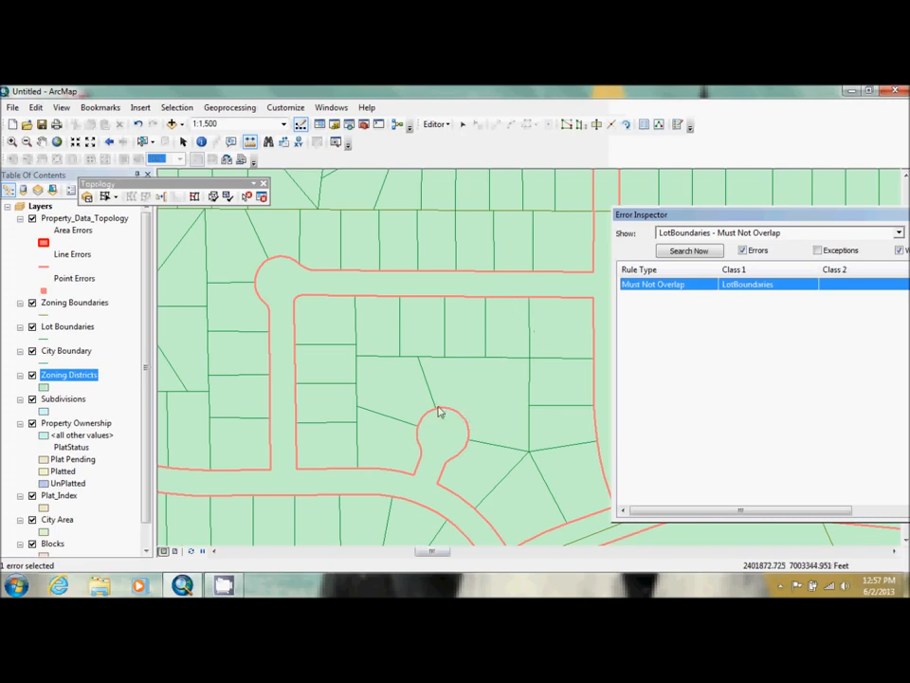
Step: Pan to the remaining overlap, where the rear lot line meets the rounded street corner, and subtract it from the Lot Line feature
right_click(691, 288)
left_click(723, 301)
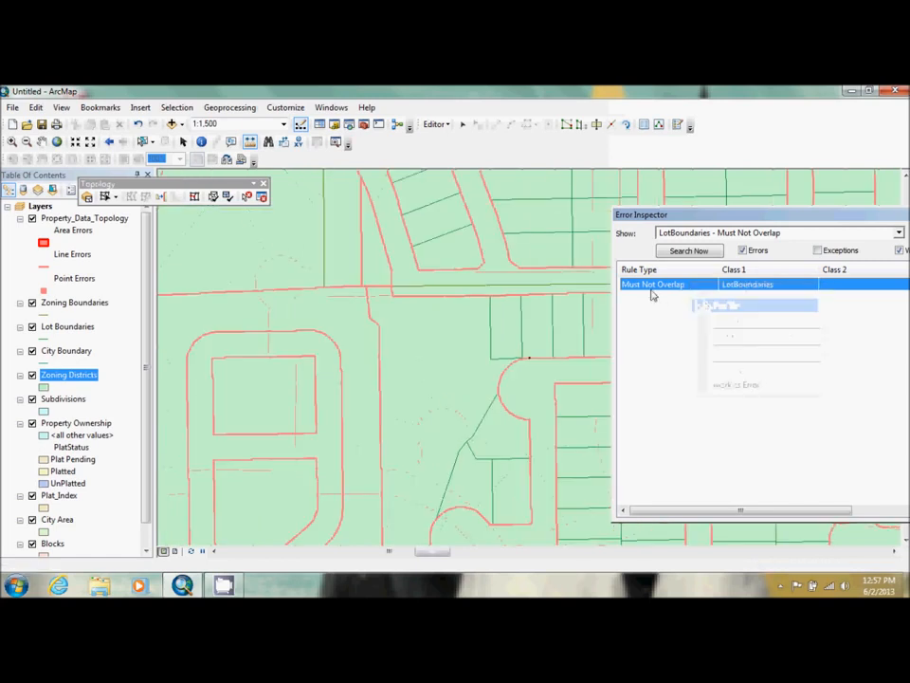
right_click(683, 287)
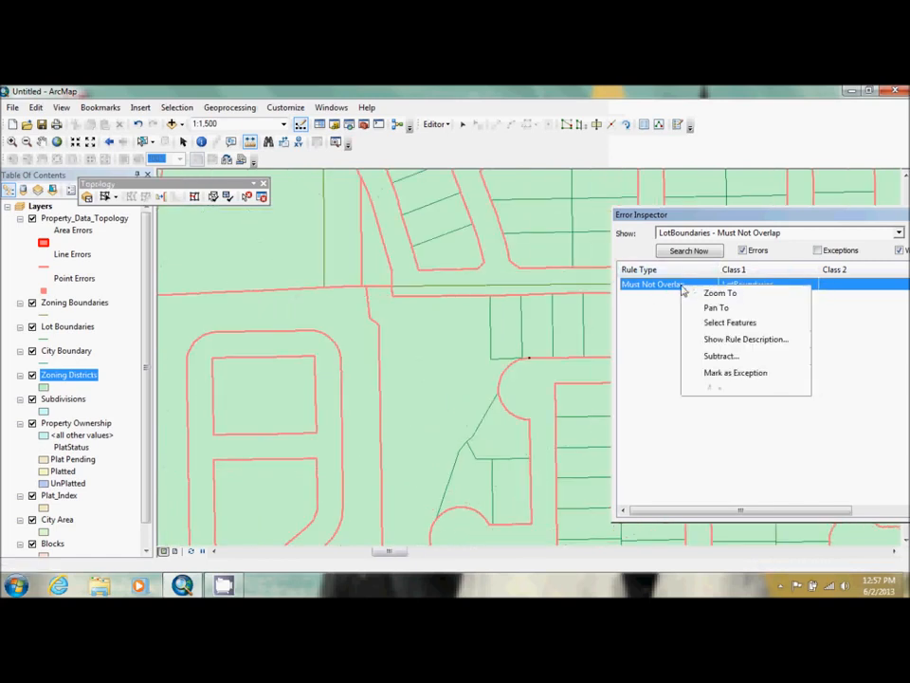
left_click(719, 356)
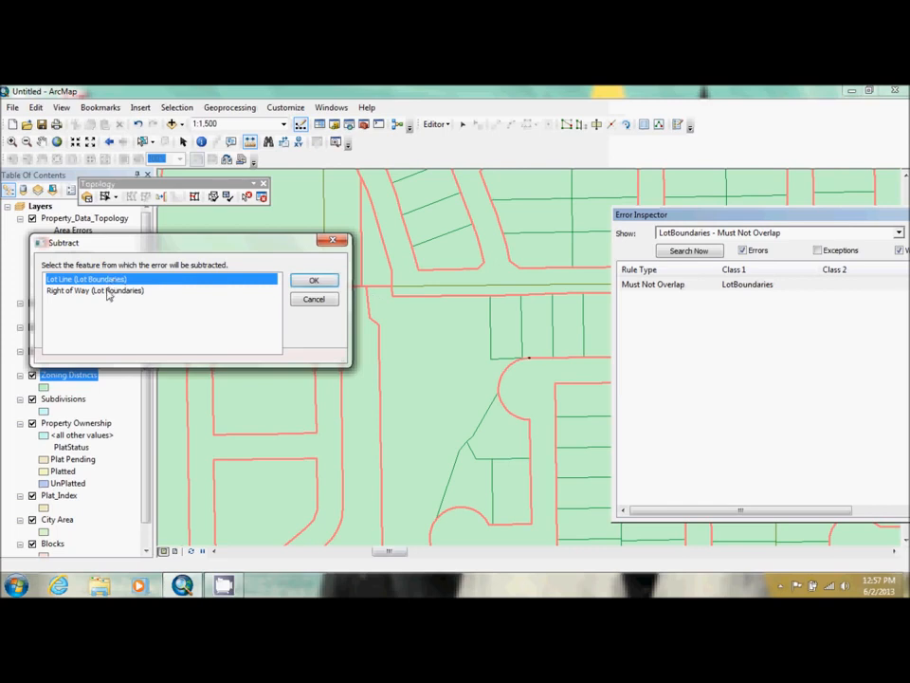
left_click(107, 291)
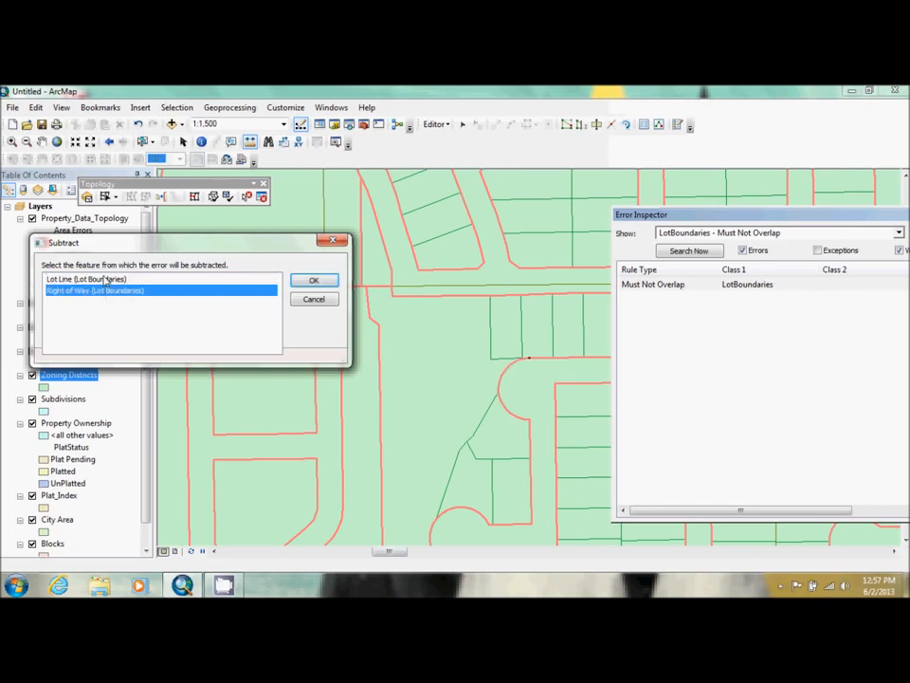
left_click(104, 280)
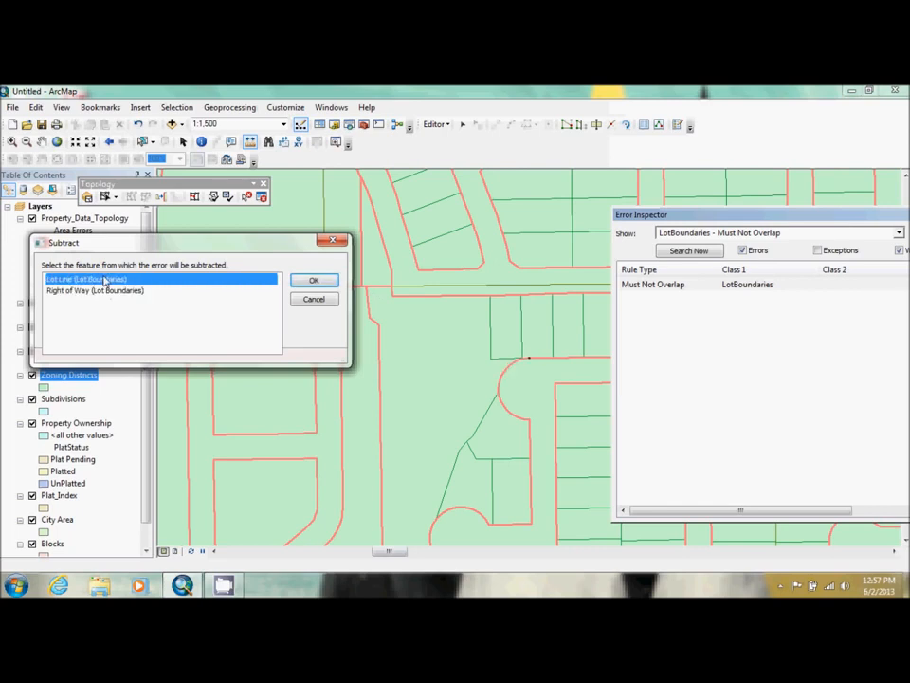
left_click(316, 281)
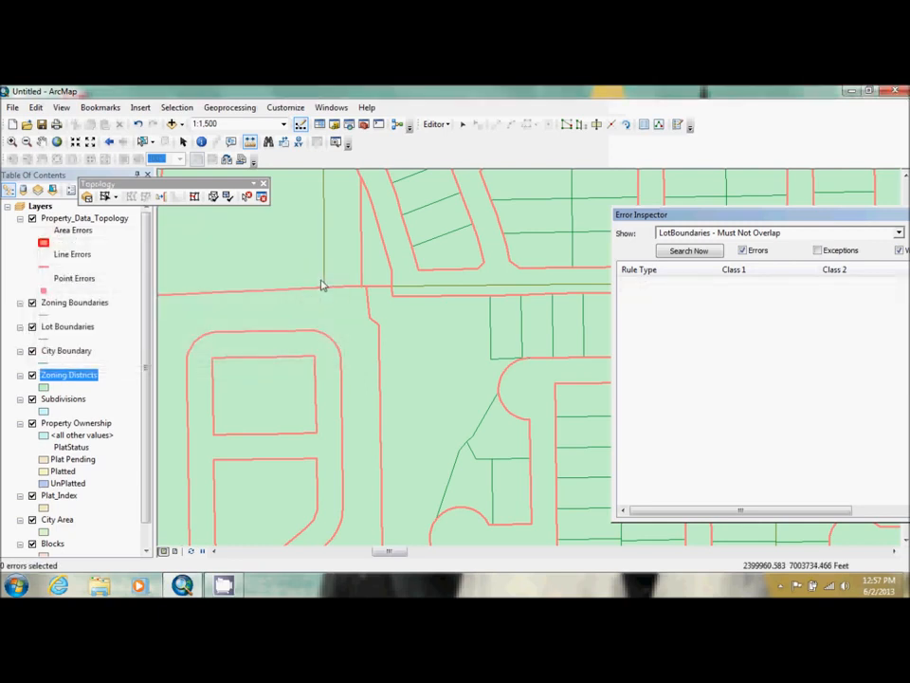
Step: Search the full map extent for remaining LotBoundaries - Must Not Overlap errors and for CityBoundary - Must Not Overlap errors
left_click(709, 252)
left_click(57, 141)
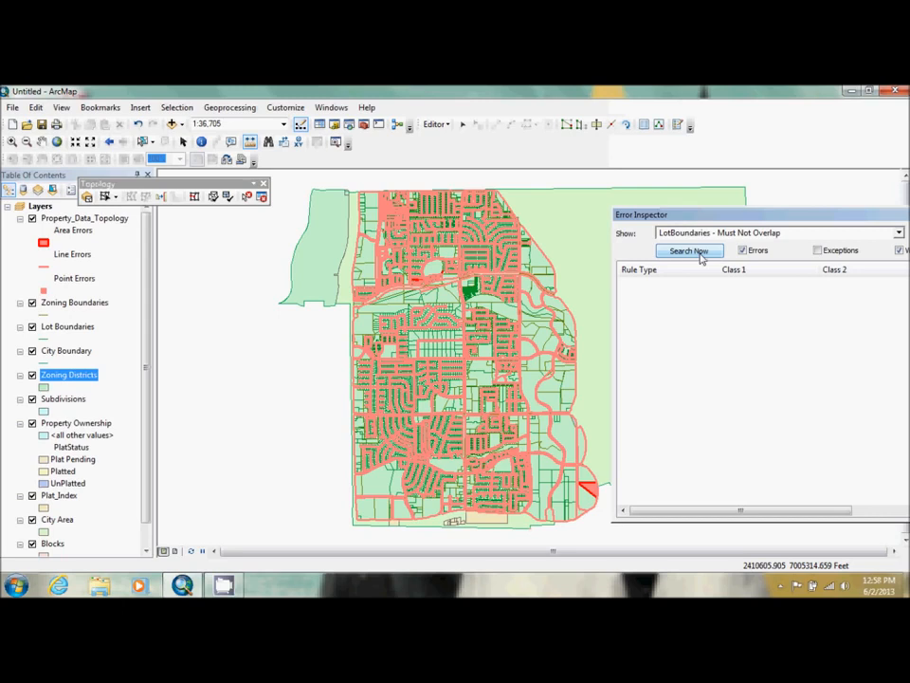
left_click(820, 231)
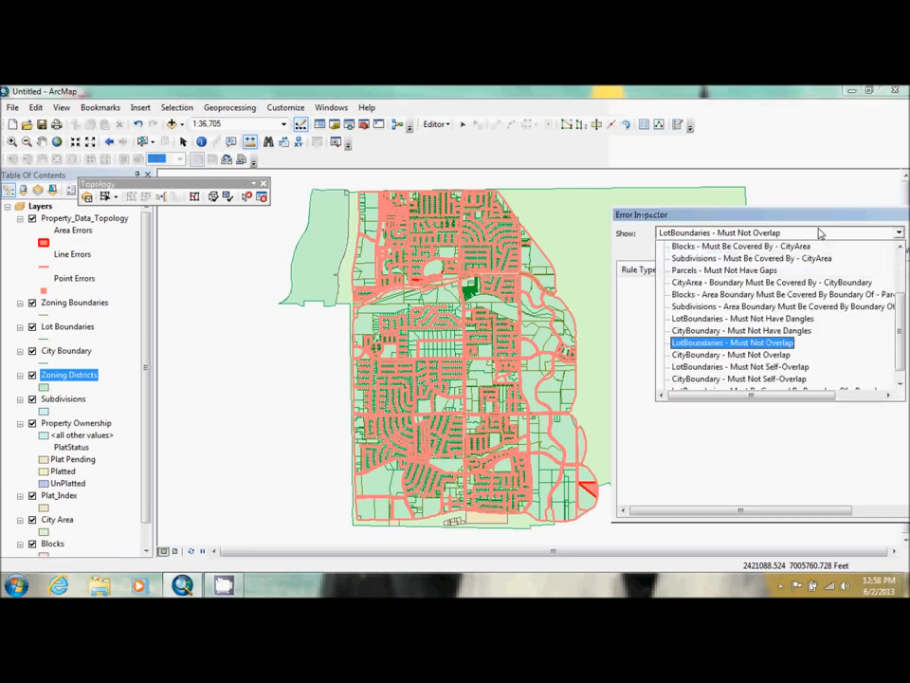
left_click(749, 354)
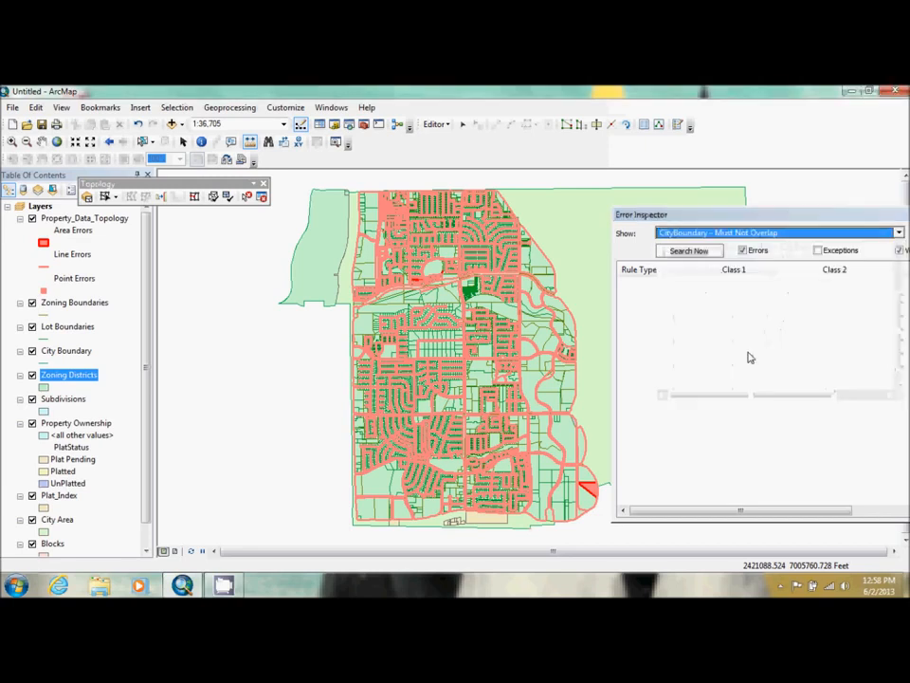
left_click(691, 253)
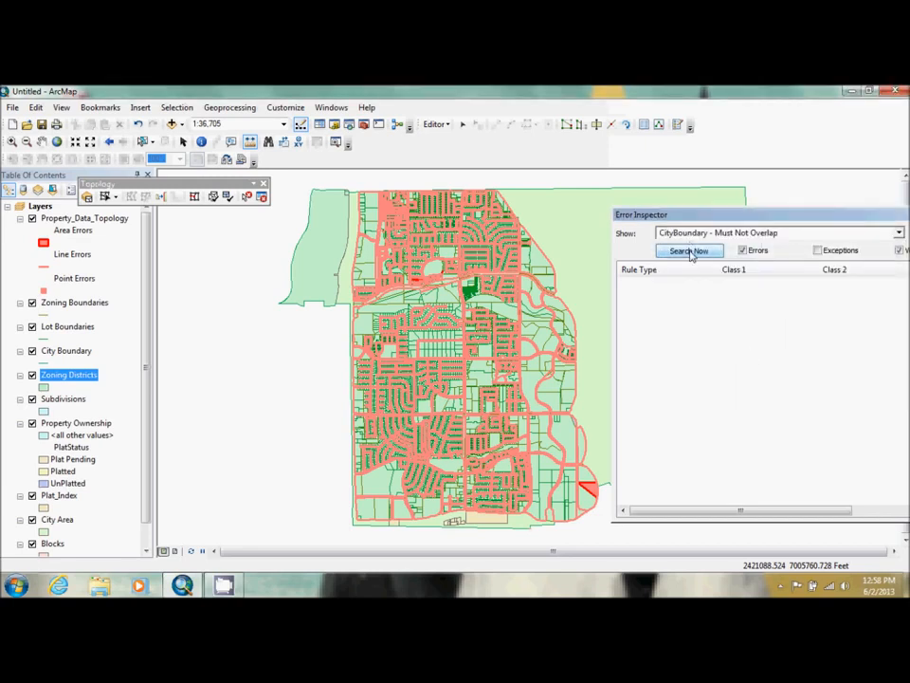
Step: Search for errors under the LotBoundaries - Must Not Self-Overlap rule and select the listed error
left_click(700, 234)
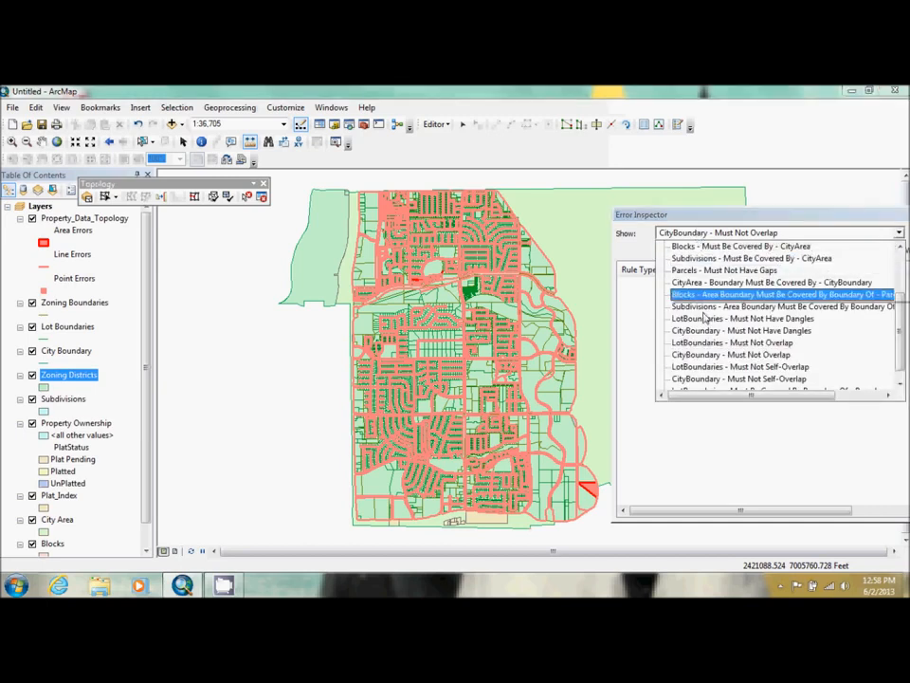
left_click(727, 379)
left_click(721, 233)
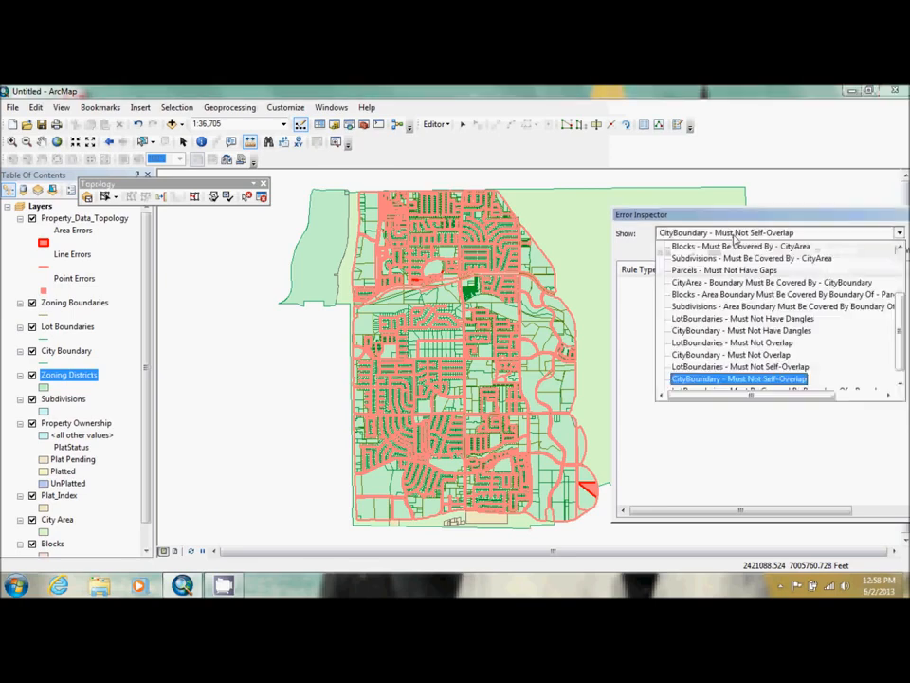
left_click(736, 368)
left_click(688, 252)
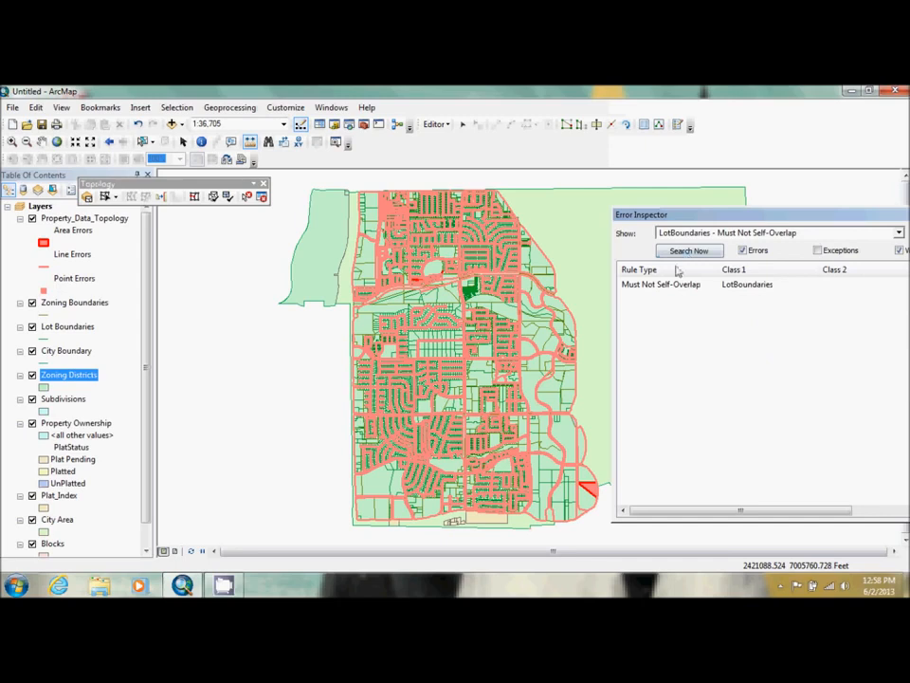
left_click(663, 285)
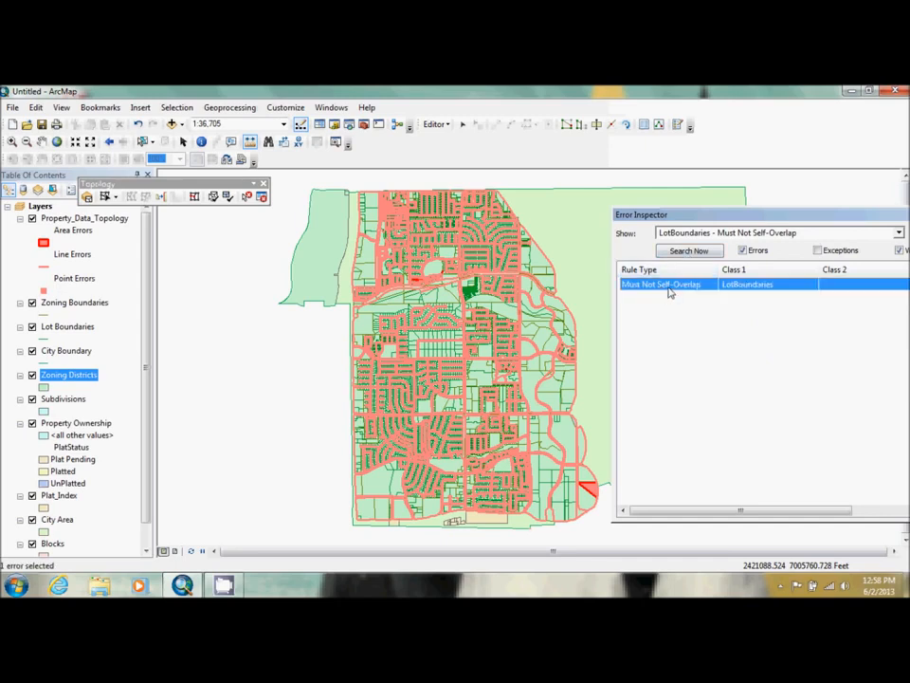
Step: Zoom to the LotBoundaries Must Not Self-Overlap error and fix it with Simplify
right_click(669, 286)
left_click(688, 296)
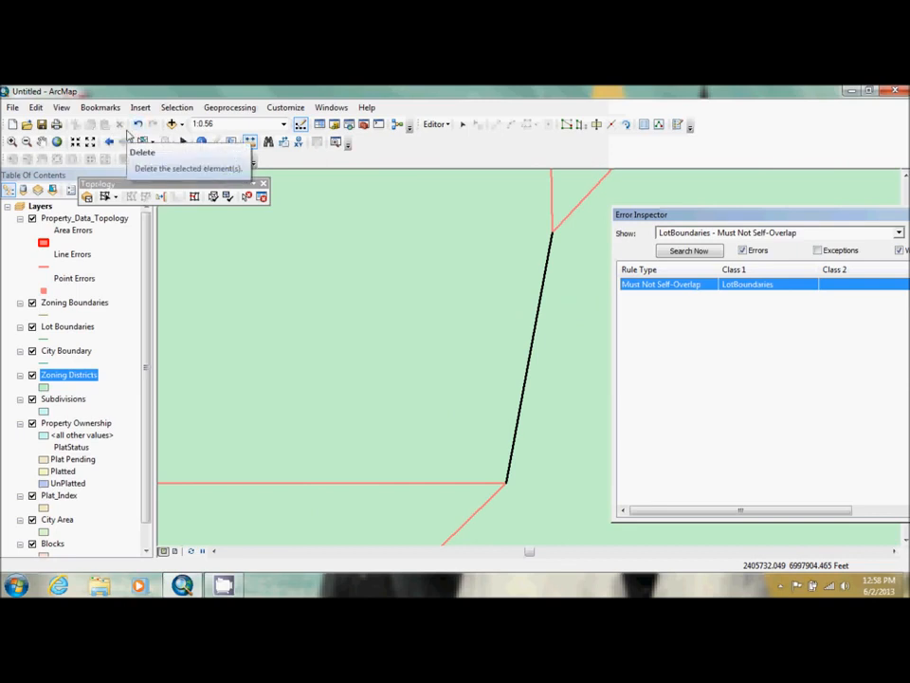
left_click(90, 142)
left_click(90, 143)
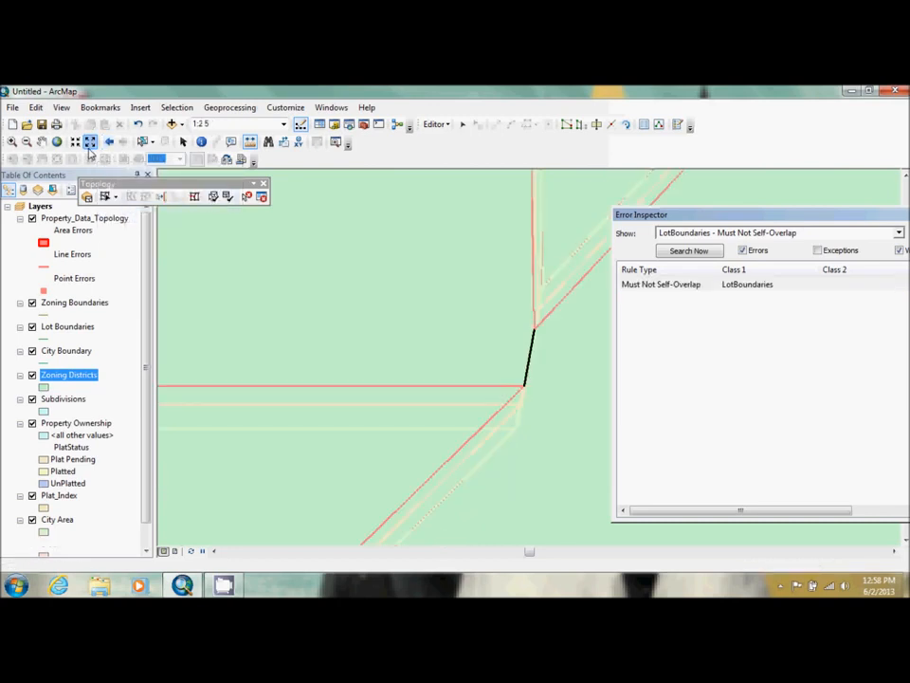
left_click(90, 142)
left_click(90, 142)
left_click(90, 143)
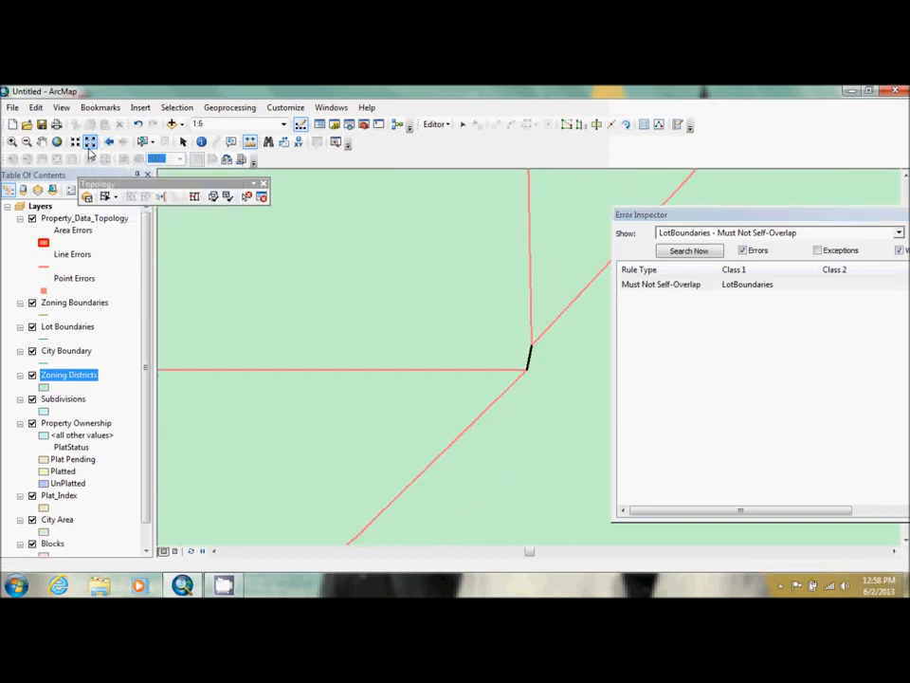
right_click(701, 289)
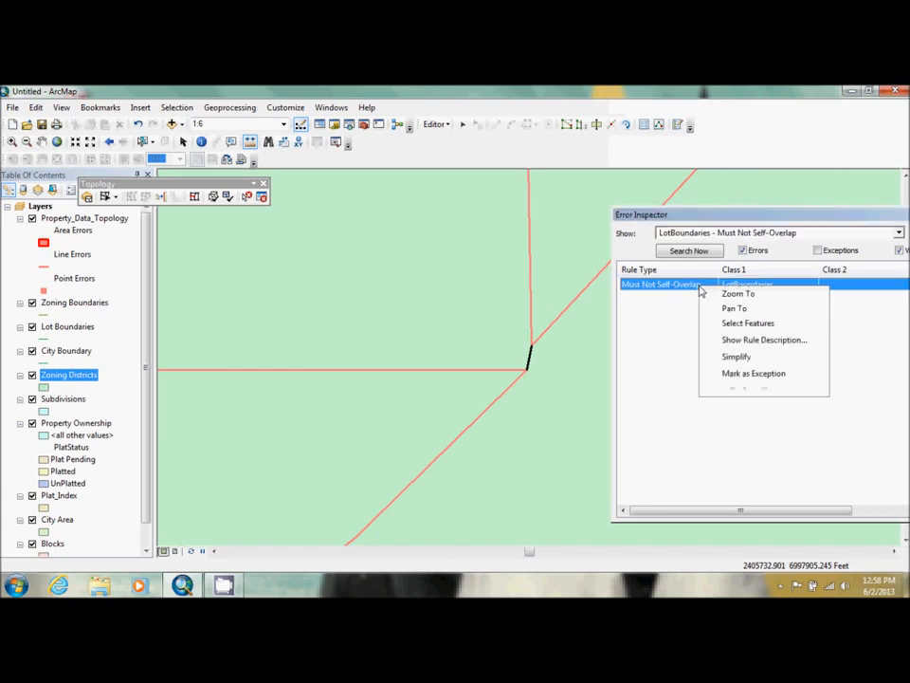
left_click(750, 358)
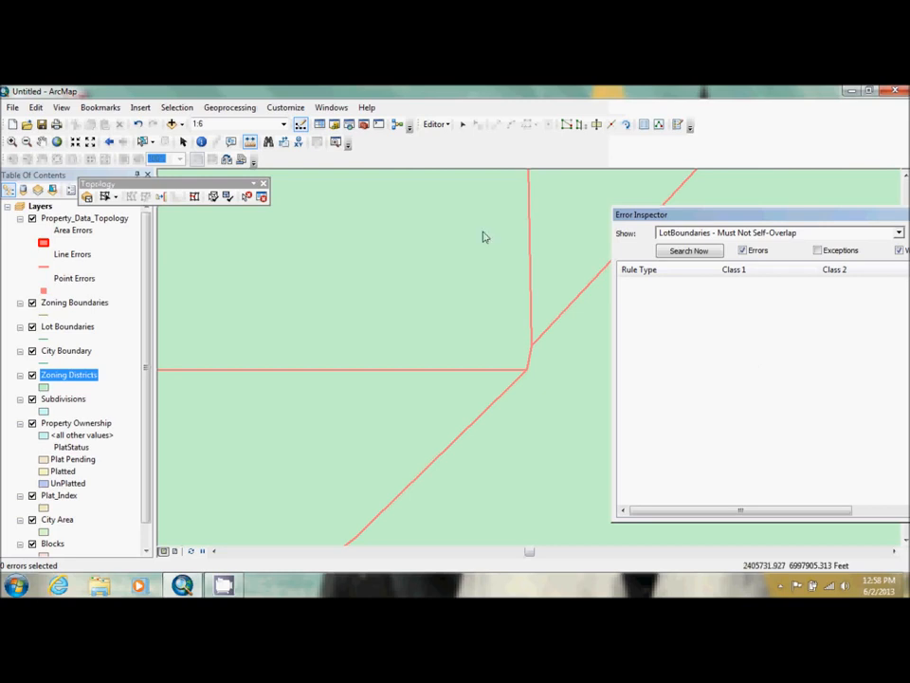
Step: Load the Topology4 bookmark from the Bookmarks folder and zoom the map to it
left_click(110, 109)
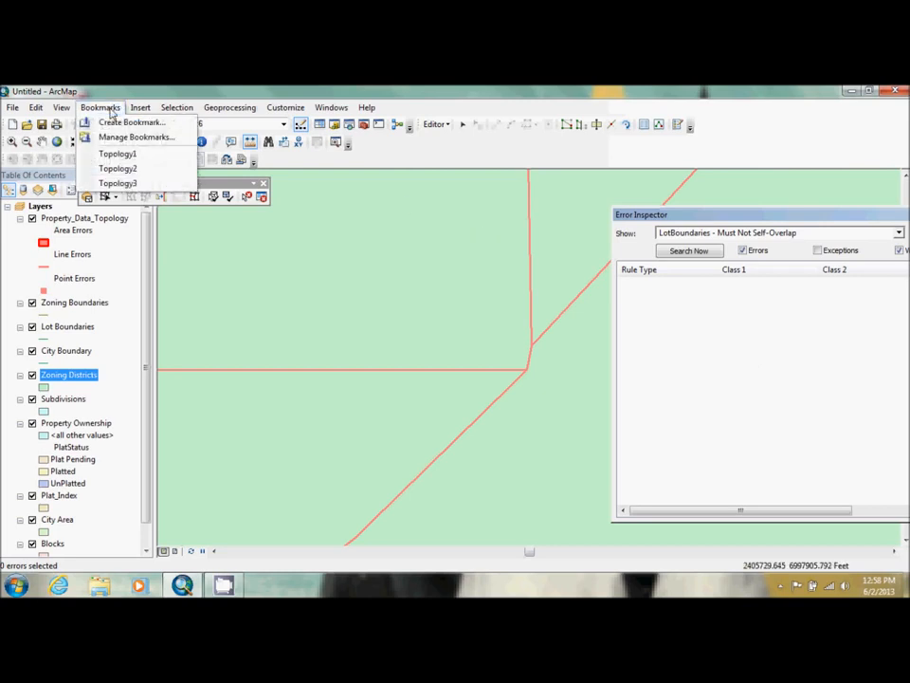
left_click(128, 137)
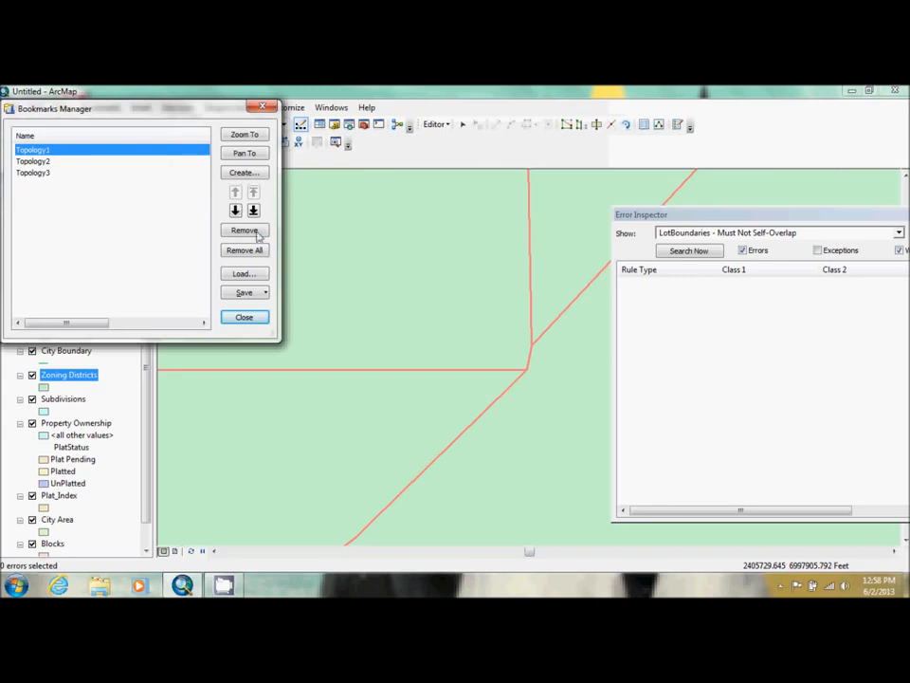
left_click(245, 273)
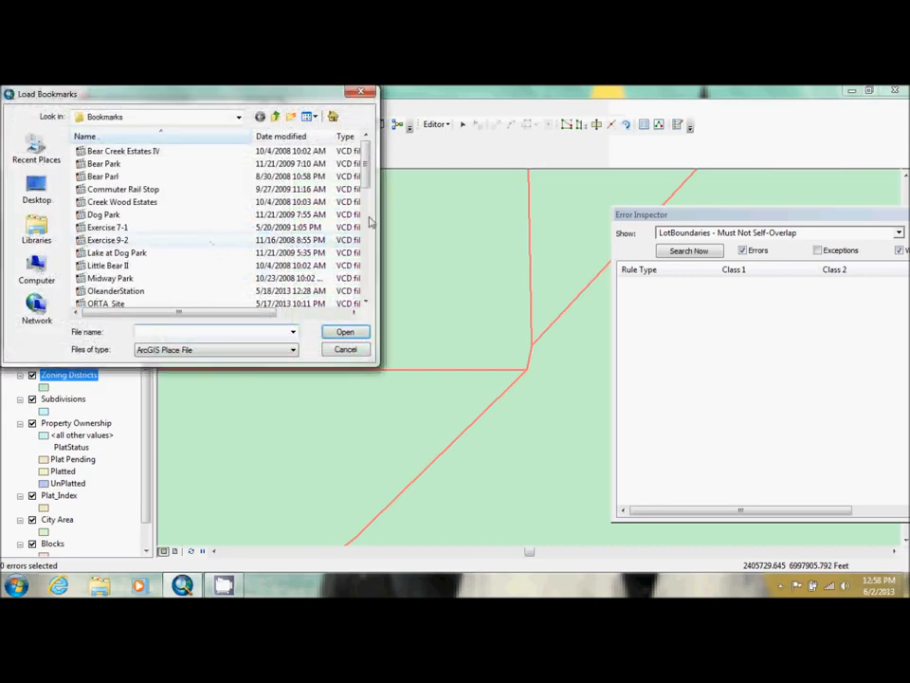
scroll(136, 256, "down", 10)
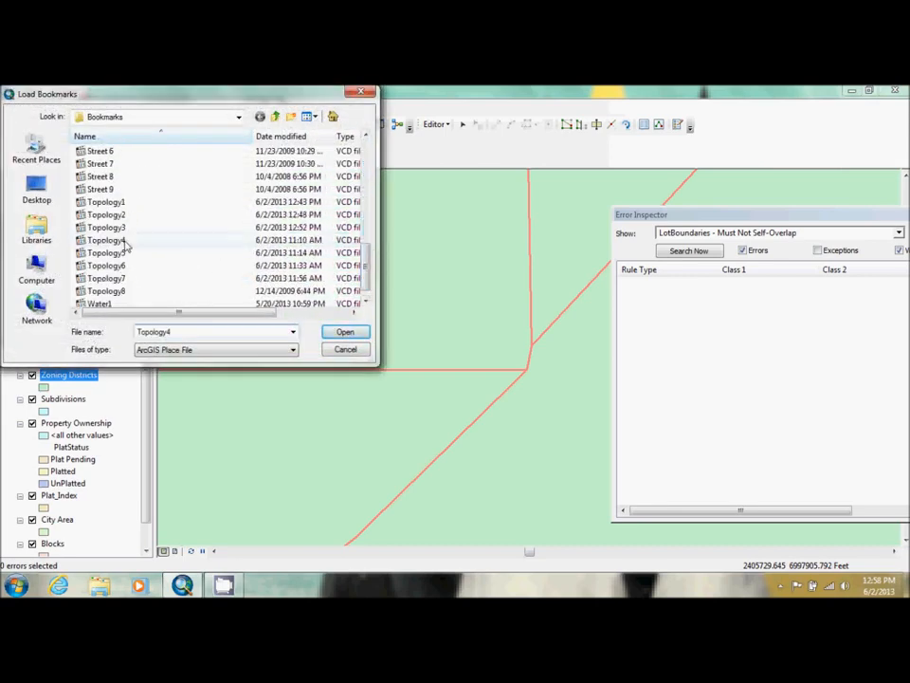
double_click(122, 240)
left_click(245, 135)
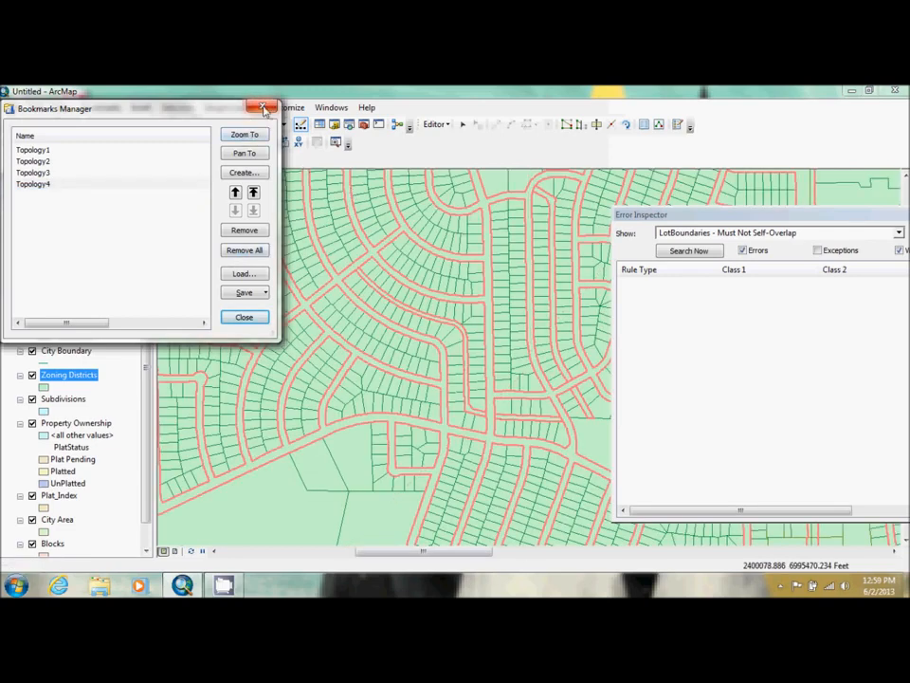
left_click(264, 108)
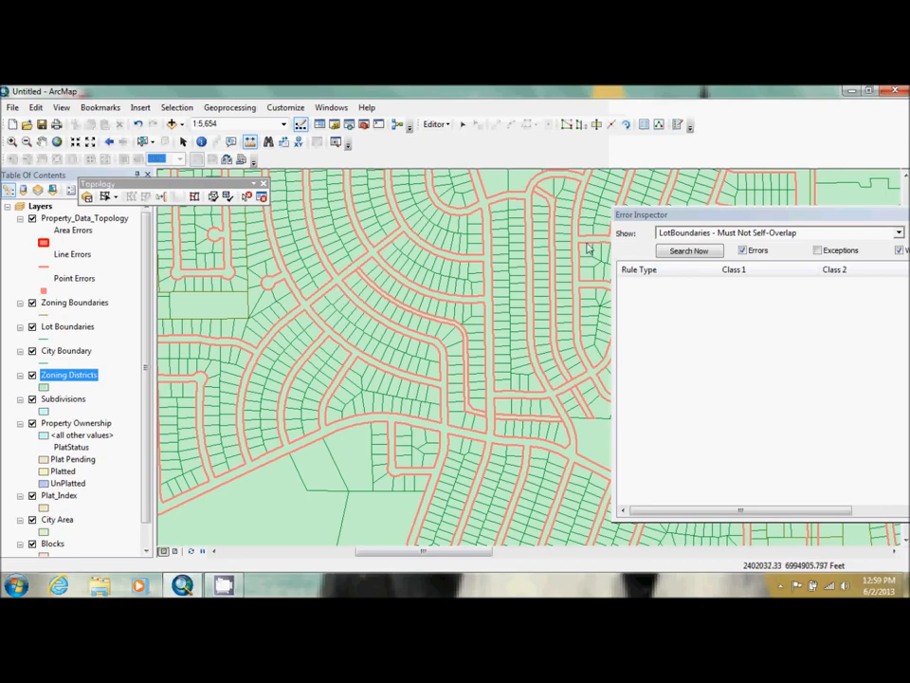
Step: Search the visible extent for errors of the rule Parcels - Must Not Have Gaps
left_click(797, 234)
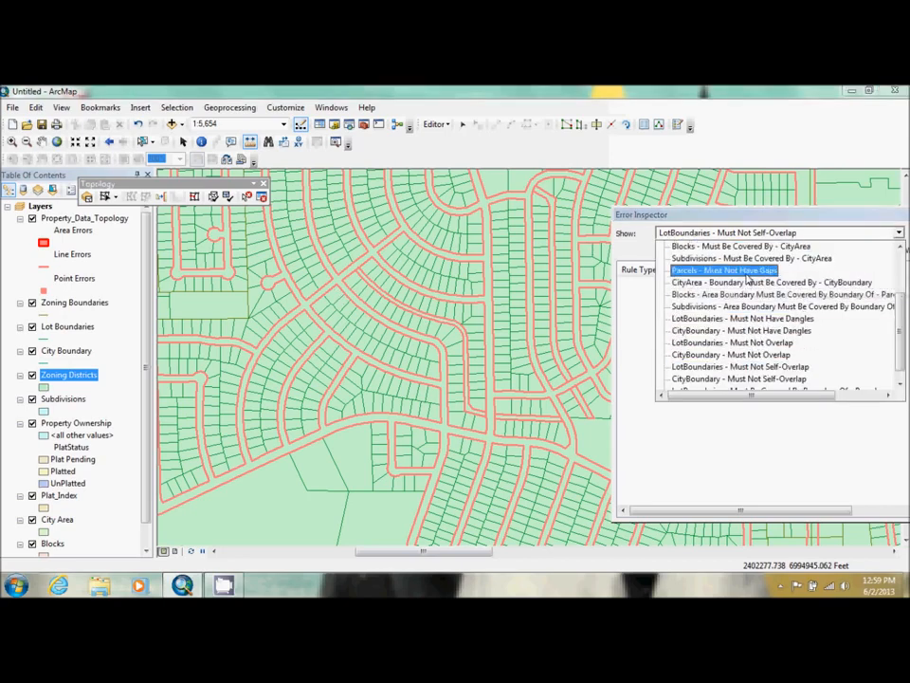
left_click(740, 270)
left_click(702, 258)
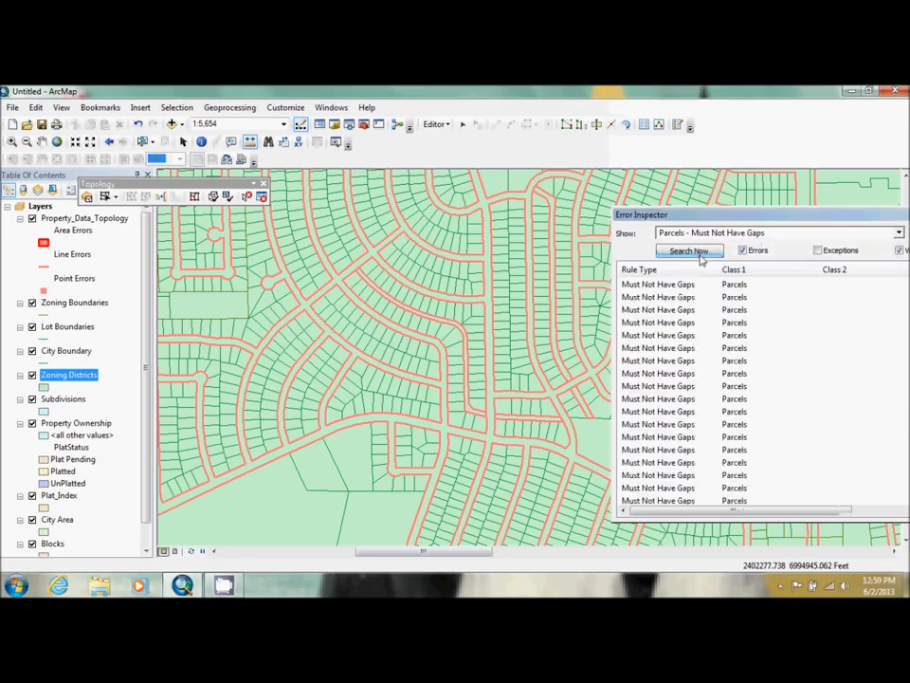
left_click_drag(768, 219, 706, 229)
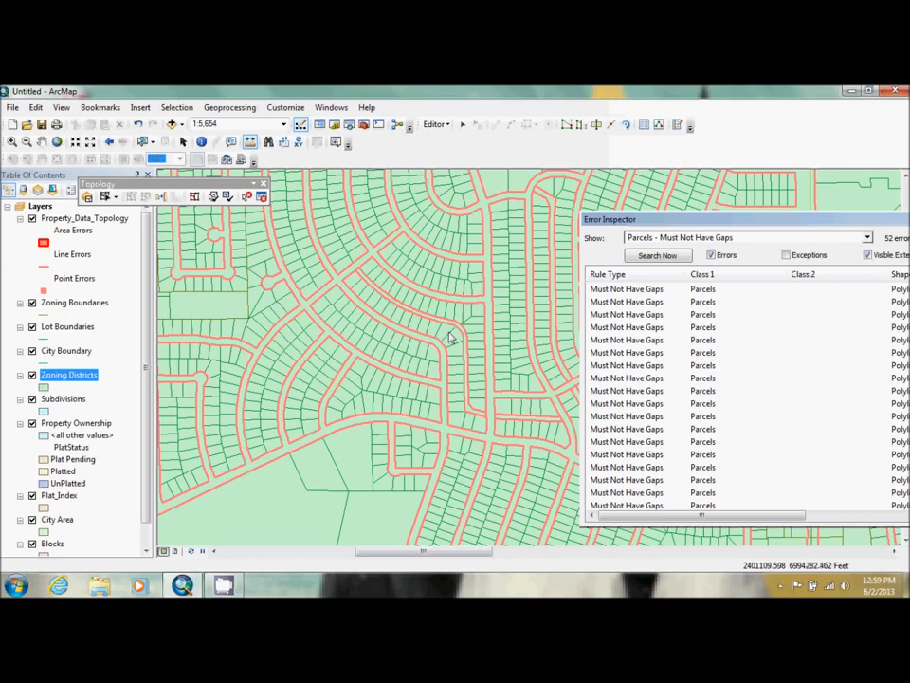
Step: Examine where several of the listed parcel gap errors lie on the map at a scale of 1:12,500
left_click(651, 302)
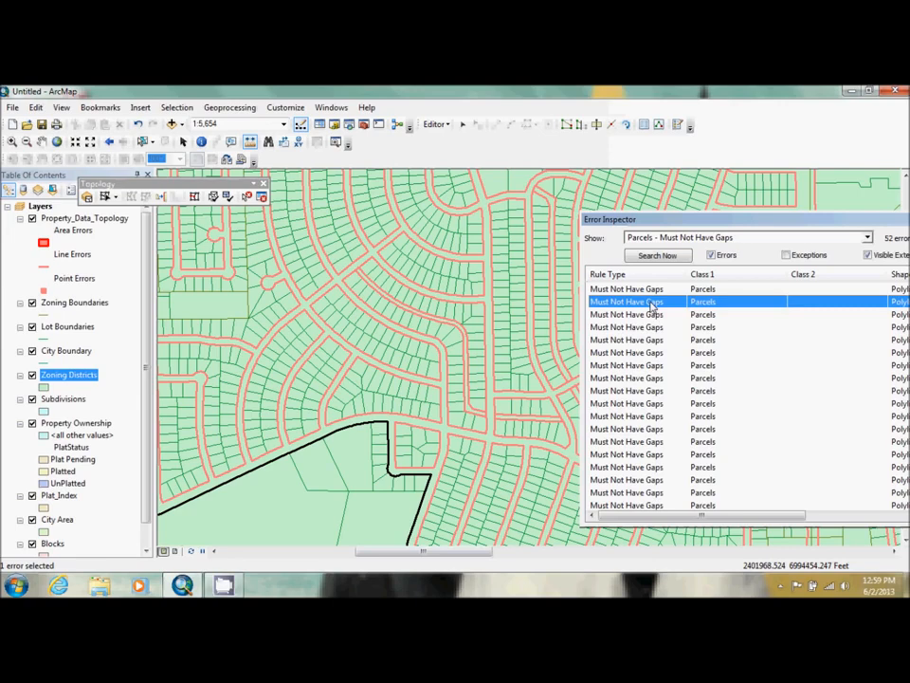
left_click(657, 327)
left_click(659, 366)
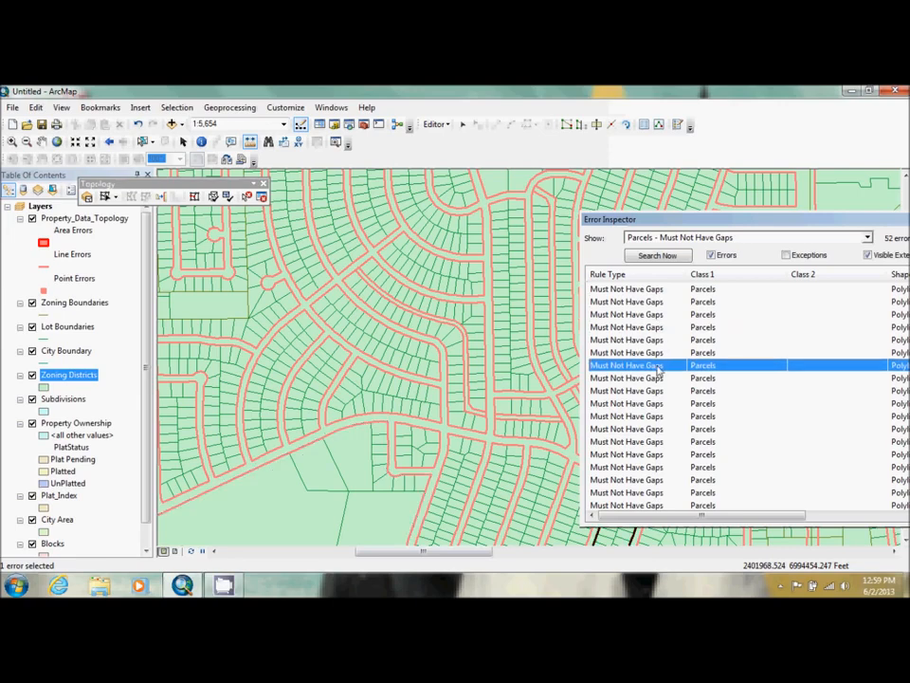
left_click(655, 391)
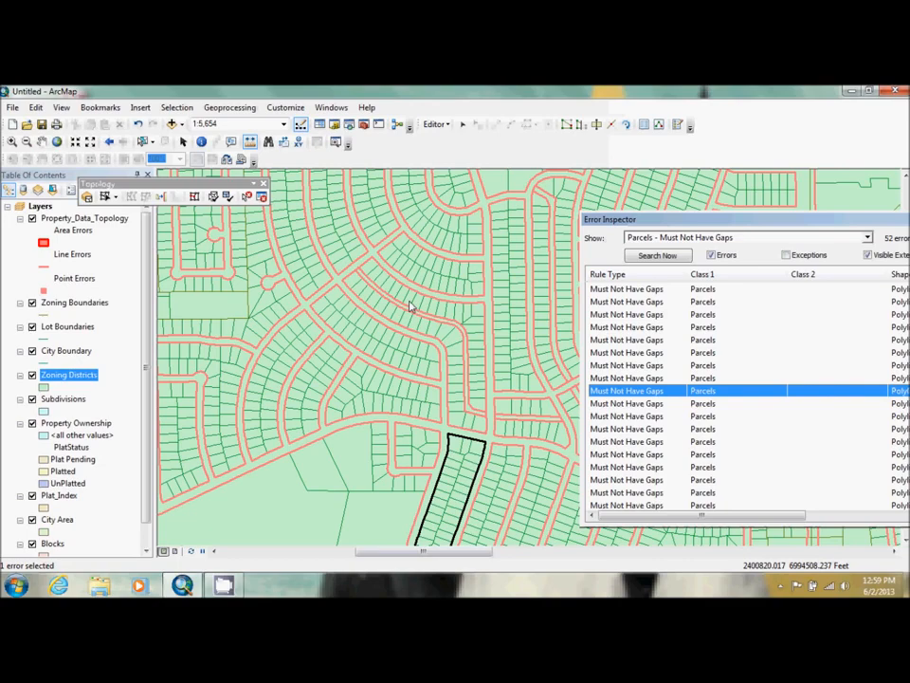
left_click(91, 141)
left_click(91, 141)
left_click(91, 142)
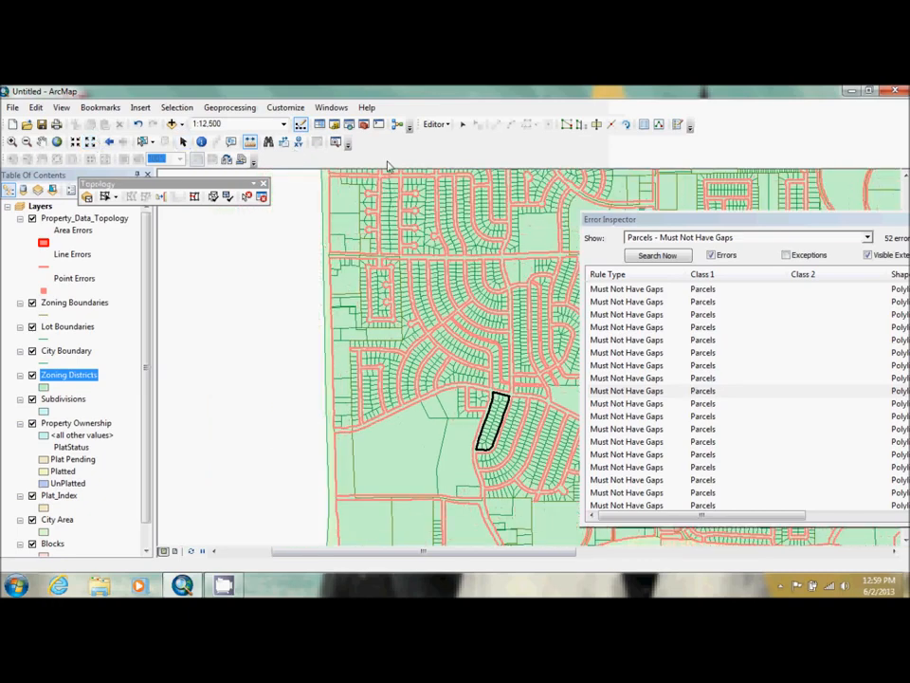
left_click(894, 550)
left_click(894, 550)
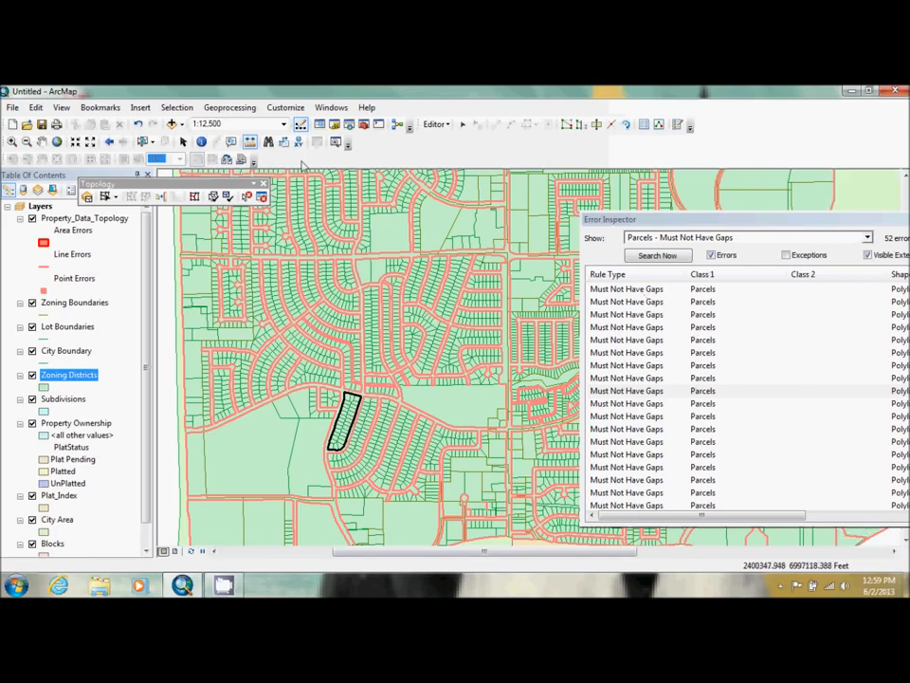
Step: Mark the first listed Must Not Have Gaps error as an exception
left_click(181, 142)
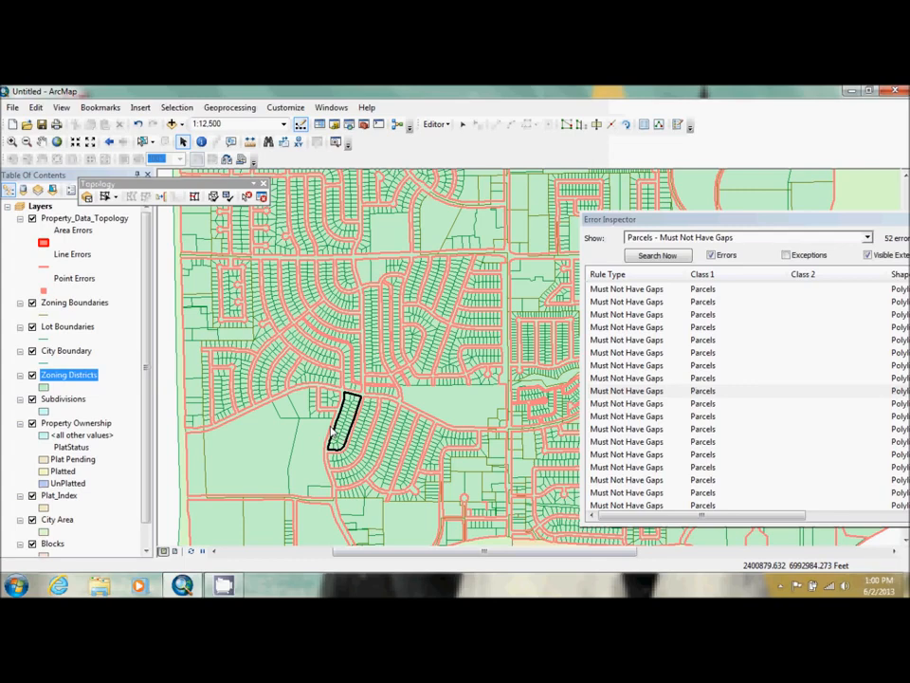
right_click(637, 290)
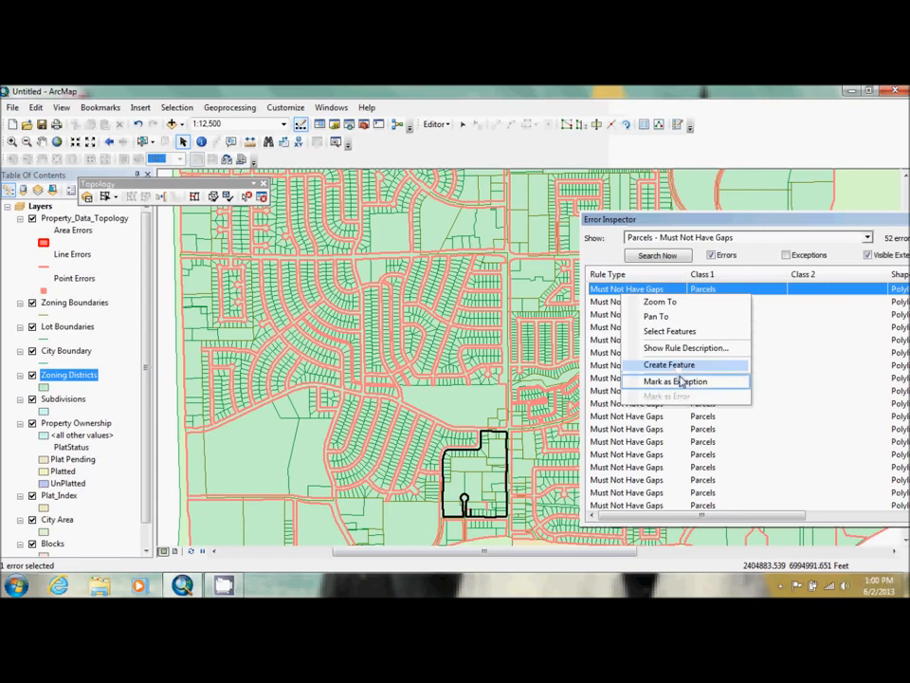
left_click(688, 381)
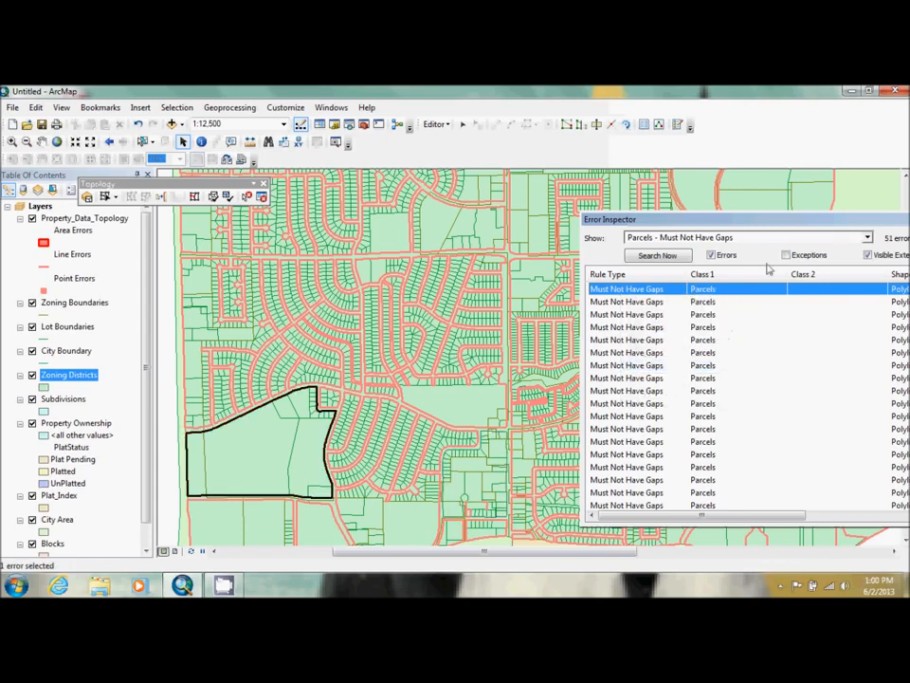
Step: Select all remaining Must Not Have Gaps errors in the list and mark them as exceptions
left_click_drag(829, 224, 787, 213)
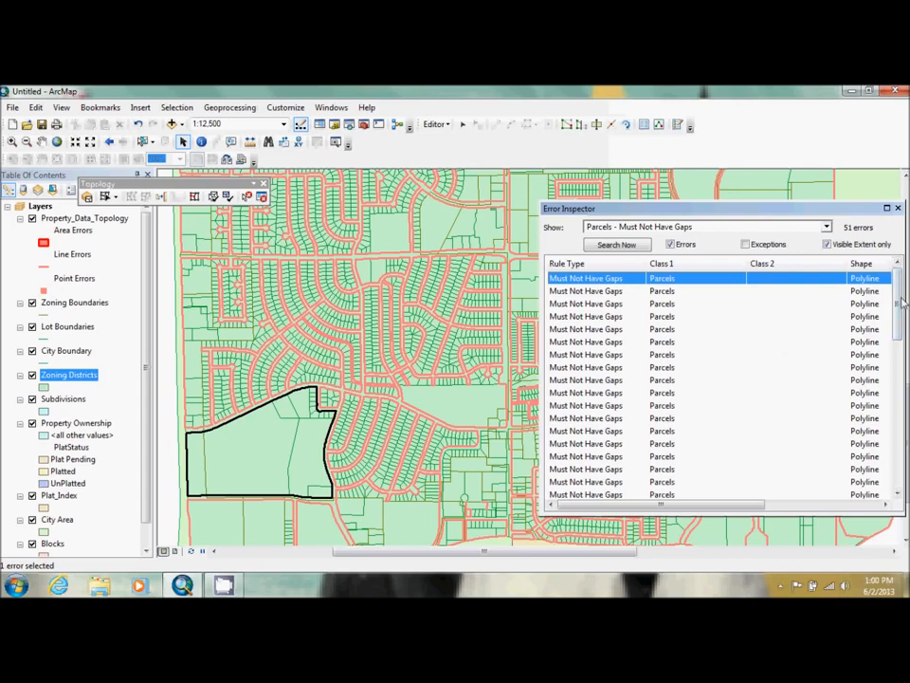
left_click_drag(903, 302, 900, 428)
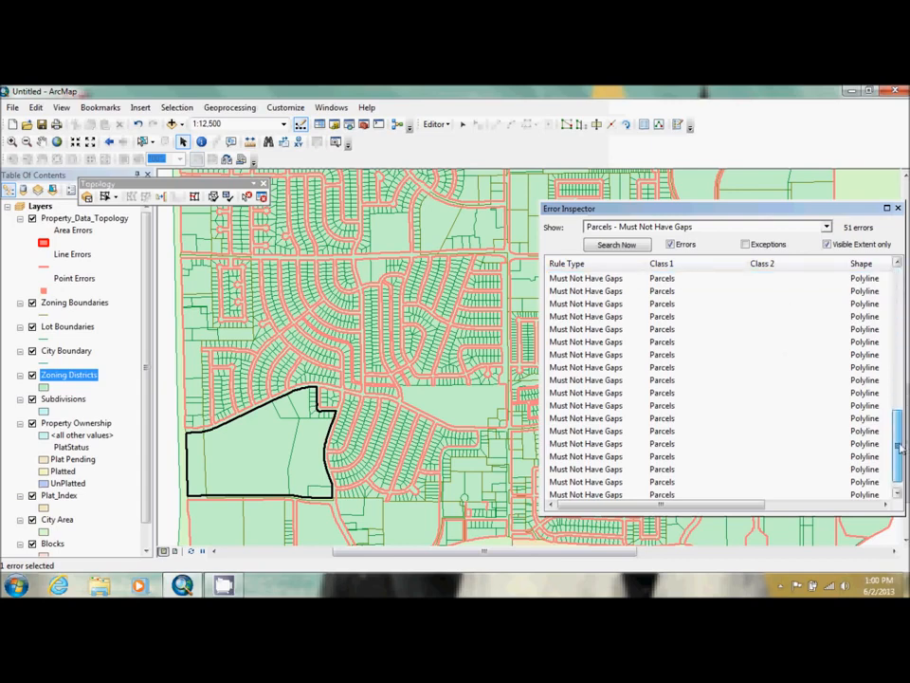
left_click(593, 483, "shift")
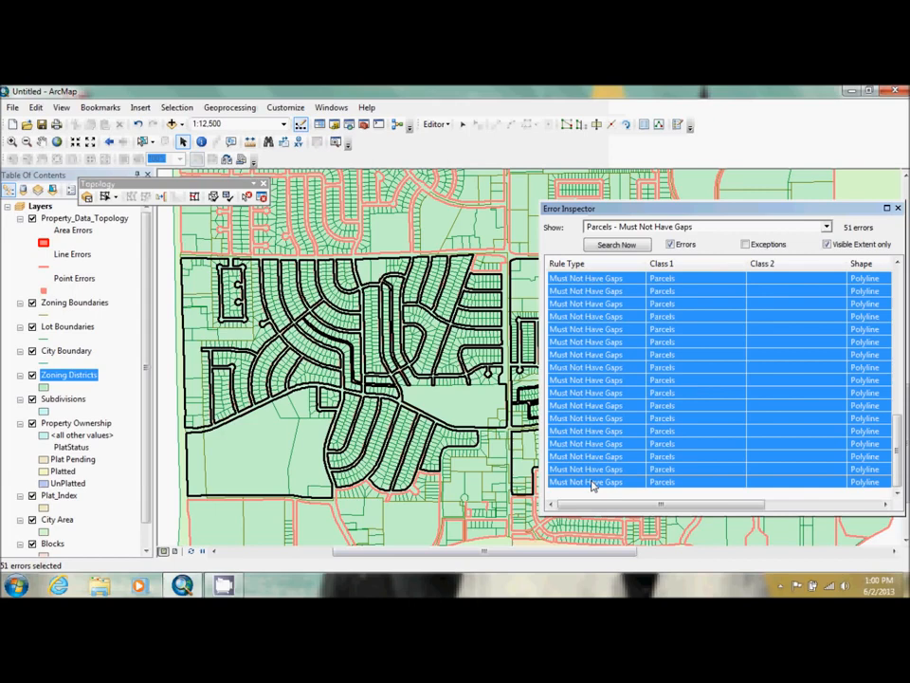
left_click_drag(727, 209, 880, 231)
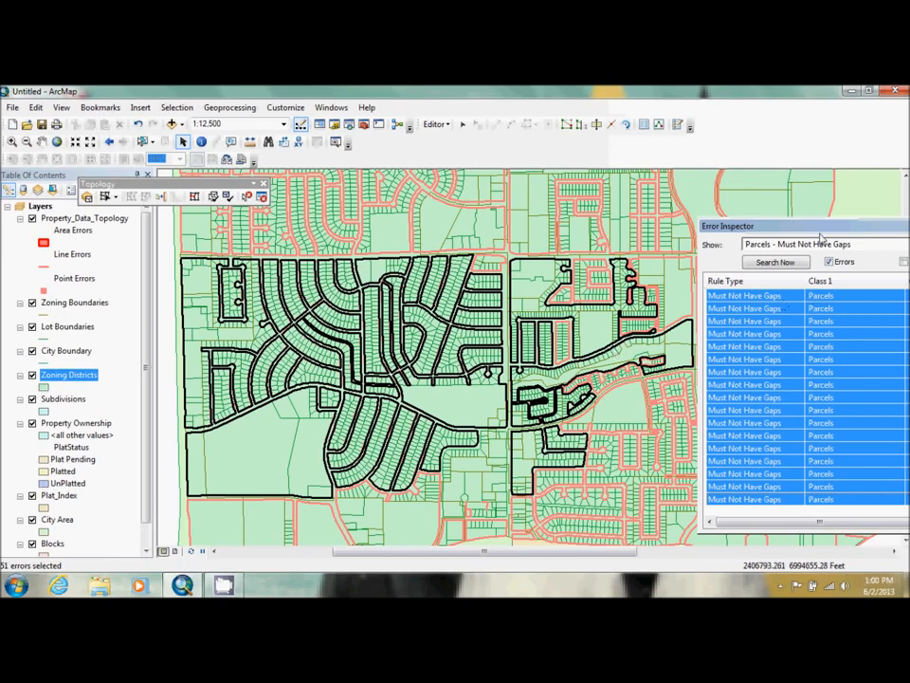
left_click_drag(825, 235, 598, 208)
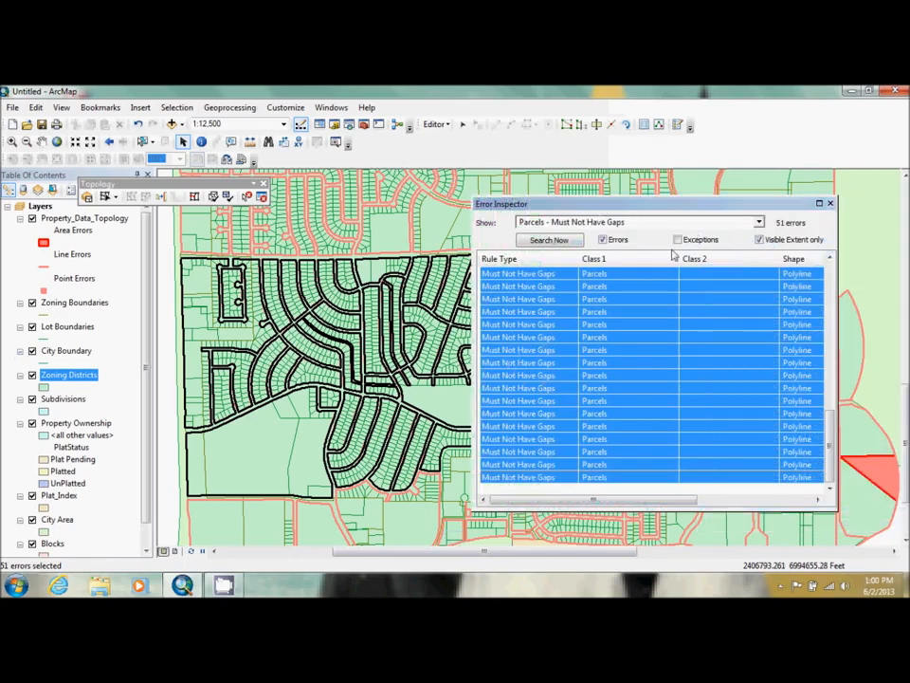
right_click(650, 324)
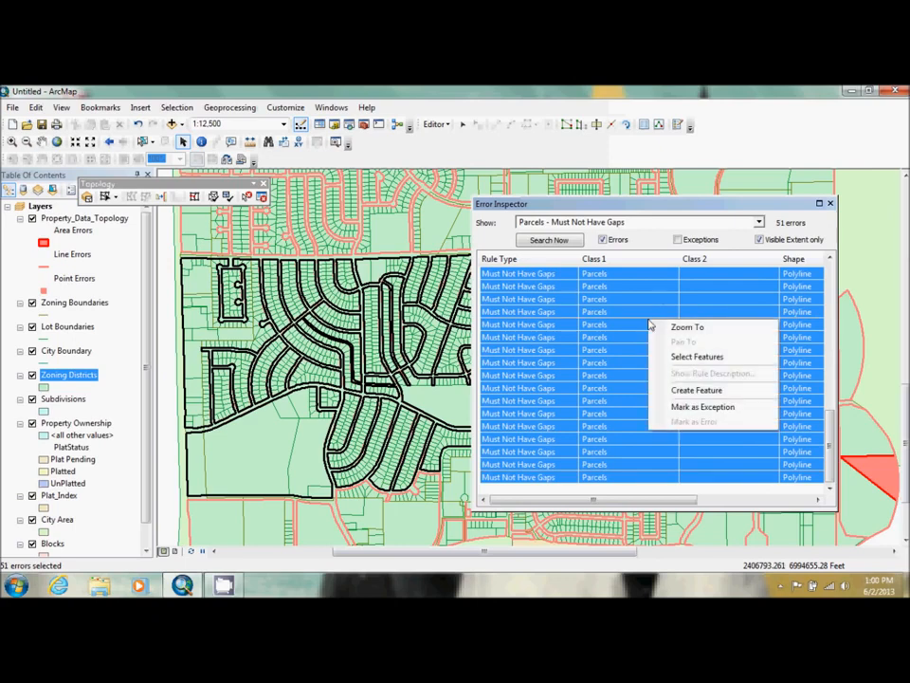
left_click(695, 408)
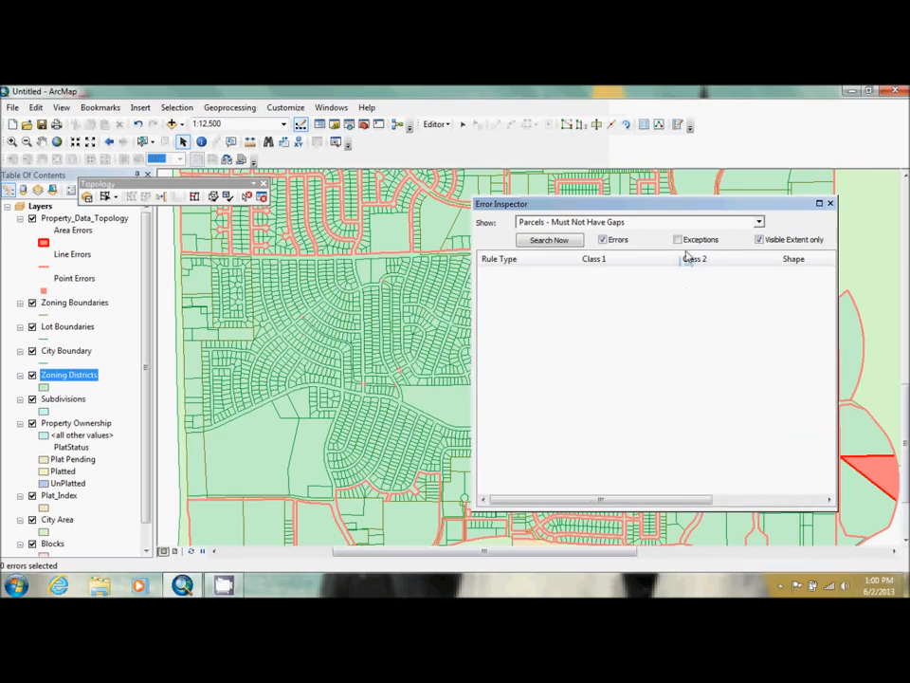
Step: Search for errors from all rules in the visible extent, and repeat the search without the visible extent restriction
left_click_drag(687, 211, 807, 254)
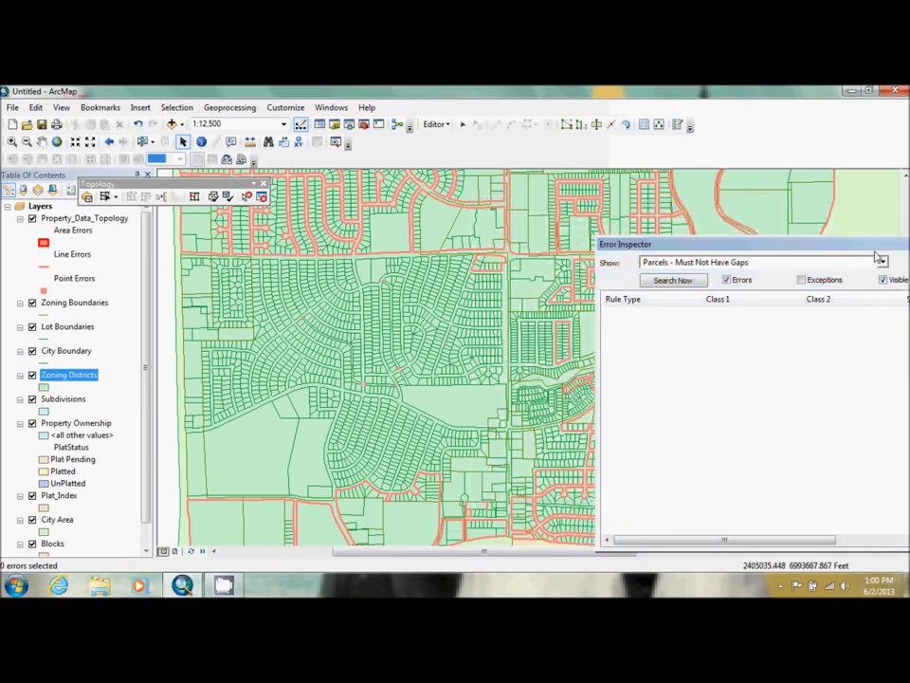
left_click_drag(872, 248, 697, 217)
left_click(708, 230)
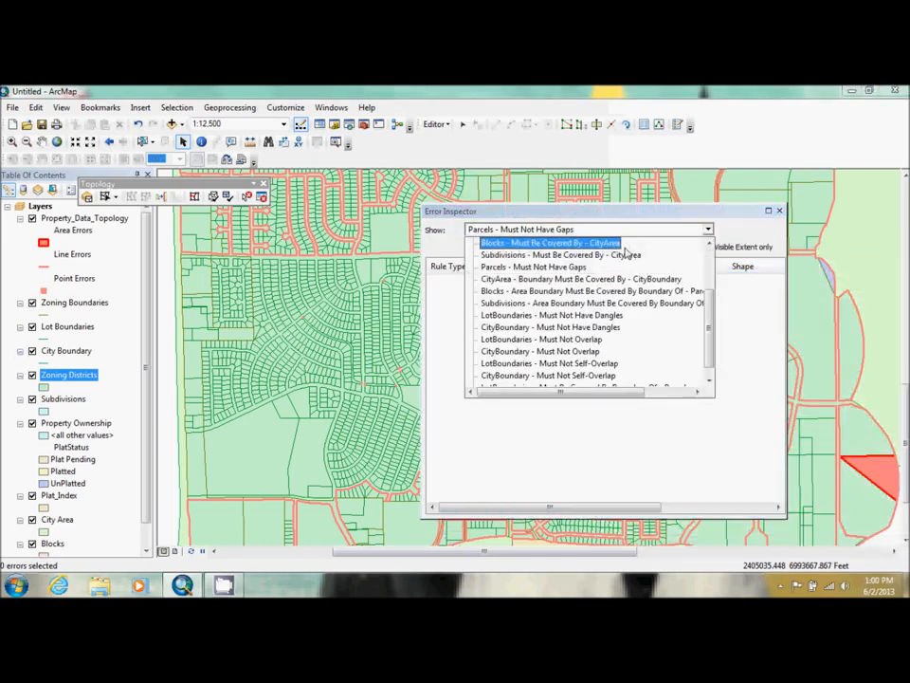
scroll(711, 275, "up", 1)
scroll(711, 275, "up", 1)
left_click(628, 244)
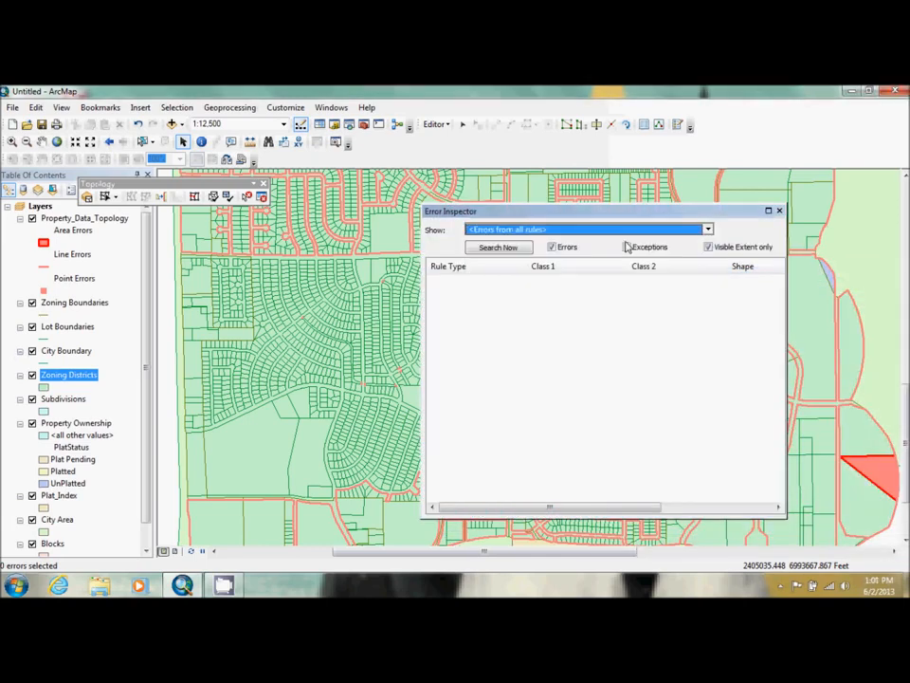
left_click(517, 247)
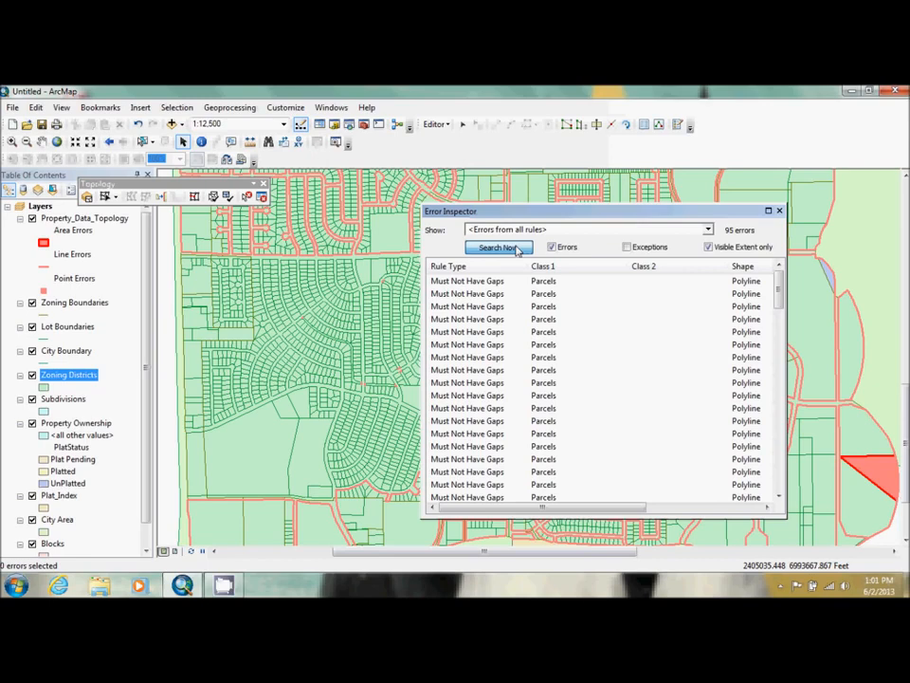
left_click(709, 246)
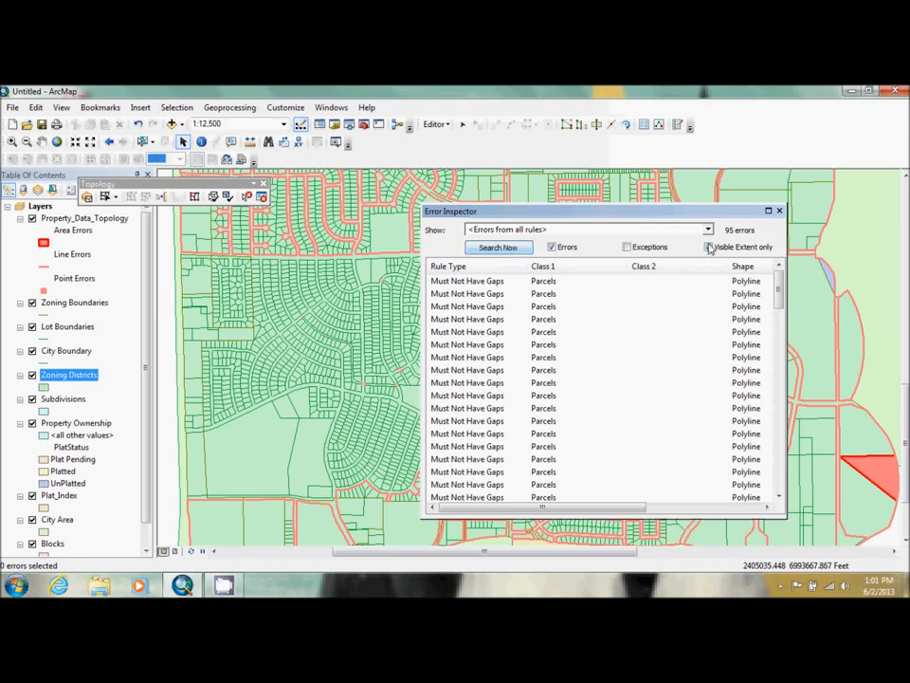
left_click(484, 249)
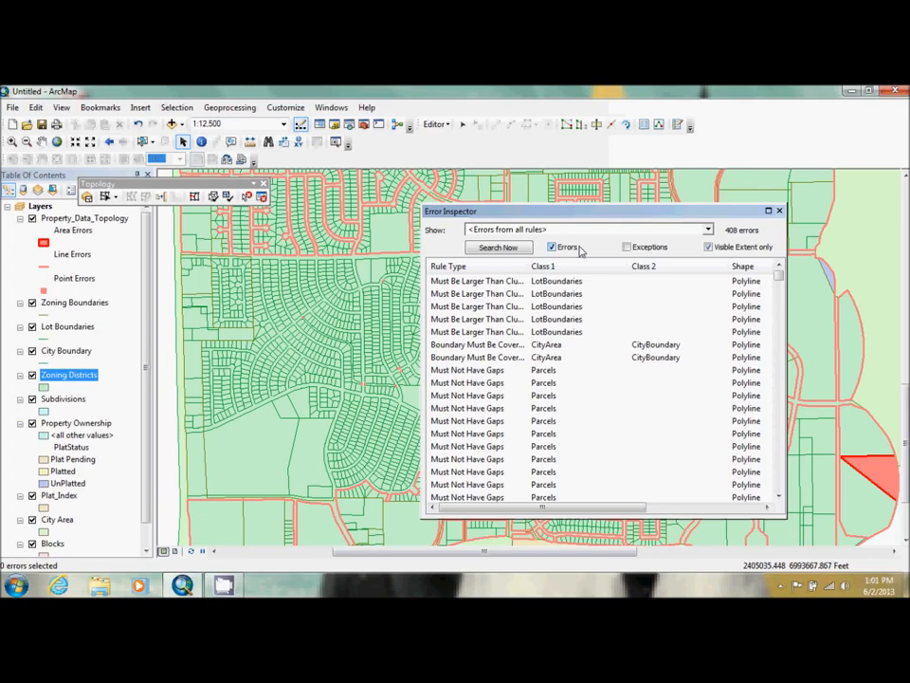
Step: Load the Topology5 bookmark file, zoom the map to that bookmark, and close the Bookmarks Manager
left_click(99, 107)
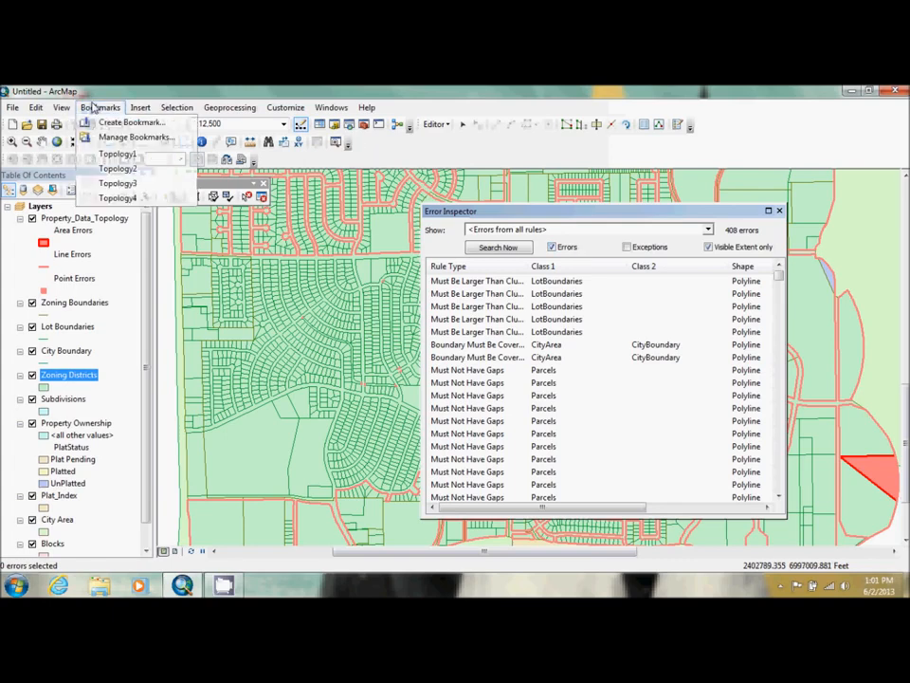
left_click(142, 137)
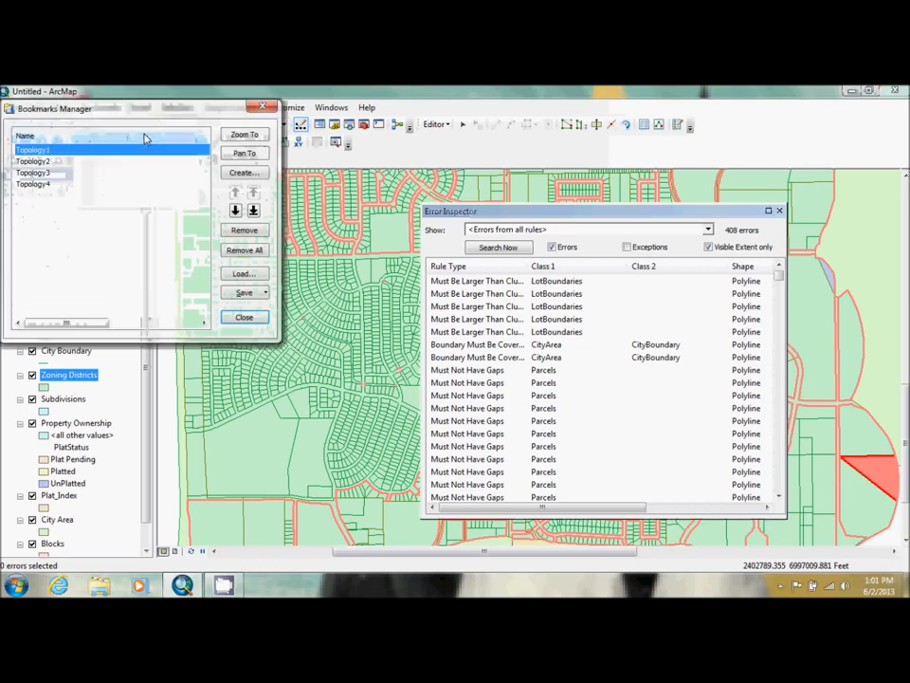
left_click(249, 135)
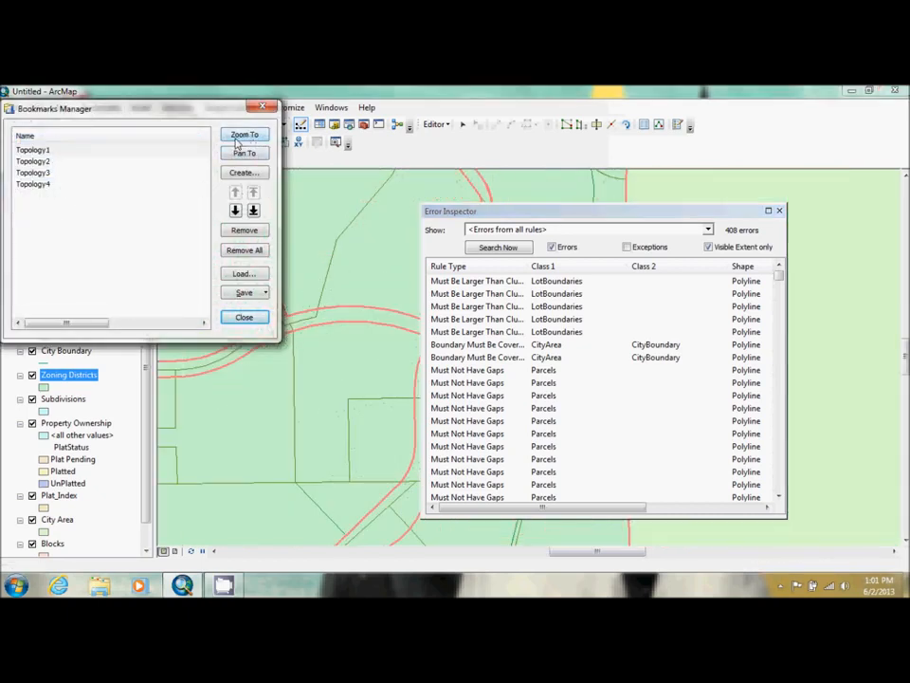
left_click(243, 273)
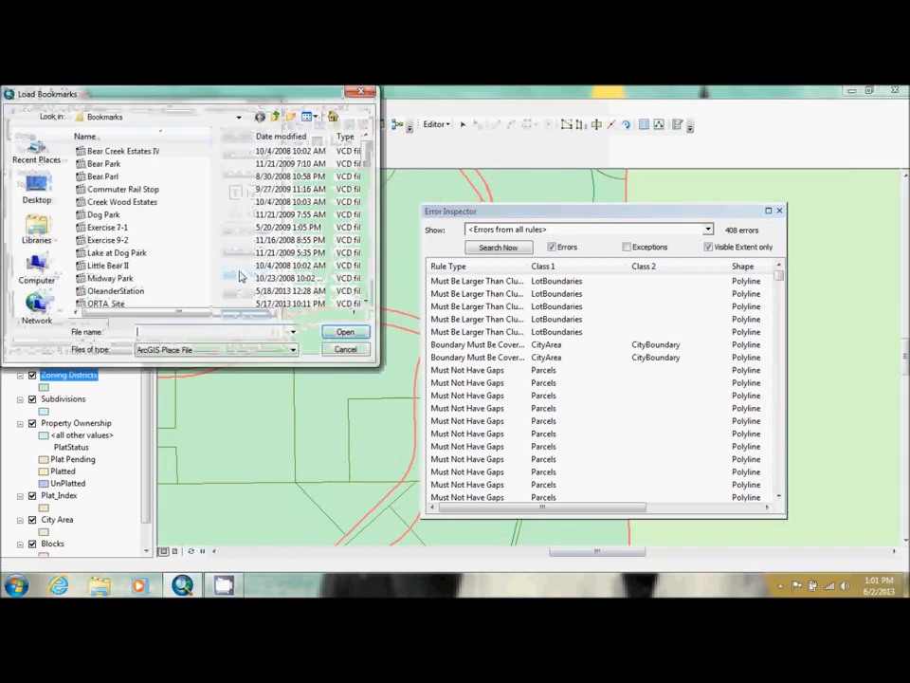
left_click_drag(366, 180, 366, 301)
double_click(107, 240)
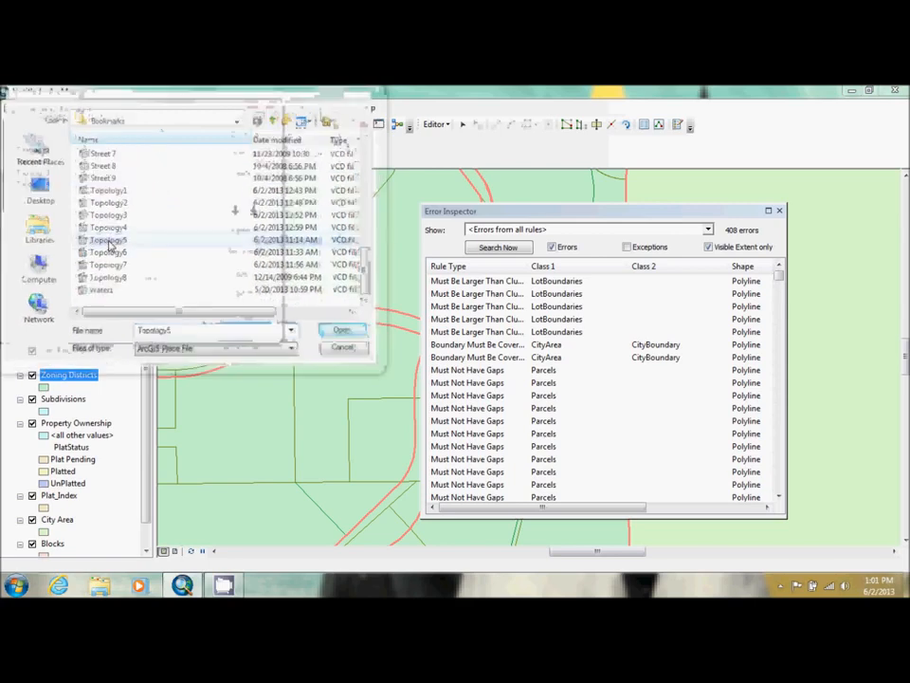
left_click(247, 135)
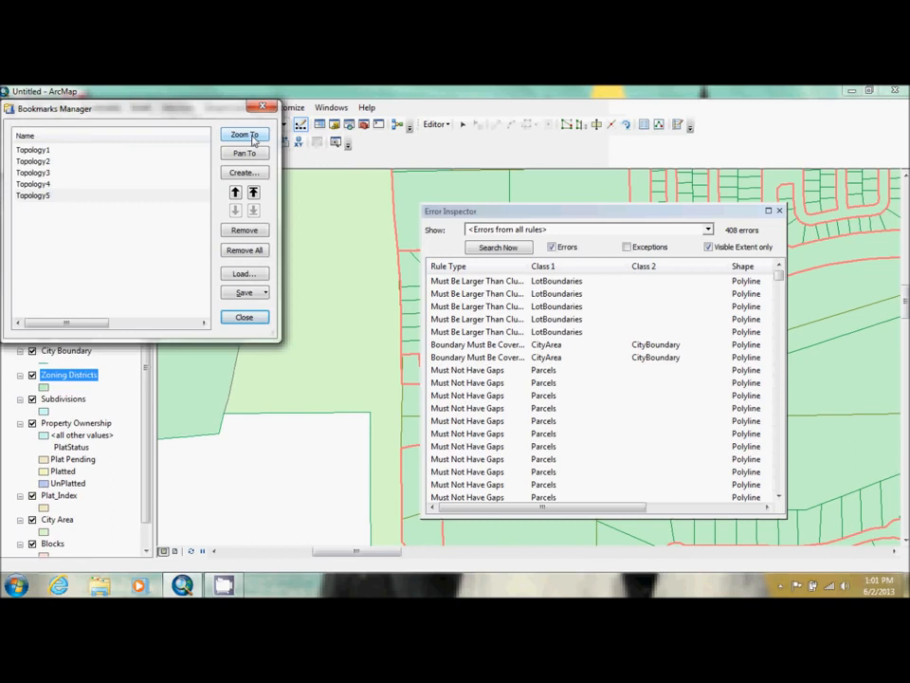
left_click(262, 107)
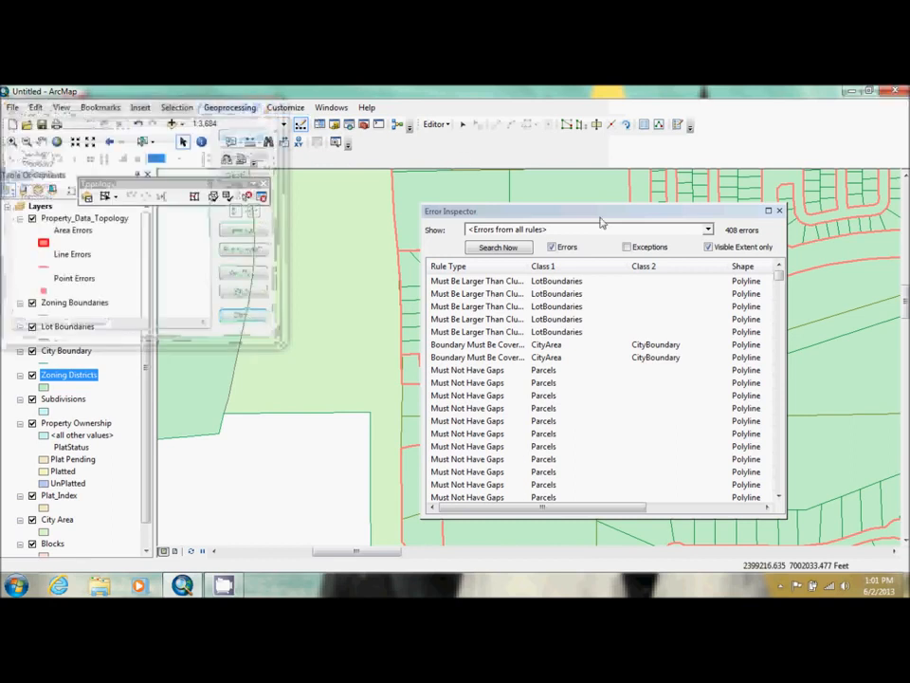
Step: Search the visible extent for Parcels - Must Not Have Gaps errors and mark all of them as exceptions
left_click_drag(599, 215, 715, 219)
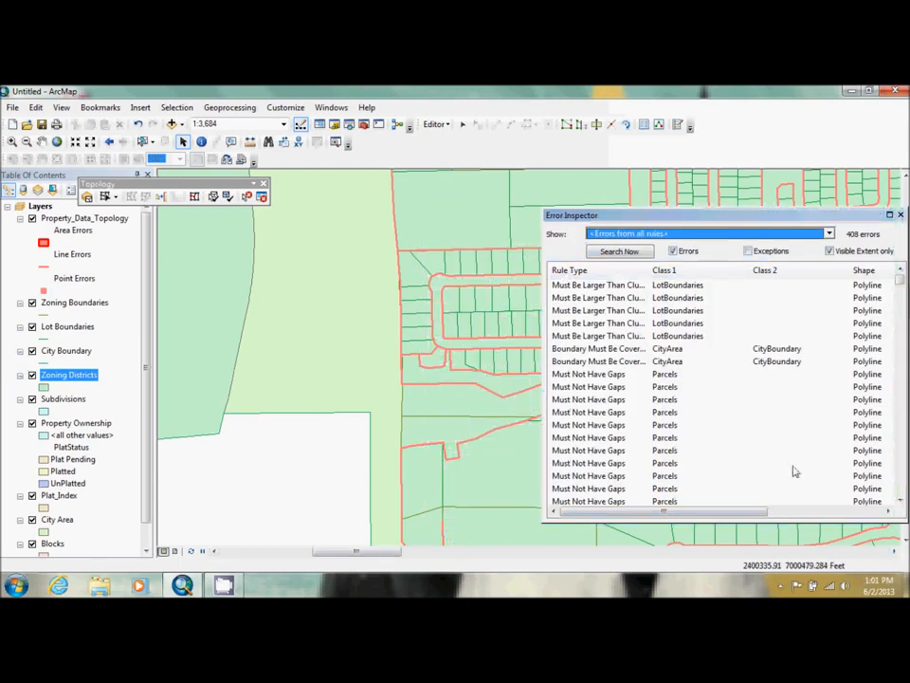
left_click(812, 234)
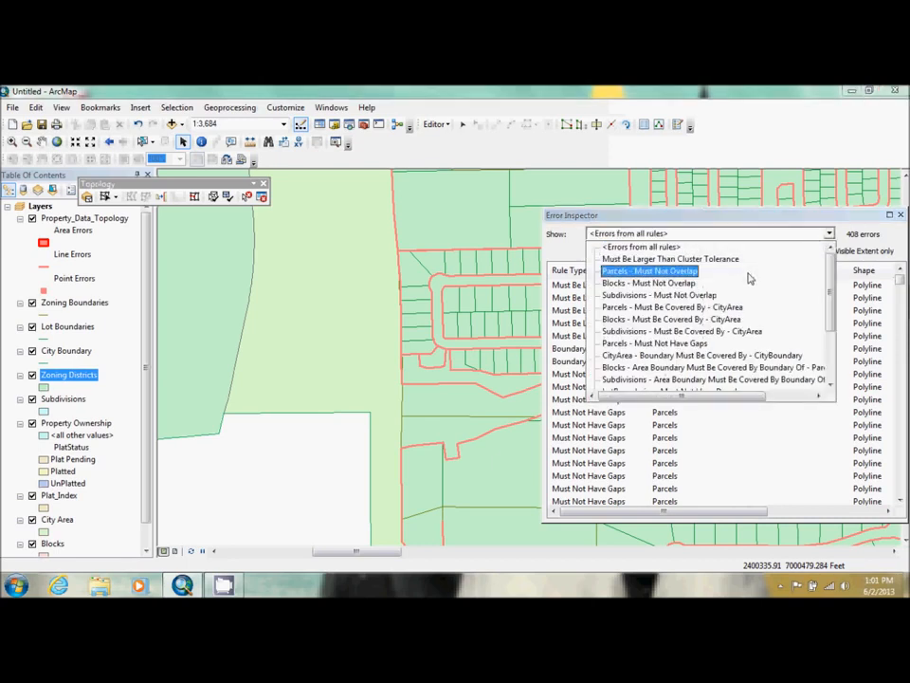
left_click(743, 345)
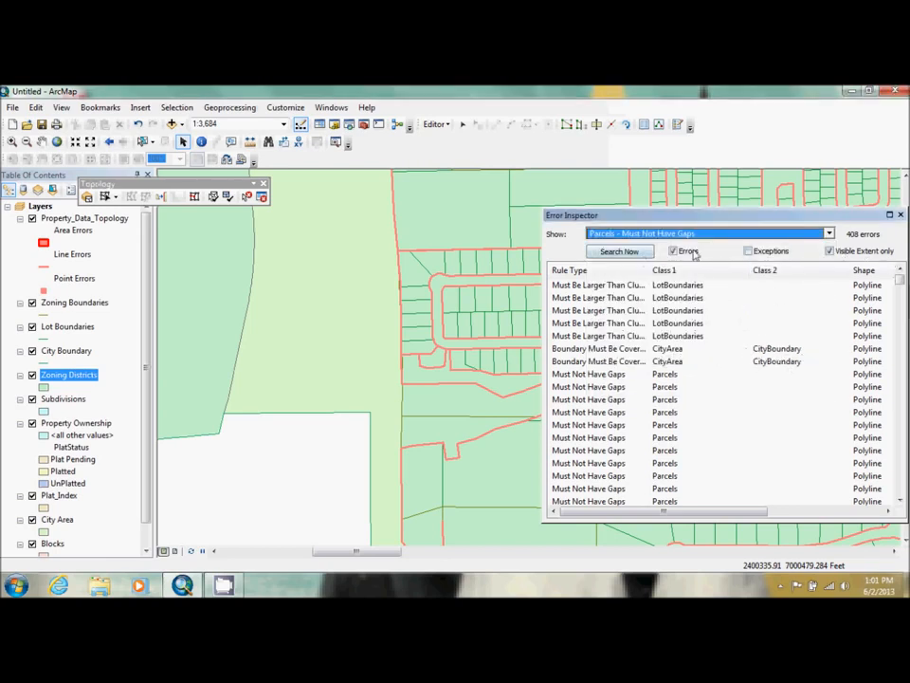
left_click(633, 253)
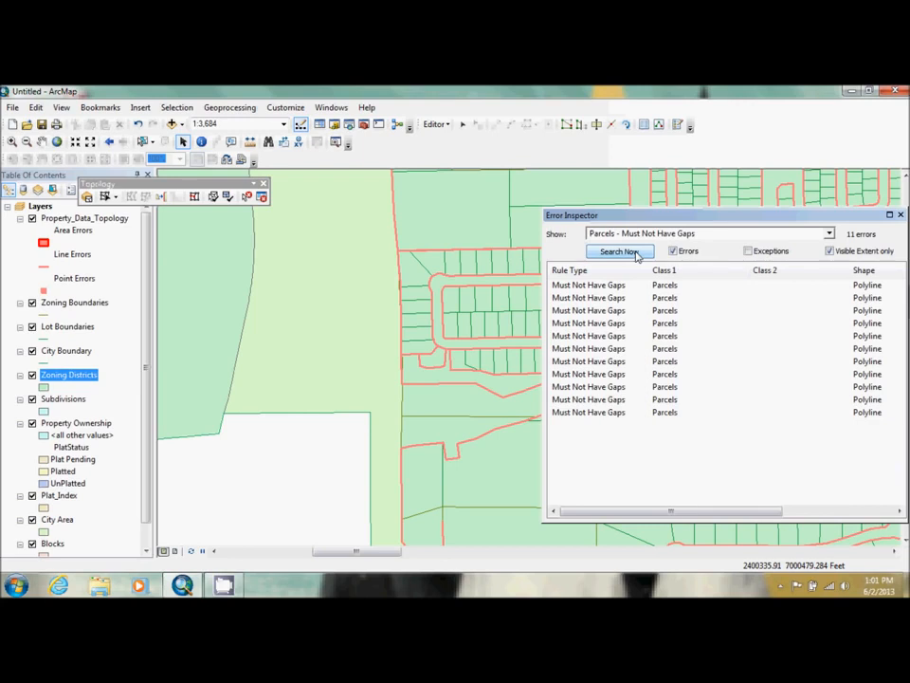
left_click_drag(677, 443, 624, 287)
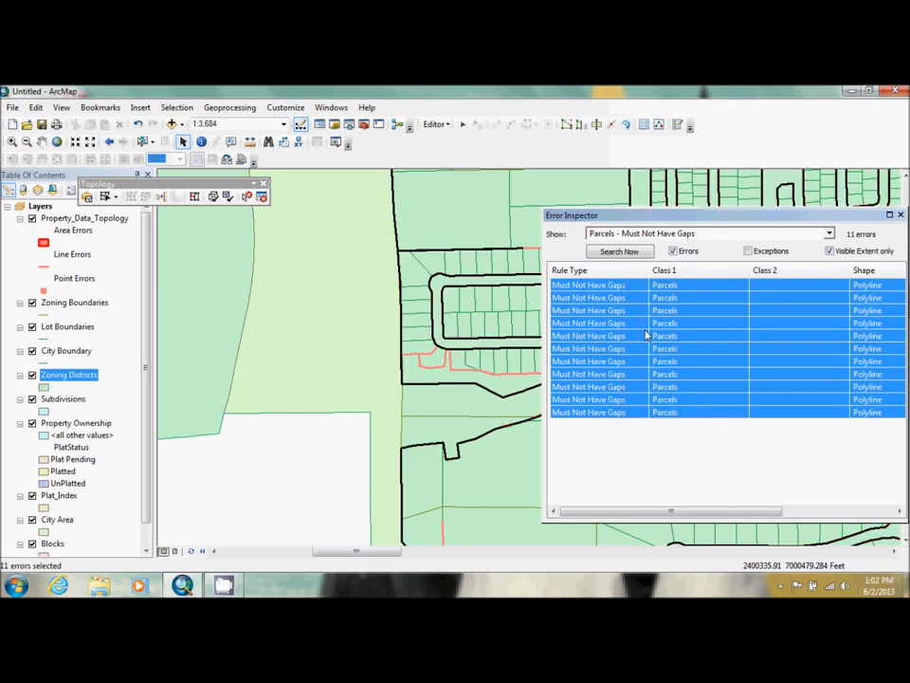
right_click(646, 336)
left_click(697, 427)
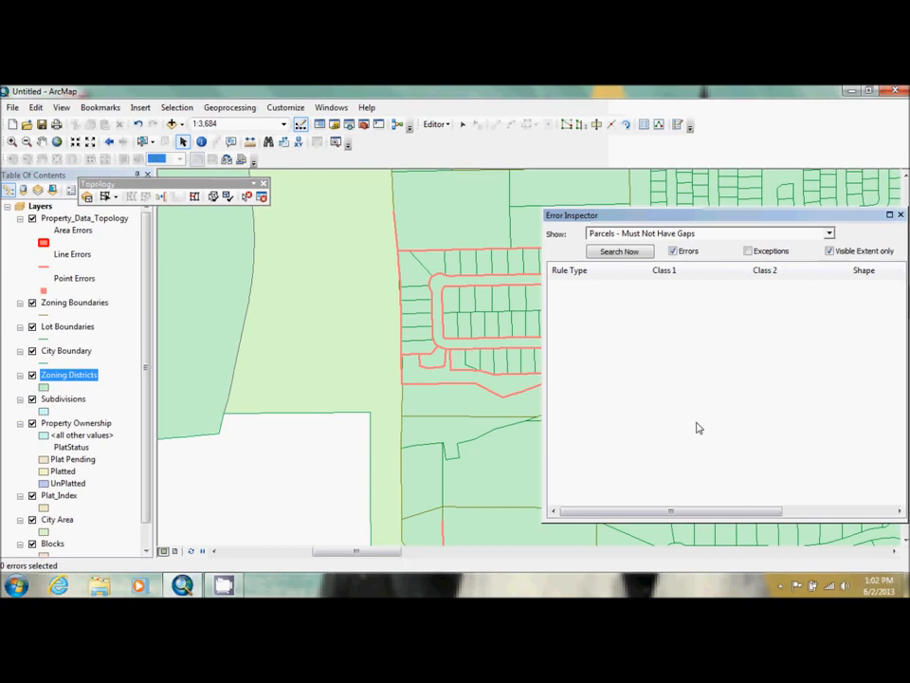
Step: Search the visible extent for errors from all rules
left_click(788, 234)
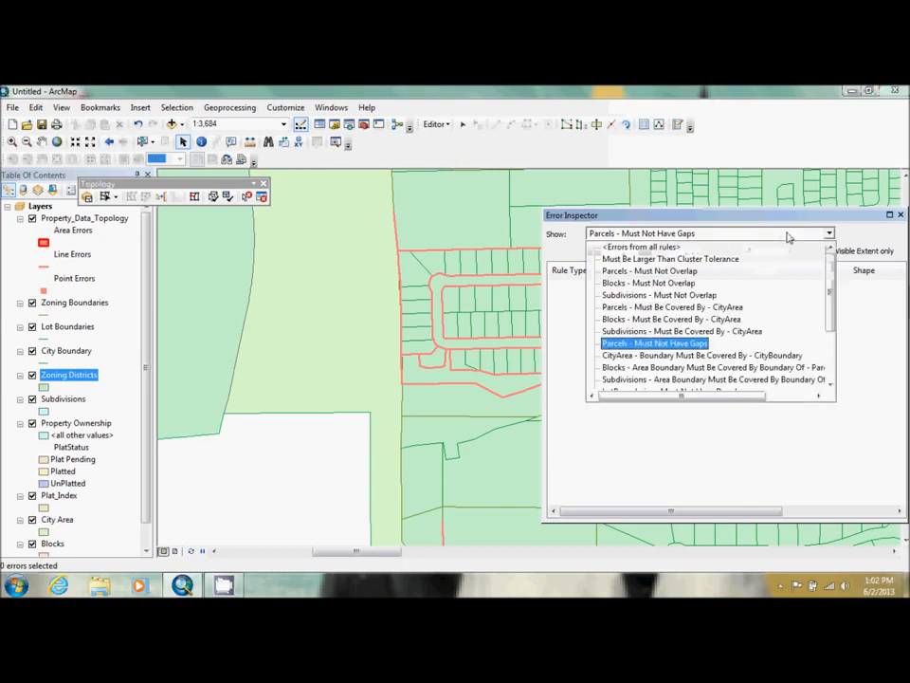
left_click(777, 250)
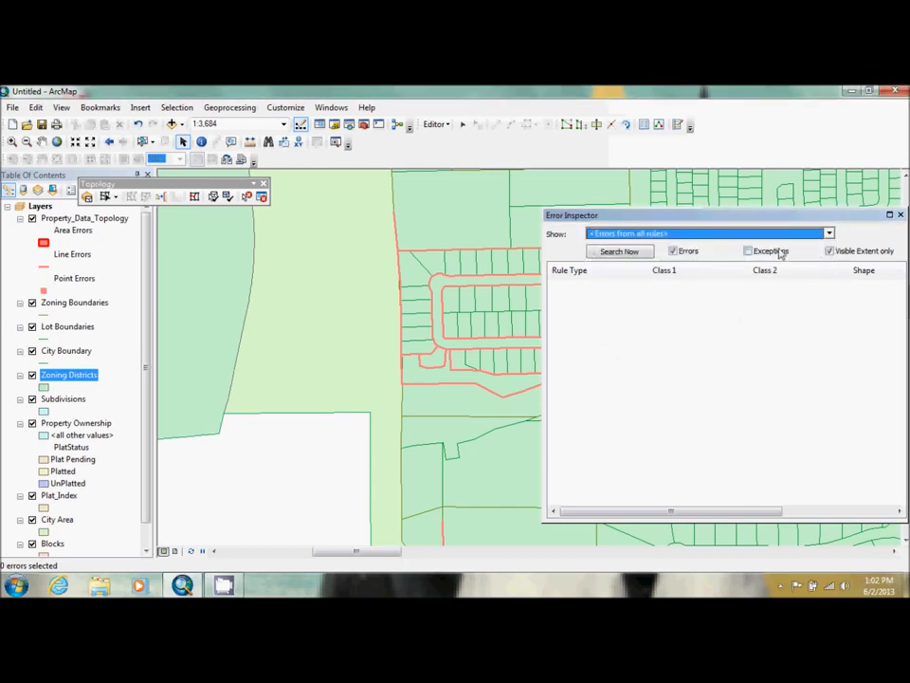
left_click(617, 253)
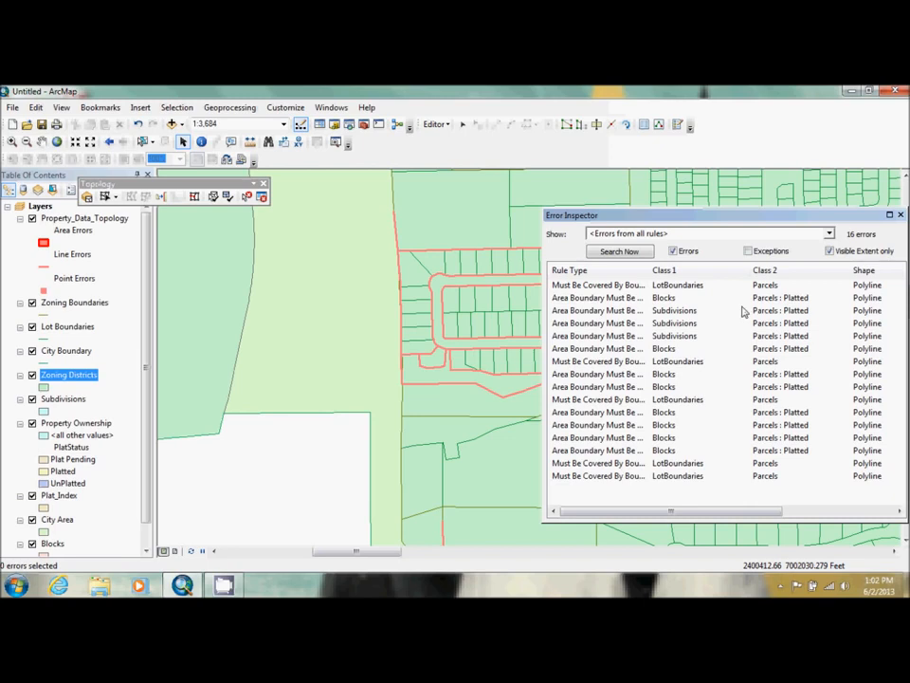
Step: Search for LotBoundaries - Must Be Covered By Boundary Of - Parcels errors in the visible extent and bring their feature ID columns into view
left_click(829, 233)
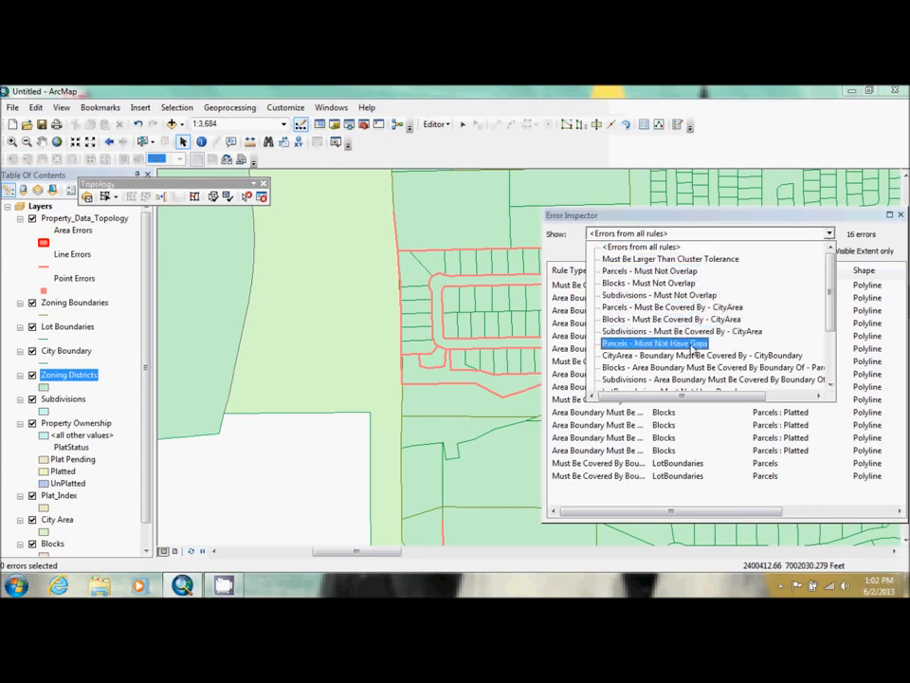
scroll(693, 353, "down", 3)
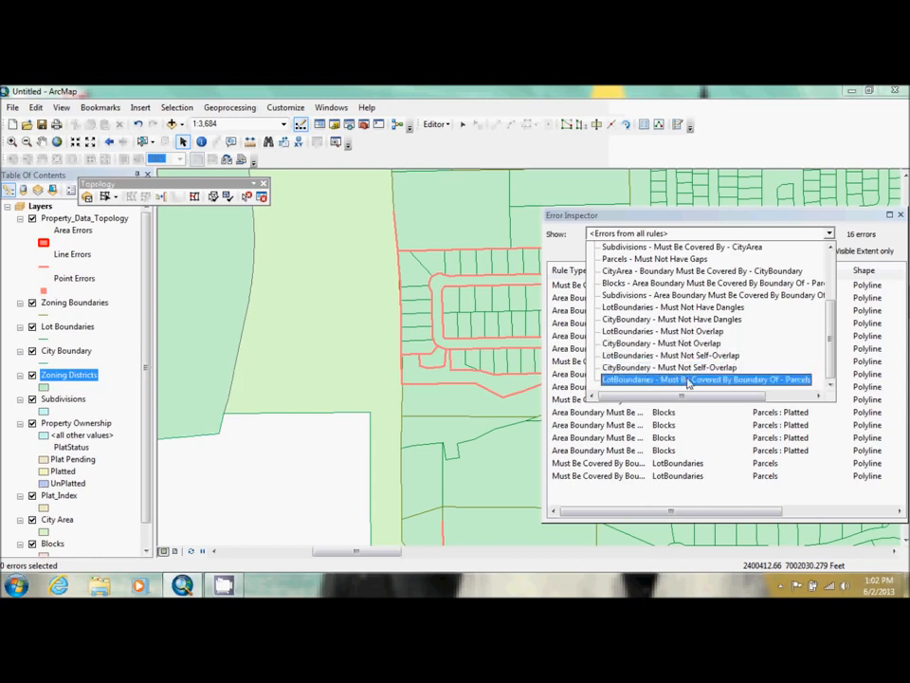
left_click(688, 380)
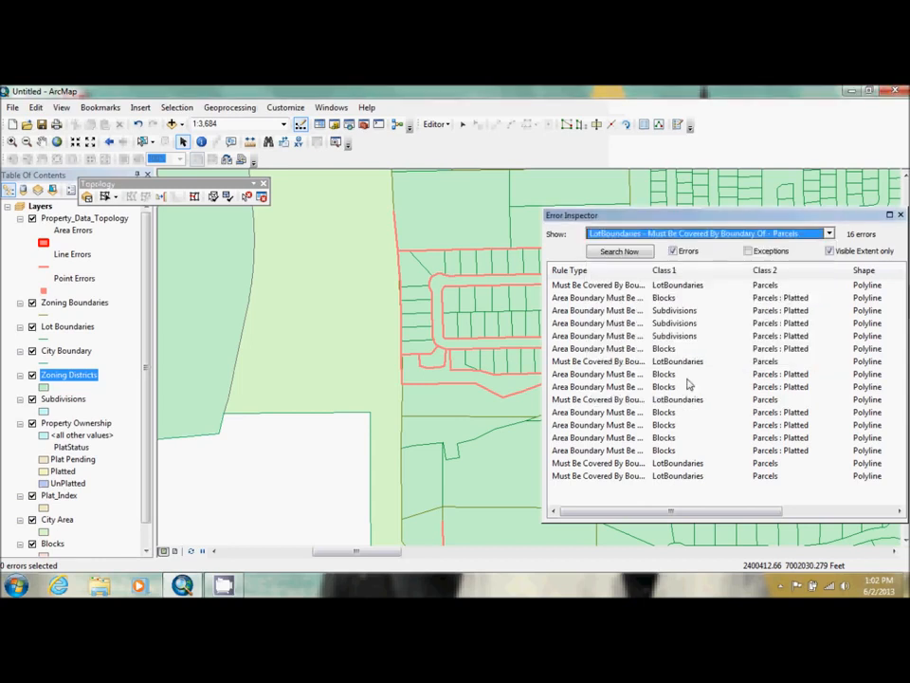
left_click(620, 254)
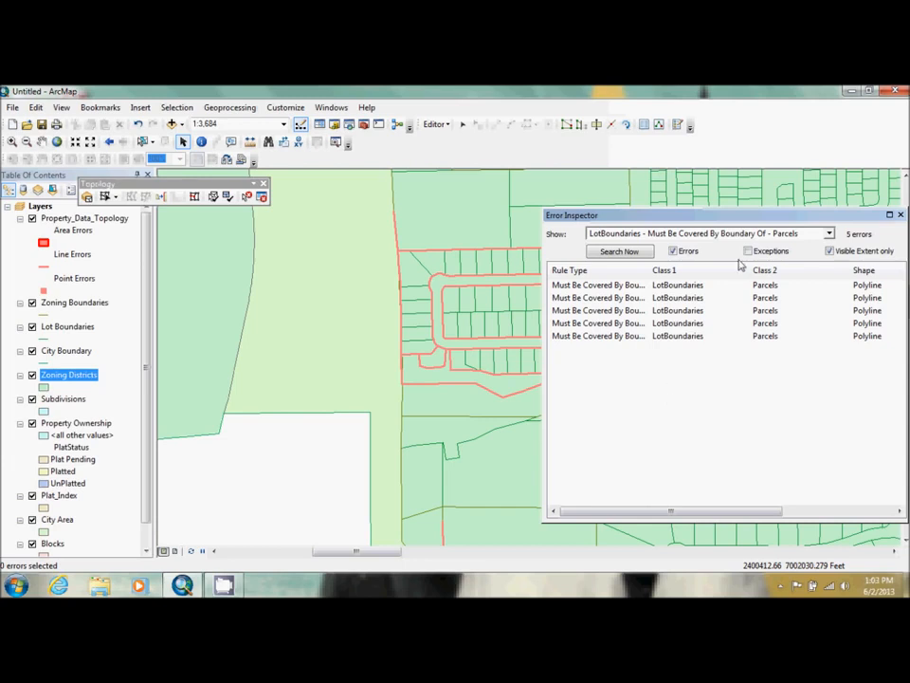
left_click_drag(754, 213, 586, 209)
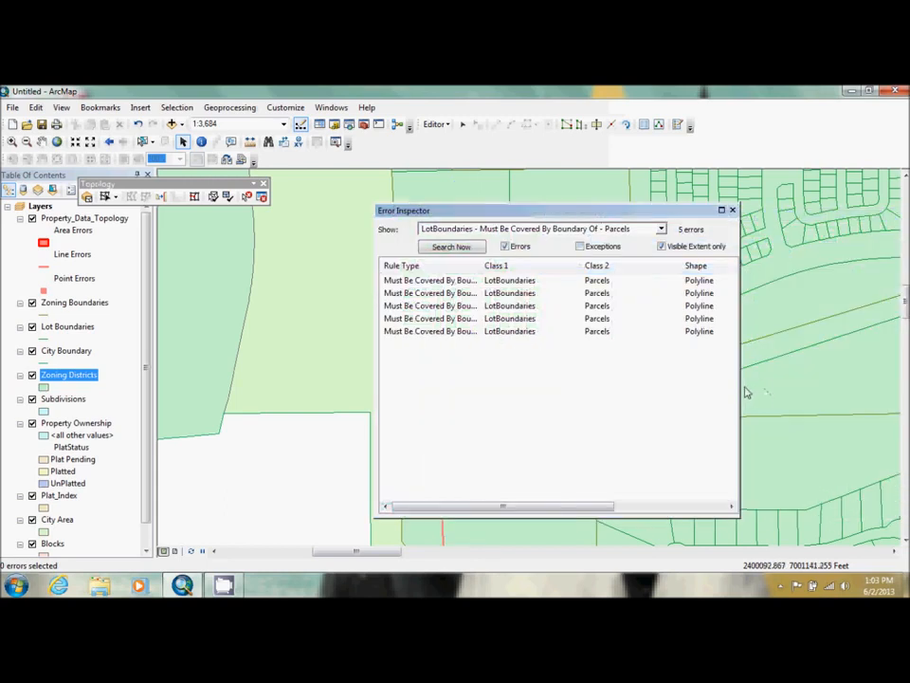
left_click_drag(741, 393, 762, 393)
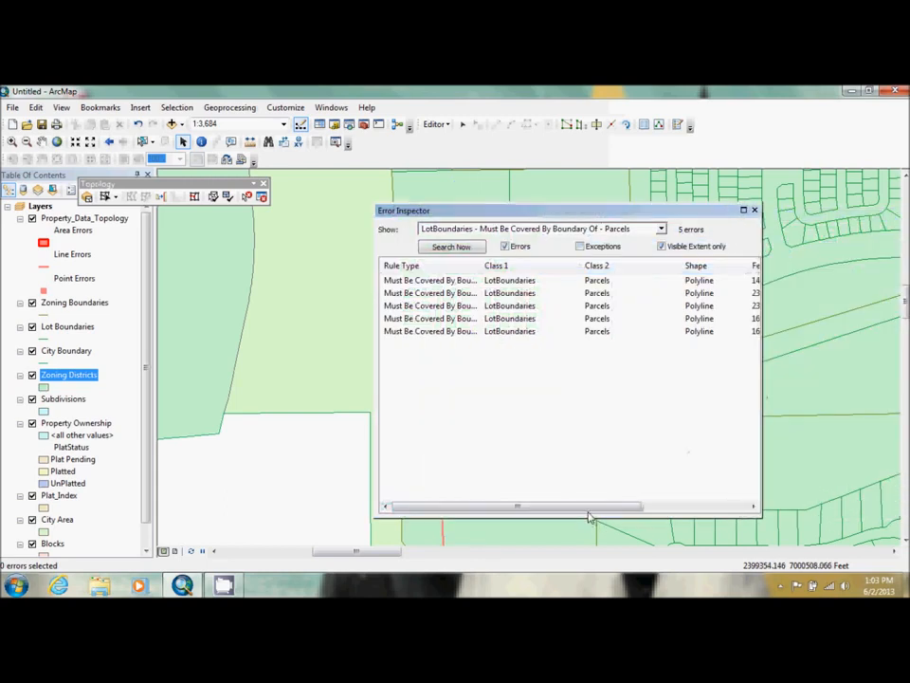
left_click_drag(588, 510, 661, 507)
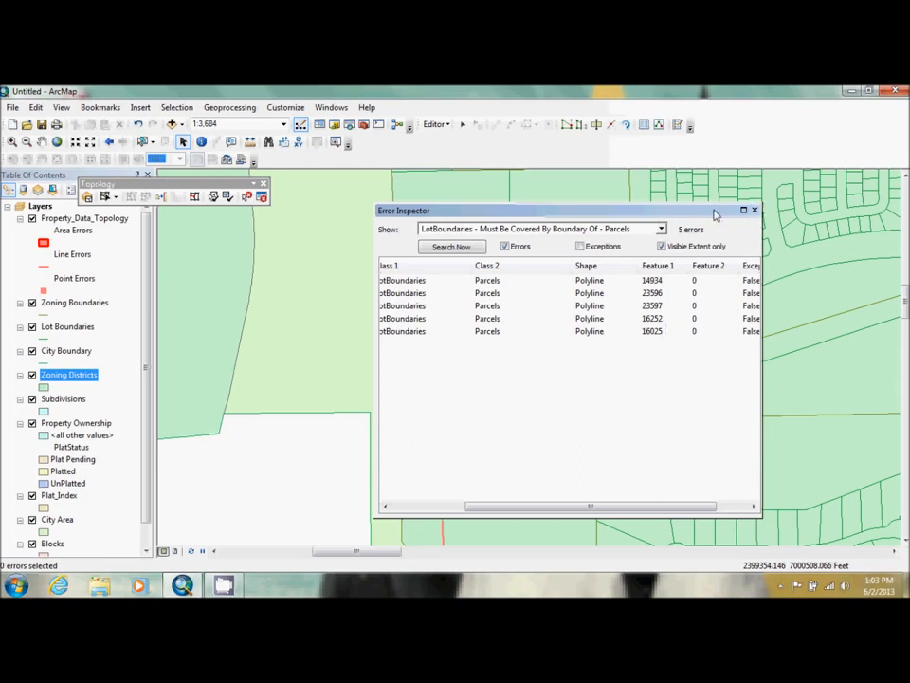
Step: Uncover the map and hide the Property_Data_Topology, Zoning Districts and Subdivisions layers, briefly toggling Lot Boundaries to compare it with the parcels
left_click_drag(716, 215, 756, 527)
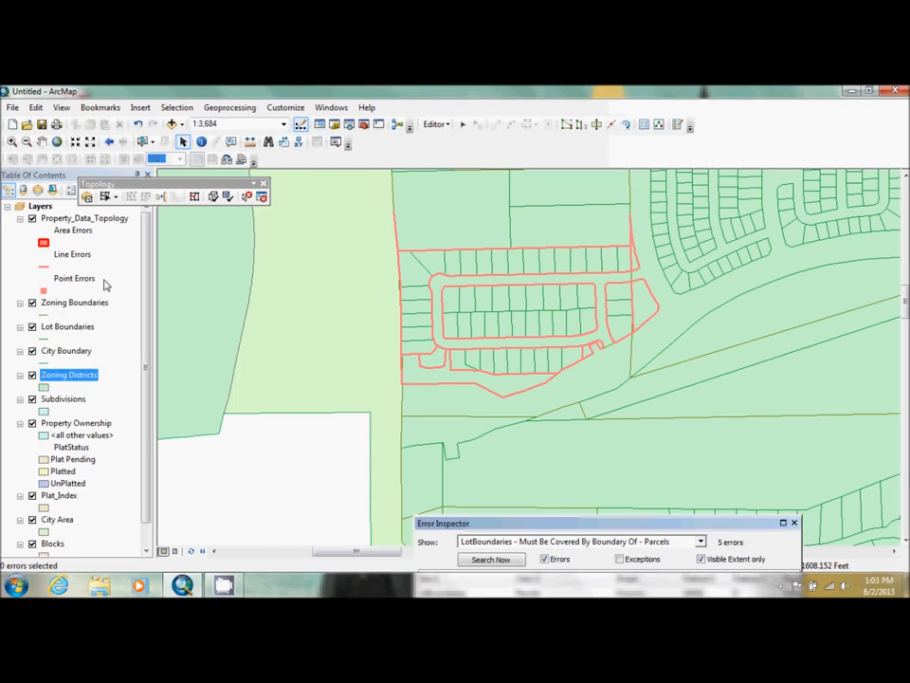
left_click(32, 219)
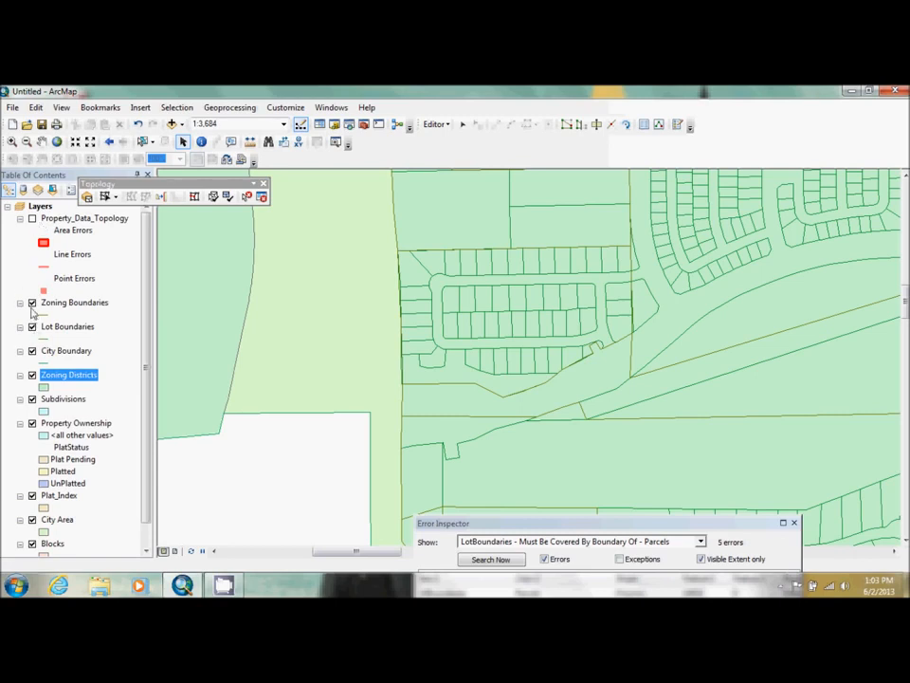
left_click(32, 376)
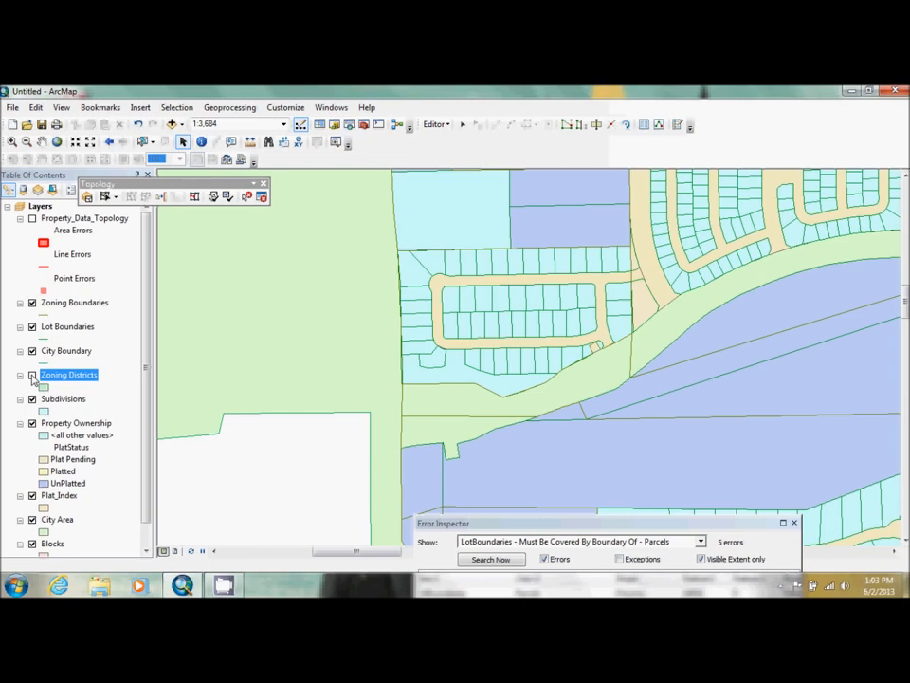
left_click(32, 399)
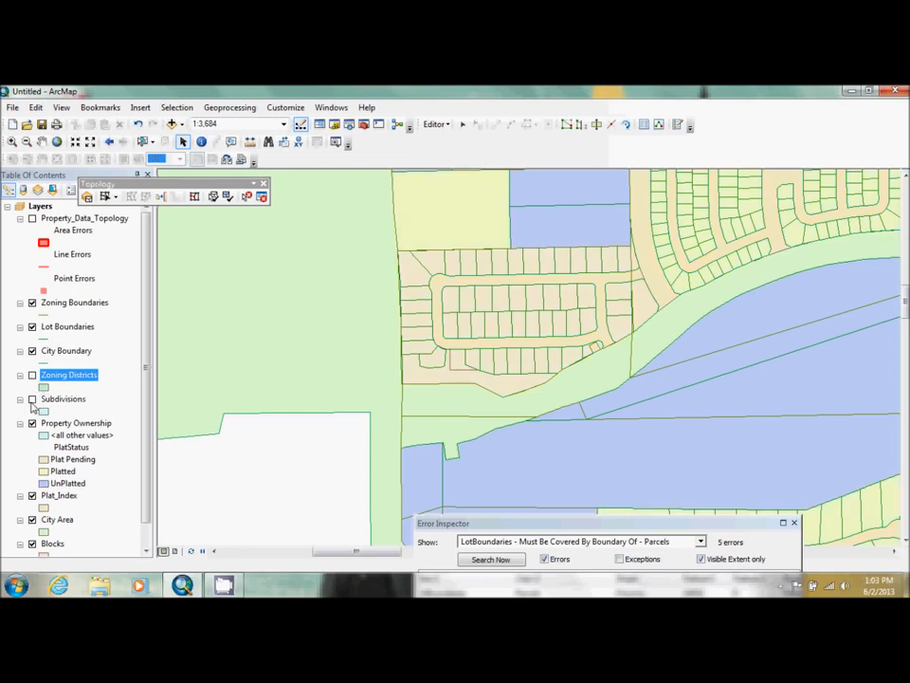
left_click(32, 327)
left_click(32, 327)
Step: Select each listed lot boundary error in turn to look for its location on the map beside the Error Inspector
left_click(531, 528)
left_click_drag(531, 530, 562, 189)
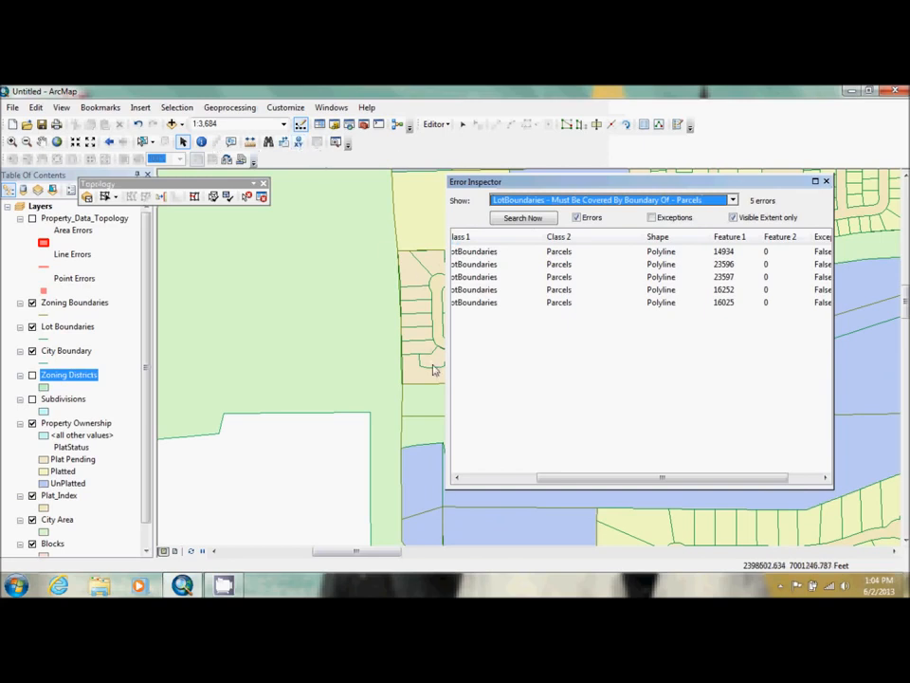
left_click(628, 252)
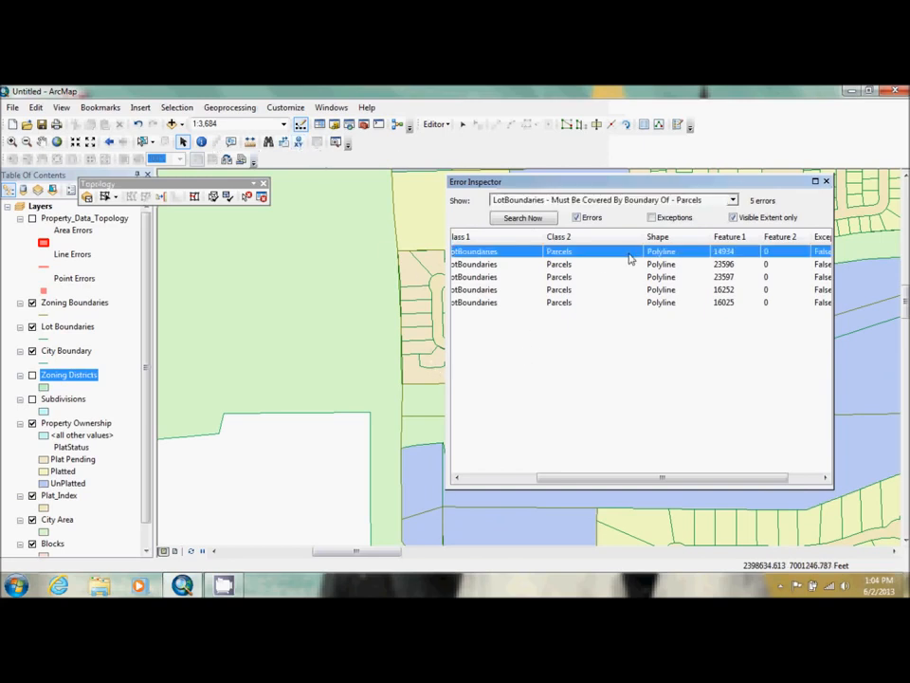
left_click_drag(651, 183, 848, 201)
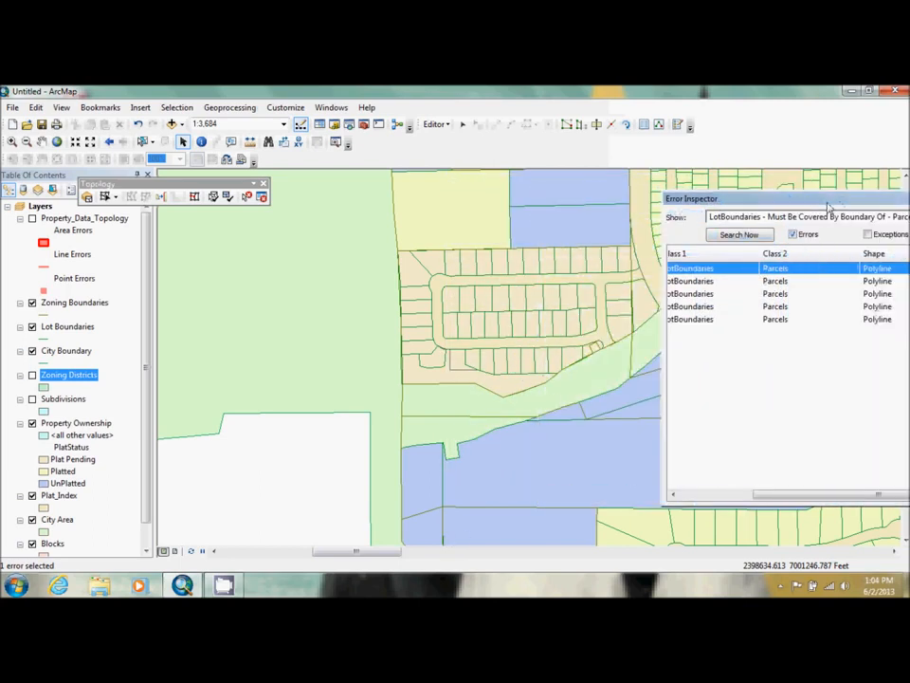
left_click(736, 280)
left_click(732, 294)
left_click(735, 307)
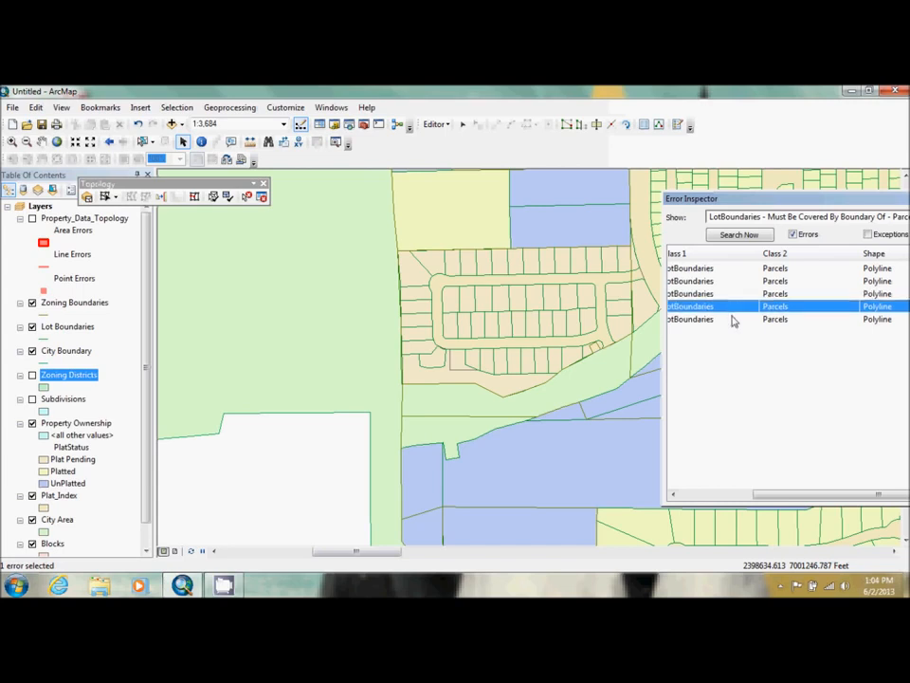
left_click(733, 319)
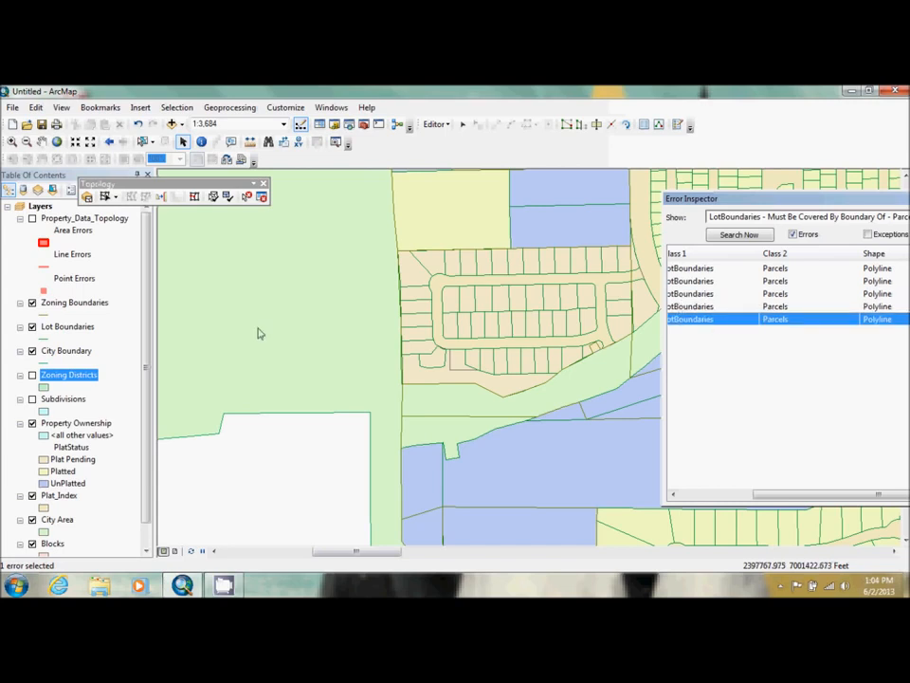
Step: Show the Property_Data_Topology layer again and highlight the second through fifth lot boundary errors on the map one by one
left_click(31, 218)
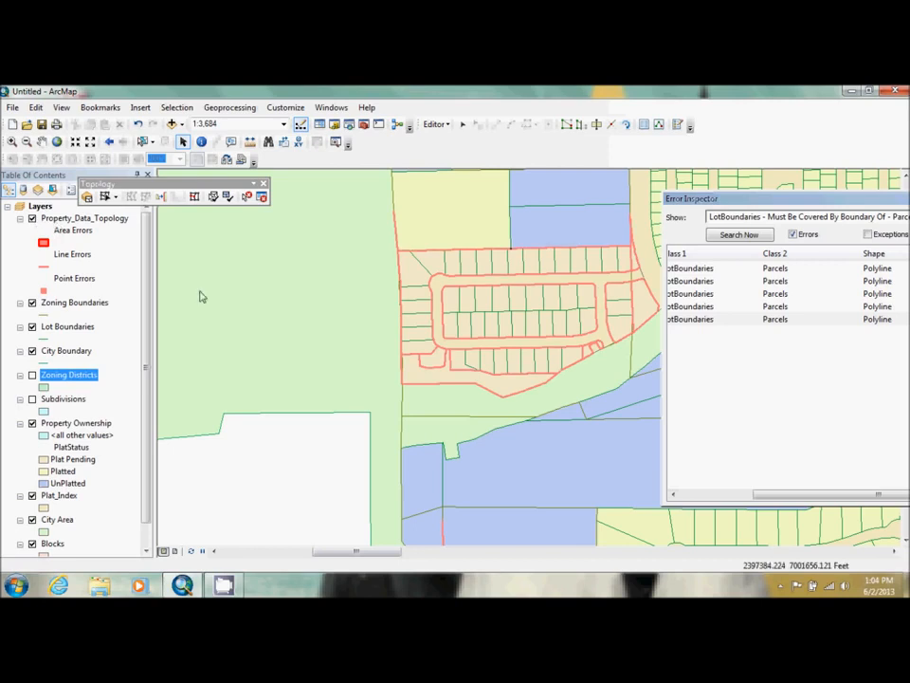
left_click(715, 281)
left_click(715, 293)
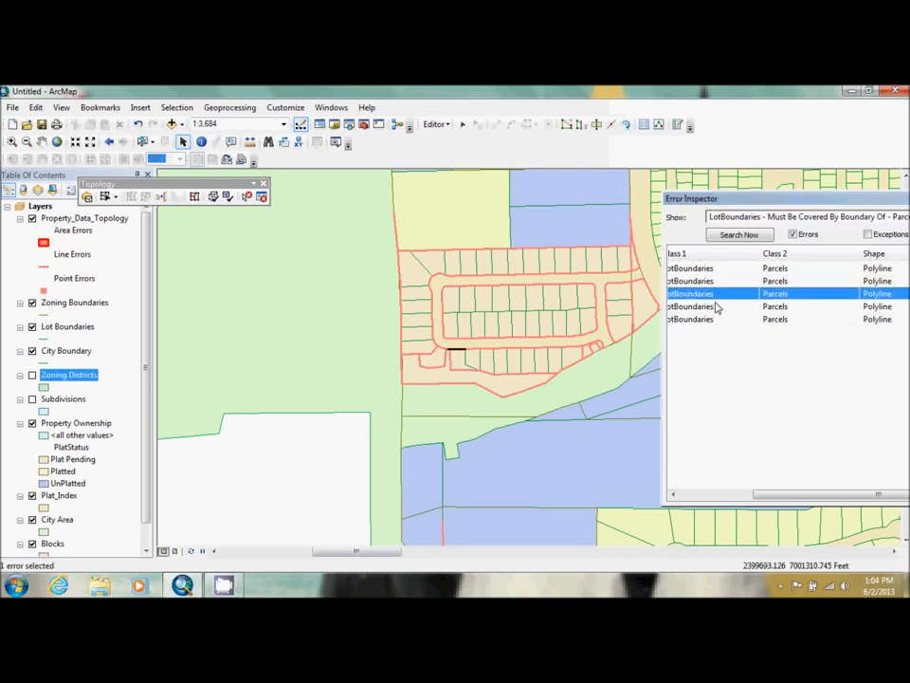
left_click(715, 305)
left_click(716, 319)
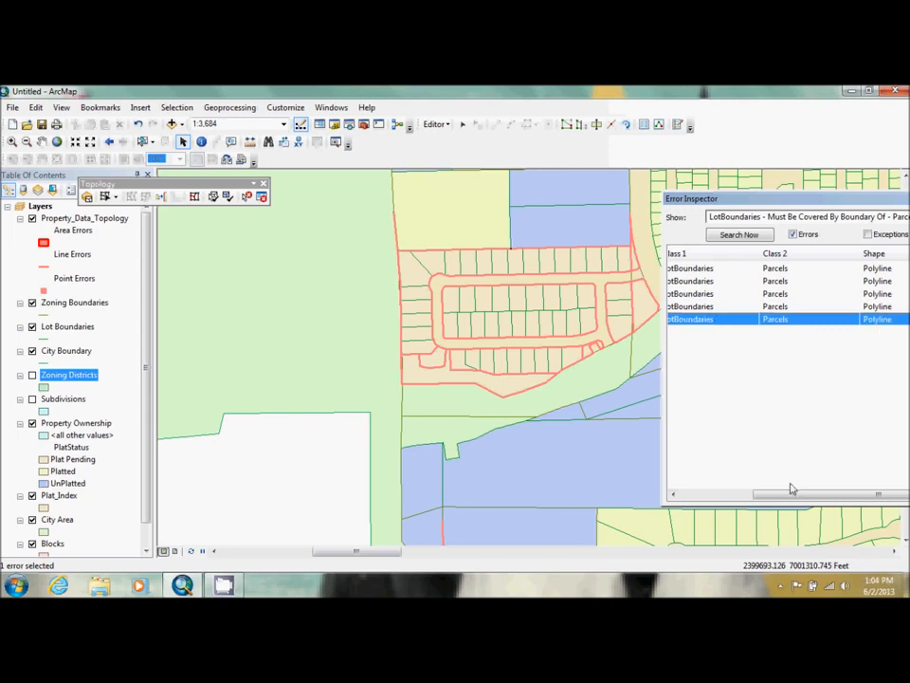
Step: Select the lot boundary feature behind the second listed error, Feature 1 ID 23596, from the Error Inspector
left_click_drag(854, 205, 777, 204)
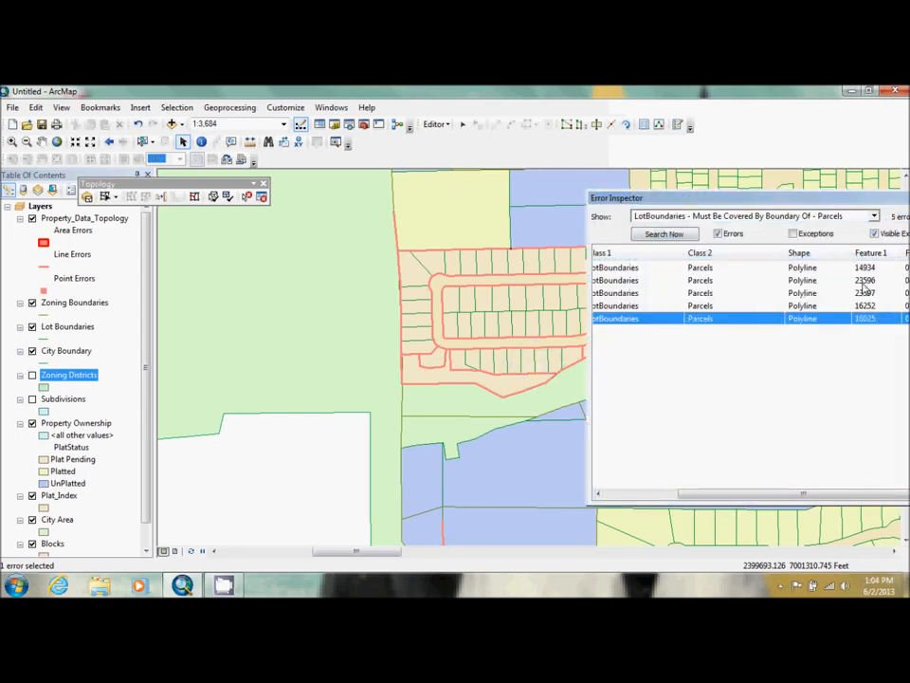
left_click(863, 281)
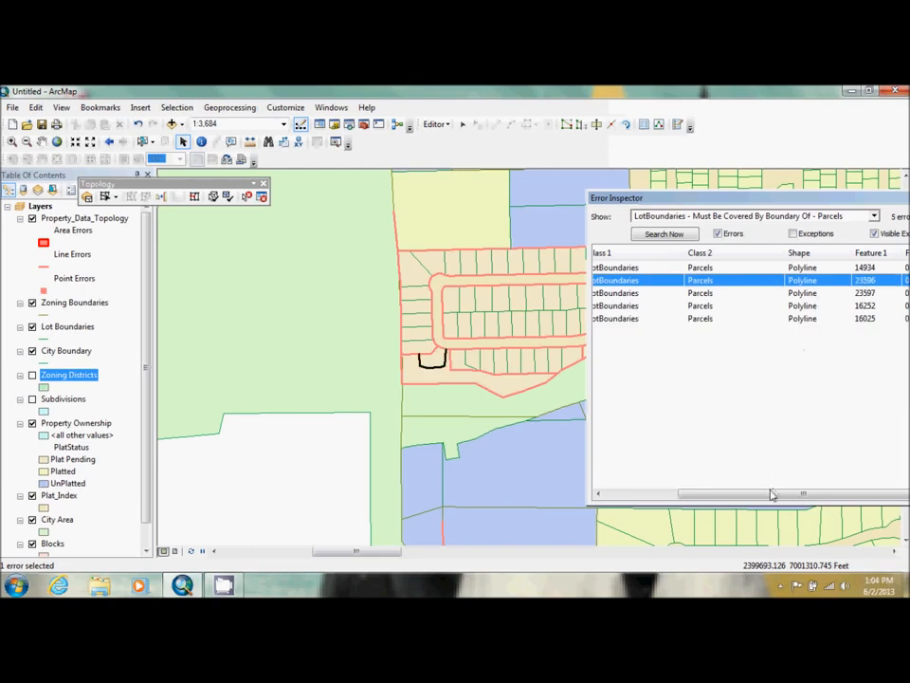
left_click_drag(772, 492, 699, 493)
left_click_drag(808, 198, 835, 200)
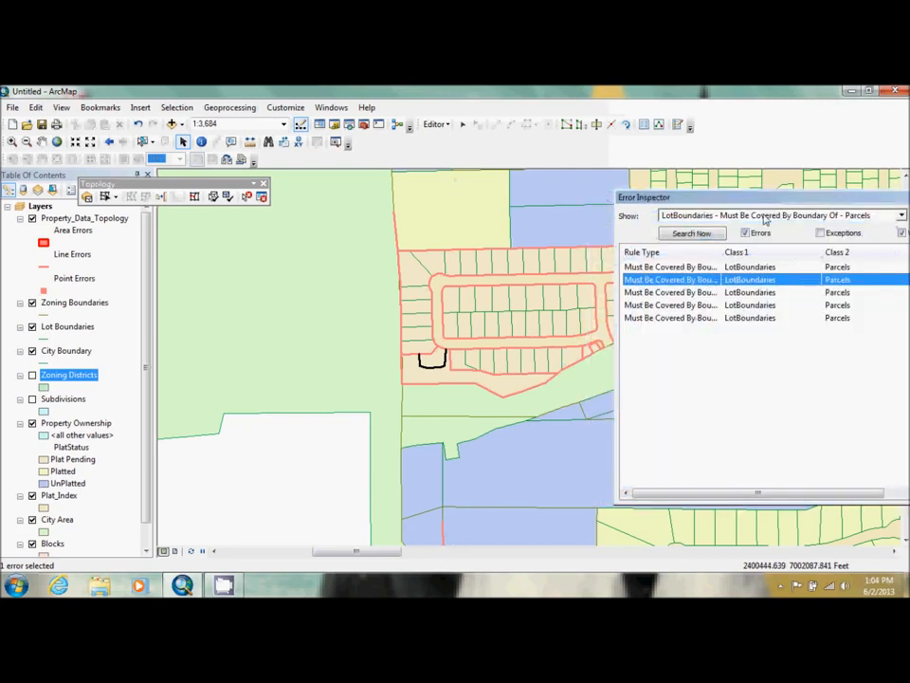
right_click(717, 283)
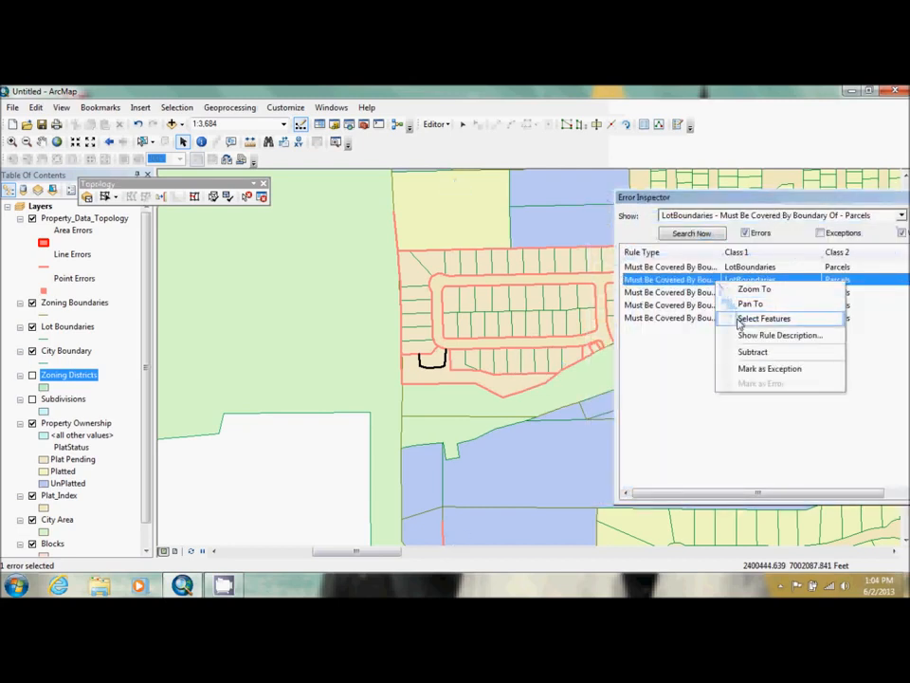
left_click(739, 318)
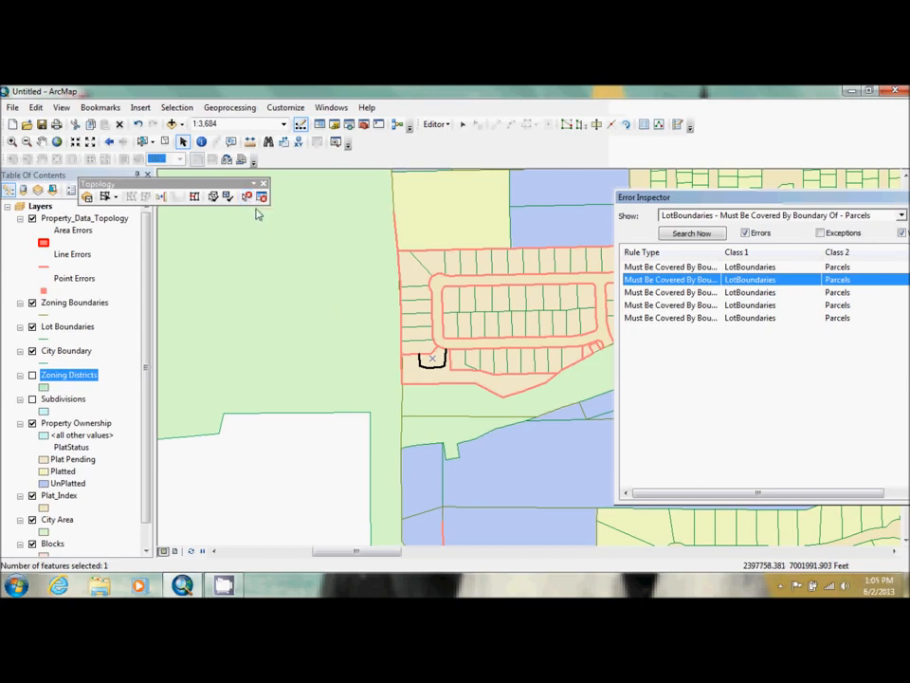
Step: Show the Advanced Editing toolbar and run Split Polygons with the selected lot boundary, using Platted as the target
left_click(285, 109)
mouse_move(293, 122)
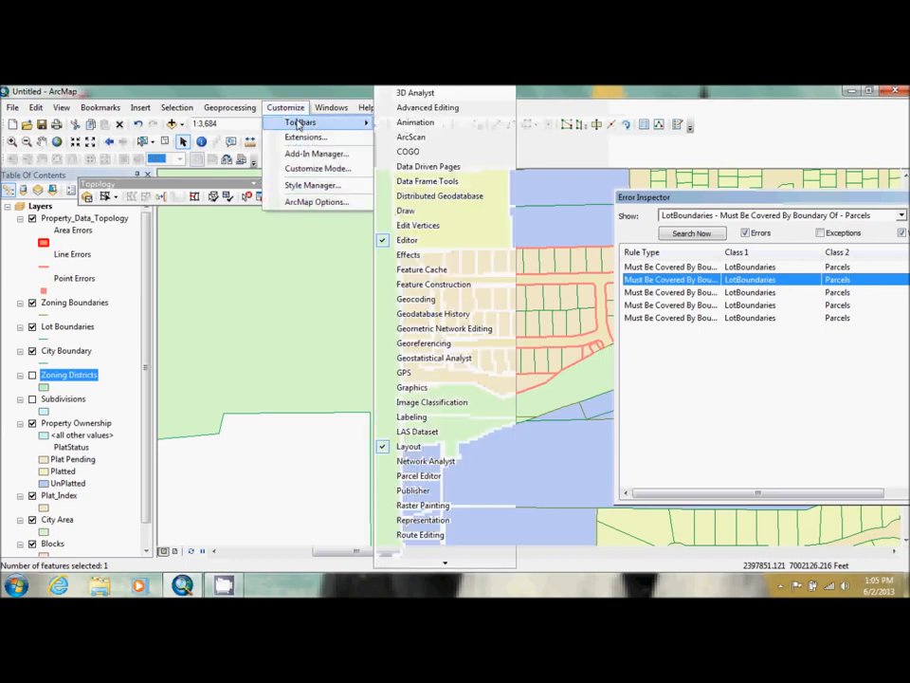
left_click(422, 106)
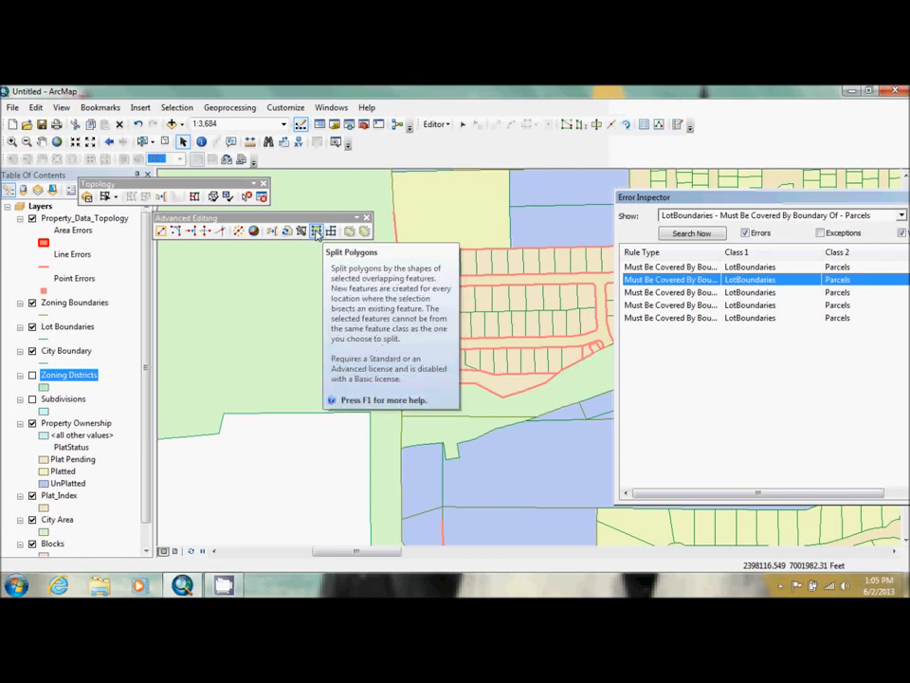
left_click(317, 233)
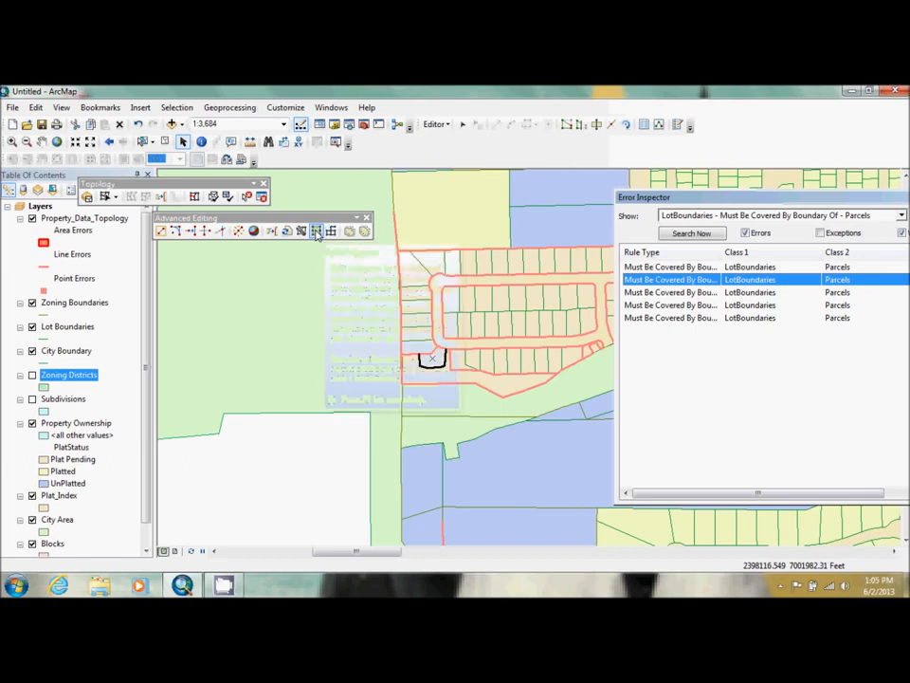
left_click_drag(480, 298, 254, 236)
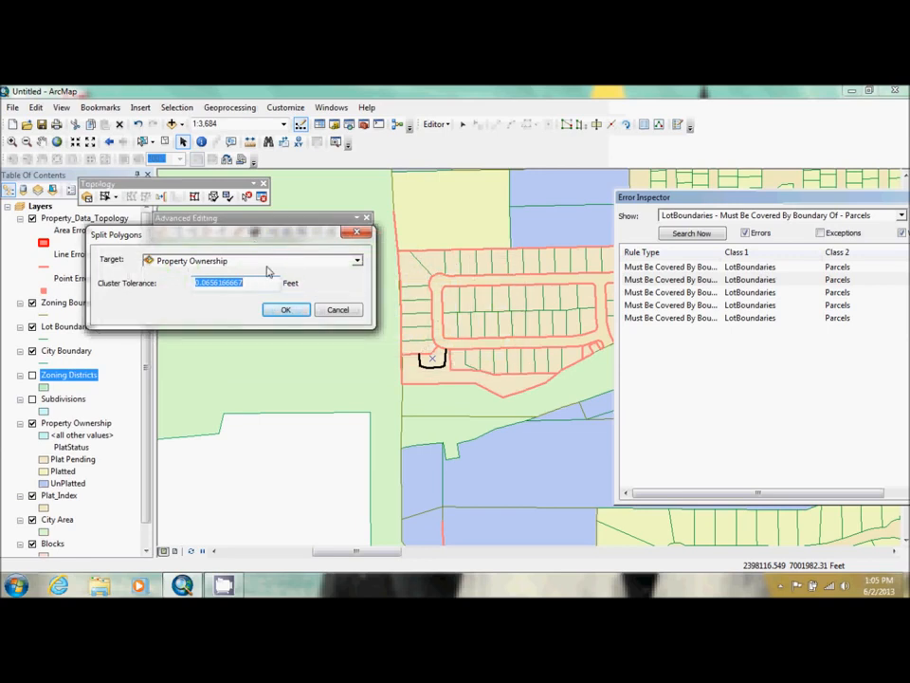
left_click(268, 263)
left_click(246, 291)
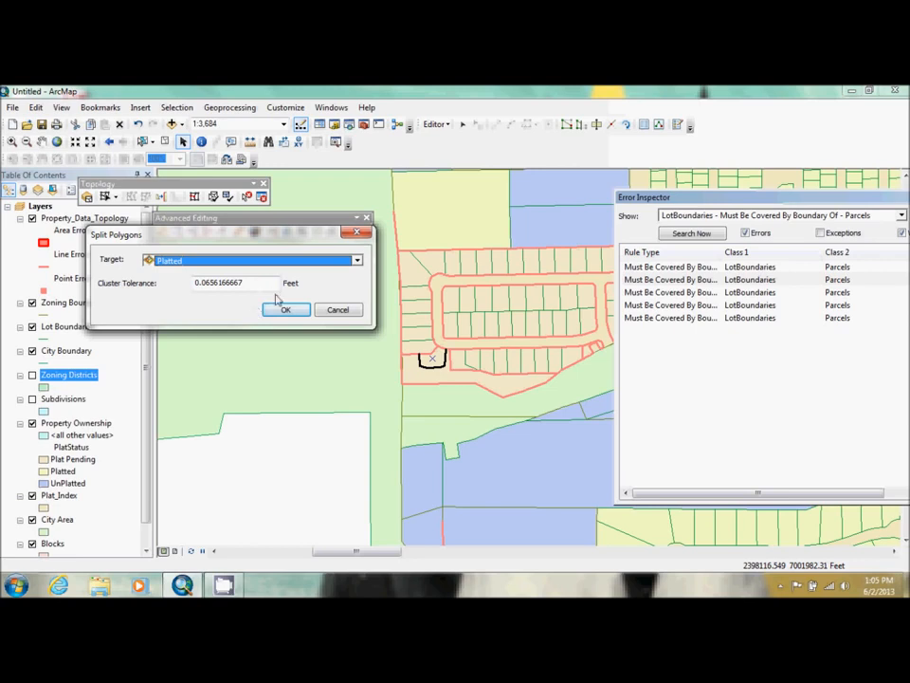
left_click(285, 309)
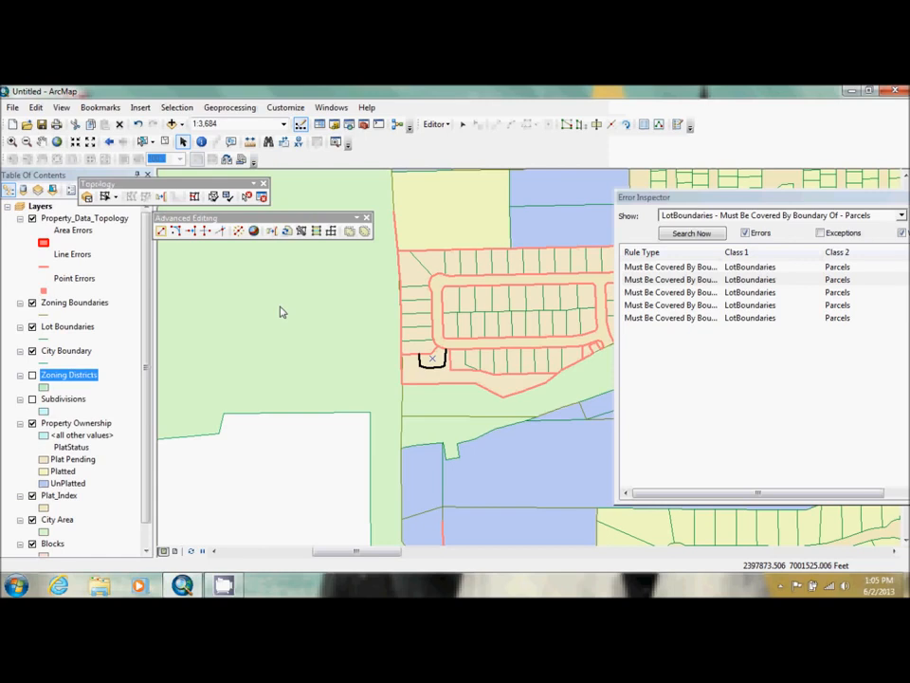
Step: Clear the error selection and compare parcels with lot boundaries by temporarily hiding the Property_Data_Topology and Lot Boundaries layers
left_click(684, 400)
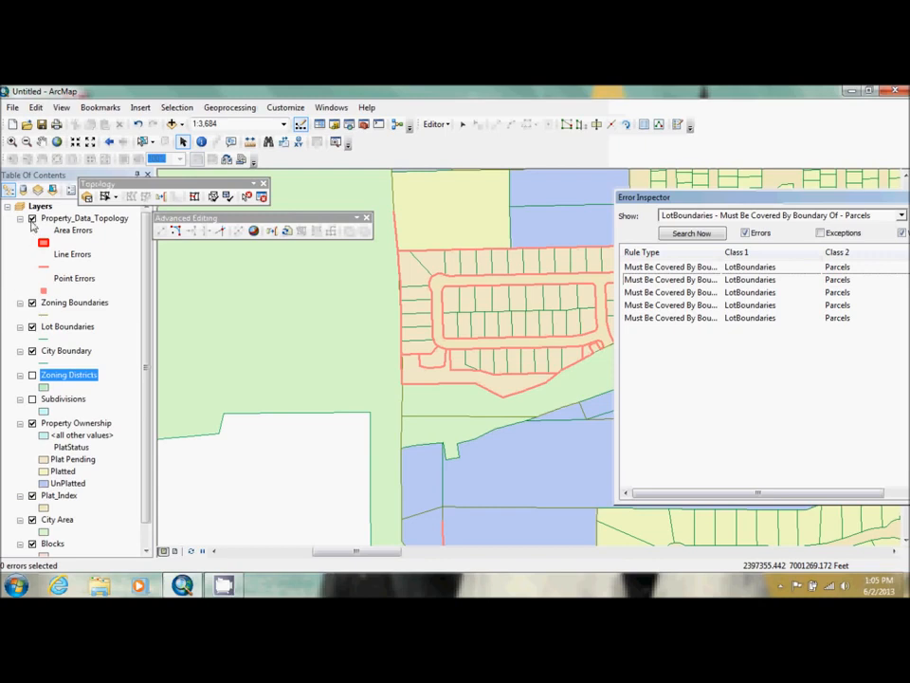
left_click(32, 219)
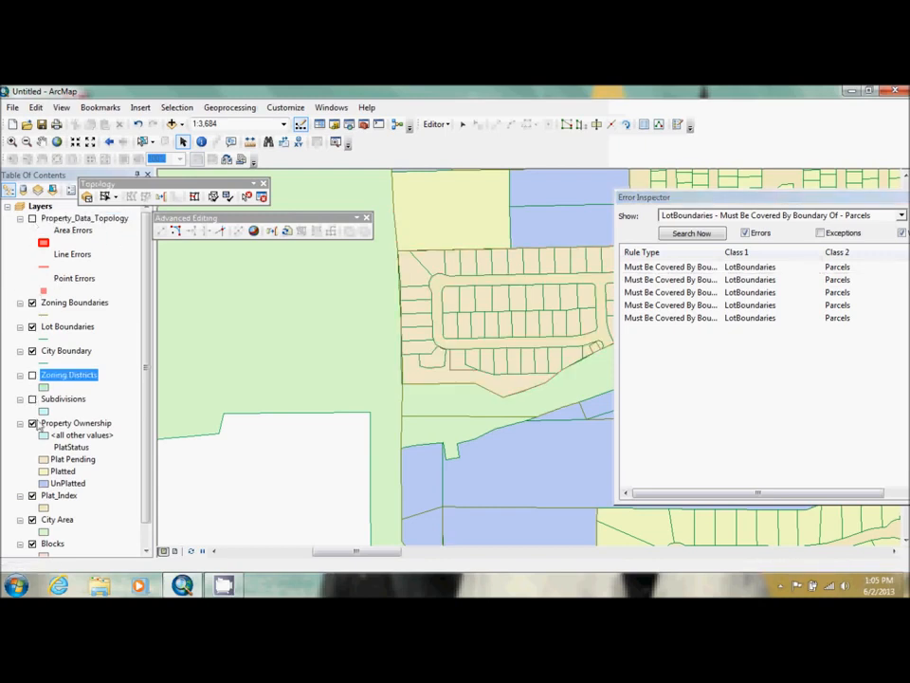
left_click(33, 327)
left_click(32, 327)
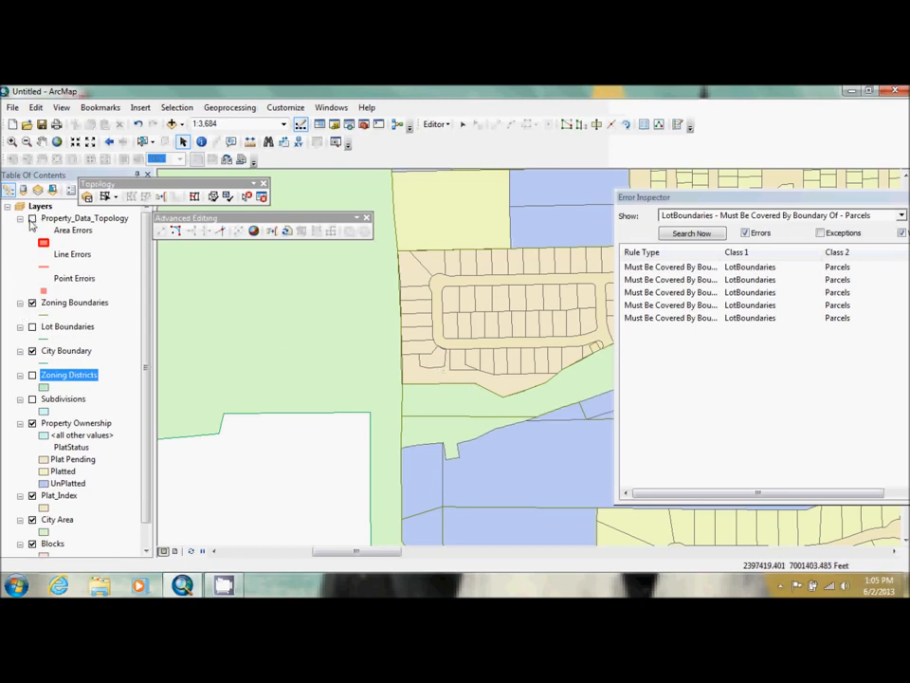
left_click(33, 327)
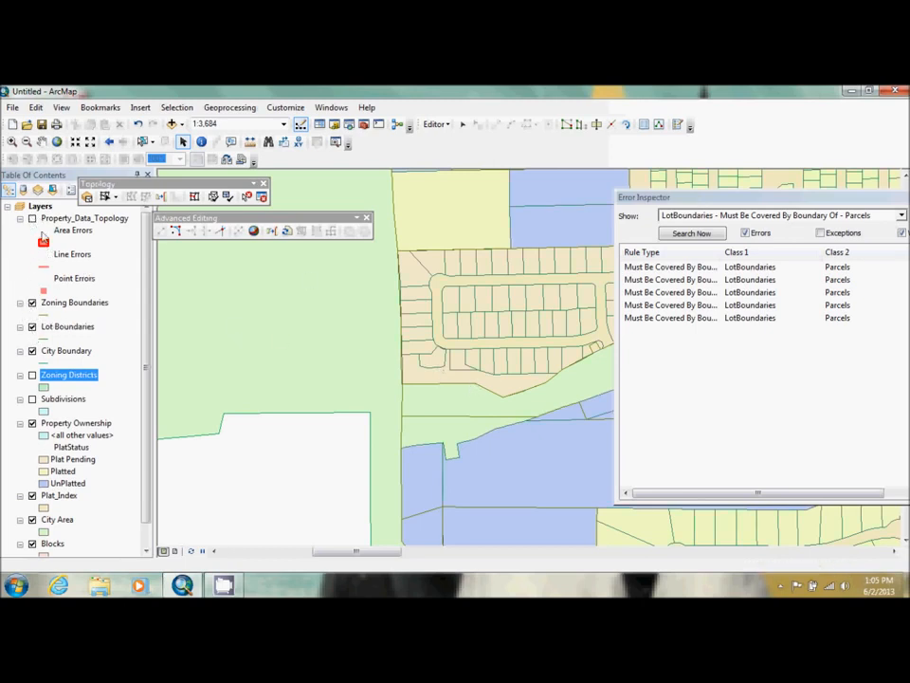
left_click(32, 219)
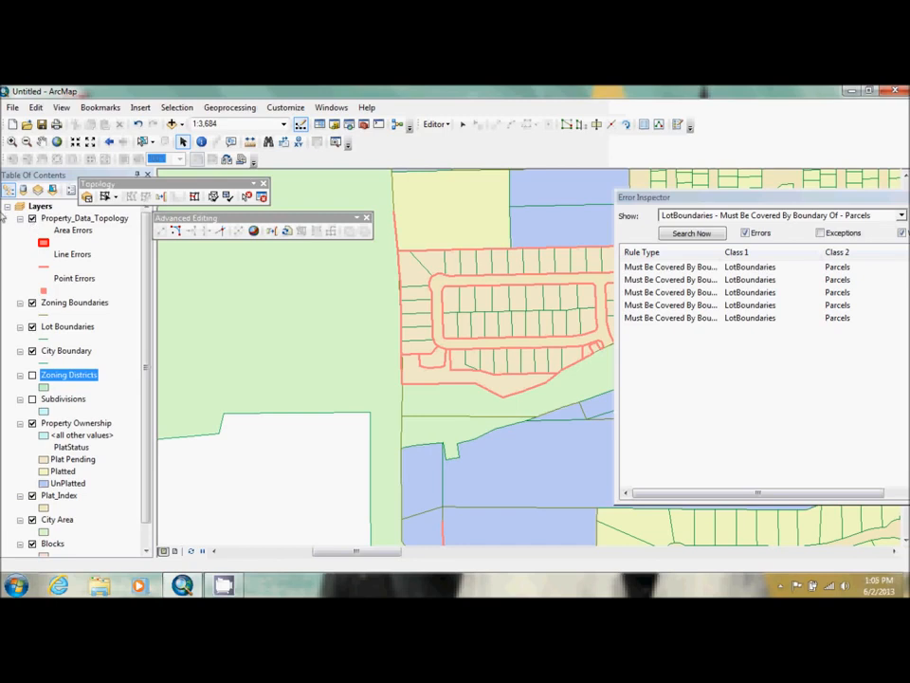
Step: Make Property Ownership the only selectable layer by turning off selection for every other layer
left_click(54, 192)
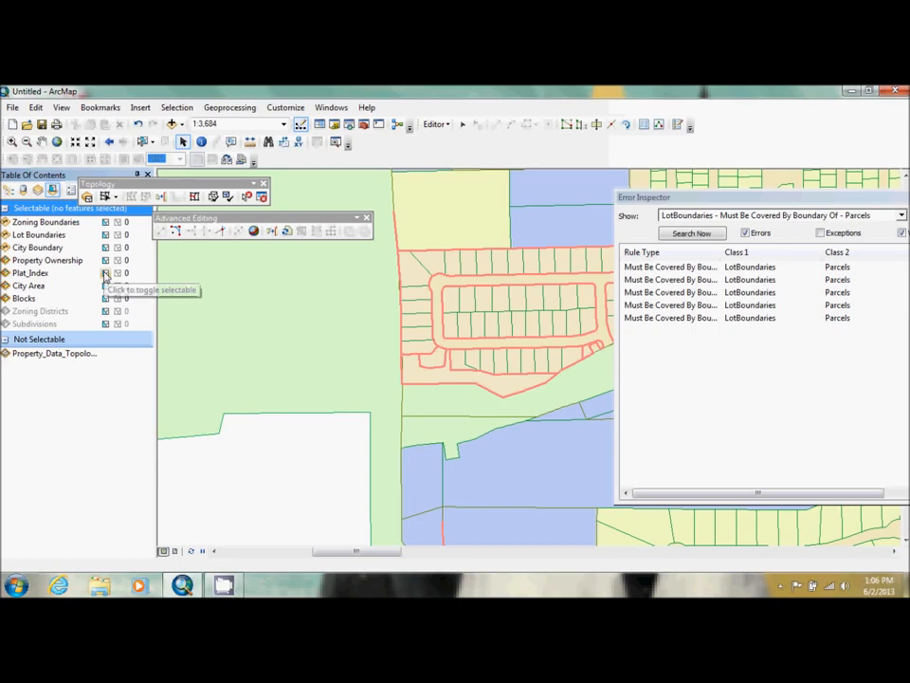
left_click(105, 273)
left_click(105, 273)
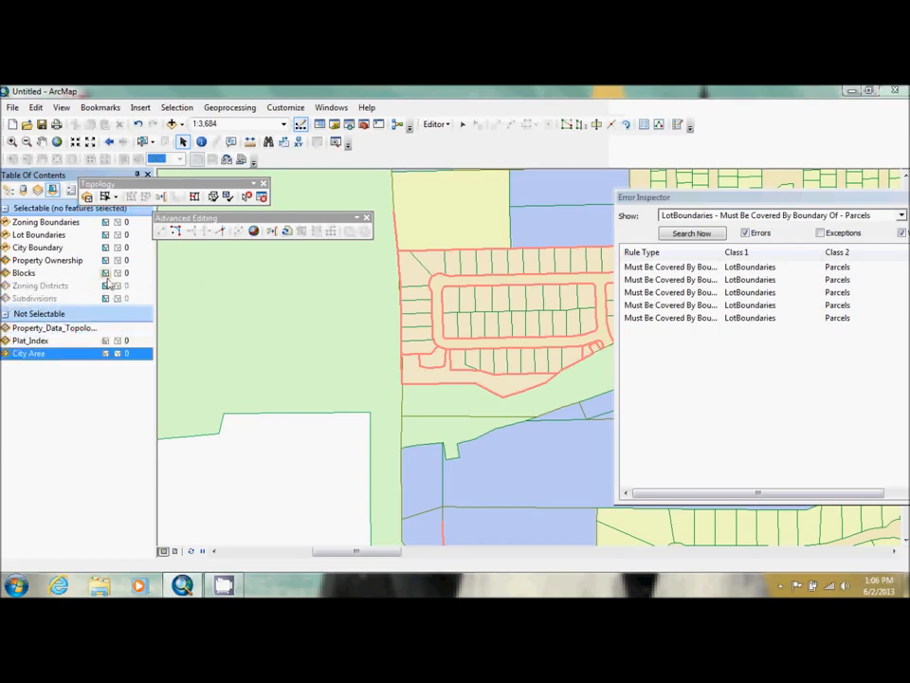
double_click(82, 220)
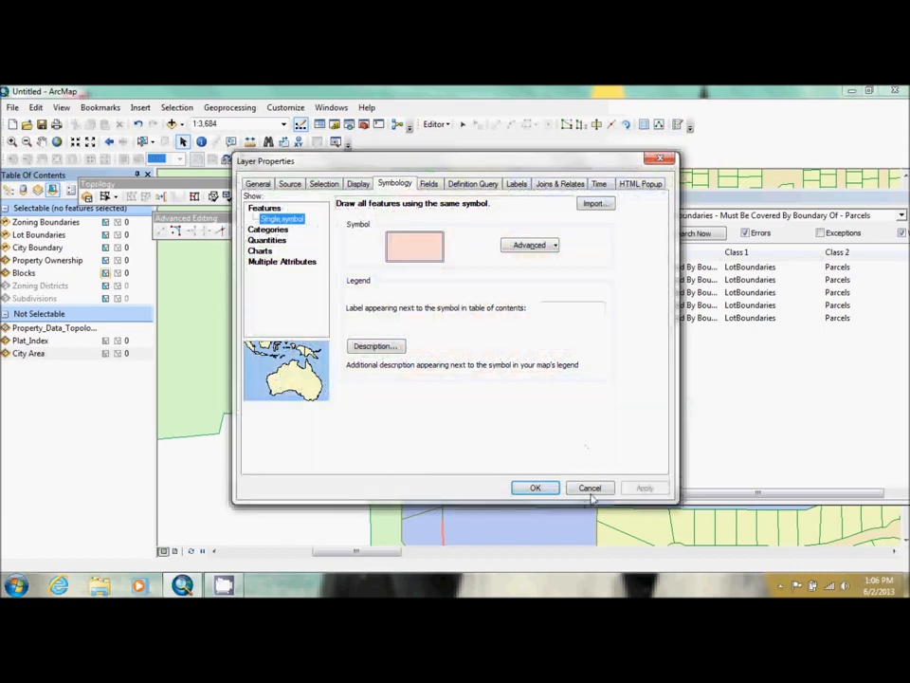
left_click(588, 488)
left_click(105, 273)
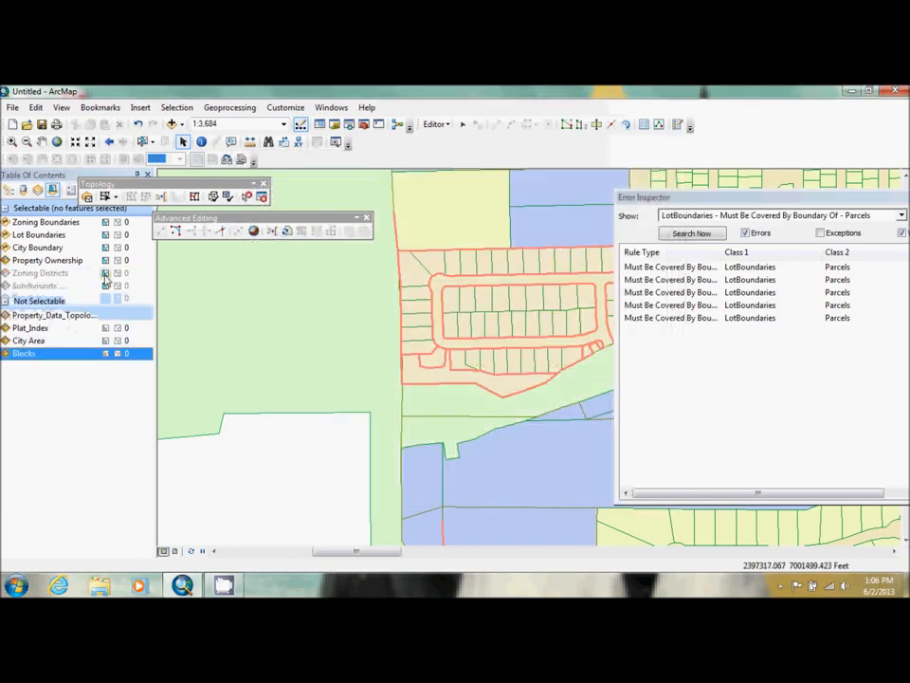
double_click(105, 273)
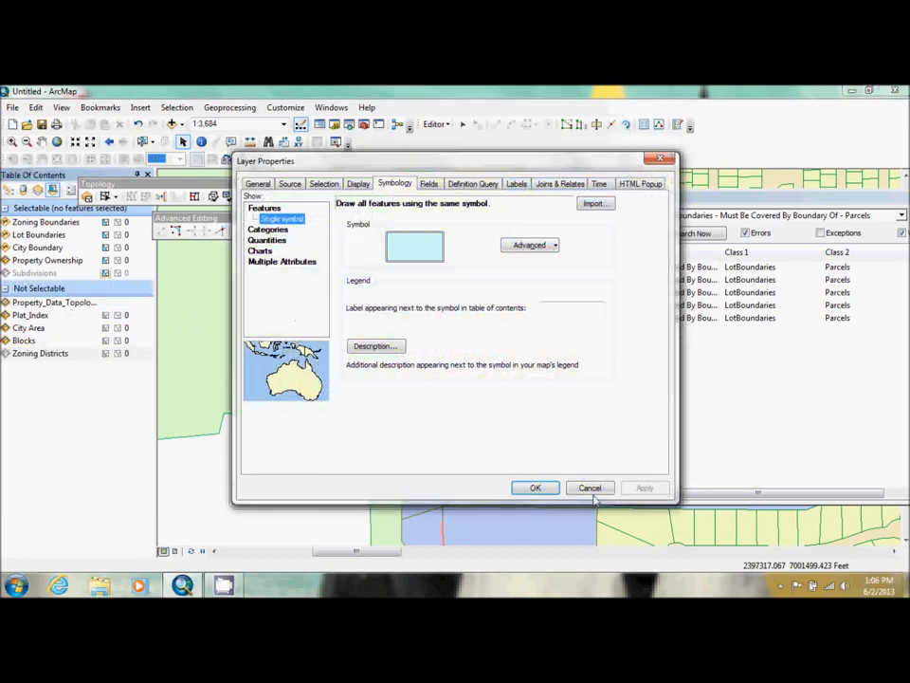
left_click(589, 485)
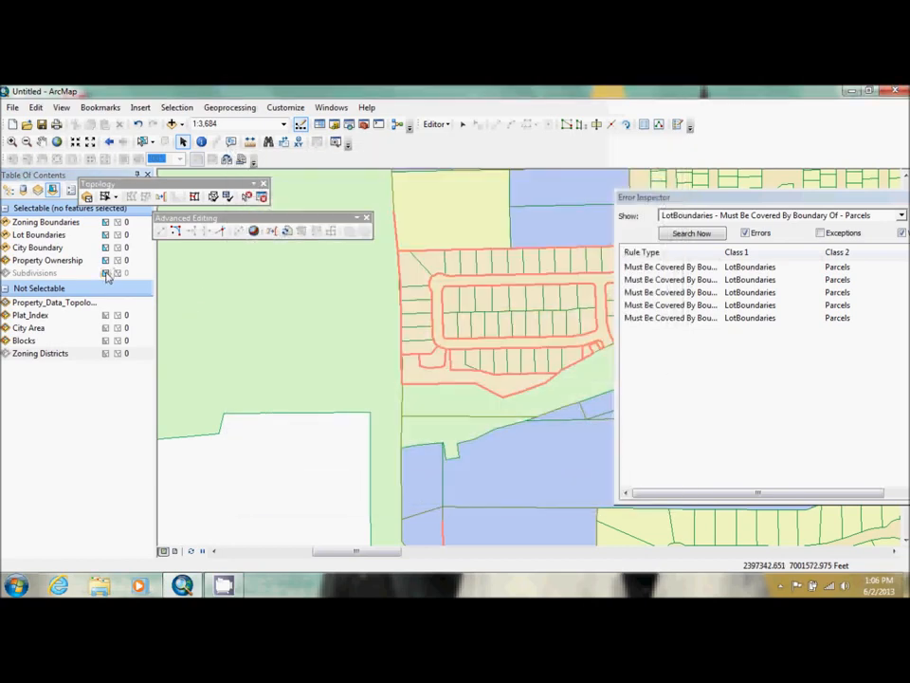
left_click(105, 272)
left_click(106, 222)
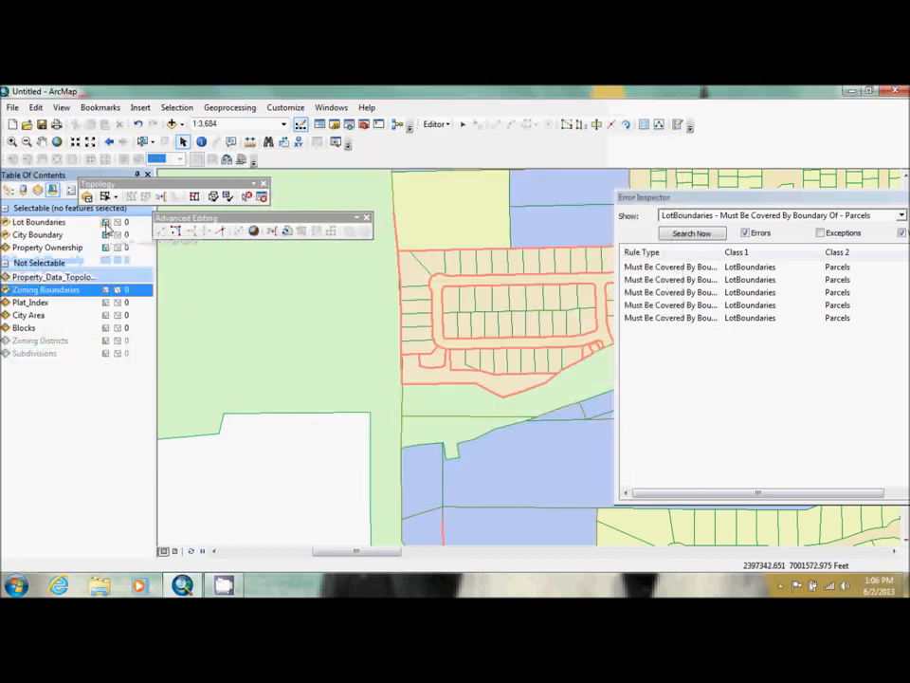
left_click(105, 222)
left_click(105, 221)
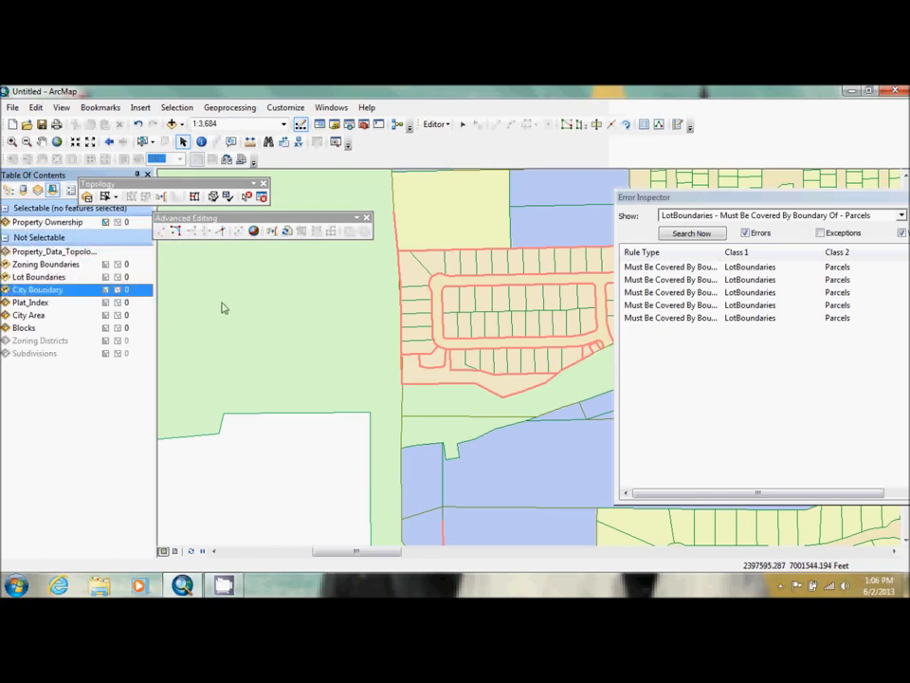
Step: Select both the CREEKWOOD ESTATES parcel and the adjoining small unnamed parcel at the west end of the southern lot row
left_click(450, 380)
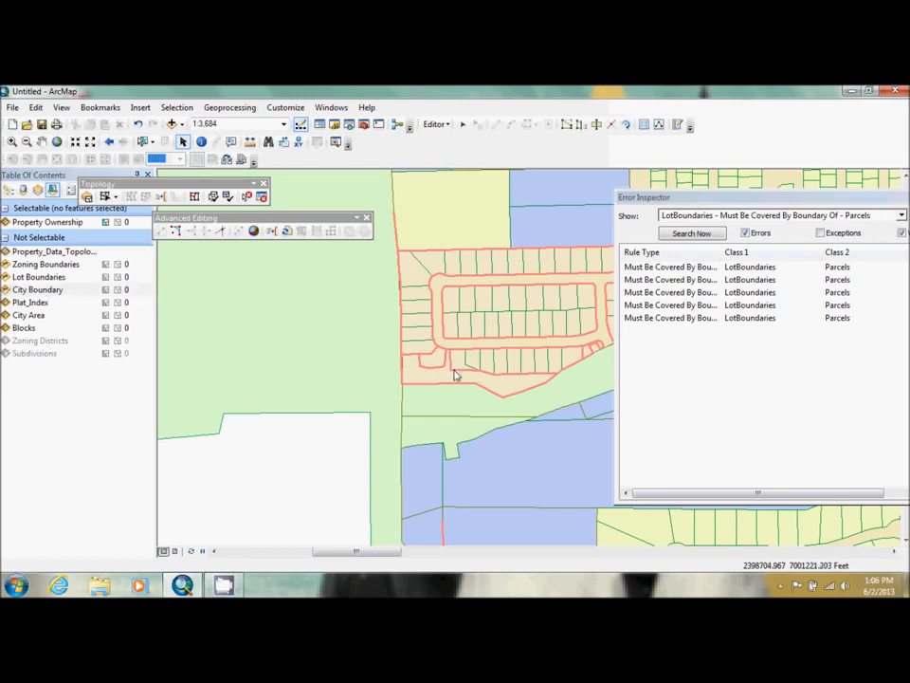
left_click(147, 142)
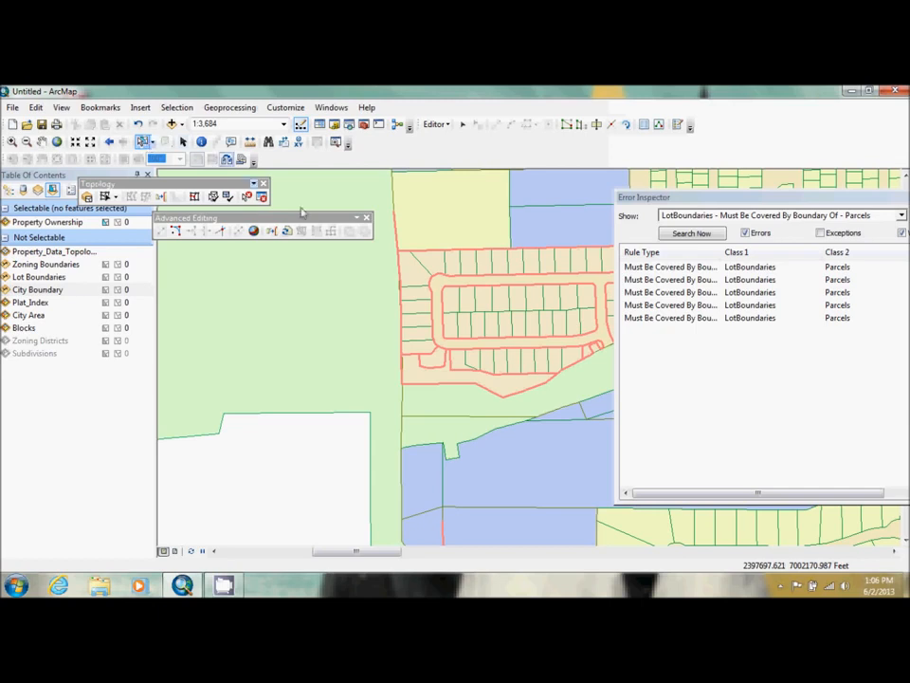
left_click(455, 373)
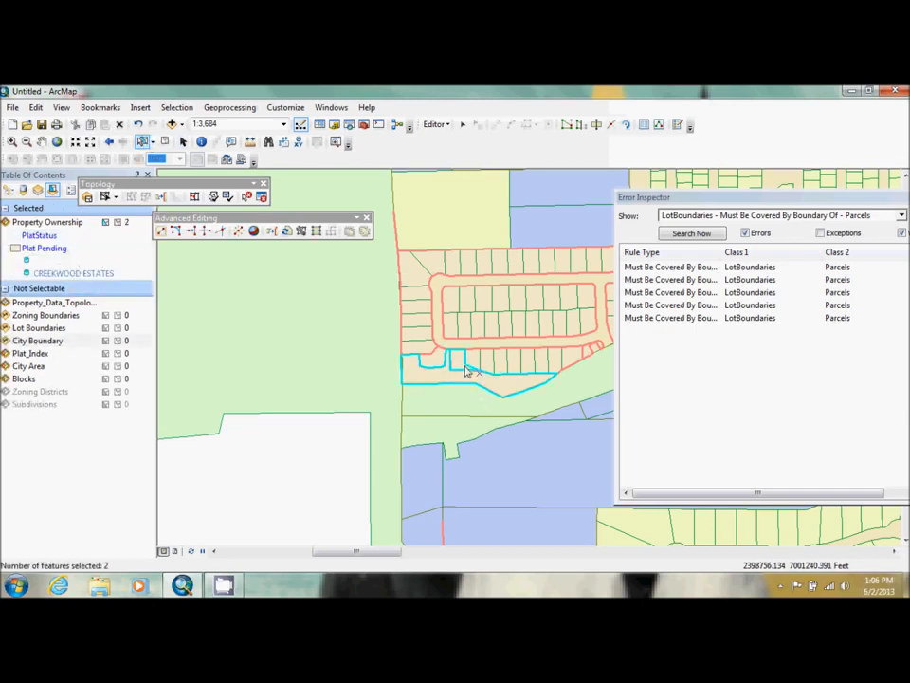
left_click(462, 365)
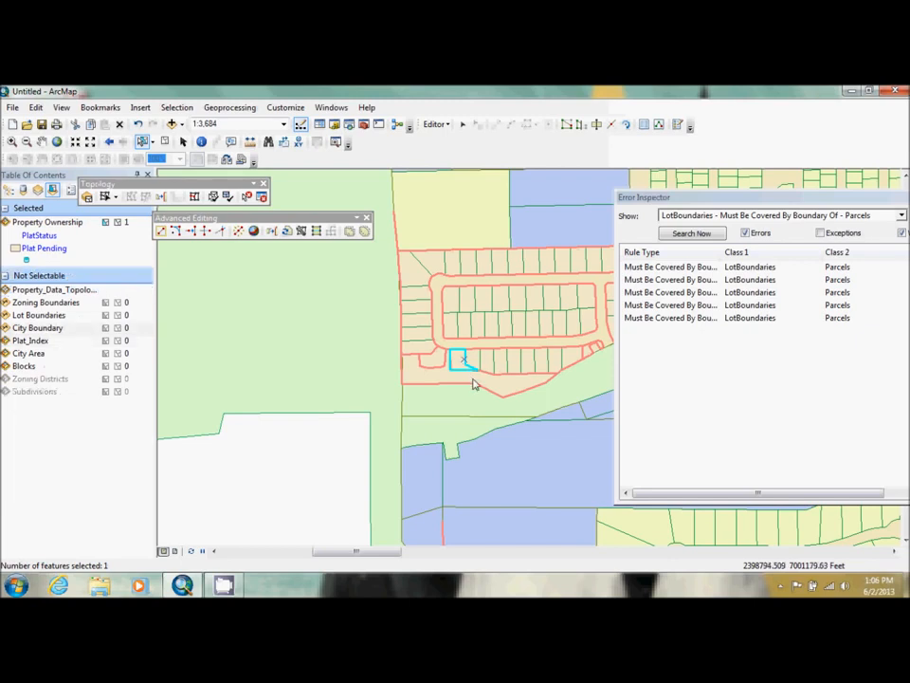
left_click(445, 379)
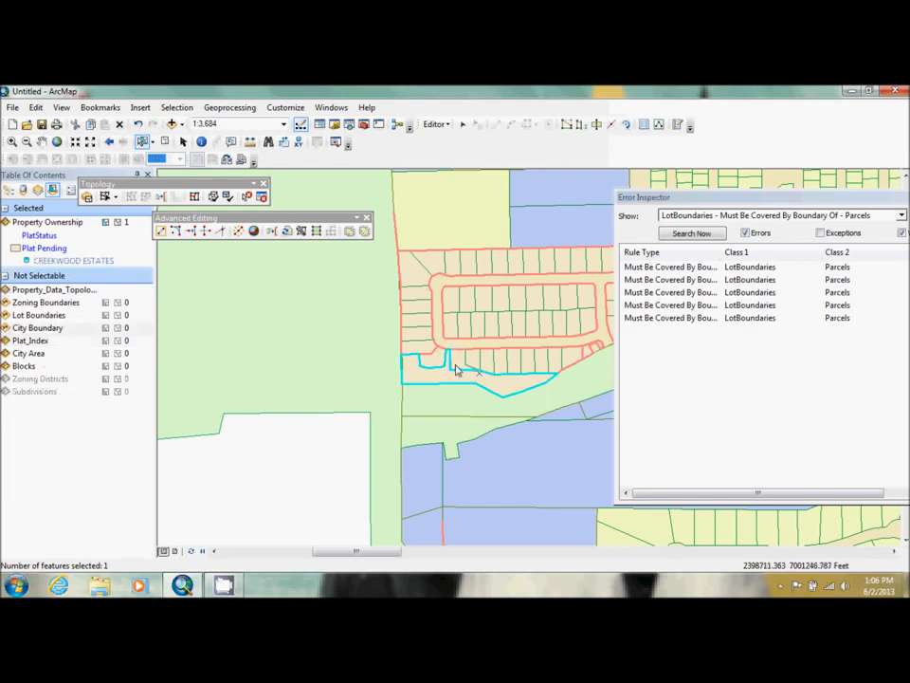
left_click(454, 375, "shift")
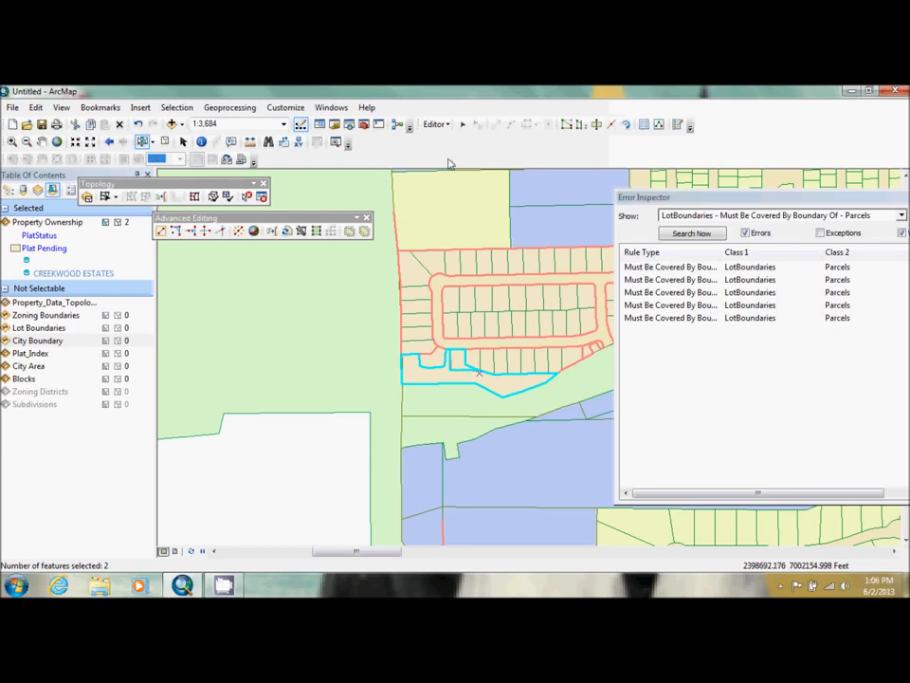
Step: Merge the two selected Property Ownership parcels into the CREEKWOOD ESTATES feature
left_click(437, 124)
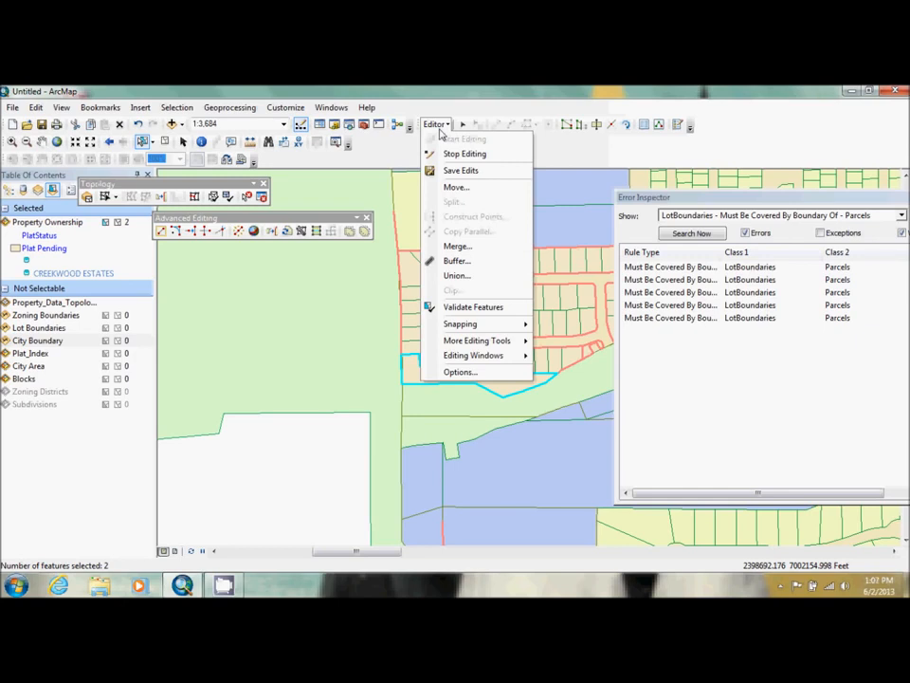
left_click(488, 249)
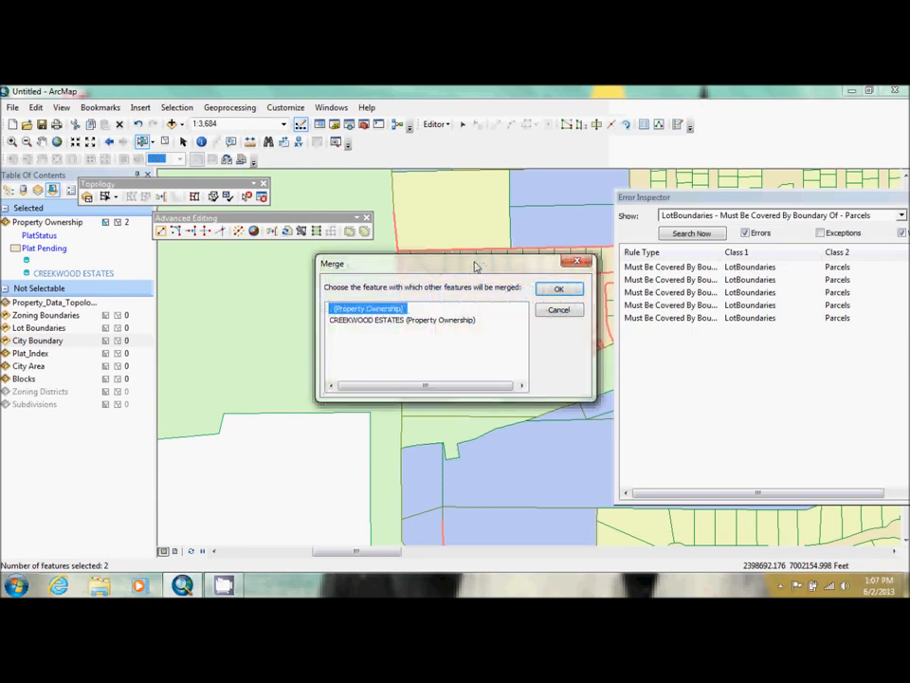
left_click_drag(472, 266, 214, 239)
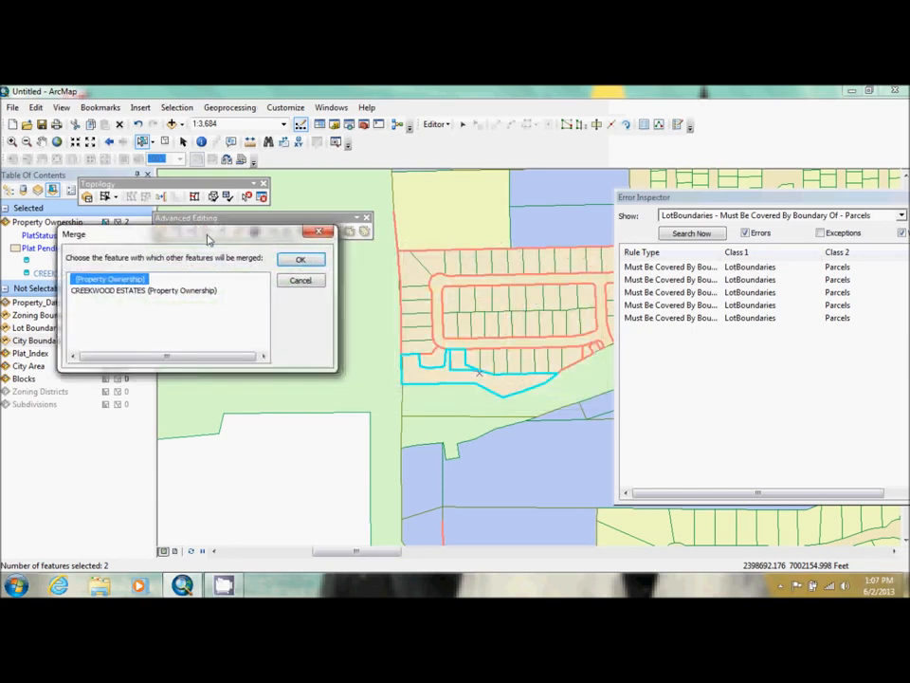
left_click(114, 291)
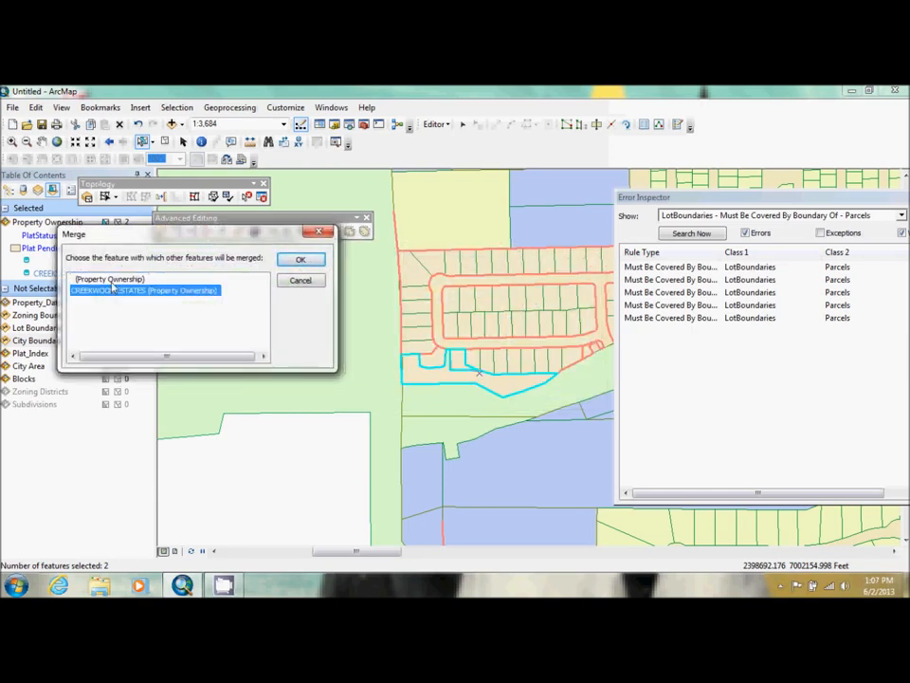
key("Up")
left_click(113, 291)
left_click(115, 292)
left_click(300, 260)
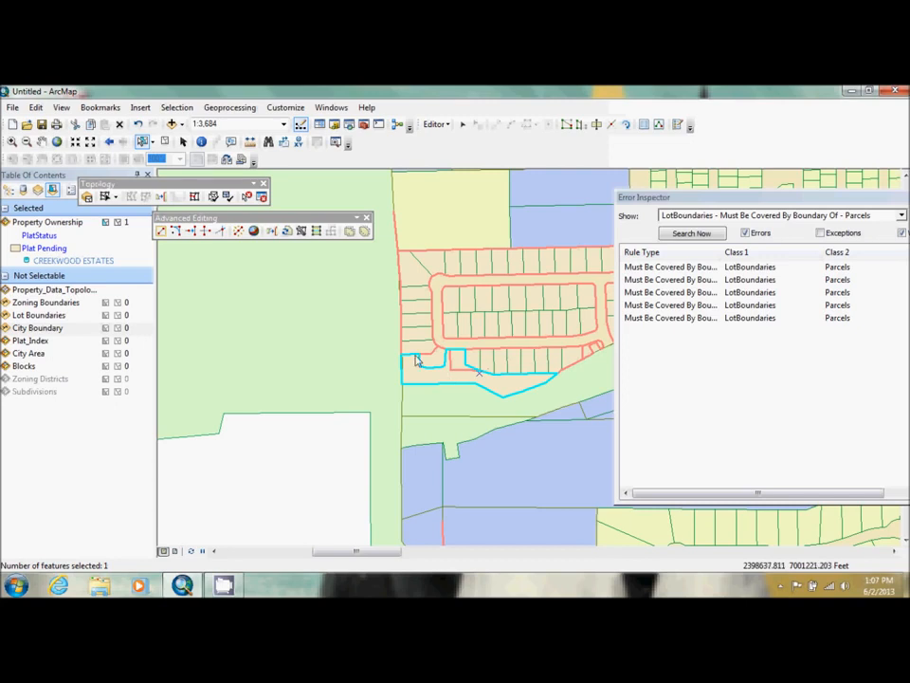
Step: Validate the topology in the visible extent with nothing selected, and reselect the merged CREEKWOOD ESTATES parcel
left_click(166, 141)
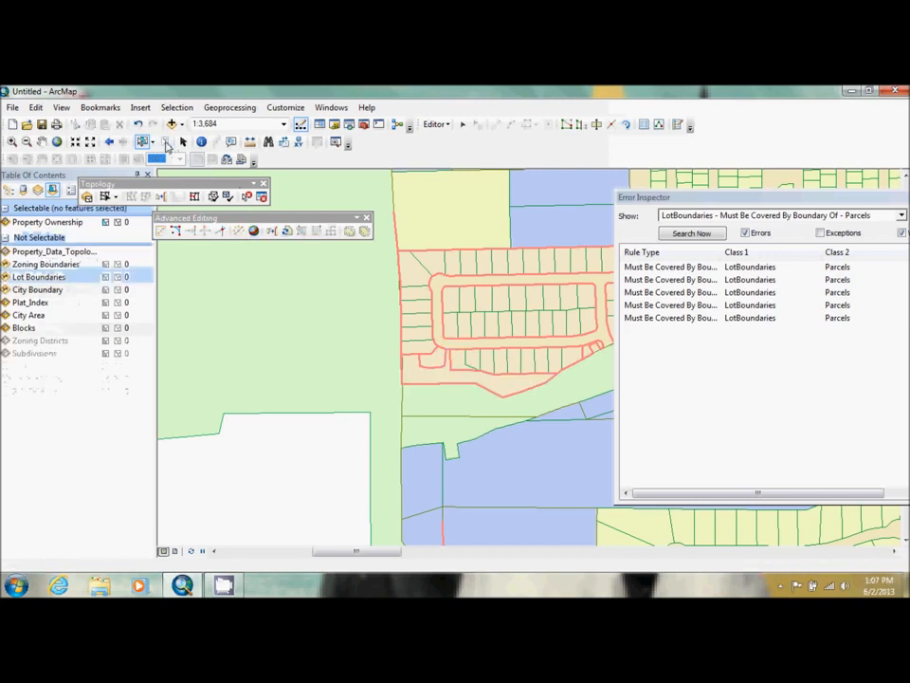
left_click(228, 196)
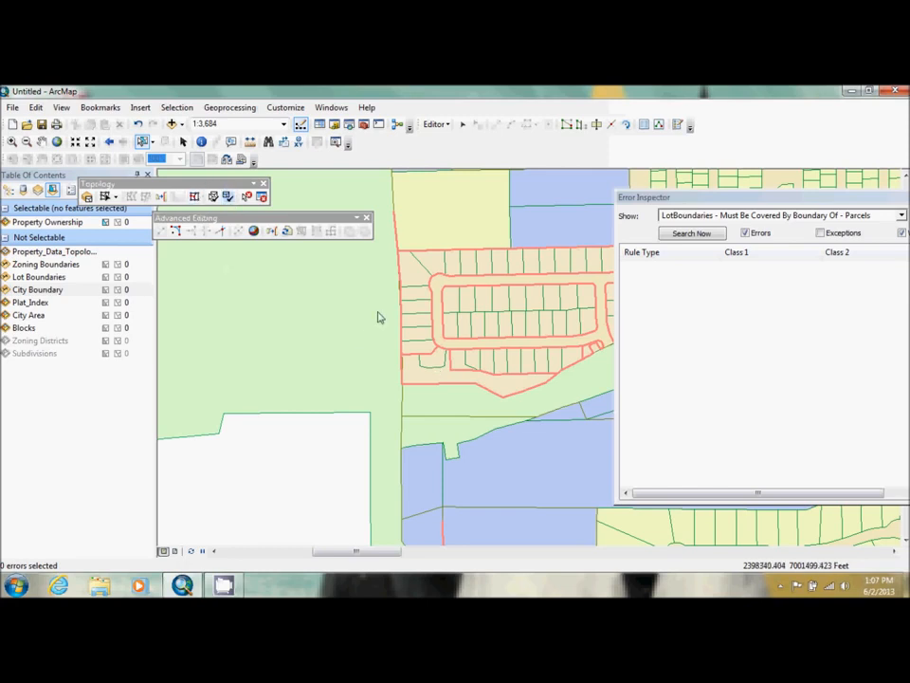
left_click(441, 381)
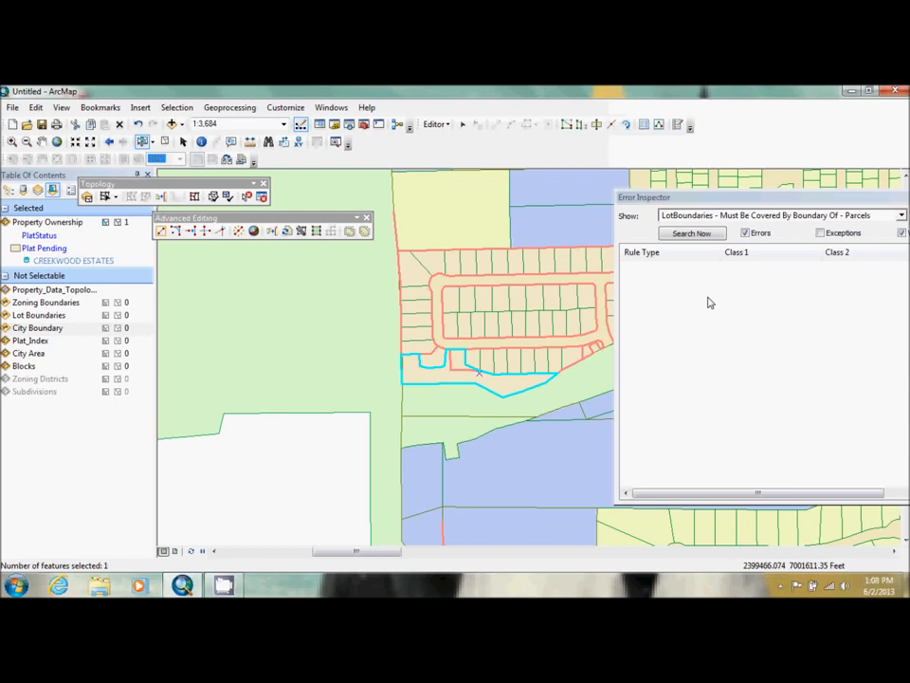
Step: Search the visible extent for errors of the rule Blocks - Area Boundary Must Be Covered By Boundary Of - Parcels : Platted
left_click_drag(780, 199, 700, 194)
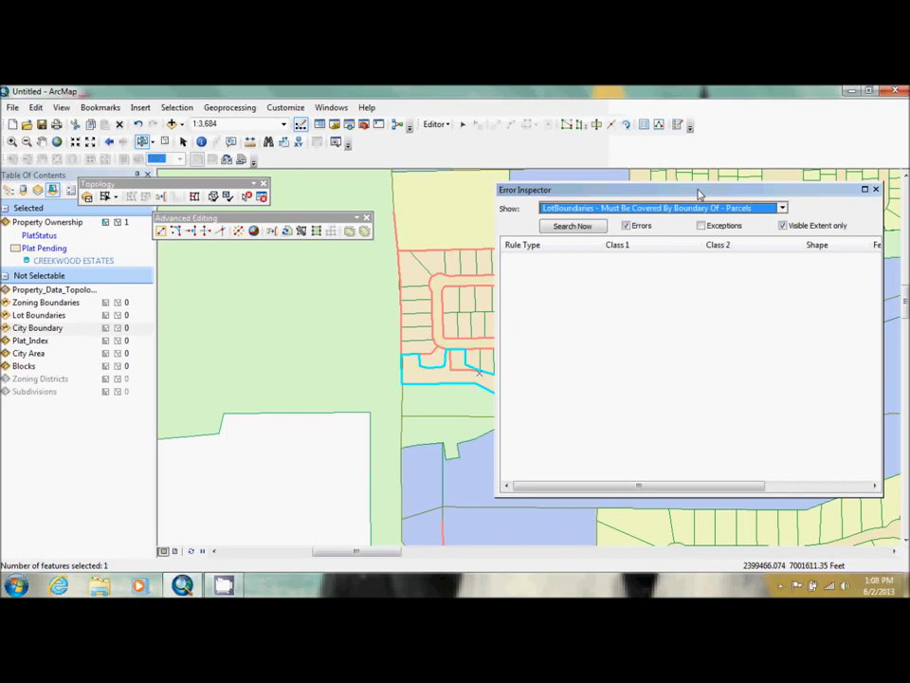
left_click(773, 208)
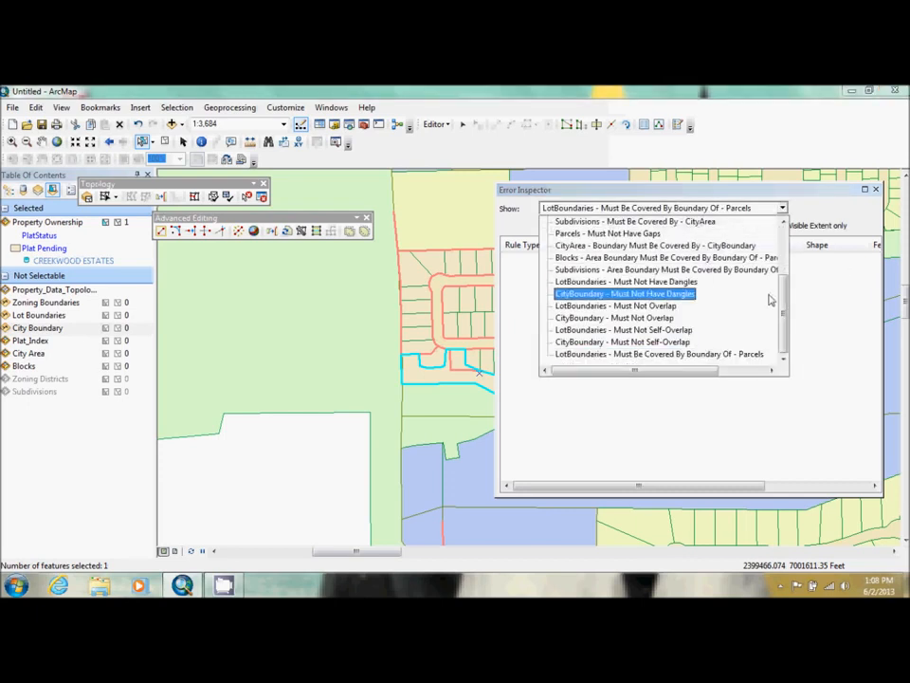
left_click_drag(785, 304, 784, 274)
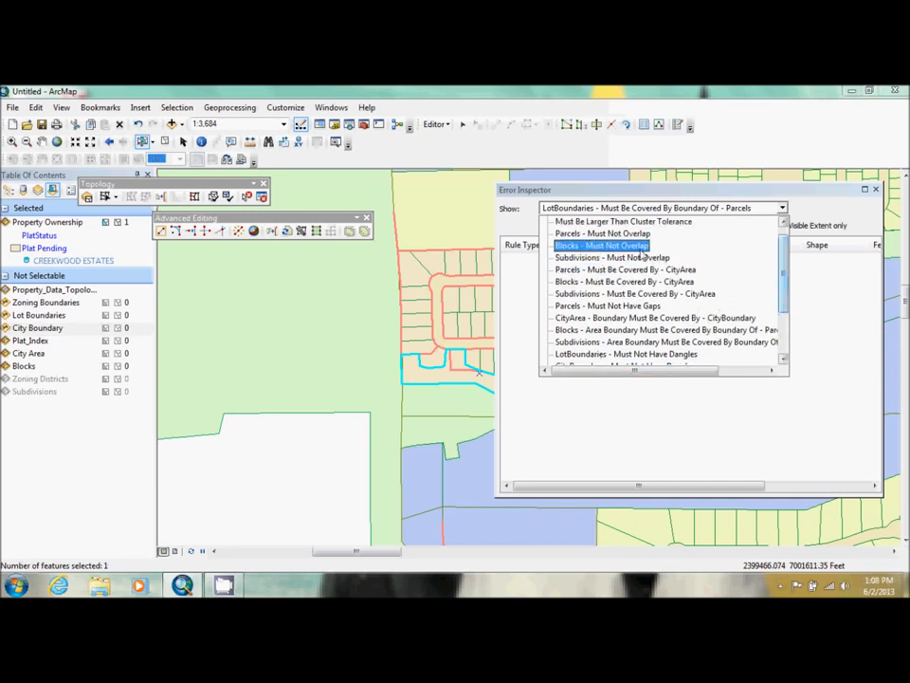
left_click(660, 332)
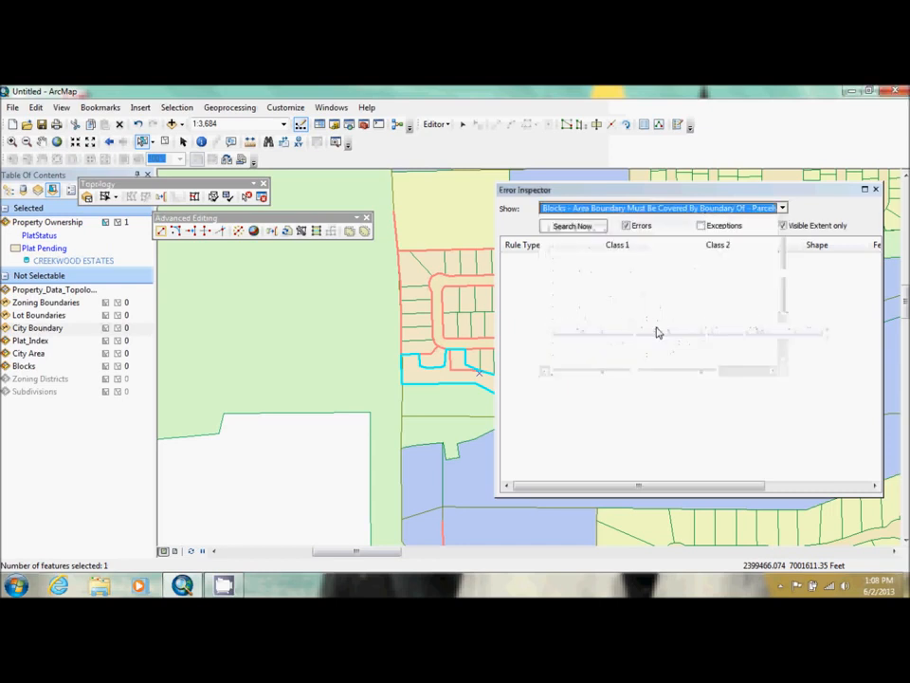
left_click(575, 228)
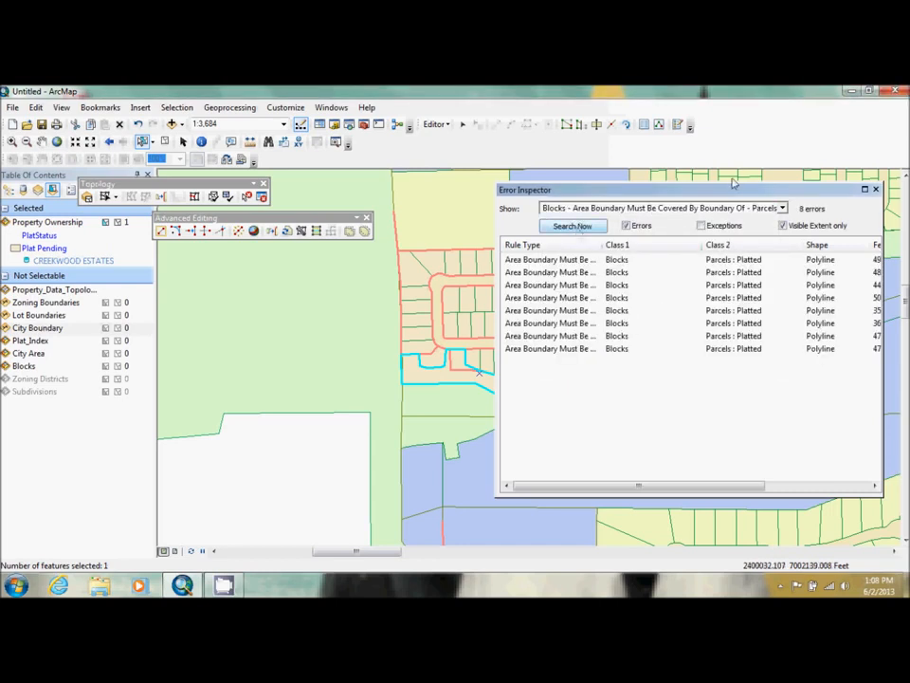
left_click_drag(712, 192, 823, 202)
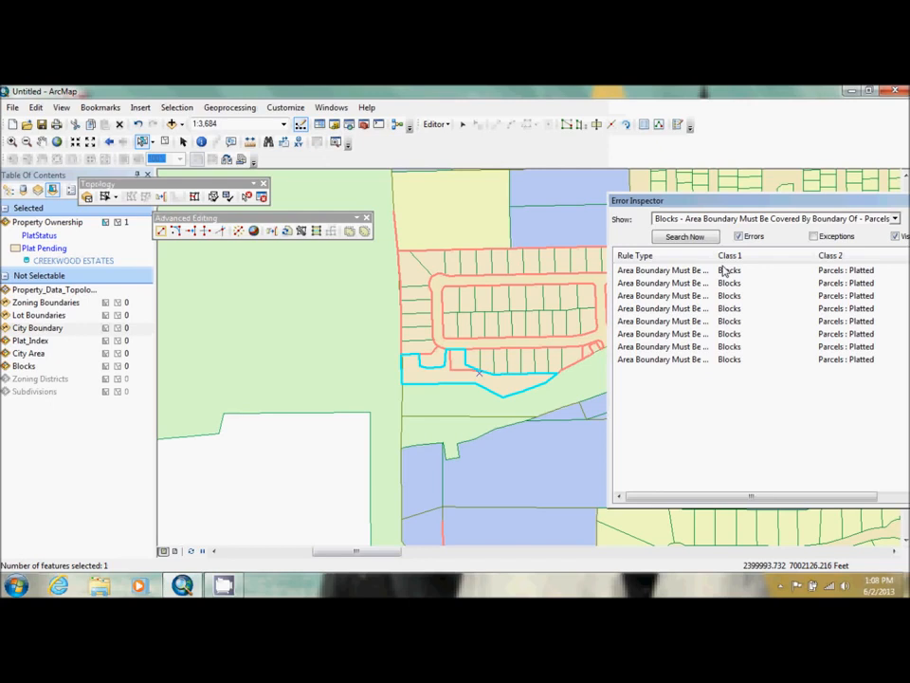
Step: Clear the parcel selection and highlight all listed block boundary errors to examine their locations on the map
left_click_drag(712, 384, 677, 216)
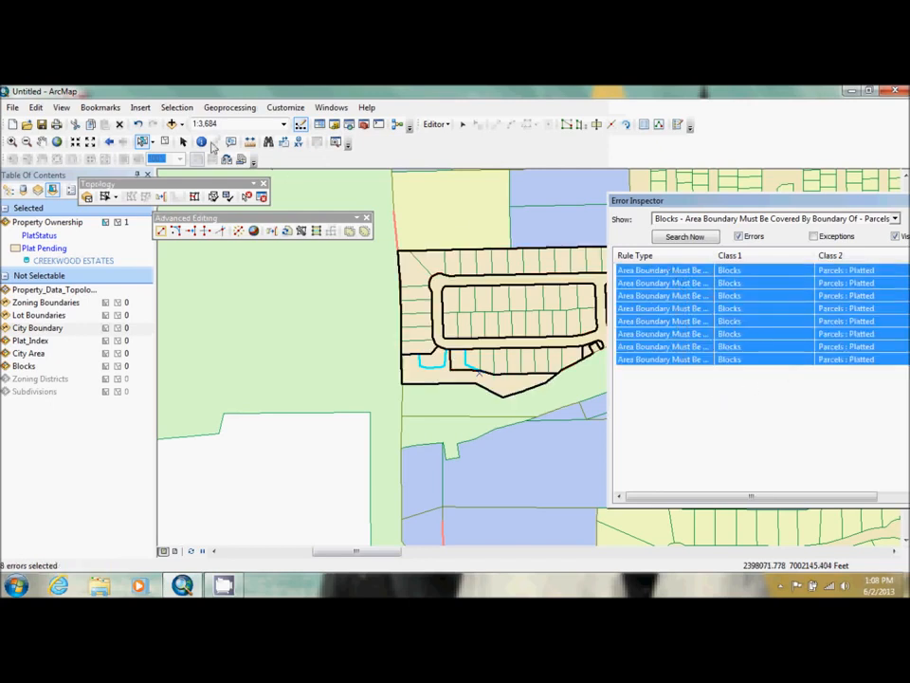
left_click(167, 140)
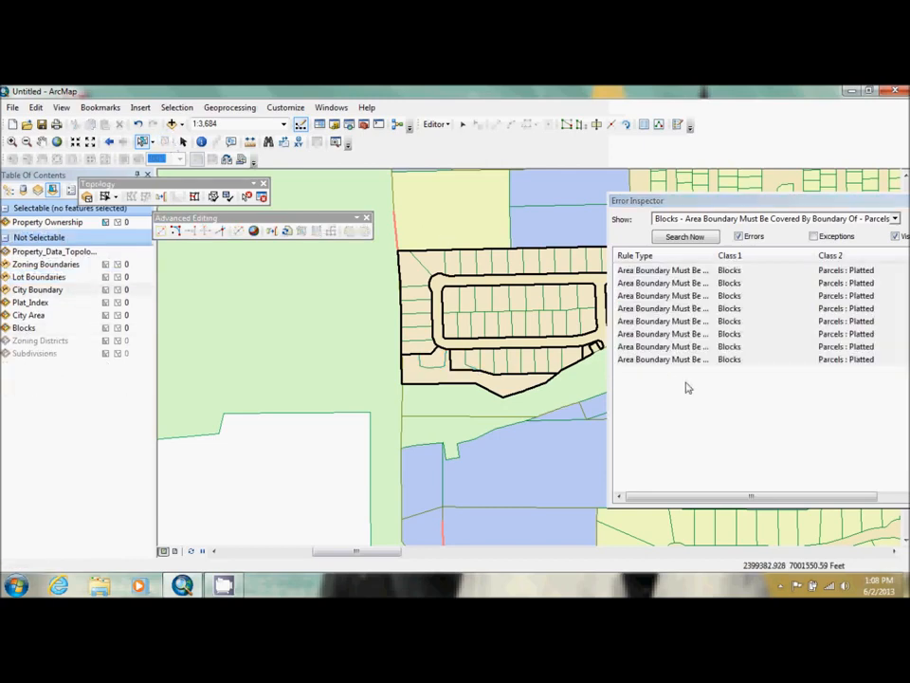
left_click_drag(712, 384, 665, 268)
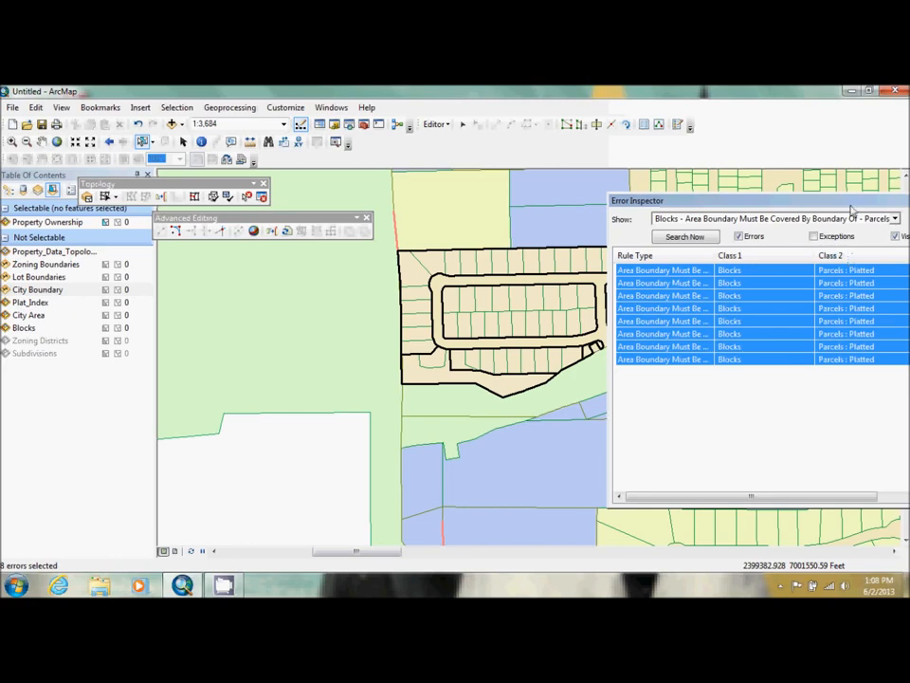
left_click_drag(852, 203, 59, 214)
left_click_drag(233, 209, 741, 210)
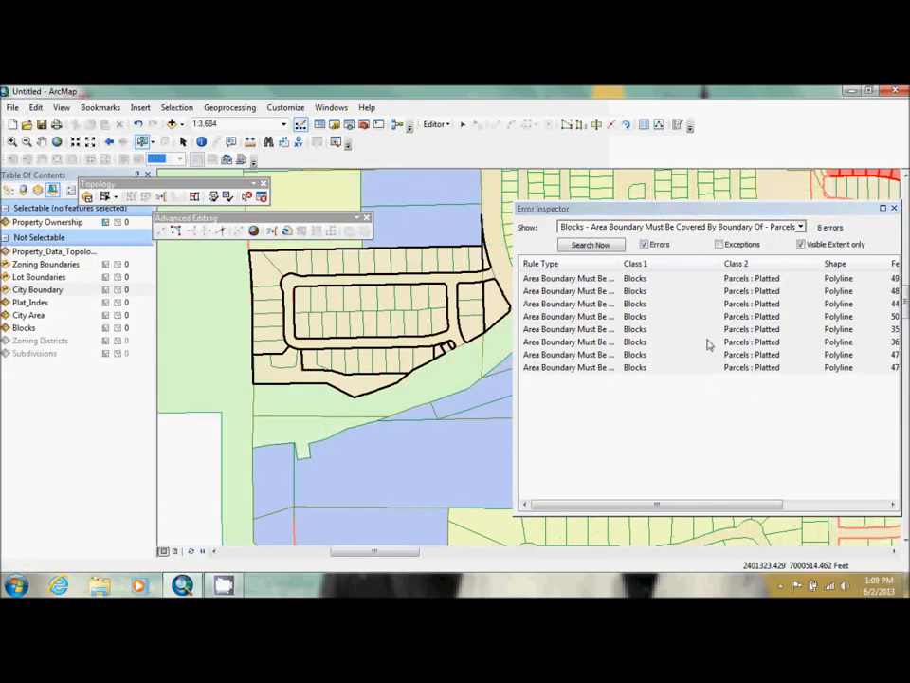
Step: Select the Blocks features behind all of the listed area boundary errors
left_click(894, 552)
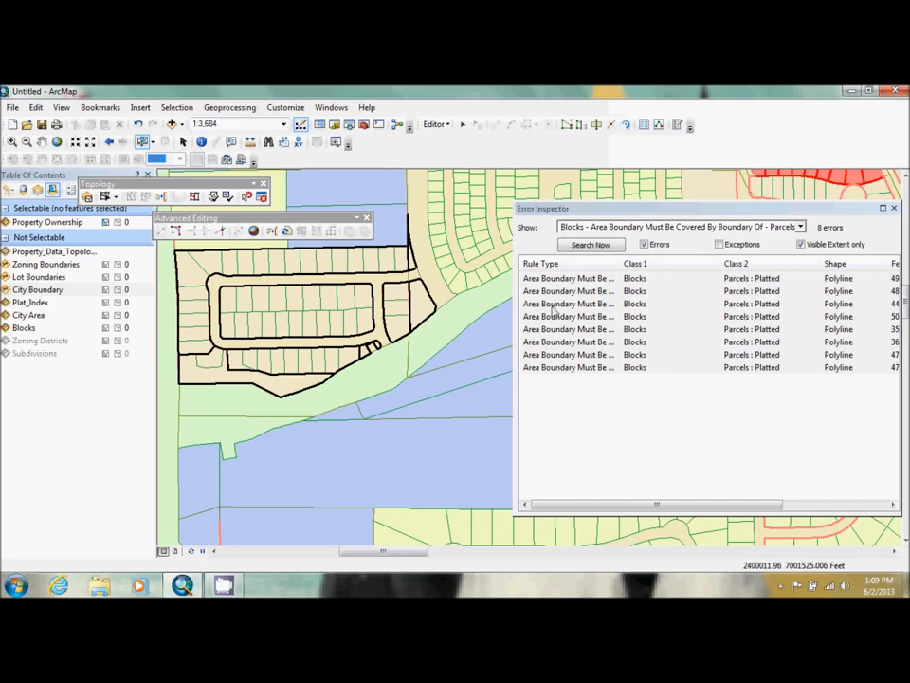
right_click(598, 317)
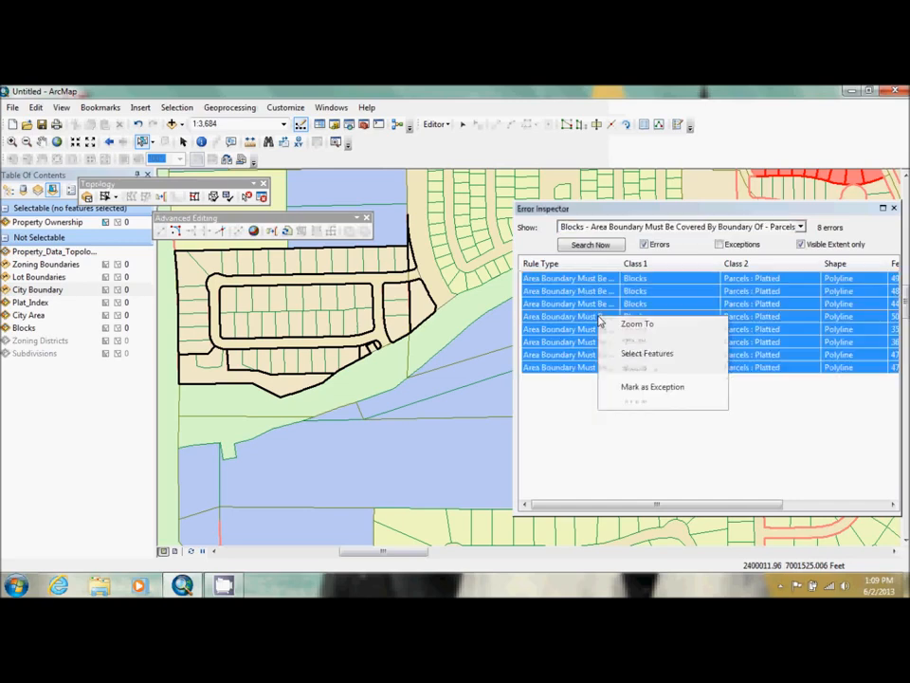
left_click(636, 354)
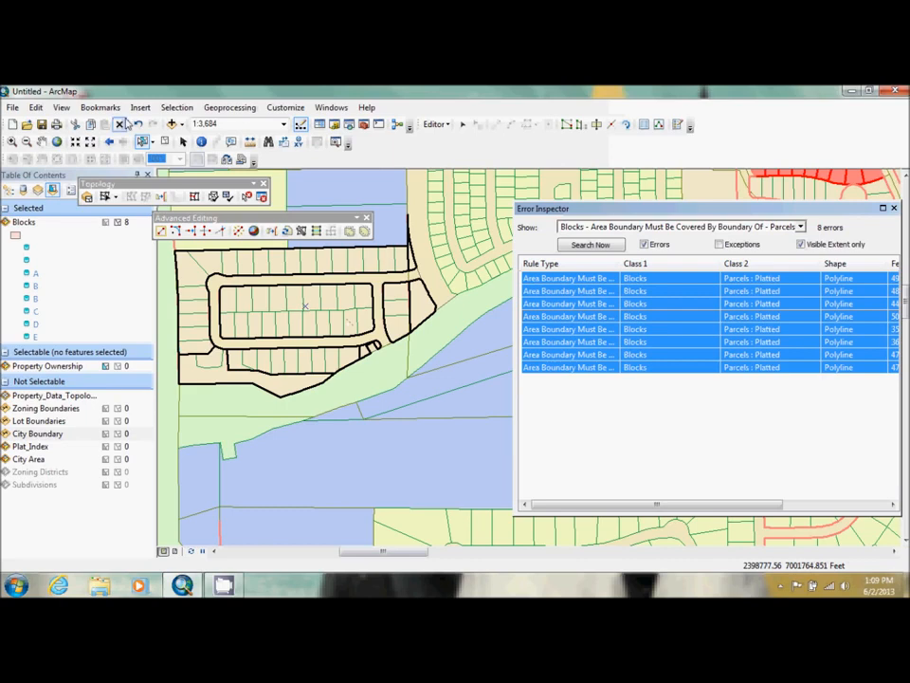
Step: Select by location the Property Ownership parcels that intersect the selected Blocks features
left_click(177, 107)
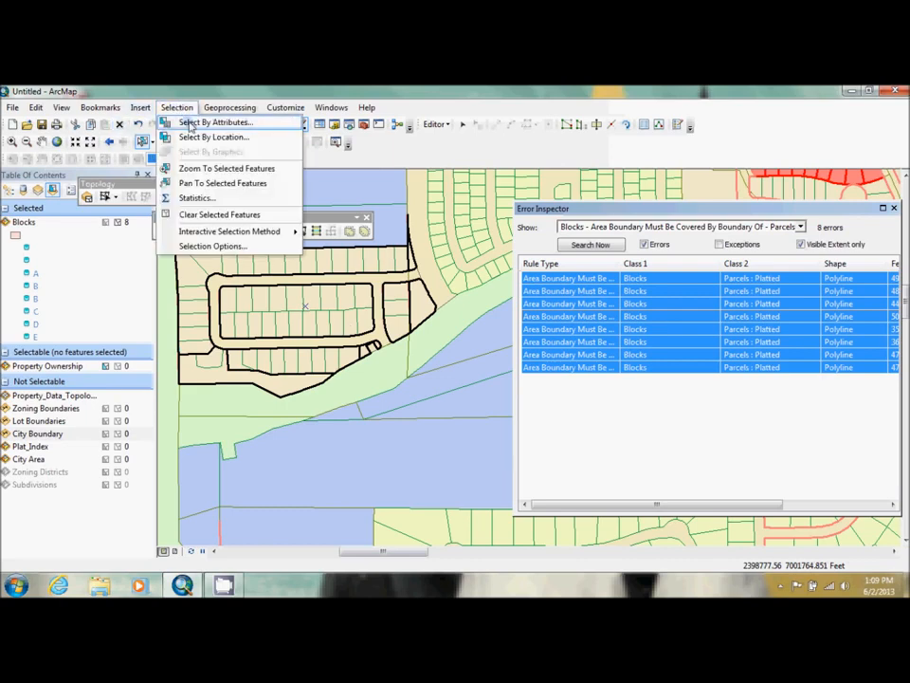
left_click(199, 138)
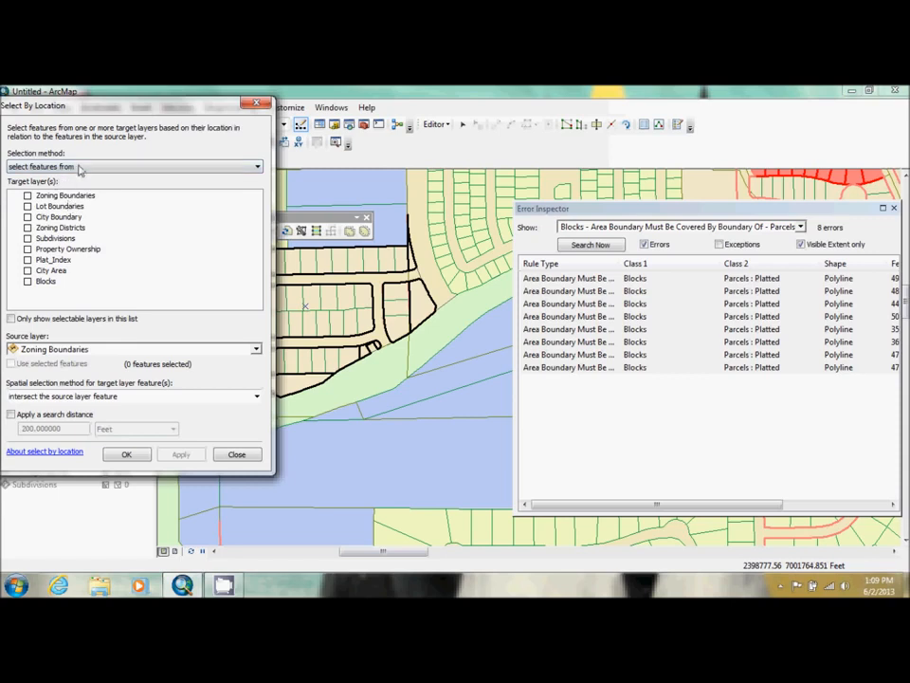
left_click(28, 249)
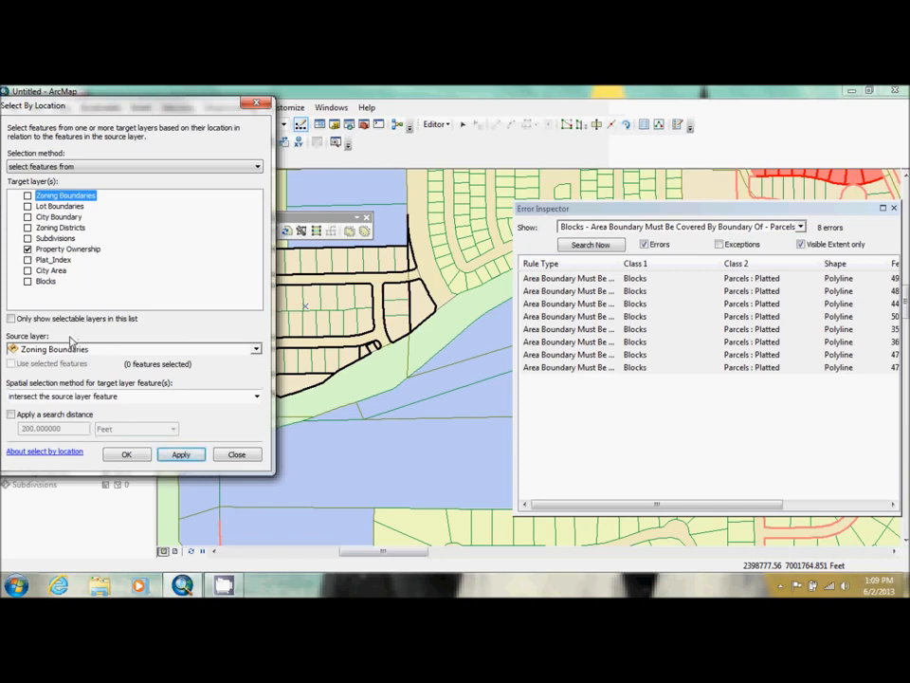
left_click(38, 351)
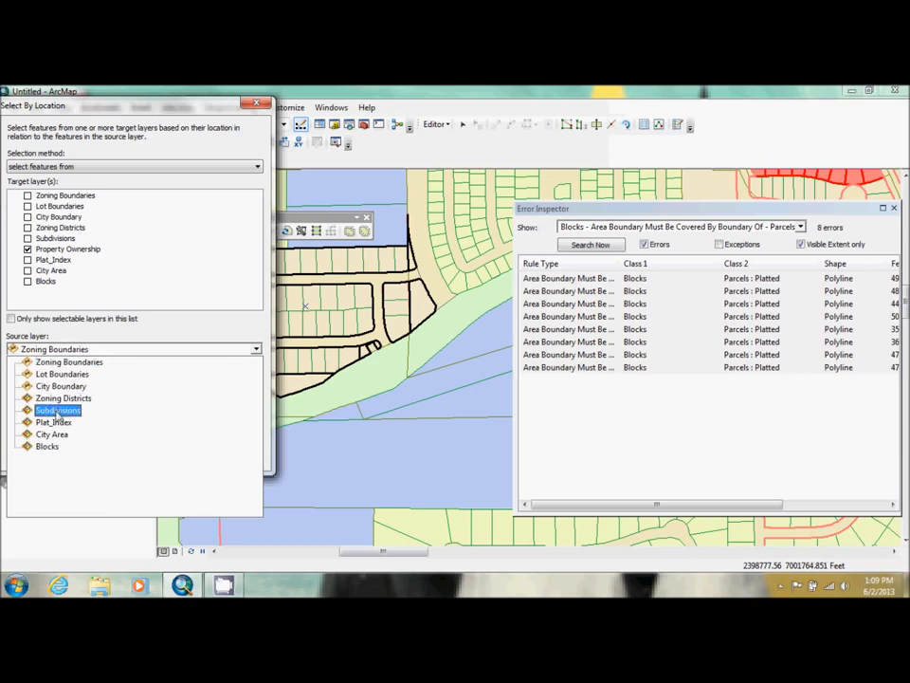
left_click(48, 450)
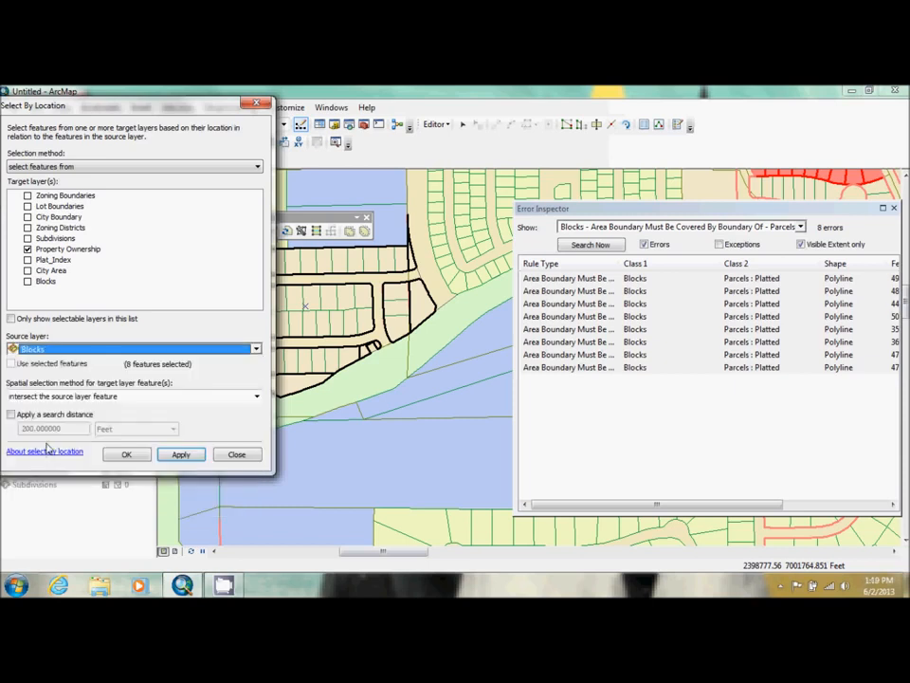
left_click(35, 365)
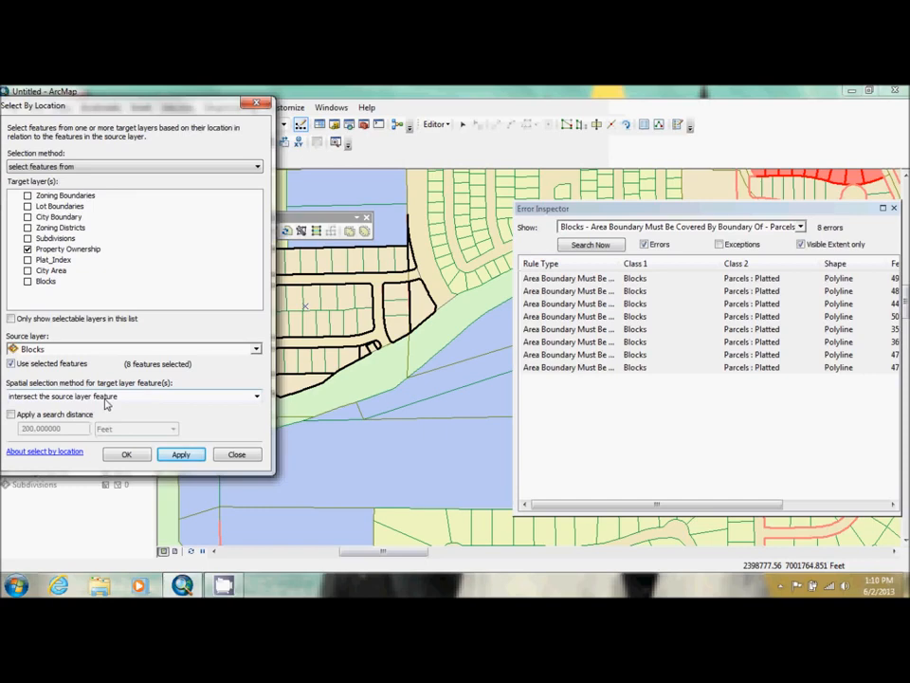
left_click(131, 457)
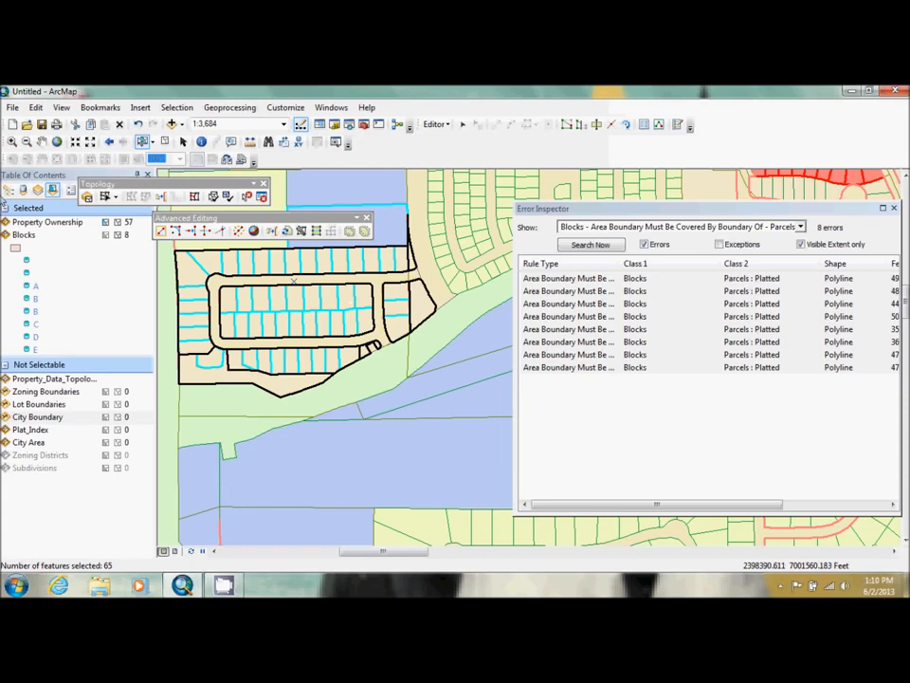
Step: Set Plat Status to Platted for all selected Property Ownership parcels, applying the new subtype's default attributes
left_click(7, 190)
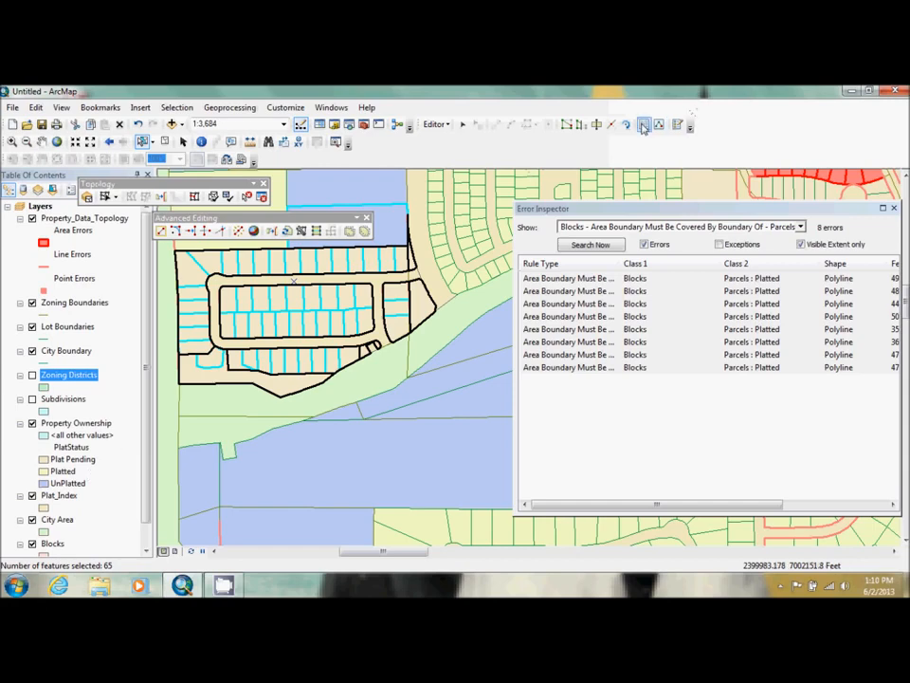
left_click_drag(793, 214, 307, 246)
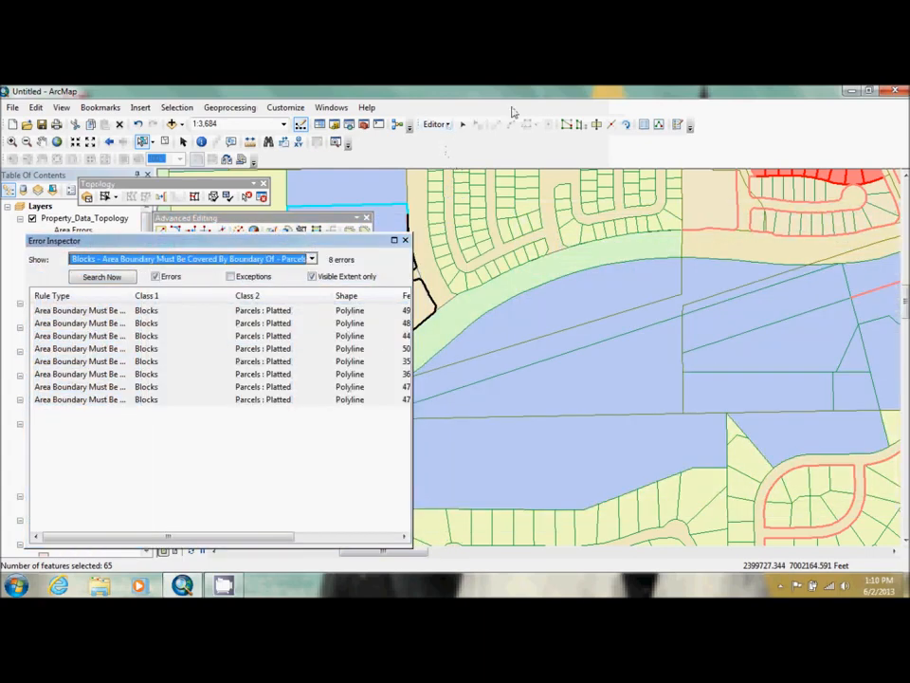
left_click(628, 124)
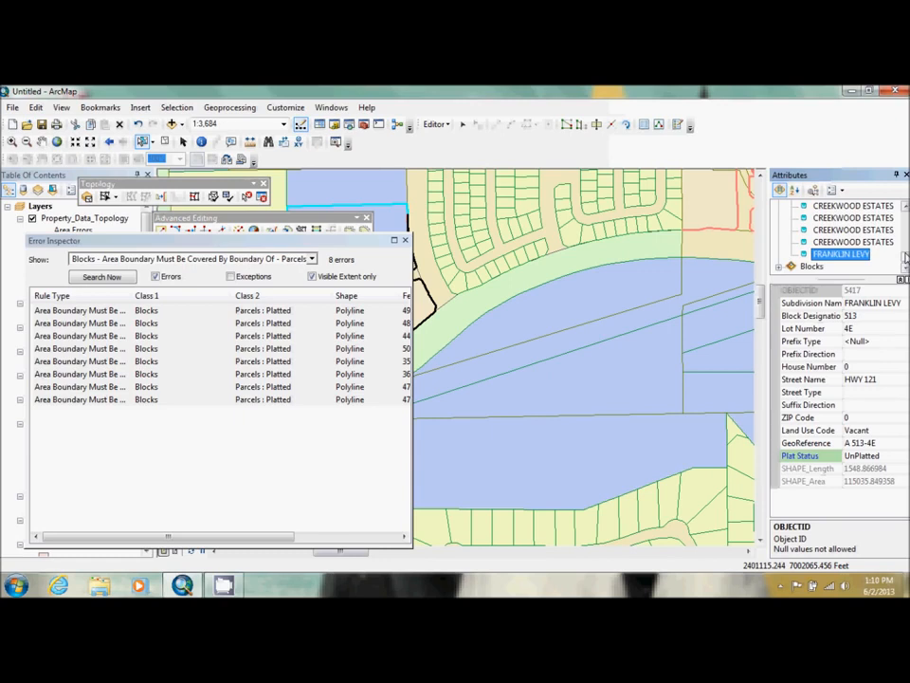
left_click_drag(906, 256, 906, 212)
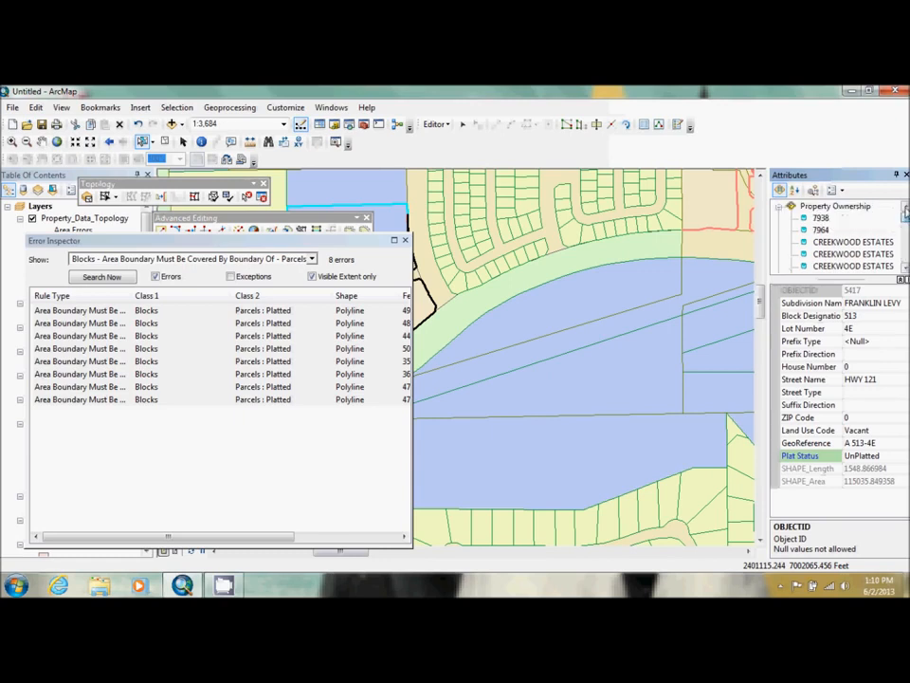
left_click(828, 207)
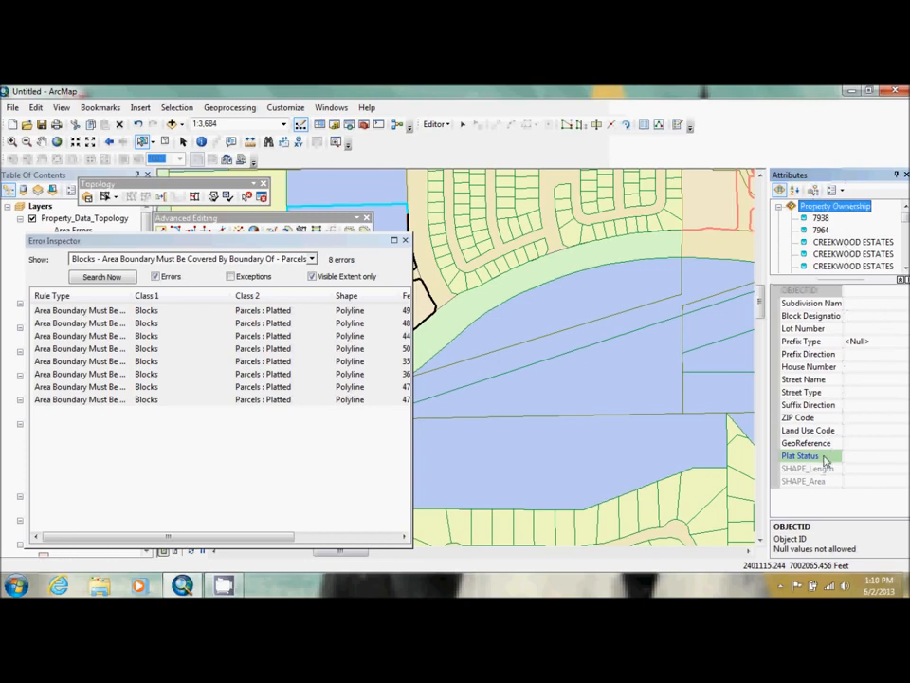
left_click(852, 459)
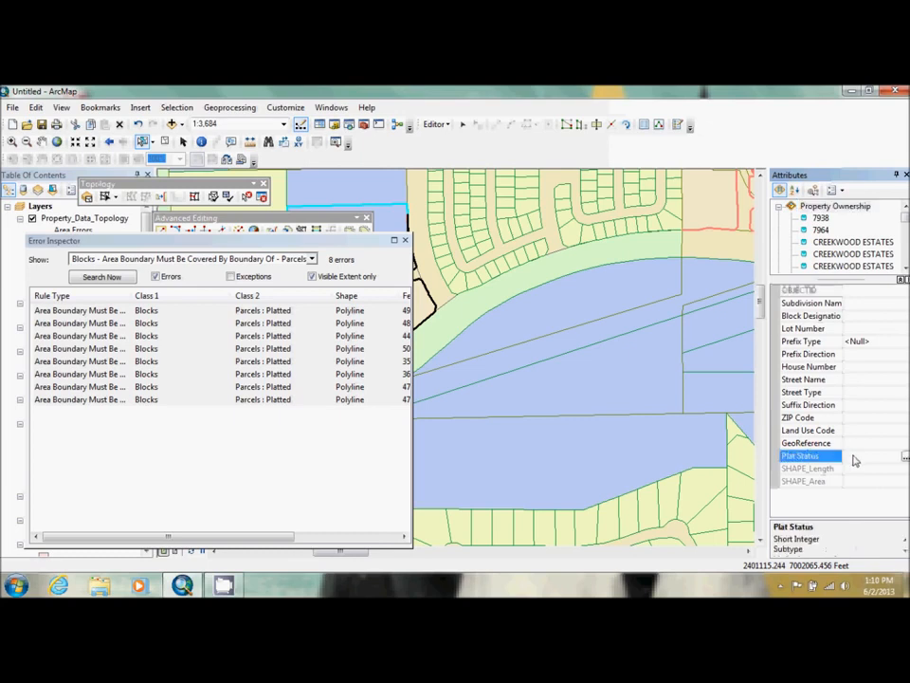
left_click(905, 457)
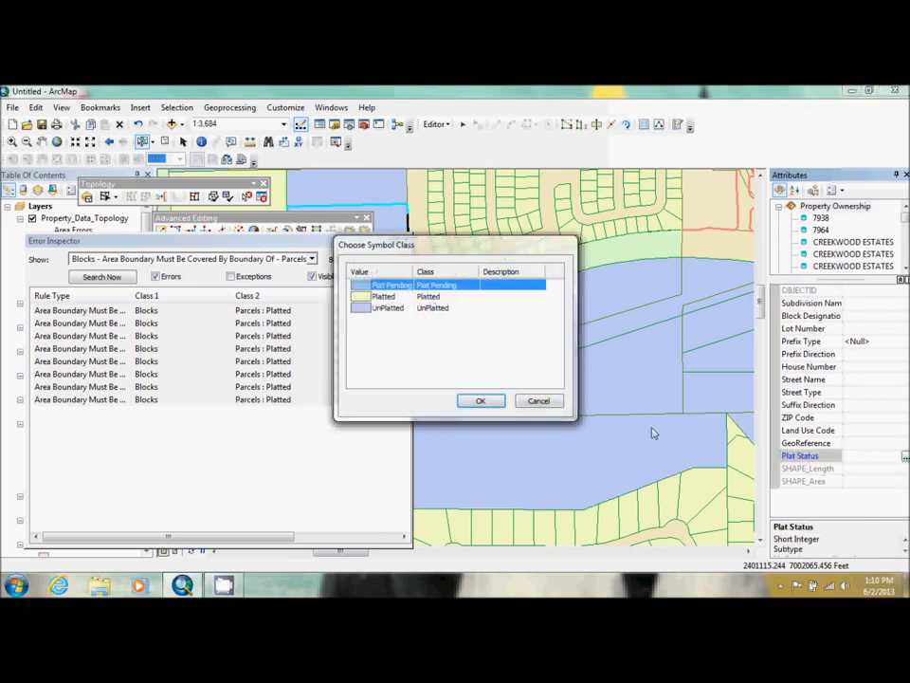
left_click(427, 297)
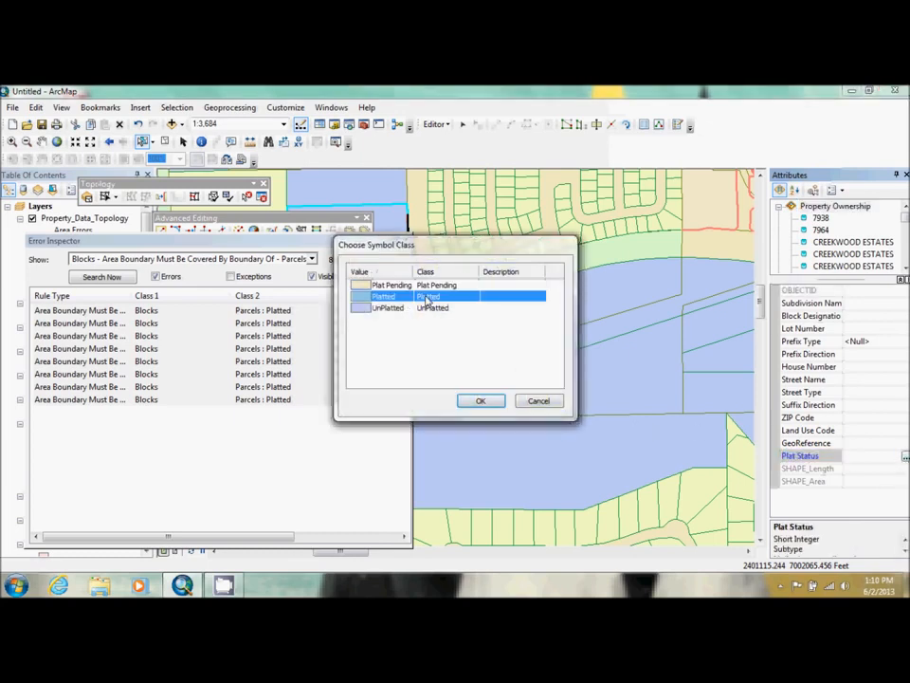
left_click(481, 400)
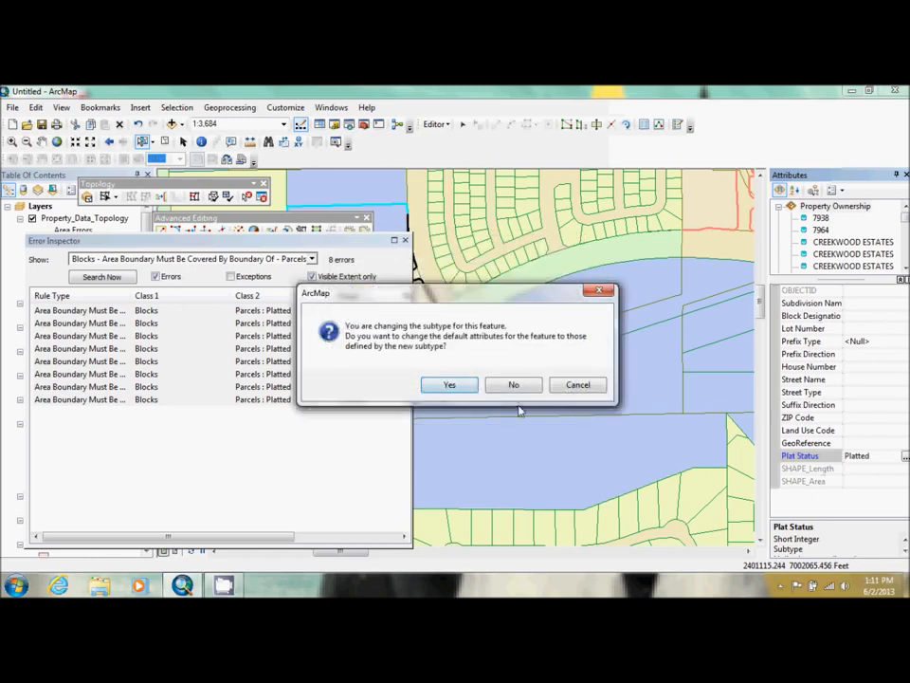
left_click(449, 384)
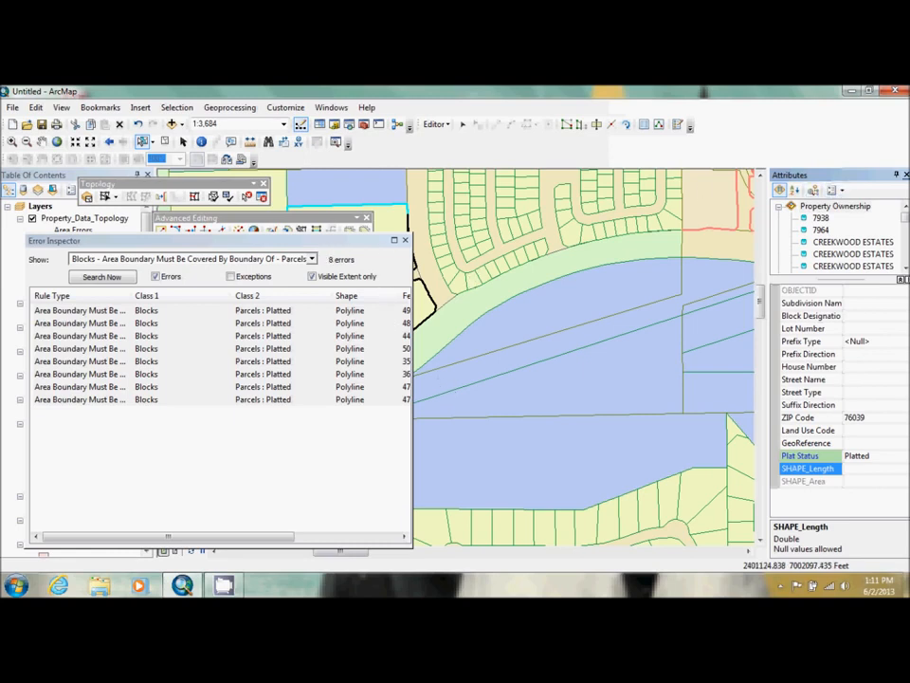
left_click(906, 175)
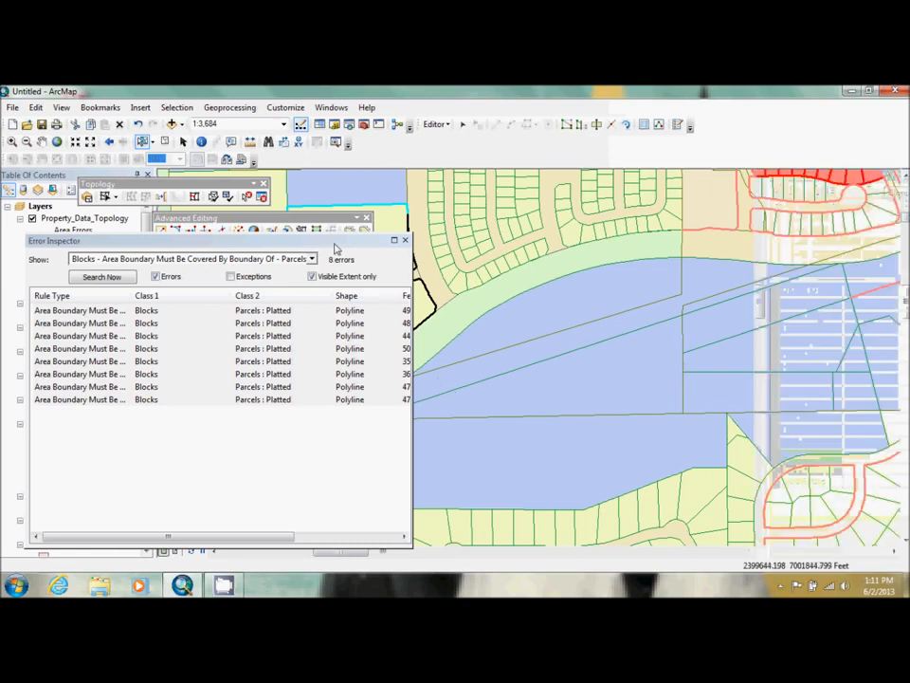
left_click_drag(302, 244, 777, 226)
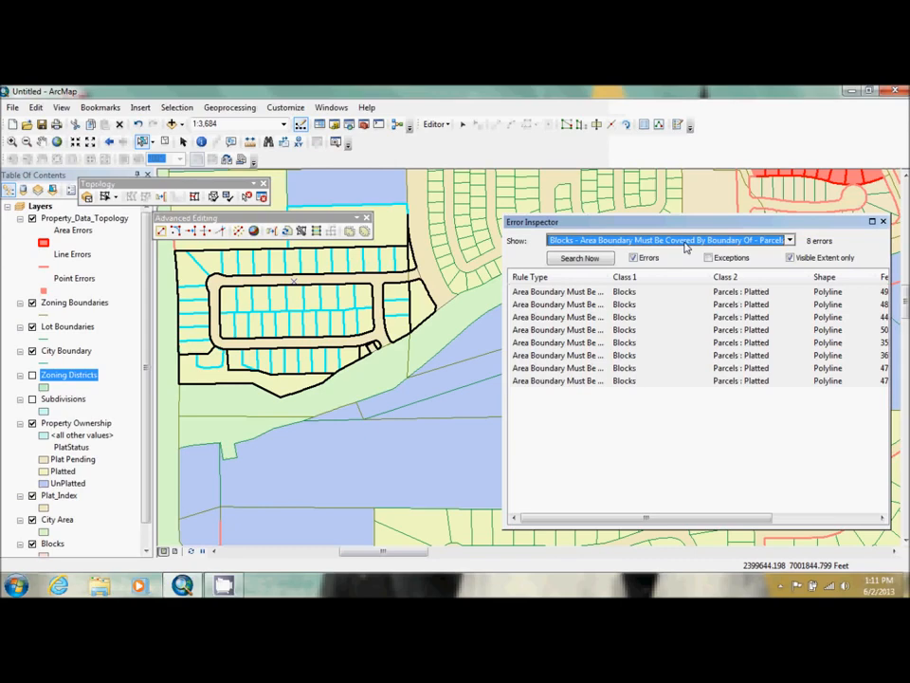
Step: Return to the Topology4 bookmark, validate the topology in the current extent and search again for Blocks boundary errors
left_click(589, 261)
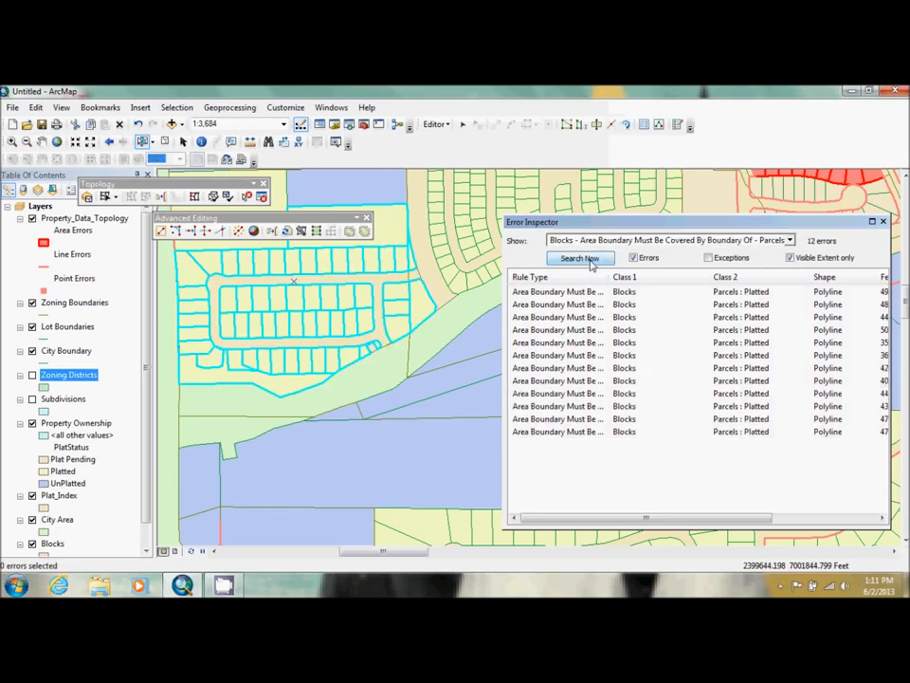
left_click(99, 107)
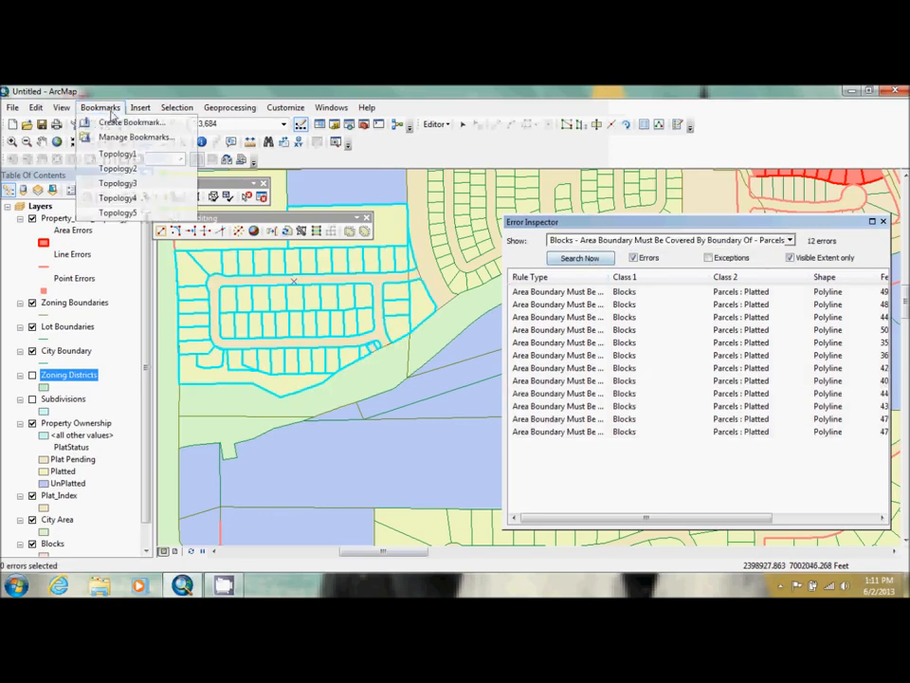
left_click(145, 200)
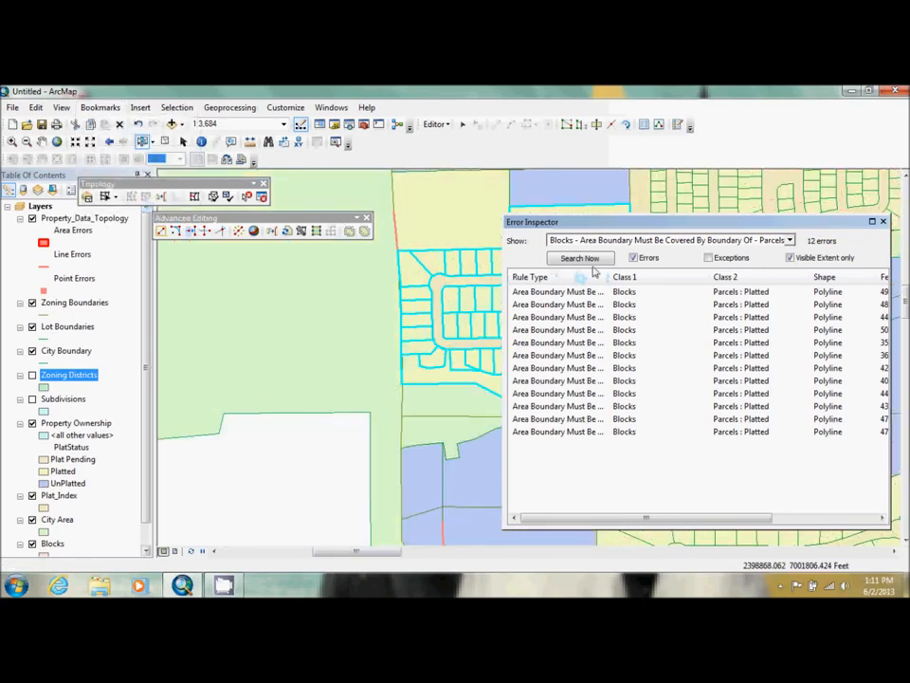
left_click(592, 261)
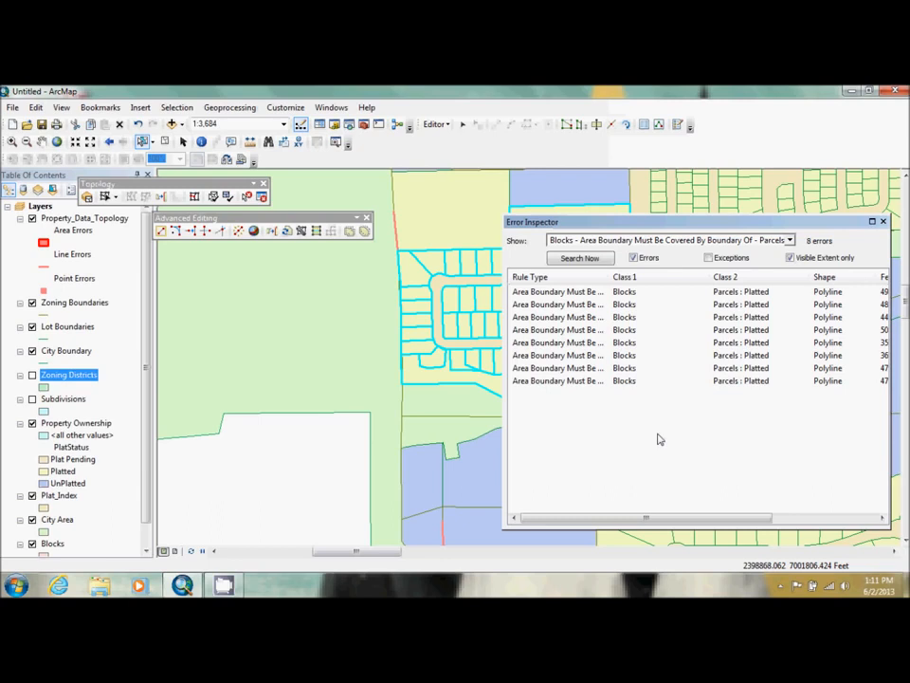
left_click(228, 196)
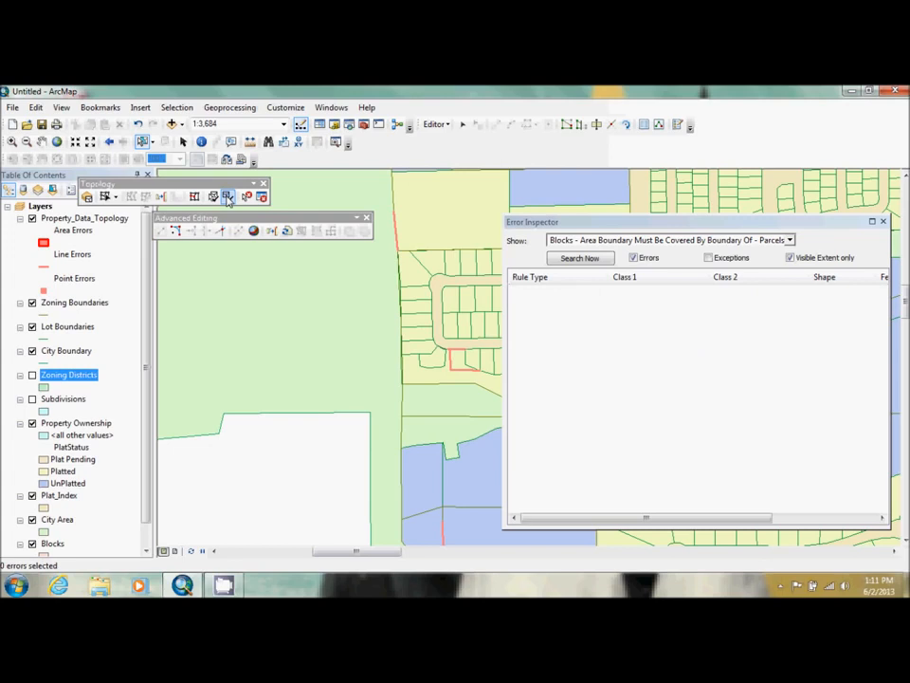
left_click(581, 258)
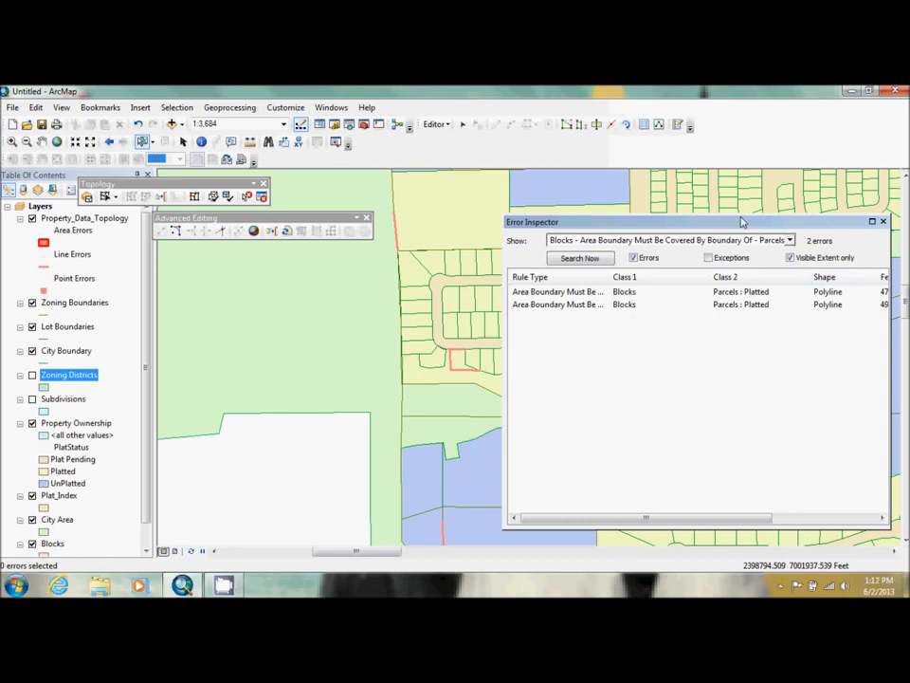
Step: Highlight each remaining Blocks area boundary error on the map and select the Blocks features behind both of them
left_click_drag(742, 221, 814, 225)
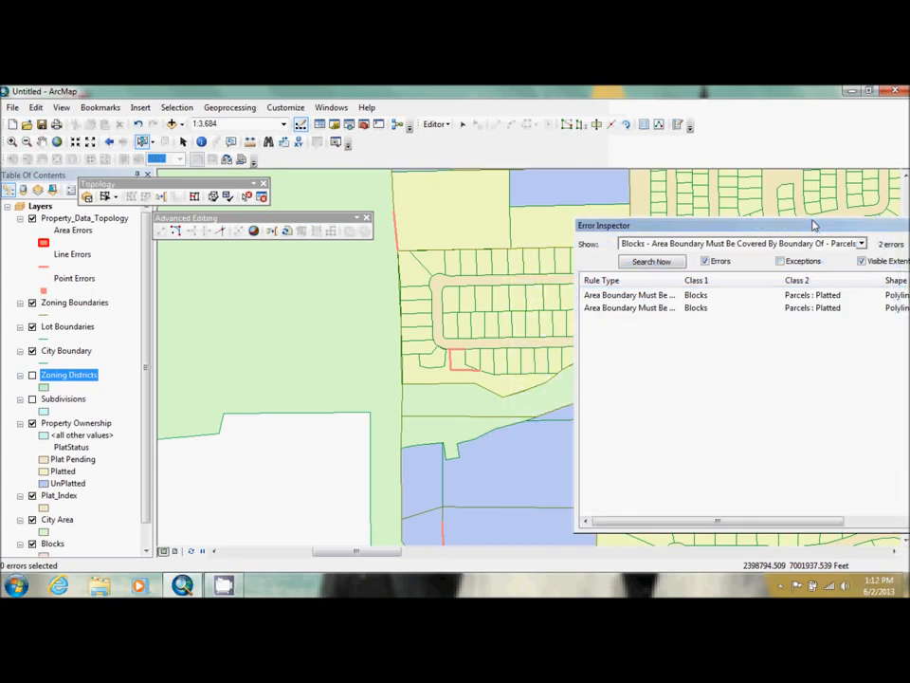
left_click(650, 298)
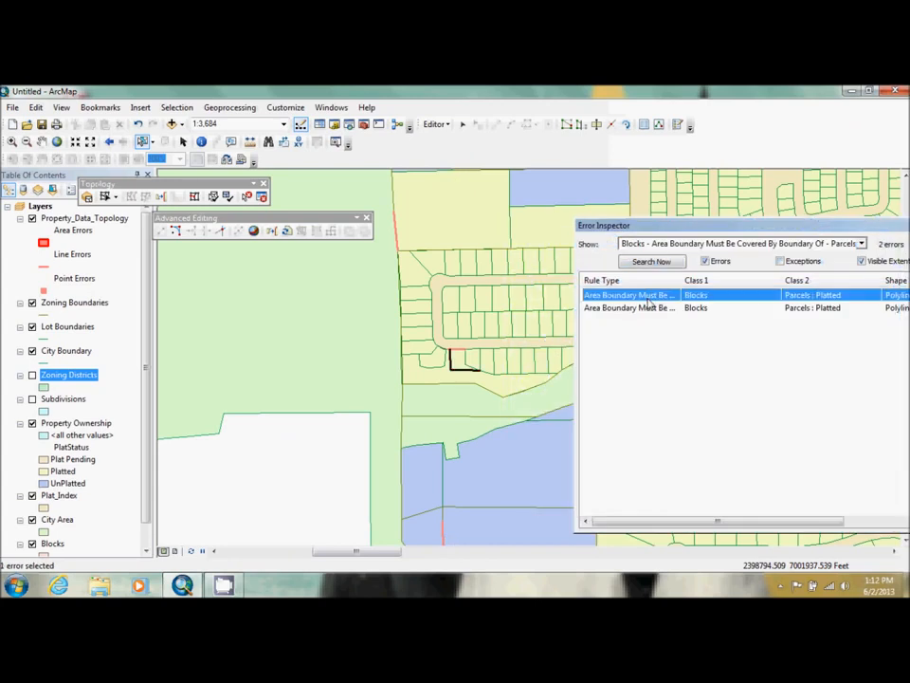
left_click(649, 311)
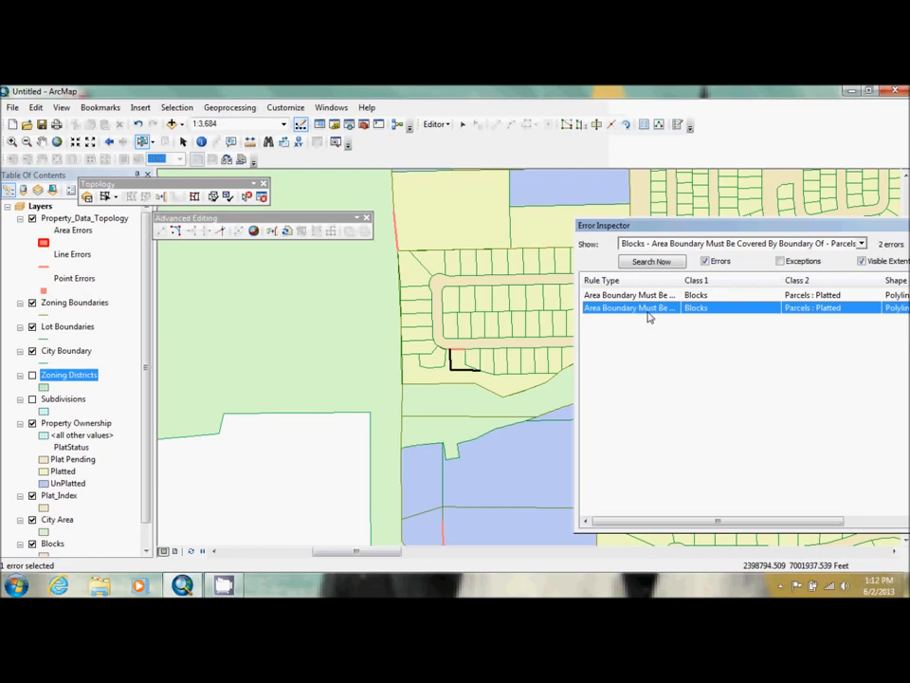
left_click(648, 296, "ctrl")
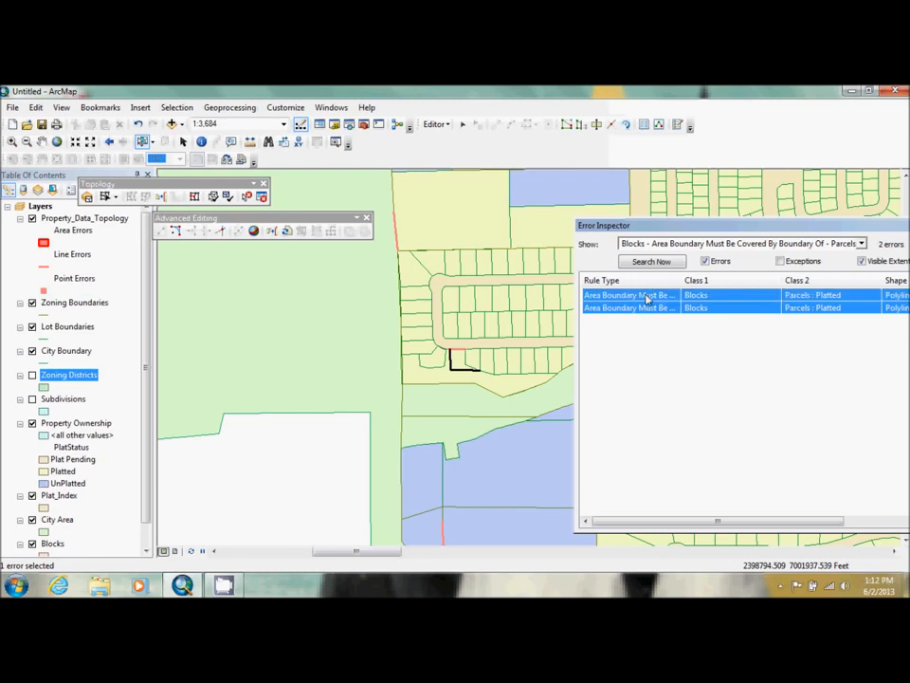
right_click(648, 296)
left_click(670, 332)
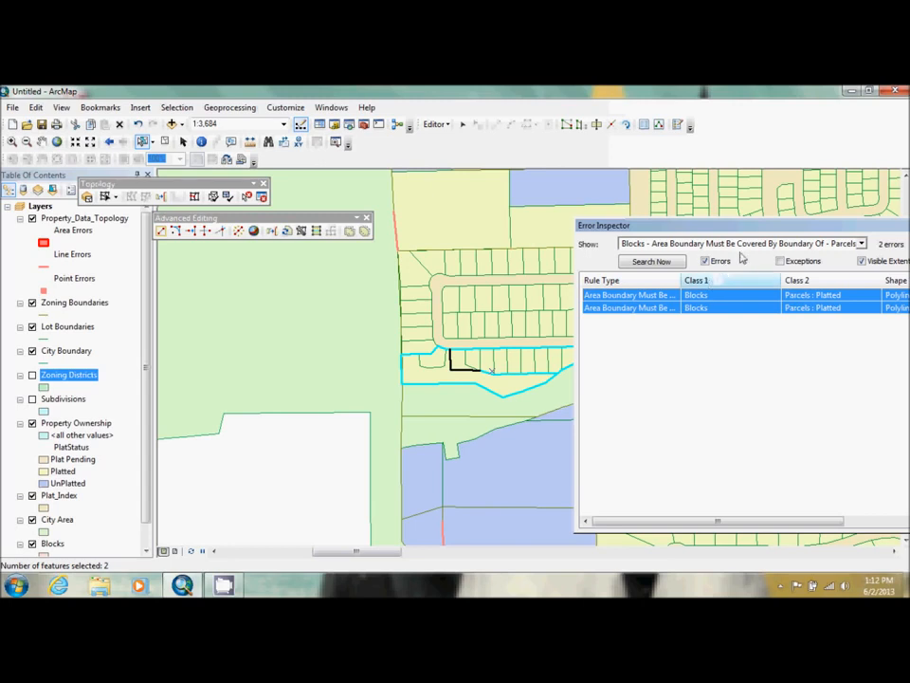
Step: Merge the two selected Blocks features into B (Blocks), then revalidate the current extent and search again for boundary errors
left_click(435, 124)
left_click(465, 247)
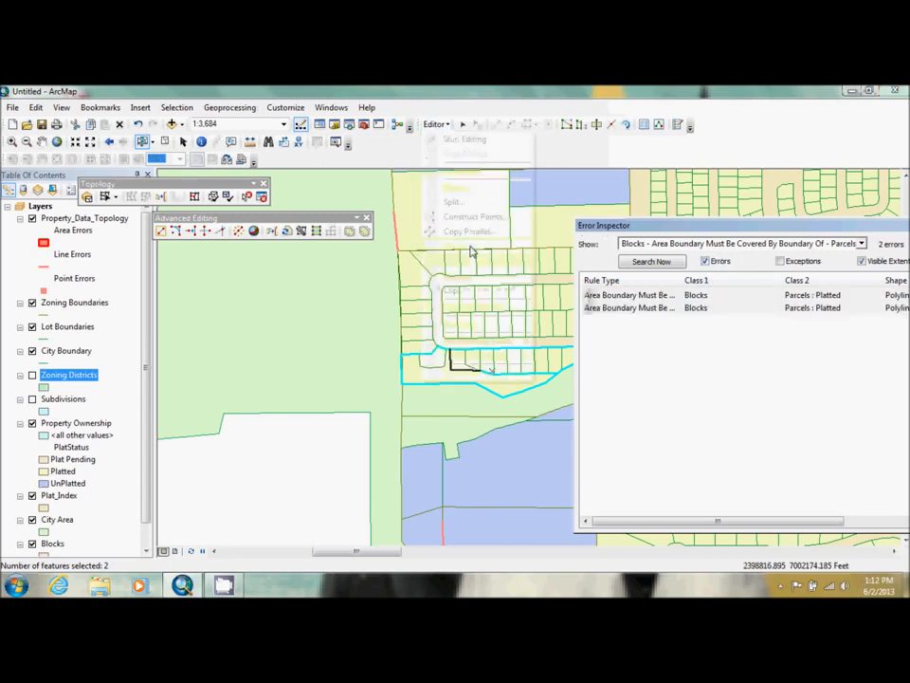
left_click_drag(428, 263, 201, 259)
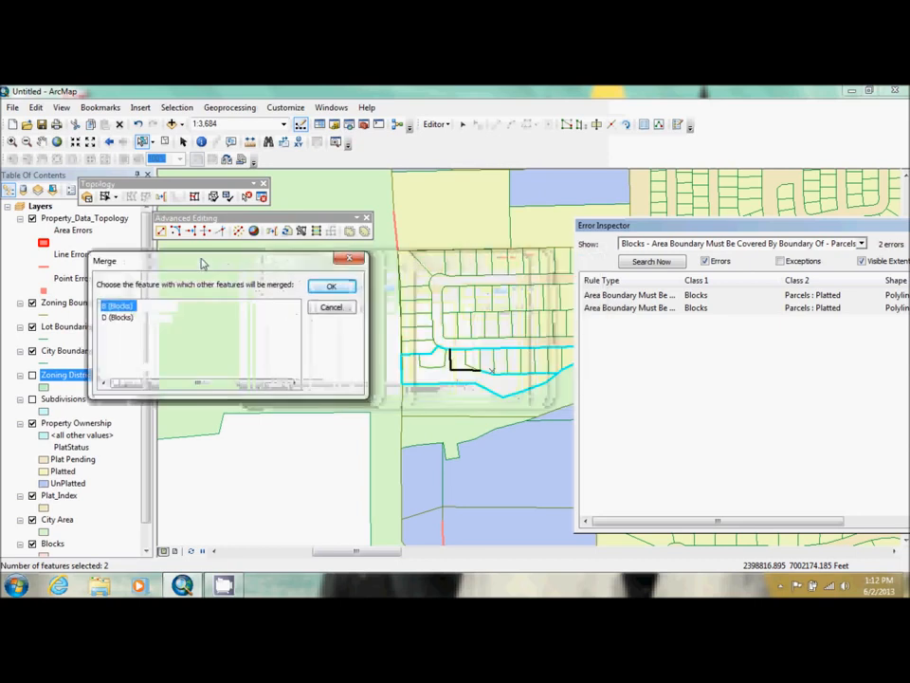
left_click(119, 318)
left_click(120, 308)
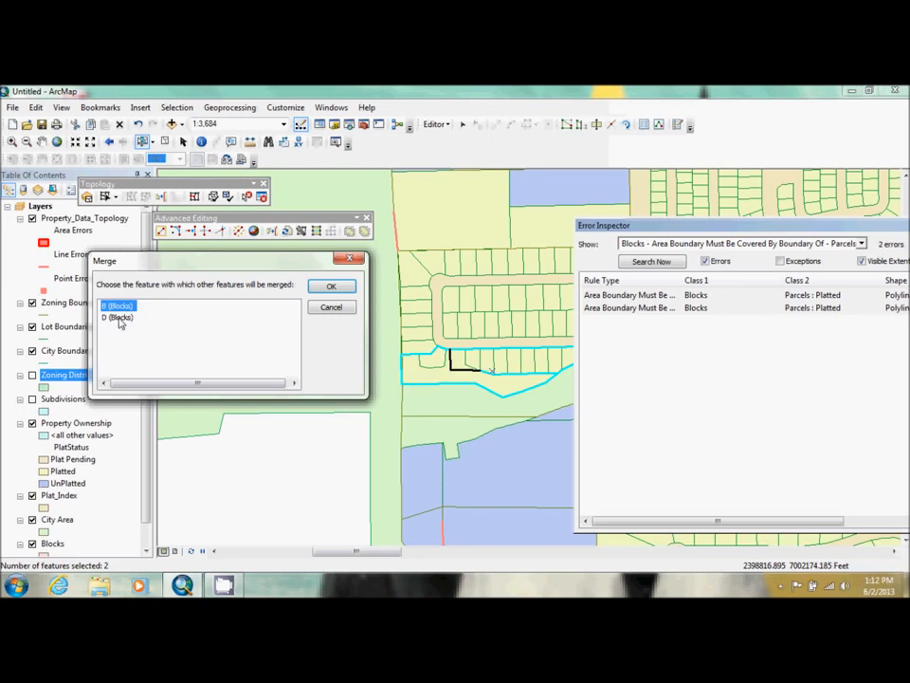
left_click(118, 318)
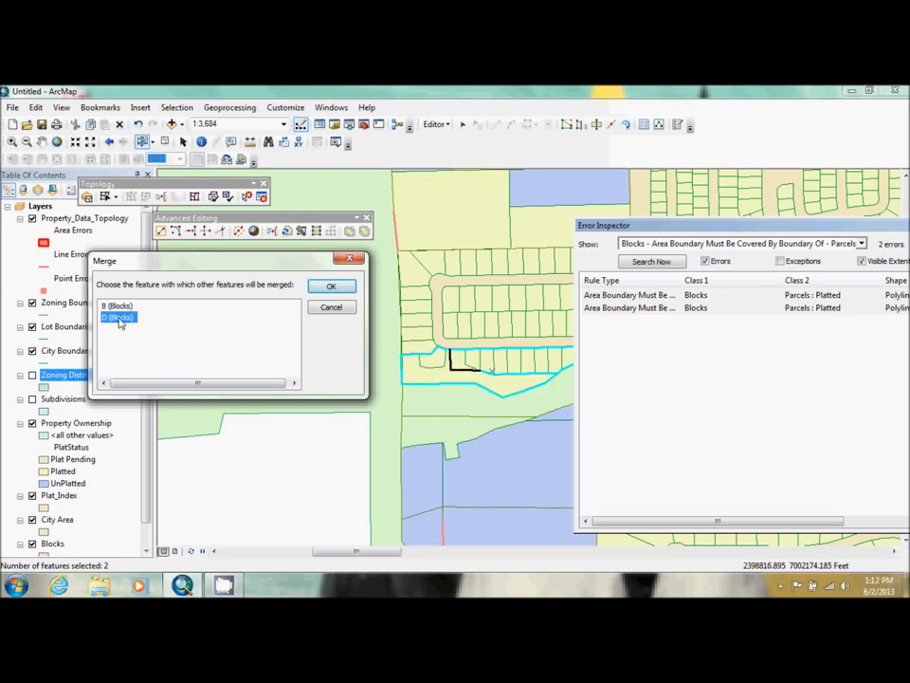
left_click(121, 306)
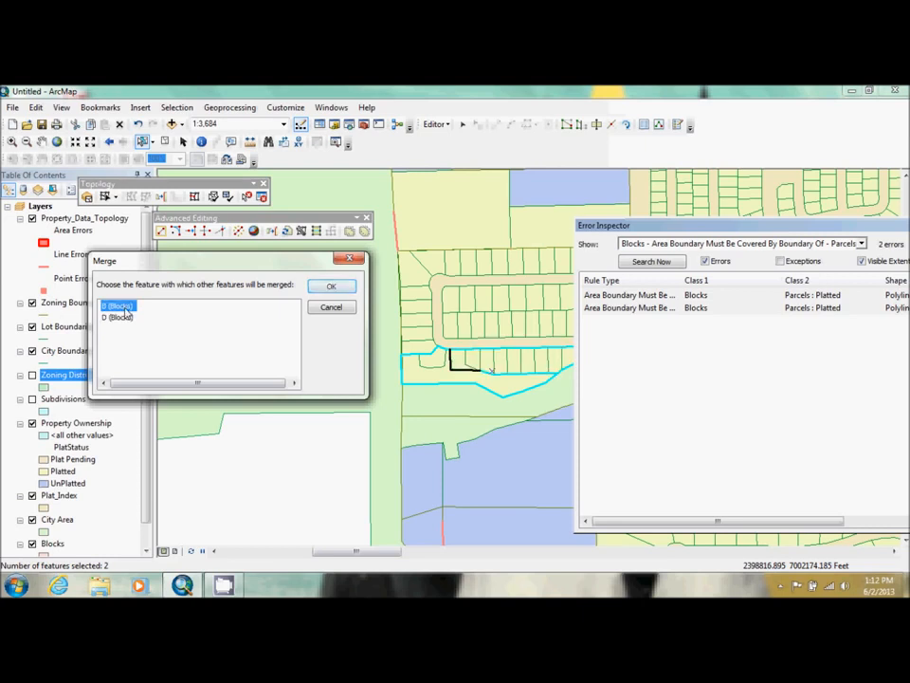
left_click(330, 287)
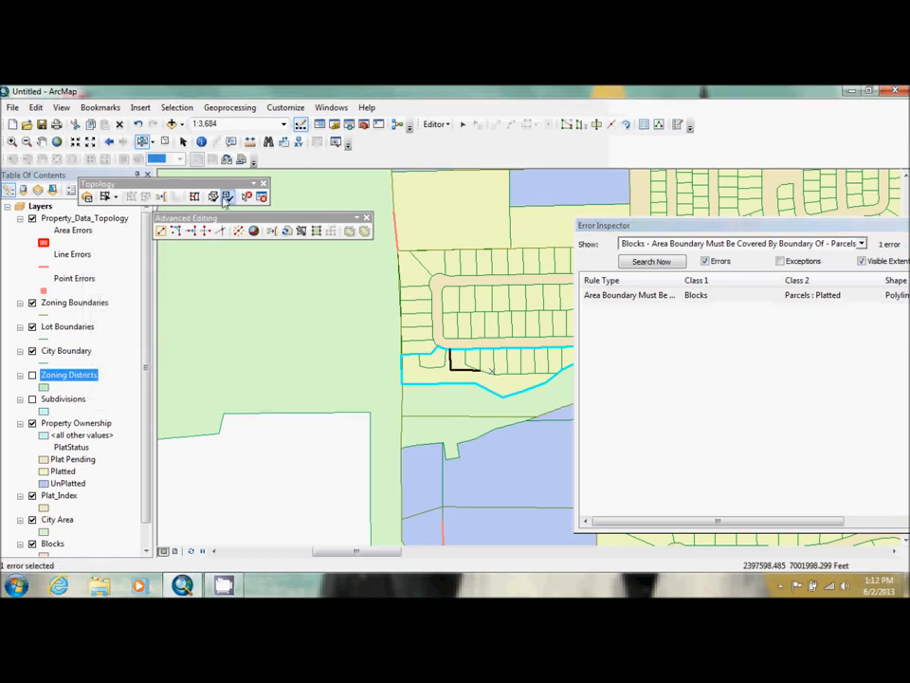
left_click(227, 196)
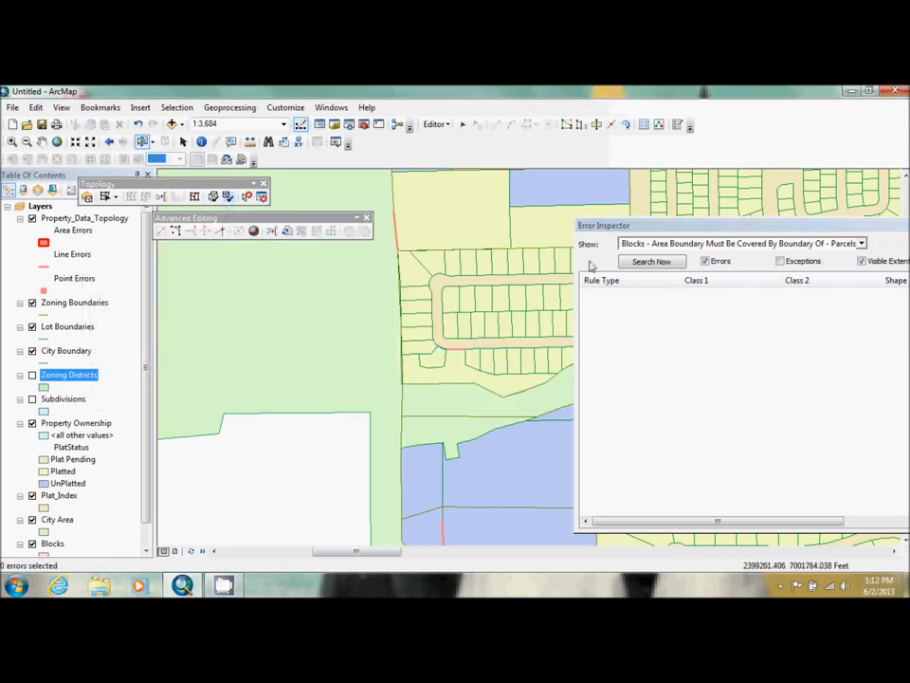
left_click(661, 264)
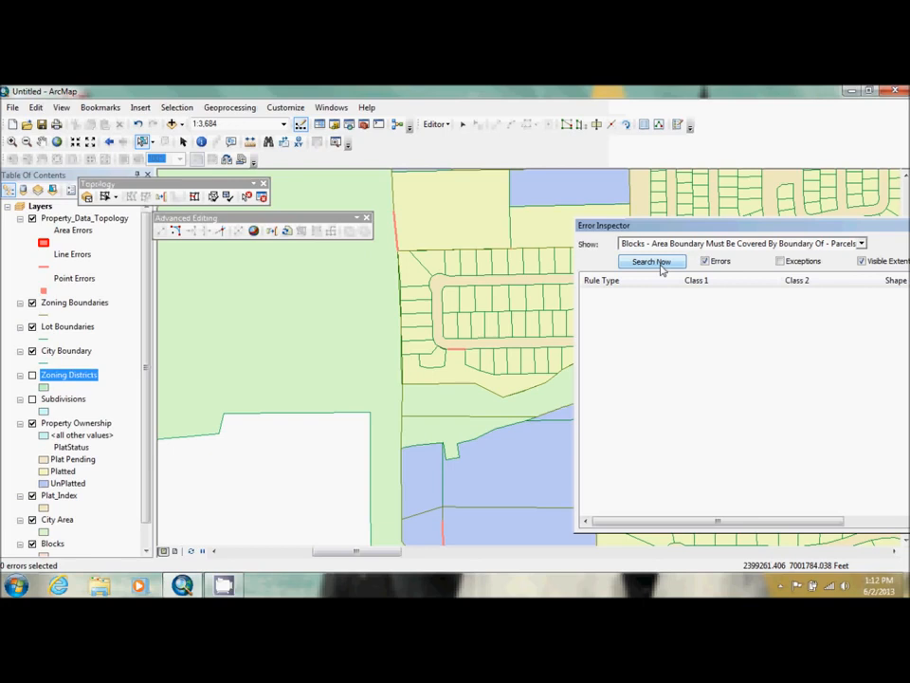
Step: Load the Topology6 bookmark file and zoom the map to that bookmark
left_click(103, 112)
left_click(122, 138)
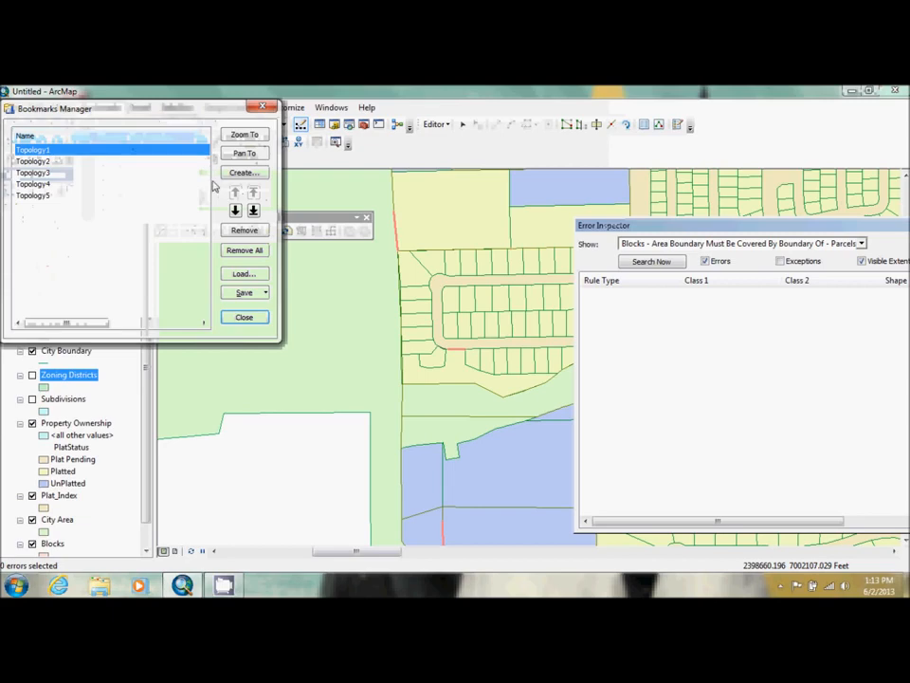
left_click(243, 273)
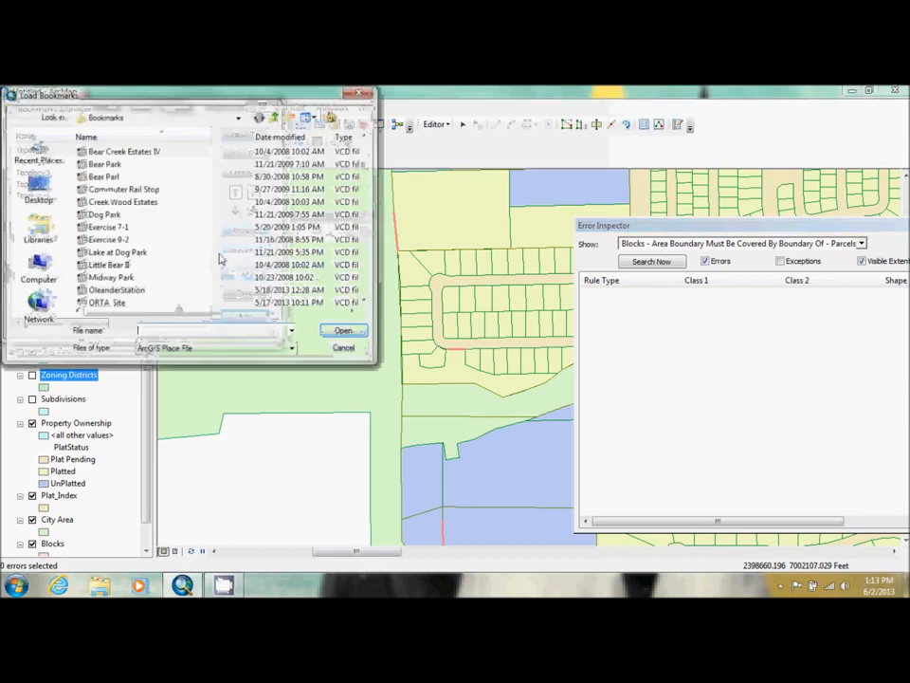
left_click_drag(364, 180, 368, 277)
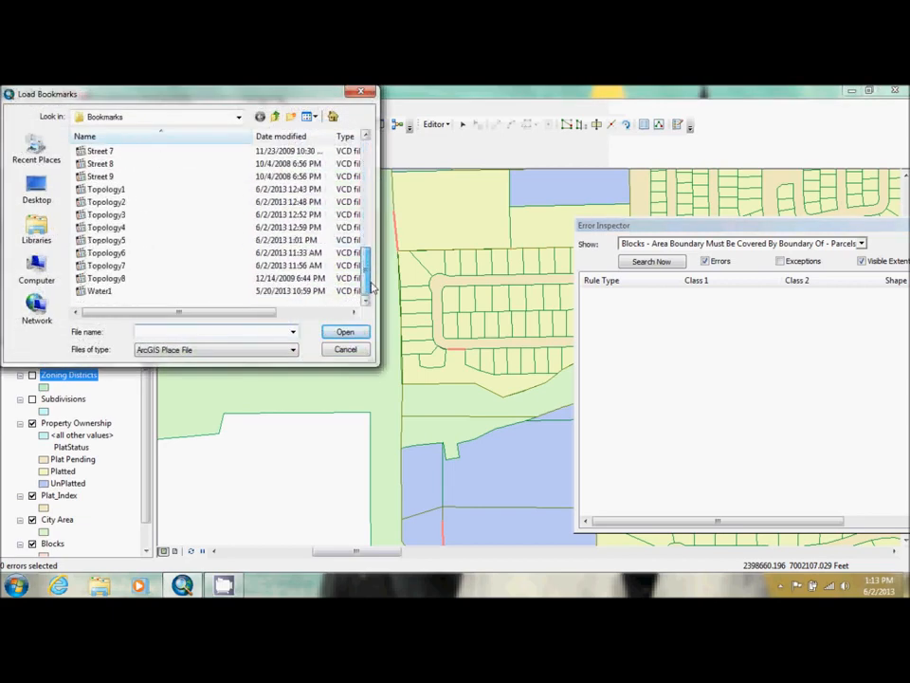
double_click(138, 255)
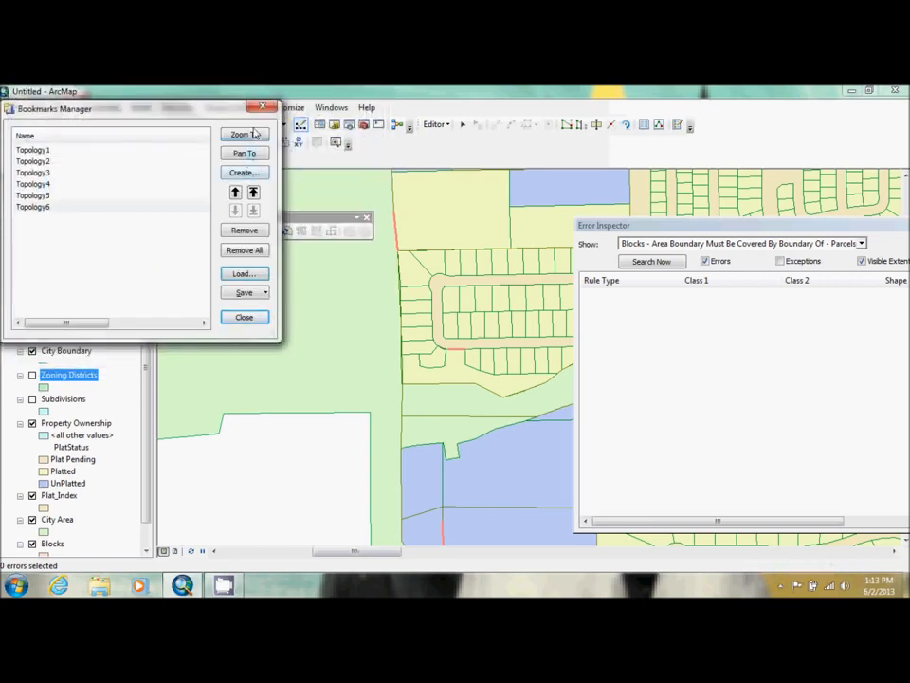
left_click(252, 134)
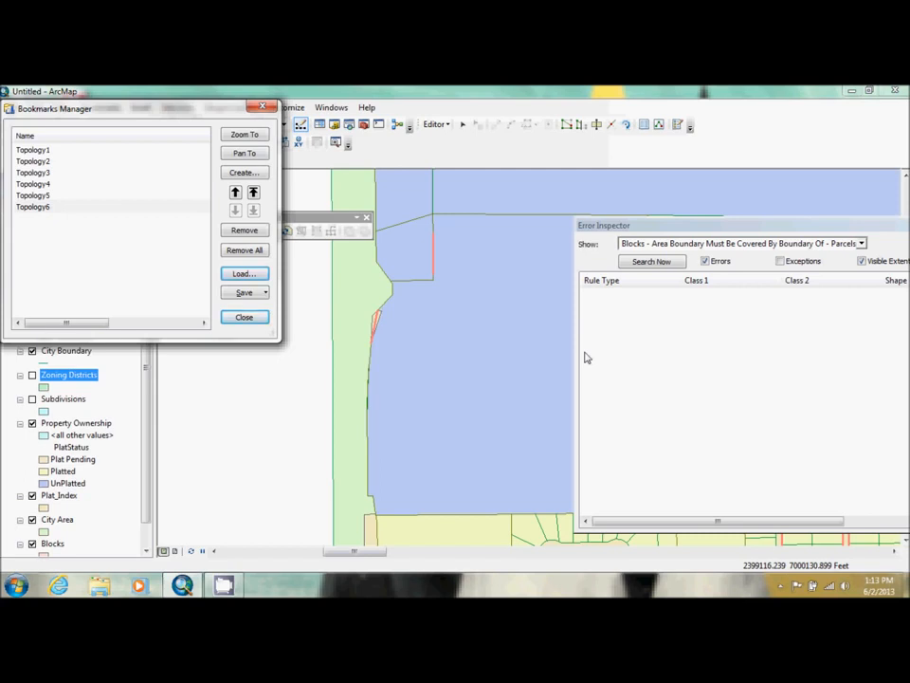
Step: Close the Error Inspector and Bookmarks Manager and move the Topology toolbar clear of the table of contents
left_click_drag(873, 228, 778, 238)
left_click(863, 232)
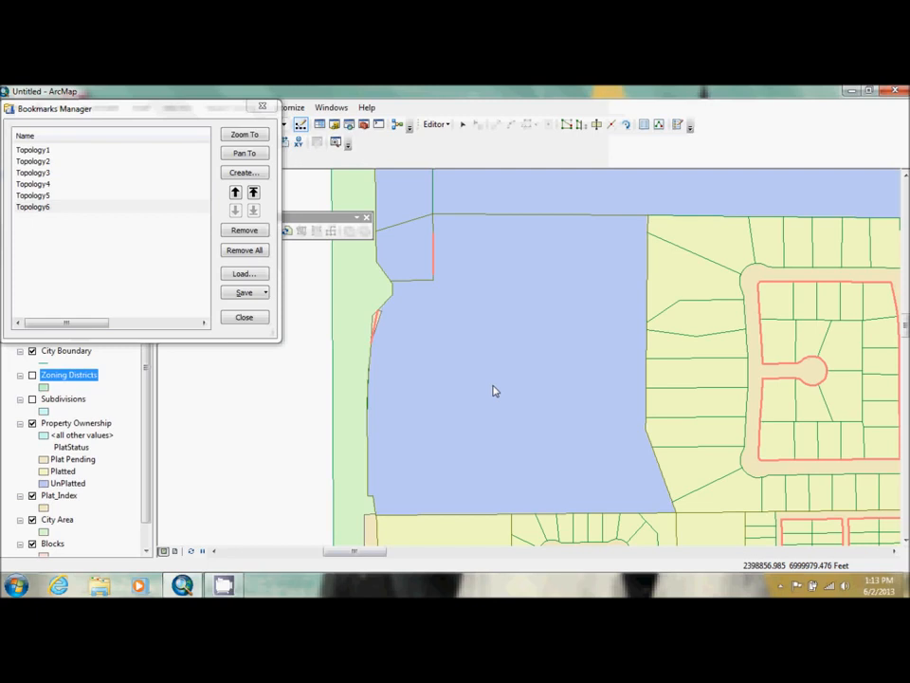
left_click(262, 106)
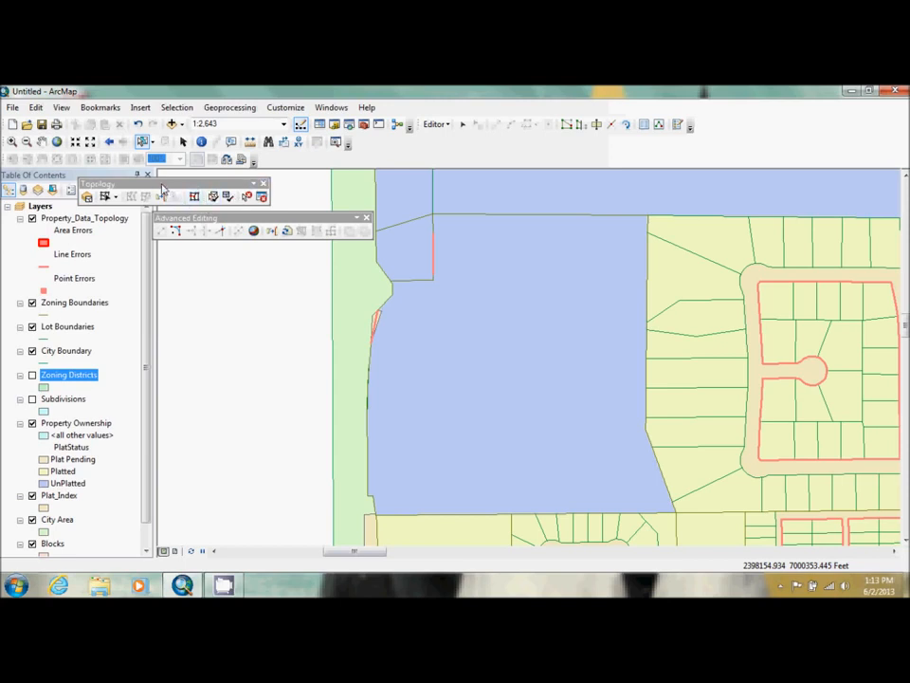
left_click_drag(163, 189, 243, 193)
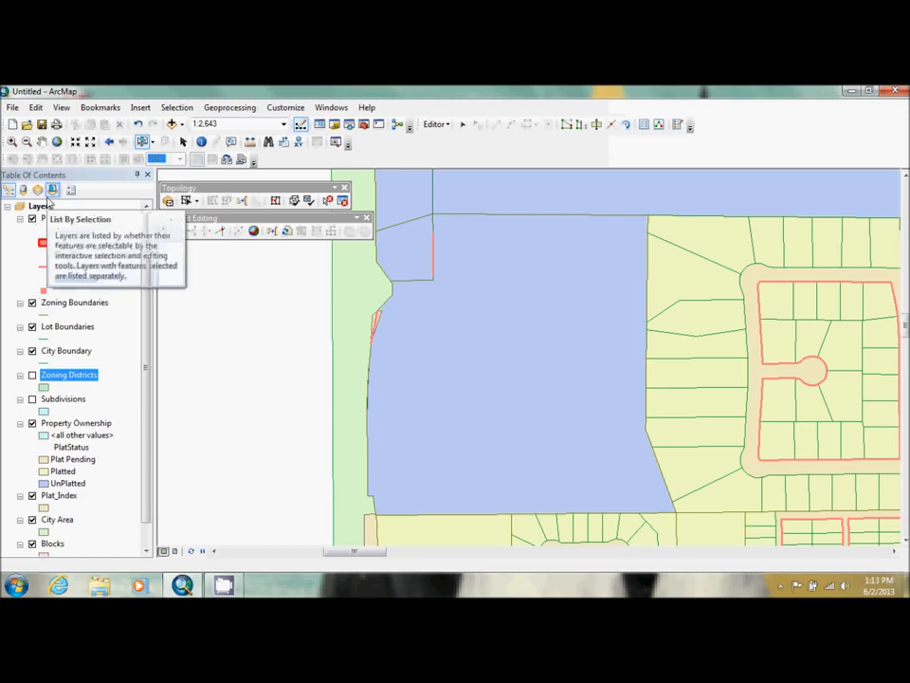
Step: Make the Lot Boundaries layer selectable and select the large UnPlatted parcel in the middle of the map
left_click(51, 191)
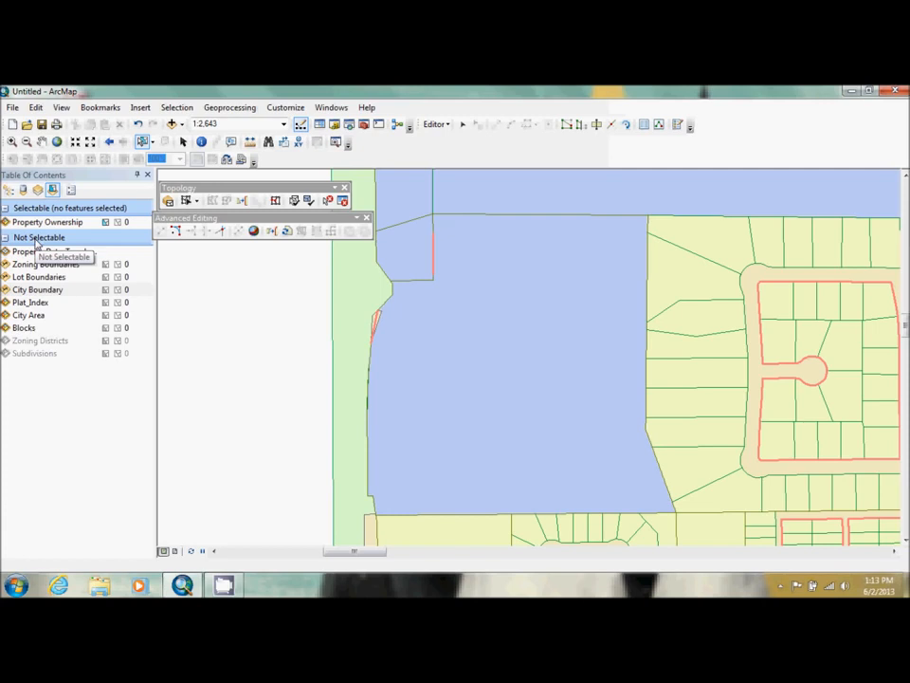
left_click(106, 278)
left_click(106, 277)
left_click(484, 394)
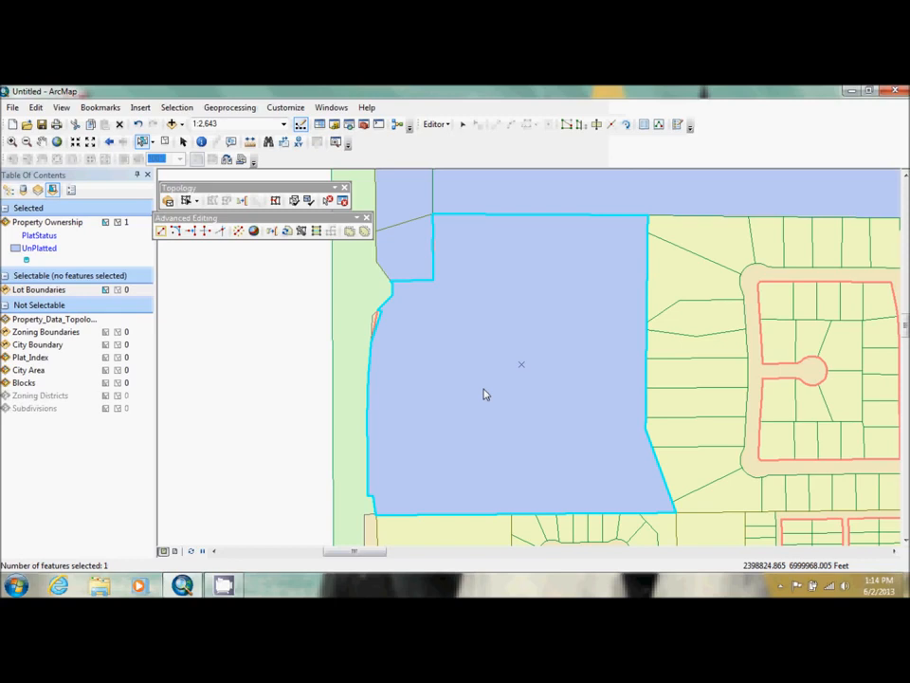
Step: Select the Lot Boundaries that share a line segment with the selected Property Ownership parcel, and delete them together with the parcel
left_click(185, 107)
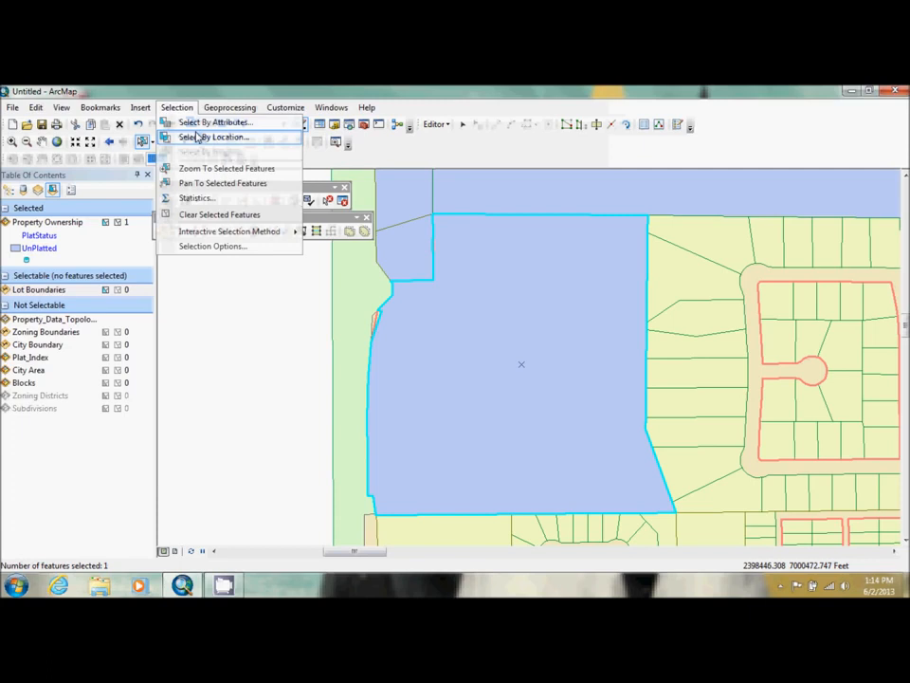
left_click(197, 138)
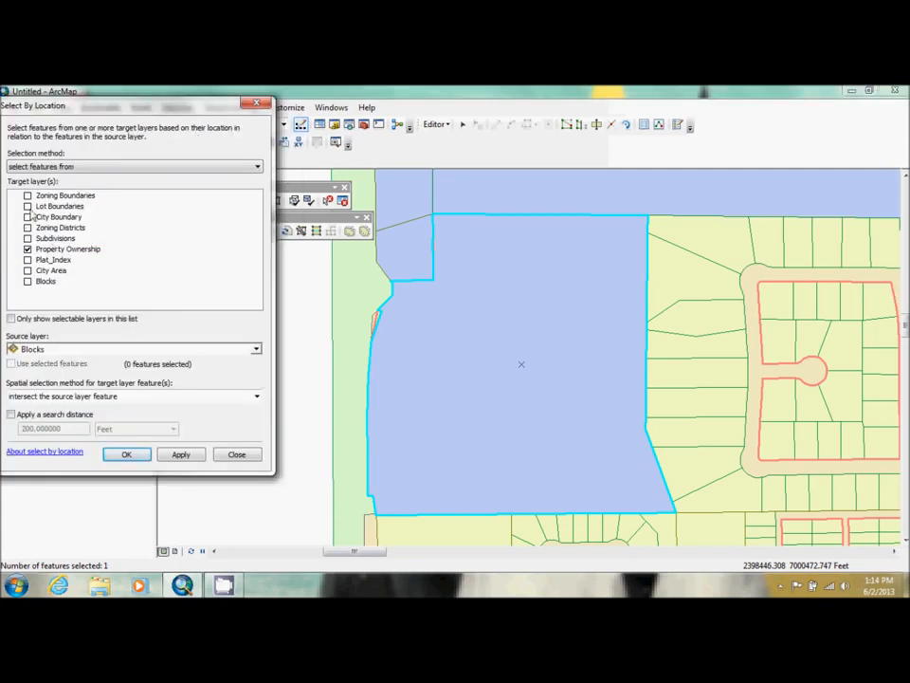
left_click(28, 206)
left_click(29, 249)
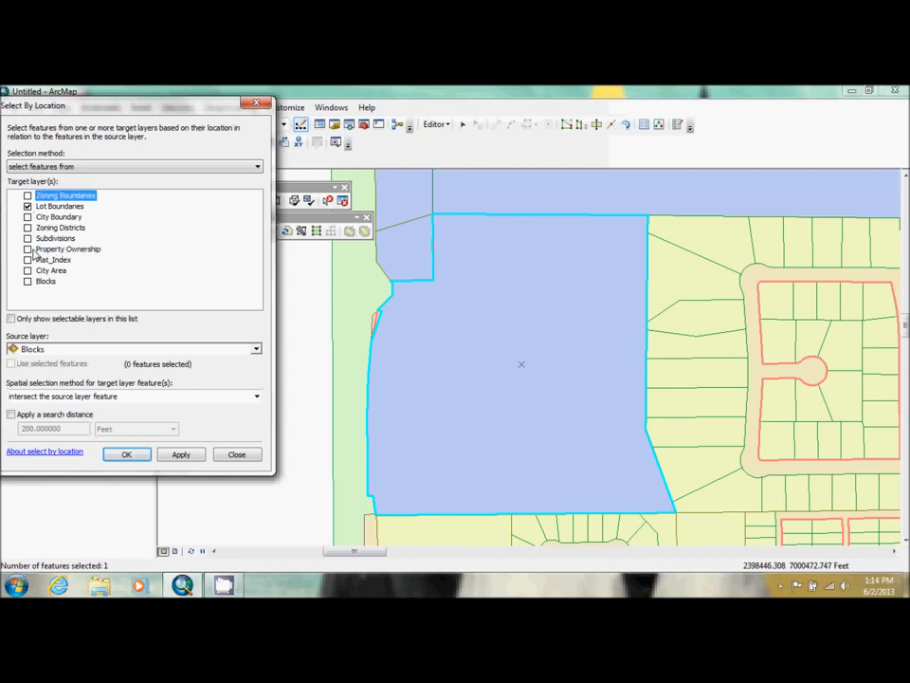
left_click(52, 350)
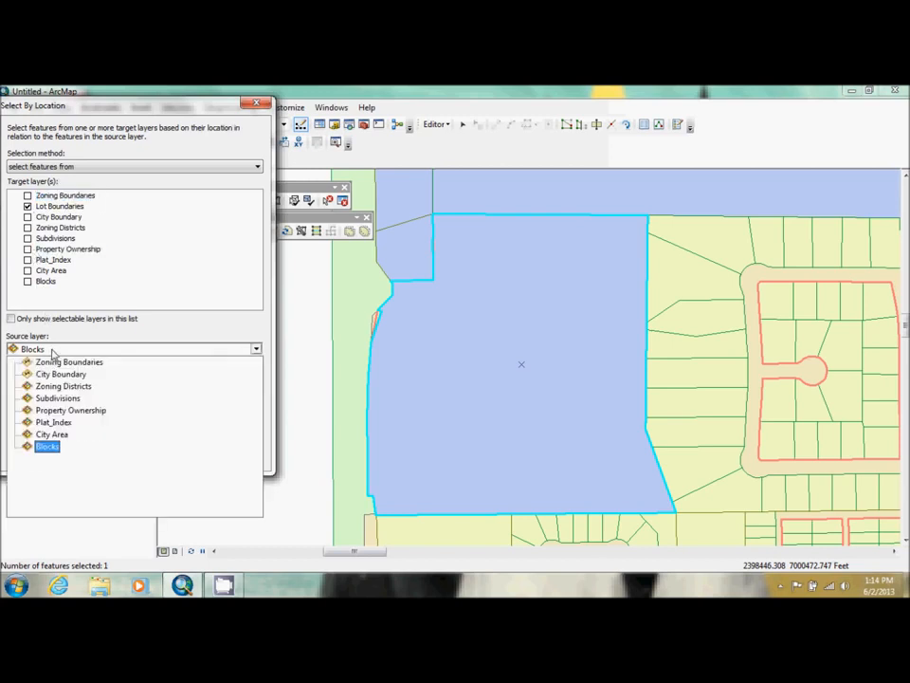
left_click(71, 410)
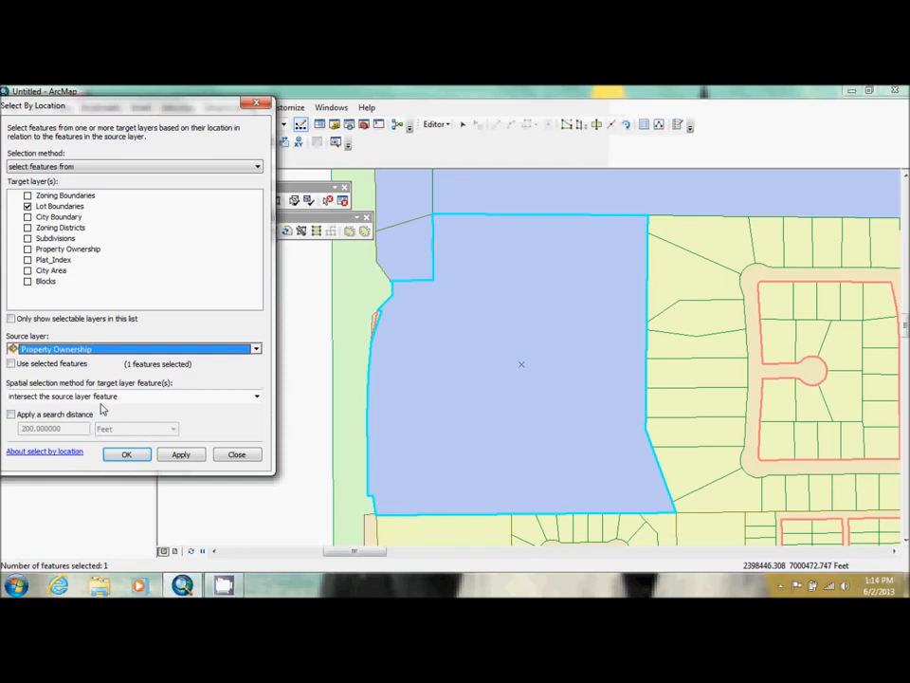
left_click(12, 364)
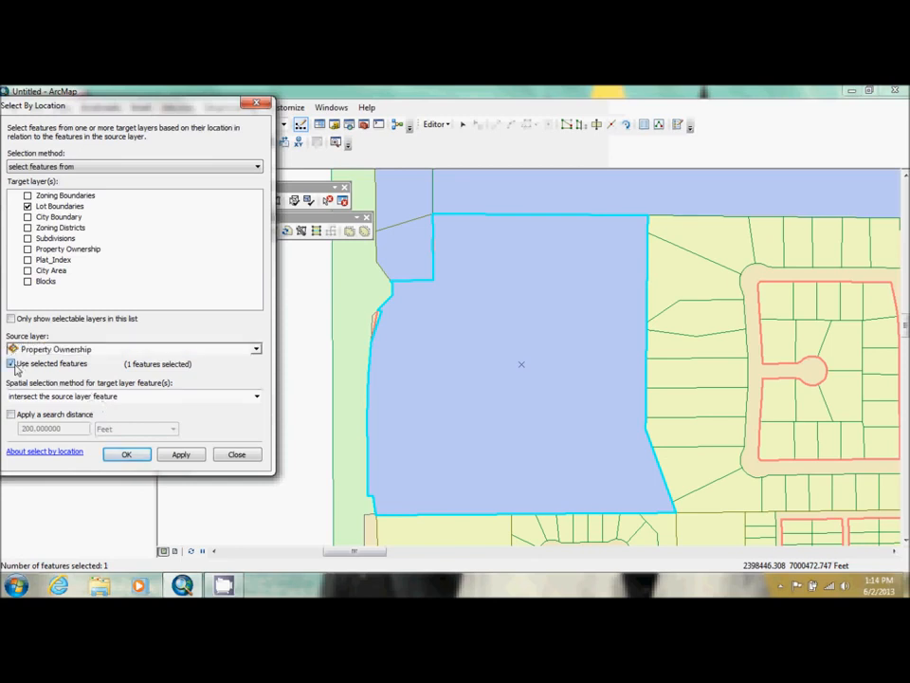
left_click(59, 397)
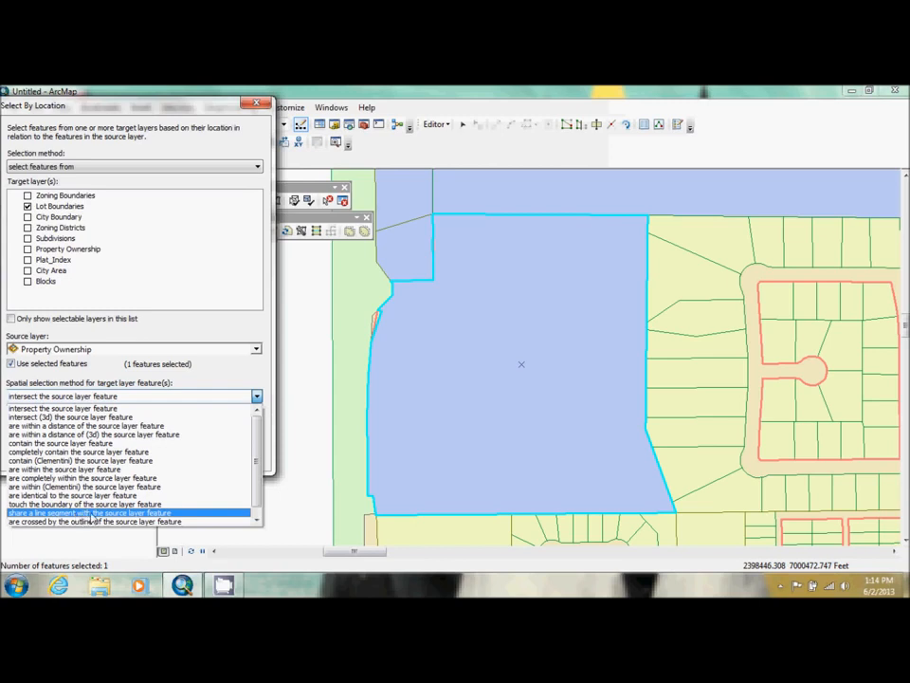
left_click(91, 517)
left_click(144, 454)
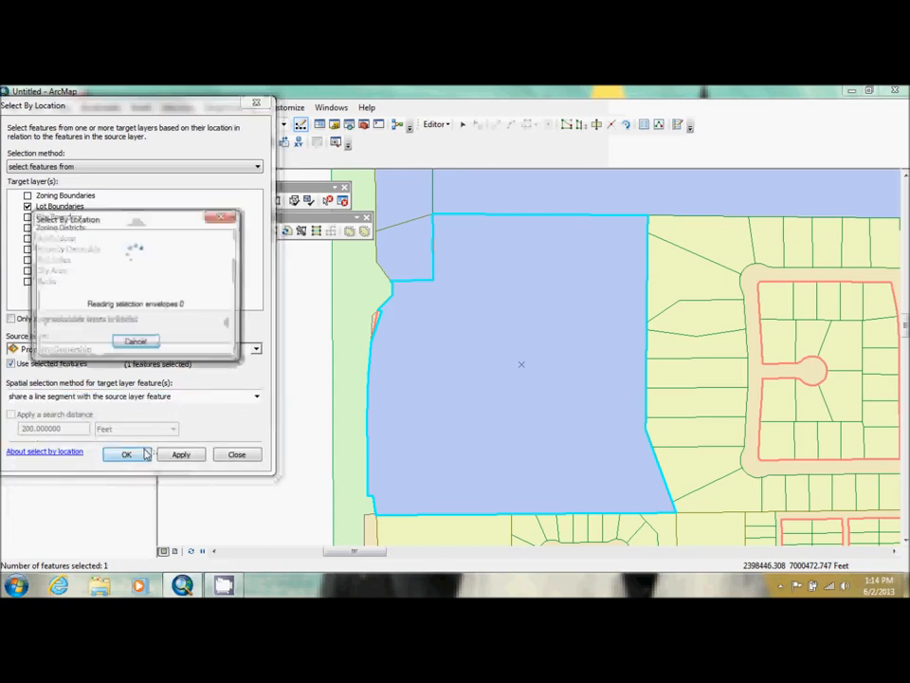
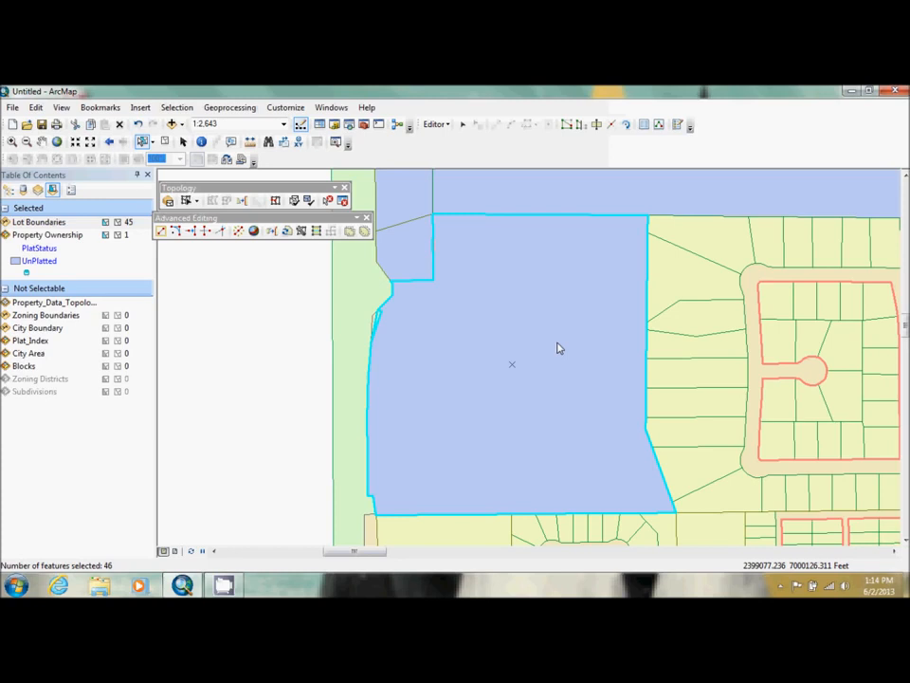
key("Delete")
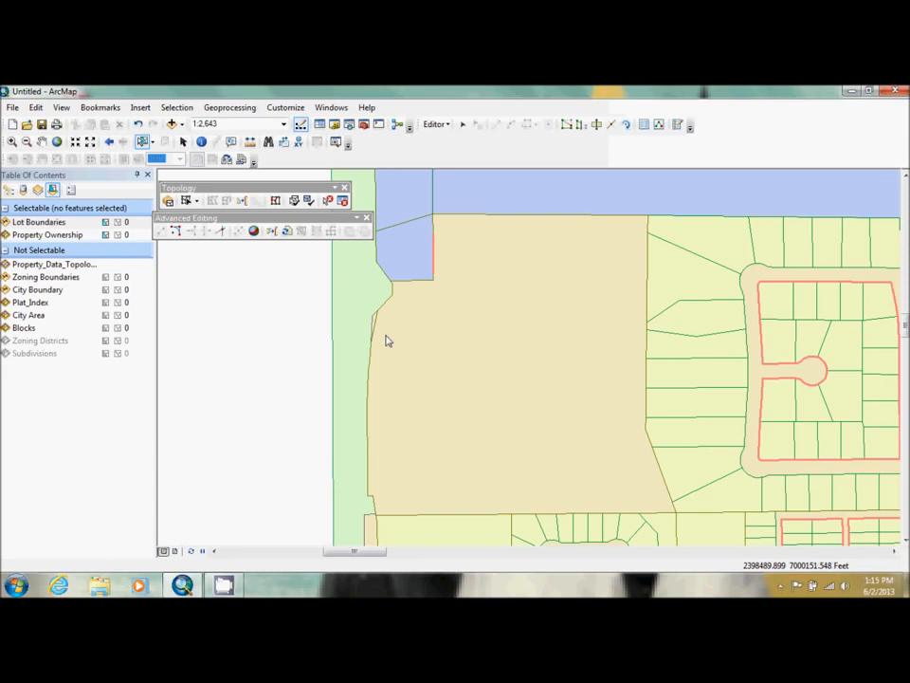
Step: List the layers by drawing order and hide every layer except Lot Boundaries, collapsing the Property_Data_Topology legend
left_click(8, 190)
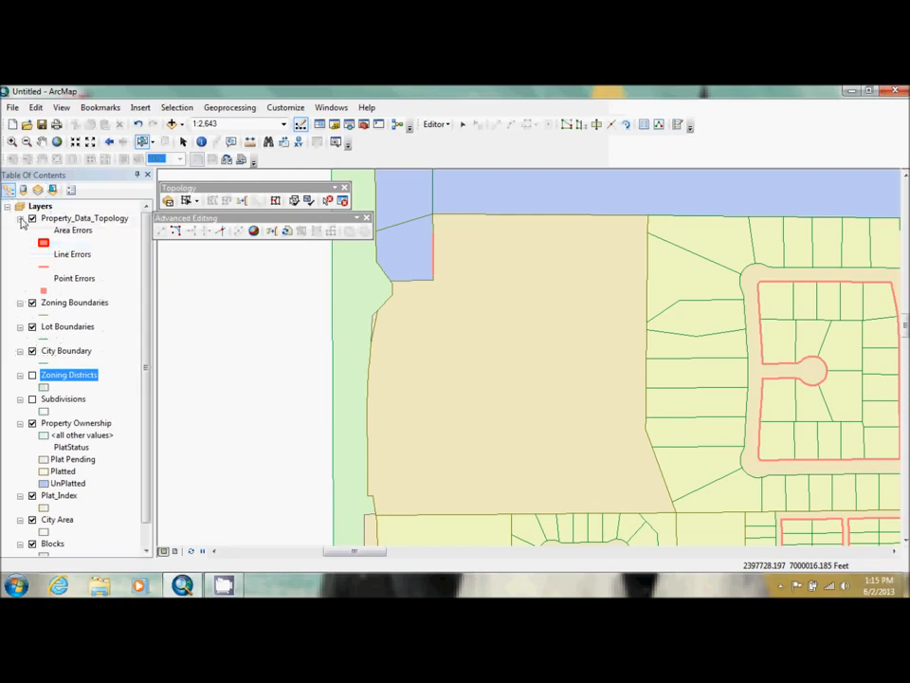
left_click(20, 218)
left_click(35, 219)
left_click(32, 218)
left_click(32, 231)
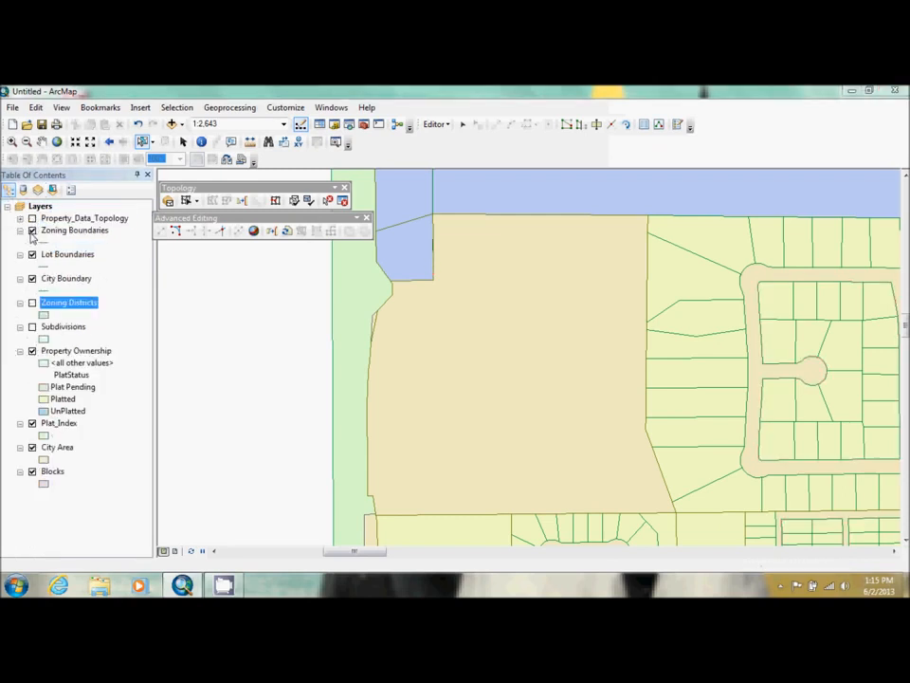
left_click(32, 254)
left_click(33, 279)
left_click(33, 351)
left_click(32, 422)
left_click(32, 448)
left_click(32, 472)
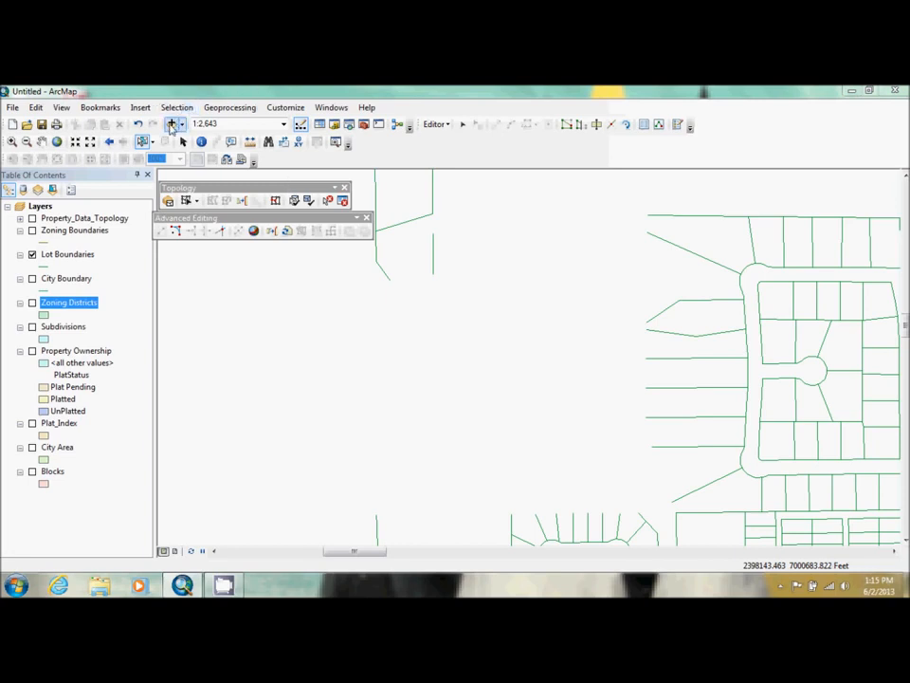
Step: Add the TheLanding line feature class from the SampleData dataset of MyAnswers\CityOfOleander.mdb to the map
left_click(172, 125)
left_click(474, 245)
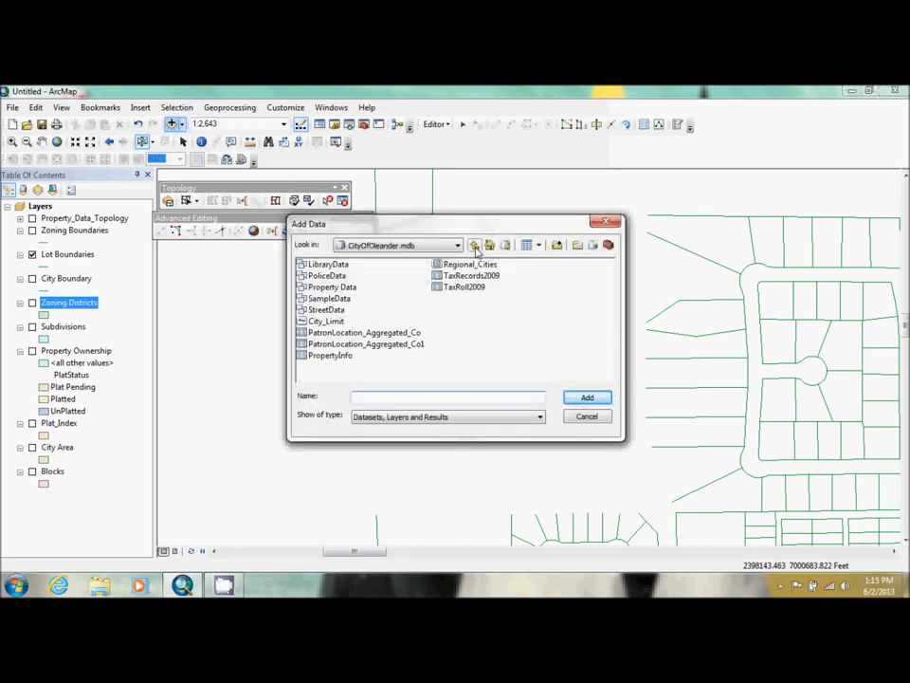
left_click(475, 245)
left_click(475, 246)
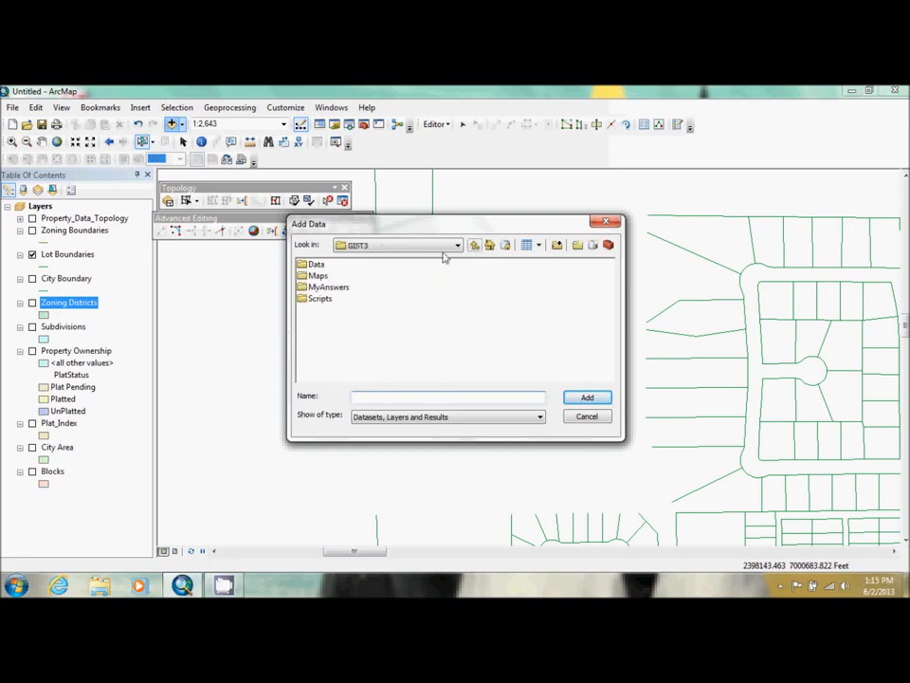
double_click(317, 286)
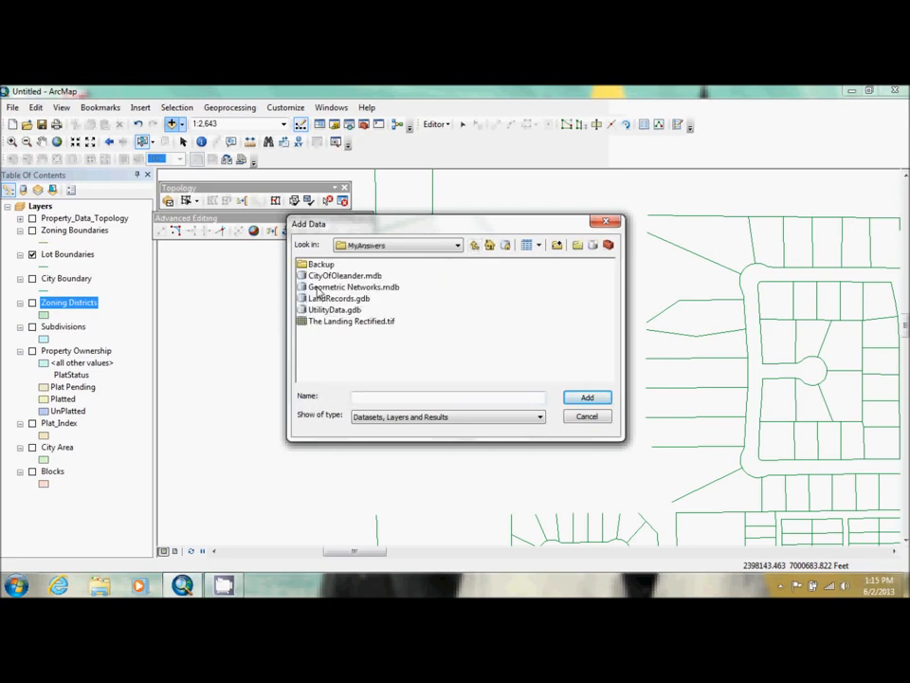
double_click(343, 276)
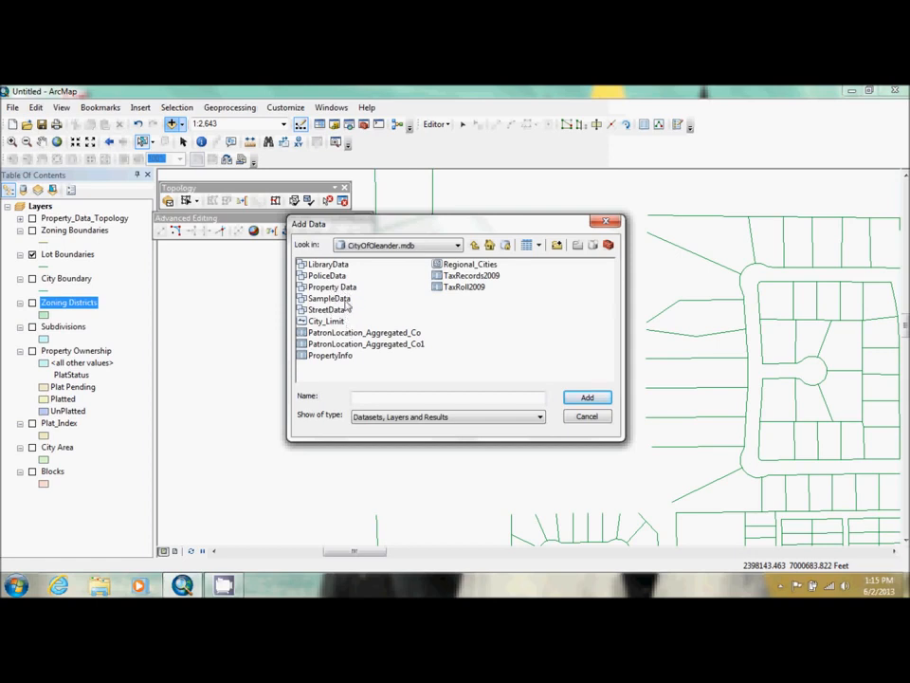
double_click(331, 297)
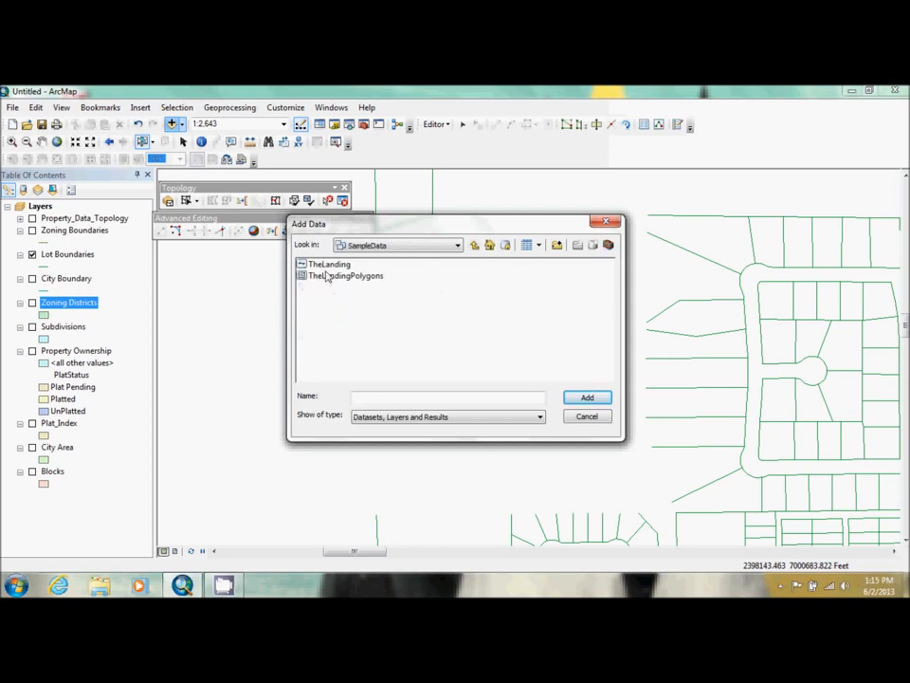
left_click(337, 268)
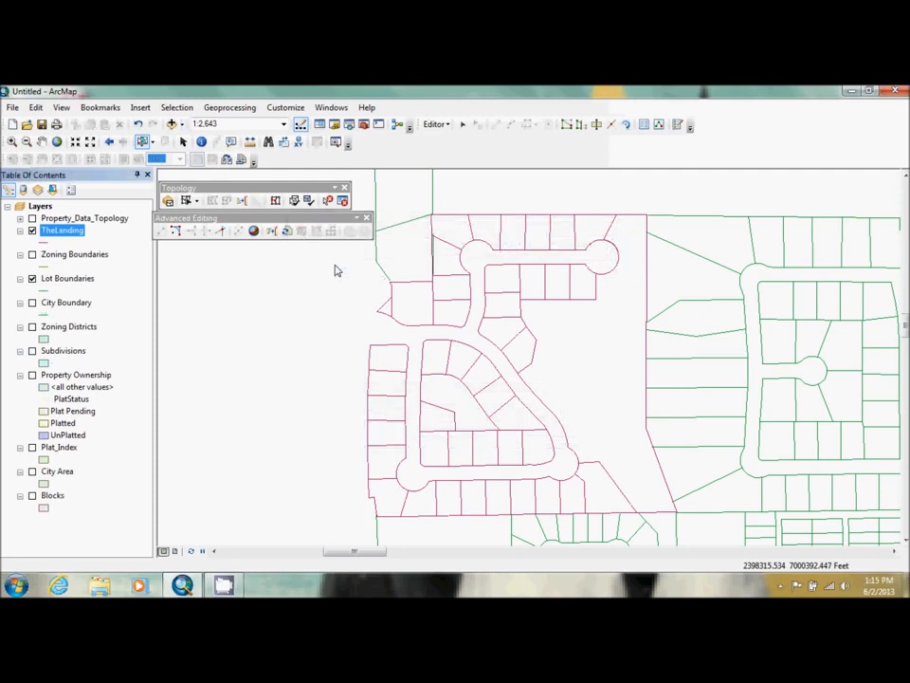
Step: Copy all TheLanding features into the Lot Boundaries layer, then hide TheLanding and clear the selection
right_click(54, 231)
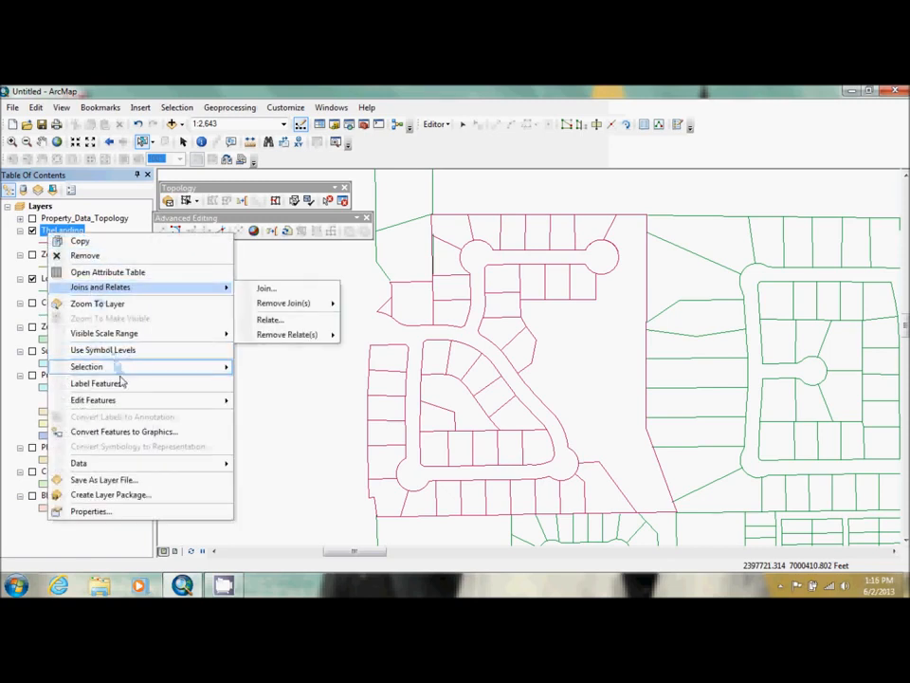
mouse_move(122, 368)
left_click(264, 431)
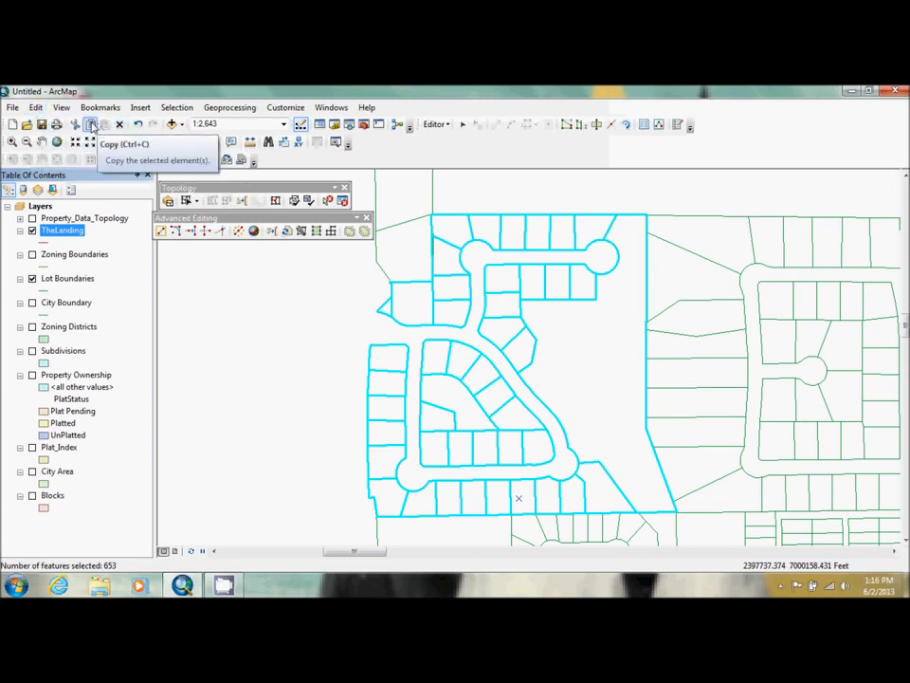
left_click(91, 124)
left_click(36, 108)
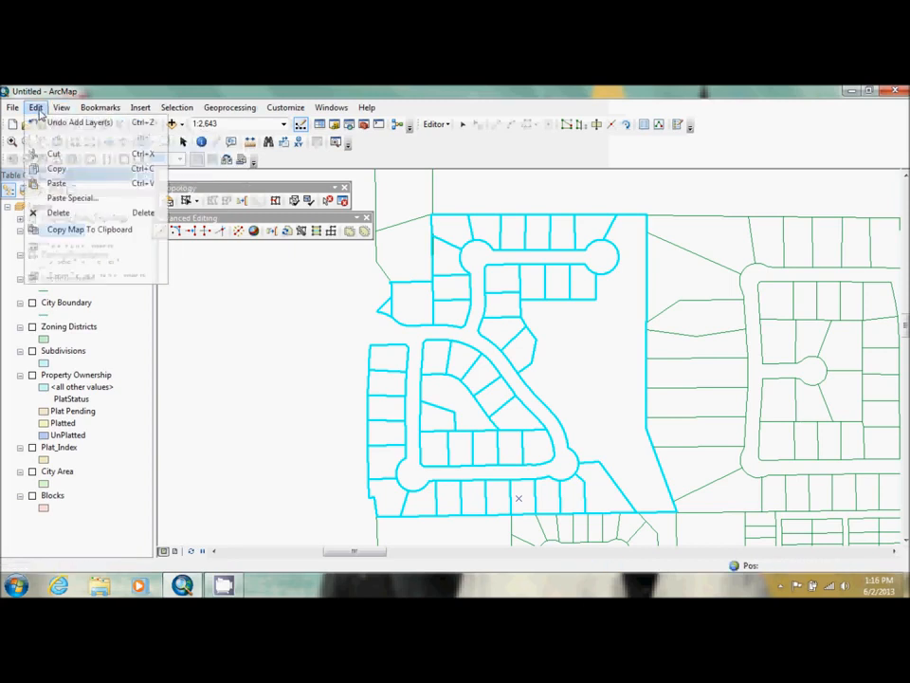
left_click(59, 184)
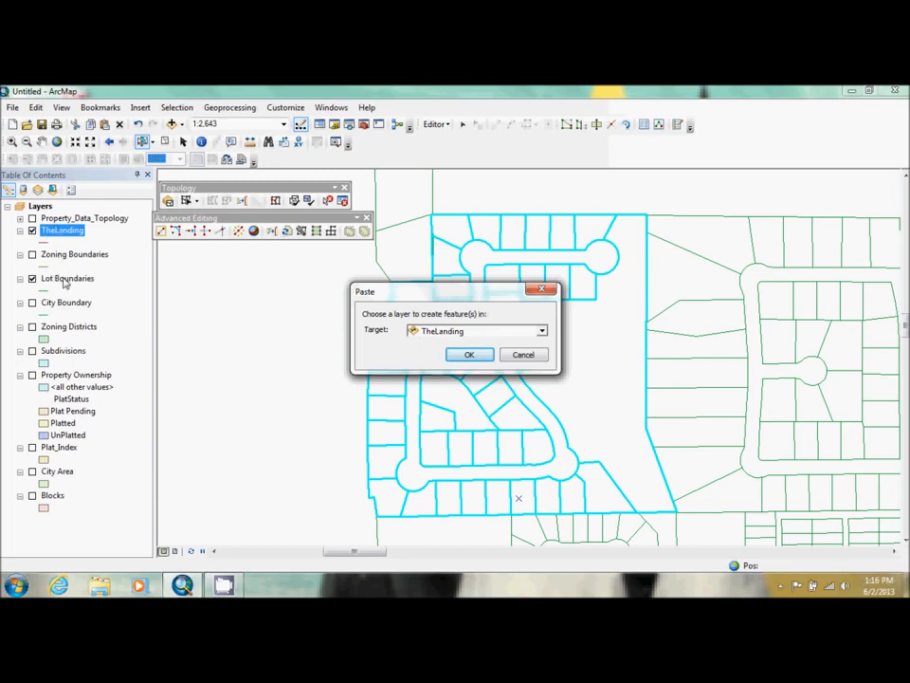
left_click(513, 336)
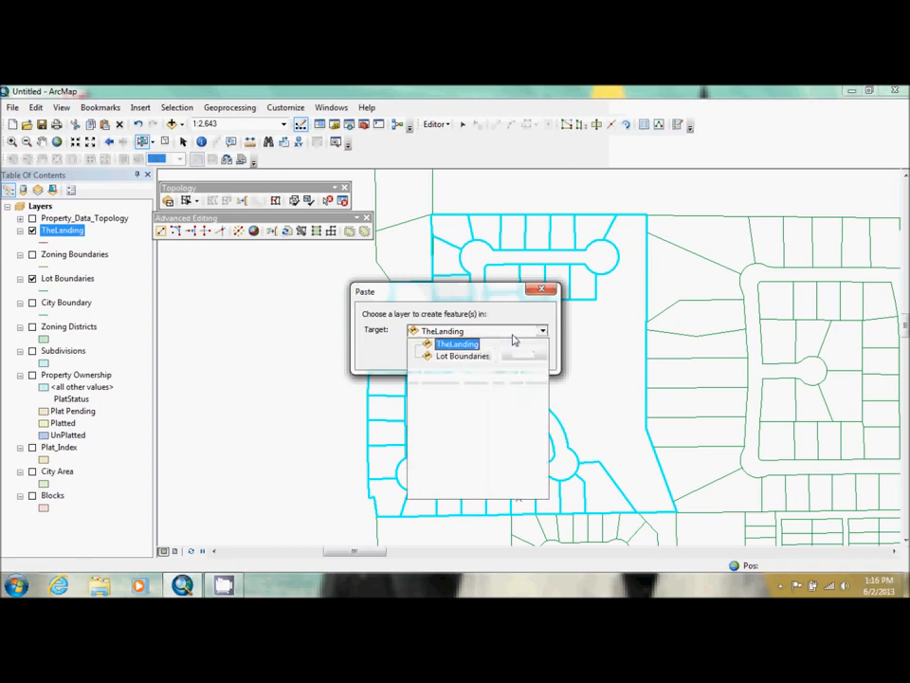
left_click(471, 356)
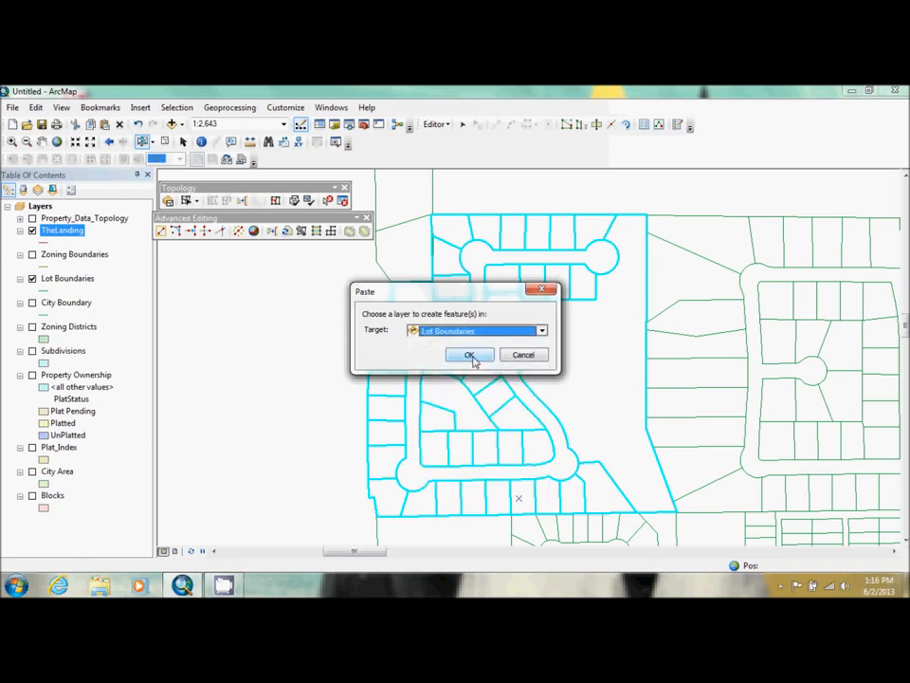
left_click(470, 356)
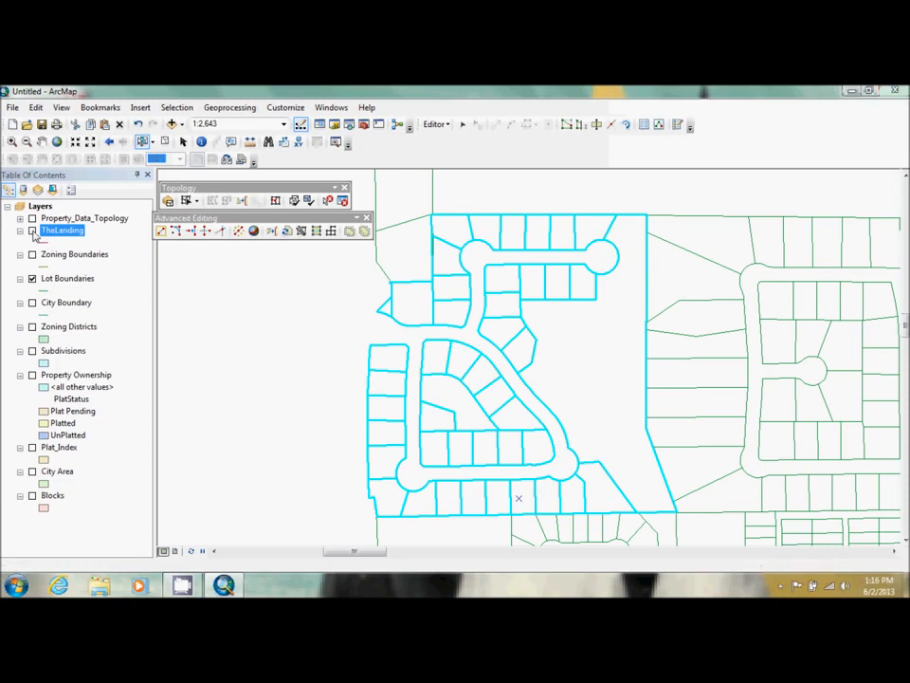
left_click(165, 143)
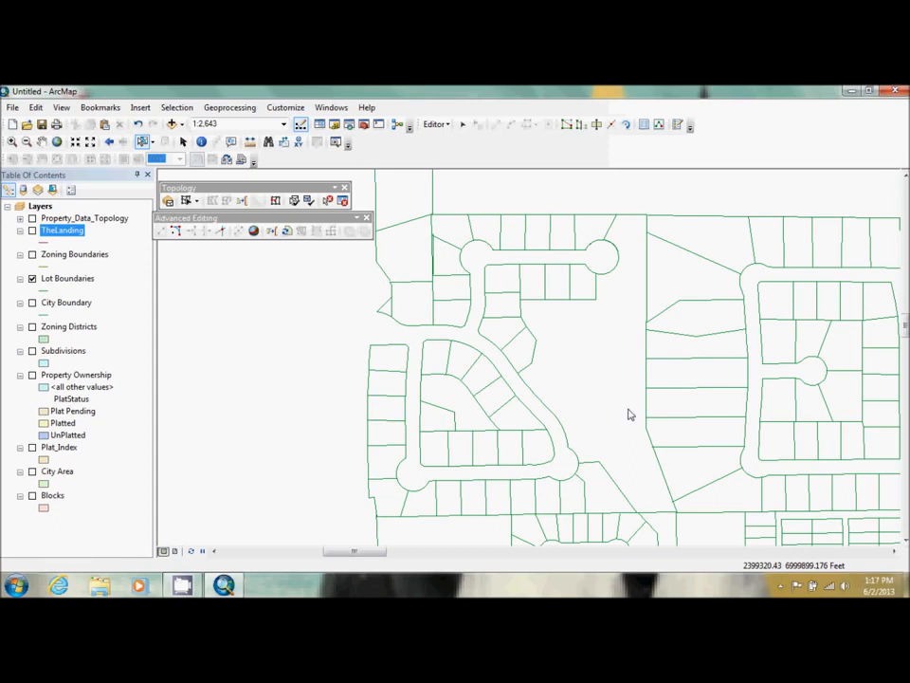
Step: Show the Property_Data_Topology layer and validate the topology in the current extent
left_click(307, 203)
left_click(32, 218)
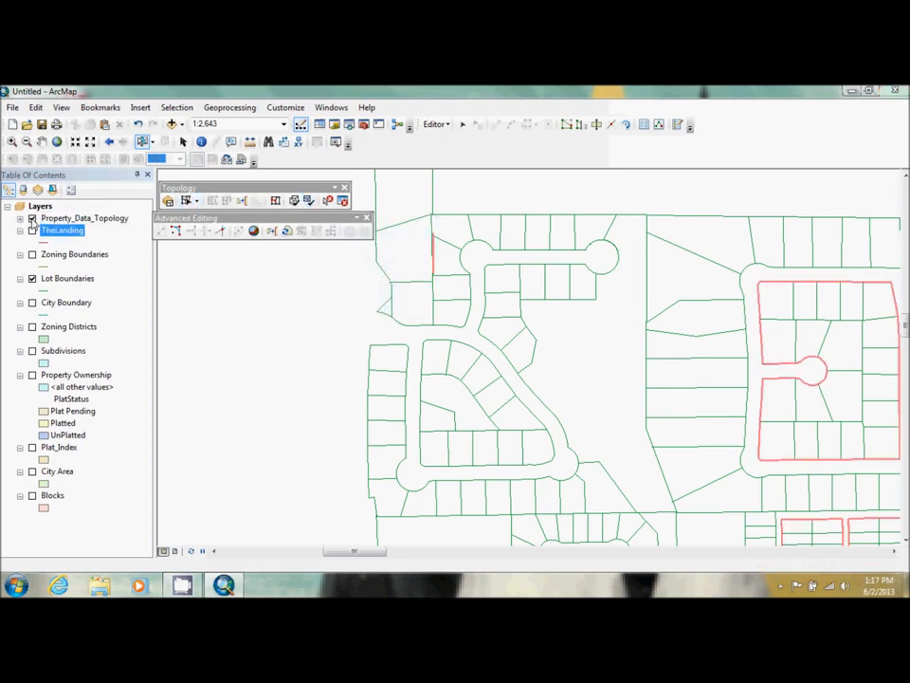
left_click(310, 202)
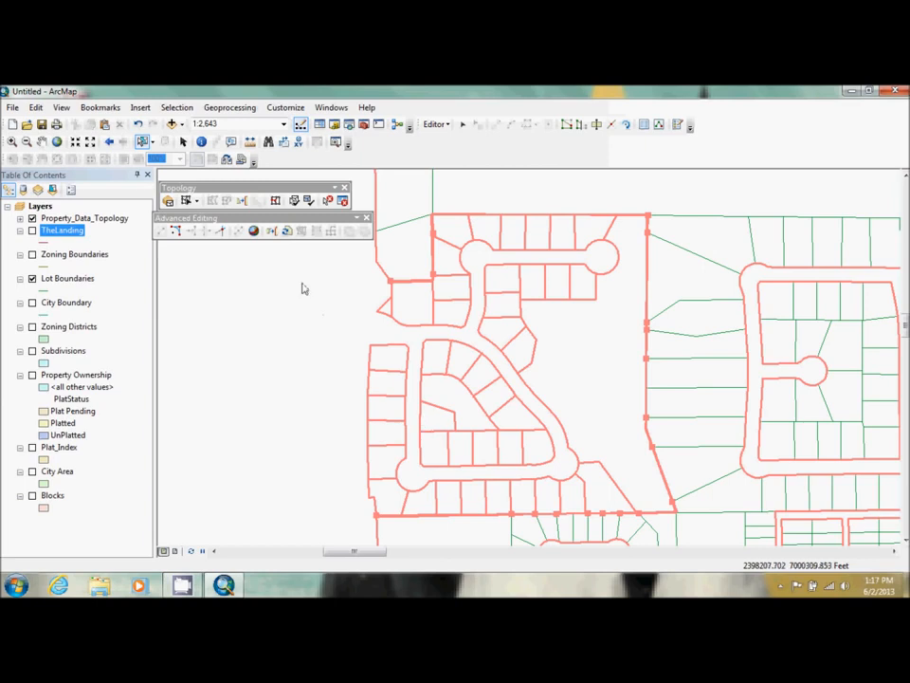
Step: Search the visible extent for "LotBoundaries - Must Be Covered By Boundary Of - Parcels" errors and select all of the listed errors
left_click(343, 201)
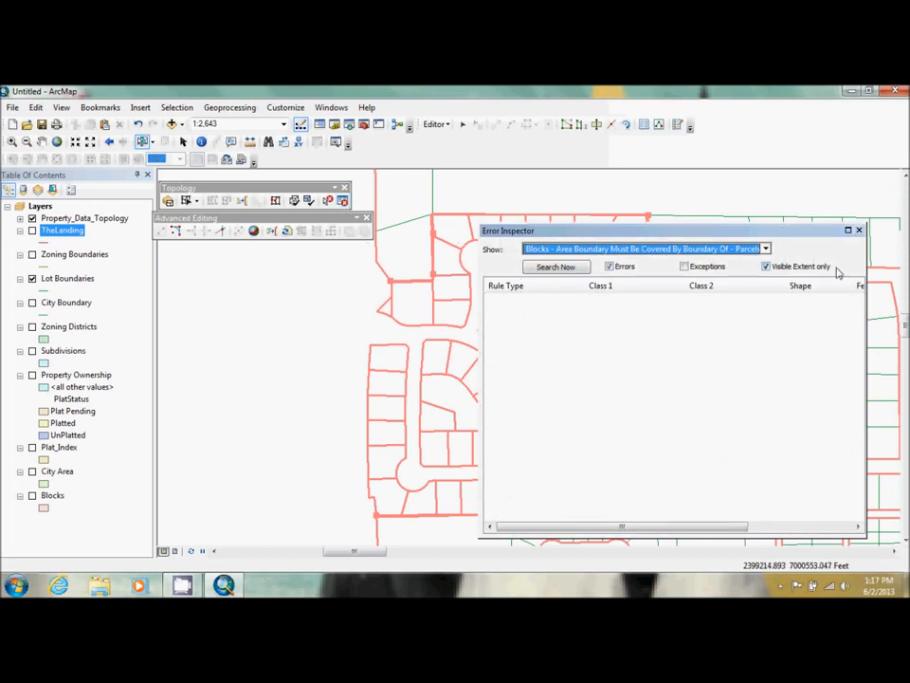
left_click(765, 248)
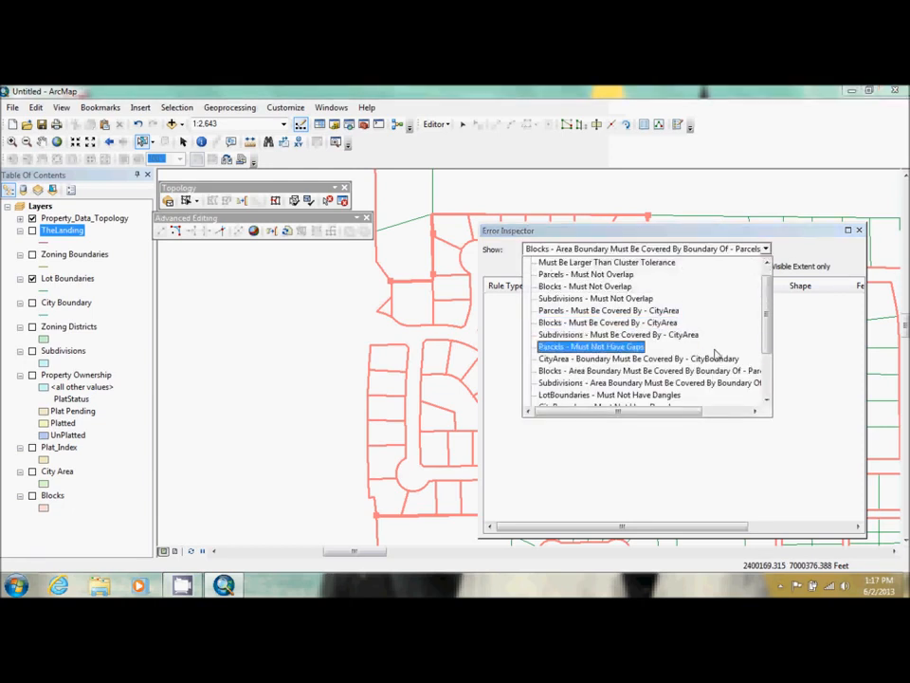
scroll(697, 386, "down", 4)
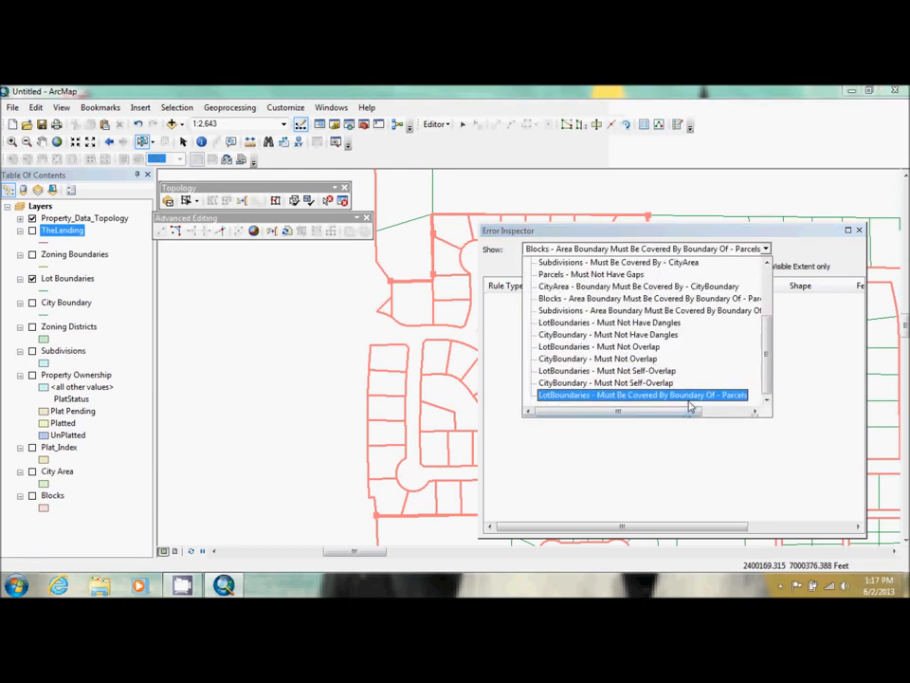
left_click(693, 397)
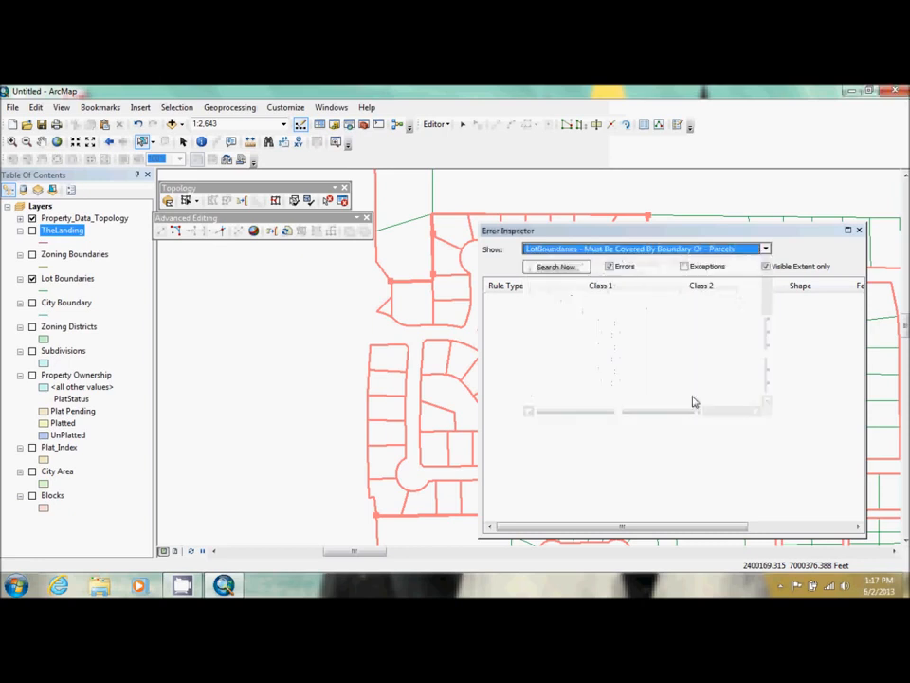
left_click(558, 268)
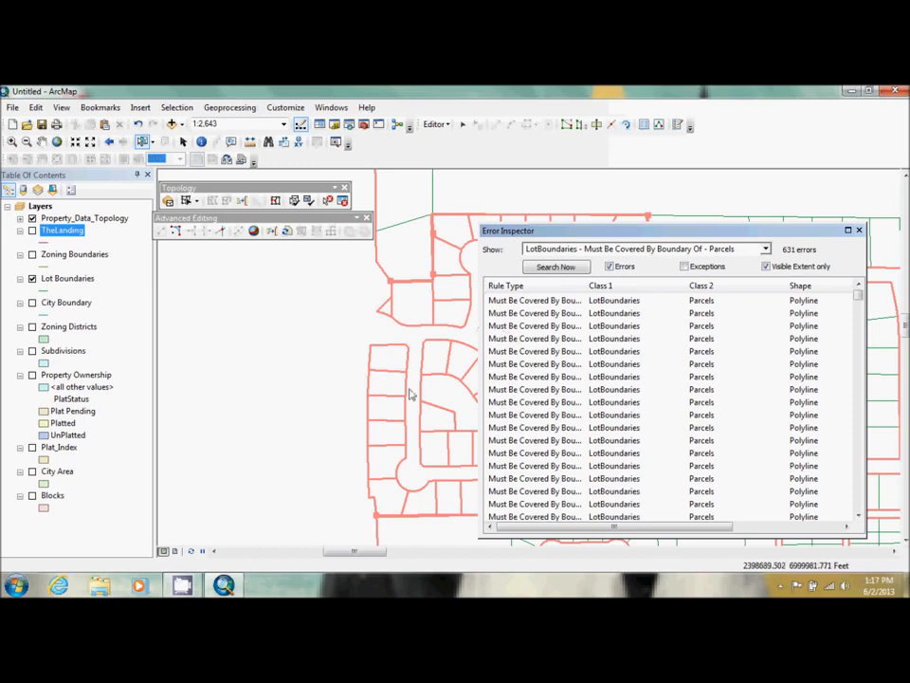
left_click(621, 302)
left_click_drag(859, 296, 863, 512)
left_click(579, 505, "shift")
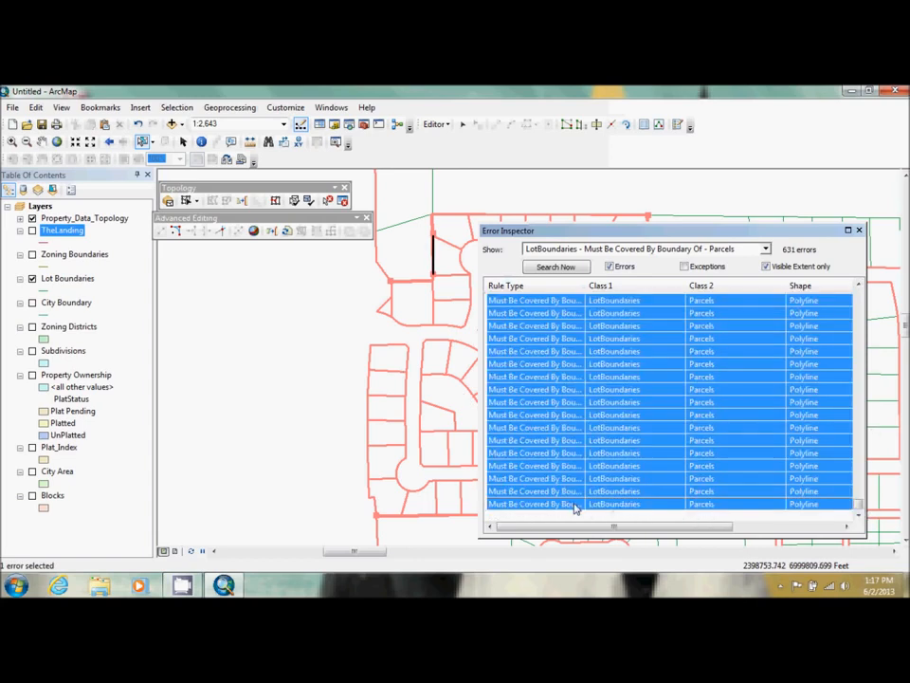
Step: Select the lot line features behind all the listed "LotBoundaries - Must Be Covered By Boundary Of - Parcels" errors
left_click_drag(715, 233, 754, 218)
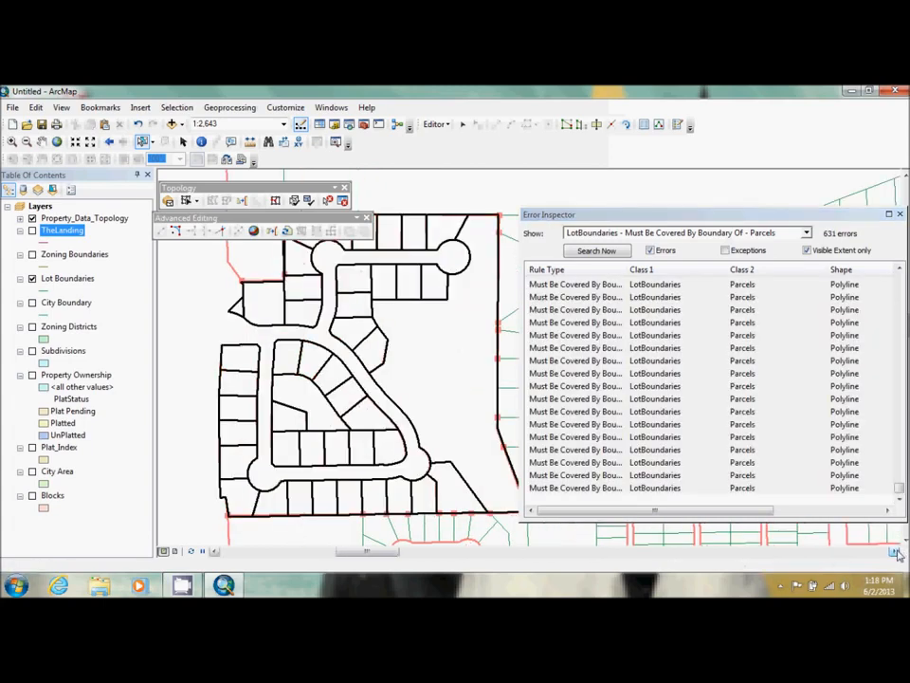
left_click_drag(670, 219, 713, 219)
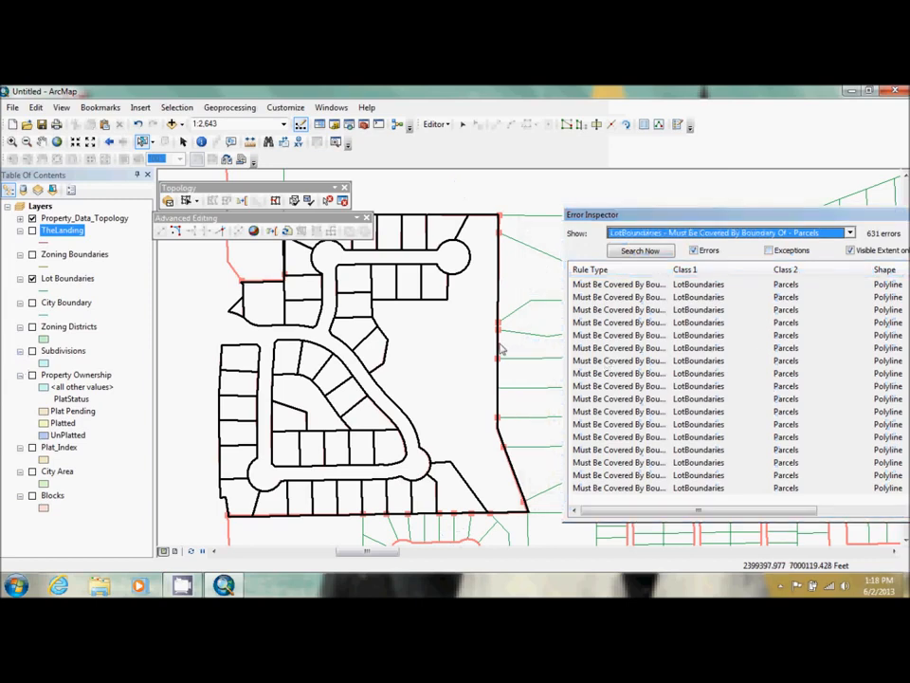
left_click(216, 552)
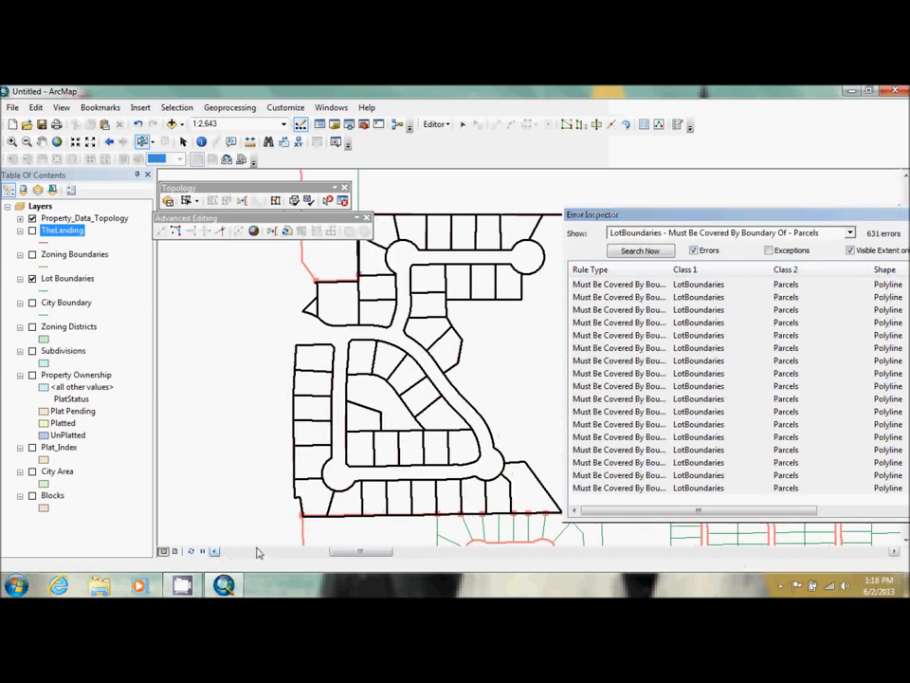
left_click(894, 554)
left_click_drag(310, 219, 464, 201)
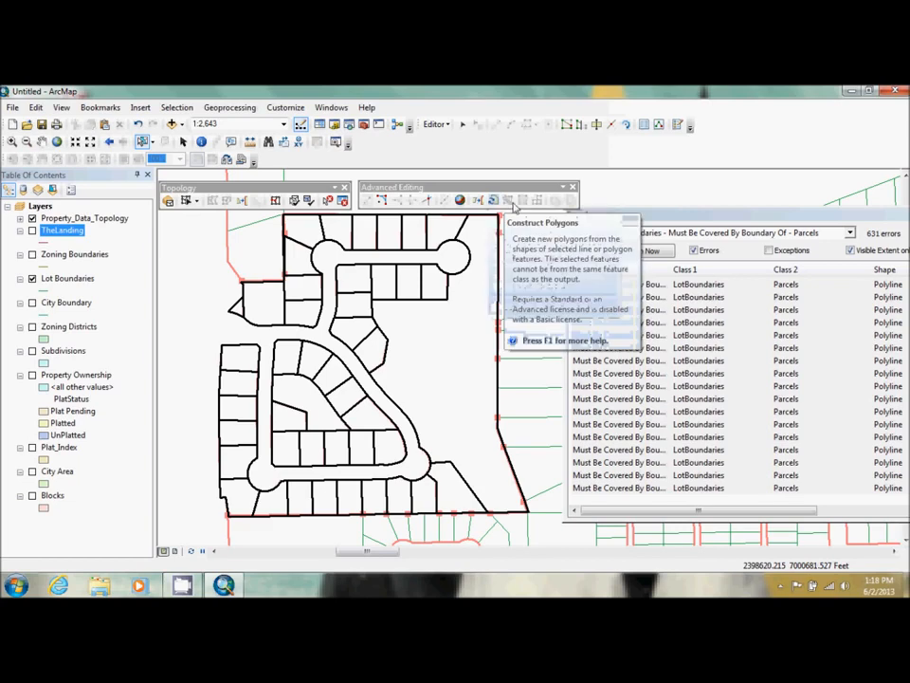
key("ctrl+a")
right_click(681, 294)
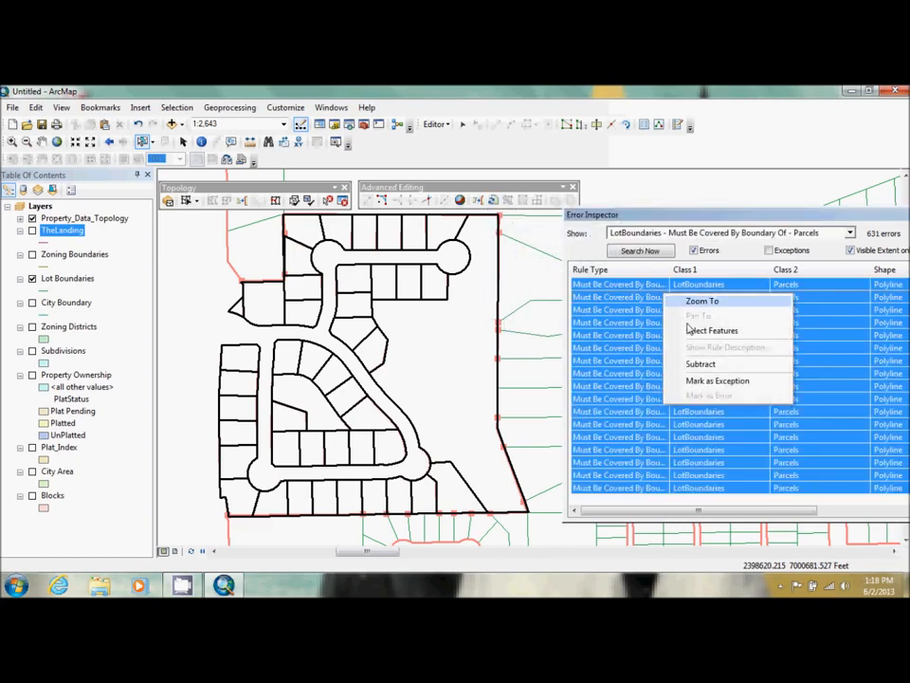
left_click(692, 330)
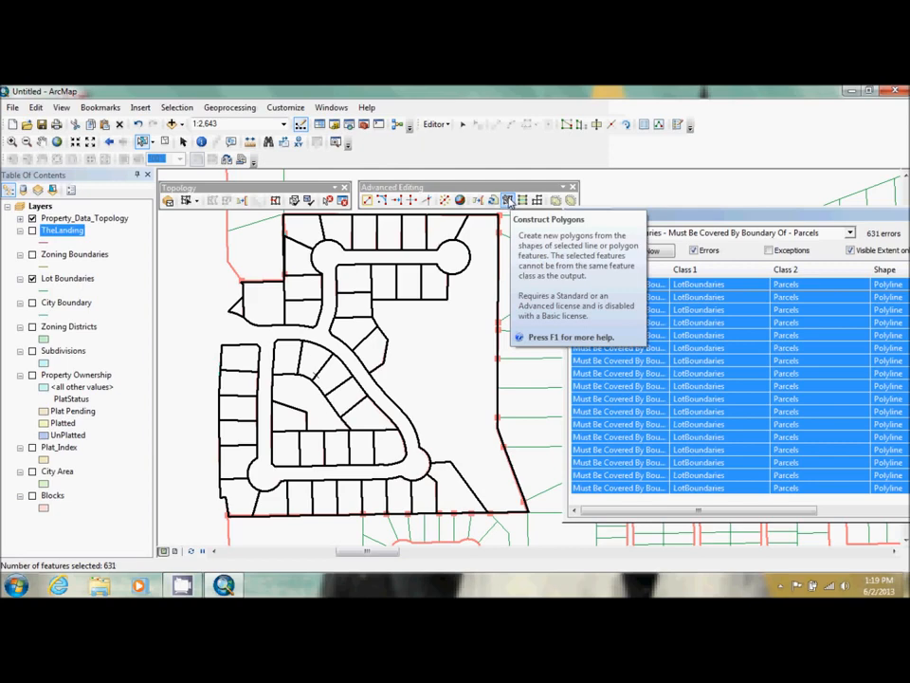
Step: Show the Property Ownership layer and construct Platted polygons from the selected lot lines with a cluster tolerance of 0.09 feet
left_click(508, 201)
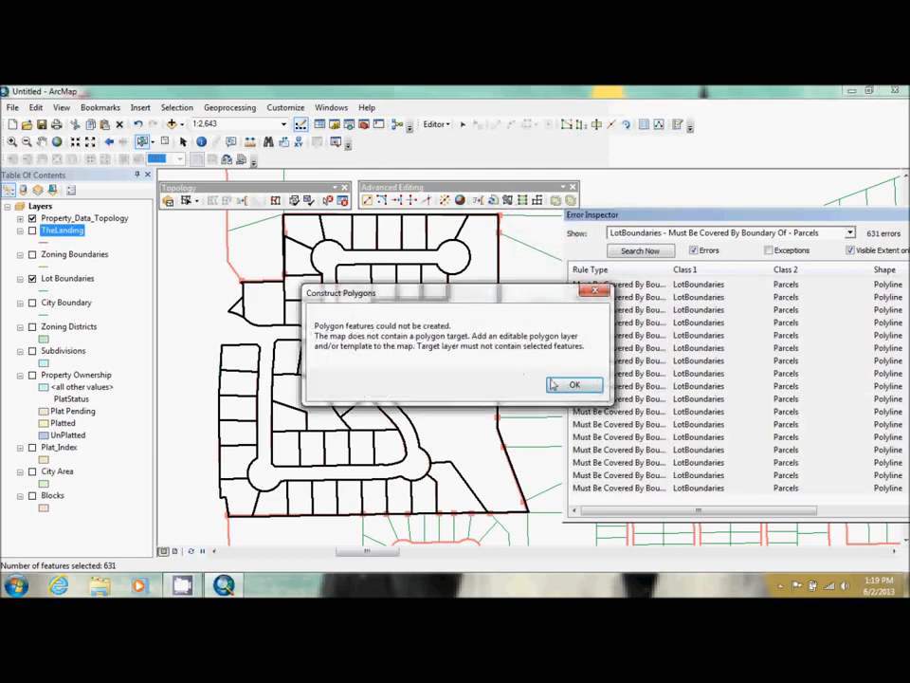
left_click(571, 385)
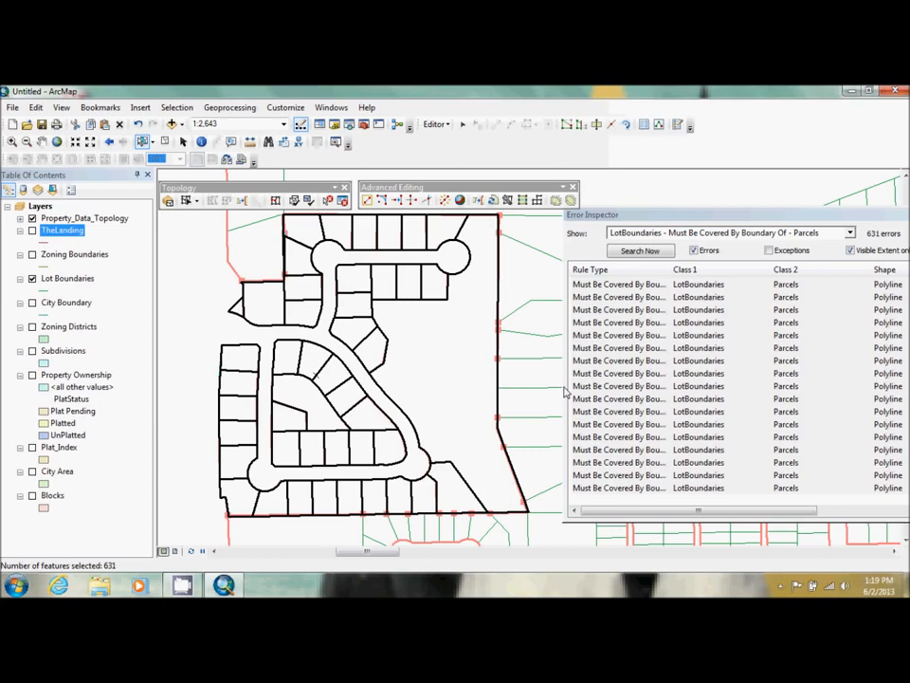
left_click(32, 375)
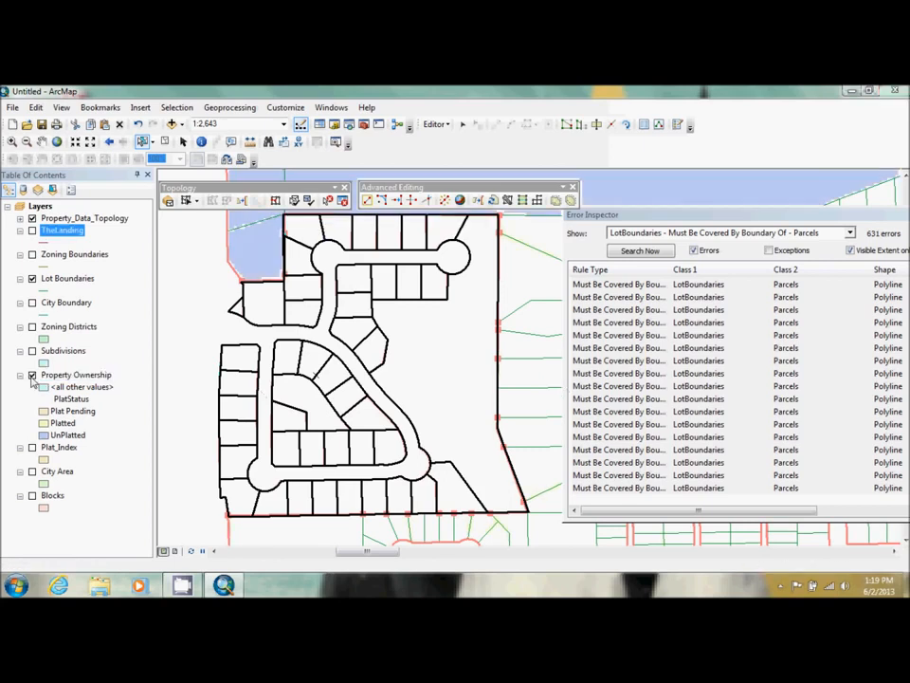
left_click(504, 200)
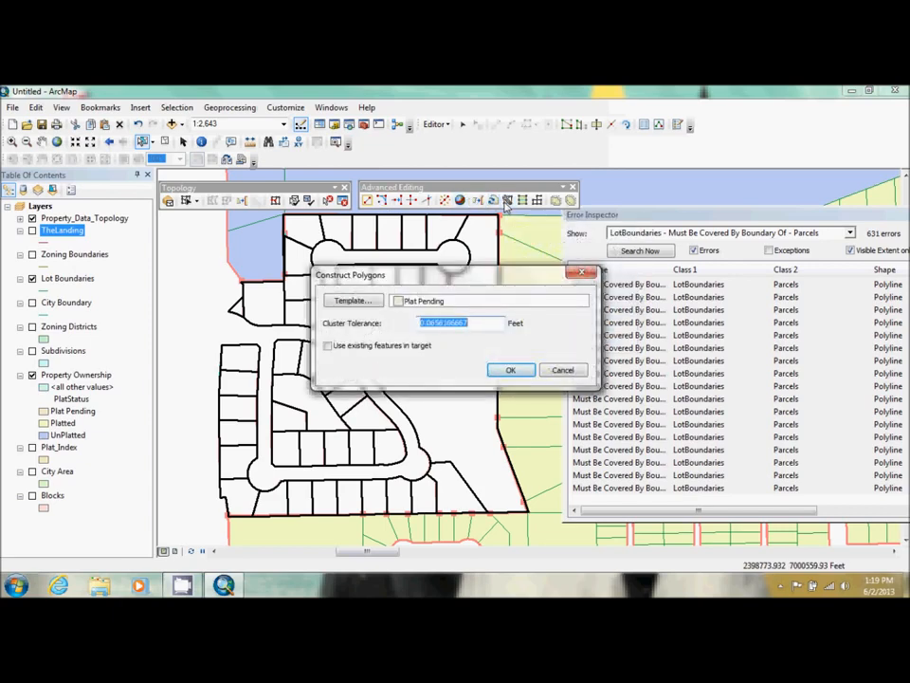
left_click(349, 300)
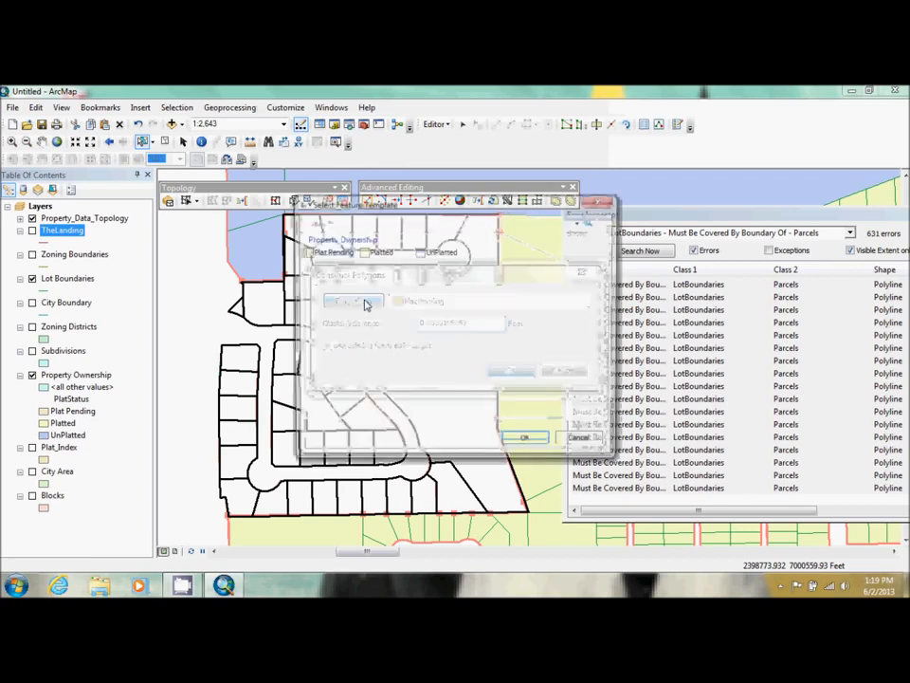
left_click(378, 252)
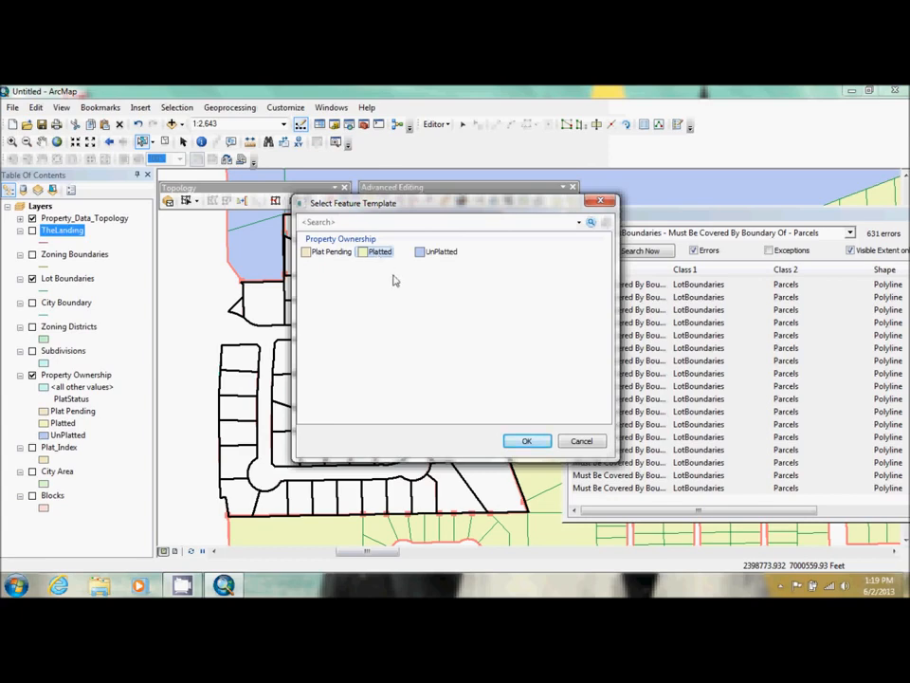
left_click(525, 440)
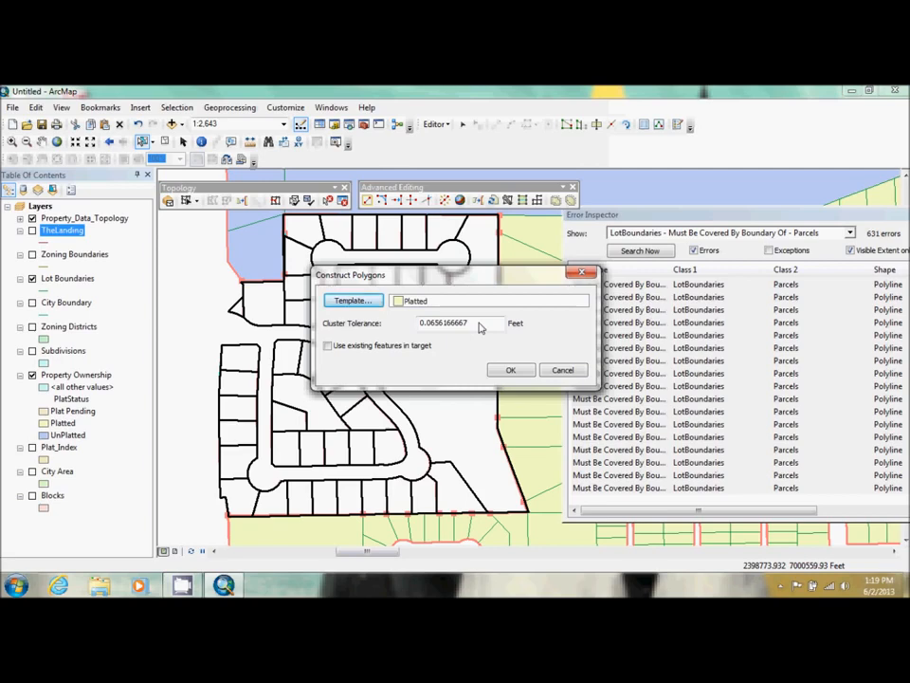
left_click_drag(479, 326, 434, 327)
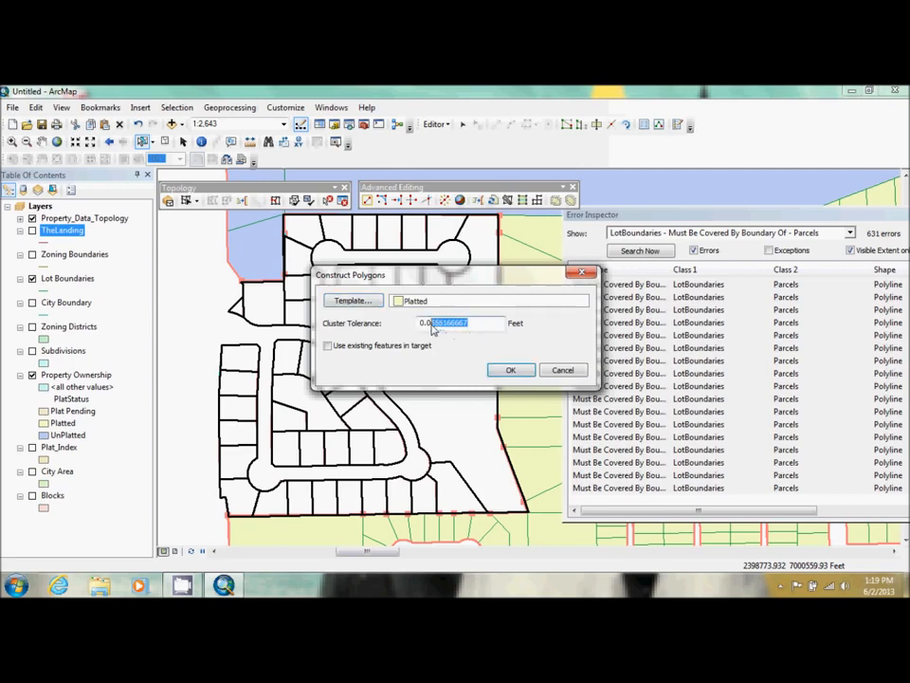
type("9")
left_click(513, 370)
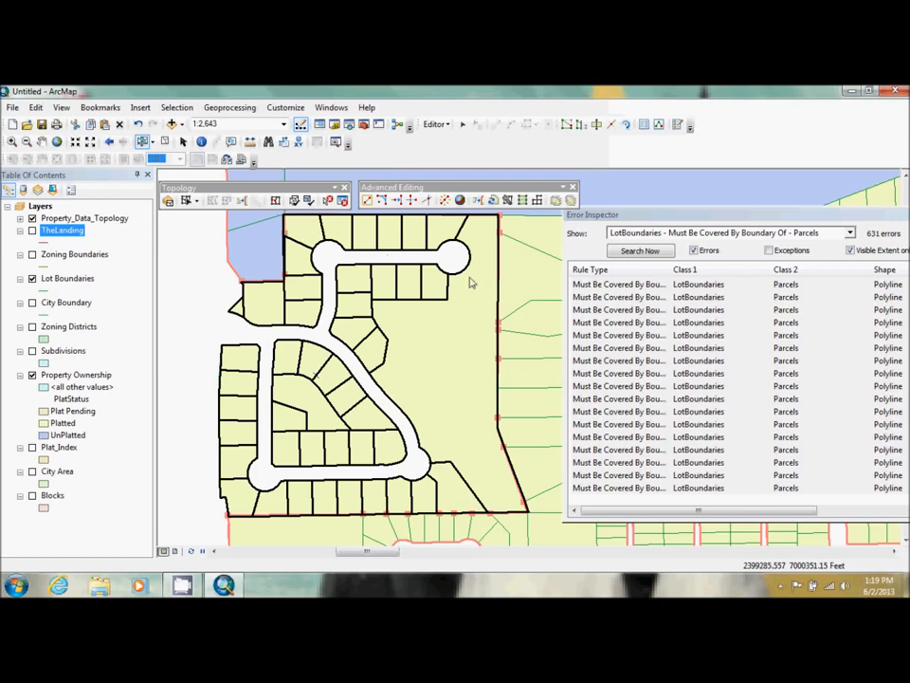
Step: Validate the topology in the current extent, then search again for the same lot boundary rule's errors and select the listed error
left_click(307, 201)
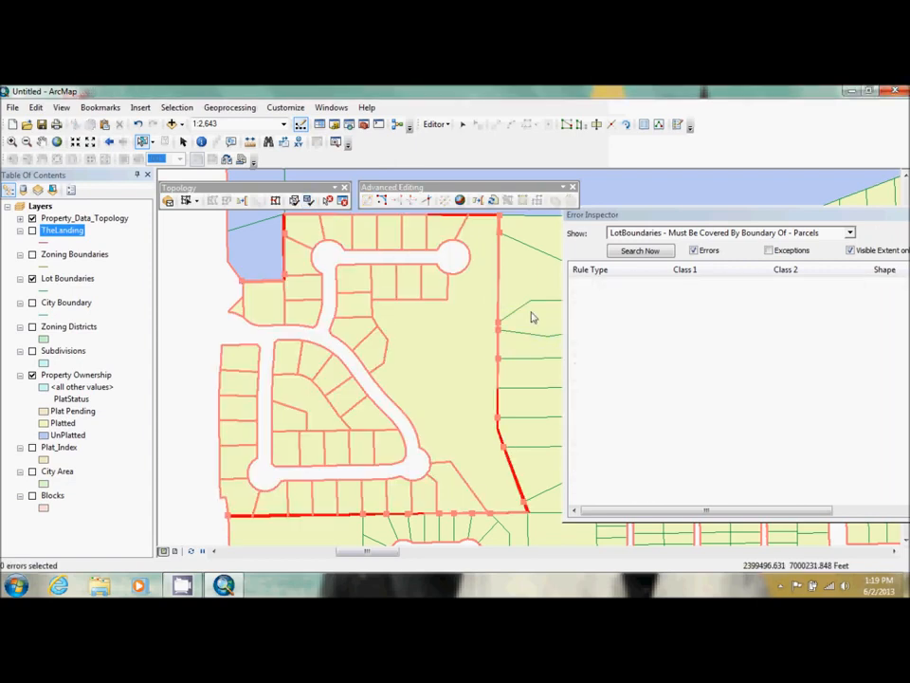
left_click(639, 250)
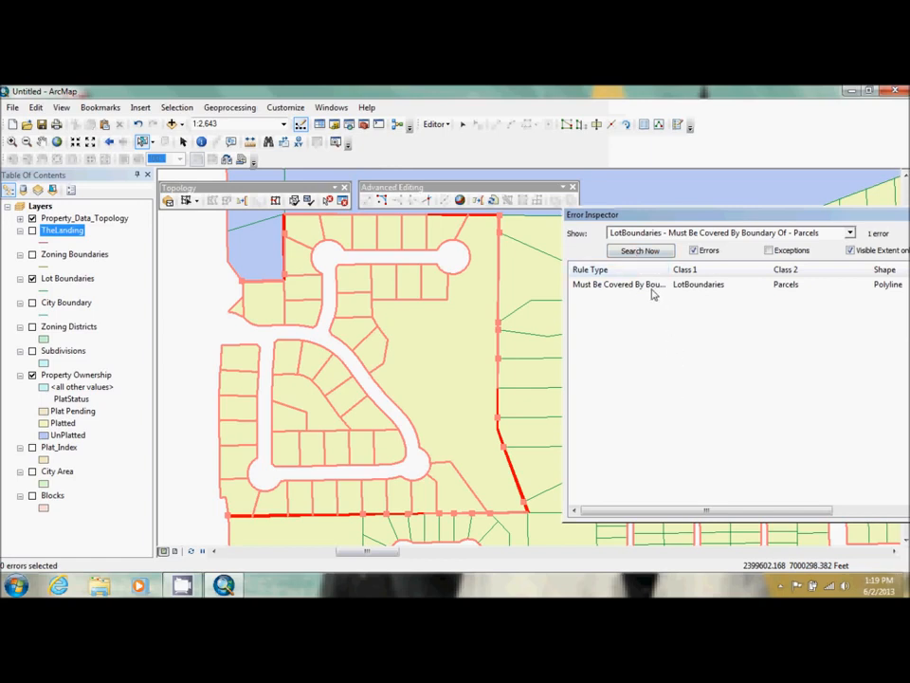
left_click(643, 285)
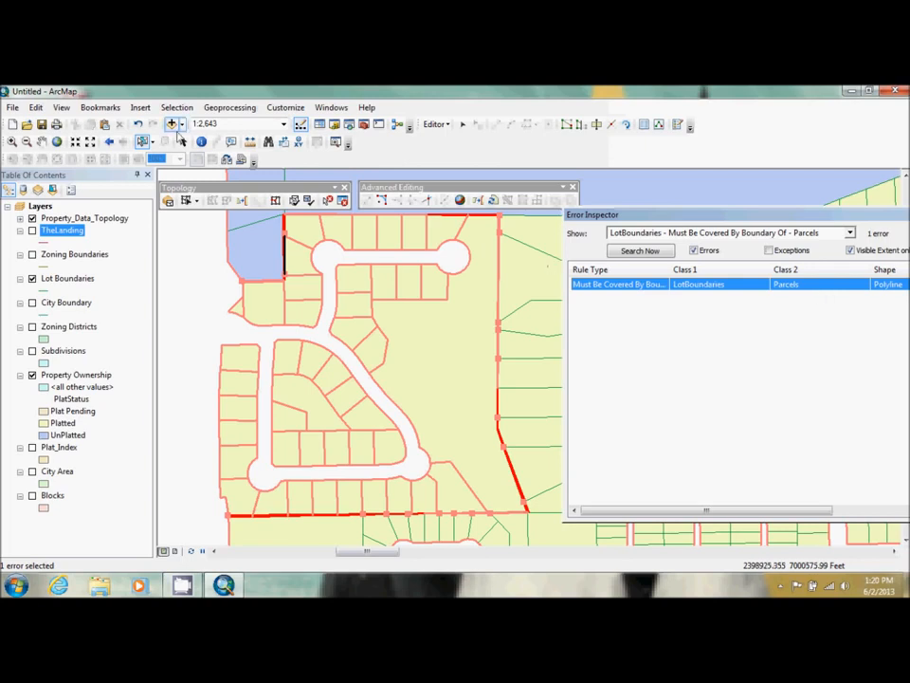
Step: Load the Topology7 bookmark file and zoom the map to that bookmark
left_click(94, 110)
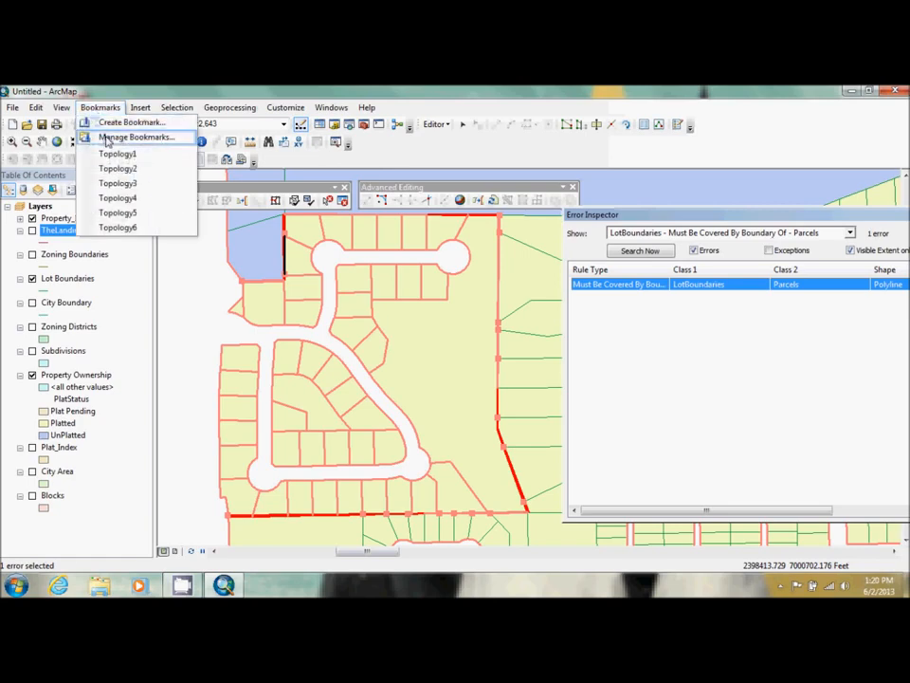
left_click(102, 135)
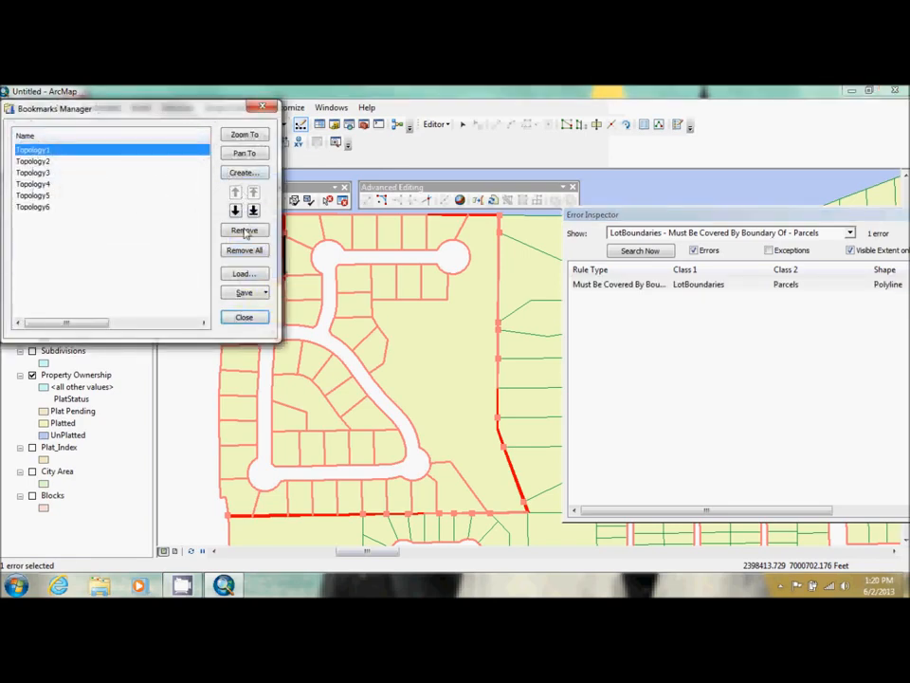
left_click(244, 274)
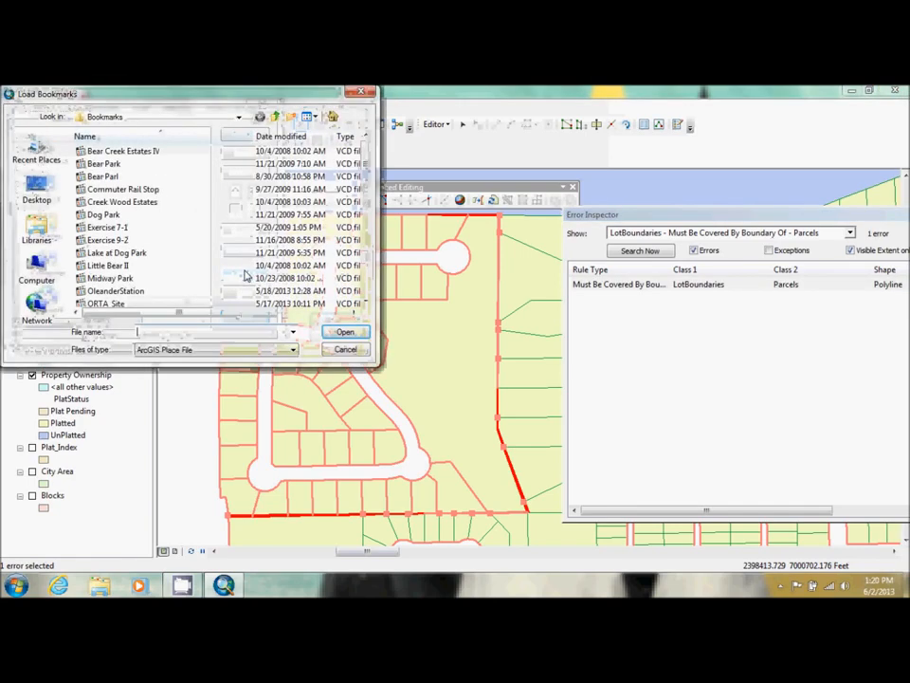
scroll(368, 183, "down", 5)
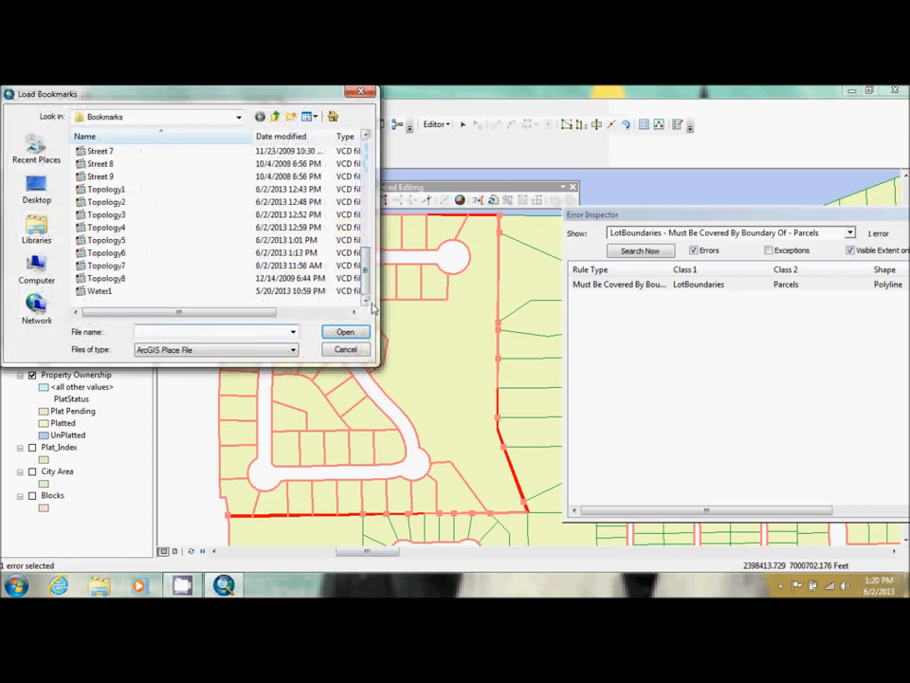
double_click(124, 276)
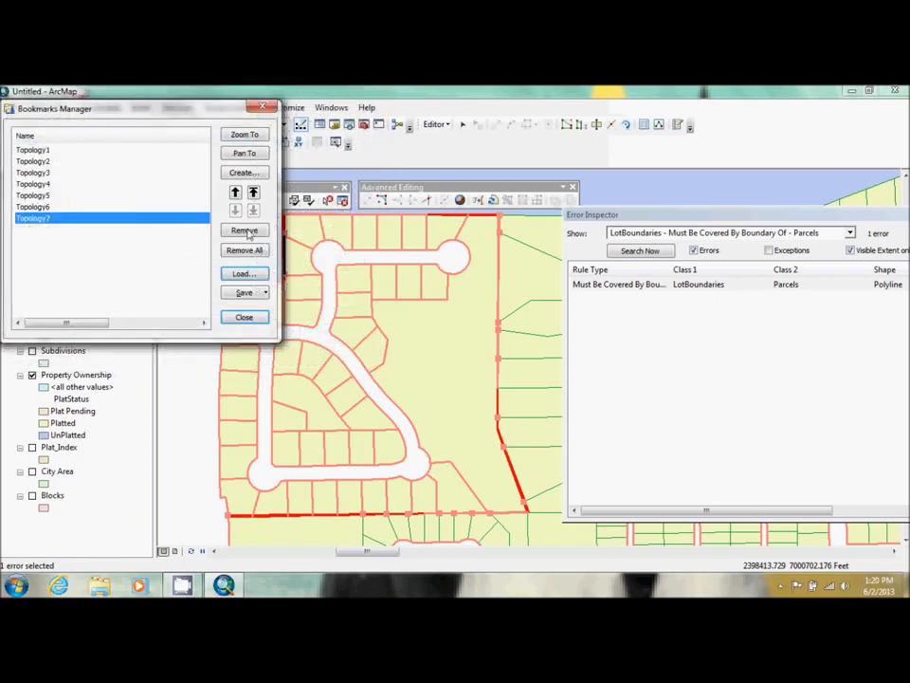
left_click(244, 135)
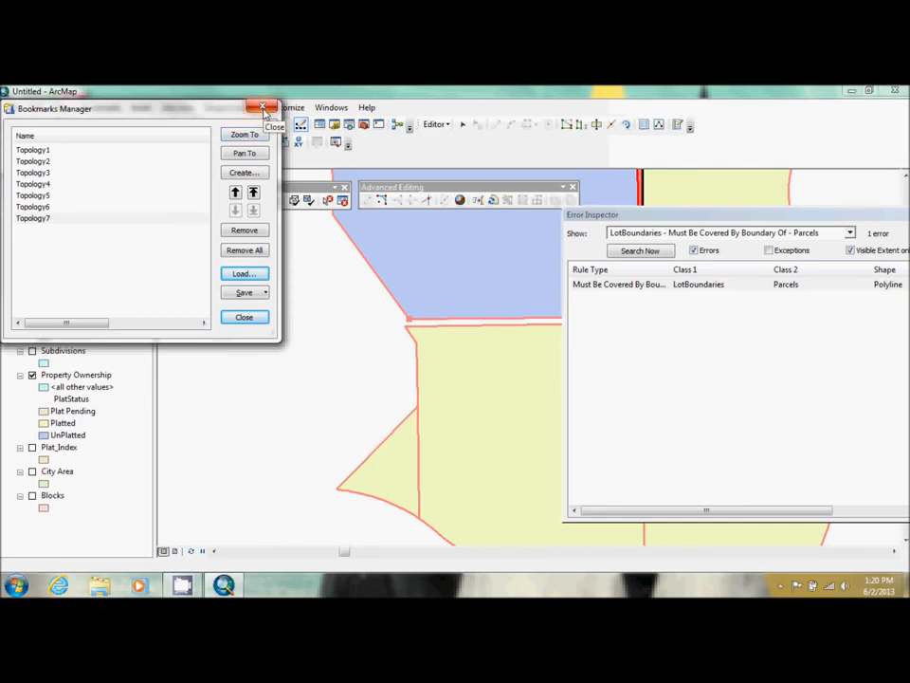
left_click(262, 107)
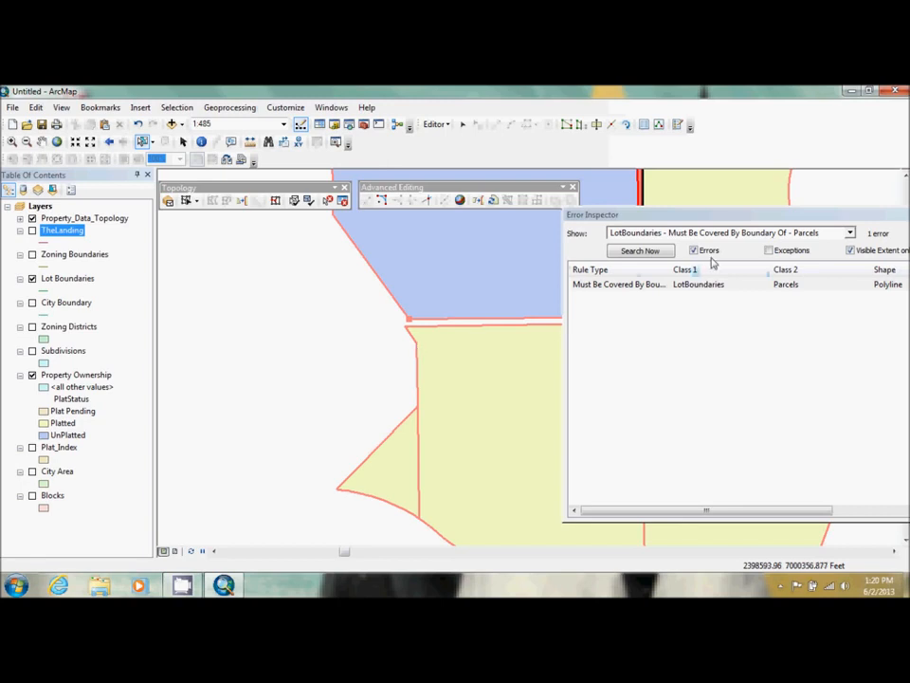
Step: Move the Error Inspector clear of the map and select the western edge of the platted lot below the UnPlatted parcel with the Topology Edit tool
left_click_drag(734, 217, 556, 549)
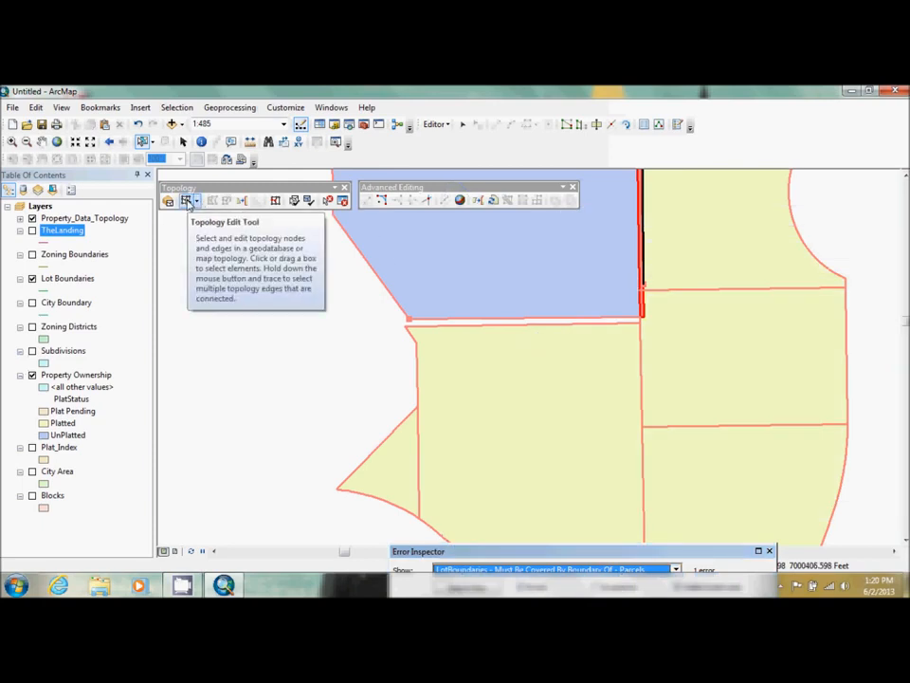
left_click(187, 202)
left_click(410, 338)
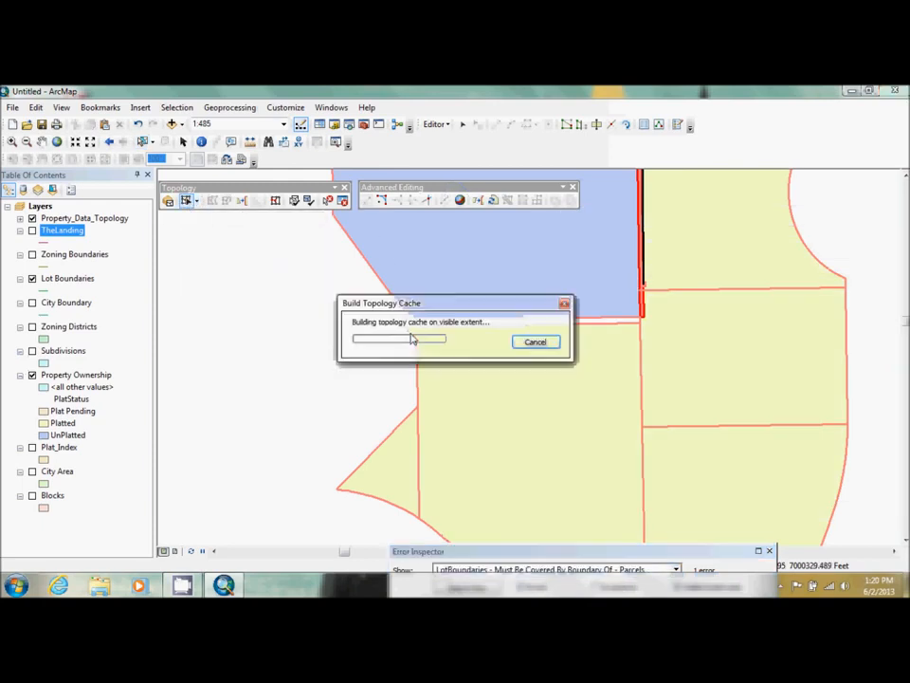
left_click(412, 342)
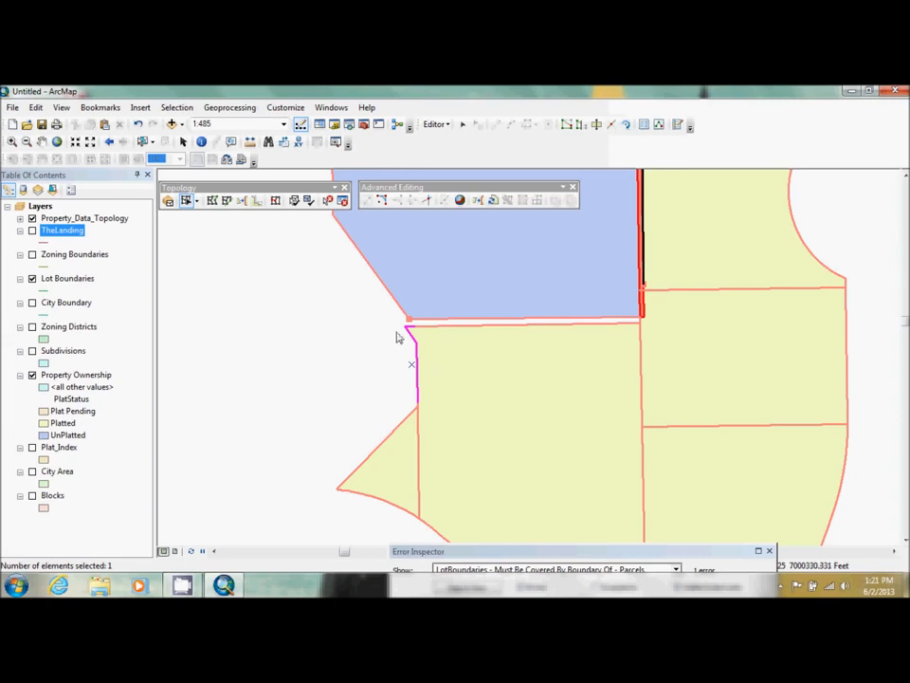
Step: Try moving the selected western lot edge slightly outward, and undo the move
left_click(414, 341)
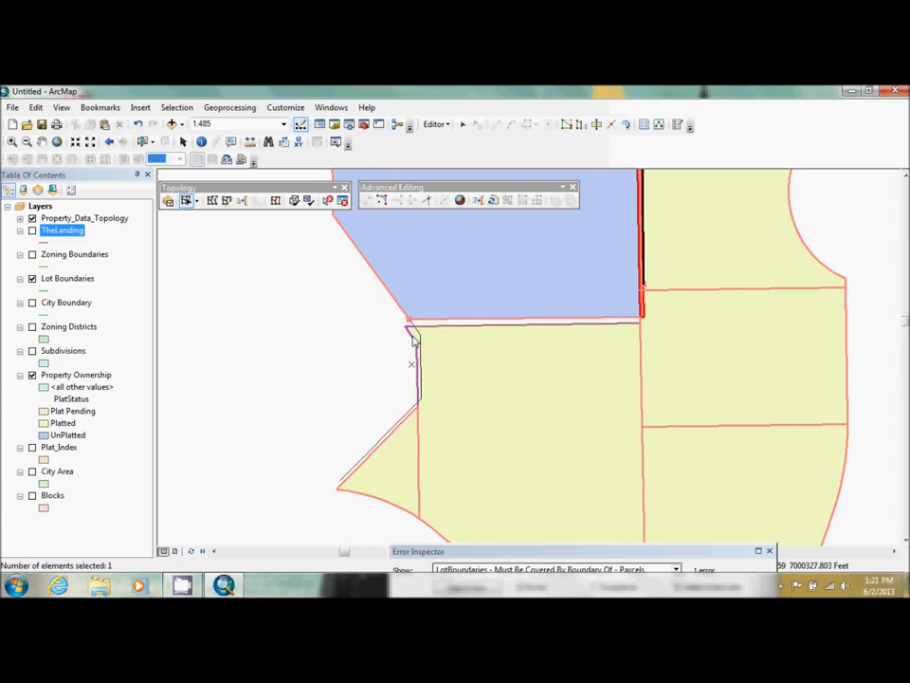
mouse_move(414, 342)
left_mouse_down()
mouse_move(418, 333)
mouse_move(401, 338)
left_mouse_up()
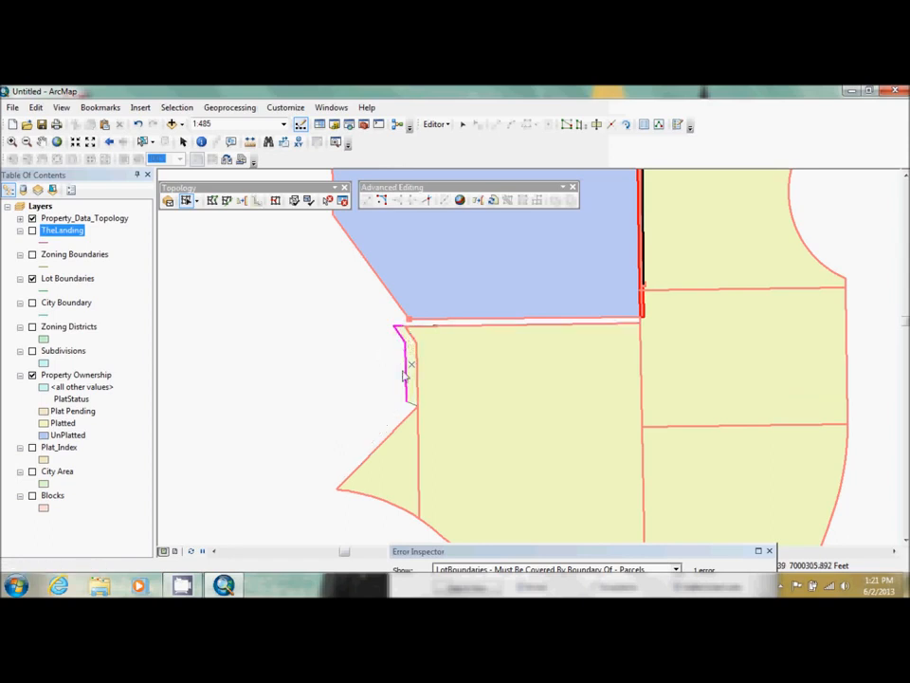
left_click(139, 124)
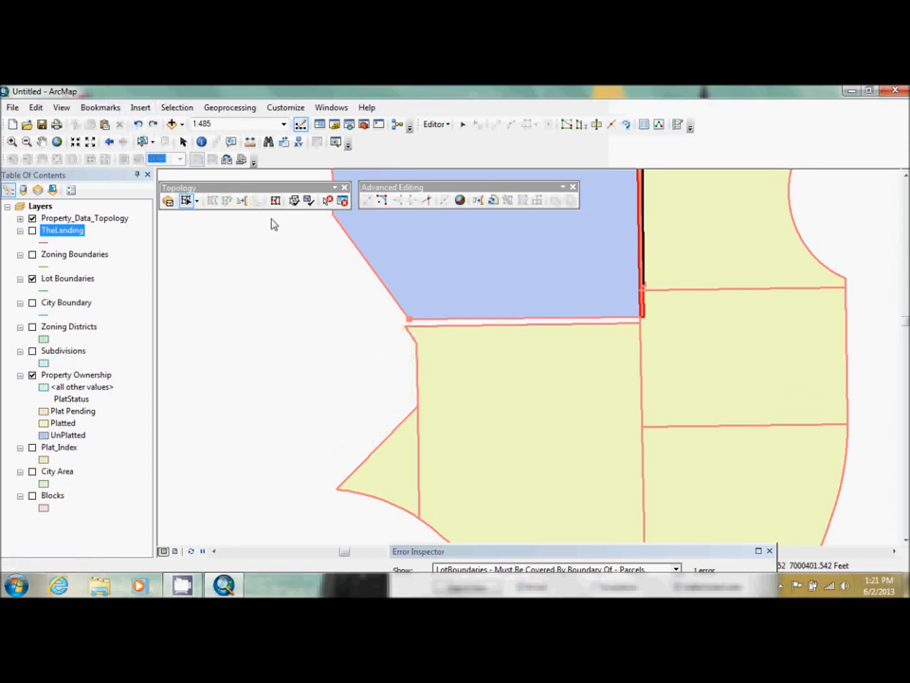
left_click(411, 339)
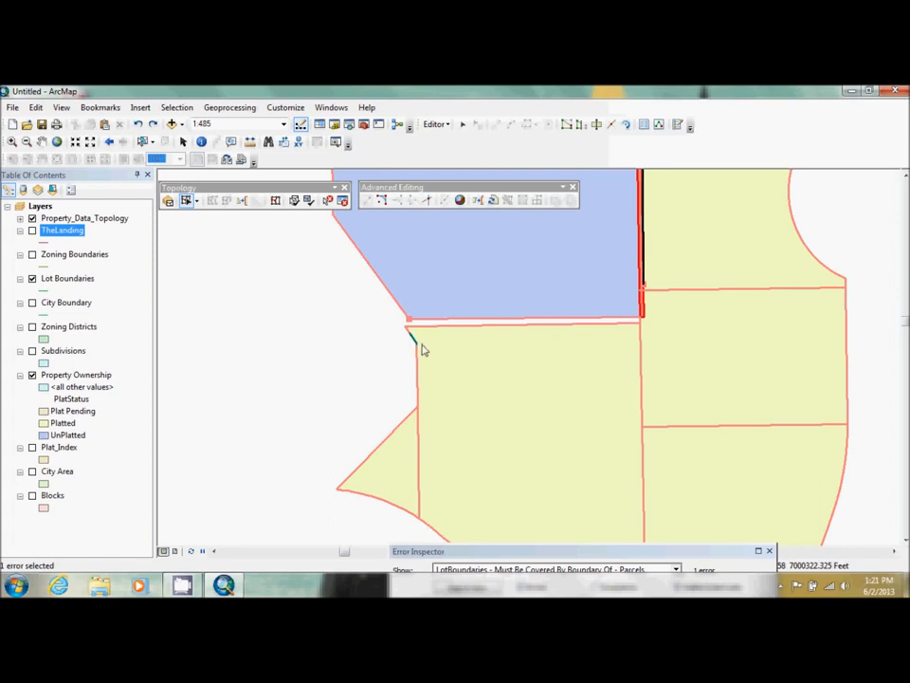
left_click(374, 359)
double_click(414, 353)
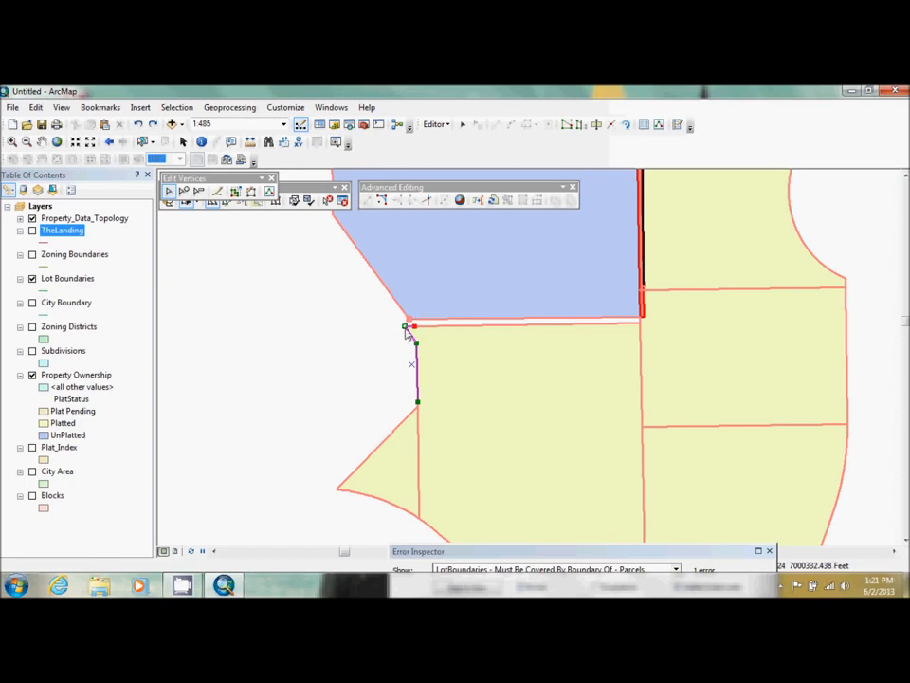
left_click(361, 349)
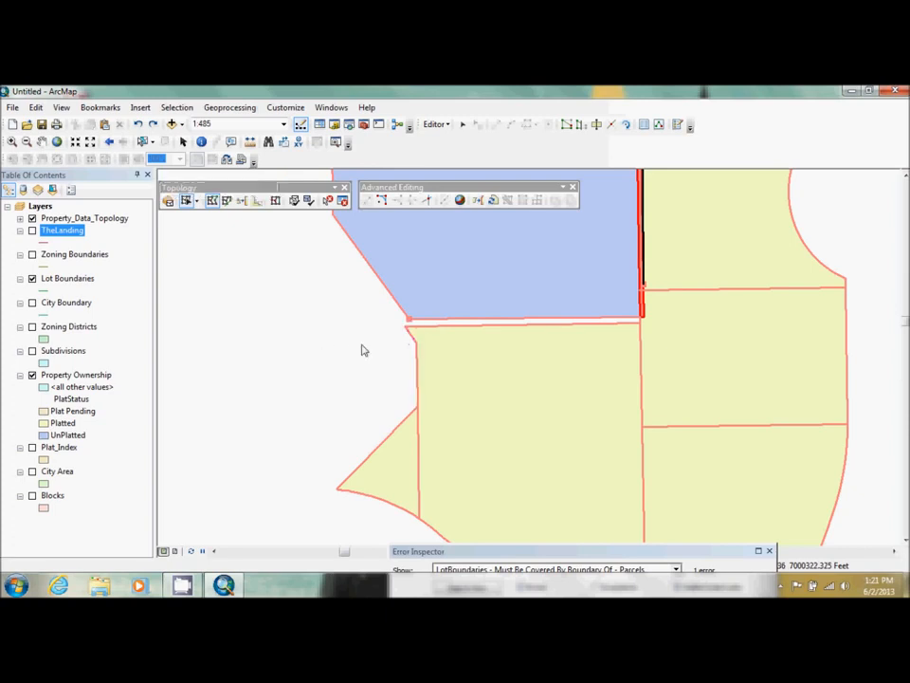
Step: Try moving the platted lot's western edge toward the UnPlatted parcel's southwestern corner with the Topology Edit tool, and undo the move
left_click(409, 332)
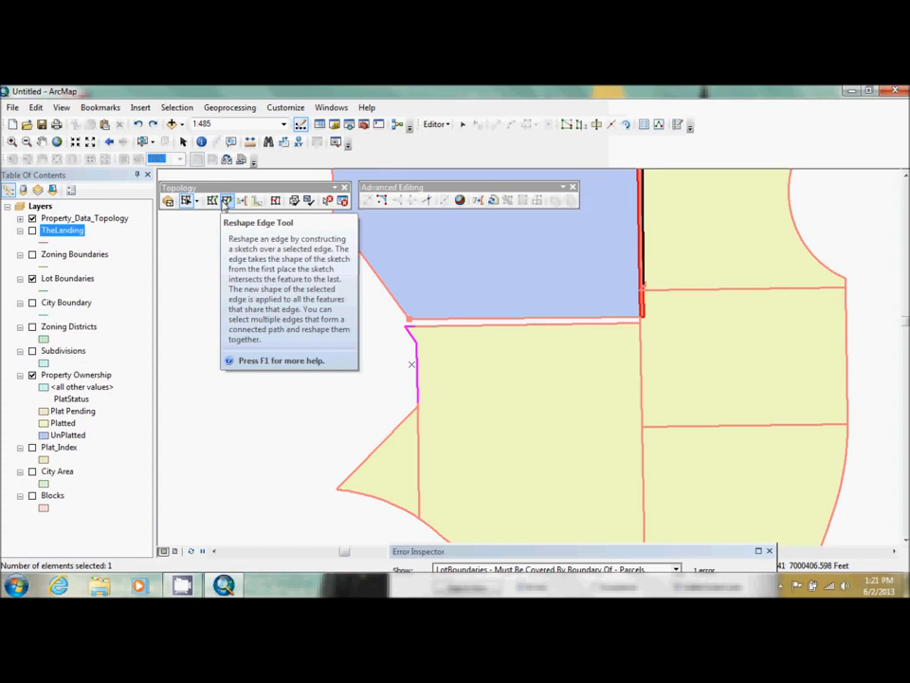
left_click(381, 352)
left_click(409, 332)
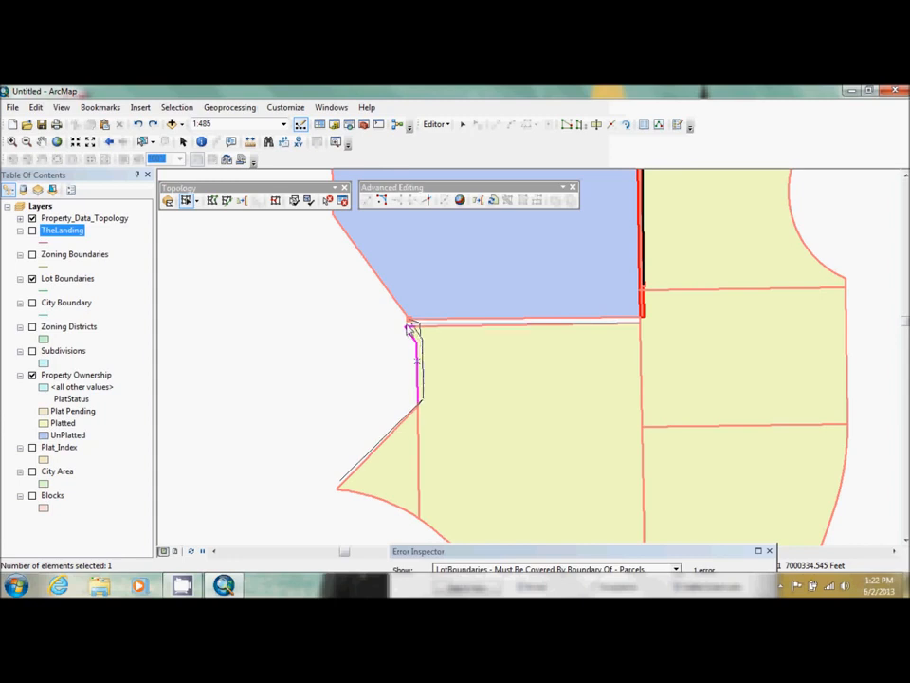
left_click_drag(407, 326, 406, 324)
left_click(139, 125)
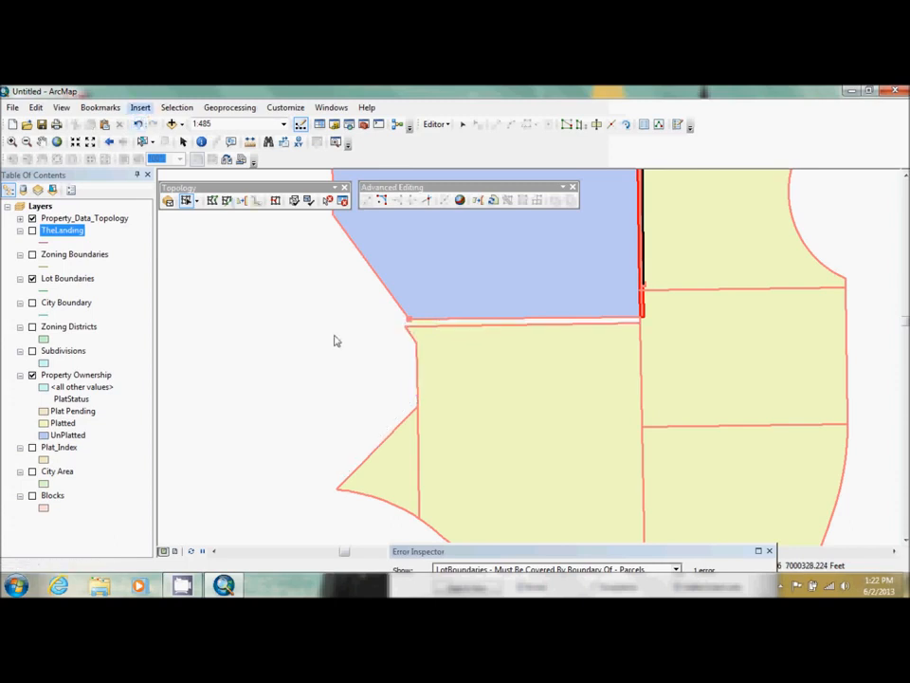
Step: Reselect the platted lot's western edge and try repositioning it by its upper tip to close the gap
left_click(409, 330)
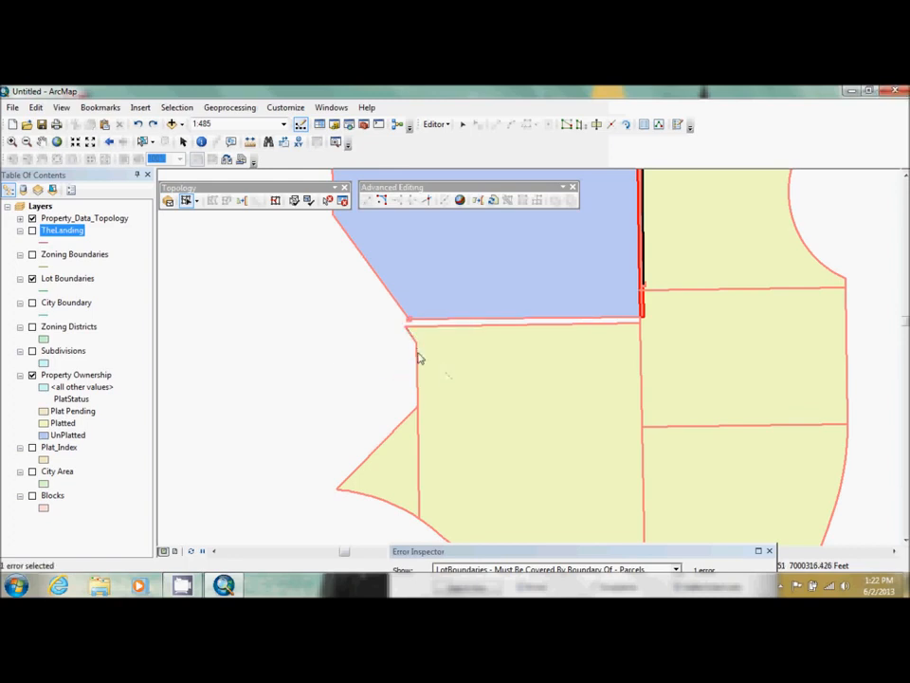
left_click(410, 332)
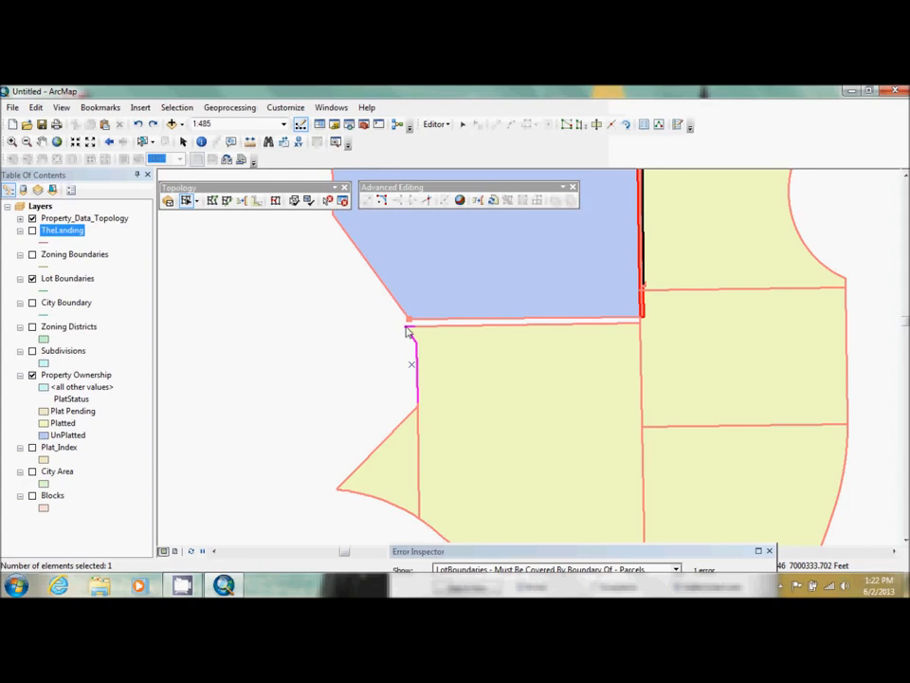
left_click(194, 201)
left_click(205, 218)
left_click_drag(407, 328, 407, 329)
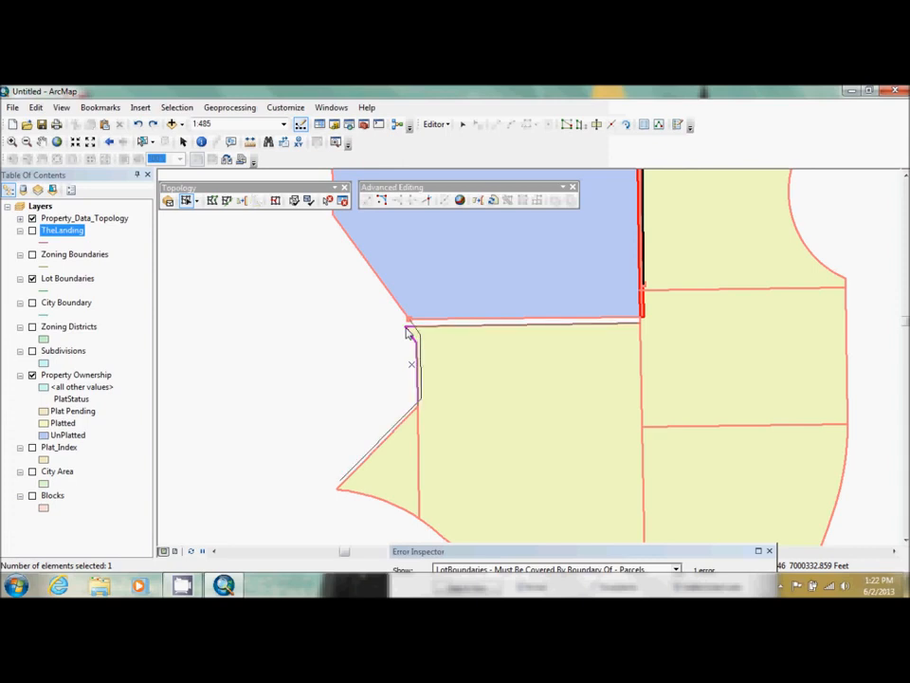
left_click_drag(407, 332, 407, 332)
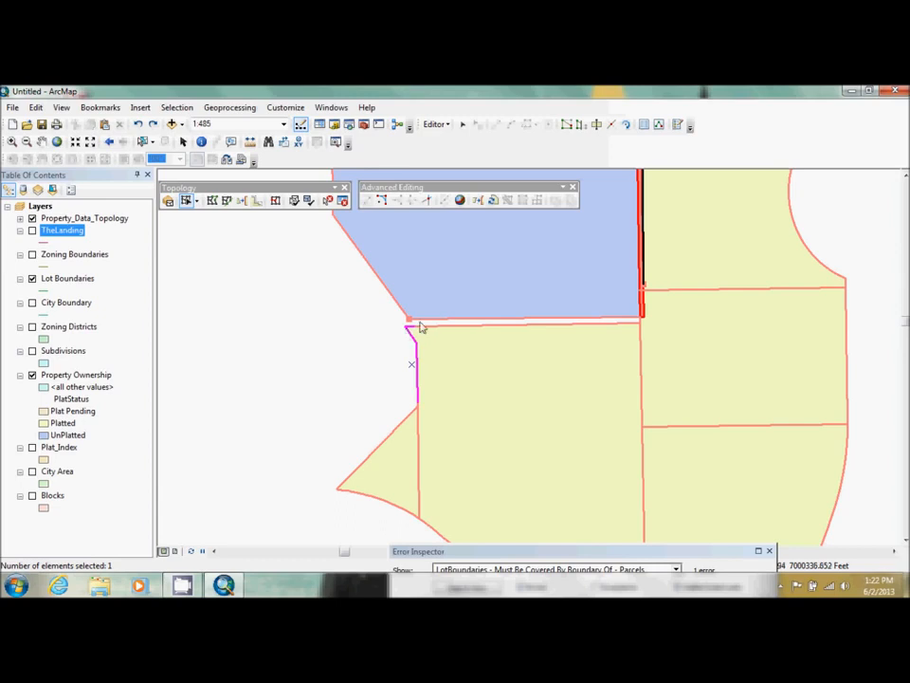
Step: Try shifting the lot's western edge up and inward beside the UnPlatted parcel's corner node, and undo the shift
left_click(409, 323)
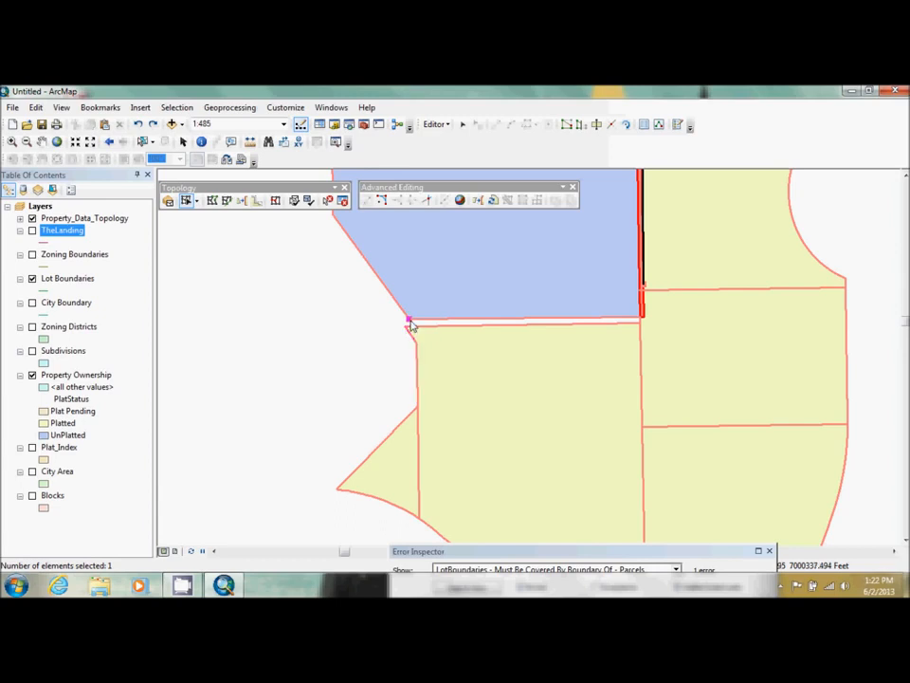
left_click(410, 335)
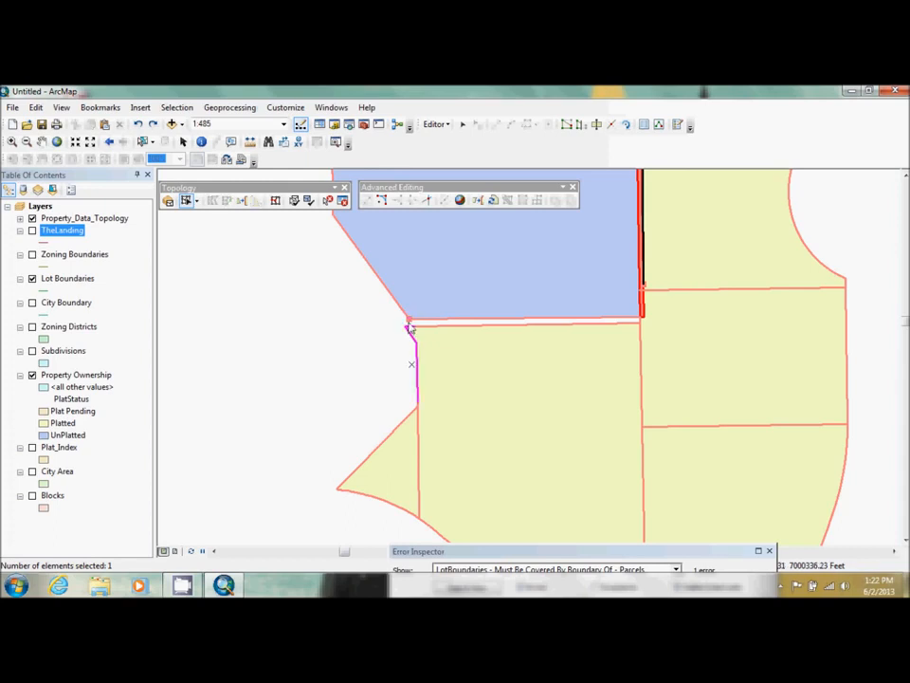
left_click(410, 323)
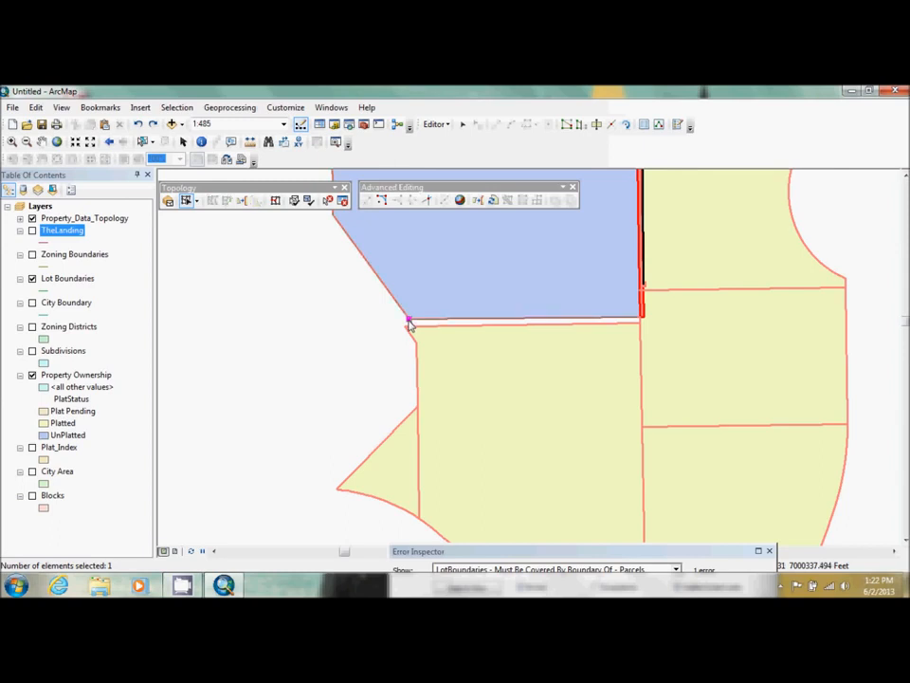
left_click(408, 332)
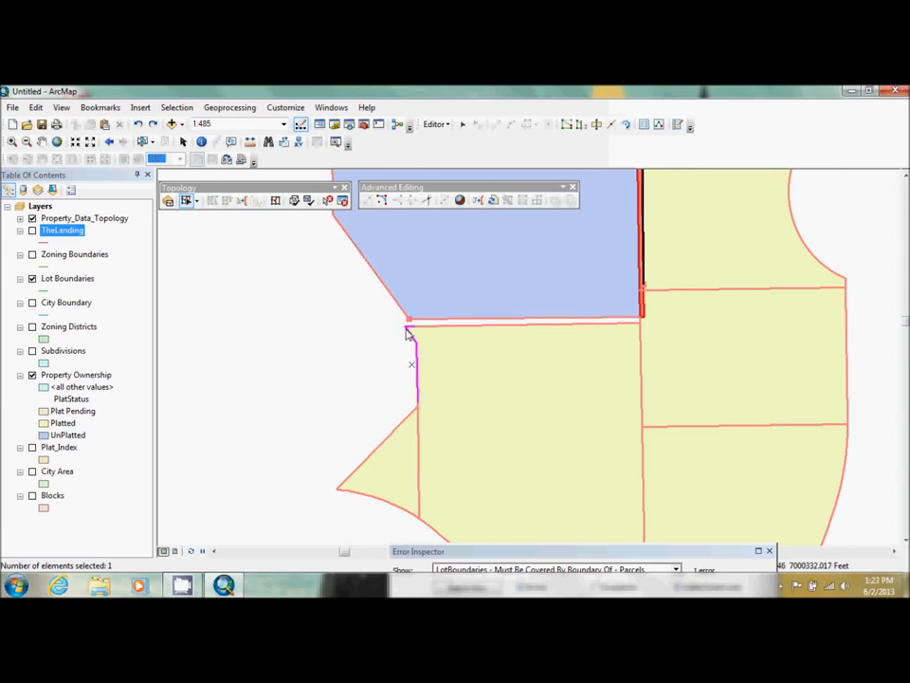
left_click_drag(408, 332, 410, 329)
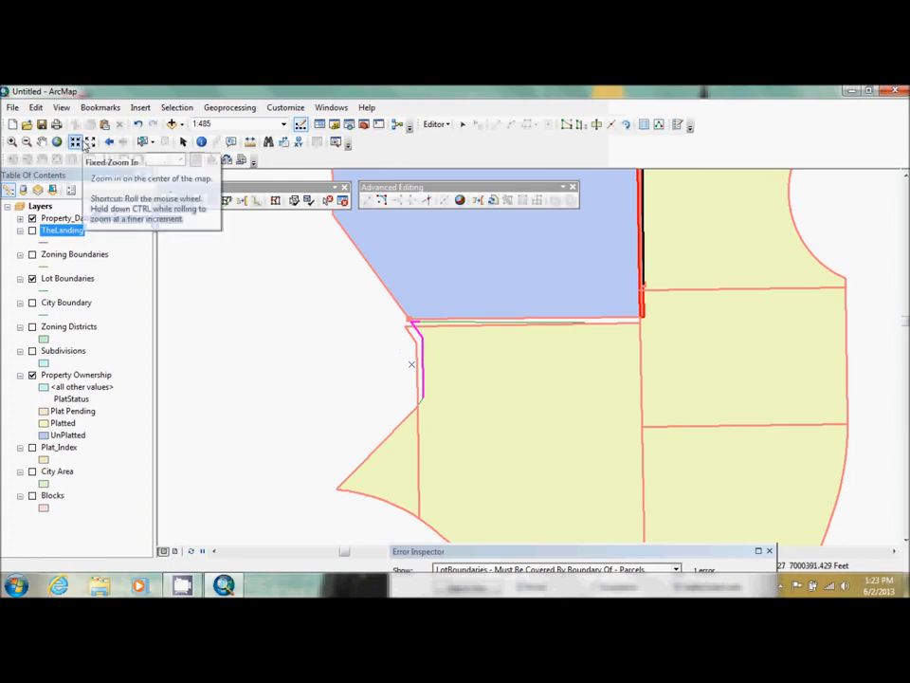
left_click(126, 127)
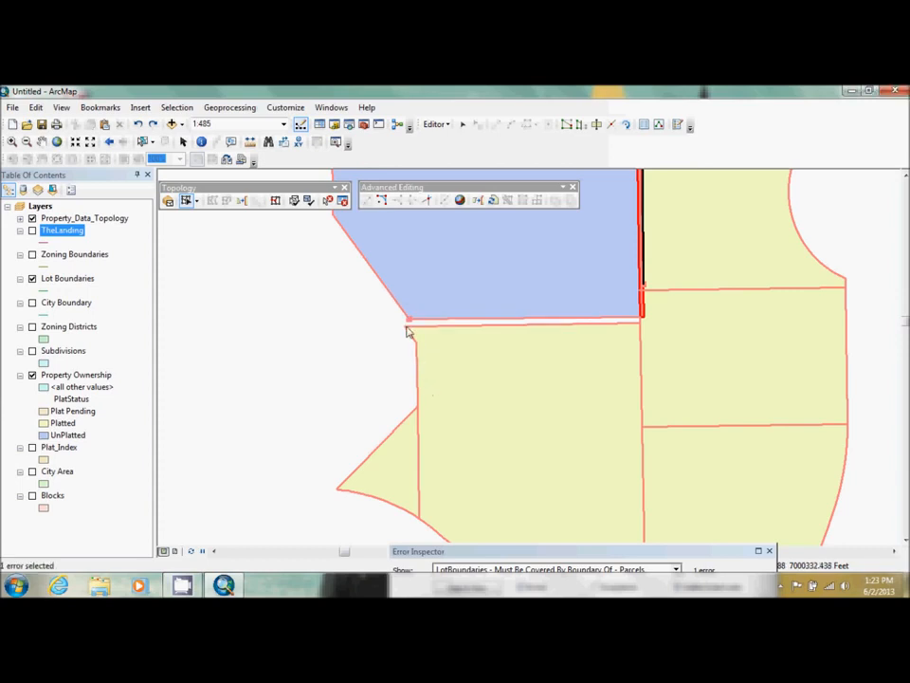
Step: Try snapping the western edge's upper-left vertex to the Lot Boundaries endpoint at the UnPlatted corner and validating the extent, and undo the edit
left_click(410, 337)
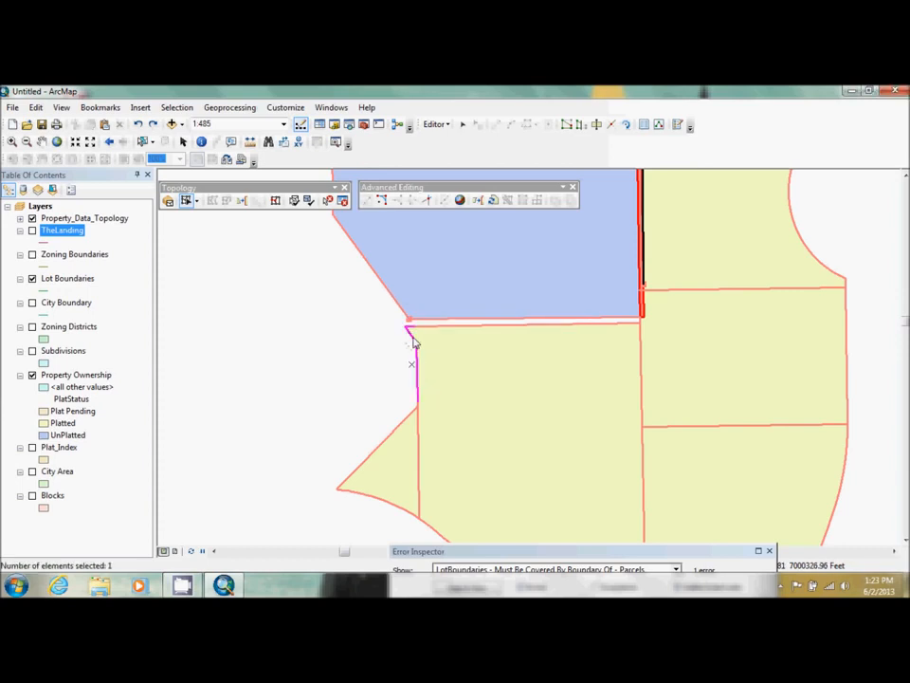
left_click_drag(412, 339, 413, 342)
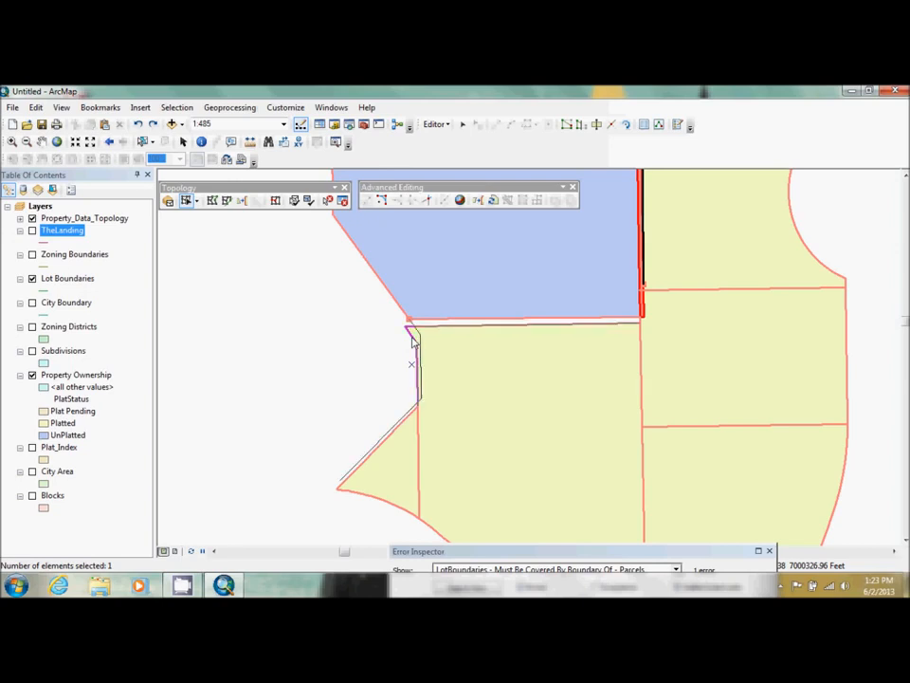
double_click(412, 341)
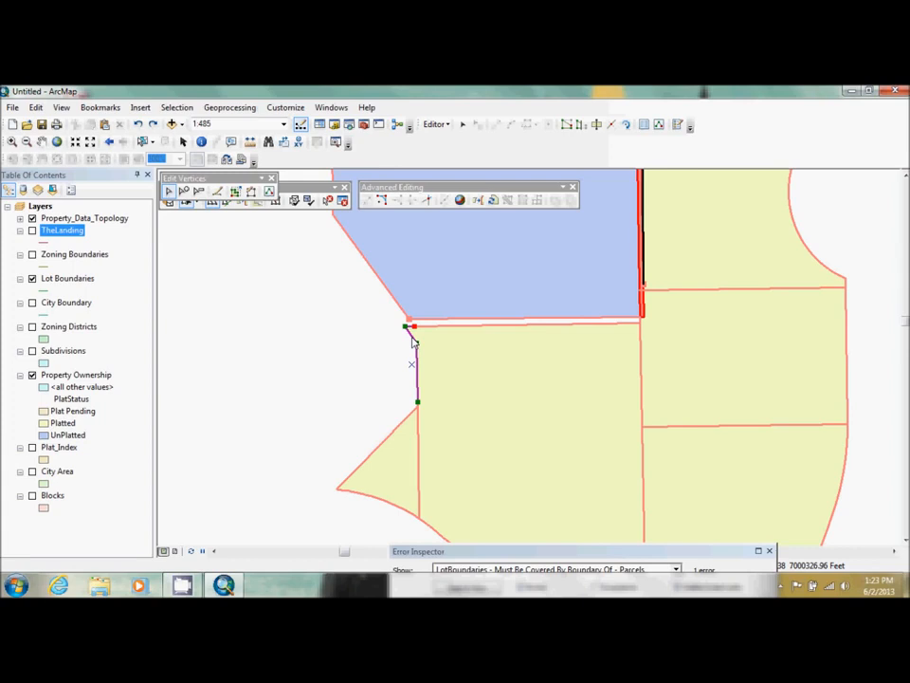
left_click(271, 179)
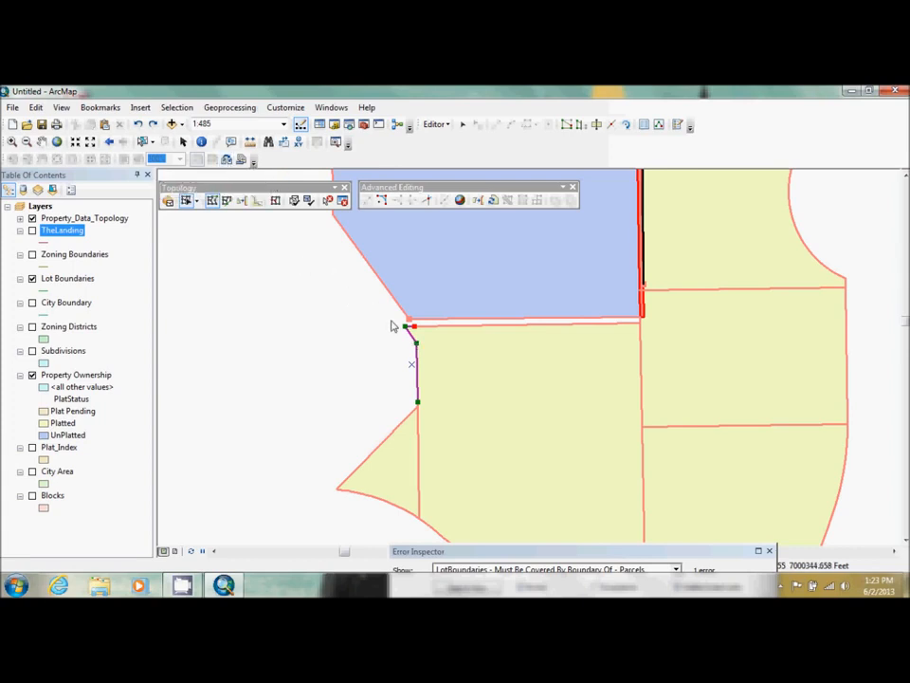
left_click_drag(405, 326, 409, 318)
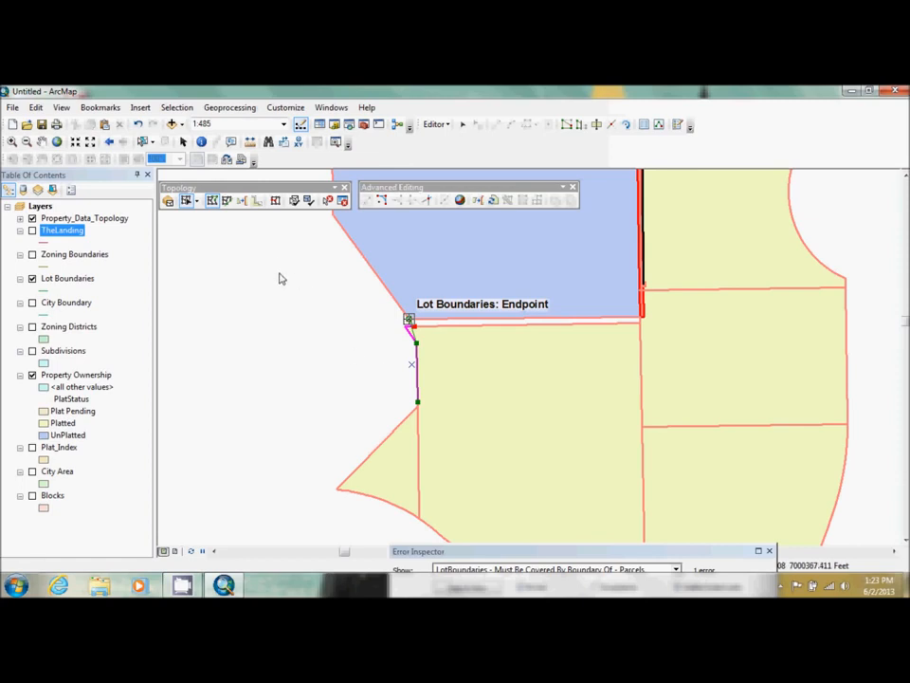
left_click(324, 351)
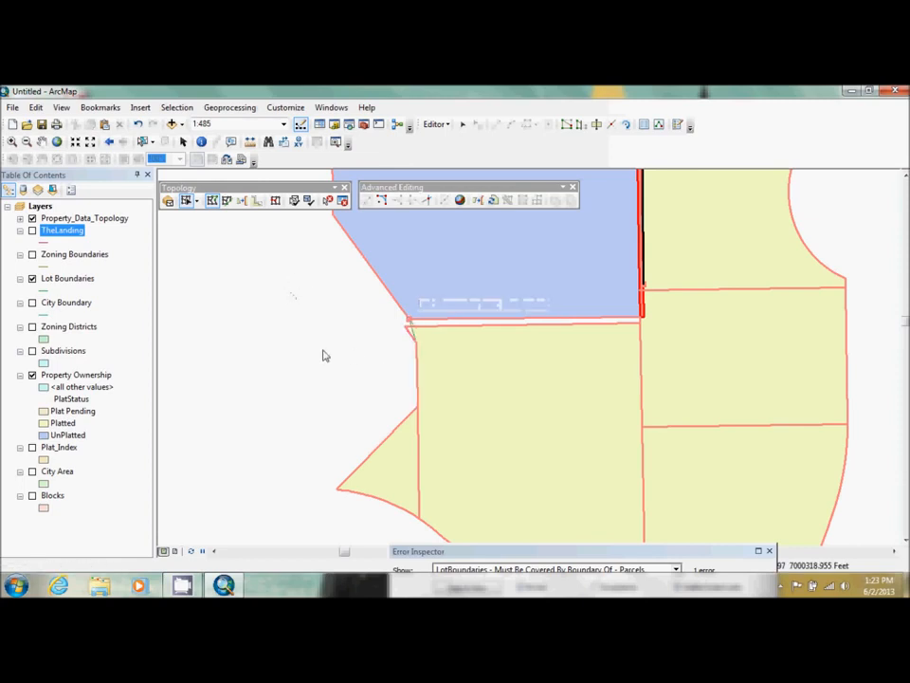
left_click(308, 201)
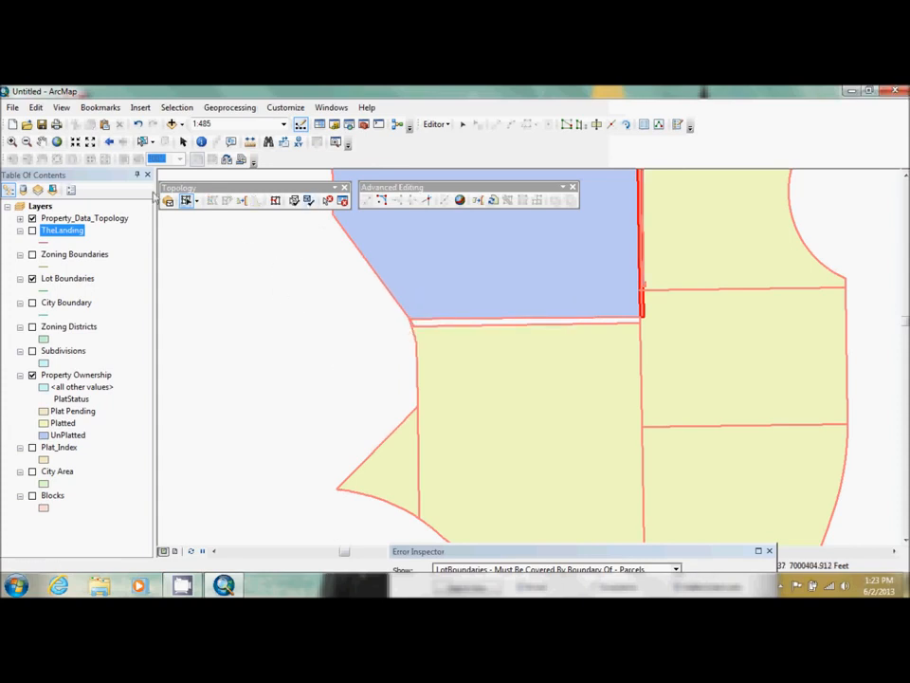
left_click(138, 126)
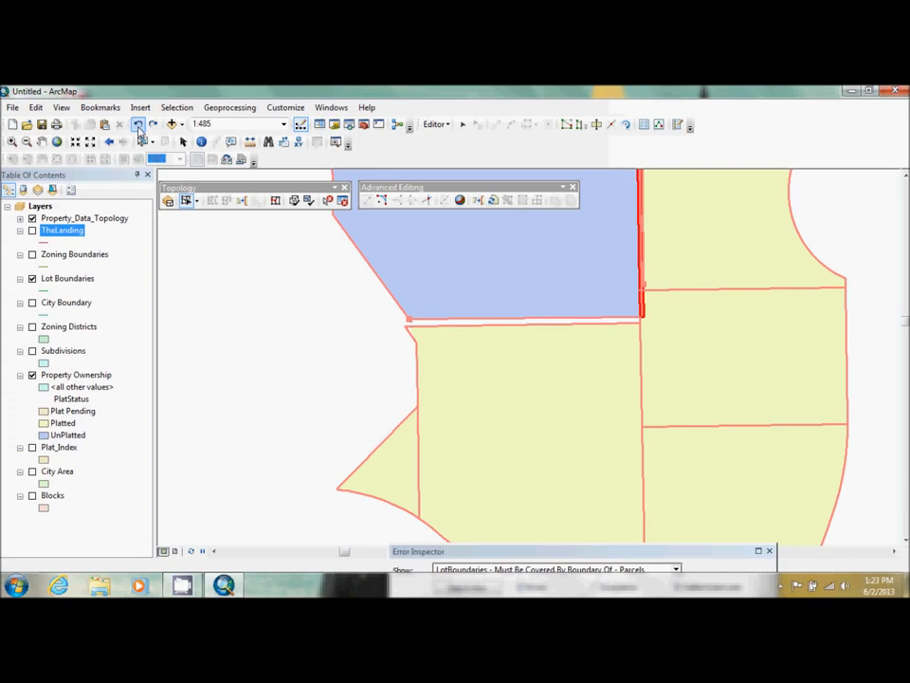
Step: Try moving the platted lot's western edge slightly inward, and undo that move
left_click(413, 344)
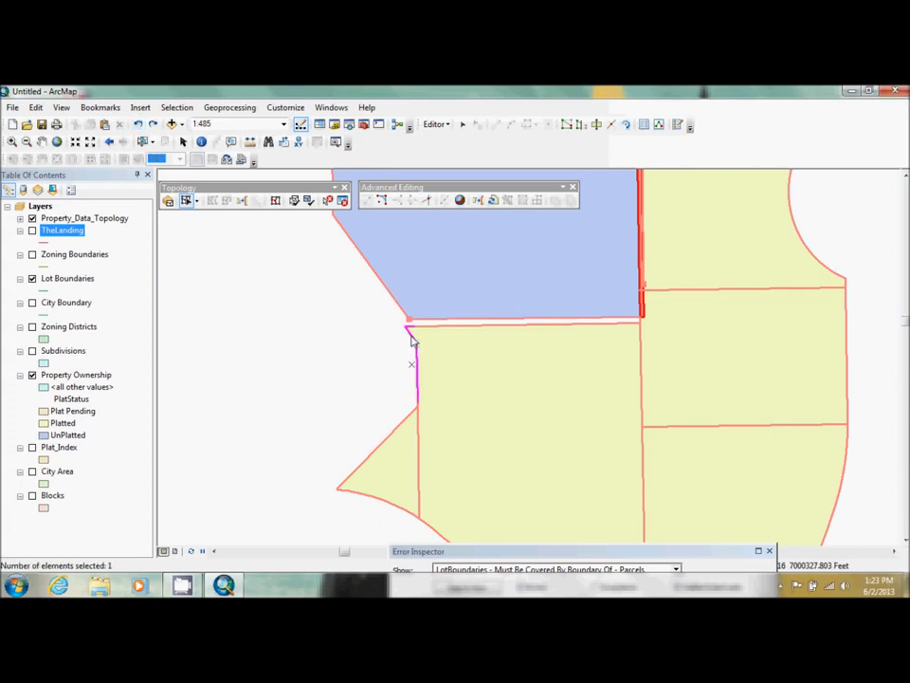
left_click_drag(413, 341, 412, 340)
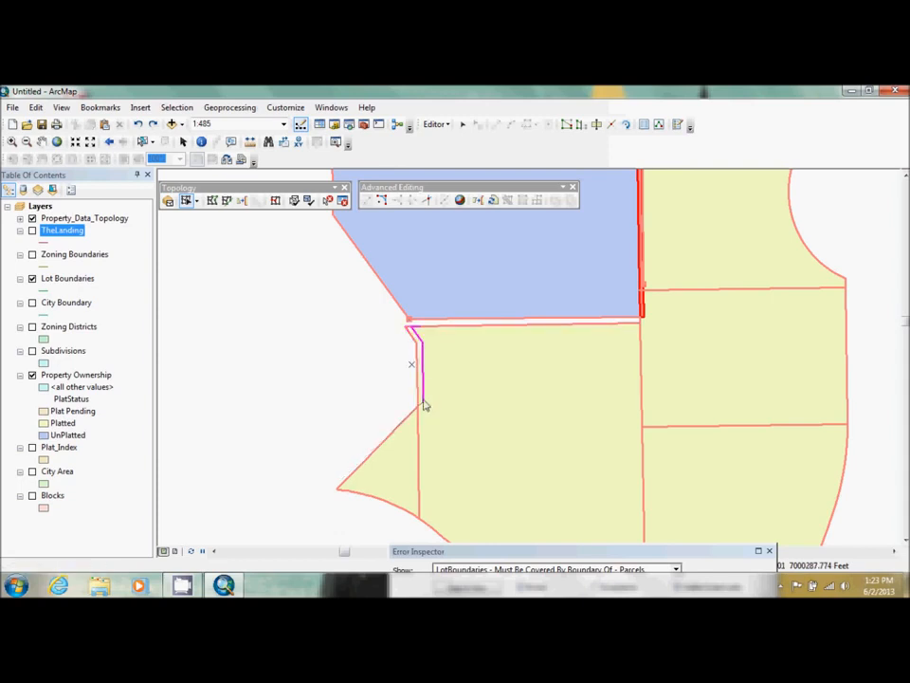
left_click(269, 247)
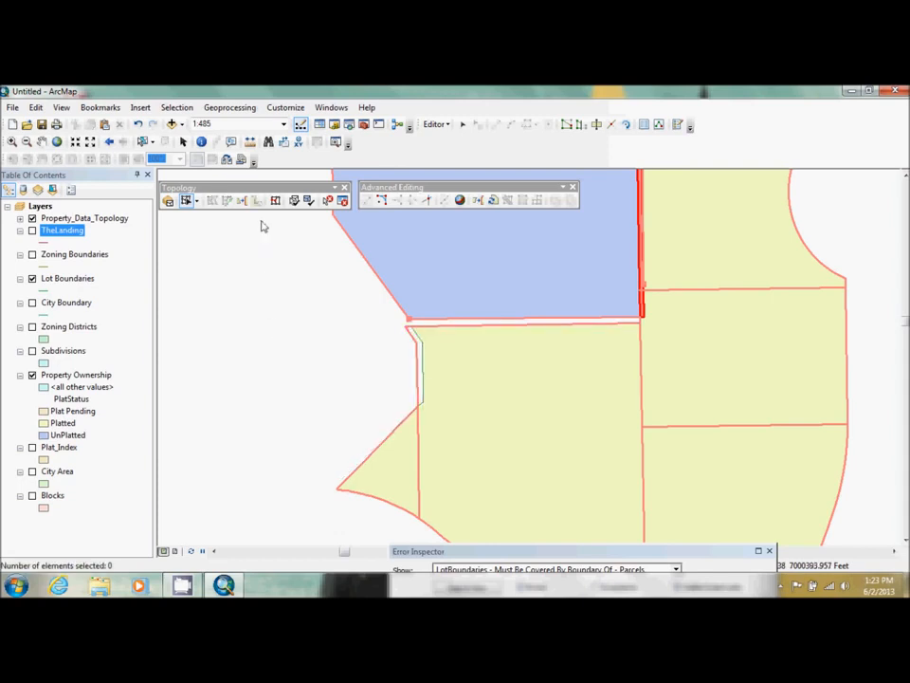
left_click(138, 124)
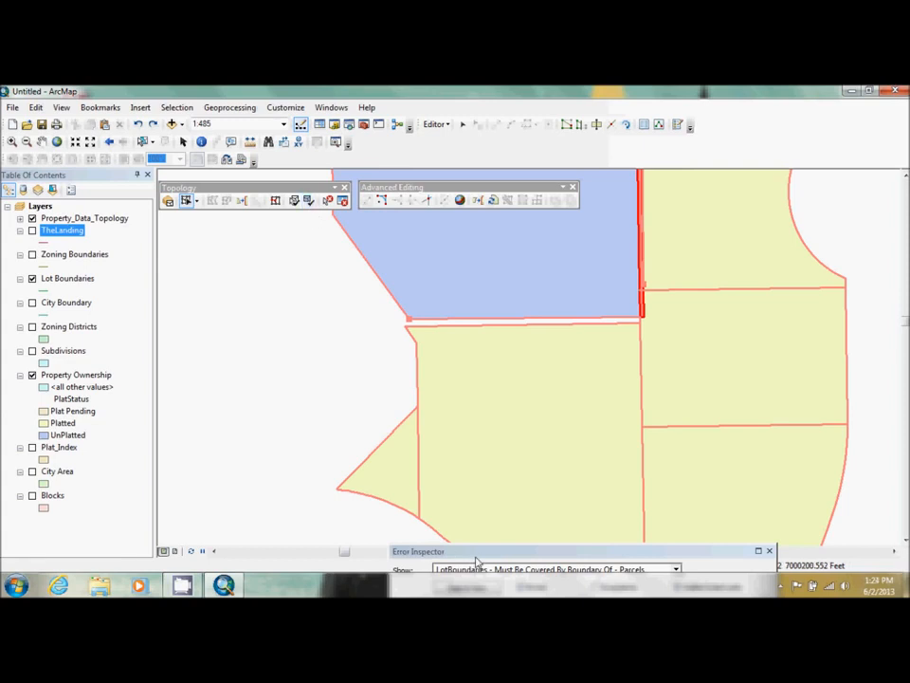
Step: Bring the Error Inspector fully back into view and return the map to the bookmarked area
left_click_drag(477, 553, 615, 191)
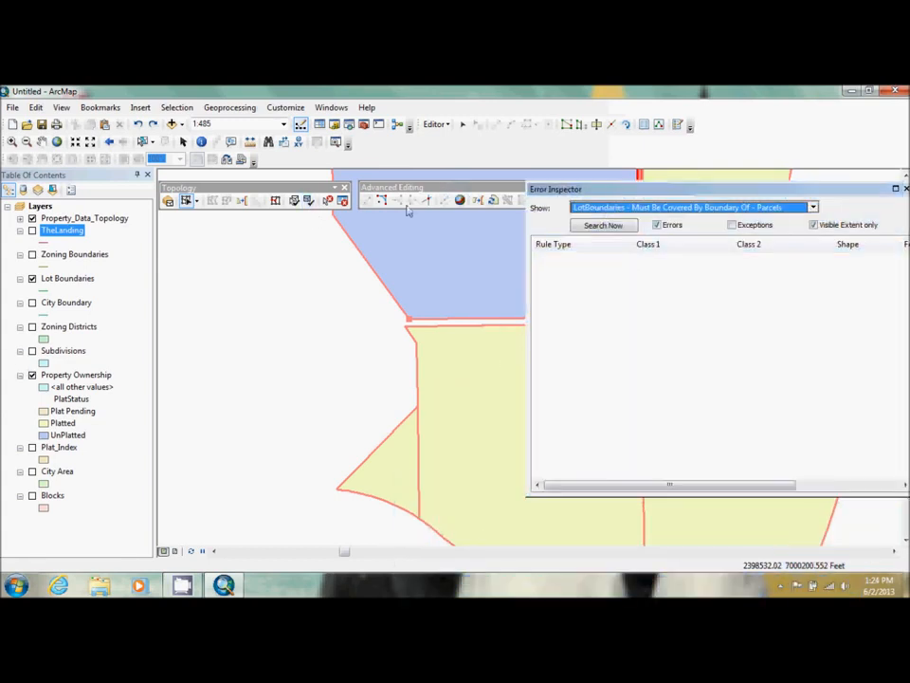
left_click(99, 107)
left_click(124, 245)
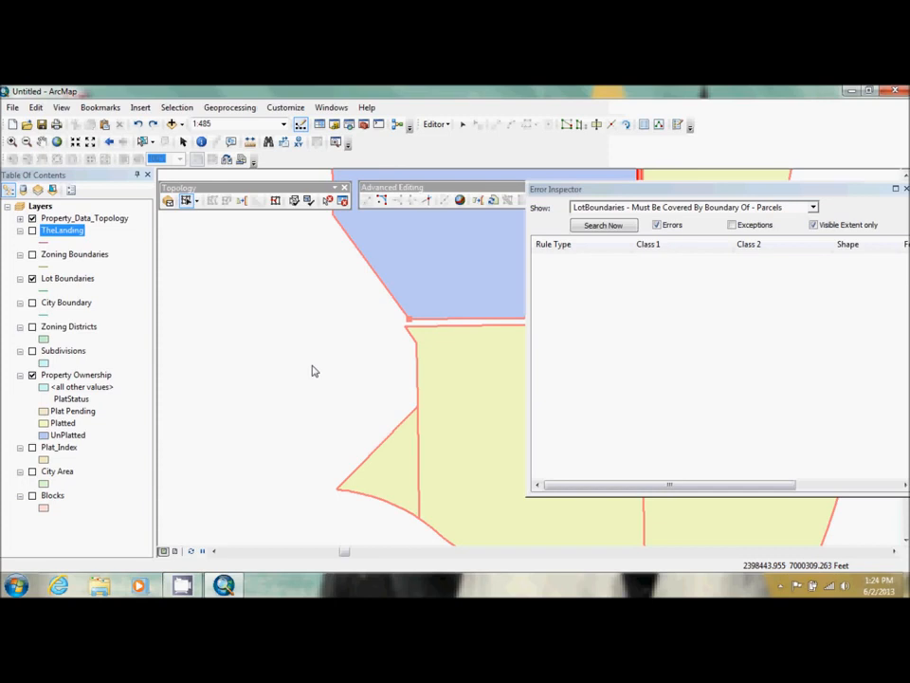
Step: Move the lot's western edge so its tip meets the UnPlatted parcel's southwestern corner, and validate the topology in the current extent
left_click(413, 341)
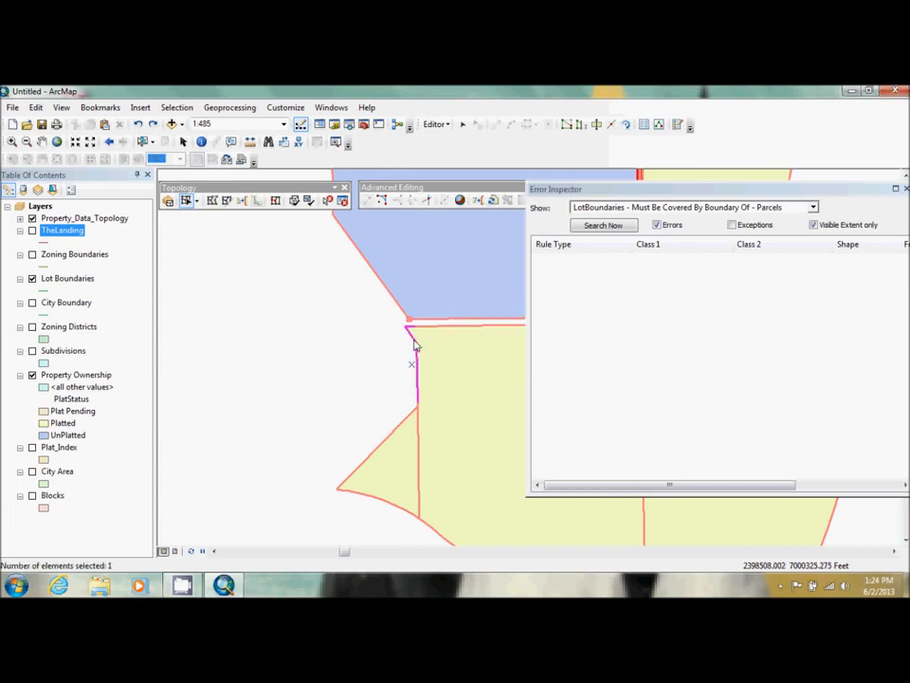
left_click_drag(415, 342, 415, 343)
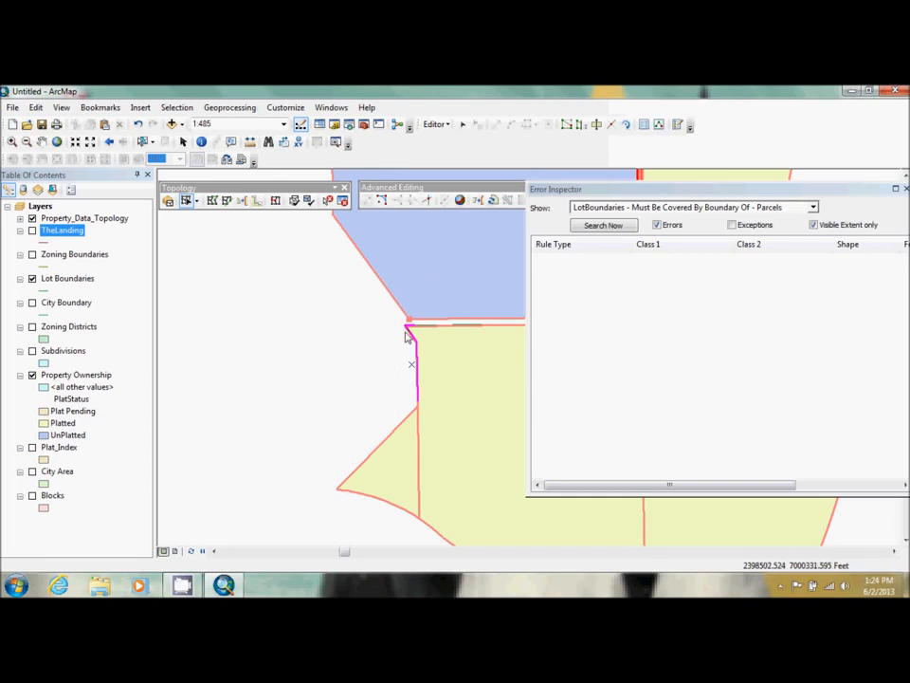
mouse_move(408, 328)
left_mouse_down()
mouse_move(412, 320)
mouse_move(417, 328)
mouse_move(407, 335)
mouse_move(415, 330)
left_mouse_up()
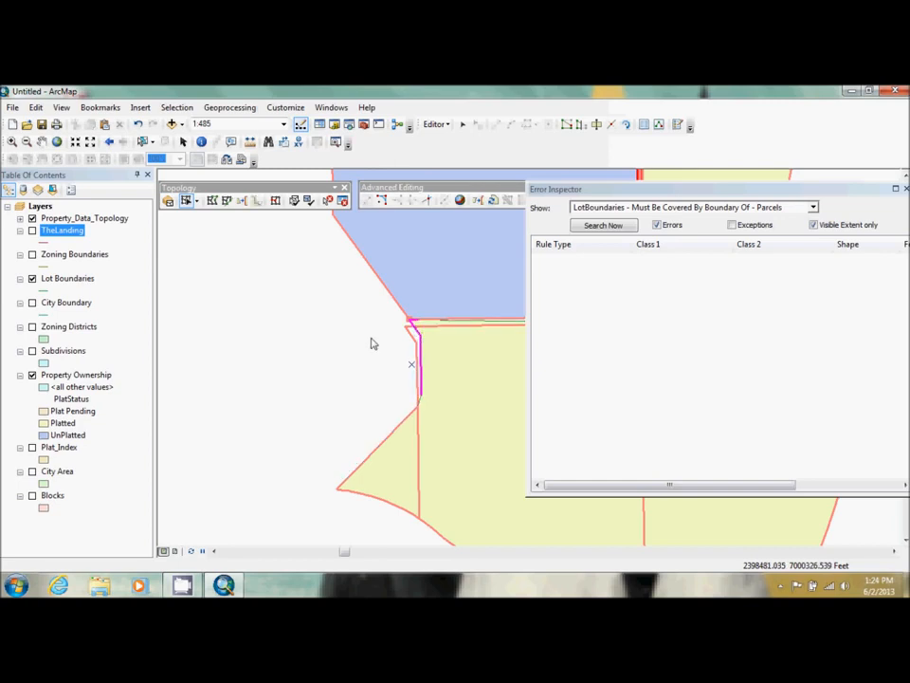
left_click(316, 339)
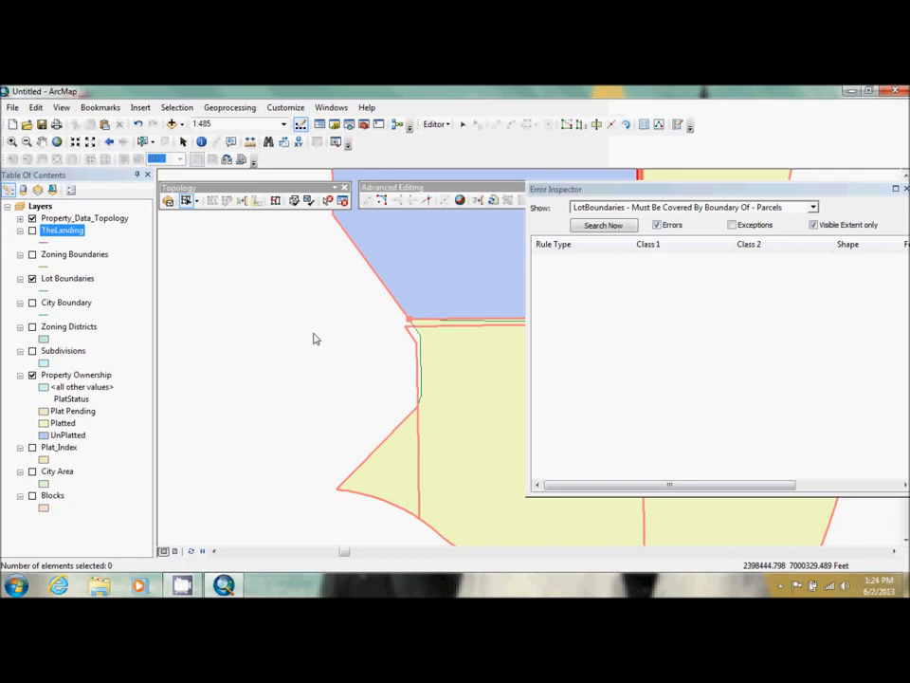
left_click(309, 201)
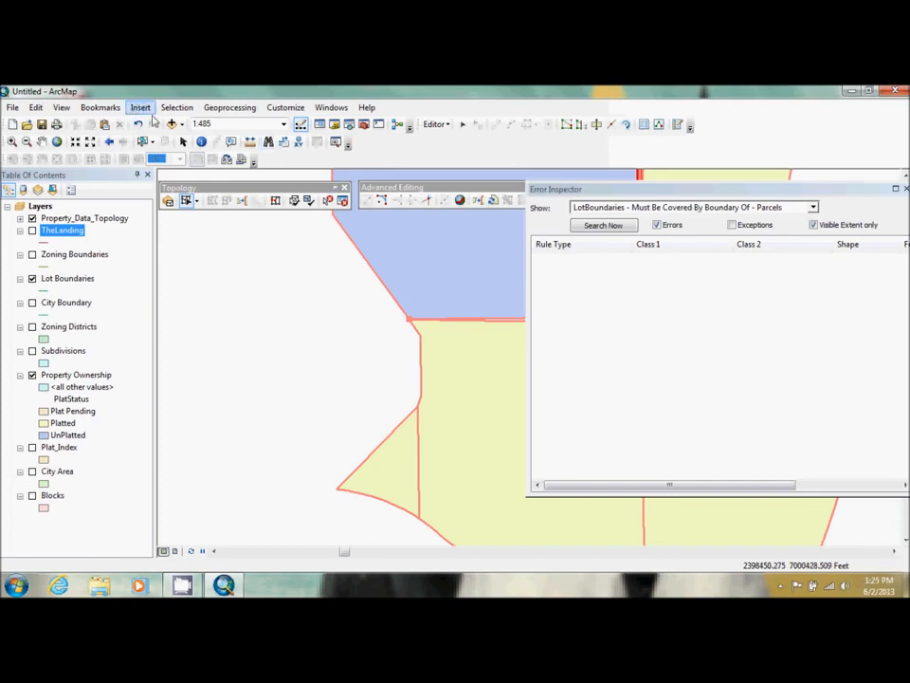
Step: Undo the last validation and the western-edge move, and return the map to the Topology7 bookmark
left_click(139, 126)
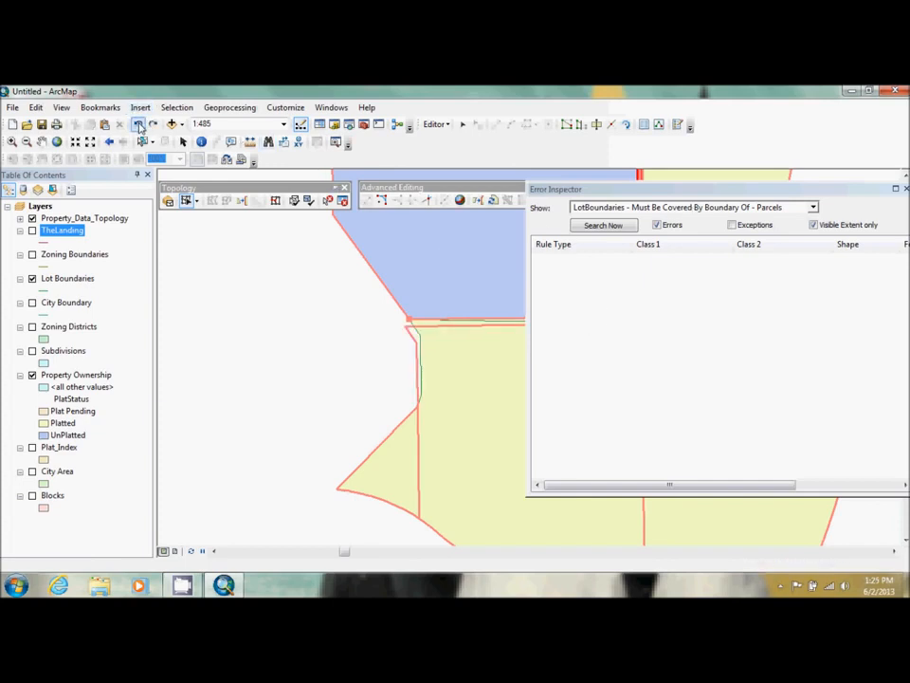
left_click(139, 126)
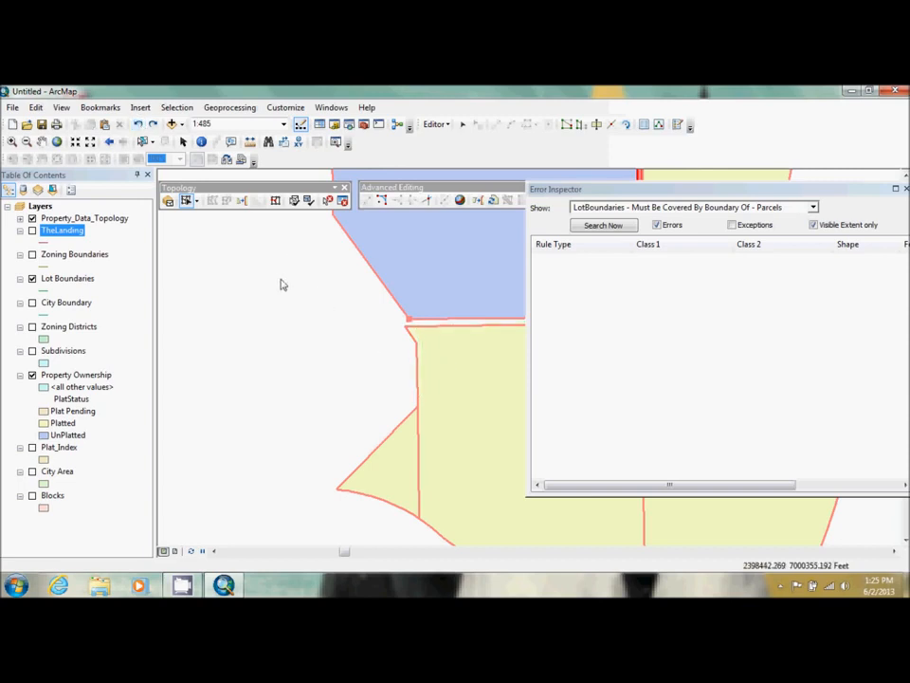
left_click(99, 108)
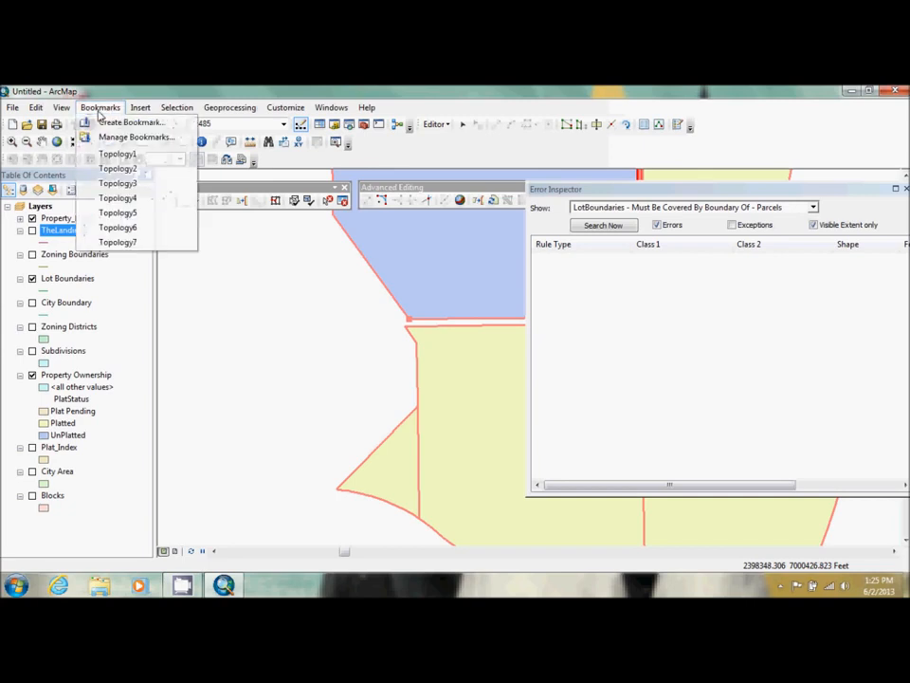
left_click(121, 242)
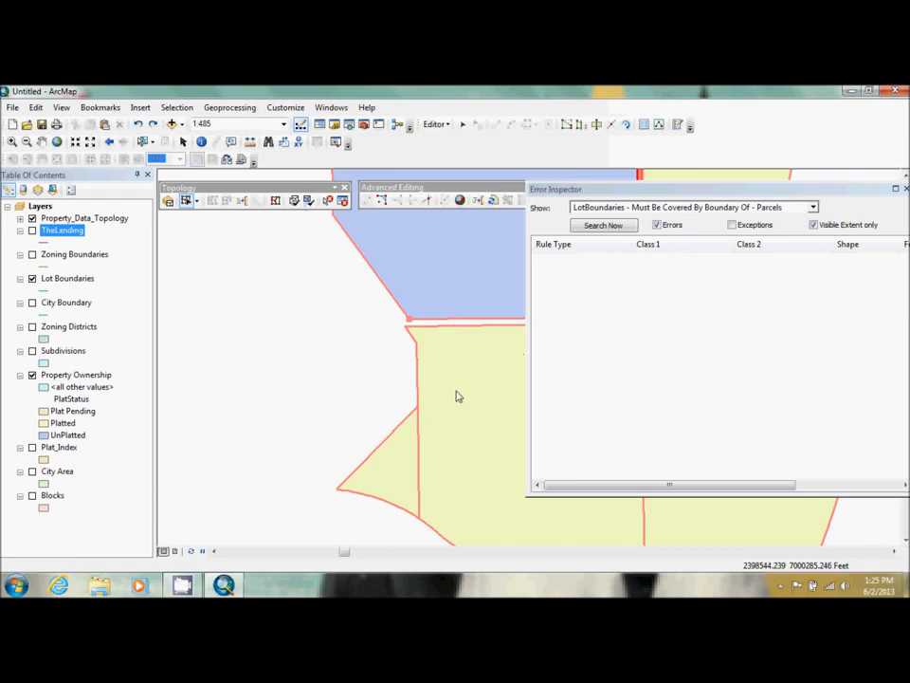
Step: Move the platted lot's western topology edge so its upper tip meets the UnPlatted parcel's southwestern corner, and validate the current extent
left_click(408, 334)
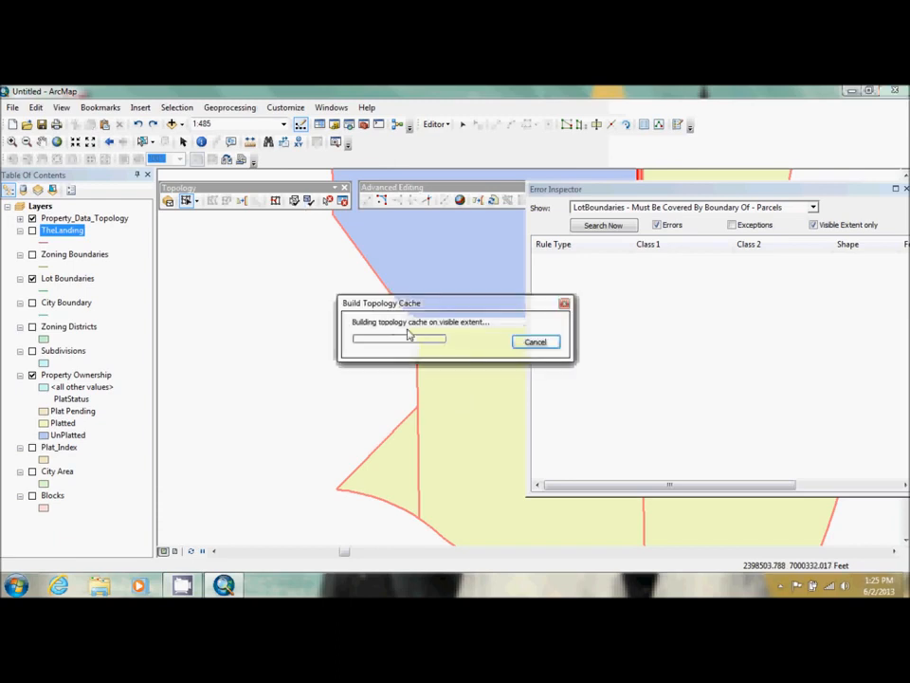
left_click(409, 333)
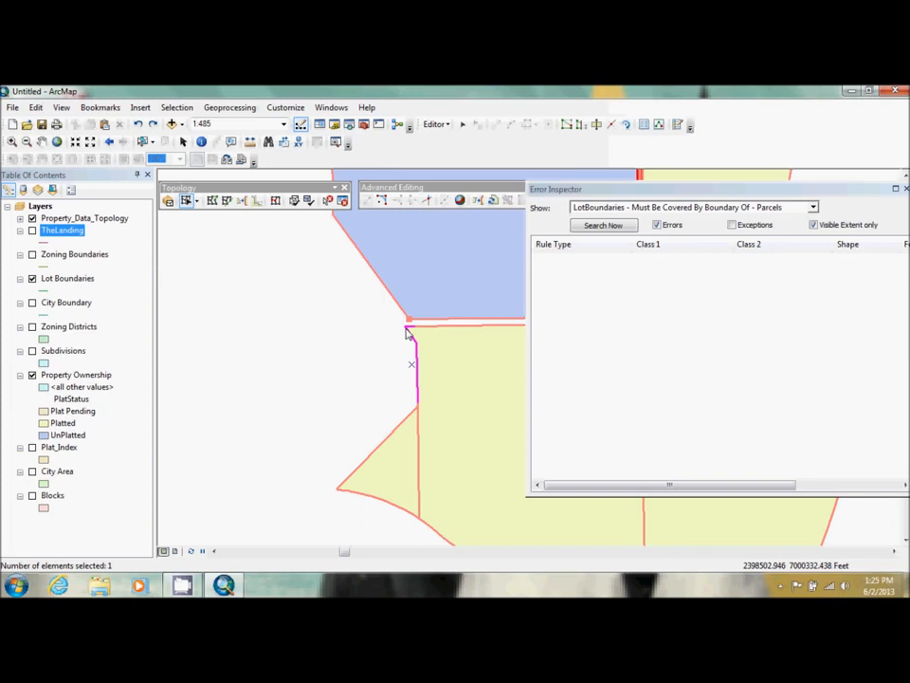
left_click_drag(408, 331, 410, 328)
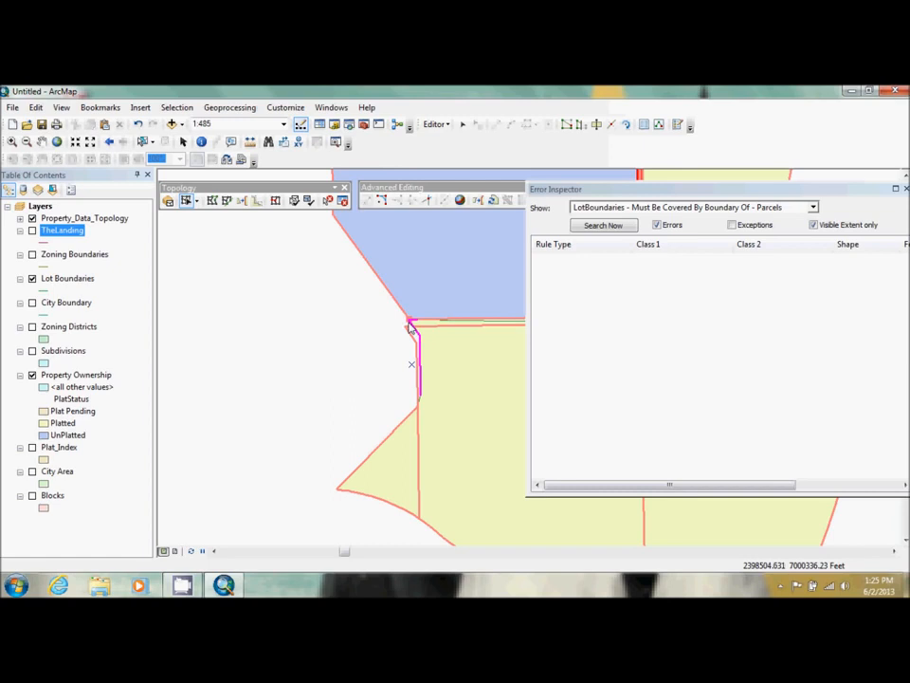
left_click(310, 202)
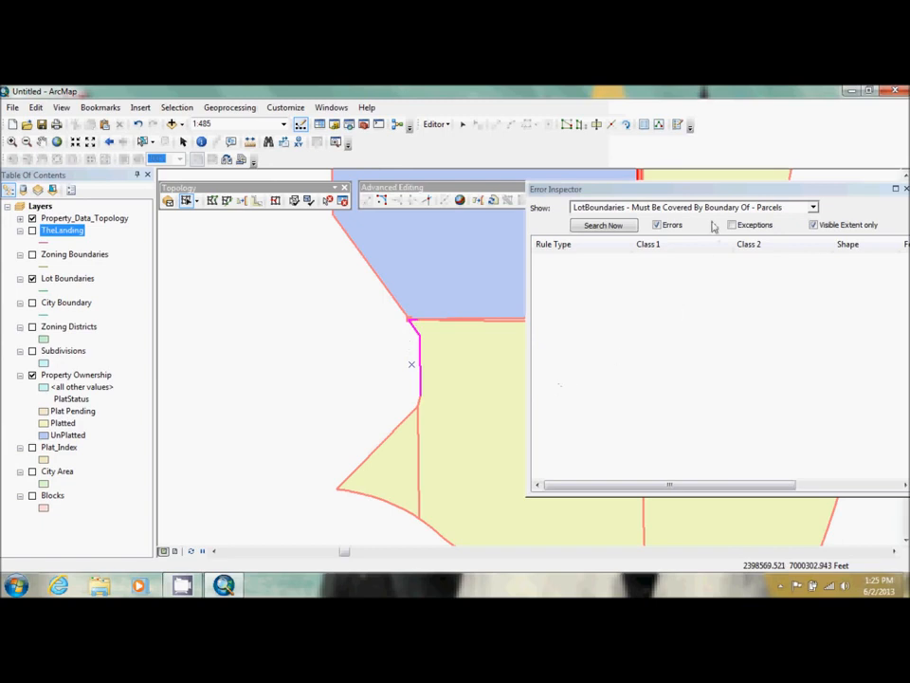
Step: Move the lot's northern edge up to the UnPlatted parcel's southern boundary near the southeastern corner, and validate the current extent
left_click_drag(729, 189, 282, 220)
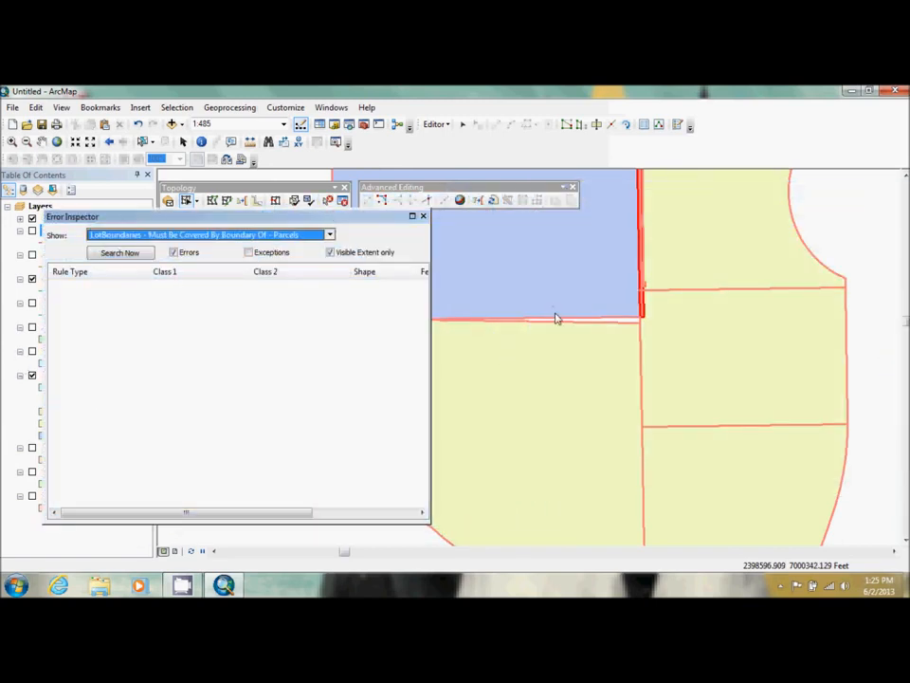
left_click(627, 328)
left_click(637, 324)
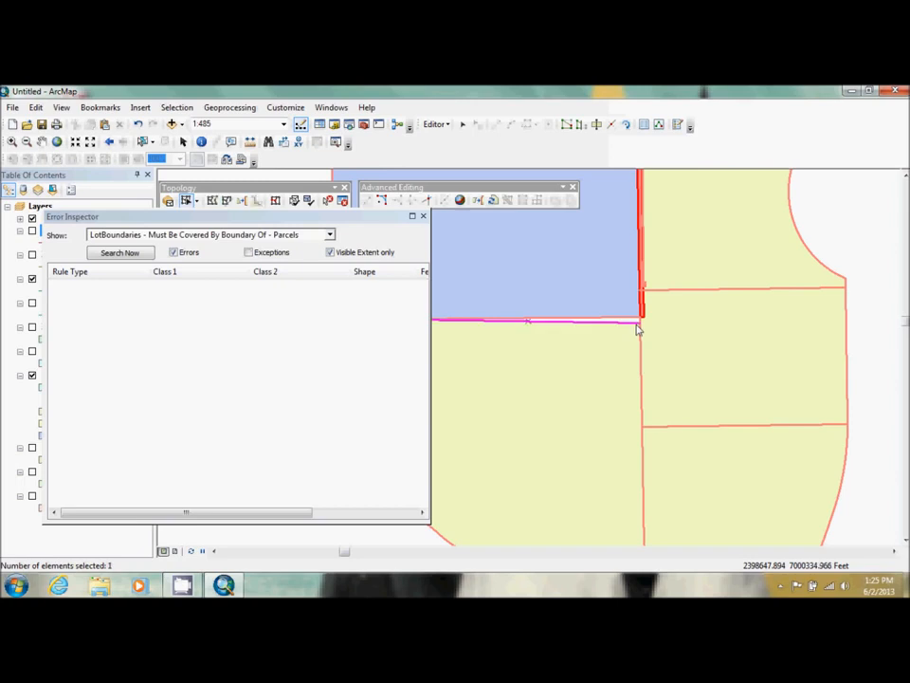
left_click_drag(636, 328, 638, 320)
left_click_drag(638, 317, 638, 320)
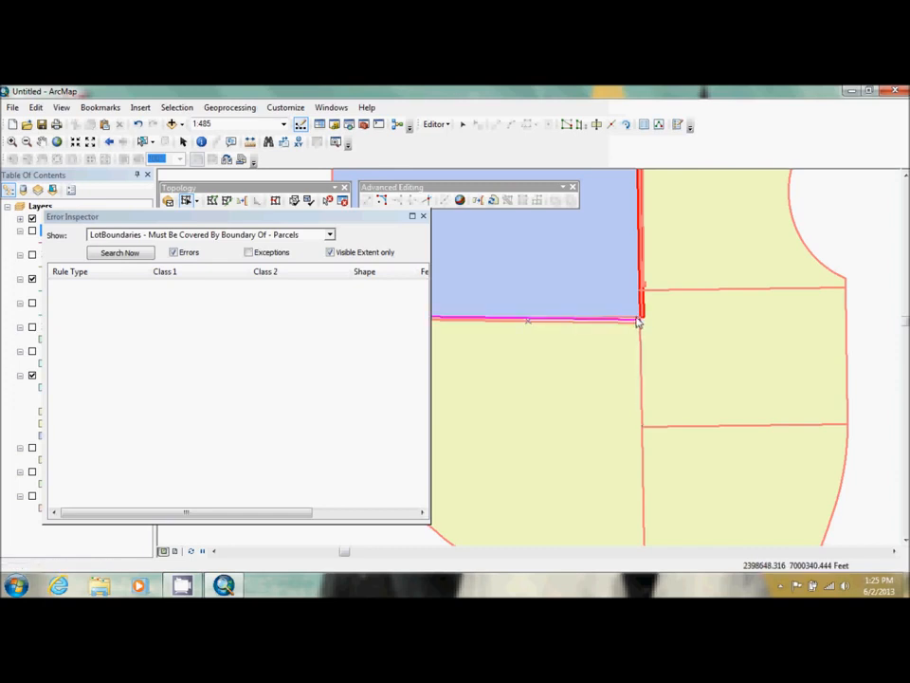
left_click(309, 201)
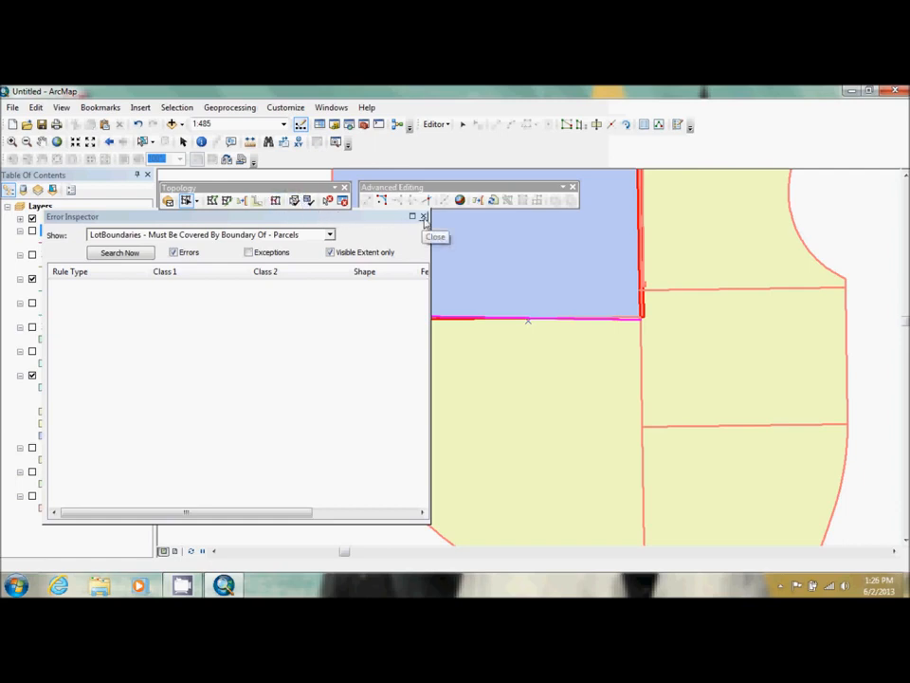
Step: Close the Error Inspector and clear the topology edge selection
left_click_drag(349, 217, 678, 266)
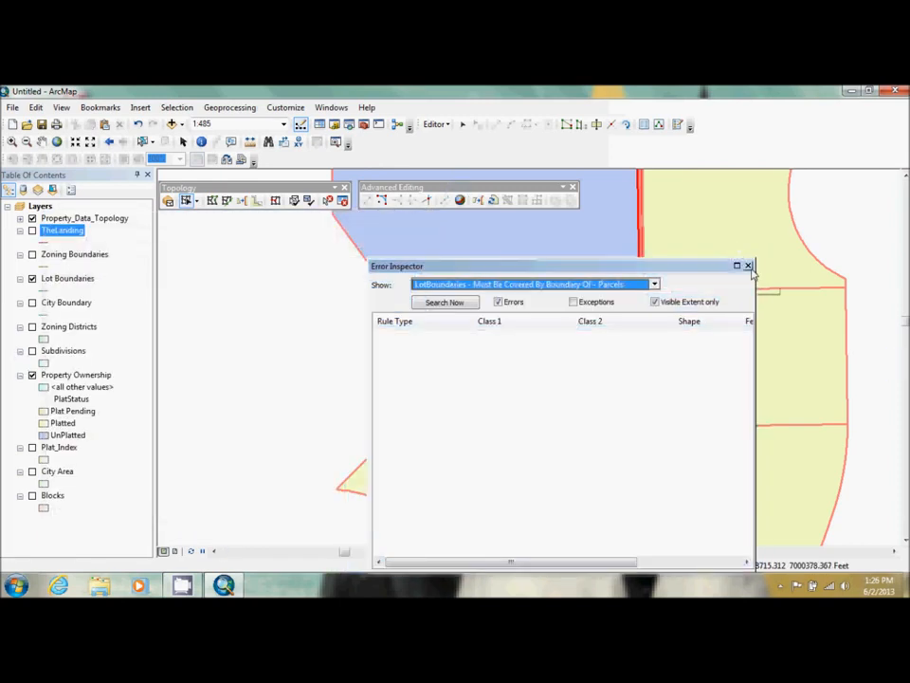
left_click(748, 266)
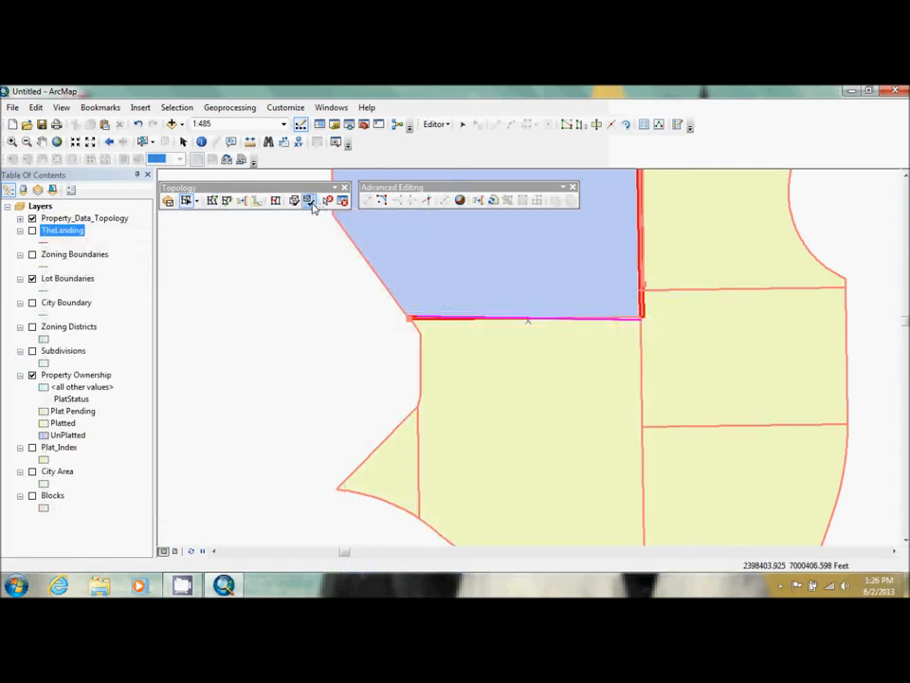
left_click(347, 303)
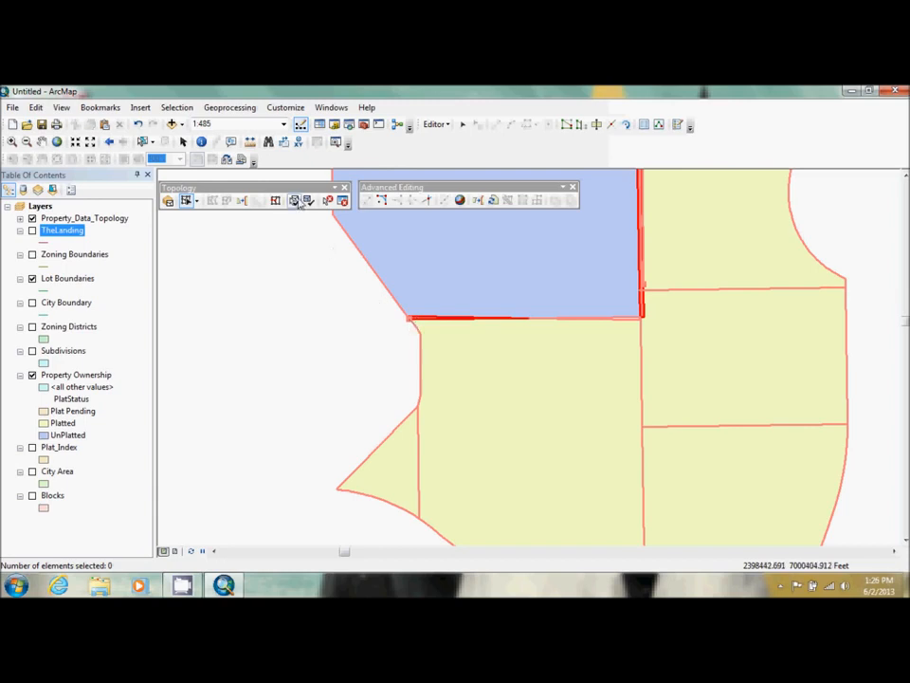
Step: Shift the lot's western edge slightly inward from the UnPlatted parcel's southwestern corner, and validate the current extent
left_click(416, 333)
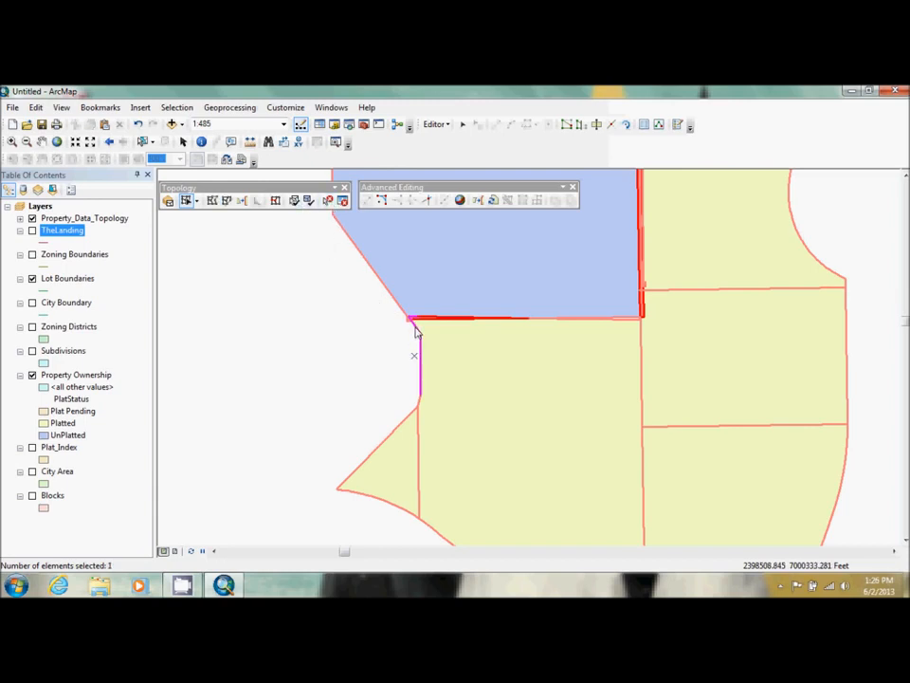
left_click_drag(411, 319, 416, 322)
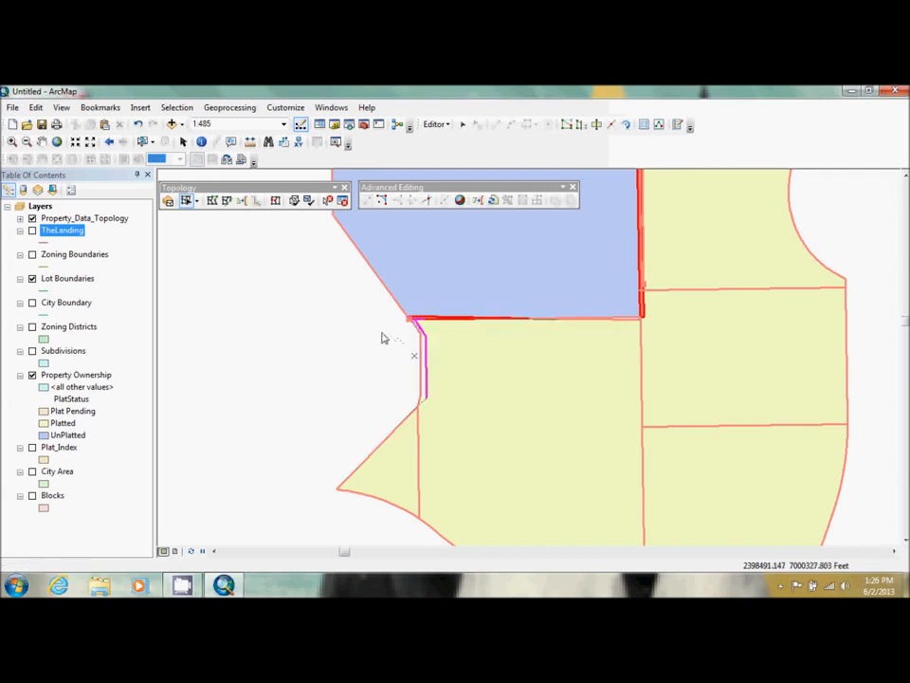
left_click(308, 201)
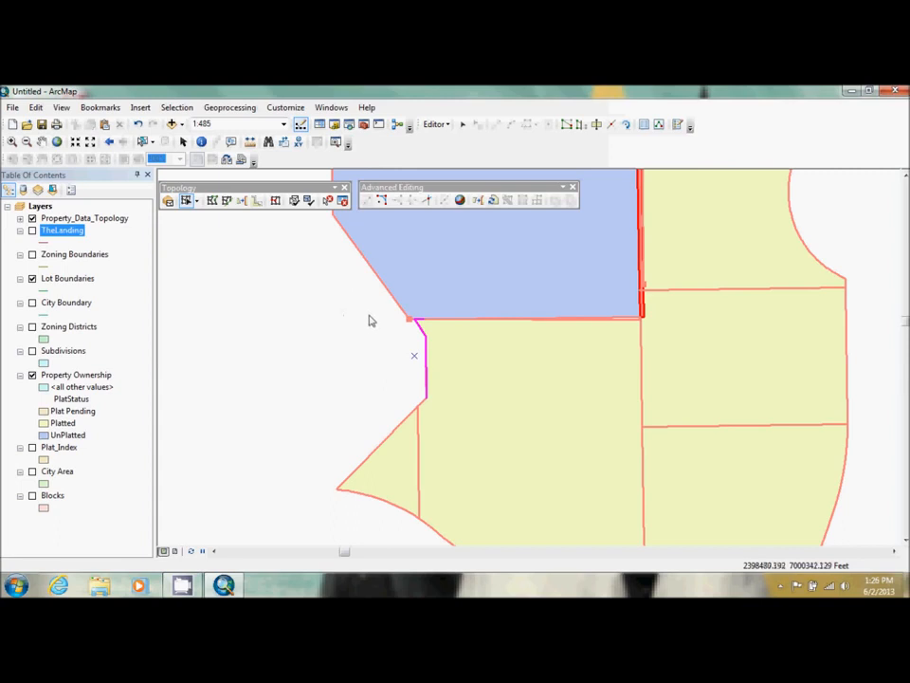
left_click(366, 339)
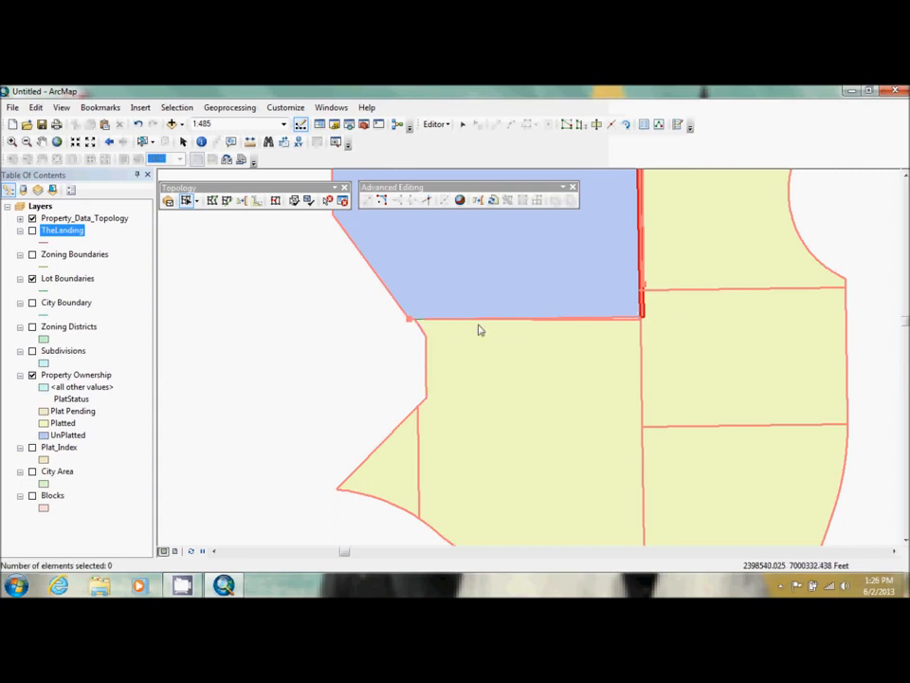
Step: Move the lot's northern edge slightly up onto the UnPlatted parcel's southern boundary, validate the extent, and undo only the validation
left_click(639, 326)
left_click_drag(638, 323, 641, 321)
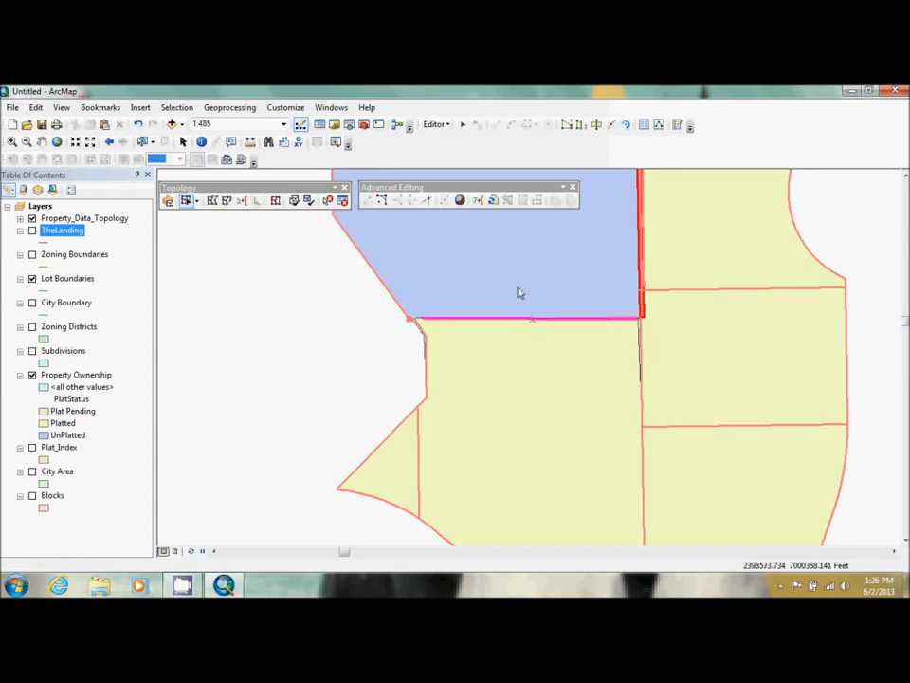
left_click(328, 201)
left_click(344, 316)
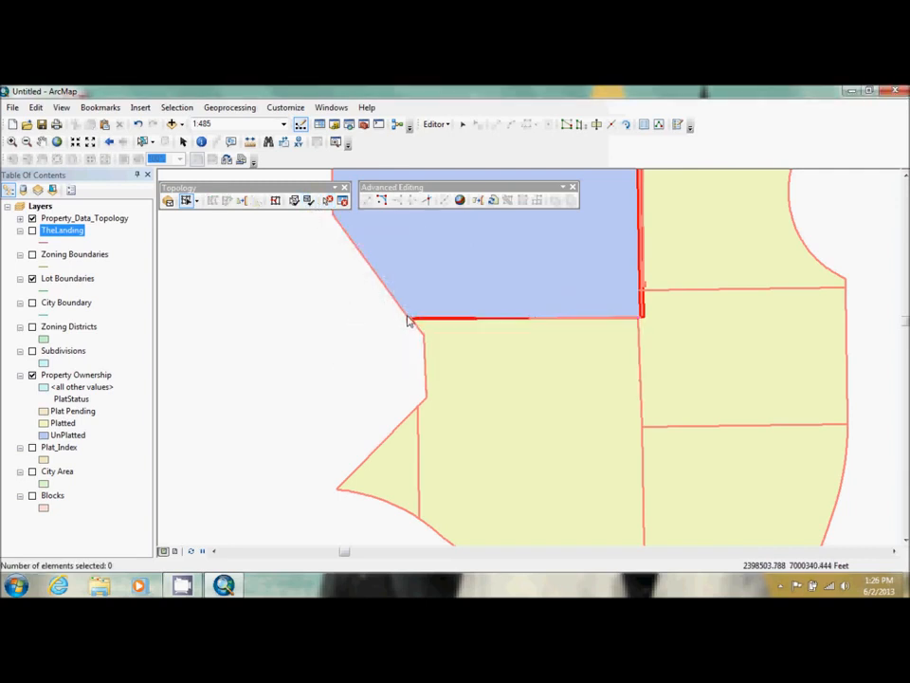
left_click(138, 126)
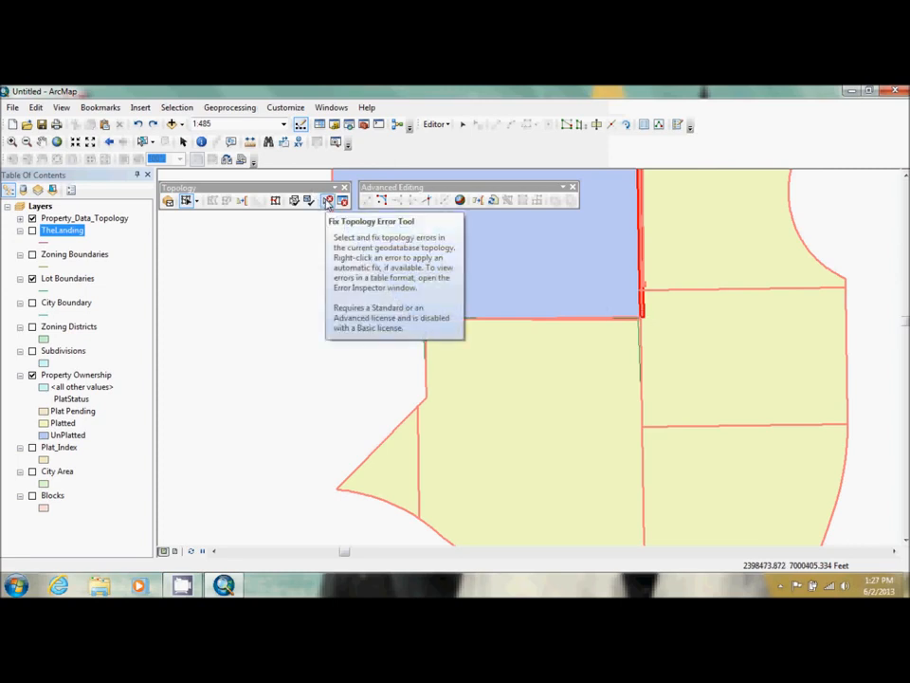
Step: Fix the small overlap error at the UnPlatted parcel's southeastern corner by merging it into the adjoining platted Property Ownership lot
left_click(328, 202)
left_click(642, 313)
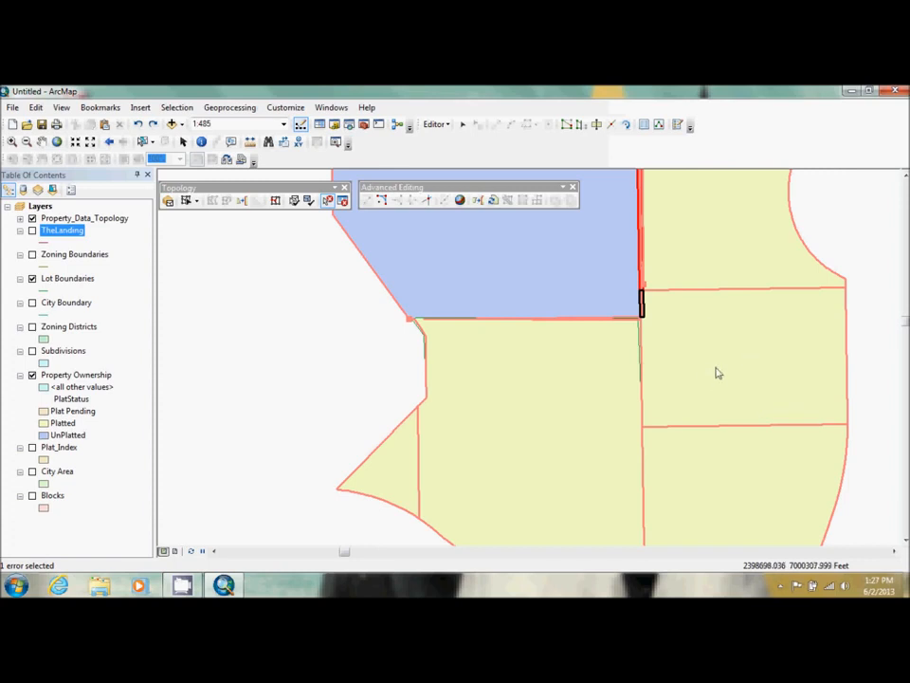
right_click(643, 306)
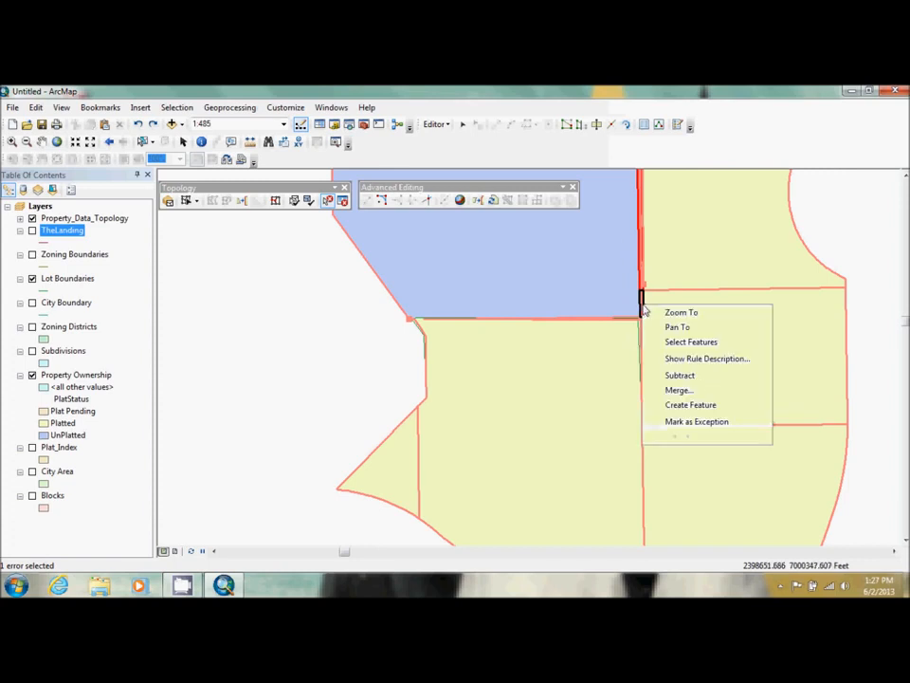
left_click(698, 390)
left_click(86, 281)
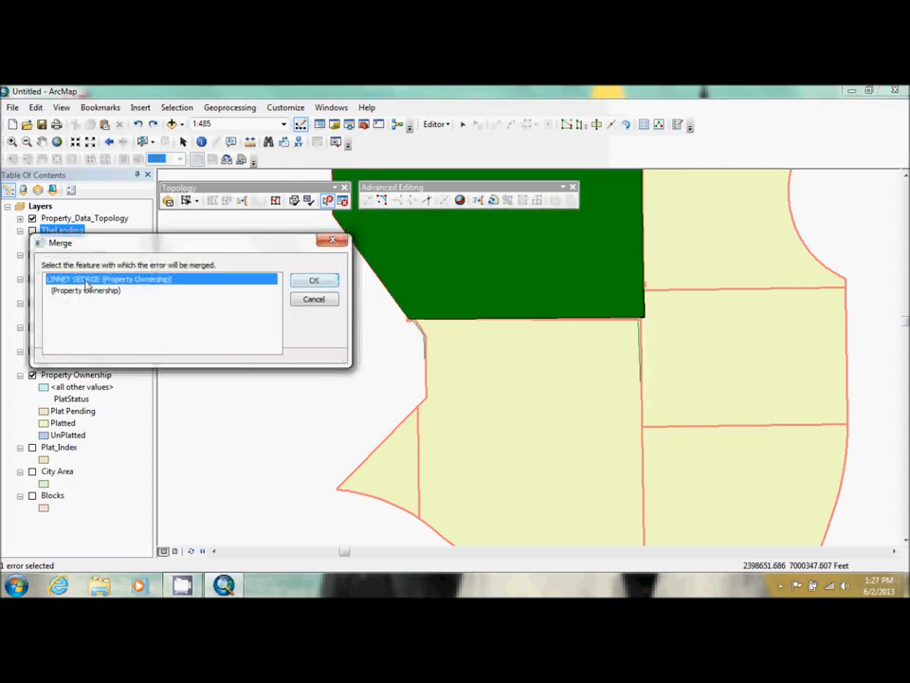
left_click(89, 291)
left_click(89, 281)
left_click(91, 291)
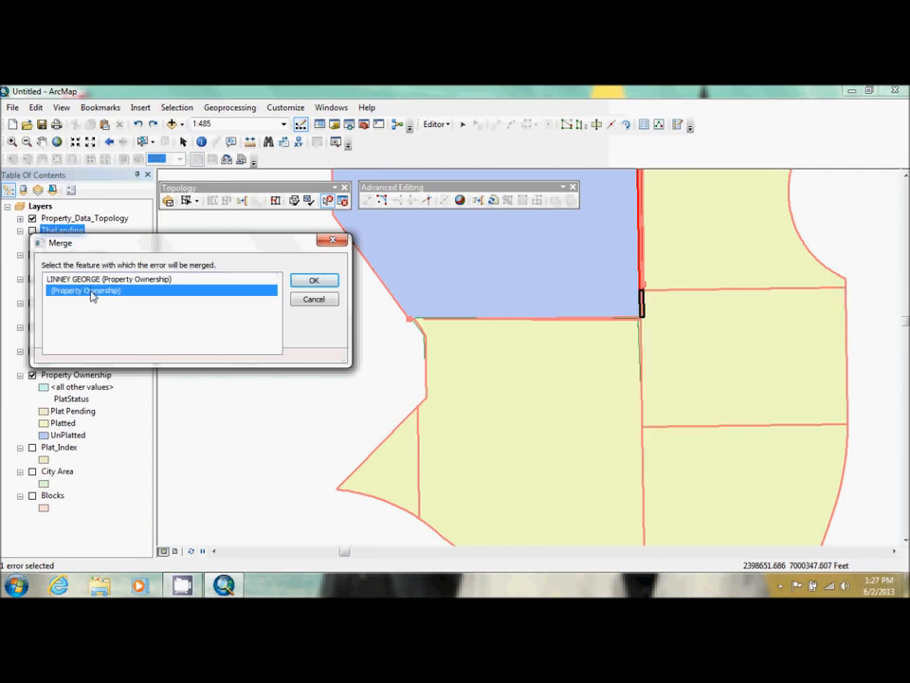
left_click(312, 281)
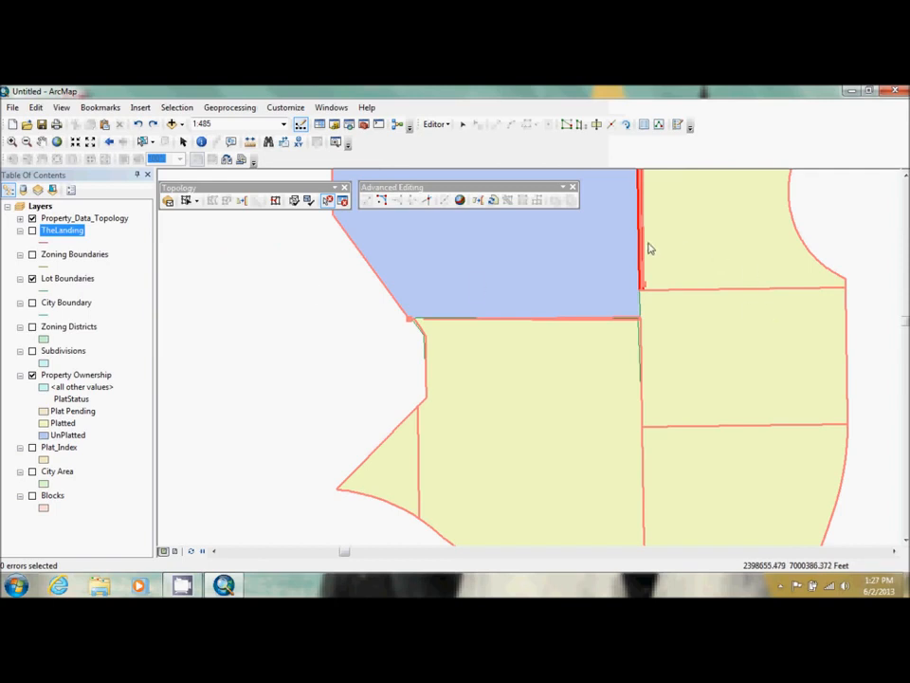
Step: Merge the long overlap error farther north along the UnPlatted parcel's eastern boundary into the adjoining platted cul-de-sac lot
left_click(906, 177)
left_click(905, 177)
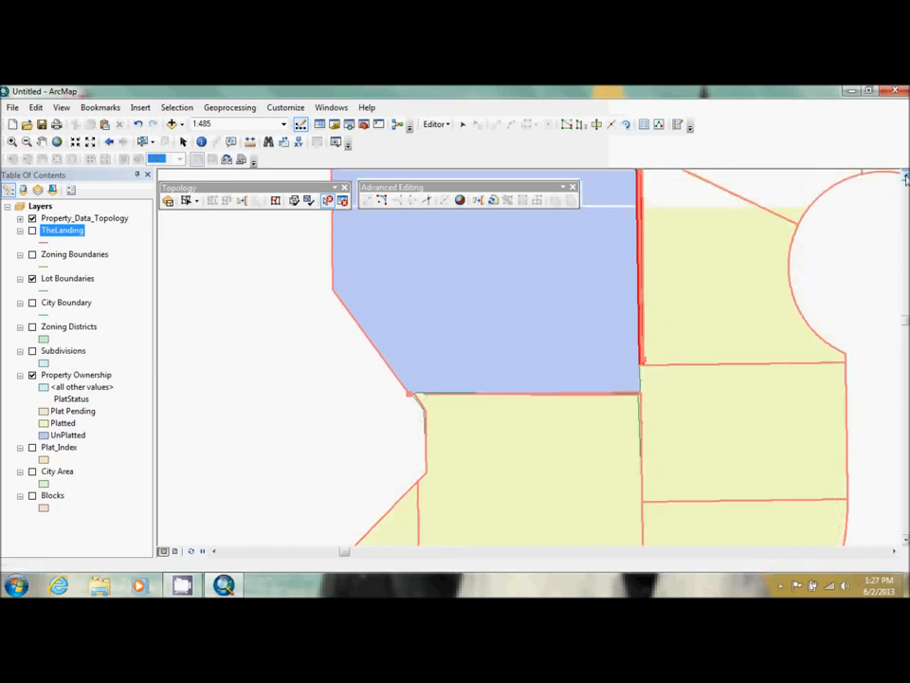
left_click(906, 177)
left_click(905, 177)
left_click(643, 338)
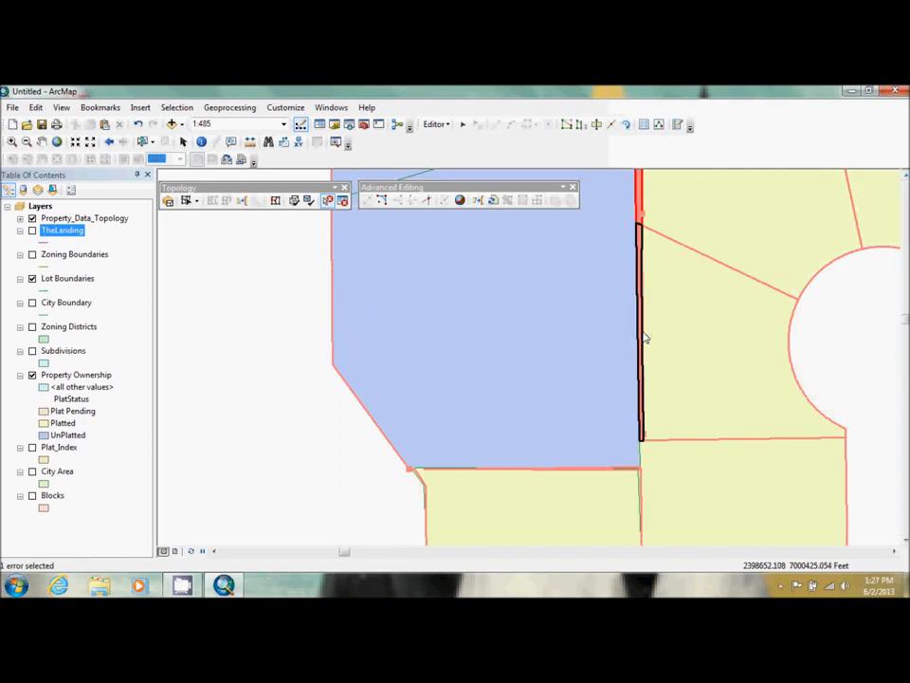
right_click(643, 338)
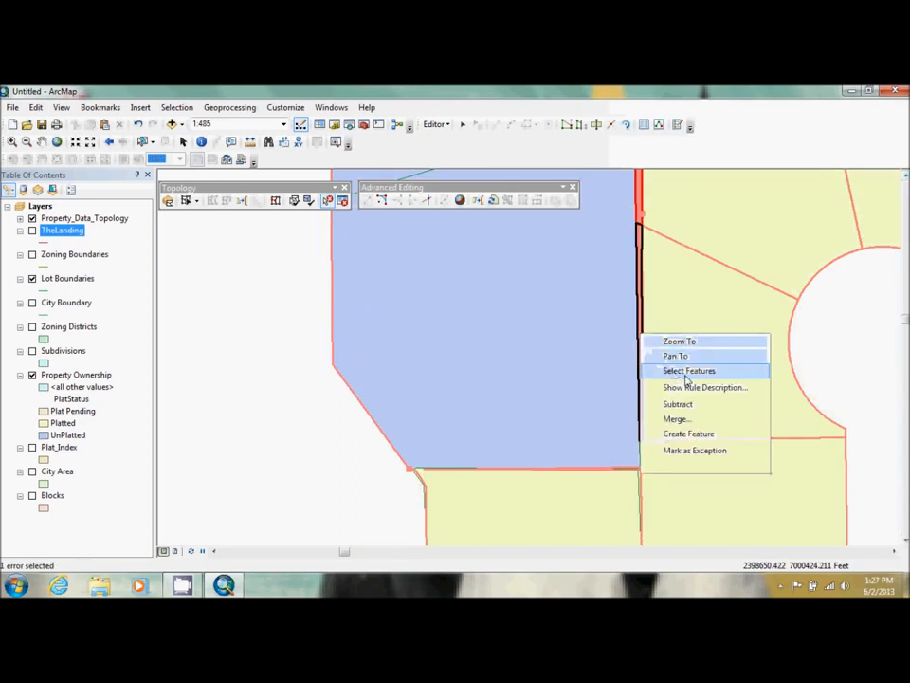
left_click(682, 422)
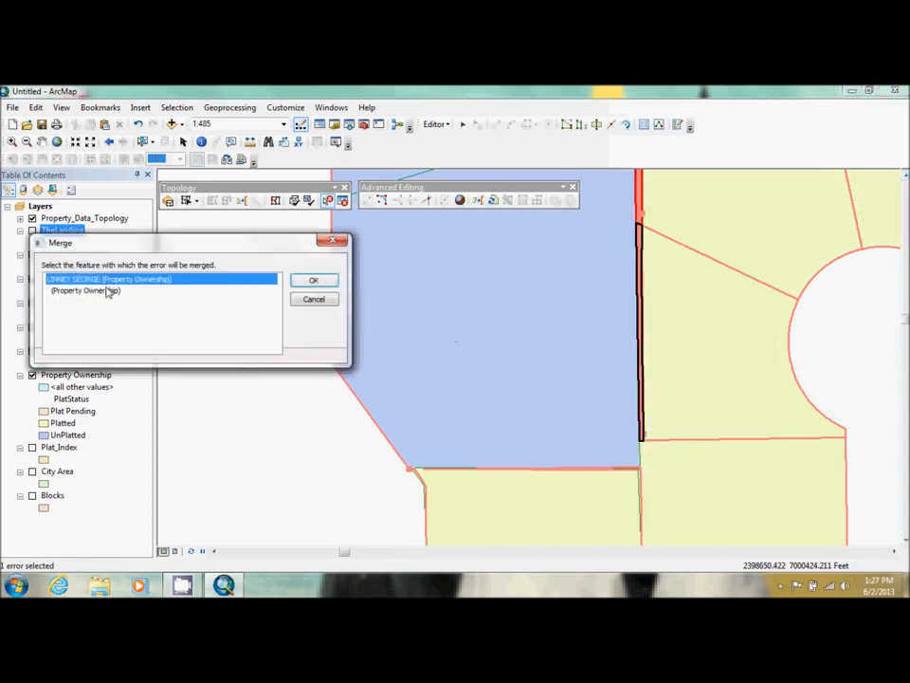
left_click(107, 291)
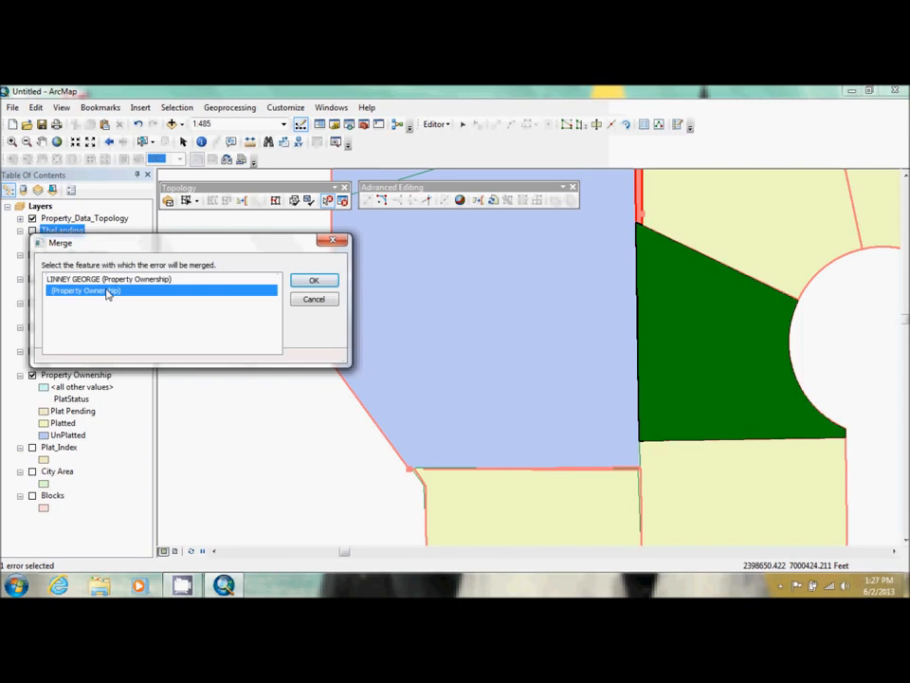
left_click(314, 281)
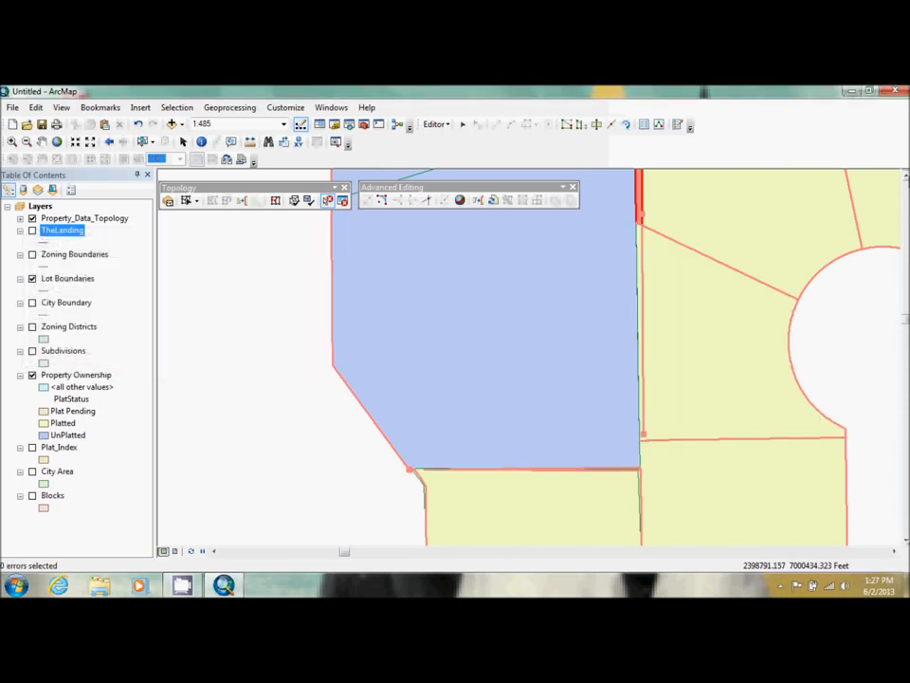
Step: Merge the northernmost overlap error on the UnPlatted parcel's eastern boundary into the adjoining platted lot at the cul-de-sac
left_click(905, 177)
left_click(906, 177)
left_click(906, 177)
left_click(905, 178)
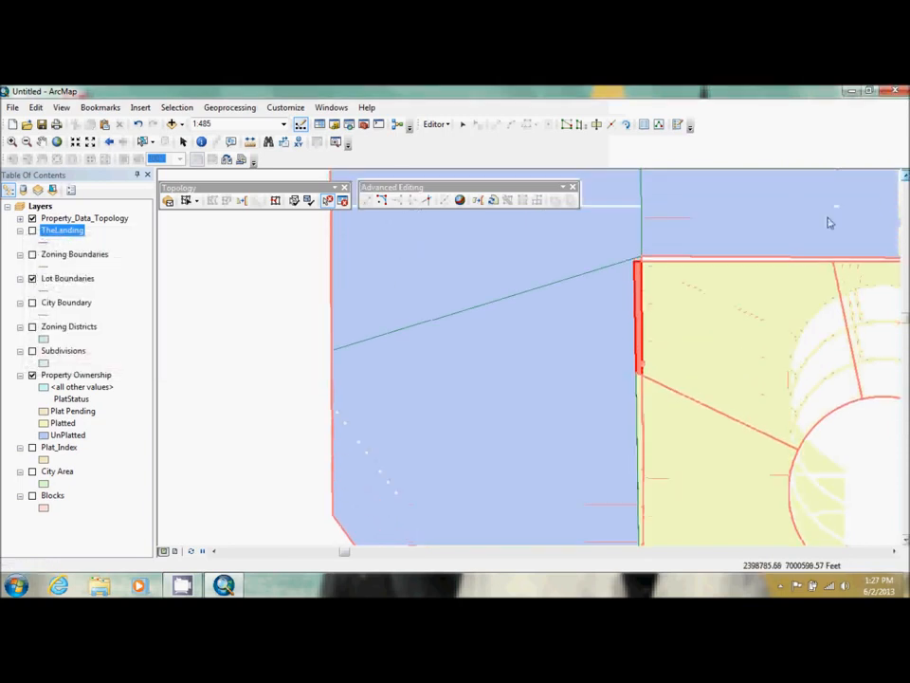
left_click(638, 320)
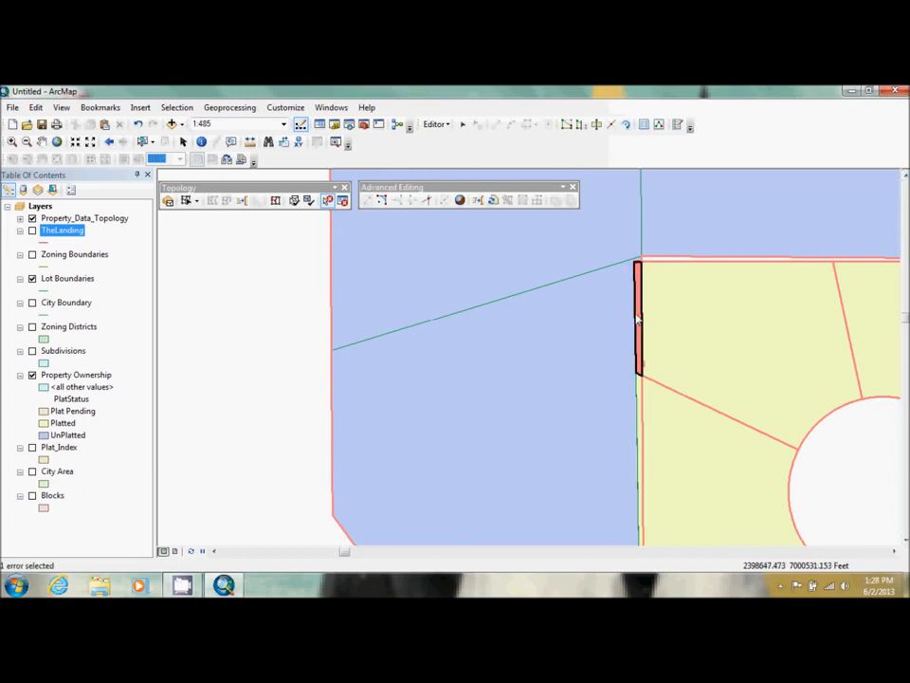
right_click(638, 319)
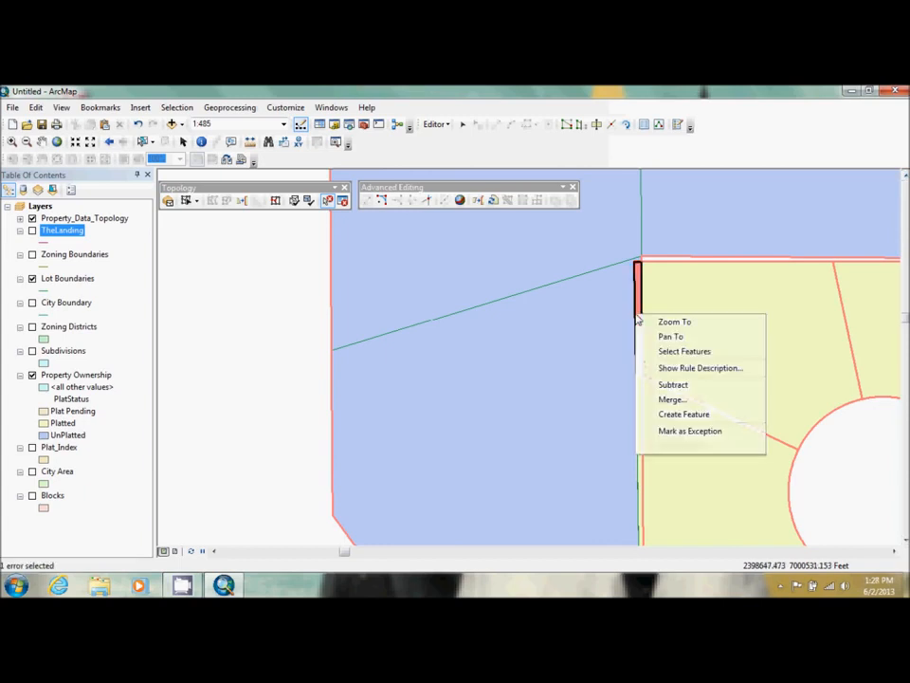
left_click(705, 402)
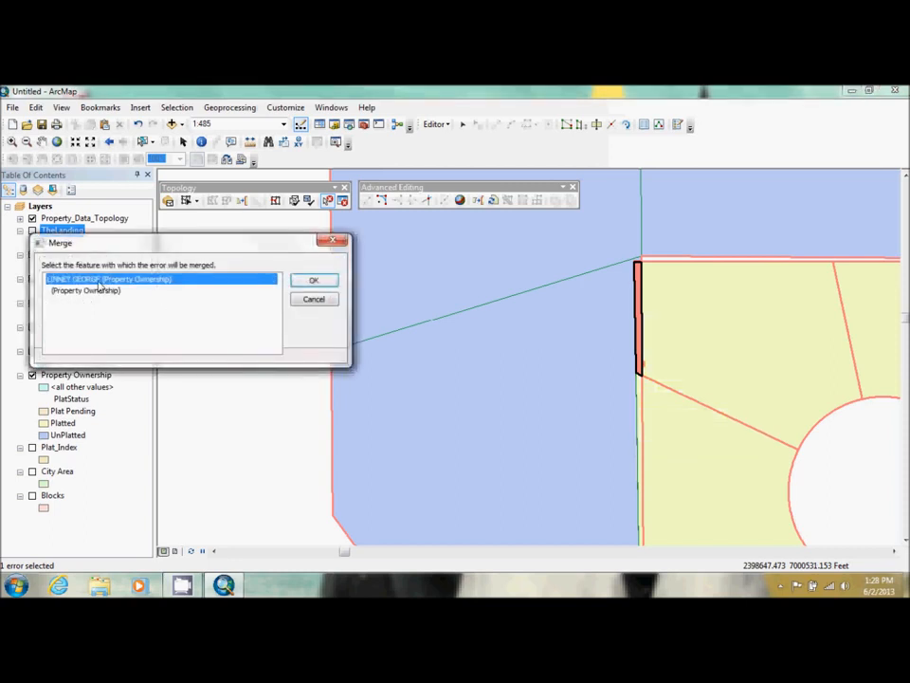
left_click(97, 291)
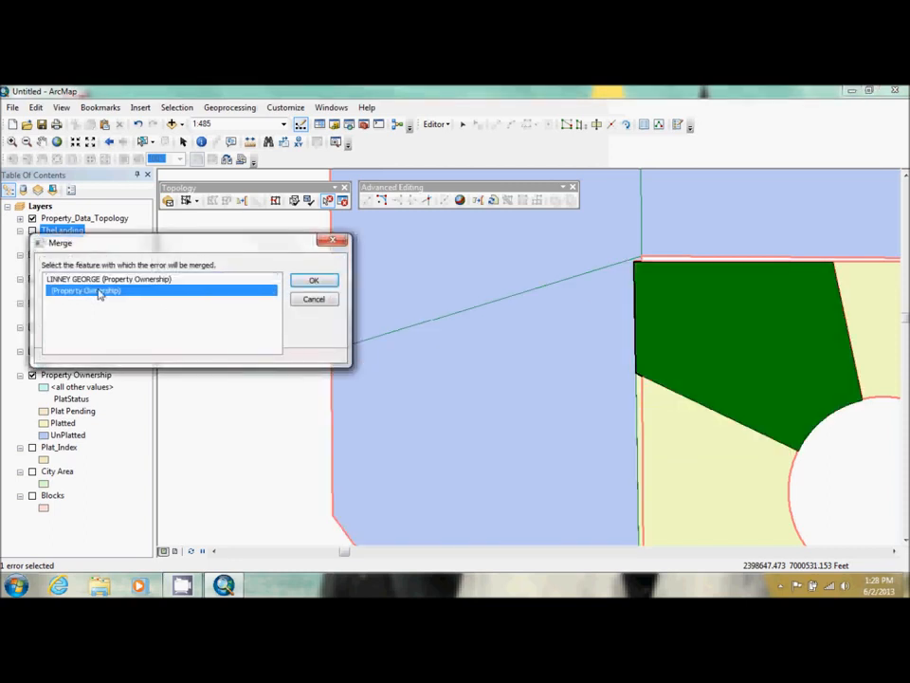
left_click(314, 281)
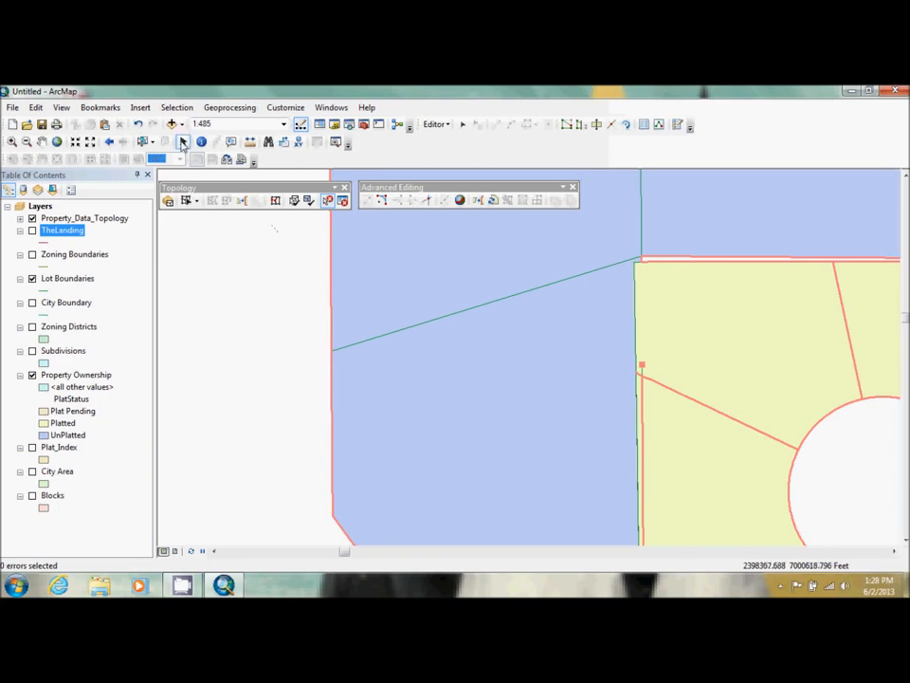
Step: Return to the bookmarked Topology7 extent and search the Error Inspector for LotBoundaries - Must Not Have Dangles errors
left_click(100, 107)
left_click(118, 230)
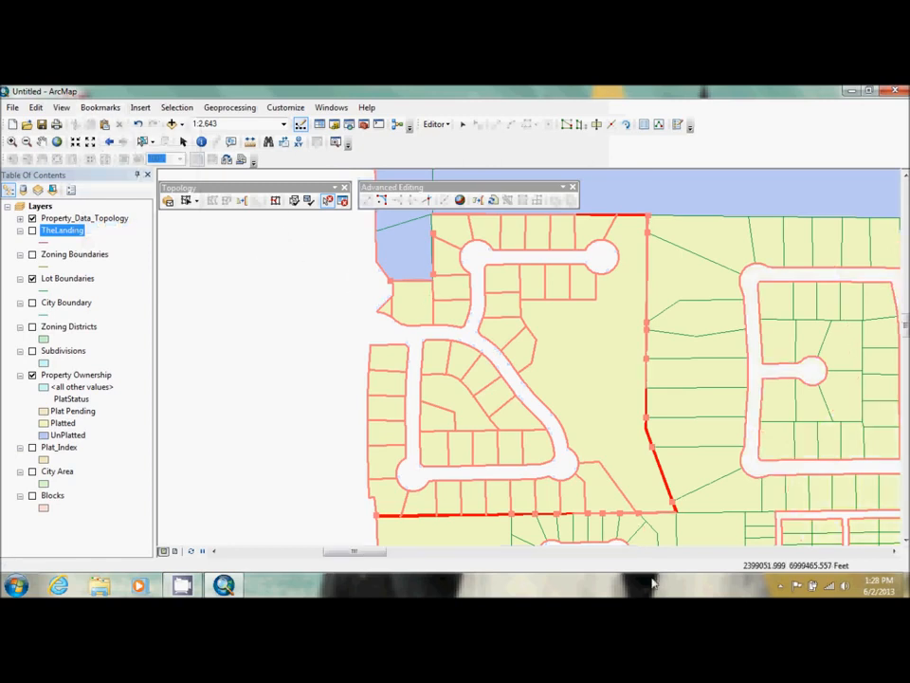
left_click(344, 203)
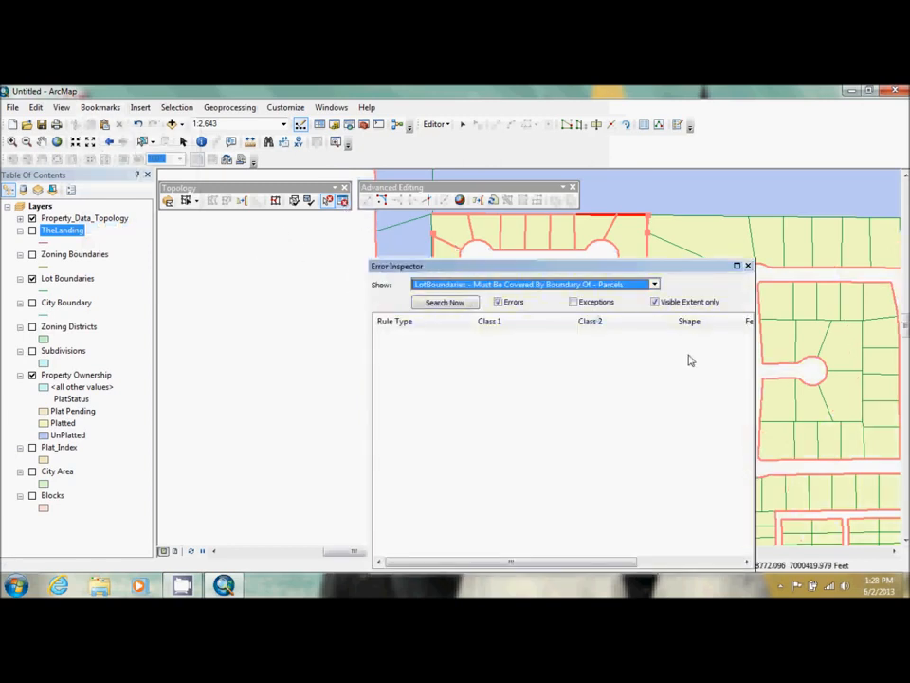
left_click(636, 290)
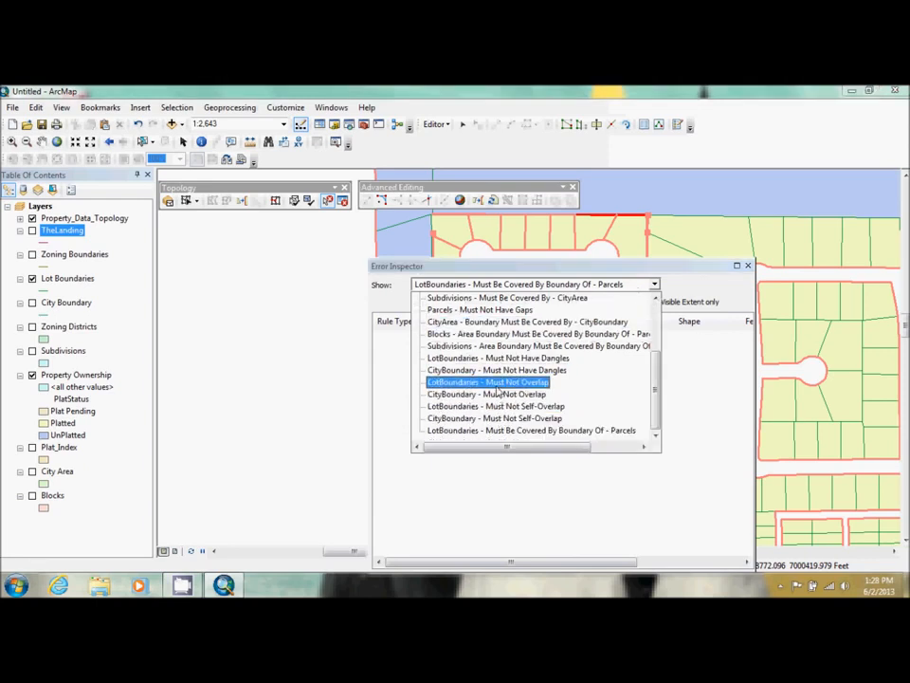
scroll(490, 363, "up", 2)
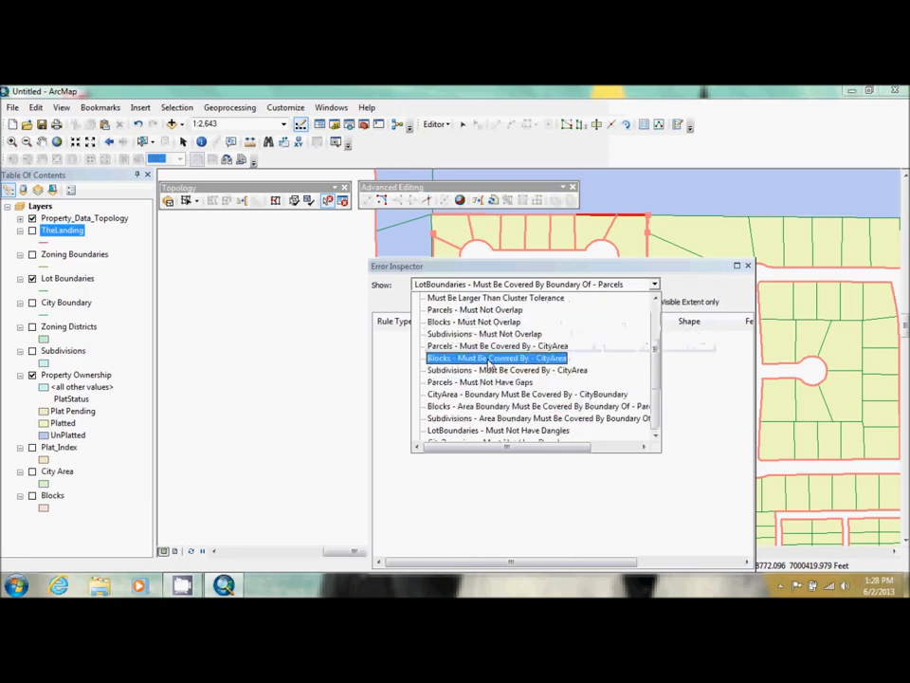
scroll(489, 360, "up", 1)
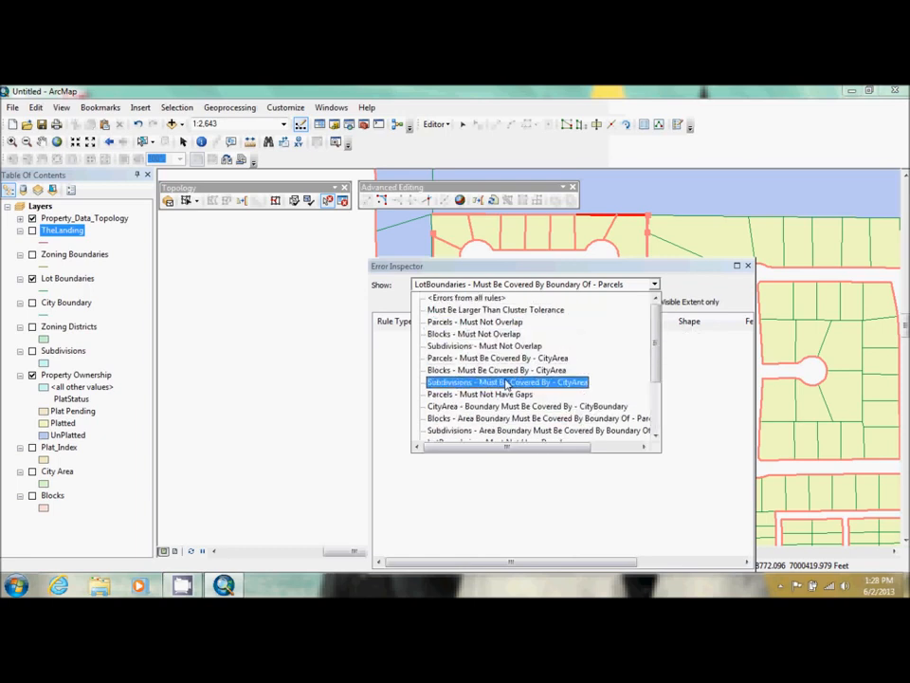
scroll(493, 374, "down", 1)
left_click(518, 408)
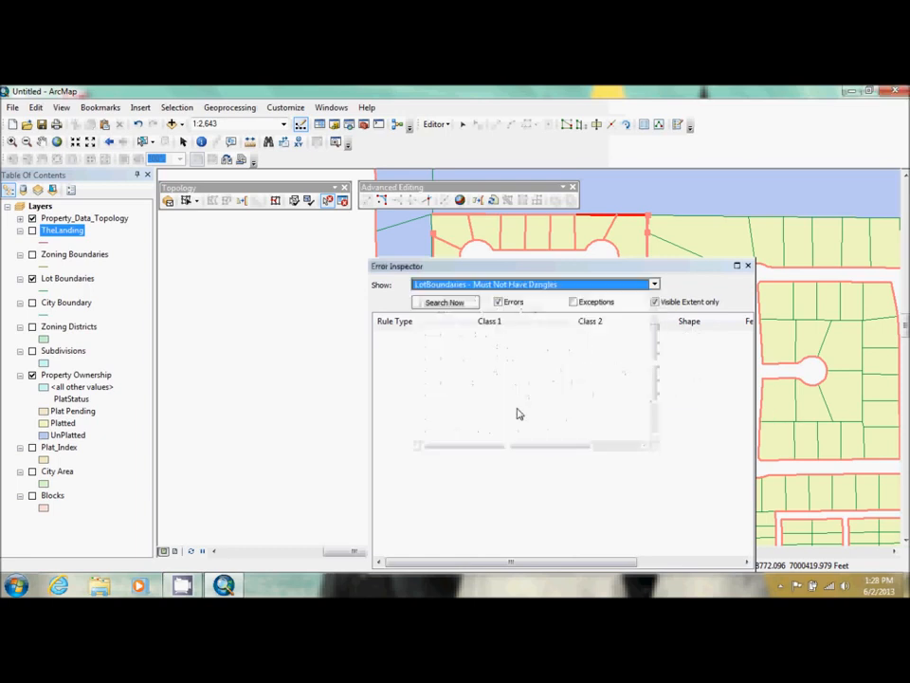
left_click(441, 306)
left_click_drag(549, 271, 219, 231)
left_click_drag(152, 226, 802, 203)
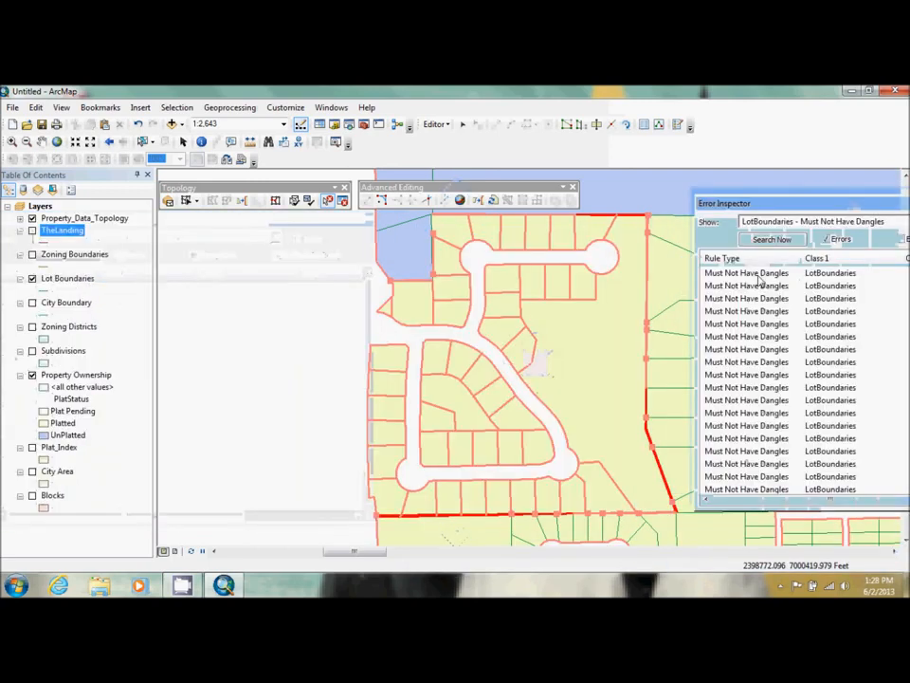
Step: Select all listed LotBoundaries dangle errors and fix them with Snap, keeping the offered maximum distance
left_click(759, 274)
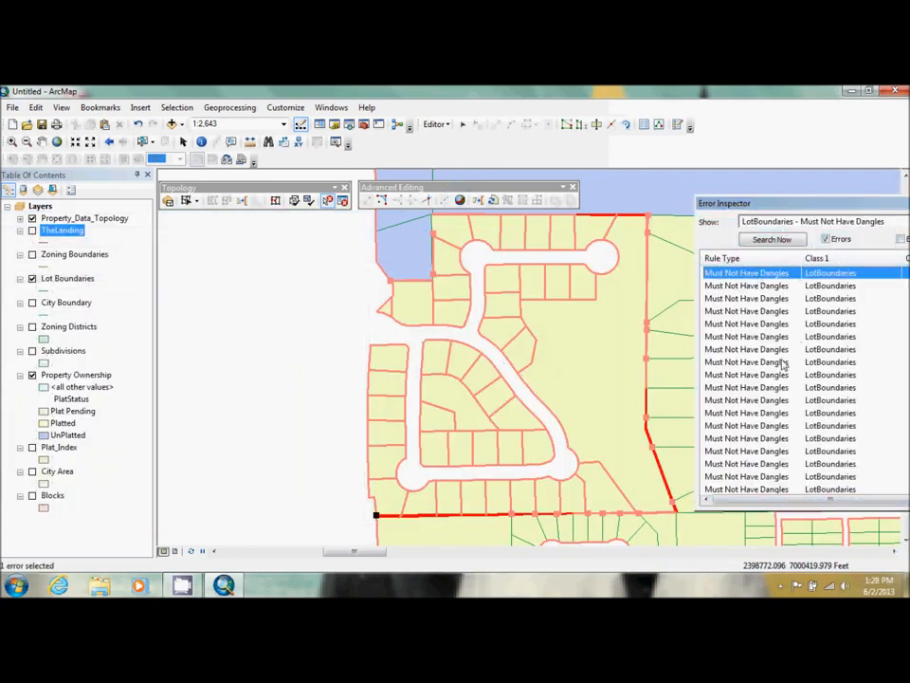
left_click(726, 477, "shift")
right_click(756, 368)
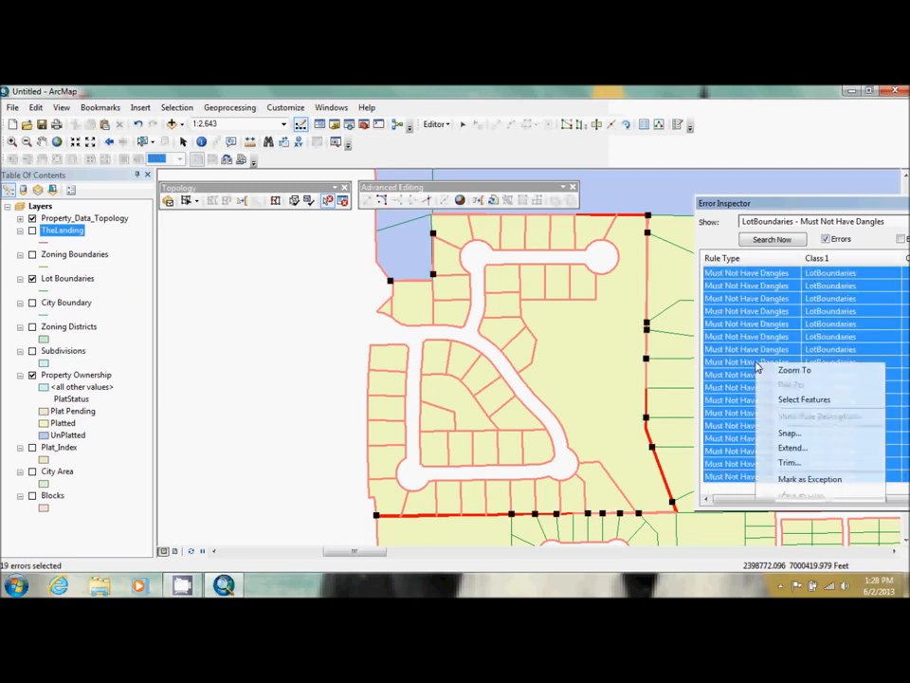
left_click(774, 432)
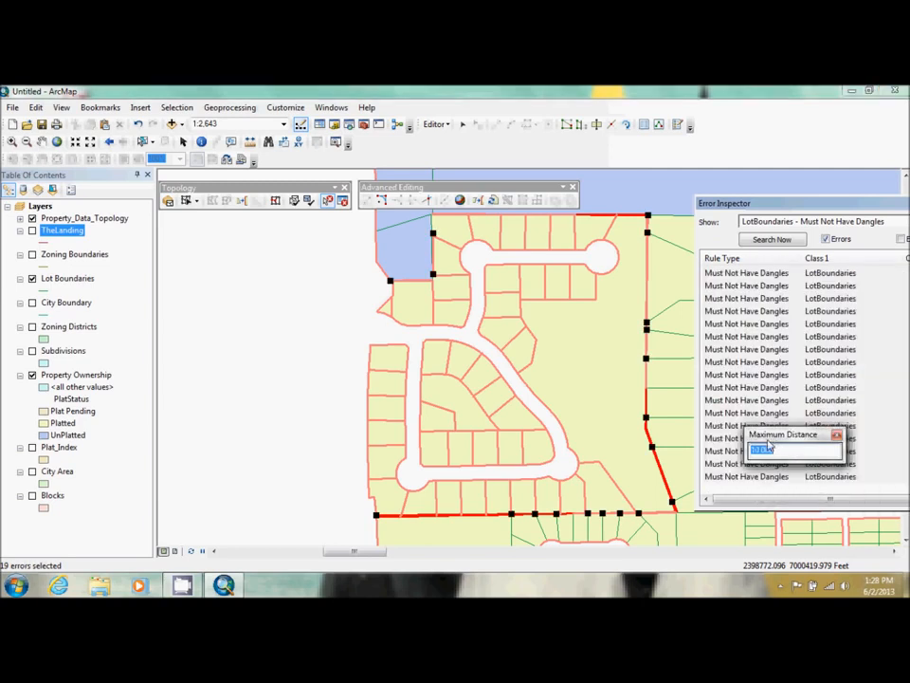
key("Return")
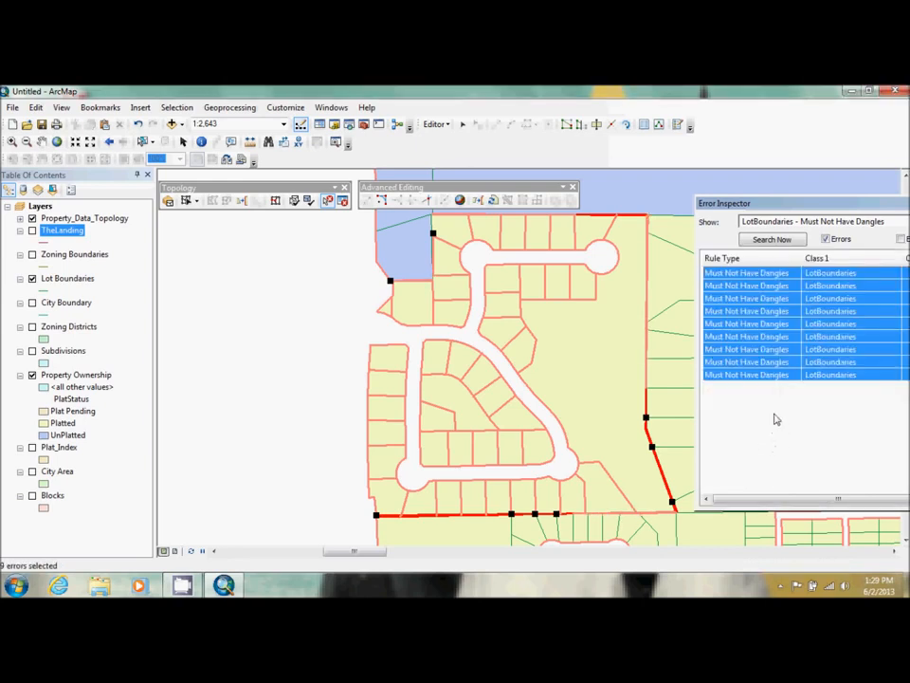
Step: Apply the Trim fix to the remaining dangle errors, keeping the offered maximum distance
right_click(788, 353)
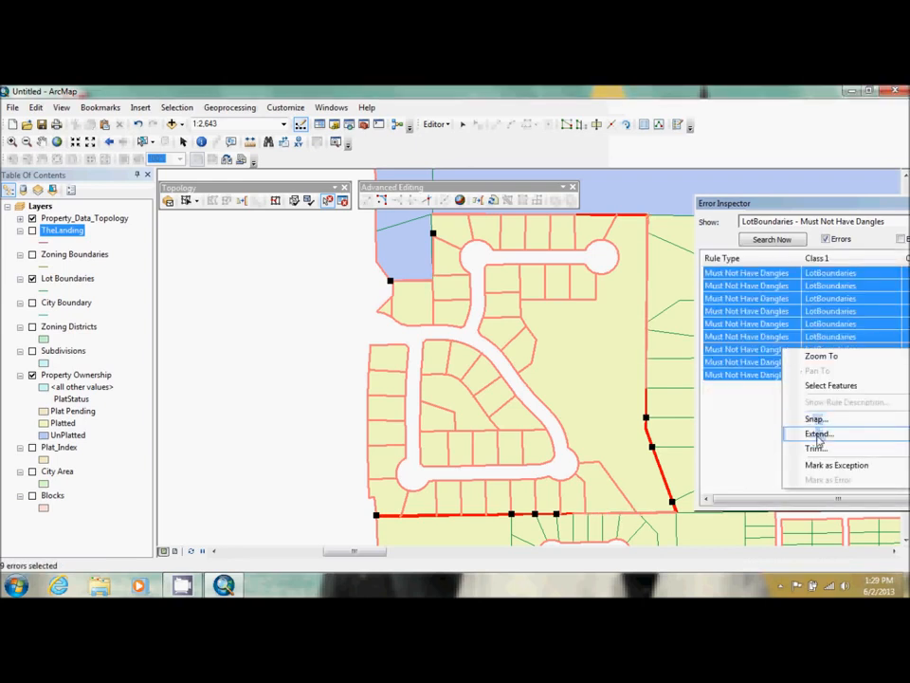
left_click(813, 449)
key("Return")
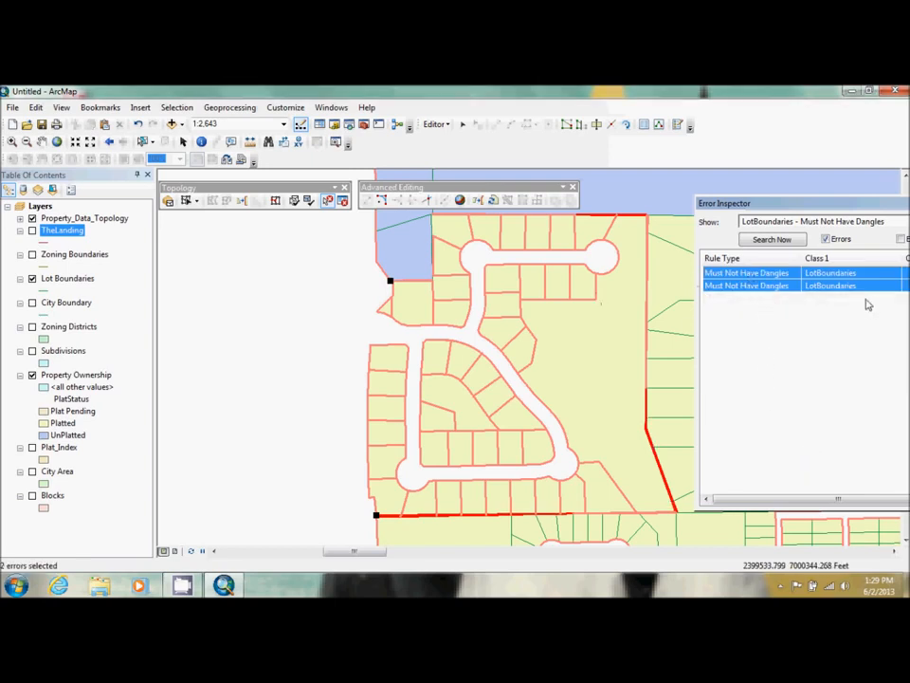
Step: Examine the remaining dangle error at the subdivision's southwestern corner up close, and return to the subdivision view
right_click(746, 275)
left_click(773, 277)
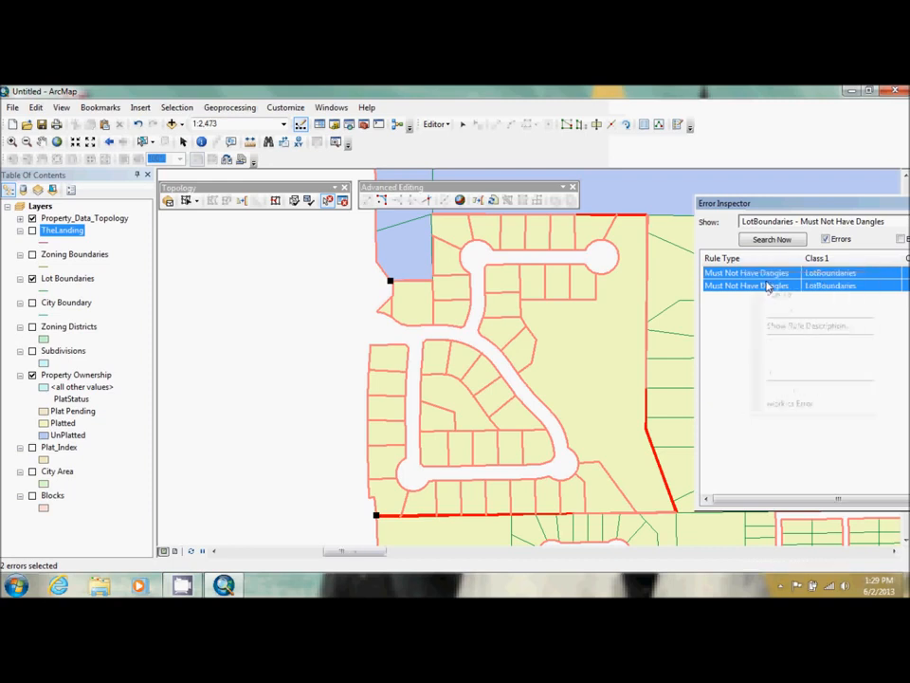
left_click(754, 277)
right_click(765, 276)
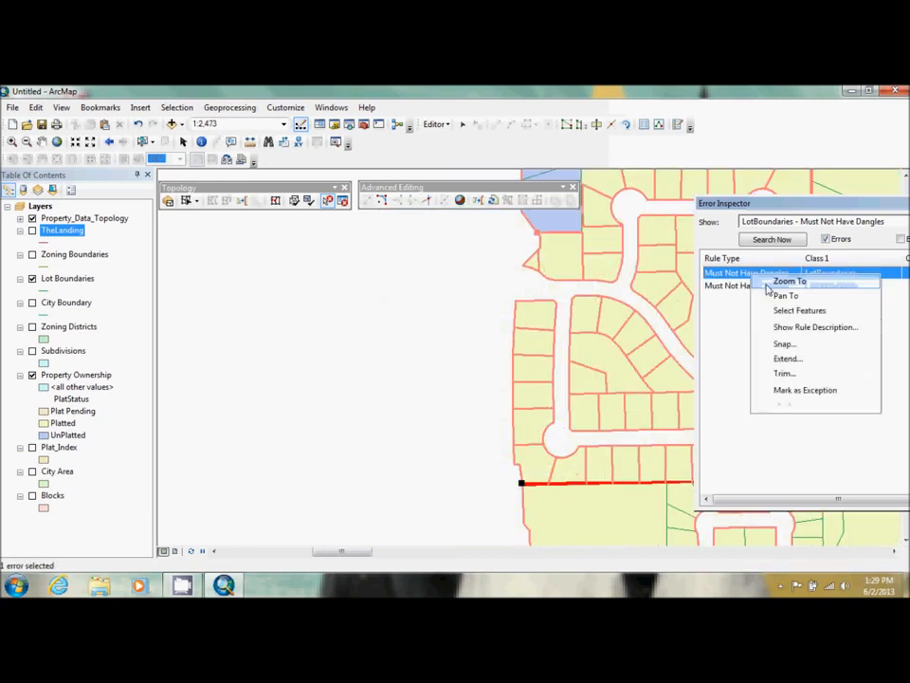
left_click(779, 280)
left_click(11, 140)
left_click_drag(517, 341, 551, 381)
left_click_drag(471, 325, 517, 361)
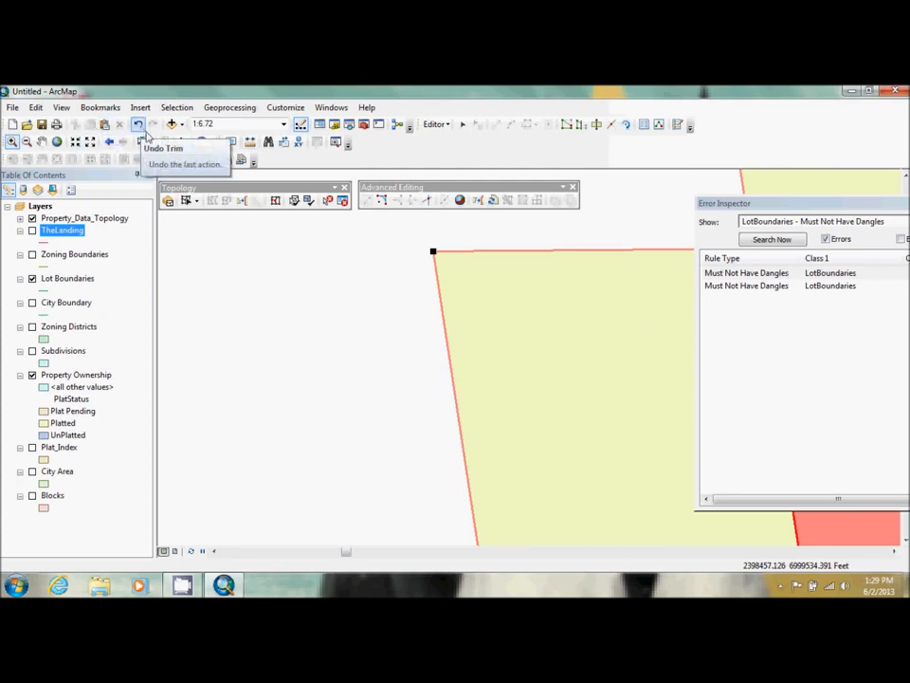
left_click(113, 142)
left_click(113, 142)
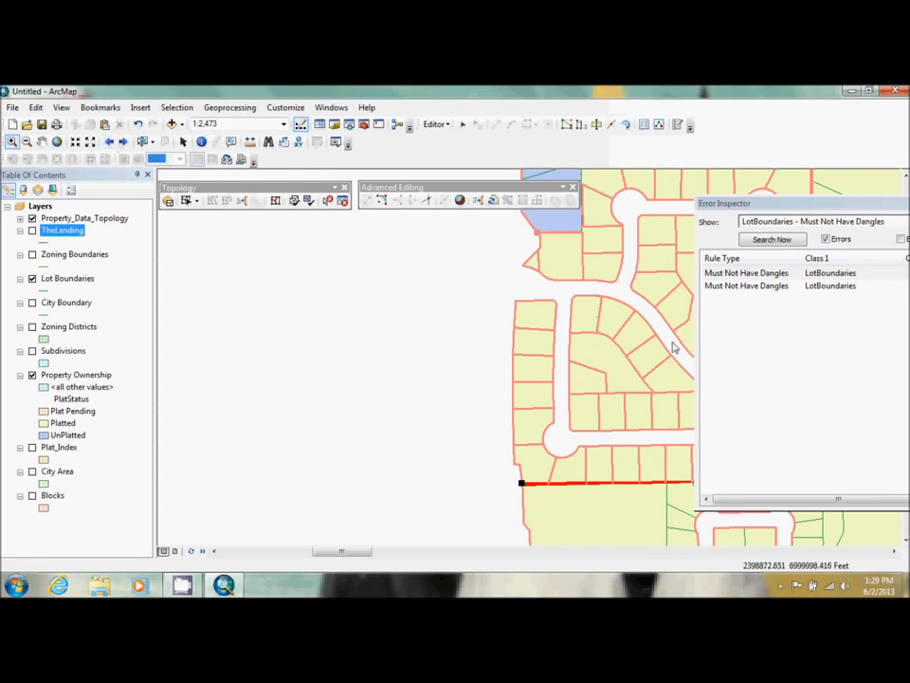
Step: Mark the two remaining LotBoundaries dangle errors as exceptions, and close the Error Inspector
right_click(727, 276)
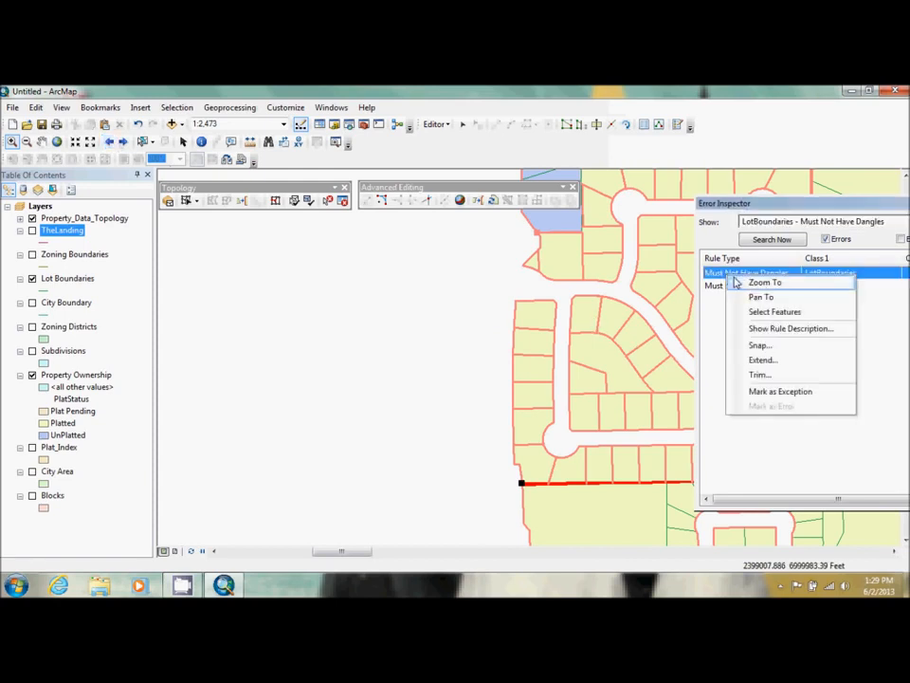
left_click(771, 392)
left_click(731, 273)
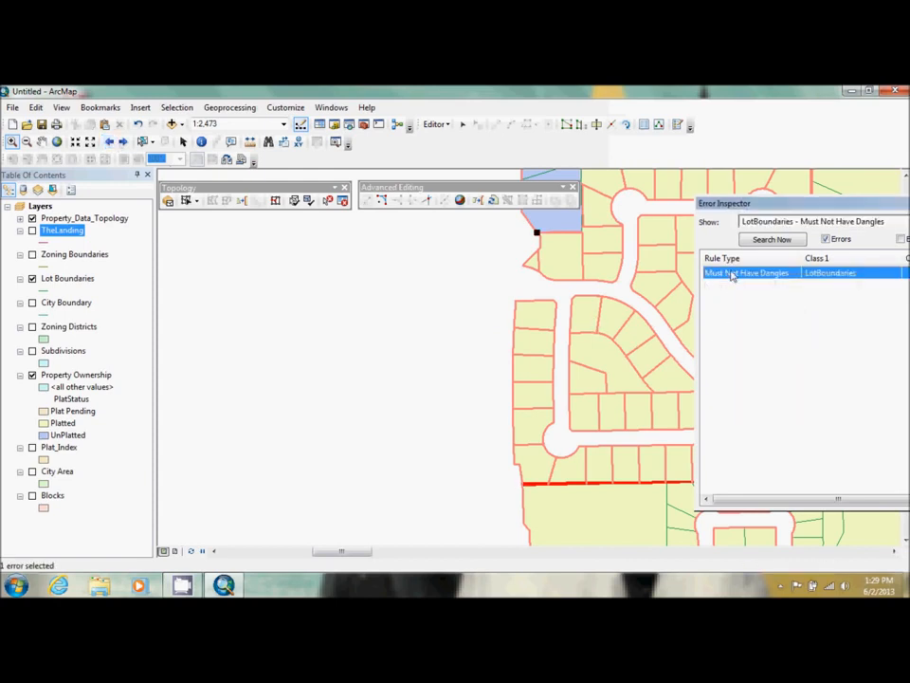
right_click(732, 272)
left_click(765, 388)
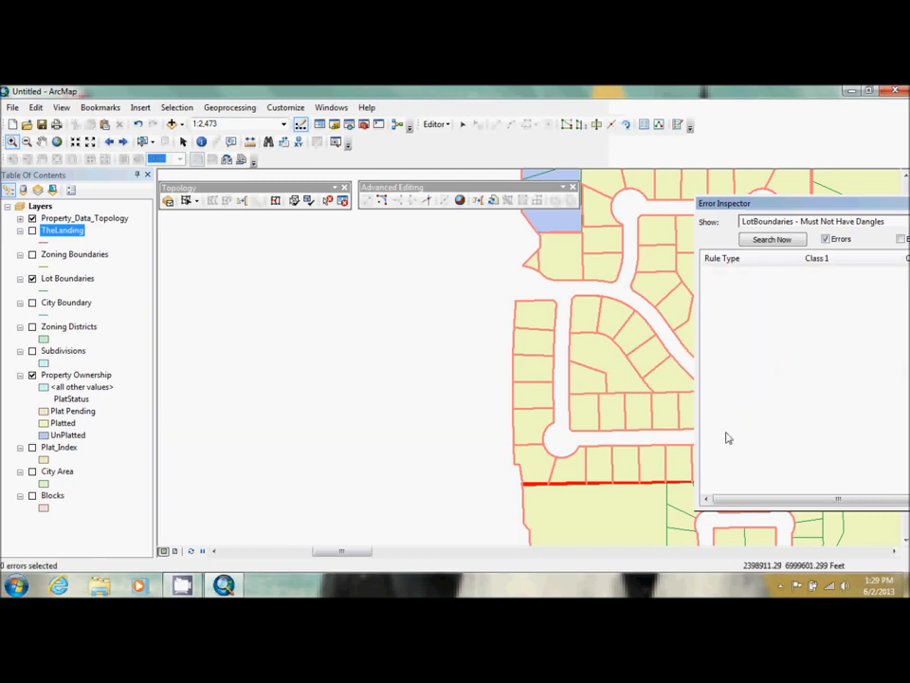
left_click_drag(862, 206, 697, 216)
left_click(698, 207)
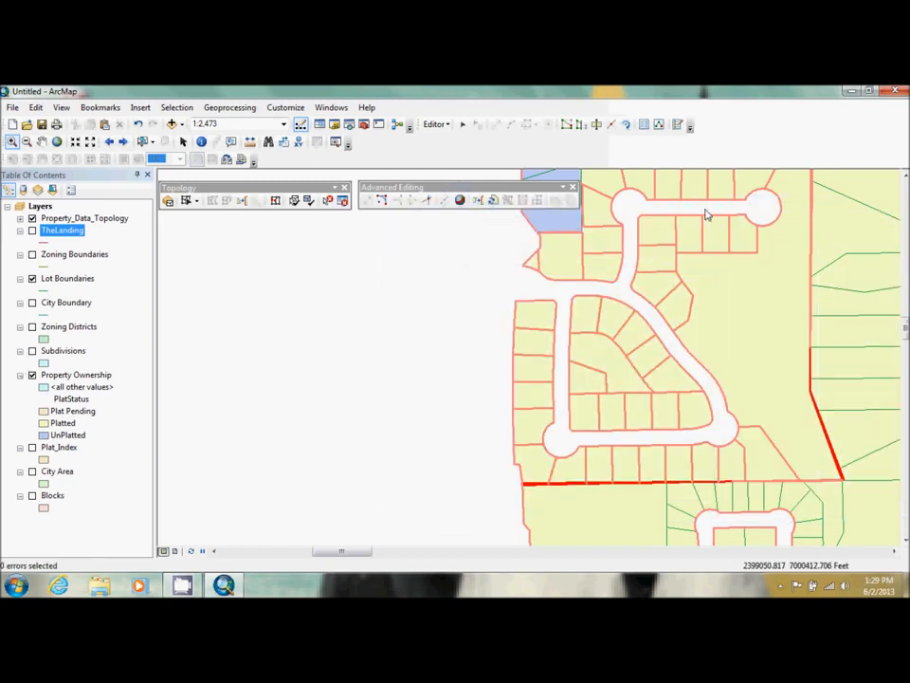
Step: Examine the individual overlap errors along the southern boundary of the subdivision's southernmost row of lots
left_click(329, 201)
left_click(531, 486)
left_click(577, 485)
left_click(603, 486)
left_click(620, 484)
left_click(651, 486)
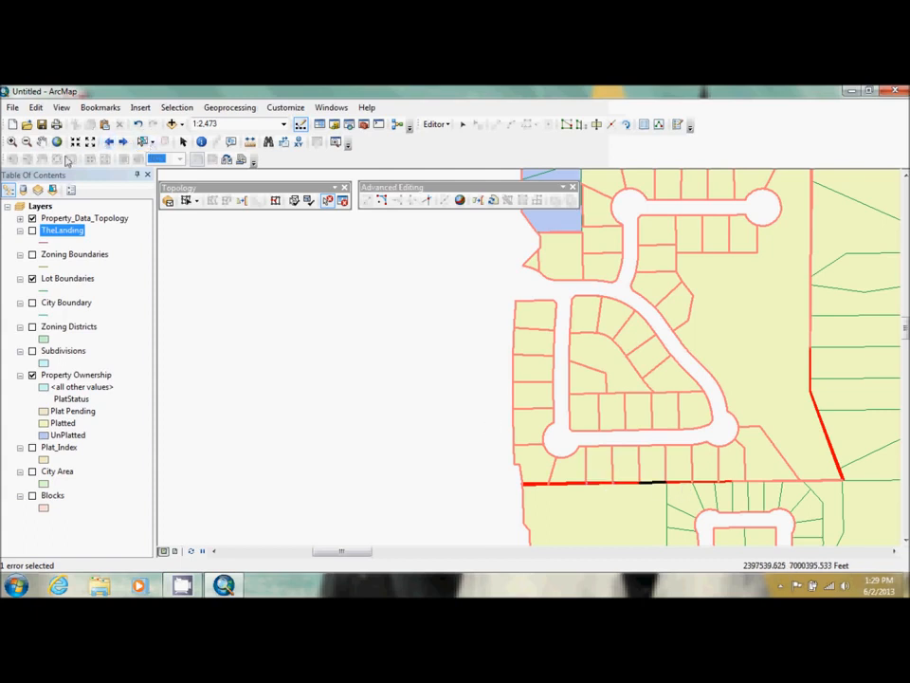
left_click(11, 140)
left_click_drag(503, 456, 768, 516)
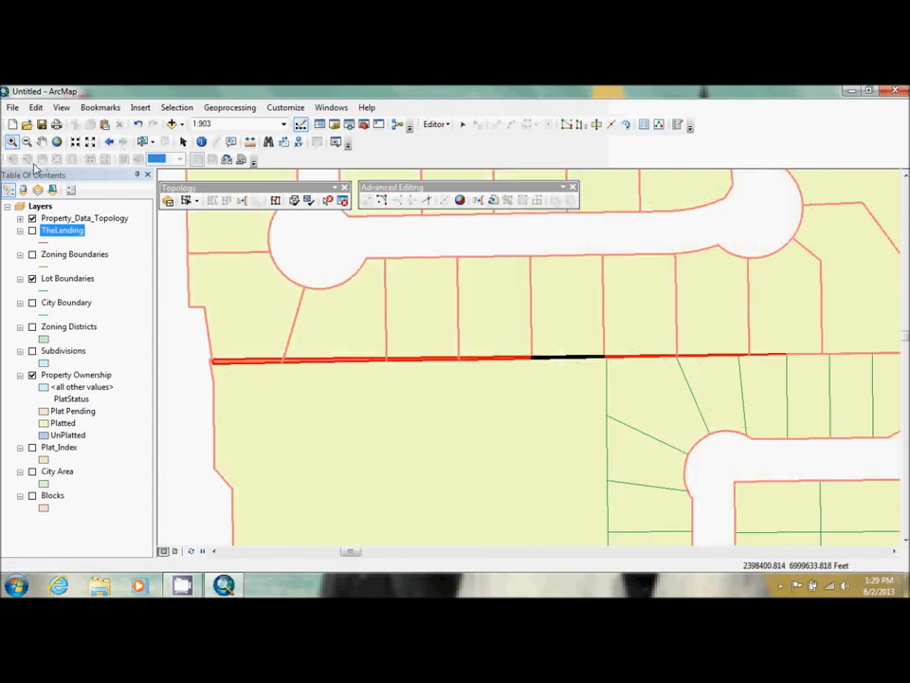
Step: Merge the westernmost overlap error on the subdivision's southern boundary into the LAKEWOOD ADDITION (EULESS) Property Ownership feature
left_click(328, 200)
left_click(240, 364)
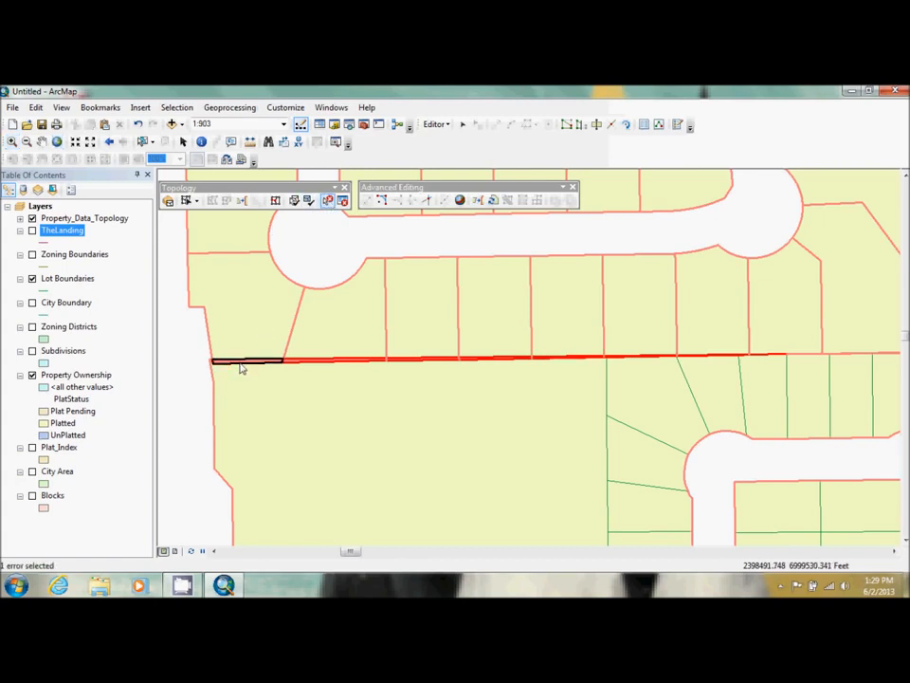
right_click(241, 364)
left_click(274, 446)
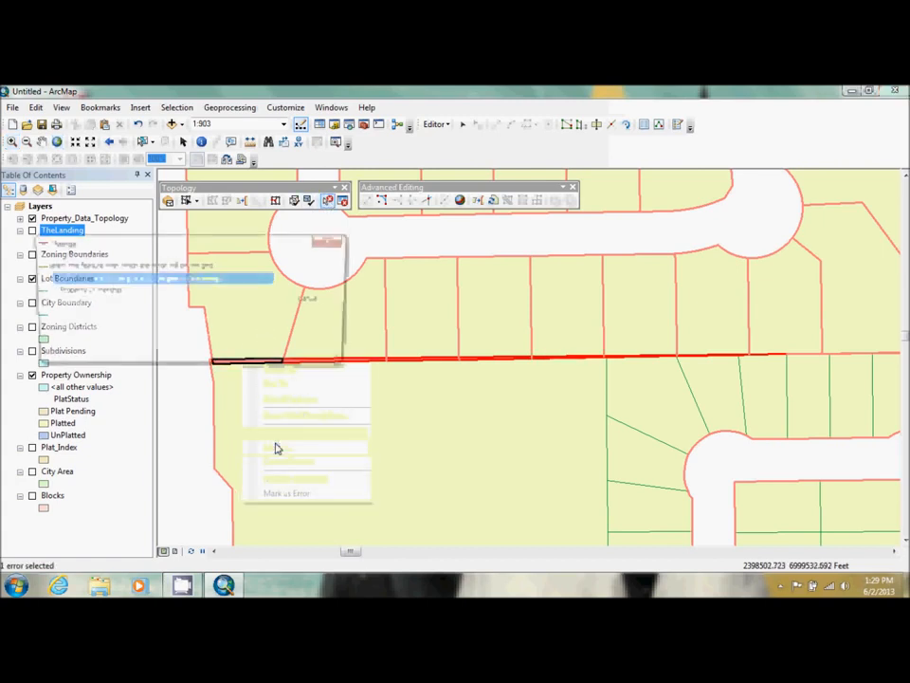
left_click(116, 291)
left_click(116, 280)
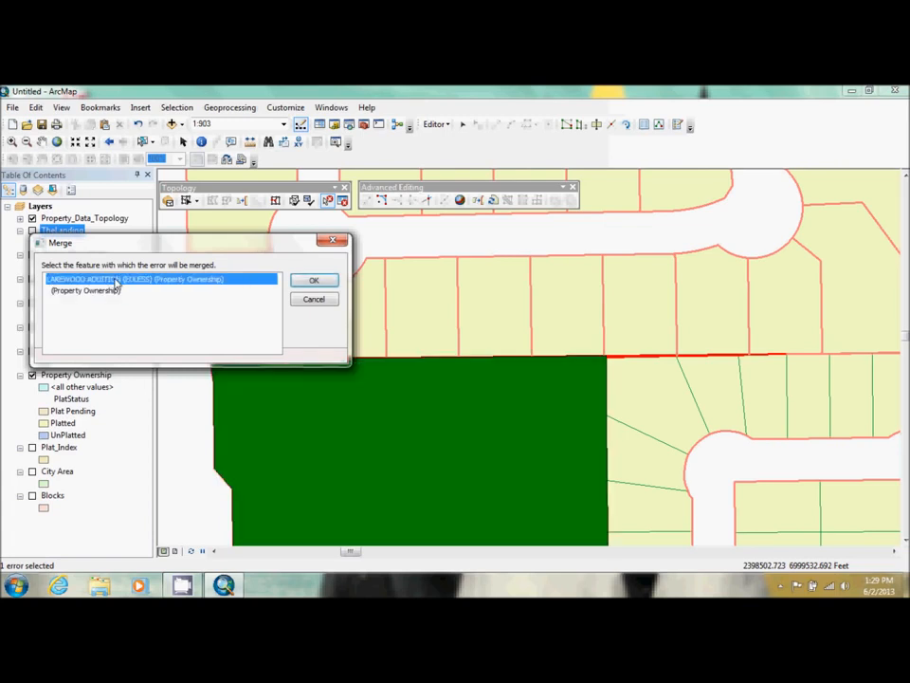
left_click(311, 283)
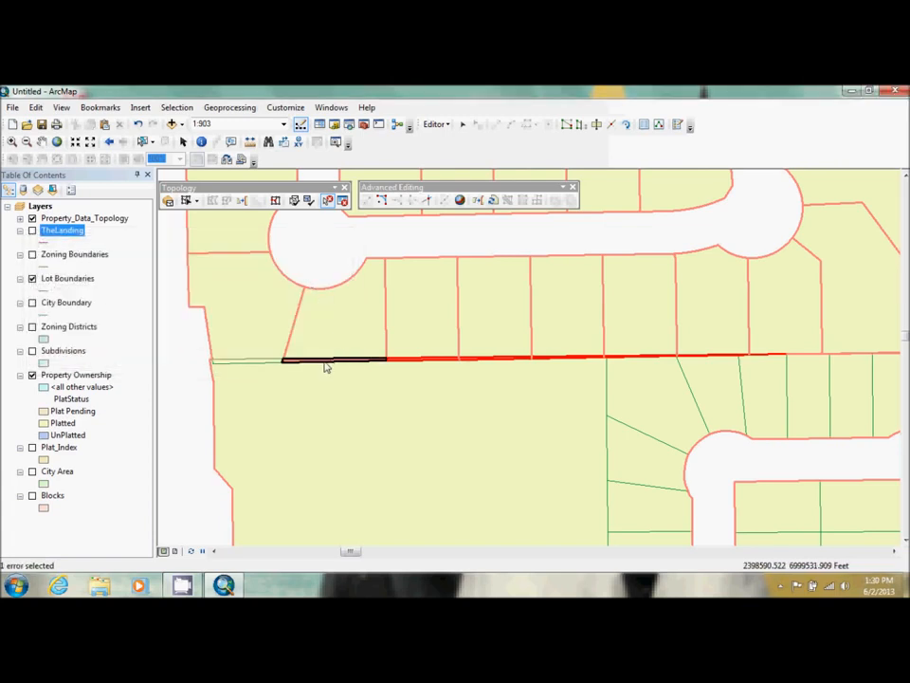
Step: Merge the second overlap error from the west on that southern boundary into LAKEWOOD ADDITION (EULESS)
right_click(325, 366)
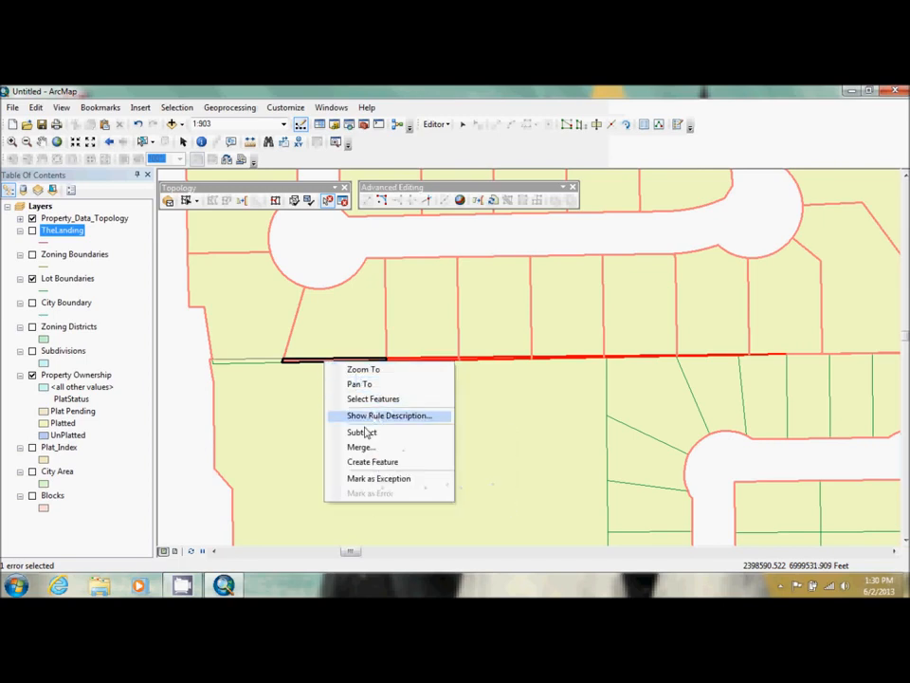
left_click(364, 450)
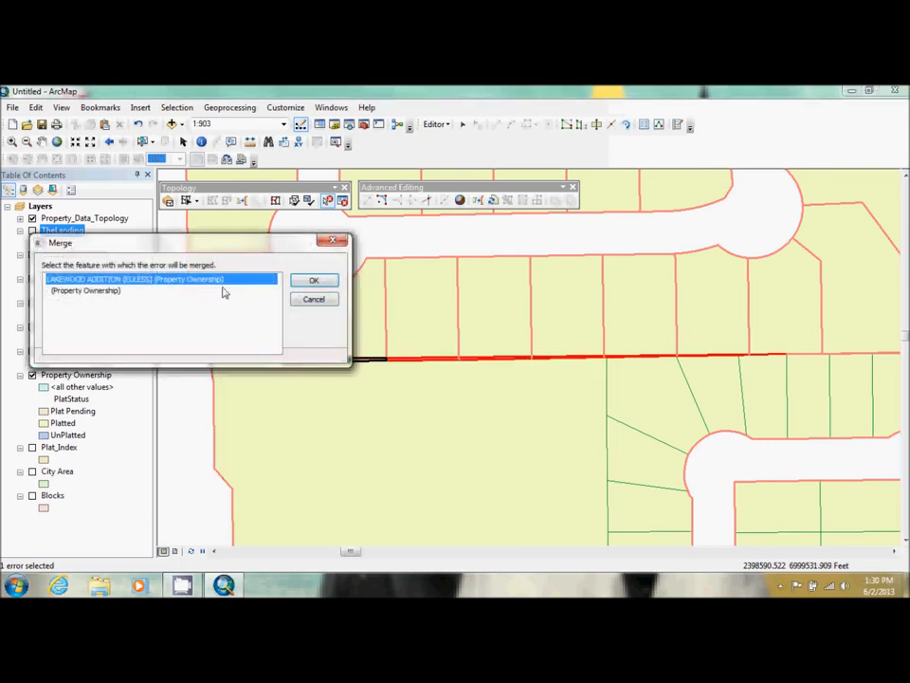
left_click(311, 282)
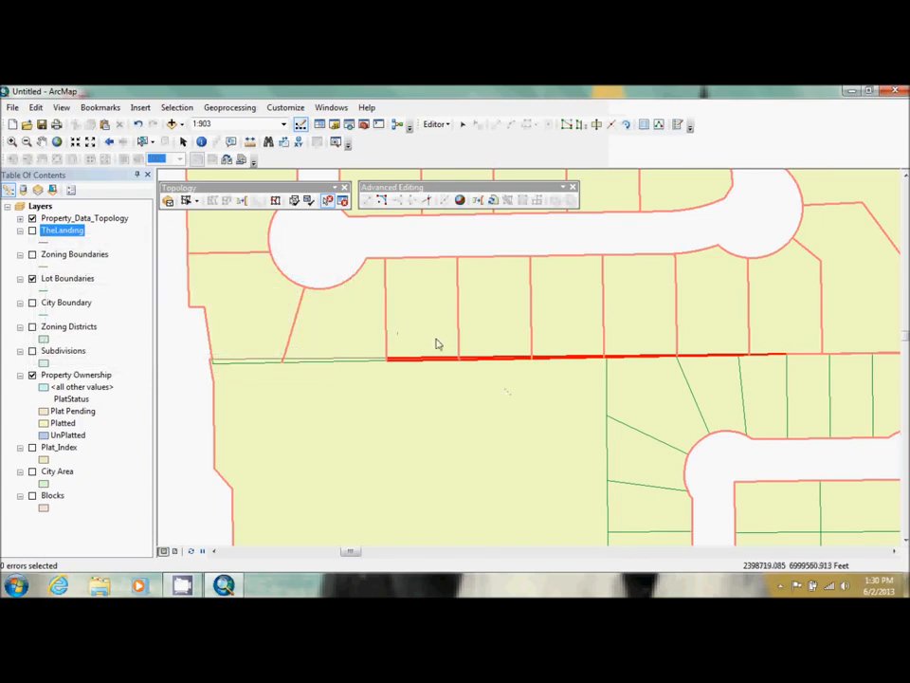